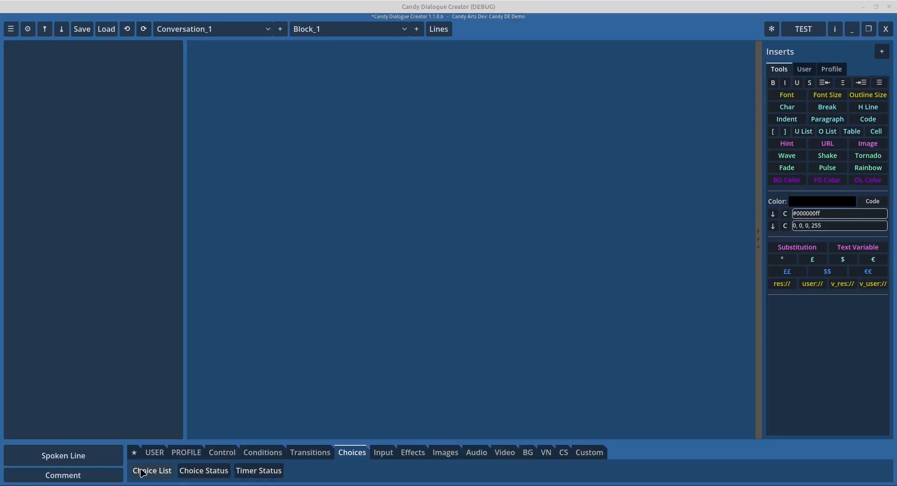
Insert a §Choice_List line into Block_1 from the Choices tab
{"action": "left_click", "coordinate": [140, 471]}
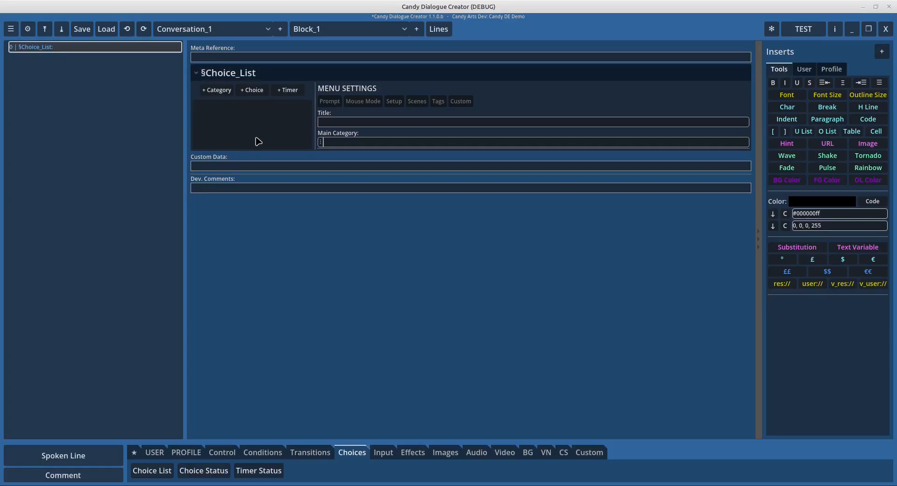
Create a new Choice List category named 'Activity'
{"action": "left_click", "coordinate": [216, 92]}
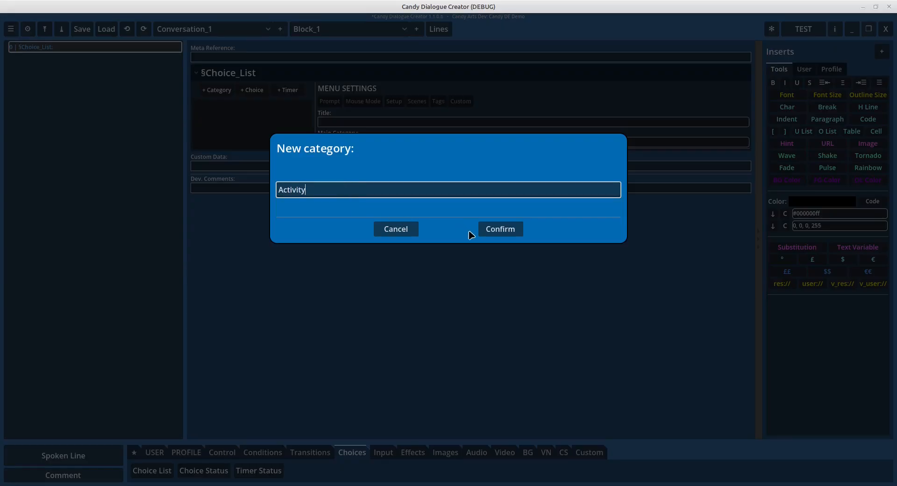
{"action": "left_click", "coordinate": [499, 230]}
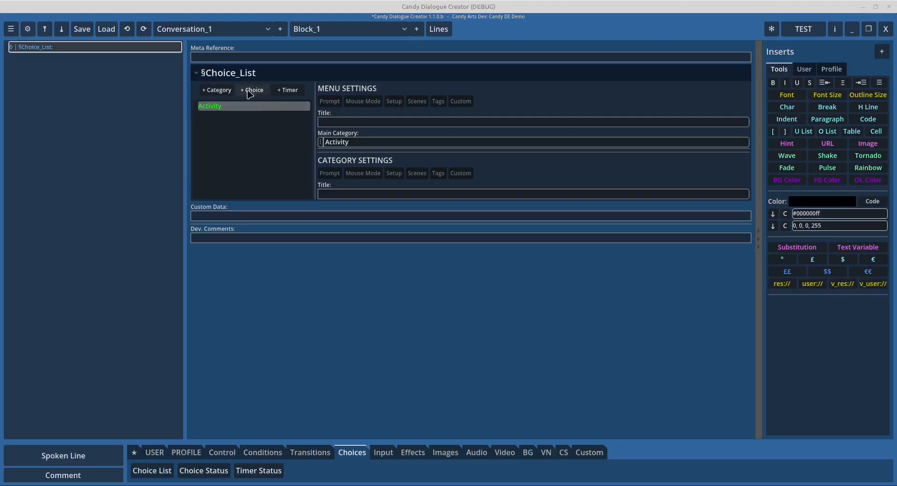
Add Shopping, Studying and Sports choices, then export to test_dialogue.txt with TEST
{"action": "left_click", "coordinate": [253, 90]}
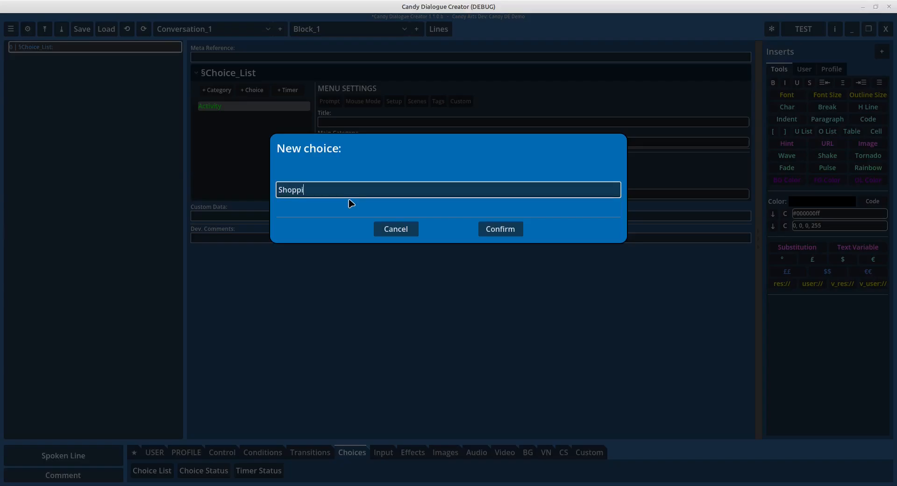
{"action": "left_click", "coordinate": [483, 231]}
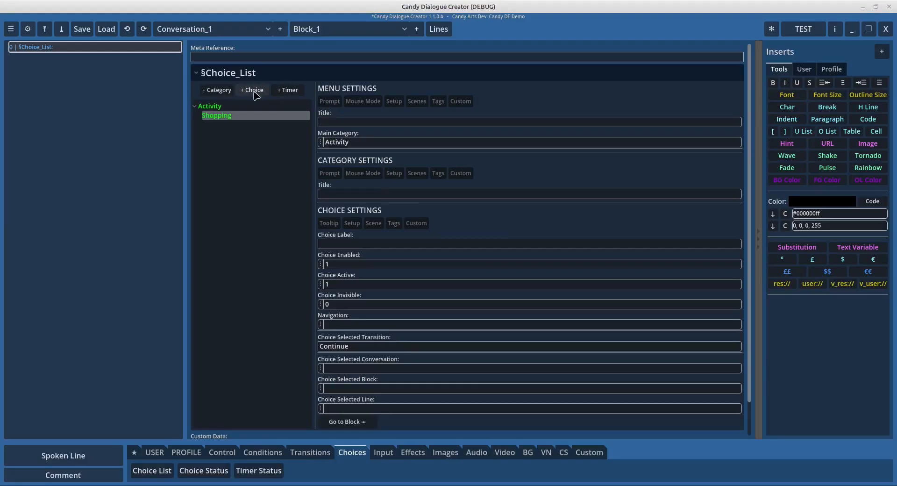
{"action": "left_click", "coordinate": [254, 90]}
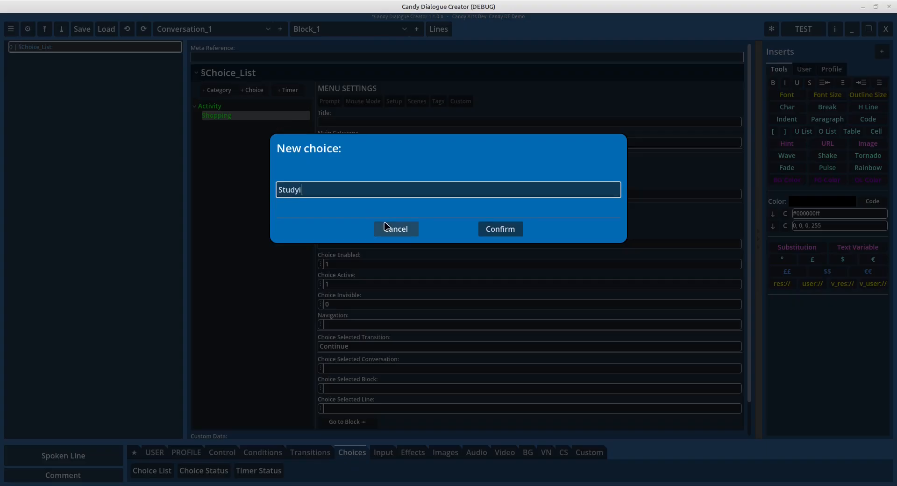
{"action": "left_click", "coordinate": [488, 228]}
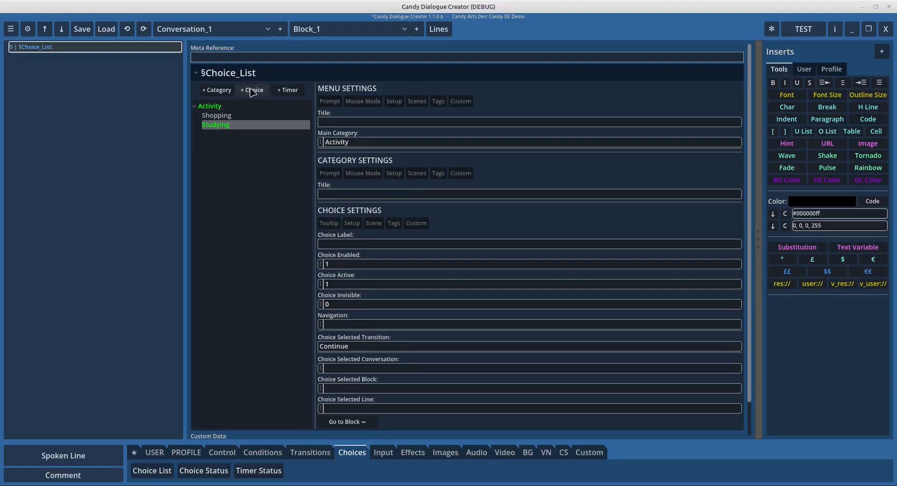
{"action": "left_click", "coordinate": [254, 90]}
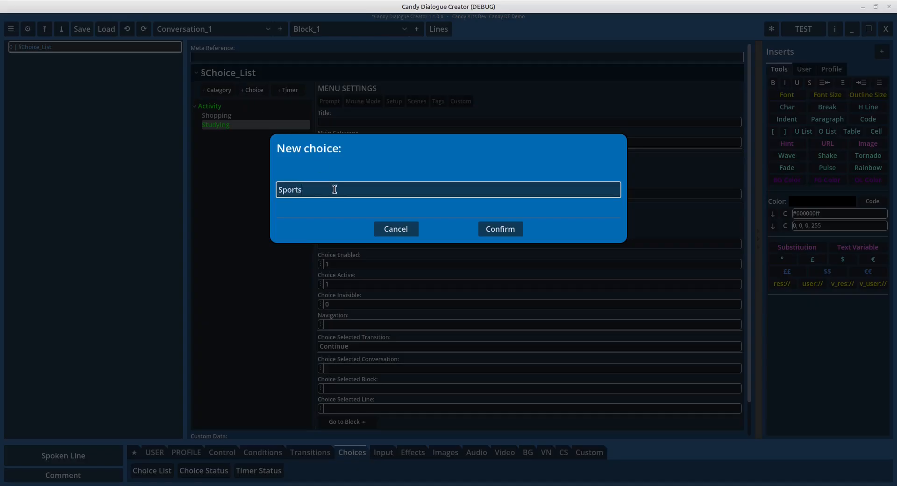
{"action": "left_click", "coordinate": [486, 230]}
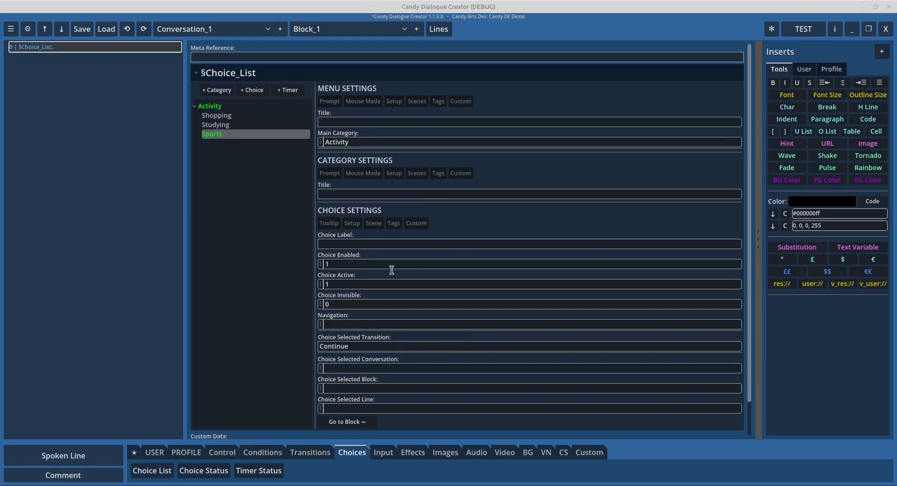
{"action": "left_click", "coordinate": [804, 29]}
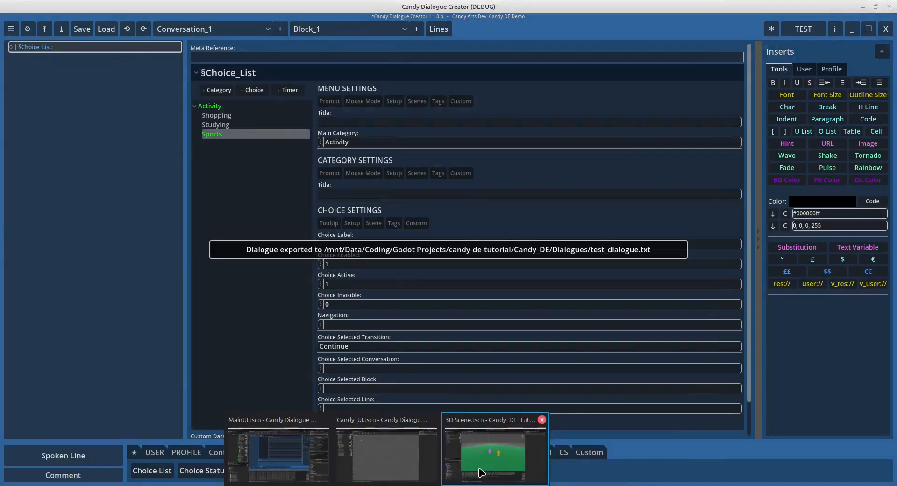
Run the game in Godot to see the Shopping, Studying and Sports menu, then close it
{"action": "left_click", "coordinate": [519, 451]}
{"action": "left_click", "coordinate": [821, 21]}
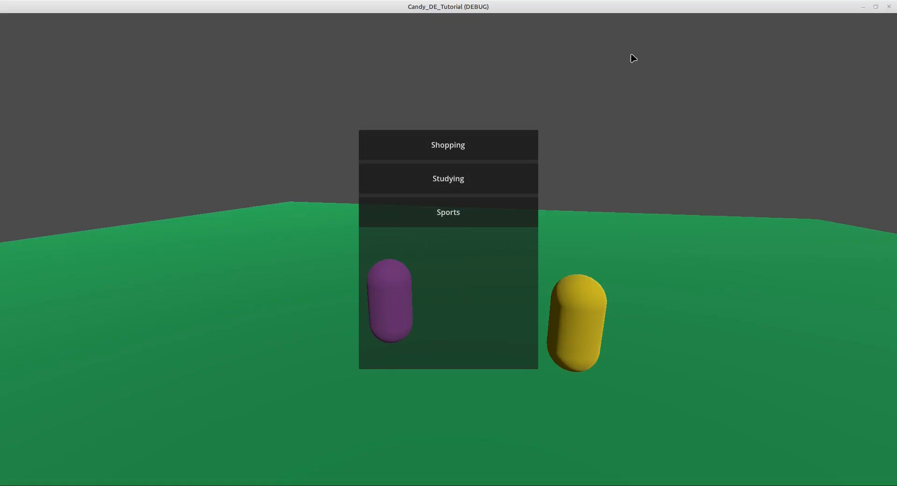
{"action": "left_click", "coordinate": [890, 8]}
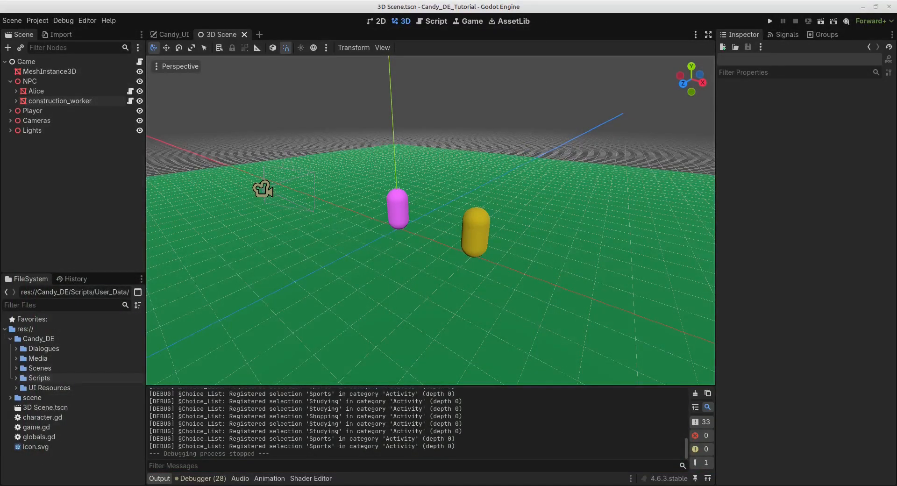
{"action": "key", "text": "alt+Tab"}
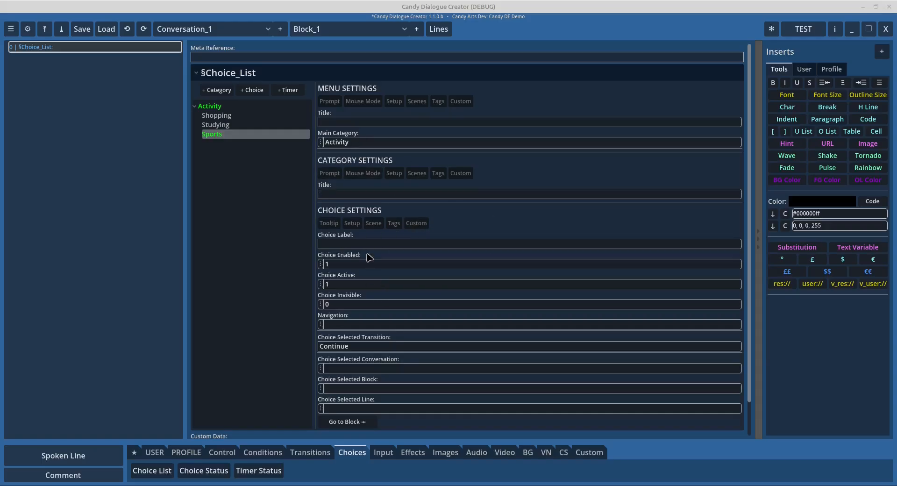
Label Shopping 'Go to the mall' and Studying 'Study for your next classes'
{"action": "left_click", "coordinate": [224, 118]}
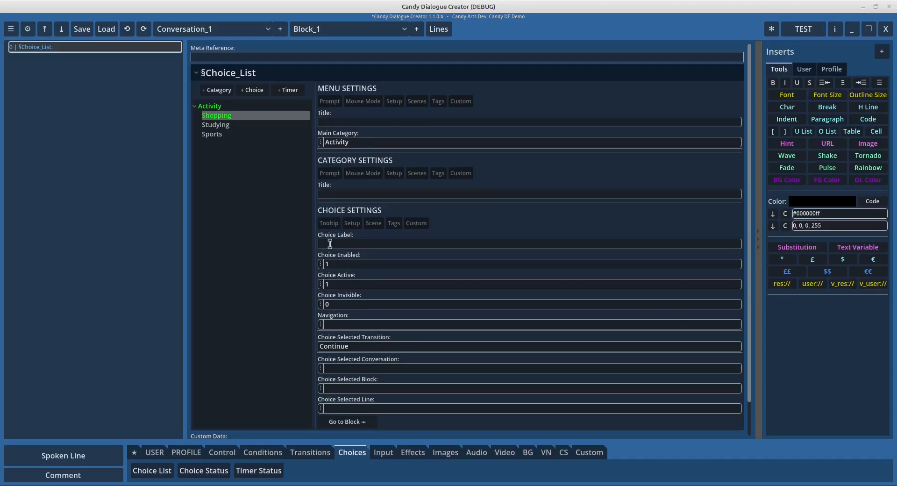
{"action": "left_click", "coordinate": [346, 244]}
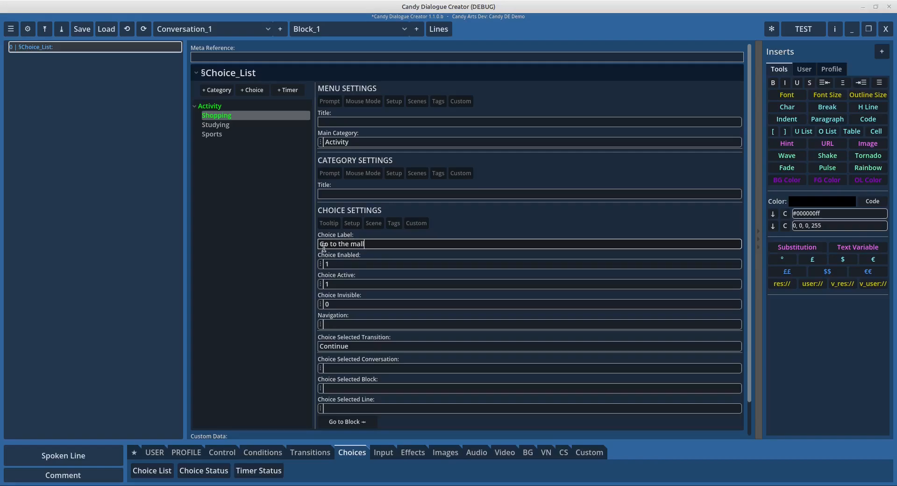
{"action": "left_click", "coordinate": [217, 125]}
{"action": "left_click", "coordinate": [340, 243]}
{"action": "type", "text": "Study for your next classes"}
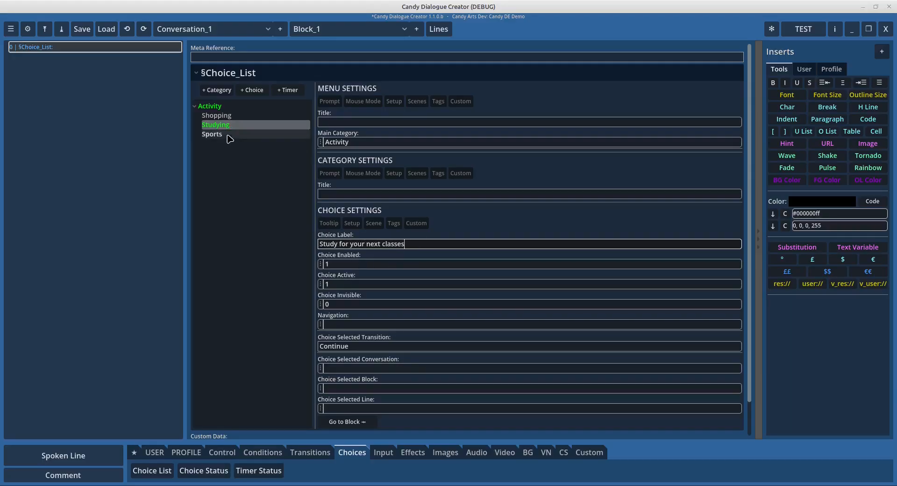
Label the Sports choice 'Play sports' and re-export to test_dialogue.txt
{"action": "left_click", "coordinate": [213, 134]}
{"action": "left_click", "coordinate": [360, 246]}
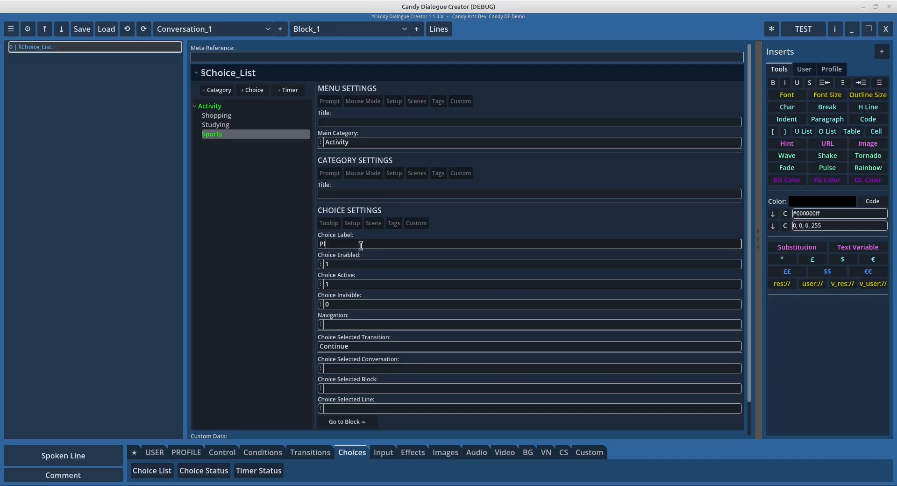
{"action": "type", "text": "Play sports"}
{"action": "left_click", "coordinate": [804, 29]}
Run the Godot game to check the three new choice buttons, then close it and return
{"action": "key", "text": "alt+Tab"}
{"action": "key", "text": "alt+Tab"}
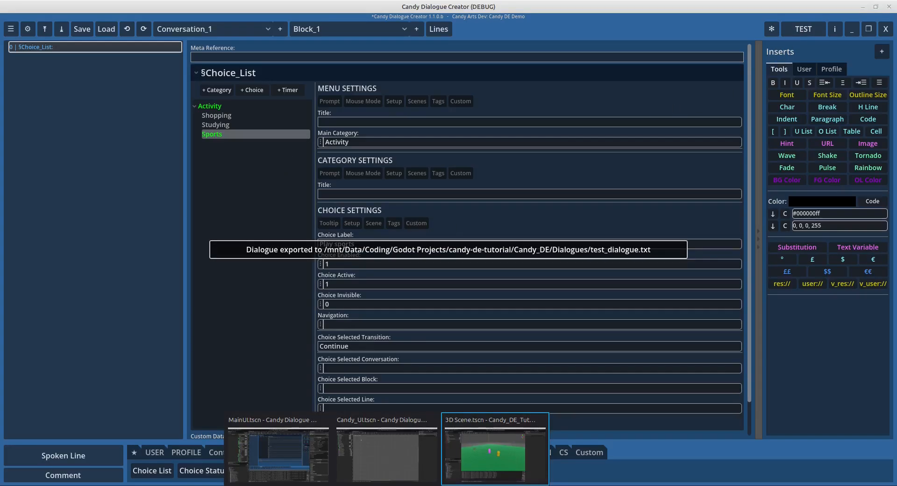
{"action": "left_click", "coordinate": [830, 23]}
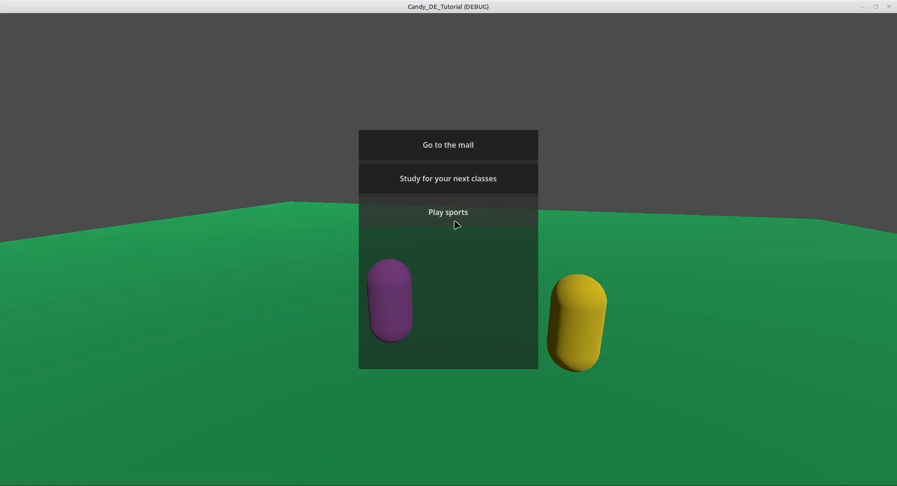
{"action": "mouse_move", "coordinate": [465, 458]}
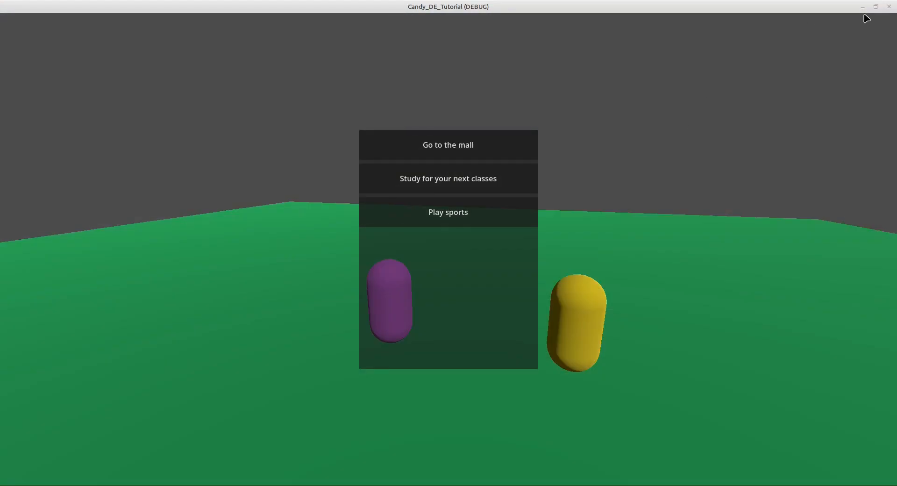
{"action": "left_click", "coordinate": [889, 7]}
{"action": "mouse_move", "coordinate": [425, 482]}
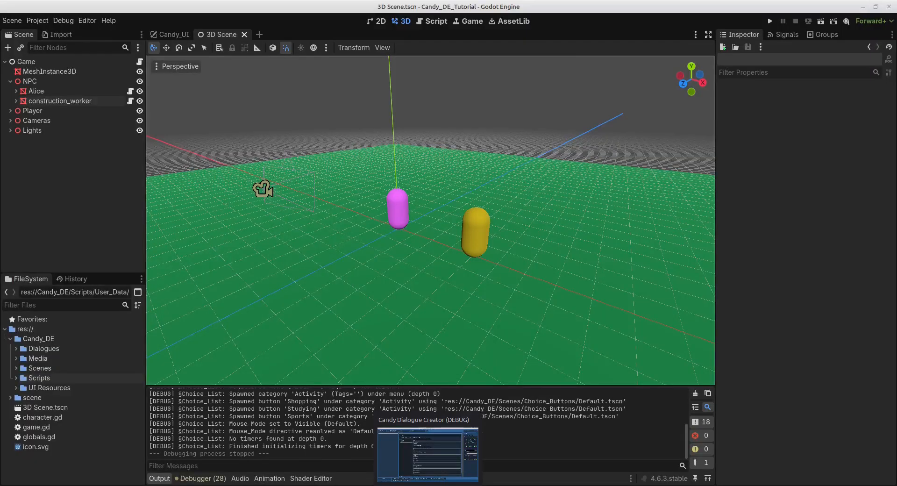
{"action": "left_click", "coordinate": [426, 451]}
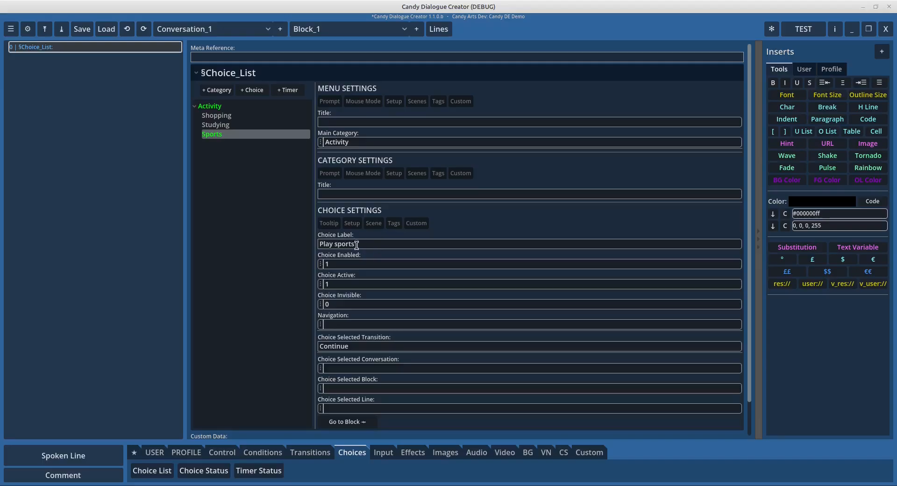
{"action": "left_click_drag", "start_coordinate": [359, 243], "coordinate": [287, 236]}
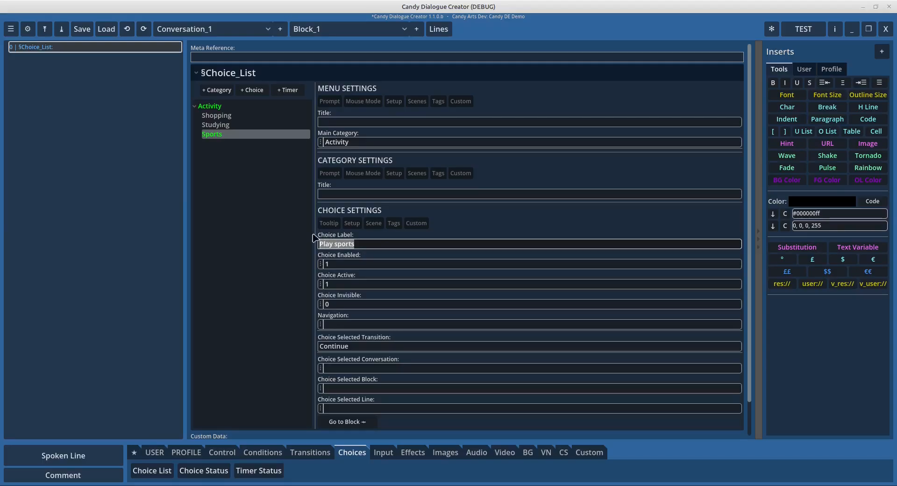
{"action": "left_click", "coordinate": [364, 243]}
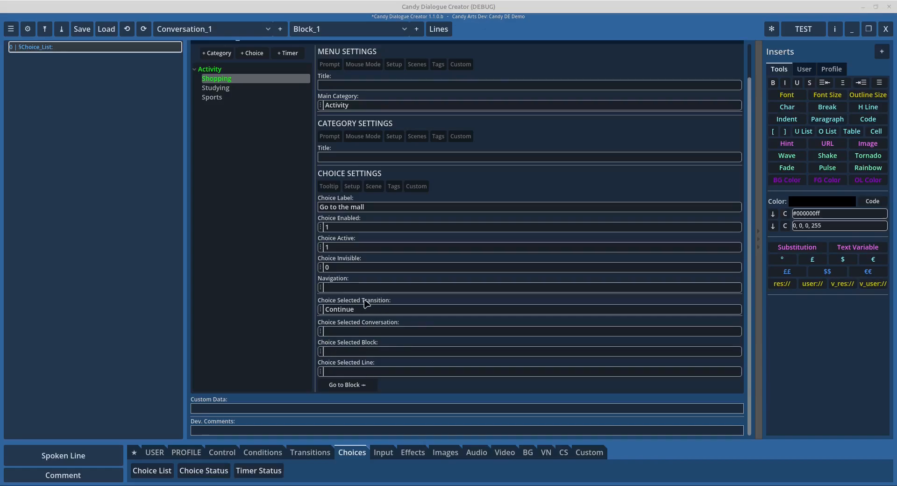
{"action": "mouse_move", "coordinate": [373, 329]}
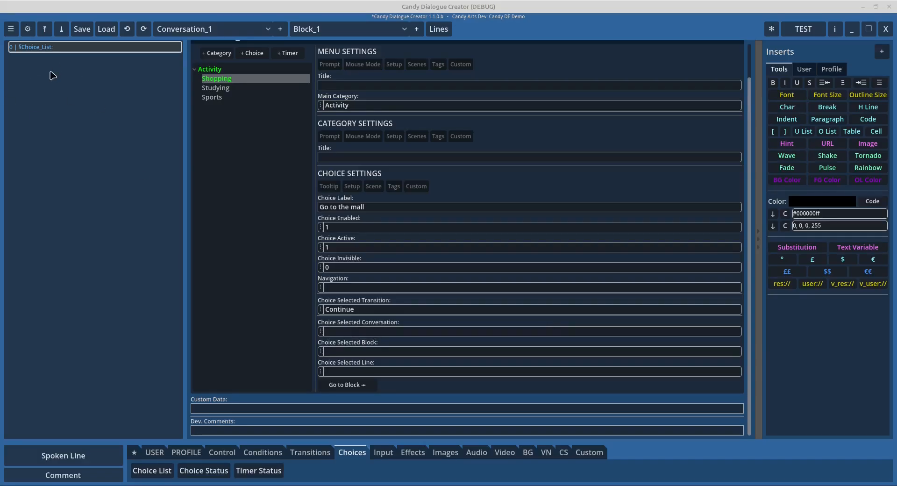
Select the §Choice_List line to add Alice's 'Let's go, then!' reply after it
{"action": "left_click", "coordinate": [43, 47]}
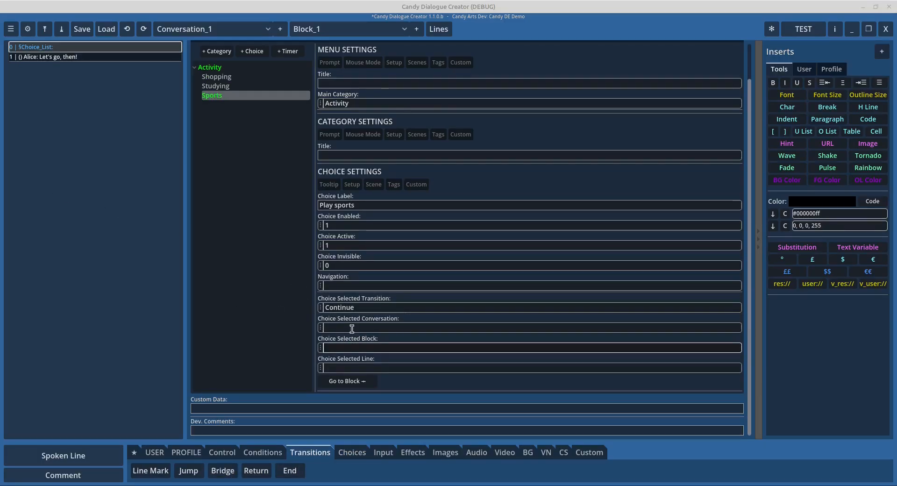
Switch to Block_2 and review the Shopping line mark and Alice's mall reply
{"action": "left_click", "coordinate": [308, 33]}
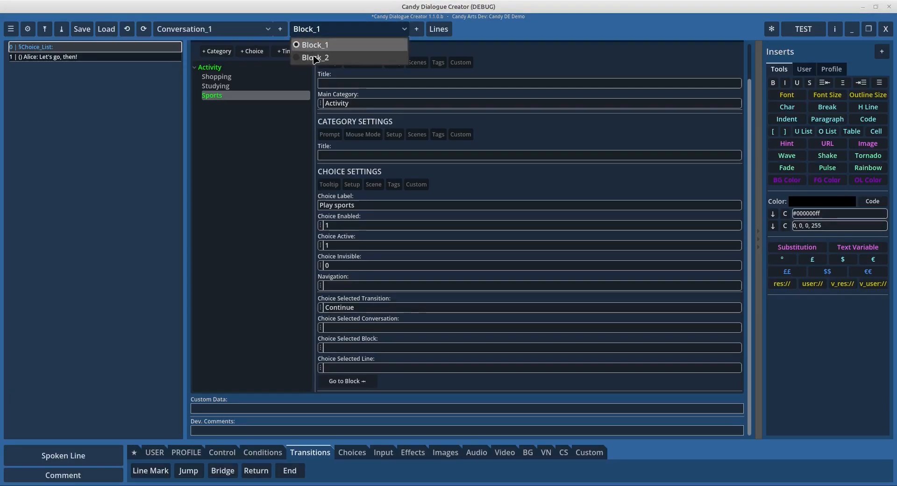
{"action": "left_click", "coordinate": [315, 57]}
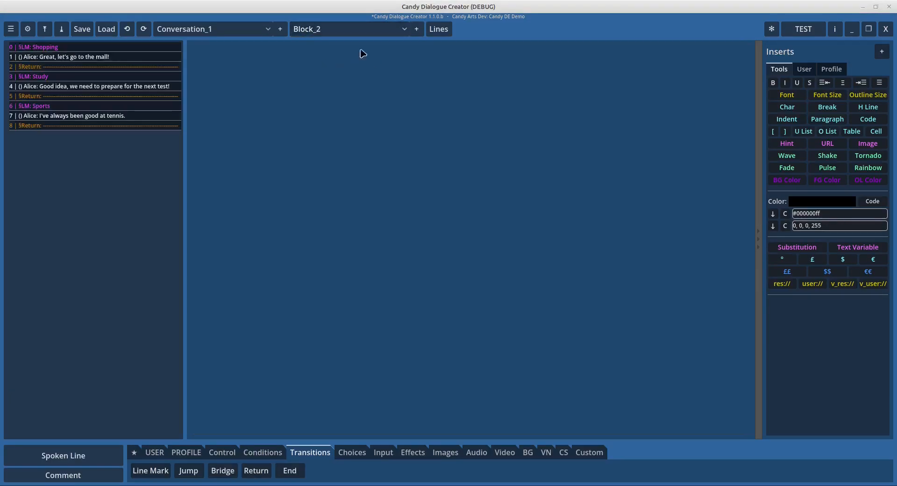
{"action": "left_click", "coordinate": [46, 49]}
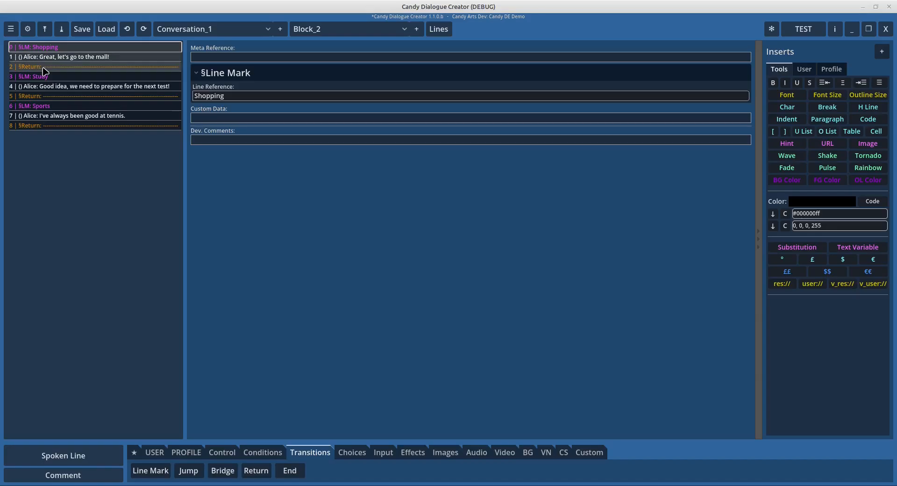
{"action": "left_click", "coordinate": [55, 58]}
{"action": "left_click", "coordinate": [55, 48]}
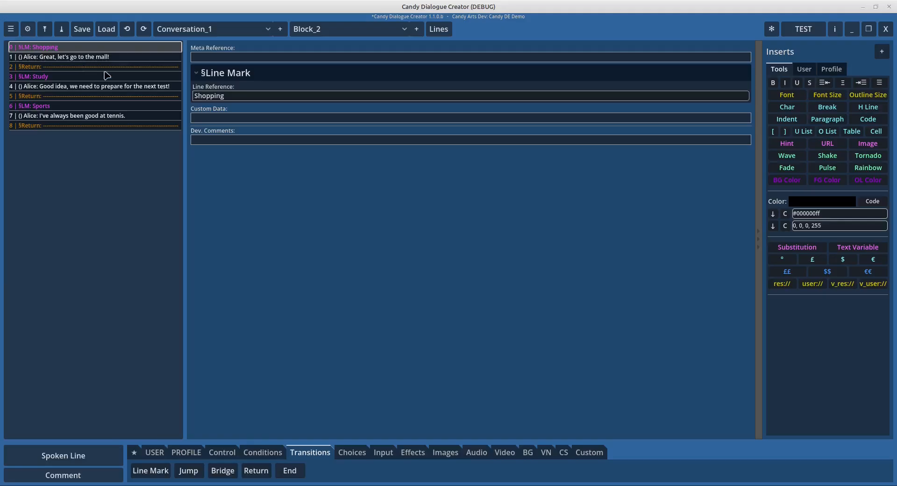
{"action": "left_click", "coordinate": [36, 58]}
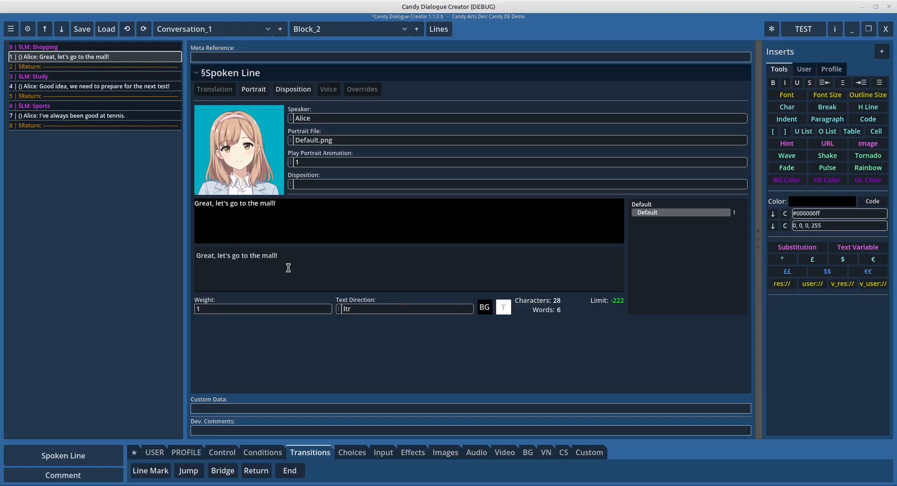
Review the Study and Sports line marks with Alice's replies, then return to Block_1
{"action": "left_click", "coordinate": [34, 77]}
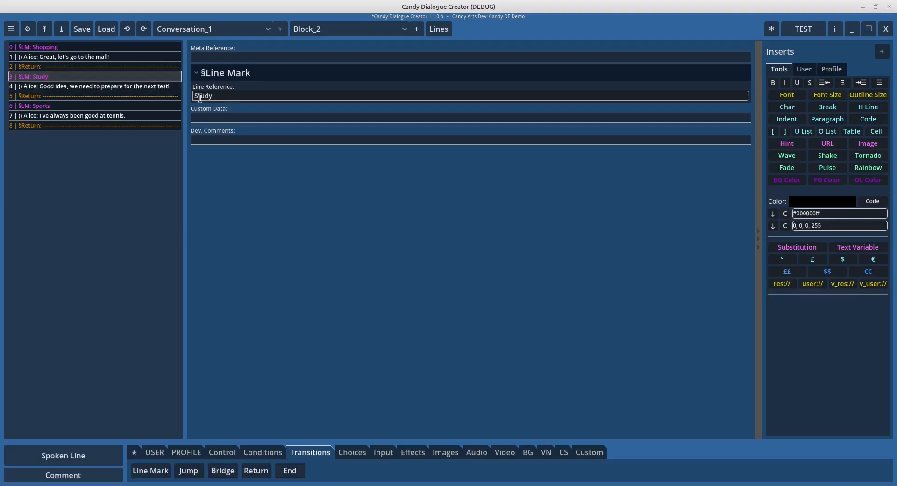
{"action": "left_click", "coordinate": [170, 86]}
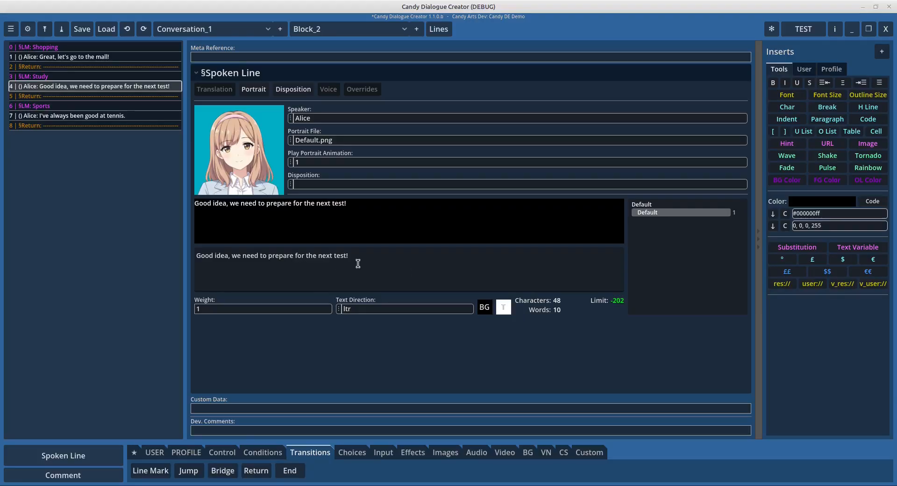
{"action": "left_click", "coordinate": [50, 105]}
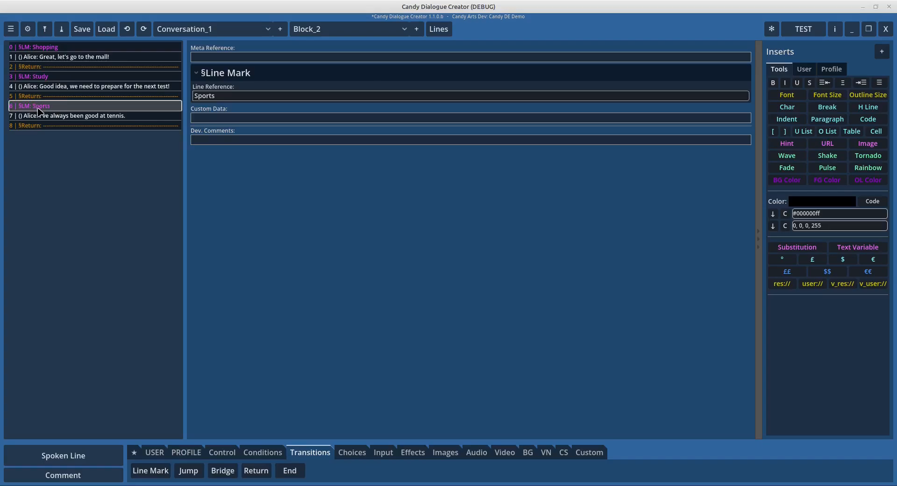
{"action": "left_click", "coordinate": [219, 96]}
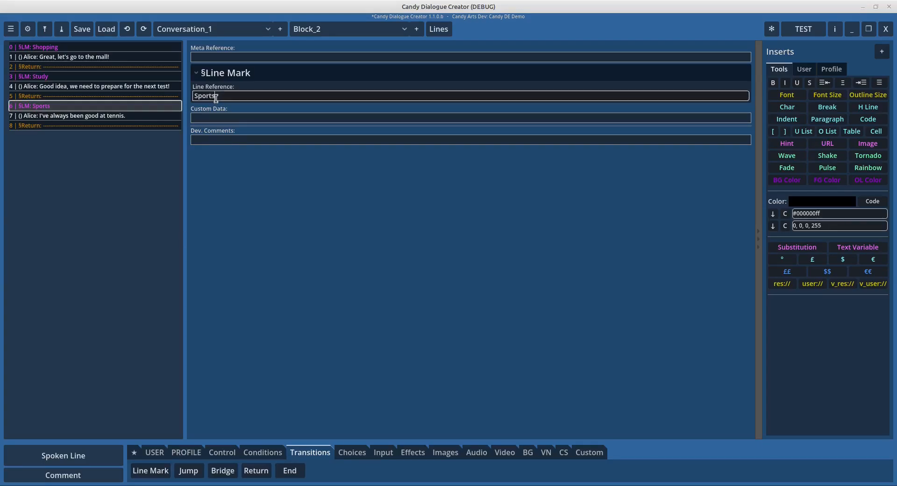
{"action": "left_click", "coordinate": [65, 115]}
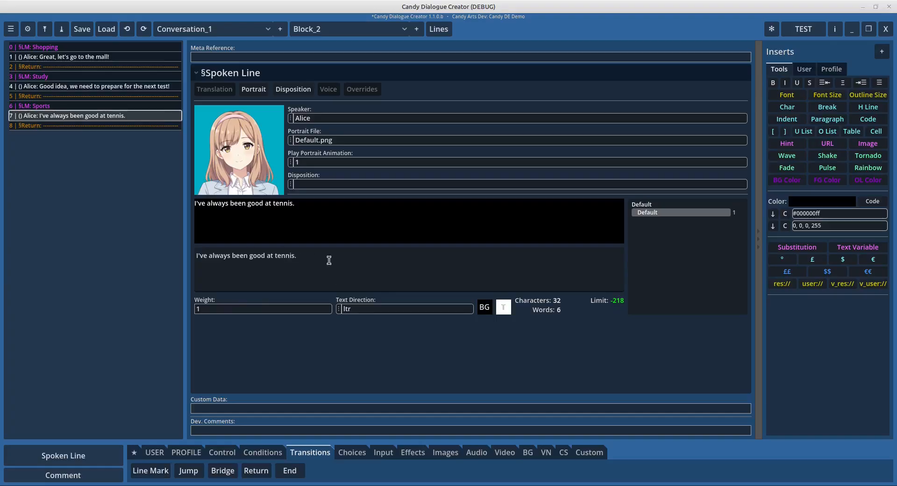
{"action": "left_click", "coordinate": [324, 35]}
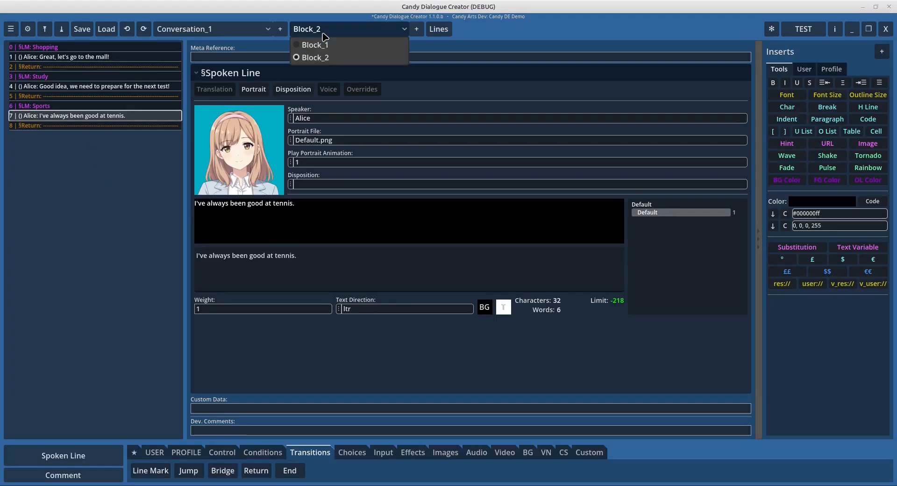
{"action": "left_click", "coordinate": [315, 44]}
{"action": "left_click", "coordinate": [70, 47]}
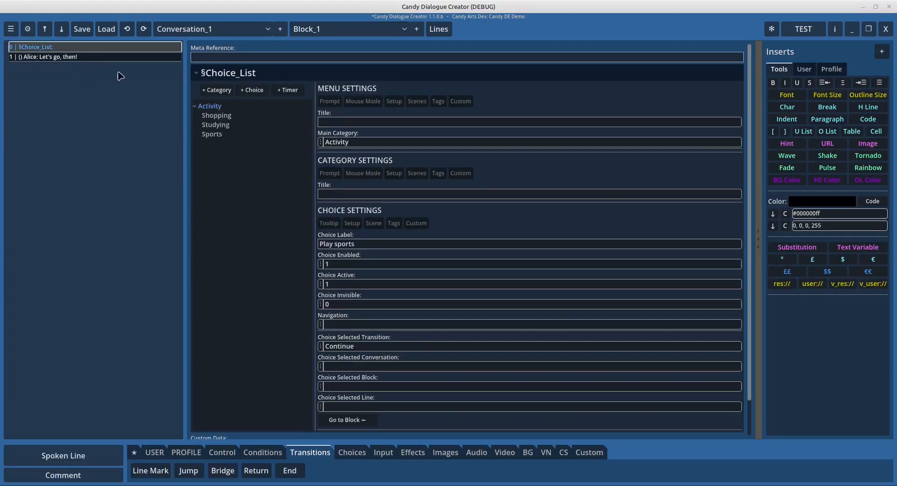
{"action": "left_click", "coordinate": [216, 135]}
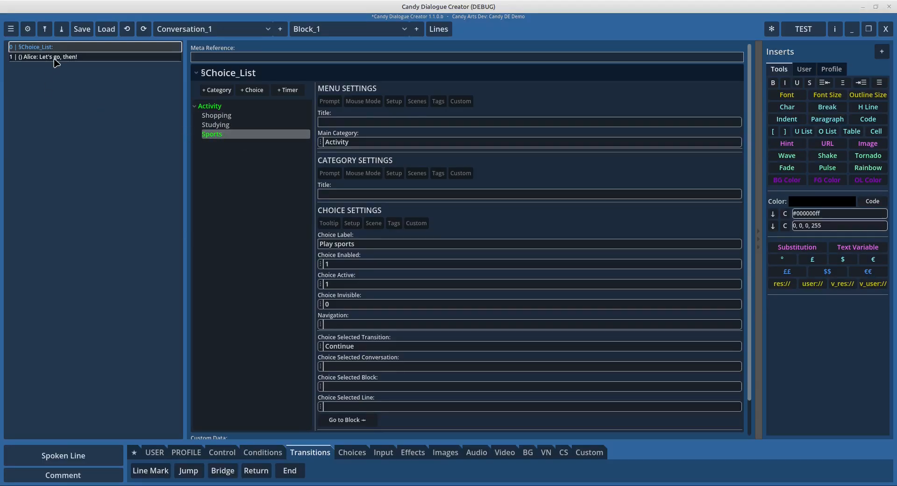
{"action": "left_click", "coordinate": [37, 57]}
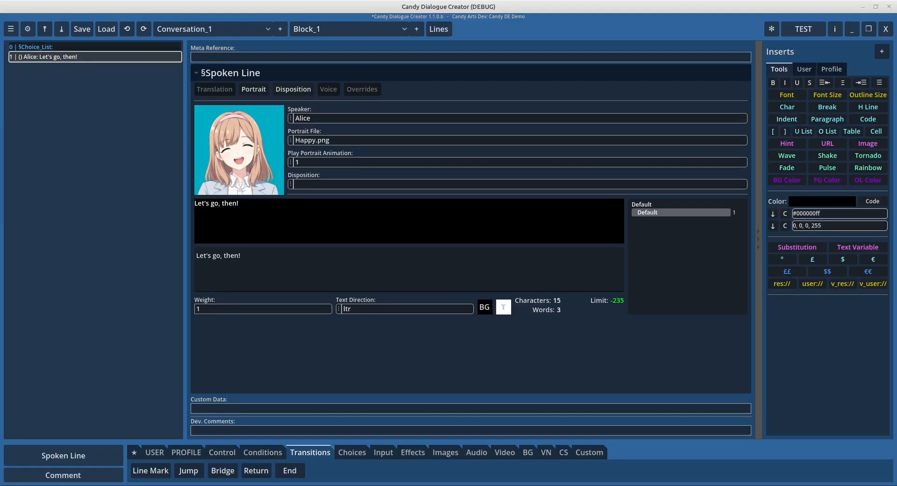
{"action": "left_click", "coordinate": [37, 47]}
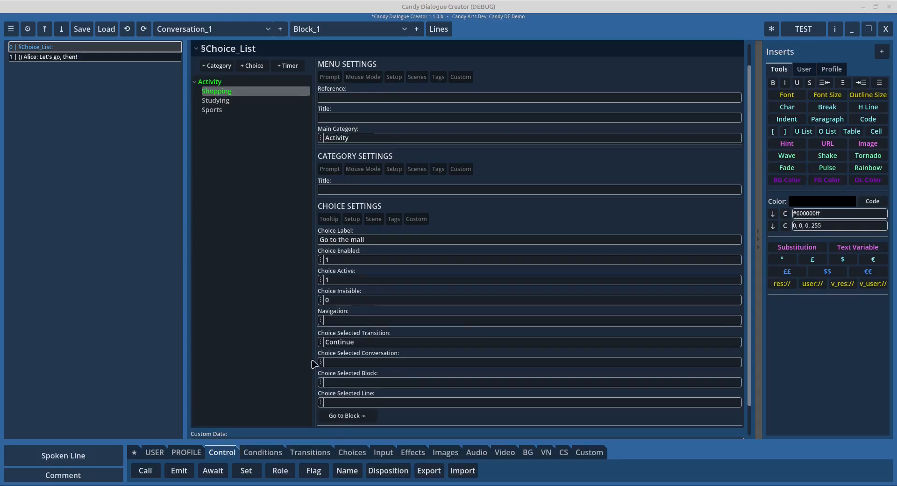
Point Shopping and Studying to Block_2's Shopping and Study line marks
{"action": "left_click", "coordinate": [321, 382]}
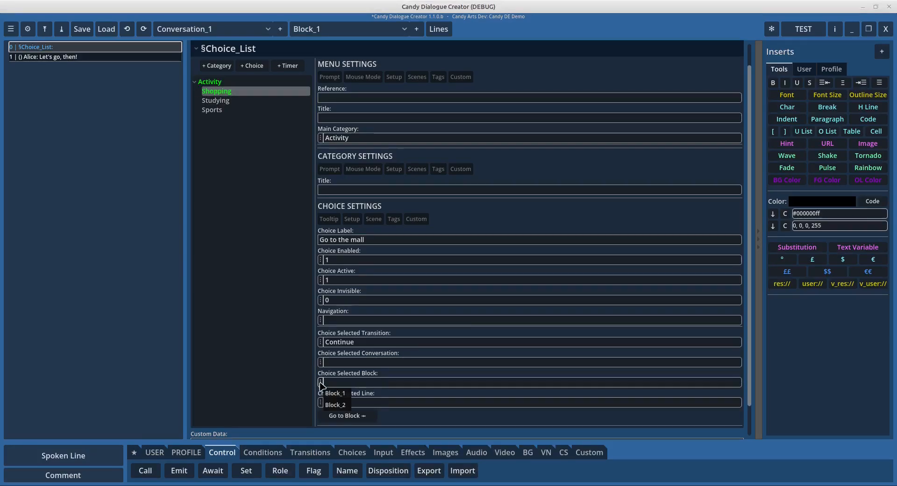
{"action": "left_click", "coordinate": [336, 405]}
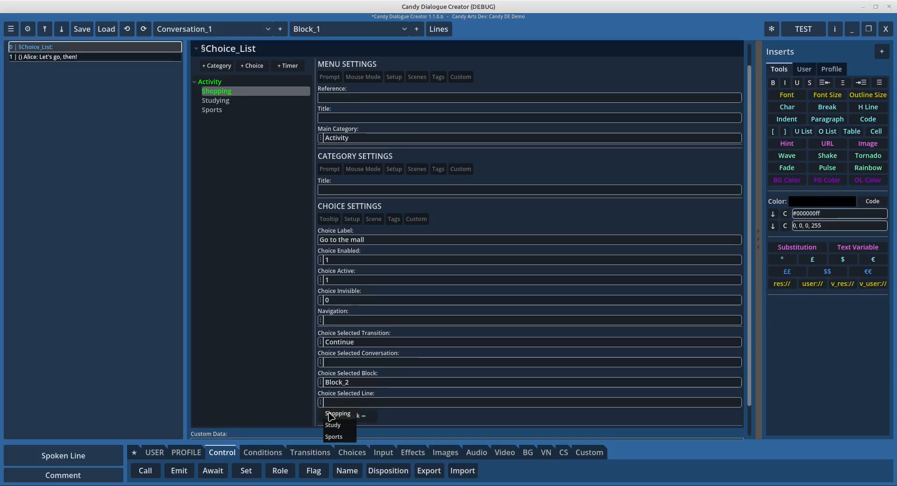
{"action": "left_click", "coordinate": [337, 416]}
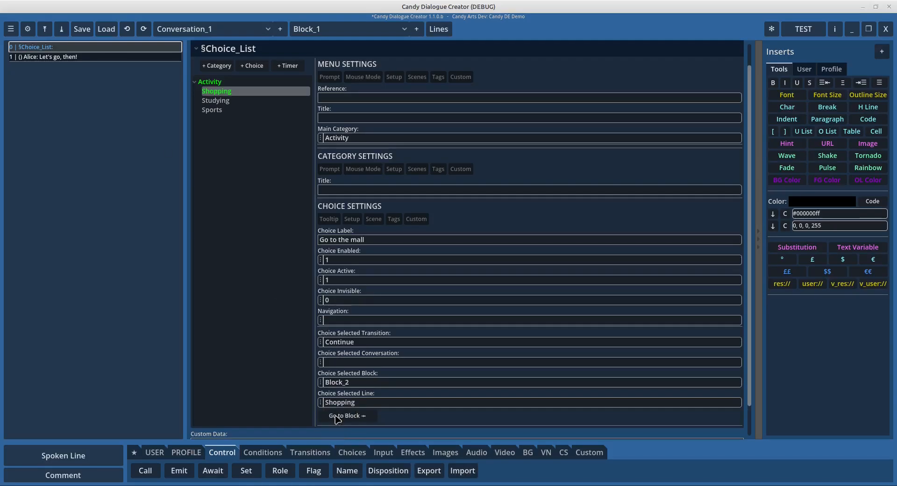
{"action": "left_click", "coordinate": [215, 100]}
{"action": "left_click", "coordinate": [321, 383]}
{"action": "left_click", "coordinate": [335, 405]}
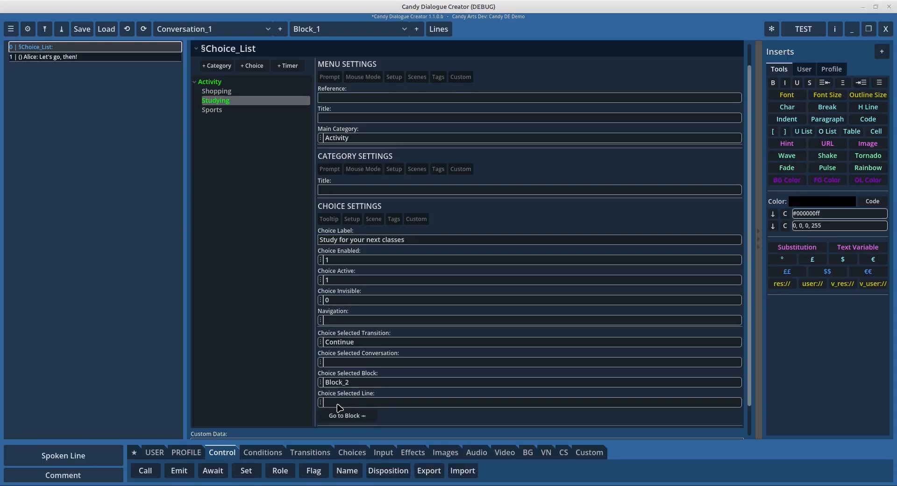
{"action": "left_click", "coordinate": [321, 402]}
{"action": "left_click", "coordinate": [338, 425]}
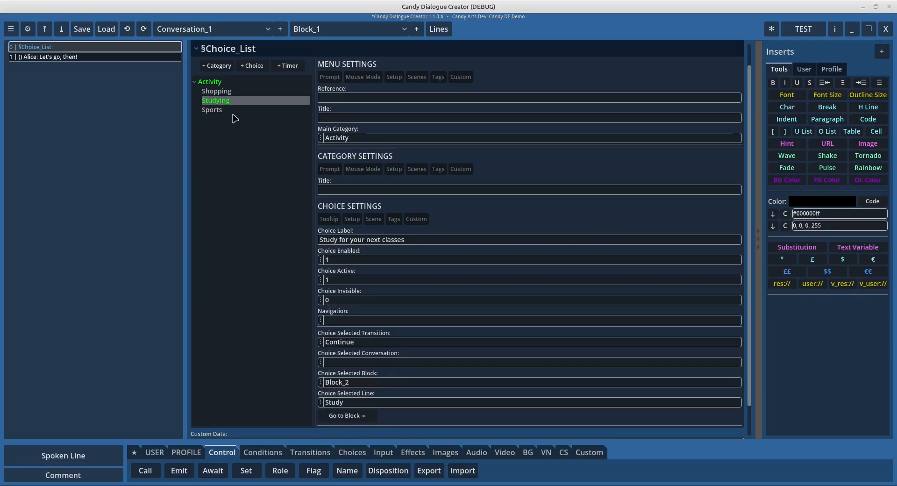
Point the Sports choice to Block_2's Sports line mark
{"action": "left_click", "coordinate": [229, 111]}
{"action": "left_click", "coordinate": [320, 382]}
{"action": "left_click", "coordinate": [340, 406]}
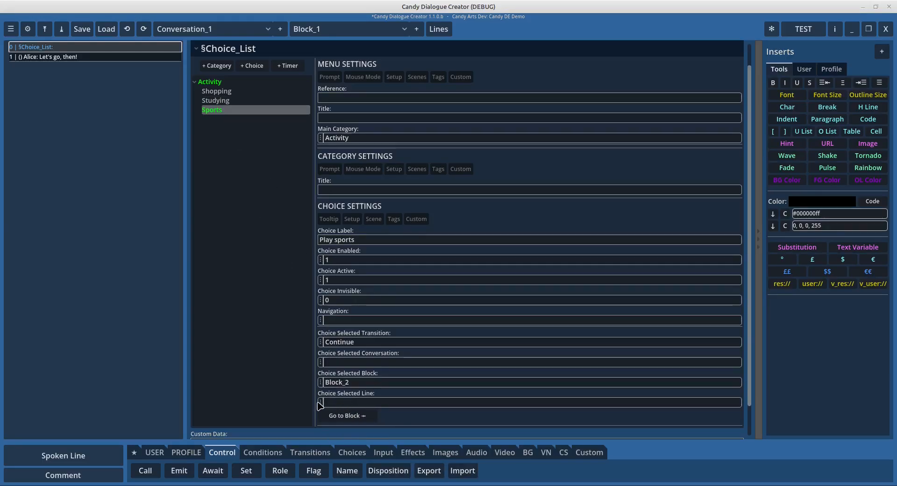
{"action": "left_click", "coordinate": [320, 402]}
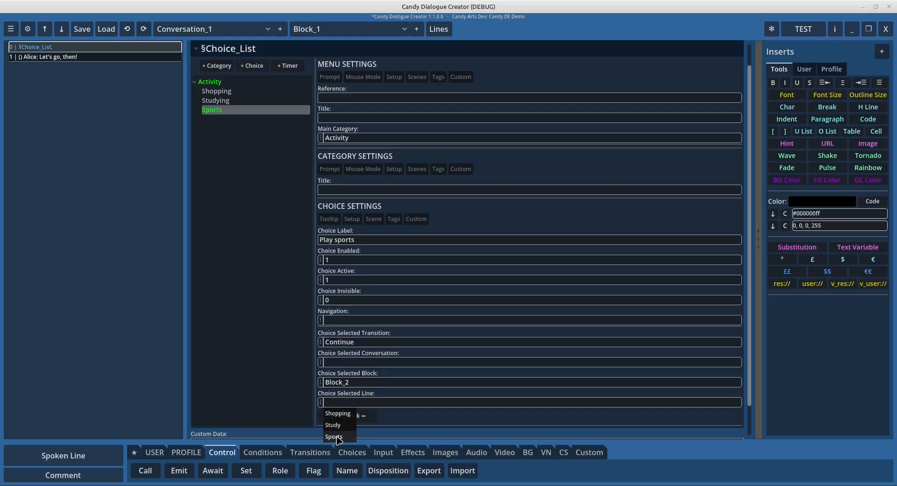
{"action": "left_click", "coordinate": [334, 436]}
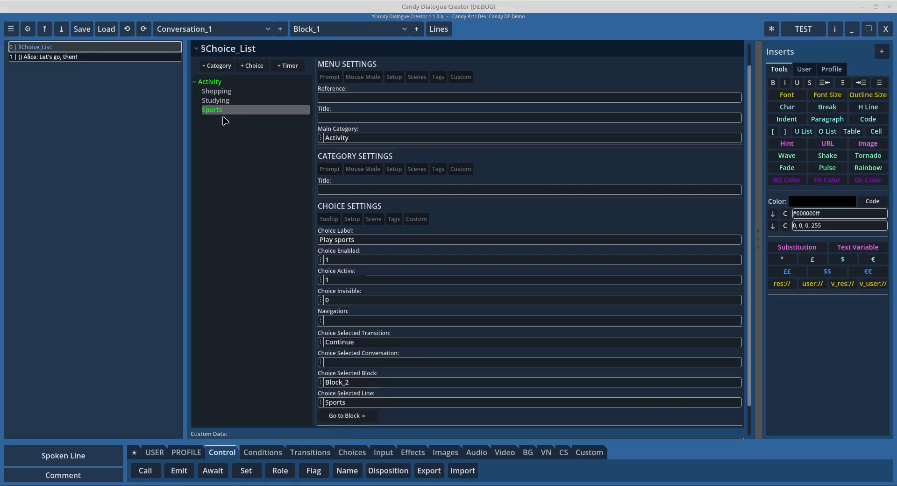
{"action": "left_click", "coordinate": [230, 95]}
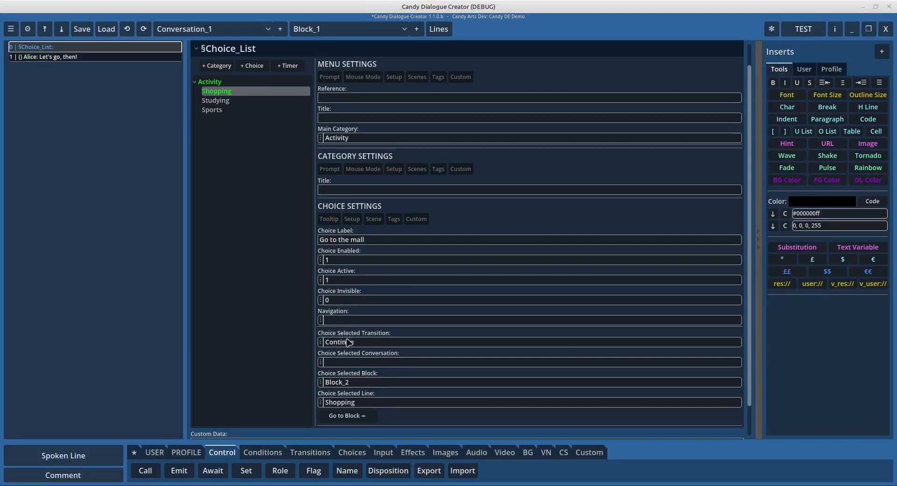
Set the Shopping choice's Choice Selected Transition to Return
{"action": "left_click", "coordinate": [321, 344]}
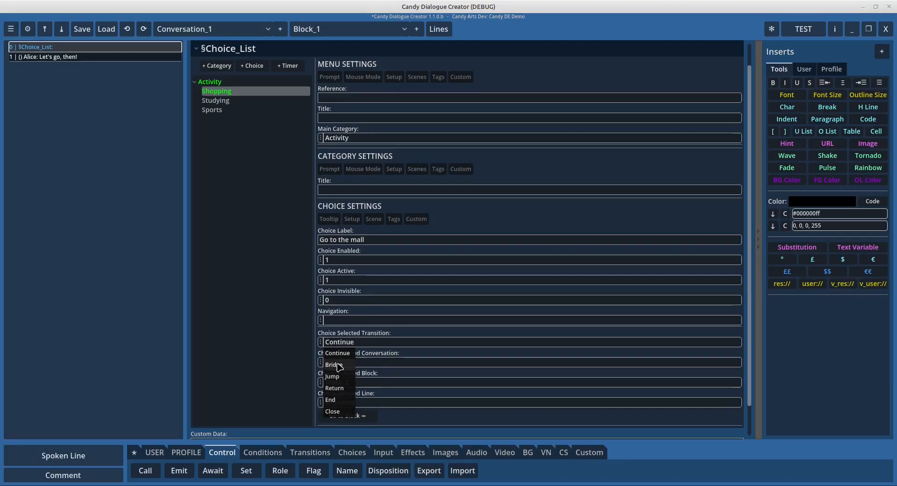
{"action": "left_click", "coordinate": [377, 353]}
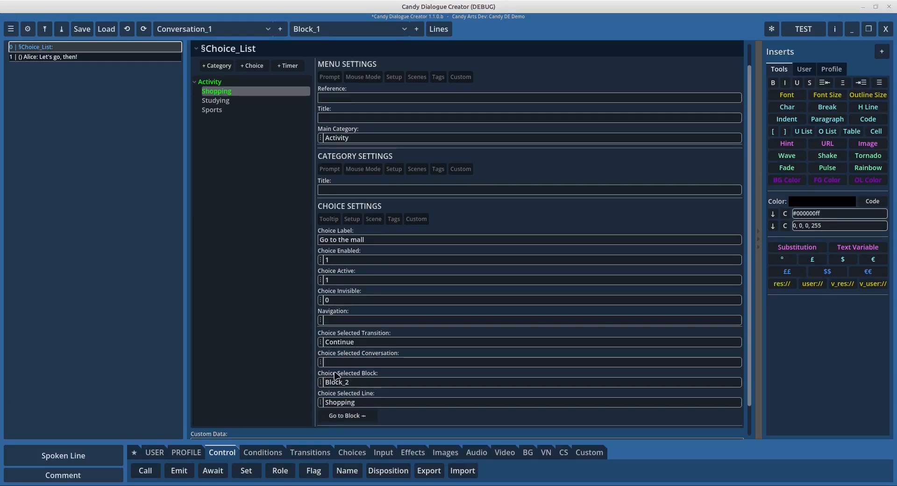
{"action": "left_click", "coordinate": [320, 342]}
{"action": "left_click", "coordinate": [395, 333]}
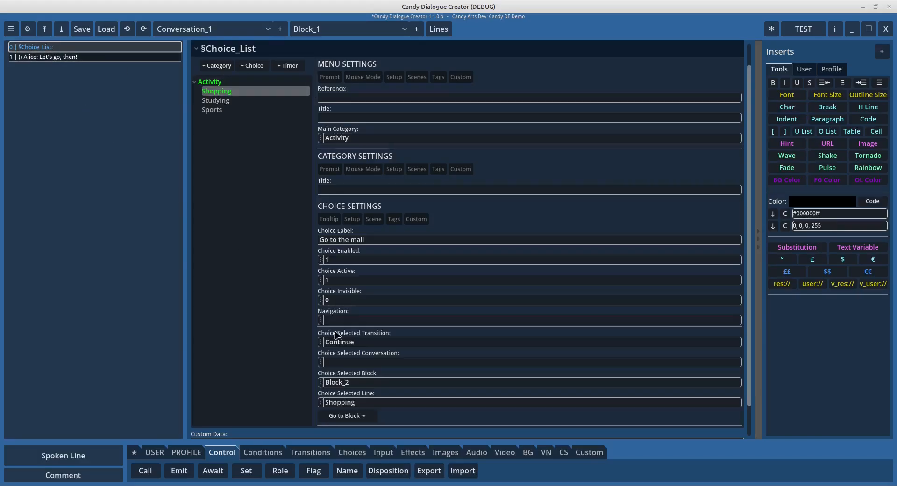
{"action": "left_click", "coordinate": [321, 383]}
{"action": "left_click", "coordinate": [320, 346]}
{"action": "left_click", "coordinate": [321, 343]}
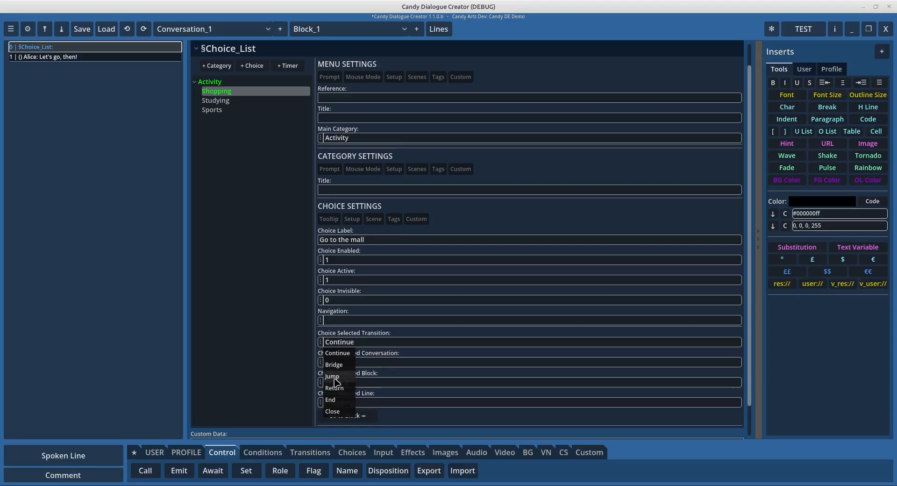
{"action": "left_click", "coordinate": [364, 379]}
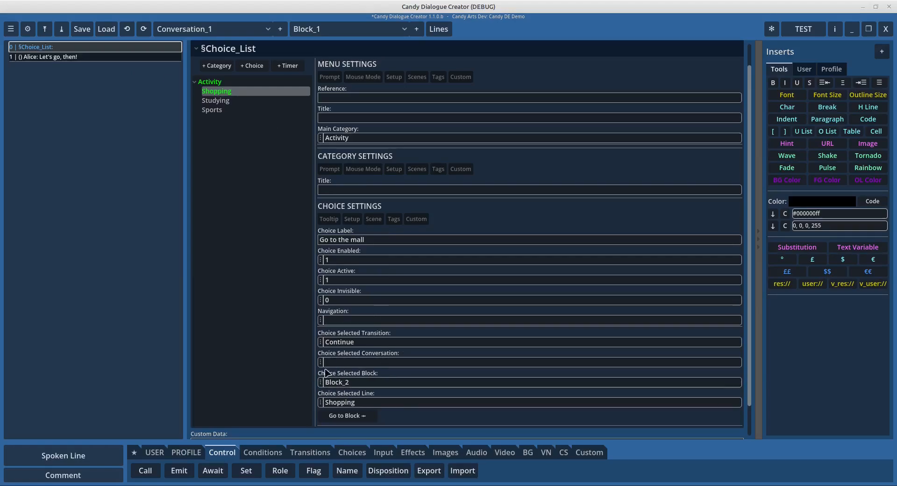
{"action": "left_click", "coordinate": [321, 341]}
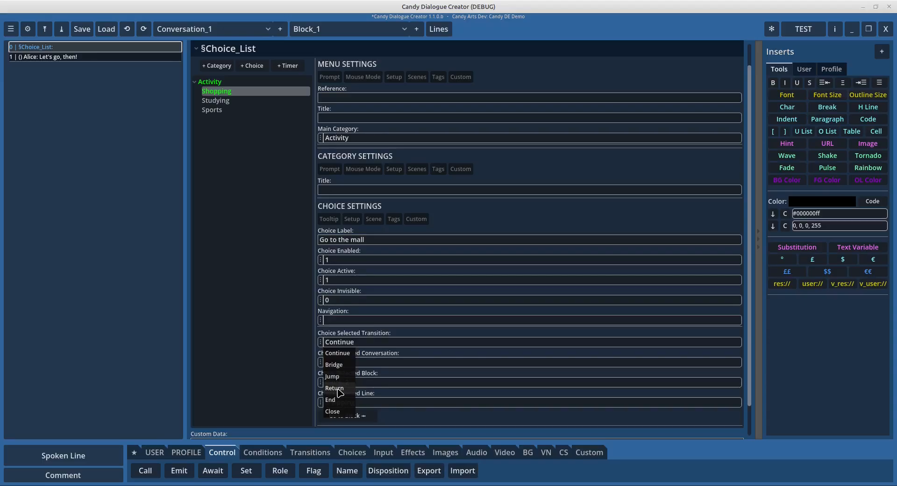
{"action": "left_click", "coordinate": [338, 390]}
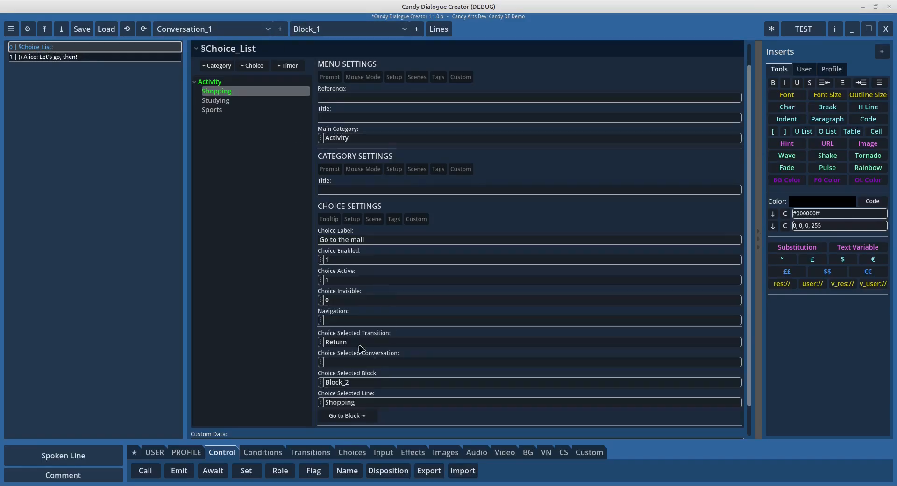
Switch the Shopping choice's transition from End to Close, then view Alice's Block_1 line
{"action": "left_click", "coordinate": [322, 343]}
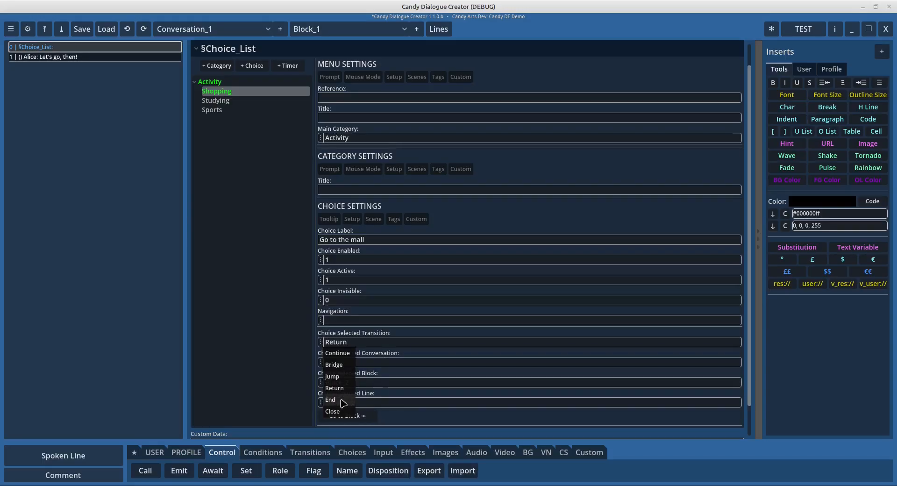
{"action": "left_click", "coordinate": [344, 403]}
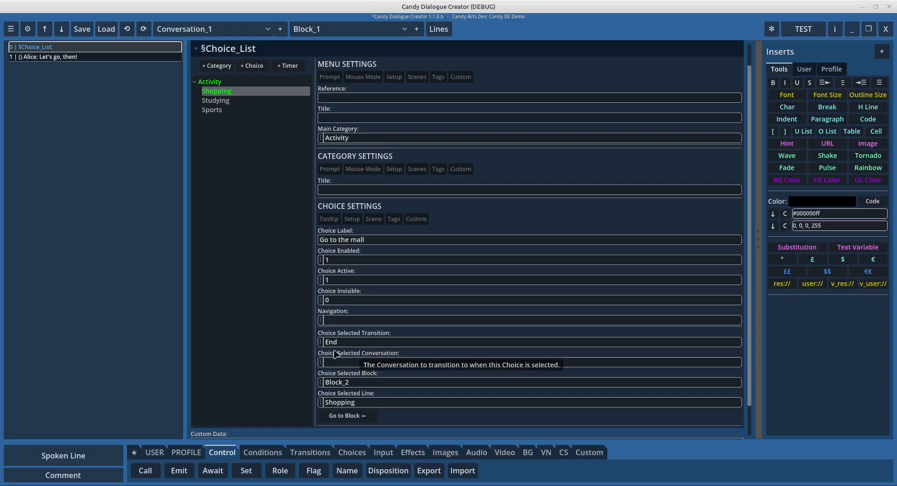
{"action": "left_click", "coordinate": [320, 341]}
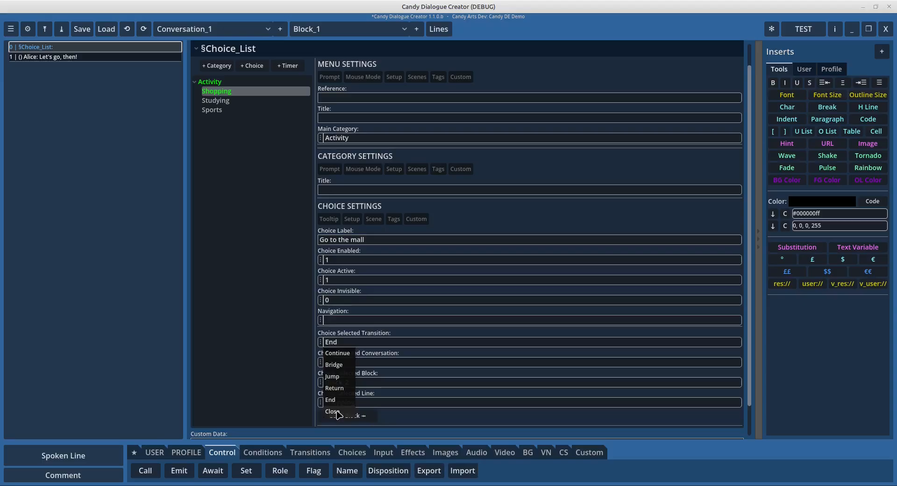
{"action": "left_click", "coordinate": [332, 412]}
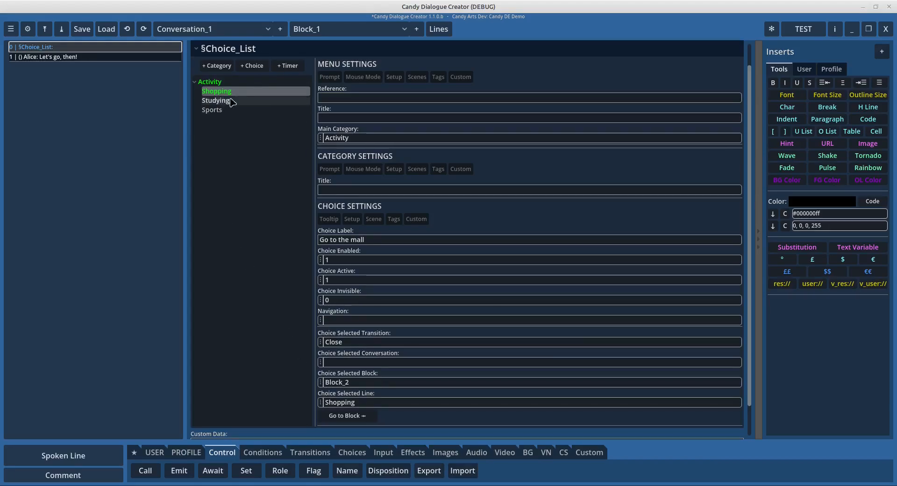
{"action": "left_click", "coordinate": [33, 57]}
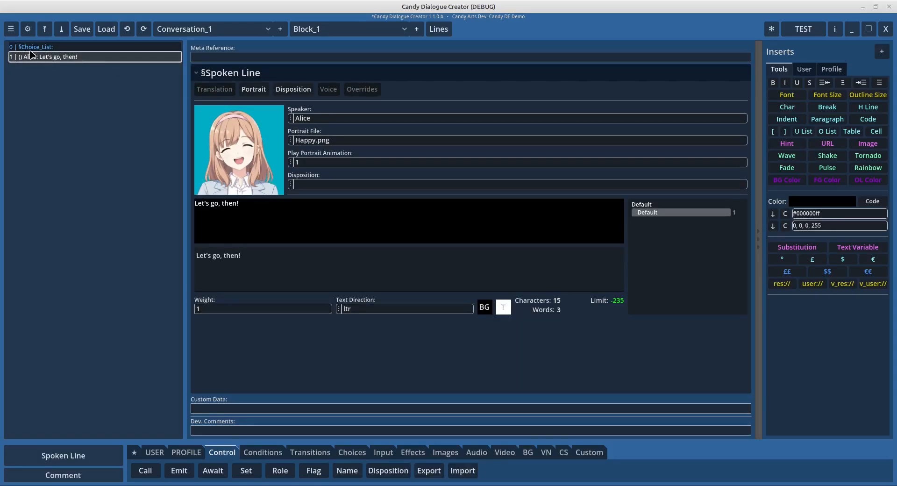
Set the Shopping choice's transition to Continue with target block Block_2
{"action": "left_click", "coordinate": [31, 47]}
{"action": "left_click", "coordinate": [216, 124]}
{"action": "left_click", "coordinate": [217, 116]}
{"action": "left_click", "coordinate": [321, 366]}
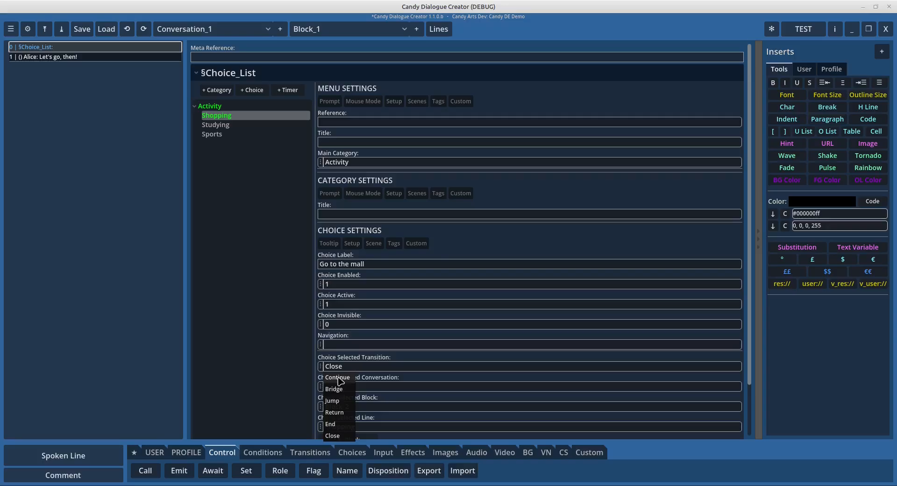
{"action": "left_click", "coordinate": [339, 378]}
{"action": "left_click", "coordinate": [347, 401]}
{"action": "type", "text": "Block_2"}
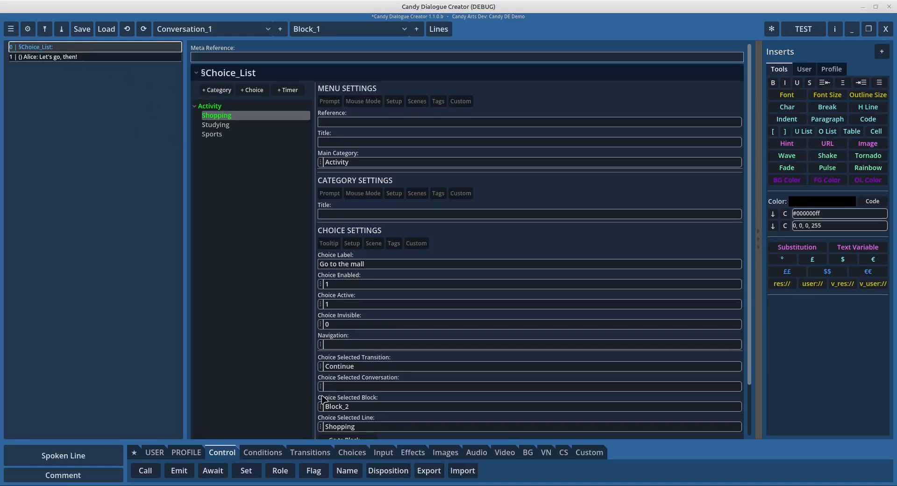
Try the Bridge transition, revert Shopping to Continue, and recheck its settings
{"action": "left_click", "coordinate": [320, 366]}
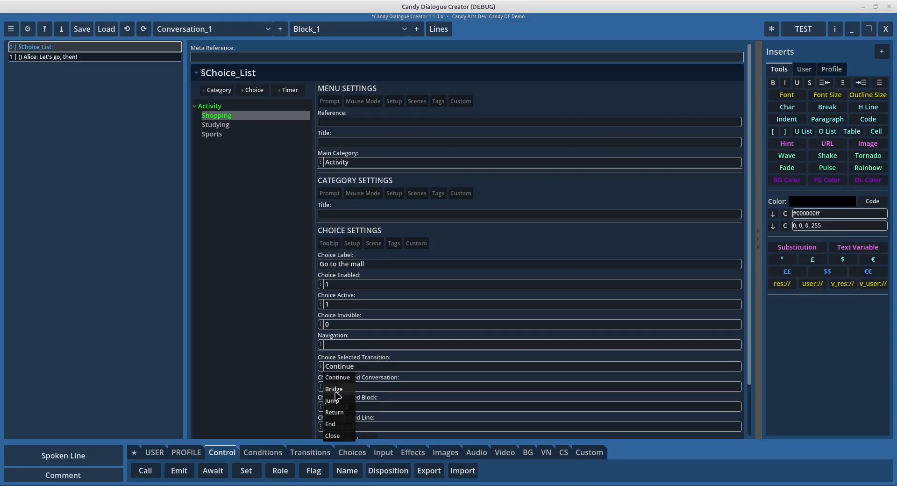
{"action": "left_click", "coordinate": [335, 390]}
{"action": "left_click", "coordinate": [321, 366]}
{"action": "left_click", "coordinate": [337, 377]}
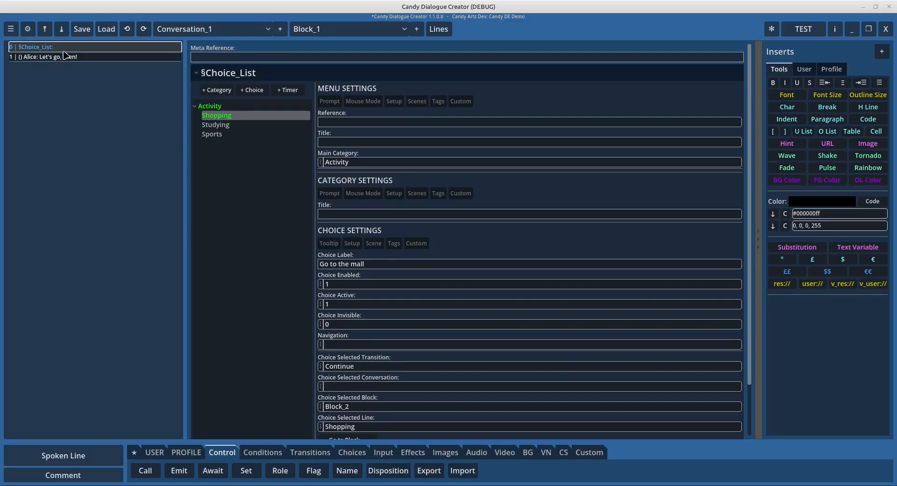
{"action": "left_click", "coordinate": [28, 58]}
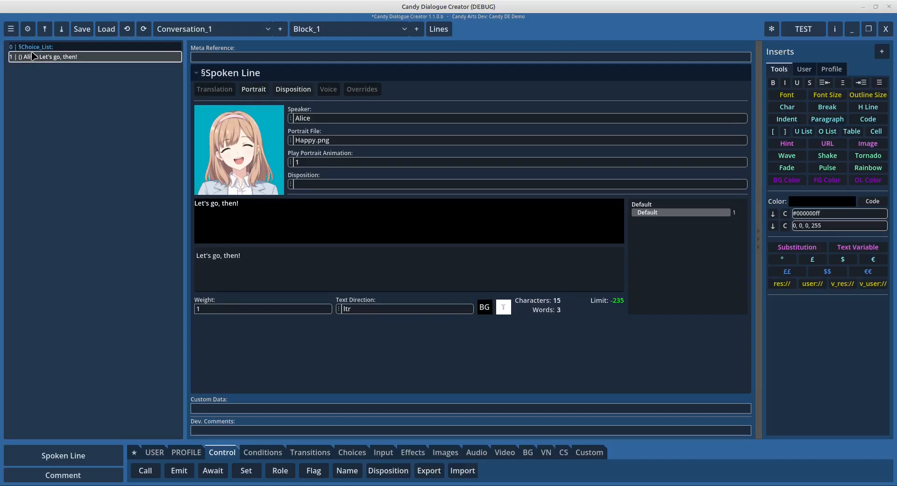
{"action": "left_click", "coordinate": [34, 48]}
{"action": "left_click", "coordinate": [219, 118]}
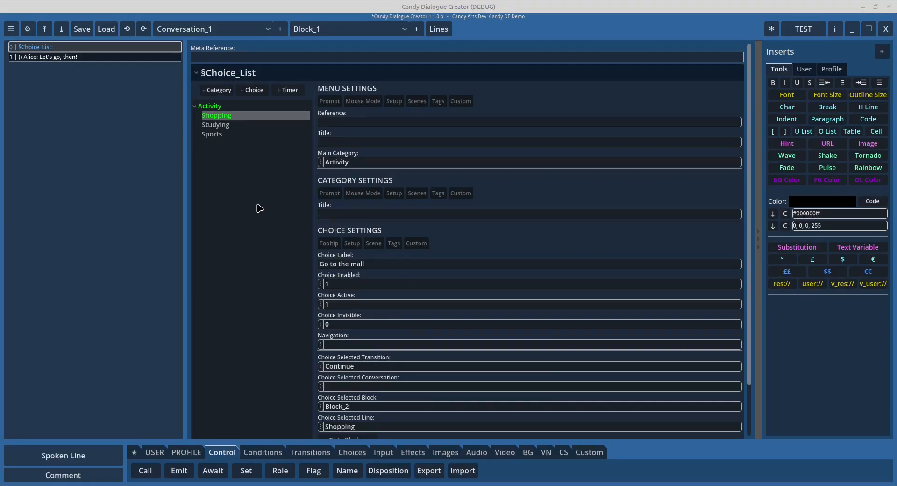
Change the Shopping, Studying and Sports choices' transitions to Bridge, then review Shopping
{"action": "left_click", "coordinate": [321, 366]}
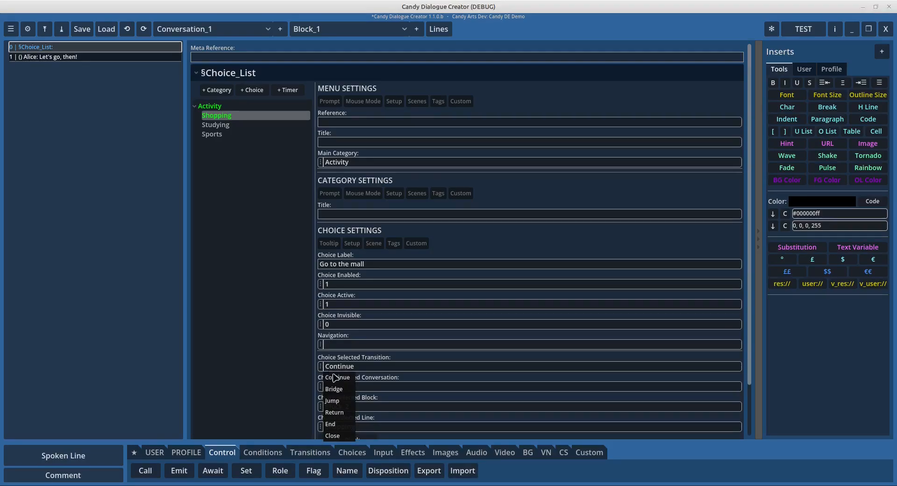
{"action": "left_click", "coordinate": [335, 389]}
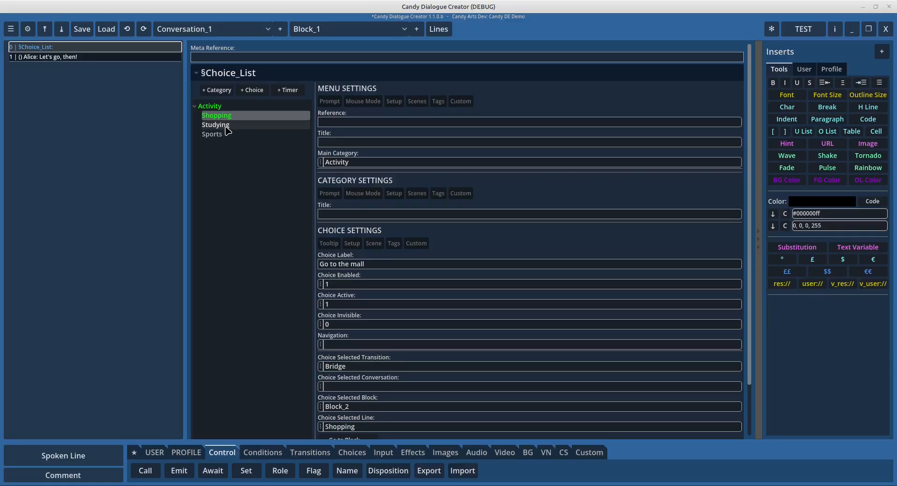
{"action": "left_click", "coordinate": [225, 125]}
{"action": "left_click", "coordinate": [321, 368]}
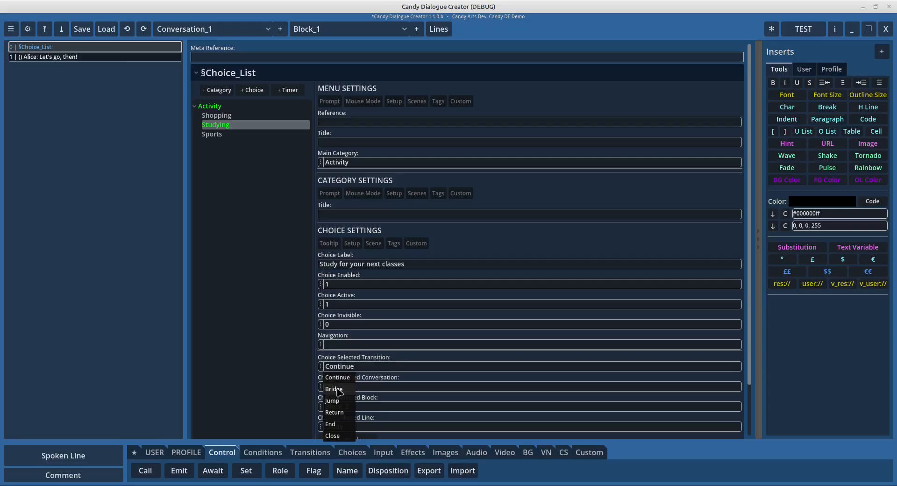
{"action": "left_click", "coordinate": [337, 400]}
{"action": "left_click", "coordinate": [213, 134]}
{"action": "left_click", "coordinate": [321, 367]}
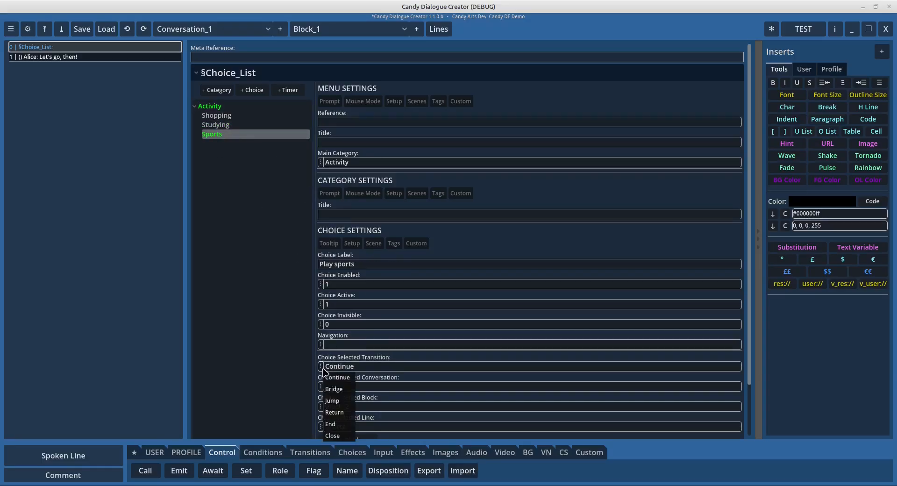
{"action": "left_click", "coordinate": [336, 393]}
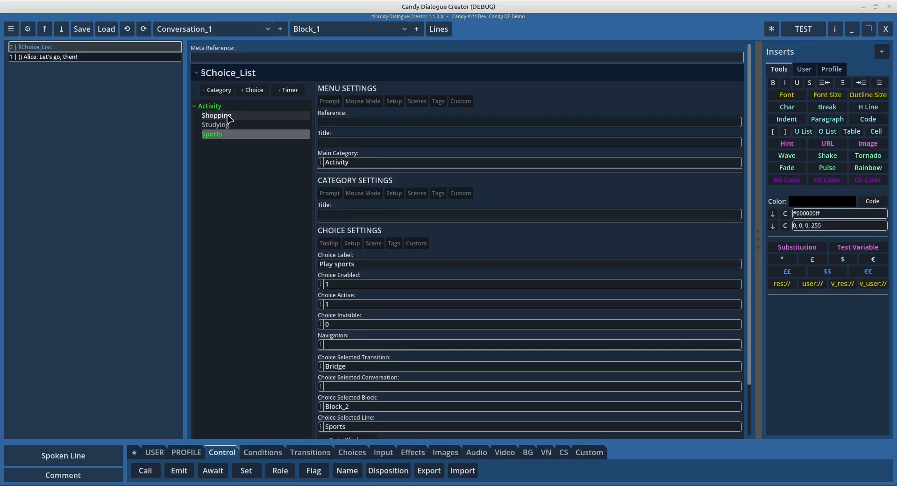
{"action": "left_click", "coordinate": [228, 116]}
{"action": "scroll", "coordinate": [346, 343], "scroll_direction": "down", "scroll_amount": 1}
{"action": "scroll", "coordinate": [348, 340], "scroll_direction": "up", "scroll_amount": 1}
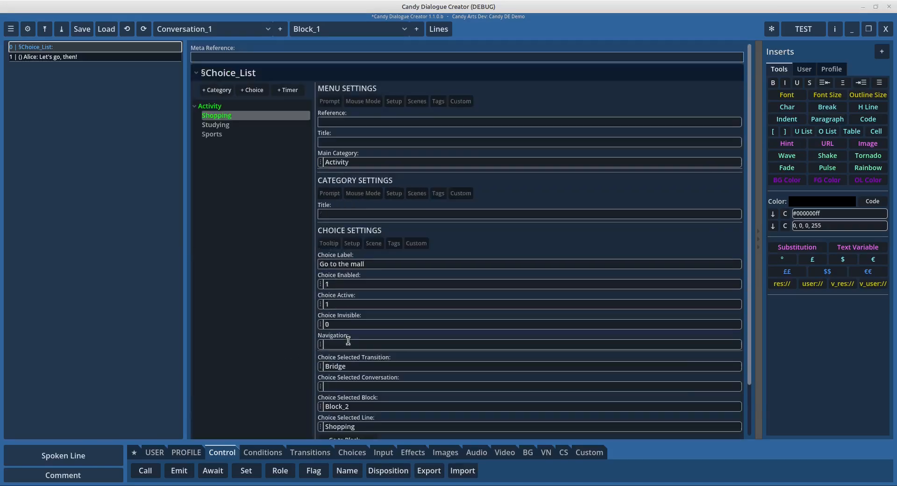
Export the dialogue with TEST and run the current scene in Godot
{"action": "left_click", "coordinate": [806, 29]}
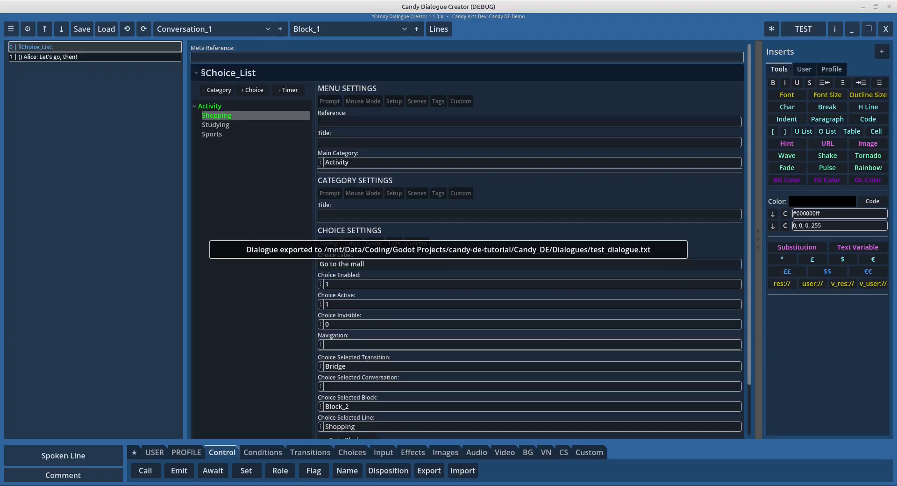
{"action": "key", "text": "alt+Tab"}
{"action": "left_click", "coordinate": [818, 23]}
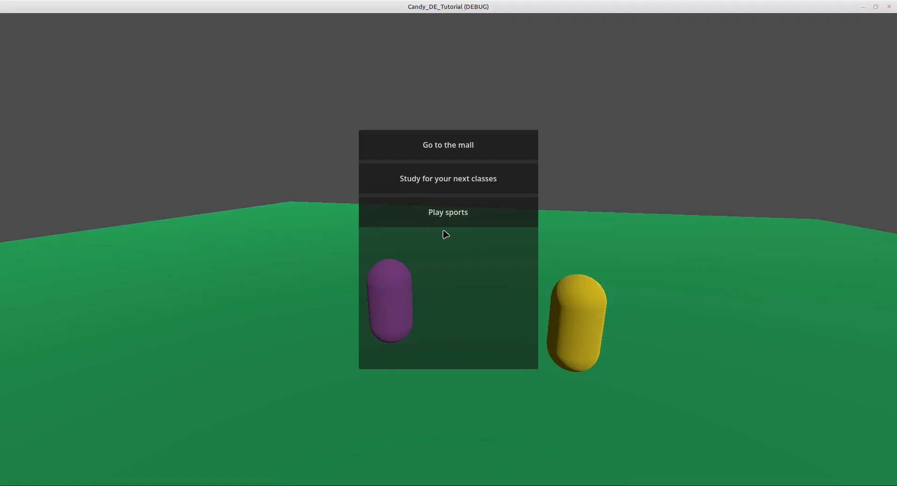
Pick Play sports in the game, advance past Alice's tennis reply, and return to the editor
{"action": "left_click", "coordinate": [431, 208]}
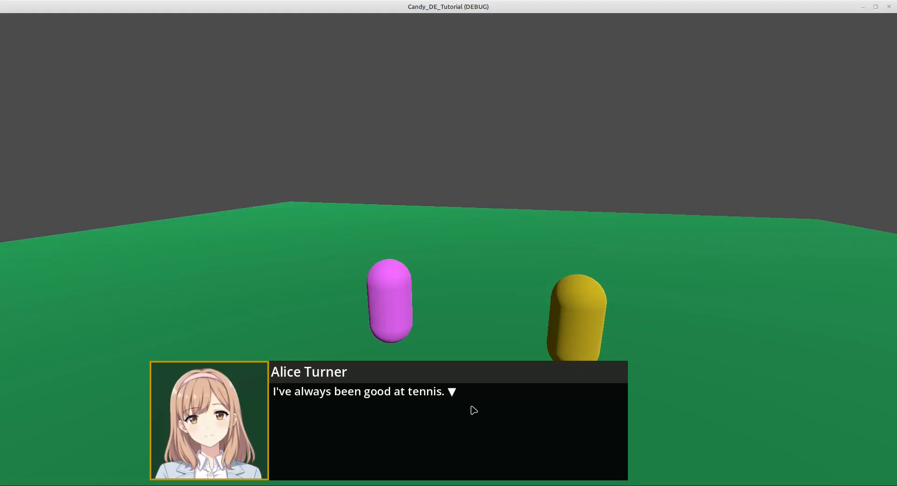
{"action": "left_click", "coordinate": [410, 426]}
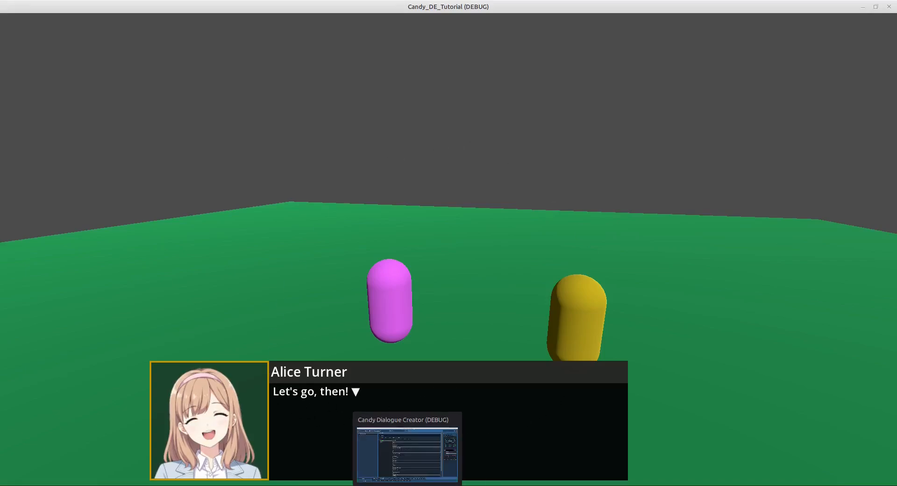
{"action": "left_click", "coordinate": [407, 482]}
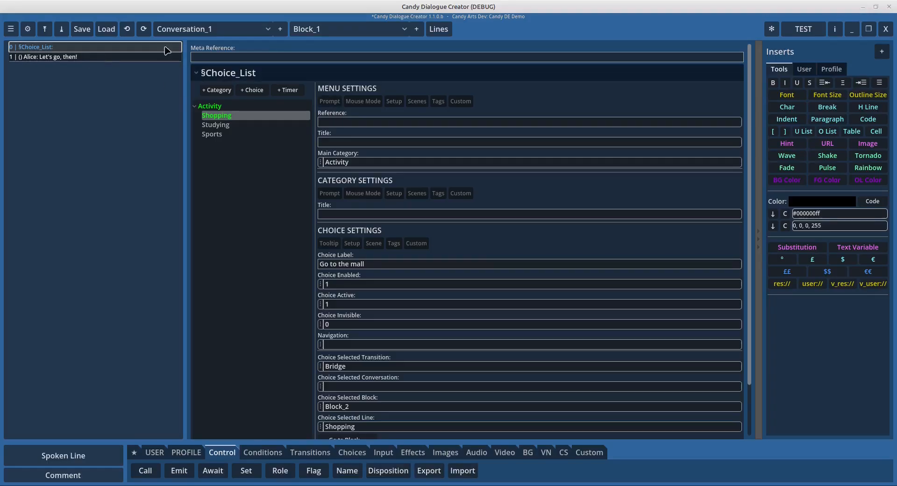
{"action": "left_click", "coordinate": [341, 29]}
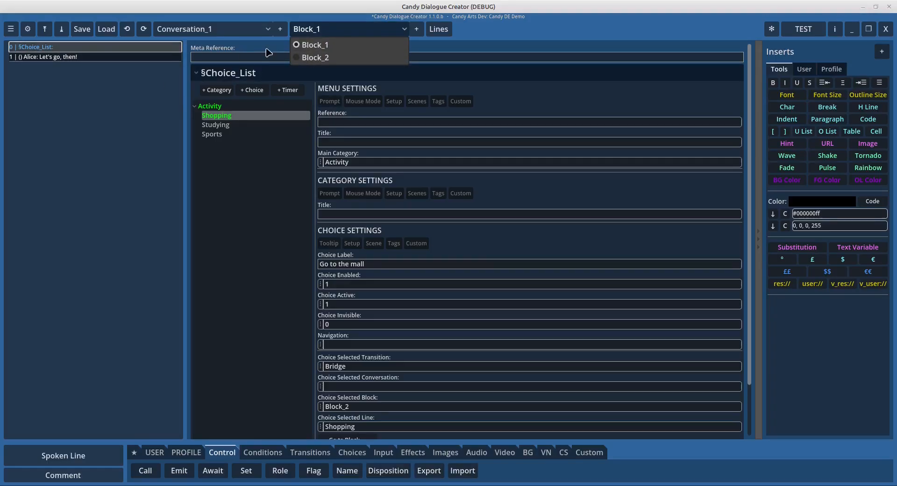
{"action": "left_click", "coordinate": [212, 135]}
{"action": "left_click", "coordinate": [328, 33]}
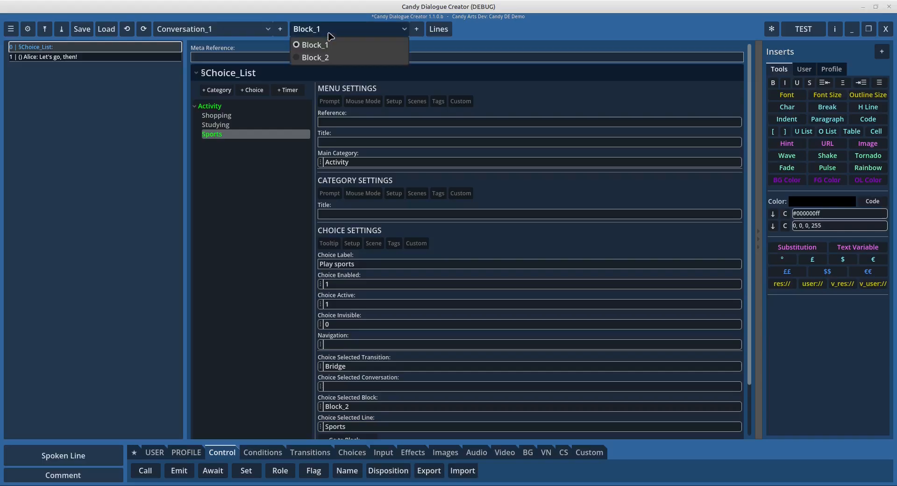
{"action": "left_click", "coordinate": [325, 58]}
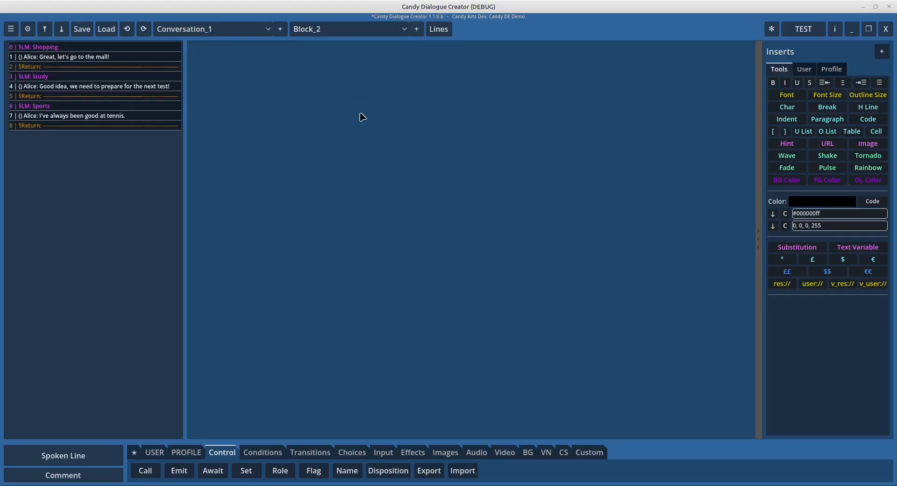
{"action": "left_click", "coordinate": [29, 107]}
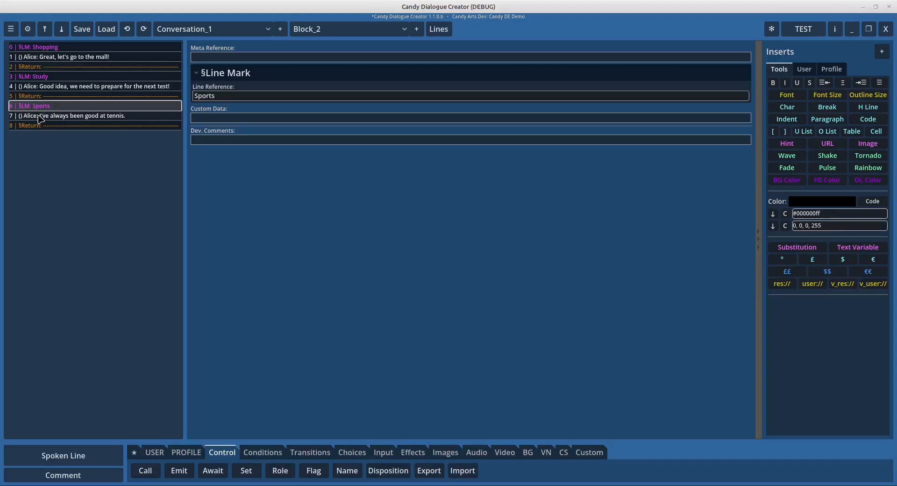
{"action": "left_click", "coordinate": [36, 117]}
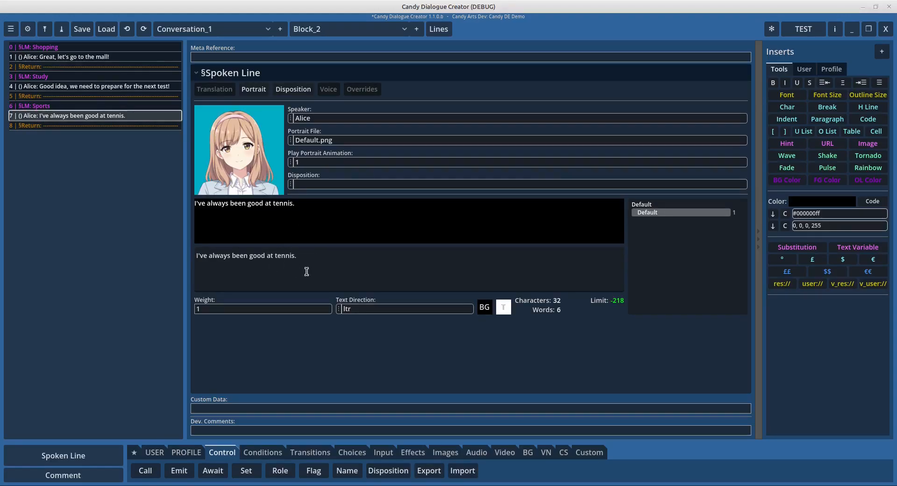
{"action": "left_click", "coordinate": [34, 123]}
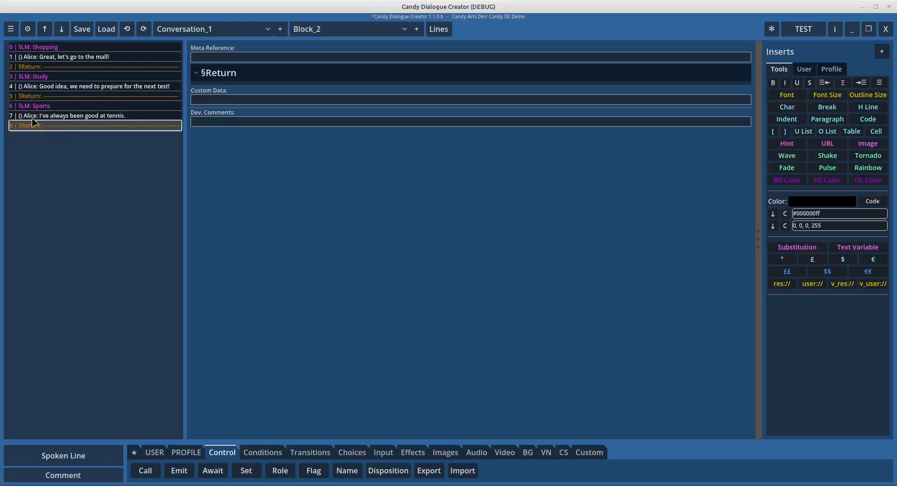
{"action": "left_click", "coordinate": [362, 34]}
{"action": "left_click", "coordinate": [332, 43]}
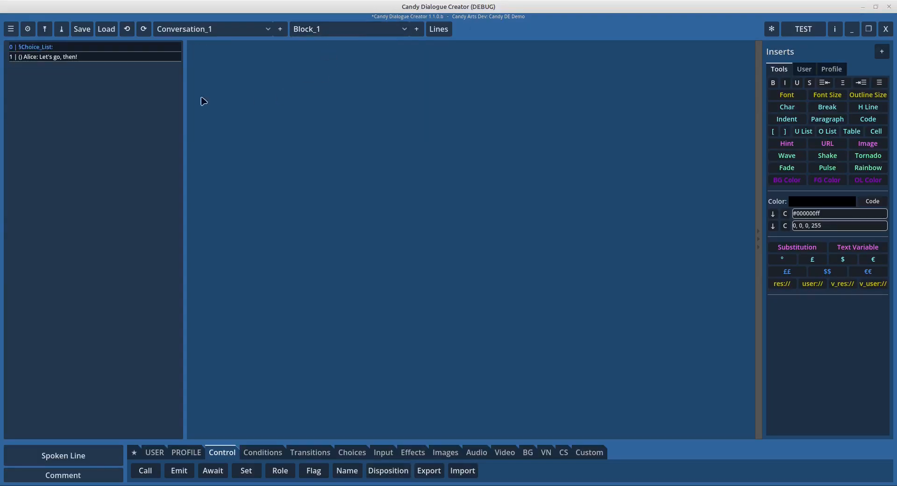
Review the Sports choice settings and Alice's reply line in Block_1
{"action": "left_click", "coordinate": [29, 48]}
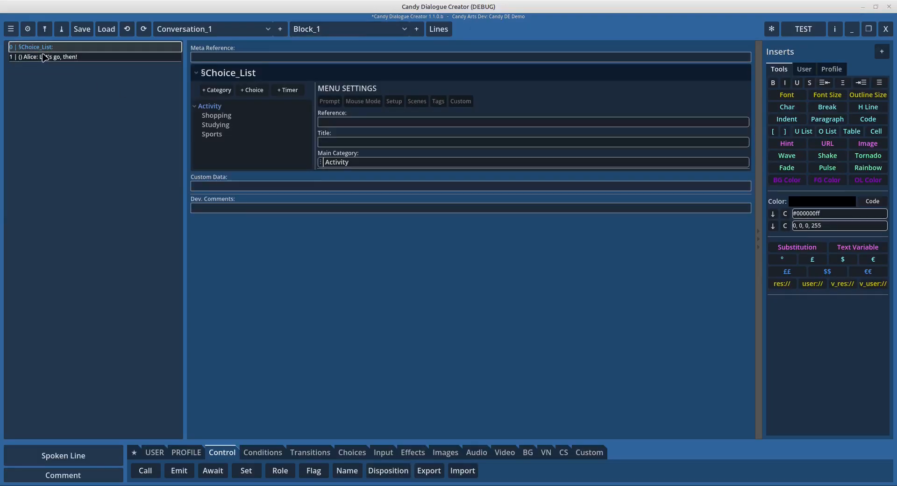
{"action": "left_click", "coordinate": [213, 134]}
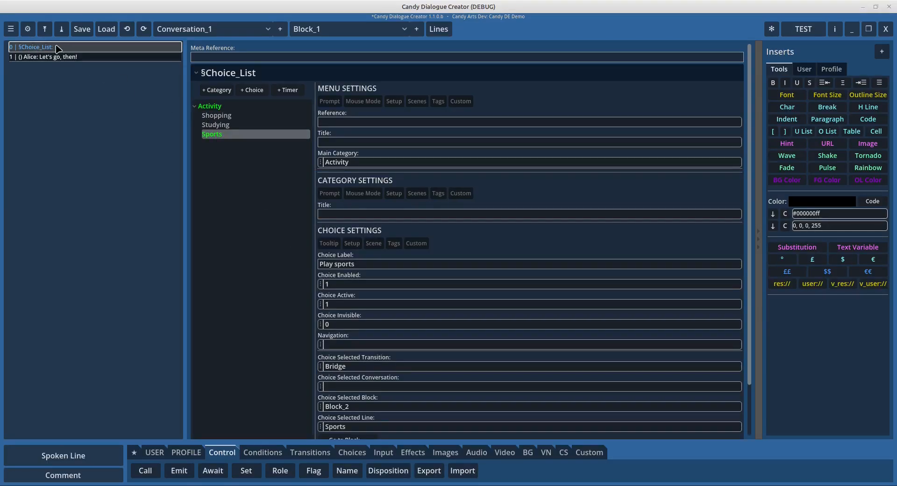
{"action": "left_click", "coordinate": [93, 57]}
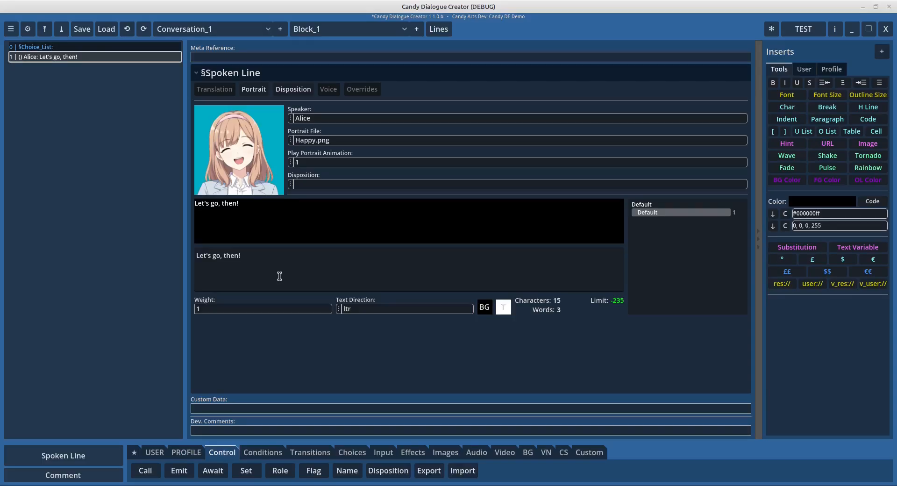
{"action": "left_click", "coordinate": [94, 46]}
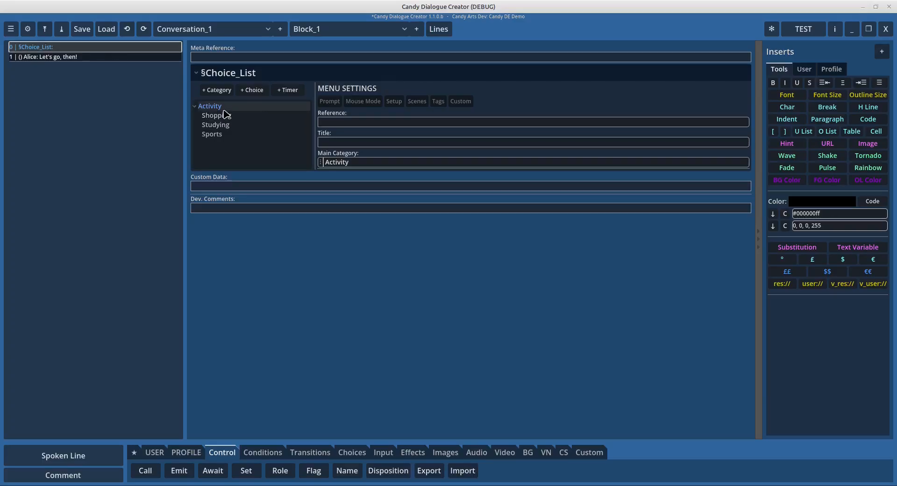
Recheck the Activity category and Sports choice settings, then switch to Block_2
{"action": "left_click", "coordinate": [224, 110]}
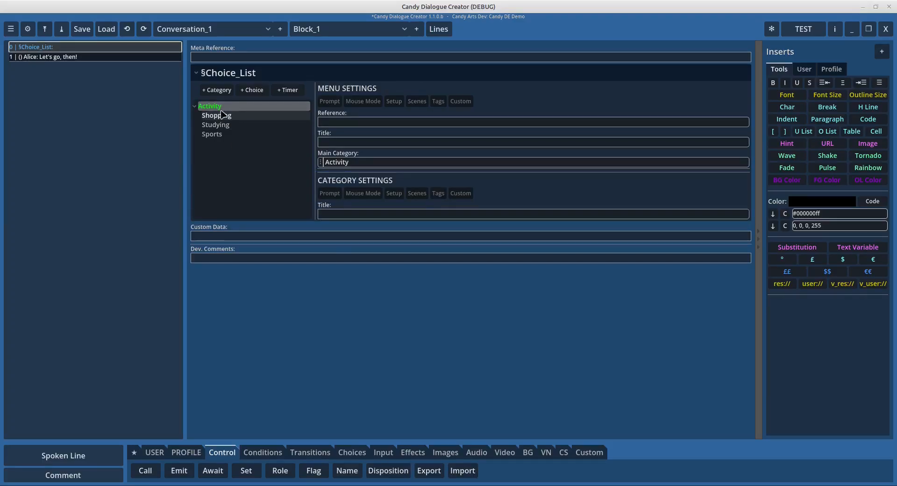
{"action": "left_click", "coordinate": [216, 137]}
{"action": "scroll", "coordinate": [395, 364], "scroll_direction": "down", "scroll_amount": 2}
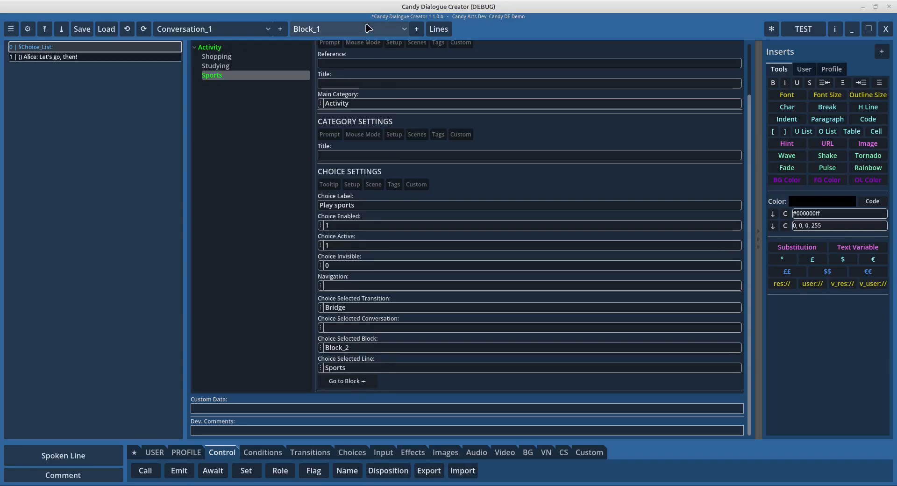
{"action": "left_click", "coordinate": [343, 32]}
{"action": "left_click", "coordinate": [327, 58]}
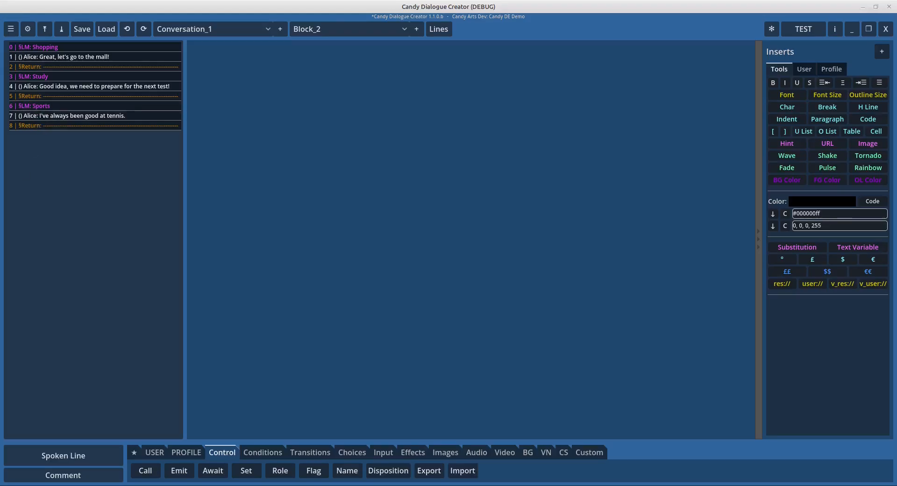
Add a Set line after the tennis reply giving £globals.next_destination "Sports Field", and copy it
{"action": "left_click", "coordinate": [114, 117]}
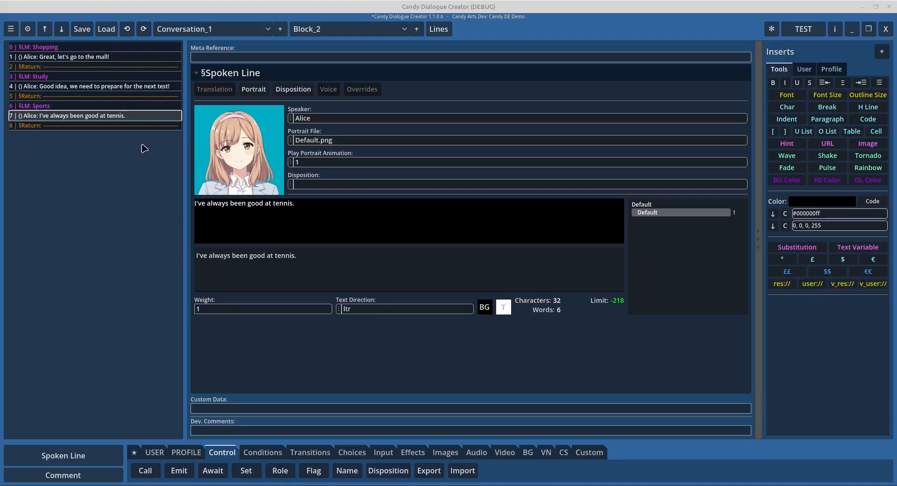
{"action": "left_click", "coordinate": [243, 470]}
{"action": "left_click", "coordinate": [206, 96]}
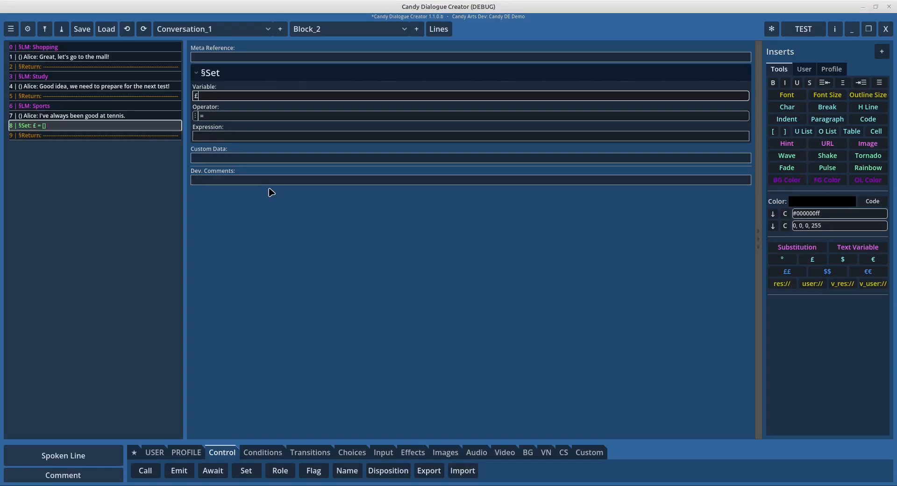
{"action": "type", "text": "£globals.next_destination"}
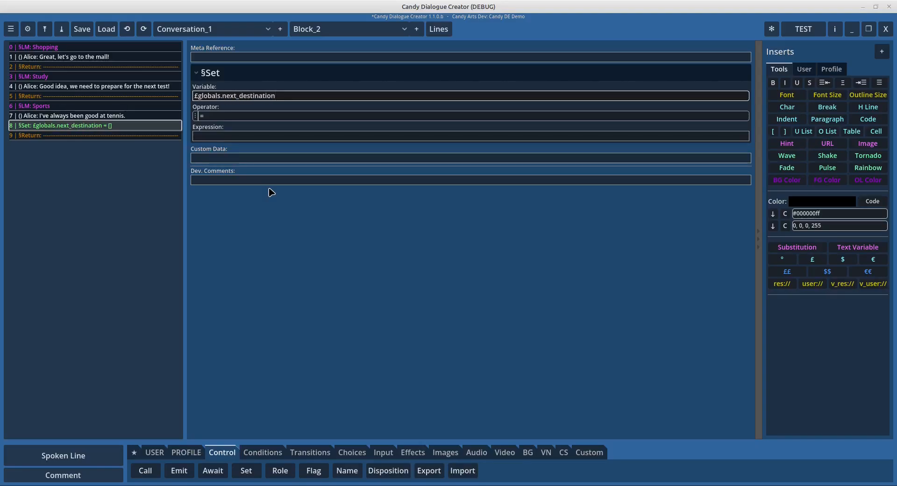
{"action": "left_click", "coordinate": [233, 136]}
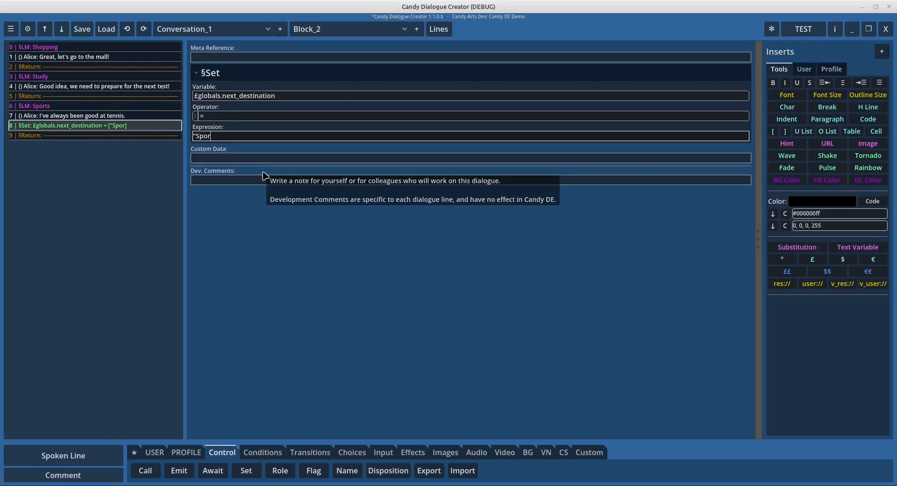
{"action": "type", "text": "\"Sports Field"}
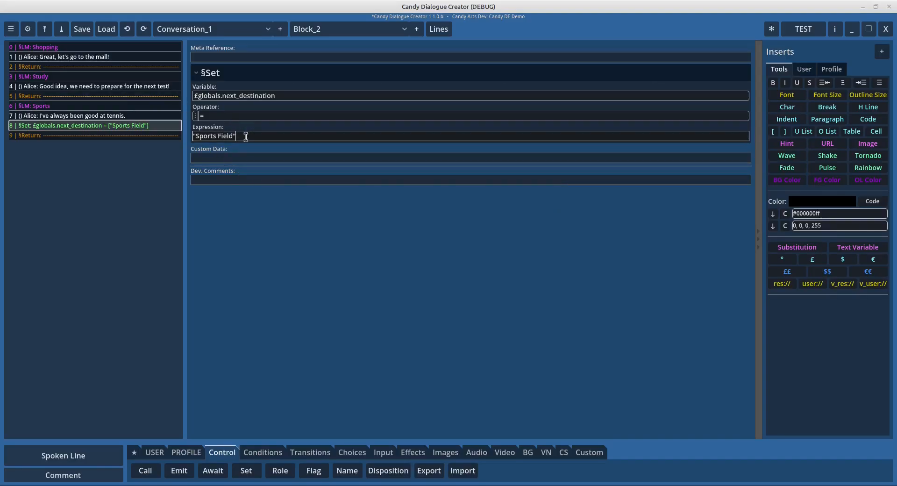
{"action": "right_click", "coordinate": [136, 128]}
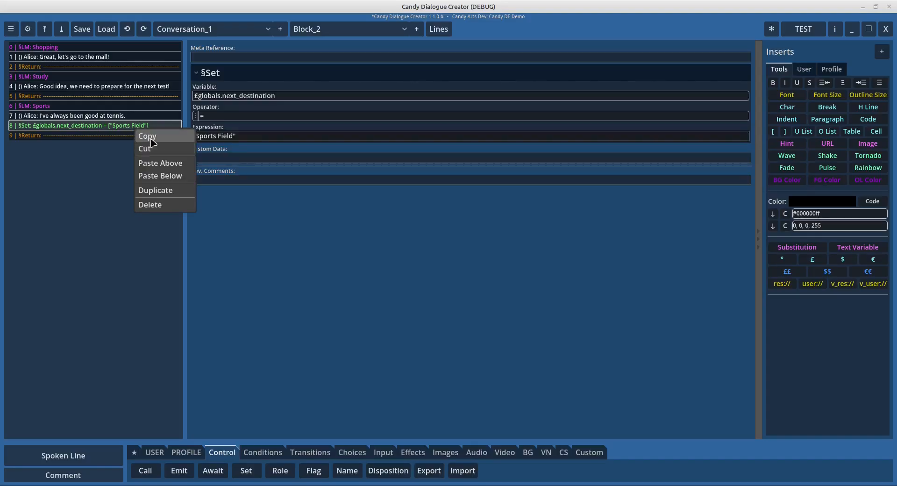
{"action": "left_click", "coordinate": [53, 99]}
Paste the Set line below the study reply and change its value to "Library"
{"action": "right_click", "coordinate": [52, 88]}
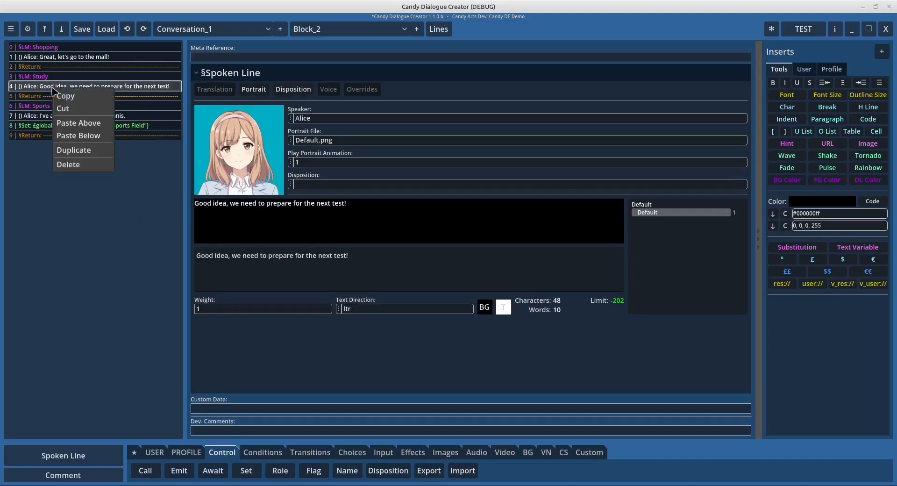
{"action": "left_click", "coordinate": [85, 136]}
{"action": "left_click_drag", "start_coordinate": [233, 135], "coordinate": [197, 136]}
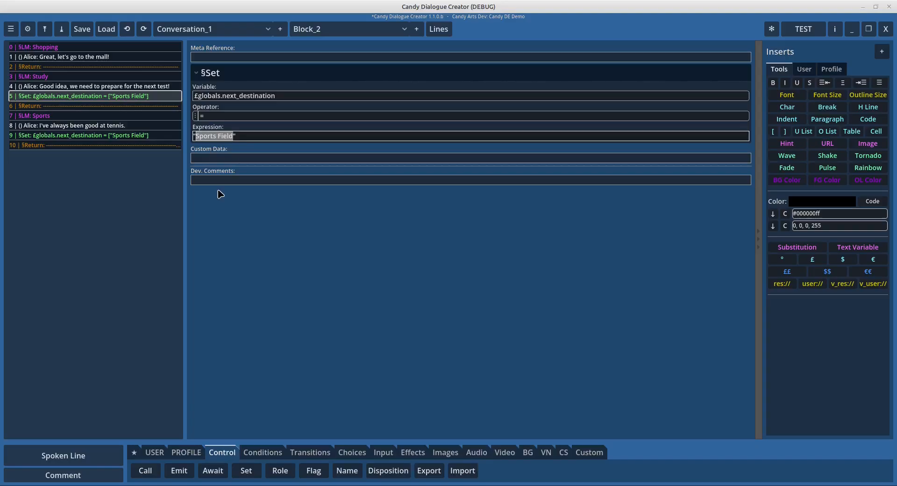
{"action": "type", "text": "Library"}
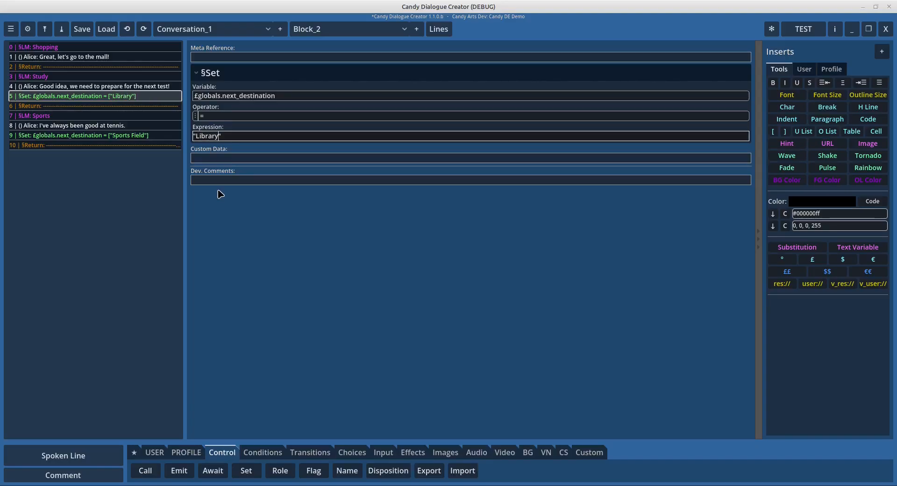
Paste it below the shopping reply with value "Shopping Mall", then check the Sports Set line
{"action": "left_click", "coordinate": [50, 59]}
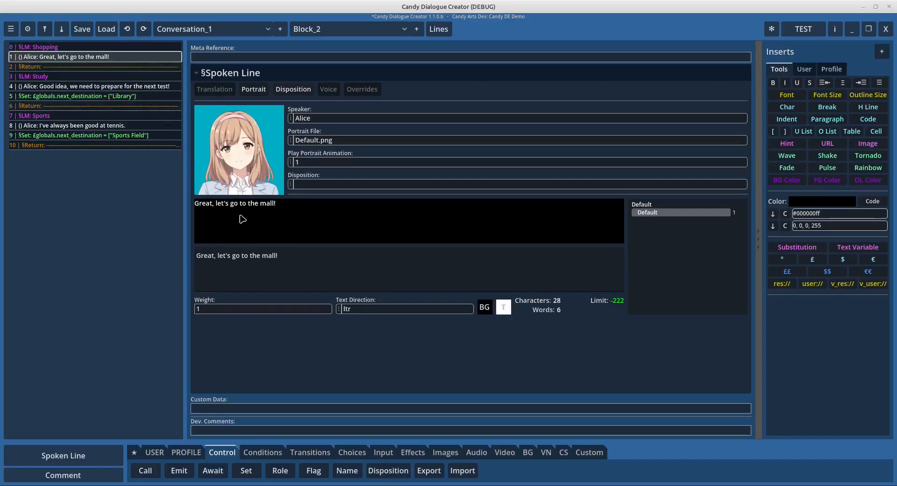
{"action": "right_click", "coordinate": [84, 62]}
{"action": "left_click", "coordinate": [111, 109]}
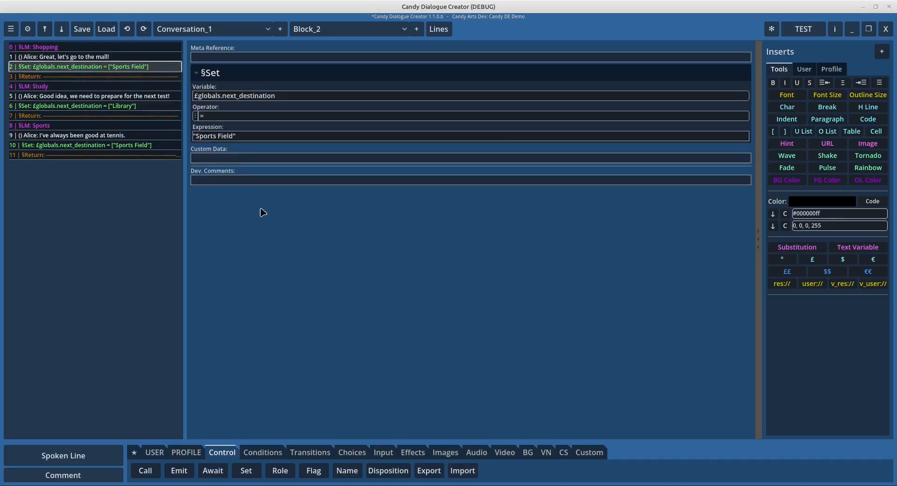
{"action": "left_click_drag", "start_coordinate": [198, 136], "coordinate": [235, 136]}
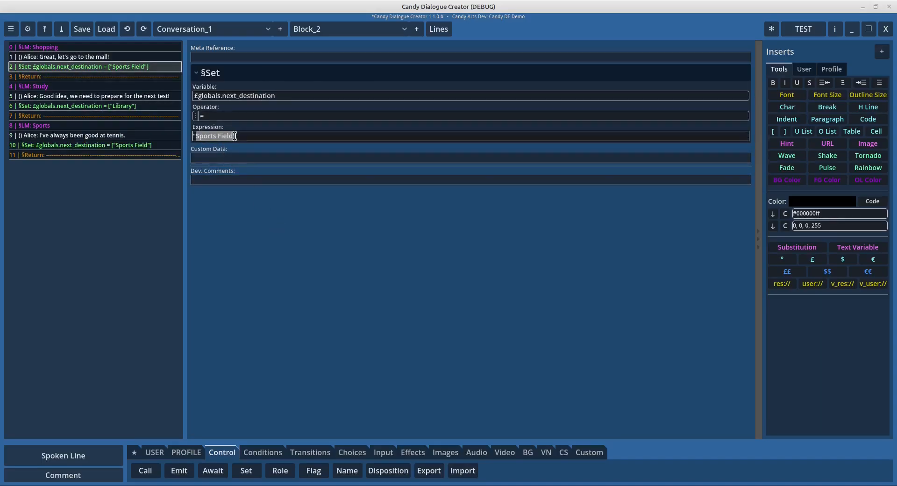
{"action": "type", "text": "Shopping Mall"}
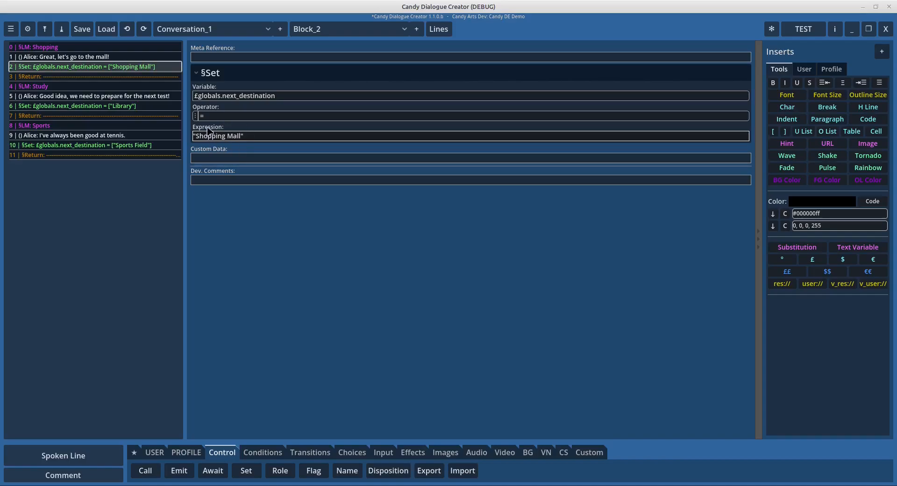
{"action": "left_click", "coordinate": [56, 146]}
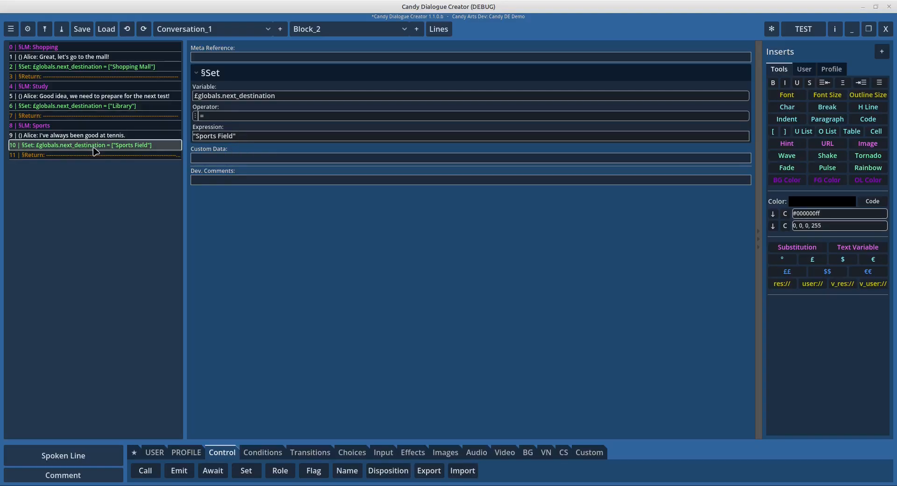
{"action": "left_click", "coordinate": [66, 136]}
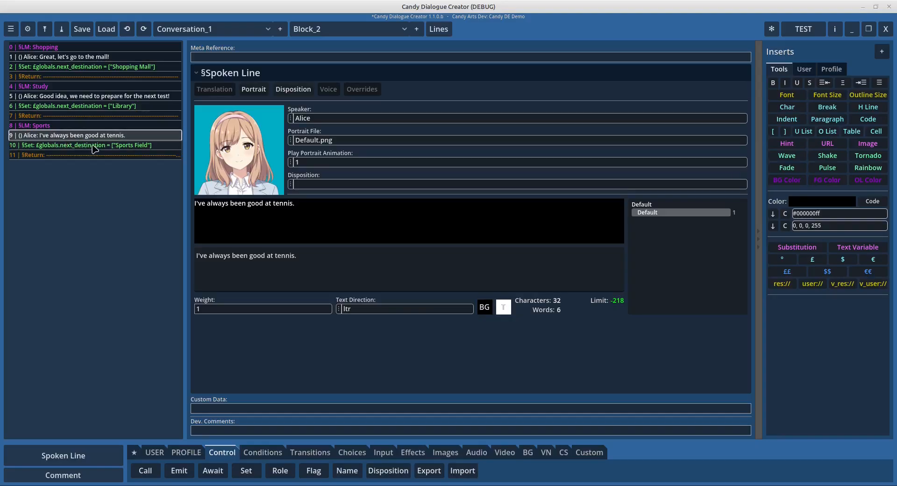
{"action": "left_click", "coordinate": [92, 145]}
{"action": "left_click", "coordinate": [100, 136]}
{"action": "left_click", "coordinate": [87, 146]}
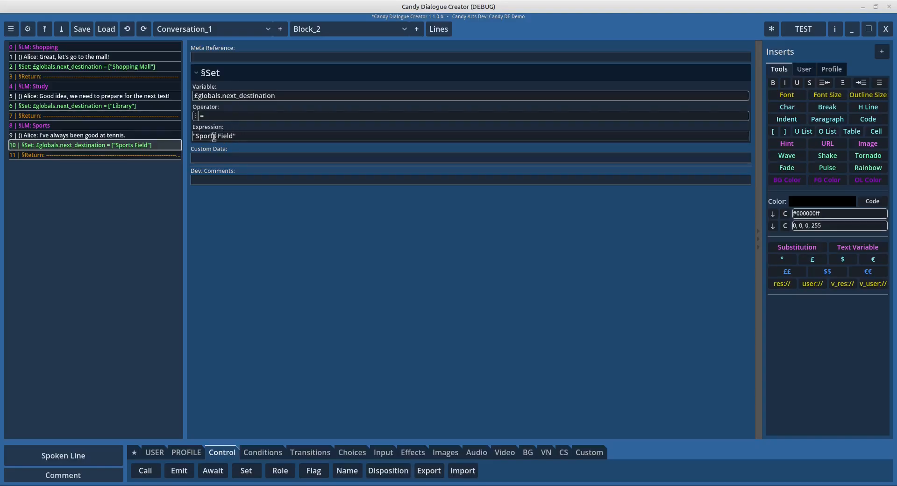
{"action": "left_click_drag", "start_coordinate": [196, 136], "coordinate": [233, 140]}
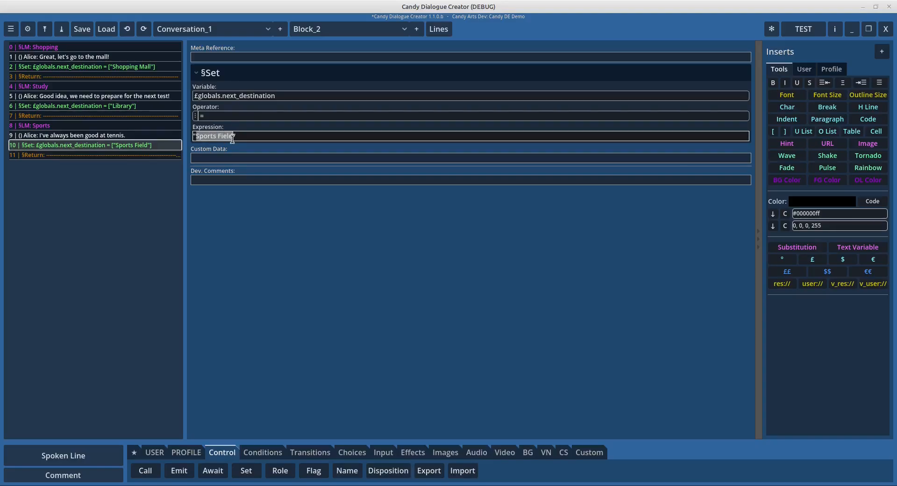
{"action": "left_click", "coordinate": [240, 136]}
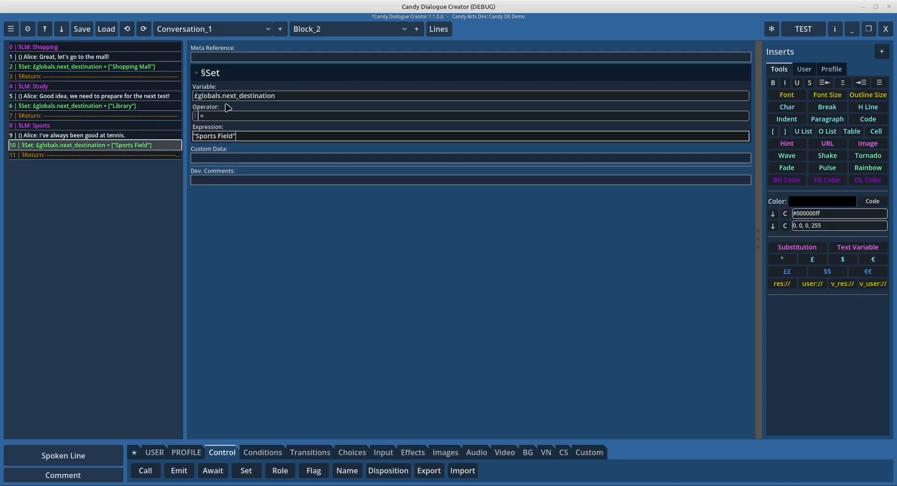
{"action": "left_click_drag", "start_coordinate": [224, 96], "coordinate": [278, 96]}
{"action": "left_click", "coordinate": [278, 96]}
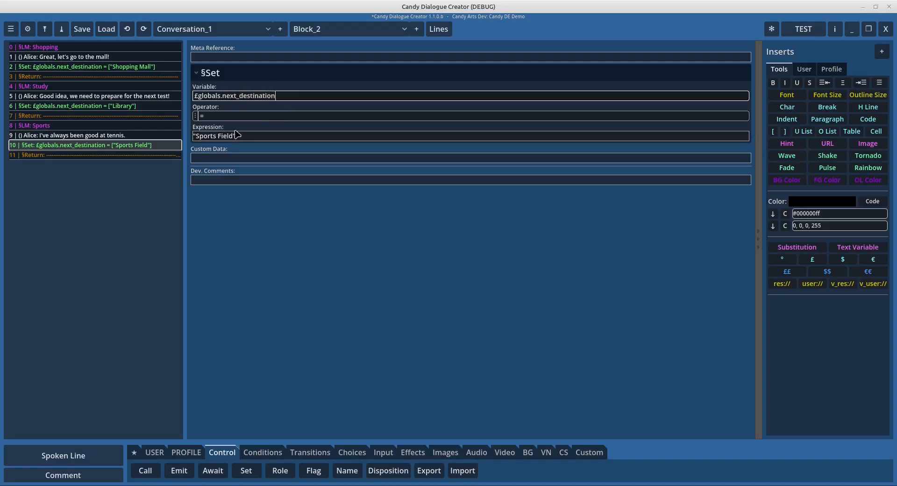
{"action": "left_click_drag", "start_coordinate": [196, 135], "coordinate": [238, 136]}
{"action": "left_click", "coordinate": [247, 136]}
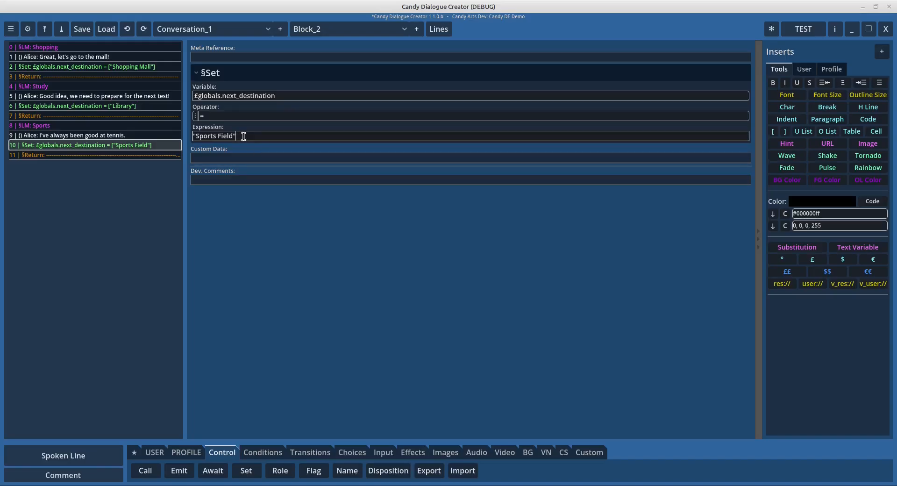
{"action": "left_click", "coordinate": [194, 136]}
{"action": "left_click_drag", "start_coordinate": [196, 136], "coordinate": [233, 136]}
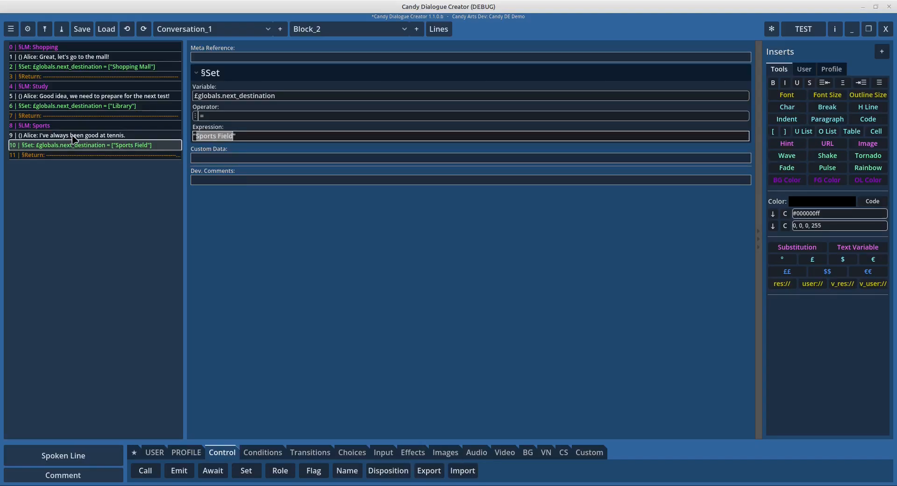
{"action": "left_click", "coordinate": [257, 137]}
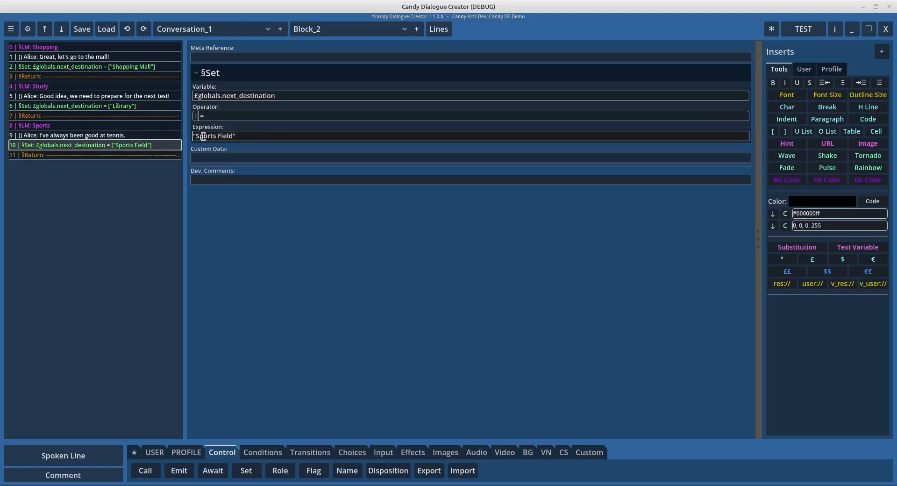
{"action": "left_click_drag", "start_coordinate": [197, 135], "coordinate": [231, 139]}
{"action": "left_click", "coordinate": [245, 136]}
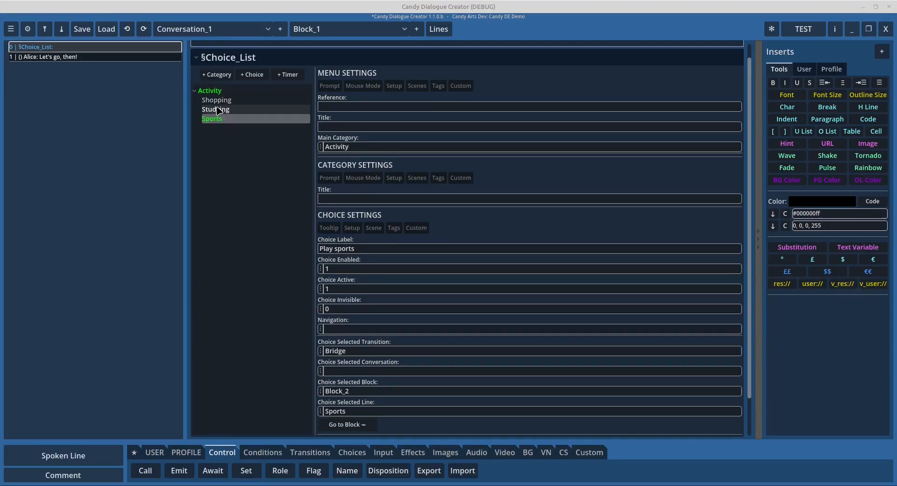
Clear the Sports choice's target block and line and set its transition to Continue
{"action": "double_click", "coordinate": [351, 392]}
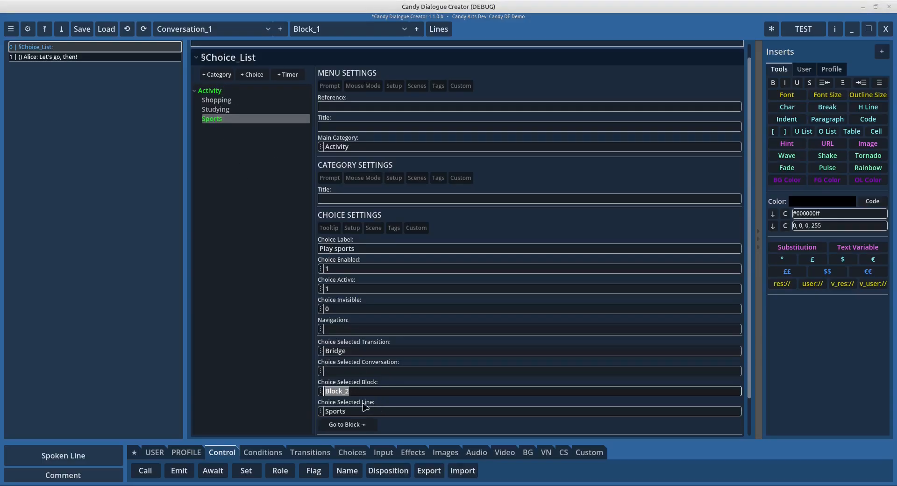
{"action": "key", "text": "BackSpace"}
{"action": "double_click", "coordinate": [330, 411]}
{"action": "key", "text": "BackSpace"}
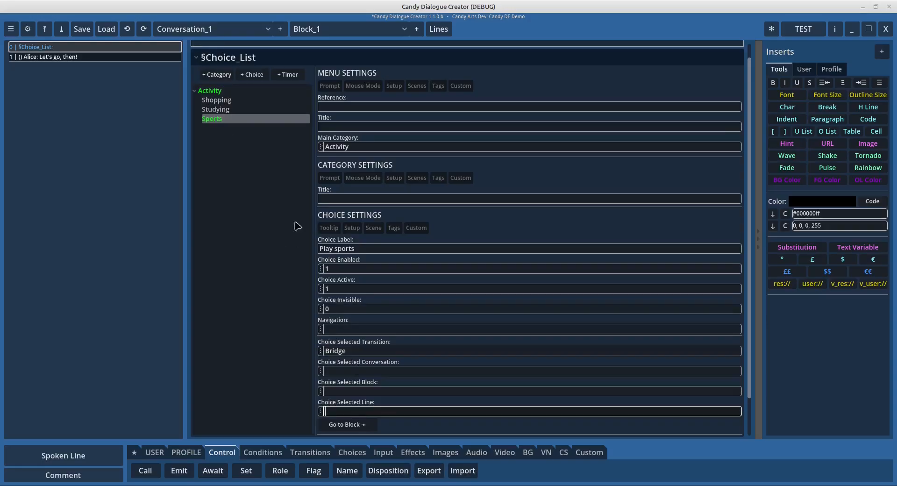
{"action": "left_click", "coordinate": [322, 353]}
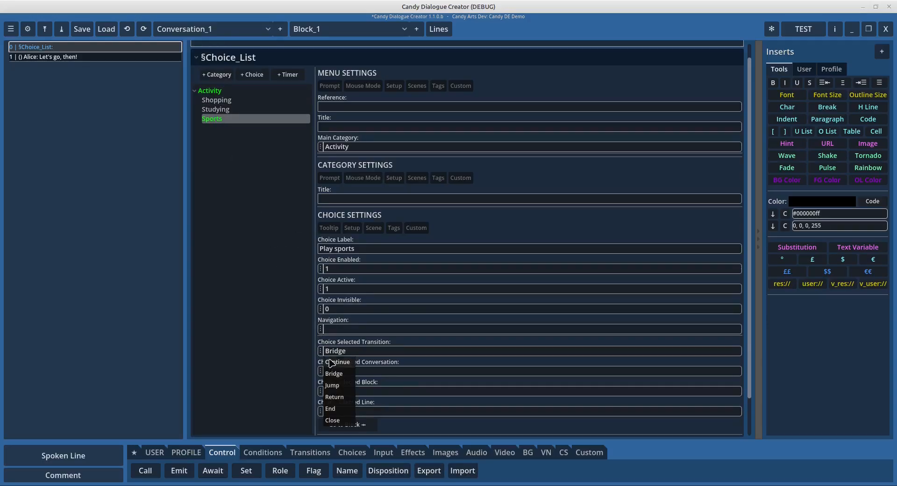
{"action": "left_click", "coordinate": [337, 362]}
Set the Studying choice's transition to Continue
{"action": "left_click", "coordinate": [215, 110]}
{"action": "left_click", "coordinate": [321, 351]}
{"action": "left_click", "coordinate": [338, 363]}
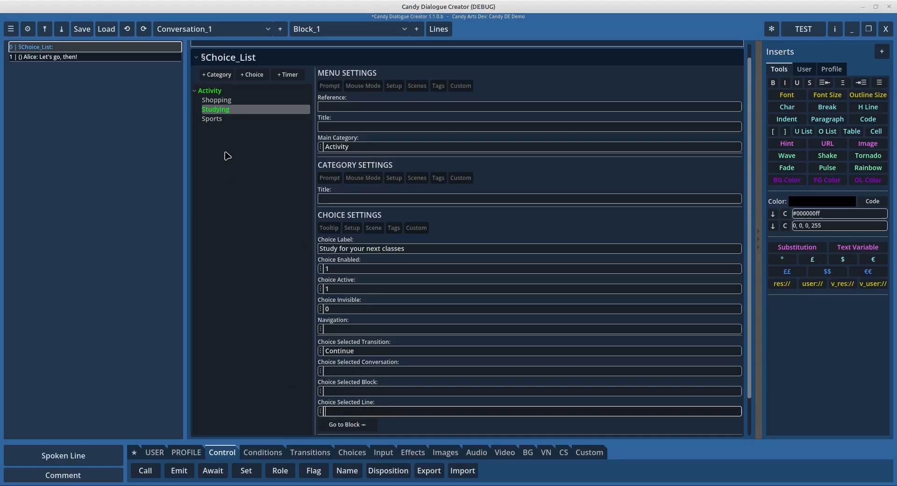
Set Shopping's transition to Continue and clear its Block_2 target block and Shopping line
{"action": "left_click", "coordinate": [219, 100]}
{"action": "left_click", "coordinate": [322, 351]}
{"action": "left_click", "coordinate": [338, 363]}
{"action": "left_click_drag", "start_coordinate": [349, 391], "coordinate": [269, 384]}
{"action": "key", "text": "BackSpace"}
{"action": "left_click_drag", "start_coordinate": [360, 411], "coordinate": [269, 410]}
{"action": "key", "text": "BackSpace"}
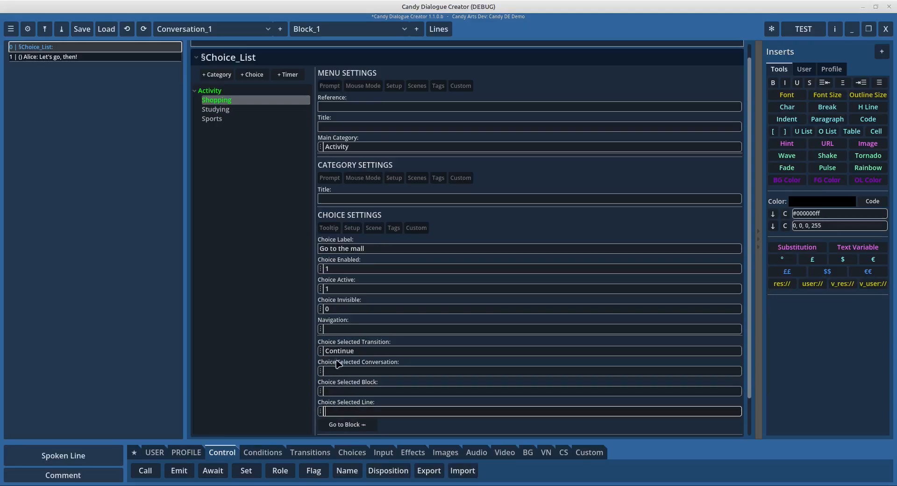
{"action": "left_click", "coordinate": [254, 111]}
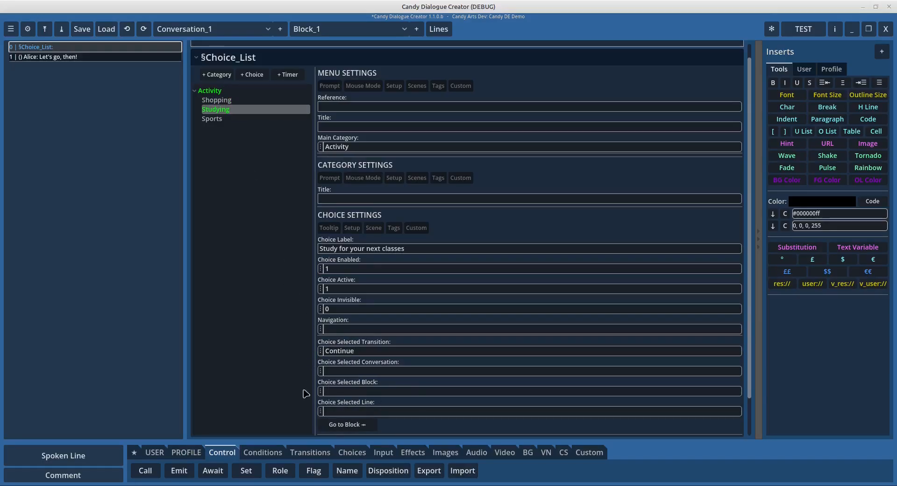
{"action": "left_click", "coordinate": [222, 100]}
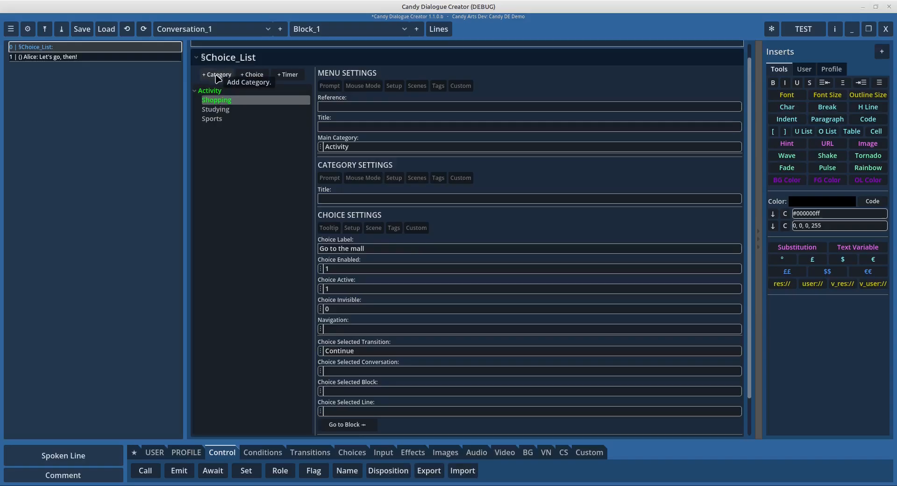
Create the Shopping, Studying and Sports categories, then select Shopping
{"action": "left_click", "coordinate": [217, 75]}
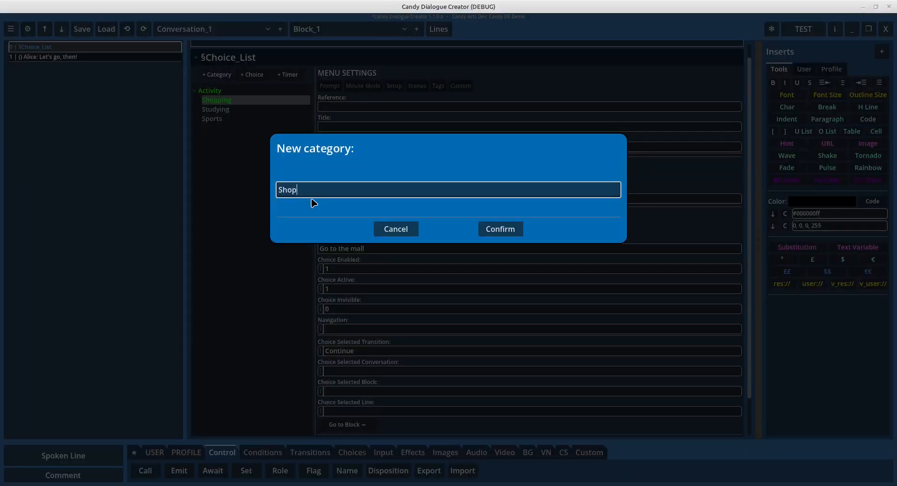
{"action": "left_click", "coordinate": [500, 229]}
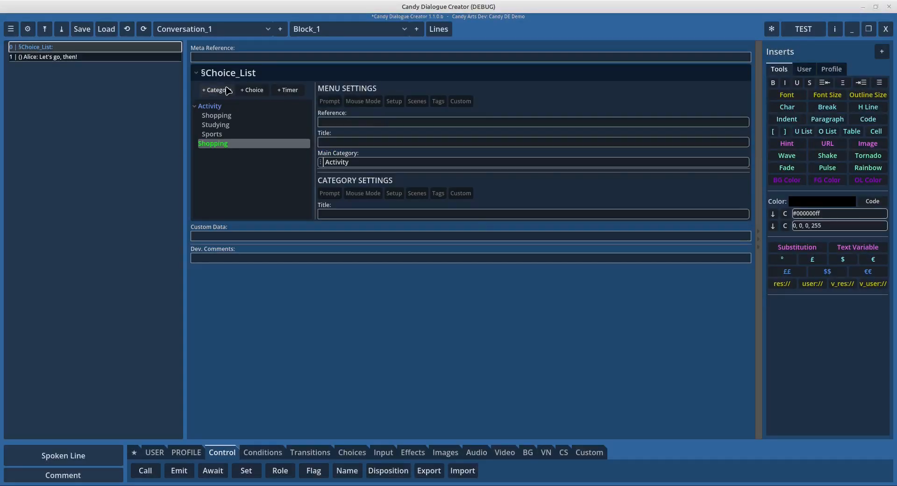
{"action": "left_click", "coordinate": [217, 90]}
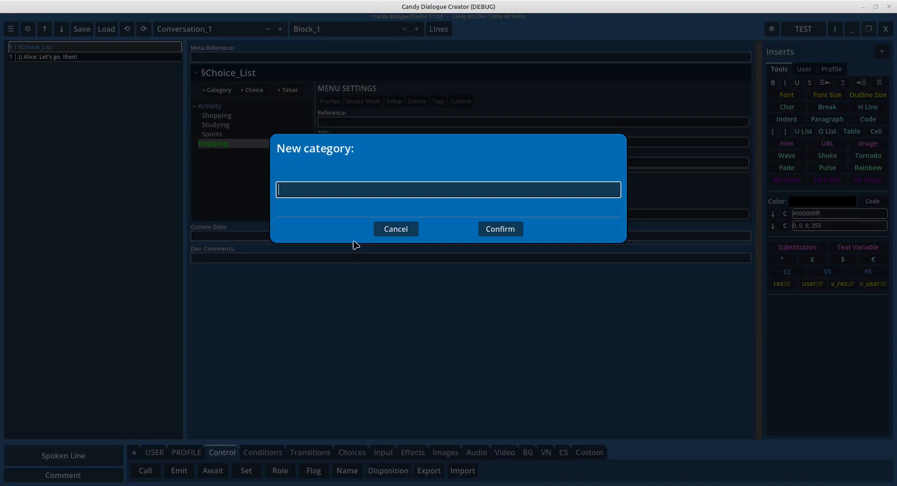
{"action": "type", "text": "Studying"}
{"action": "left_click", "coordinate": [502, 231]}
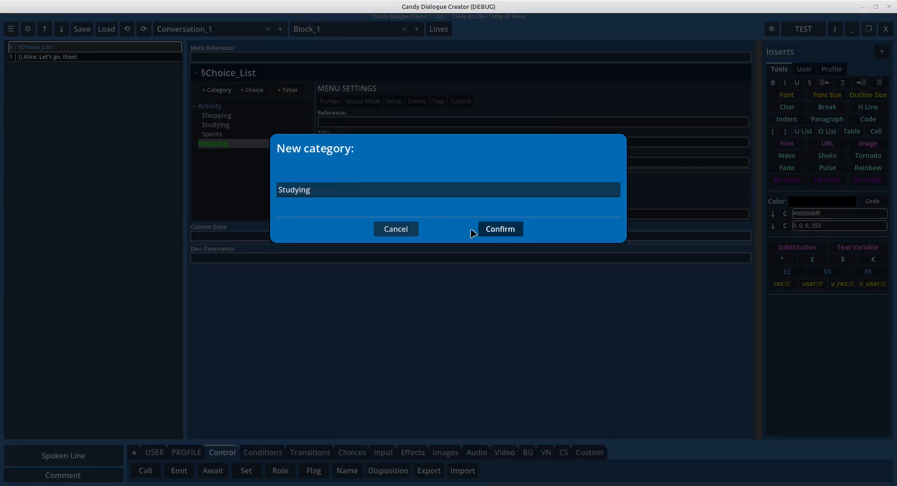
{"action": "left_click", "coordinate": [214, 91]}
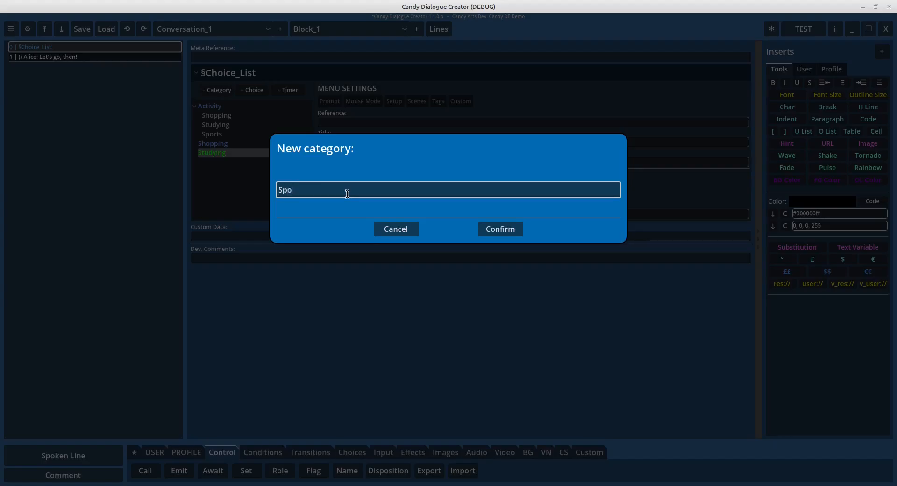
{"action": "left_click", "coordinate": [499, 229]}
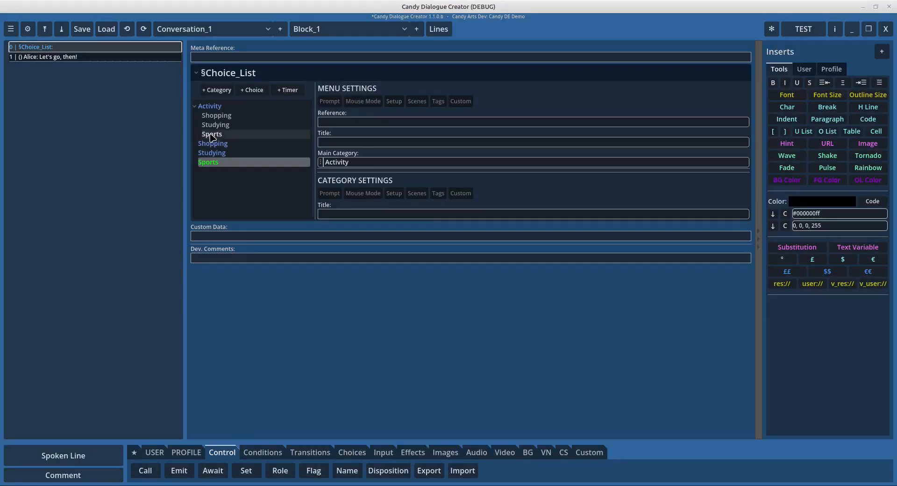
{"action": "left_click", "coordinate": [218, 143]}
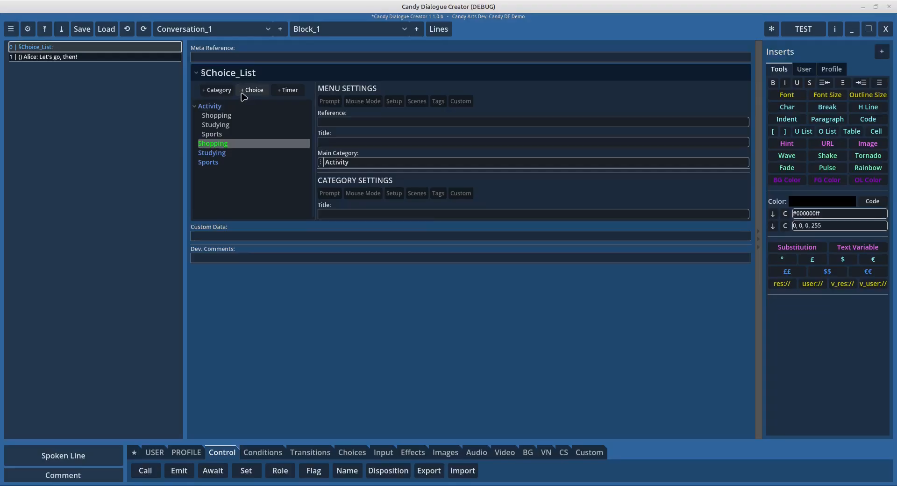
Add the choices Mall, Plaza and Central Market to the Shopping category
{"action": "left_click", "coordinate": [252, 90]}
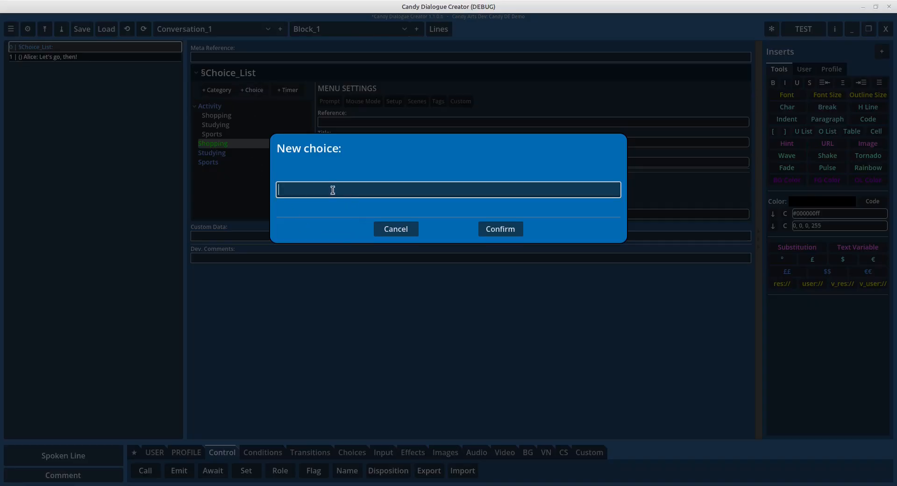
{"action": "type", "text": "Mall"}
{"action": "left_click", "coordinate": [506, 229]}
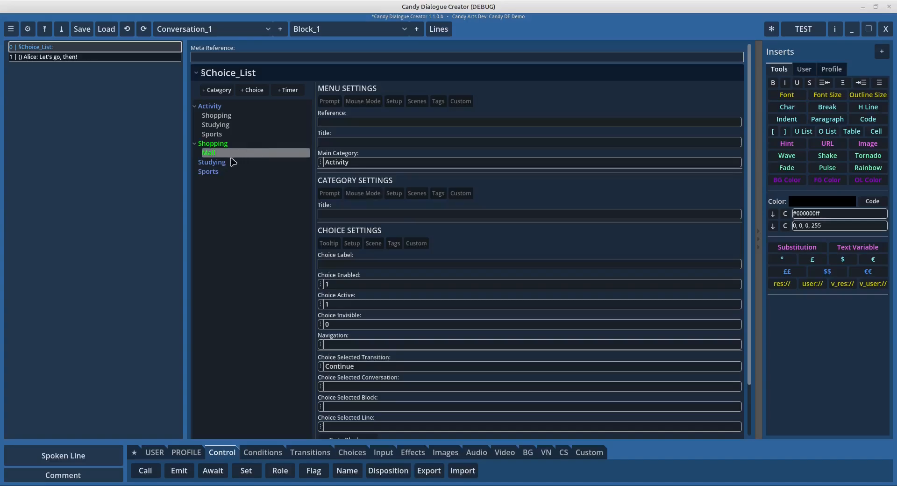
{"action": "left_click", "coordinate": [252, 90]}
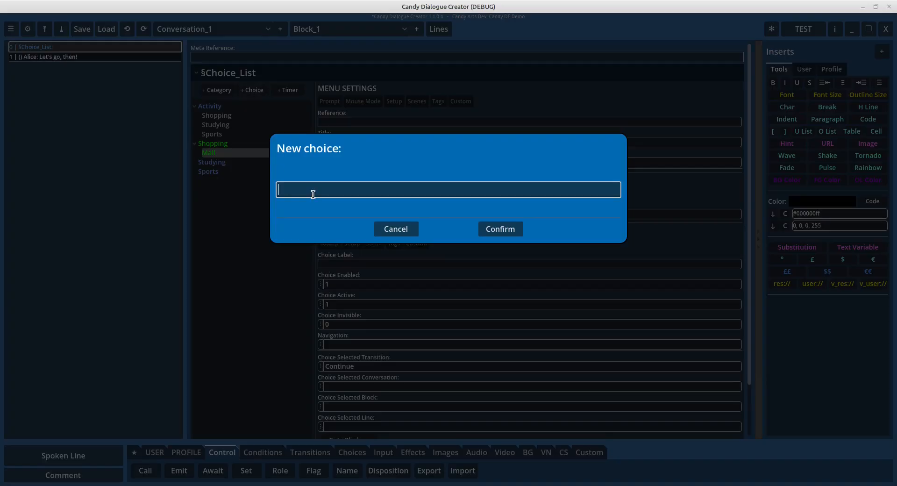
{"action": "type", "text": "Plaza"}
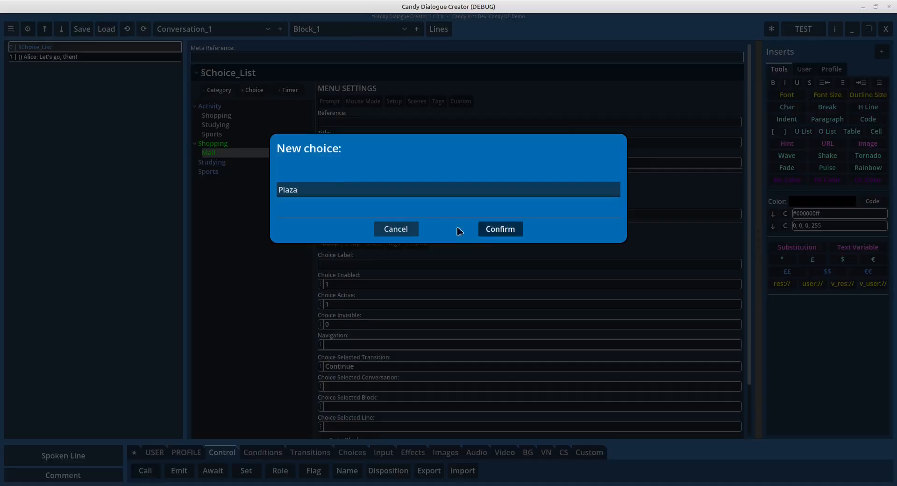
{"action": "left_click", "coordinate": [484, 231]}
{"action": "left_click", "coordinate": [244, 91]}
{"action": "type", "text": "Central Market"}
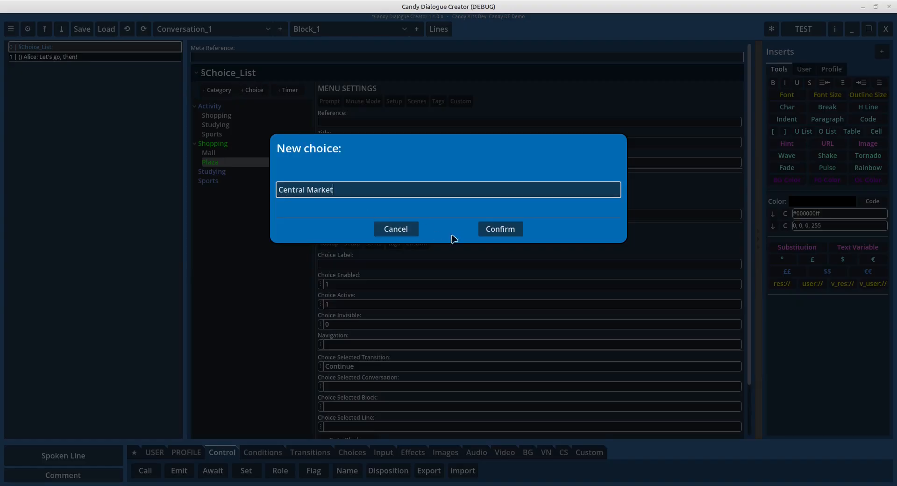
{"action": "left_click", "coordinate": [500, 229]}
Give the Studying category the choices Physics, History and Literature
{"action": "left_click", "coordinate": [220, 181]}
{"action": "left_click", "coordinate": [253, 90]}
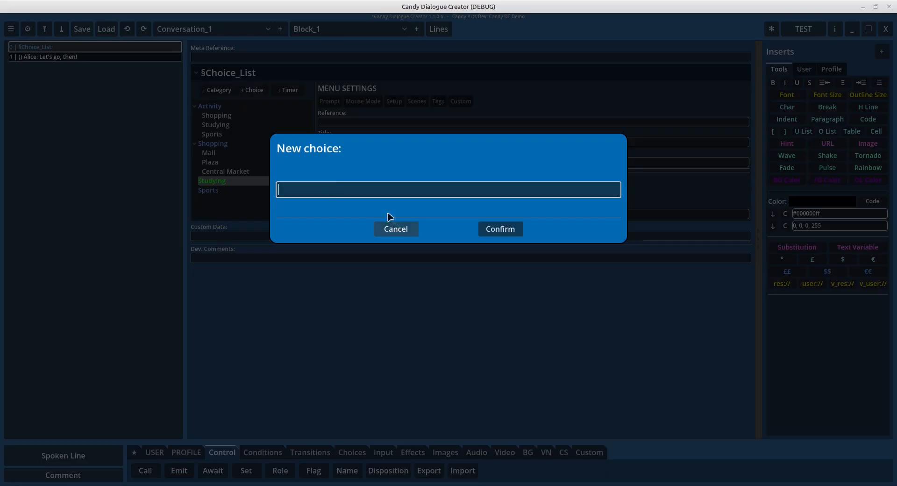
{"action": "type", "text": "Physics"}
{"action": "left_click", "coordinate": [501, 229]}
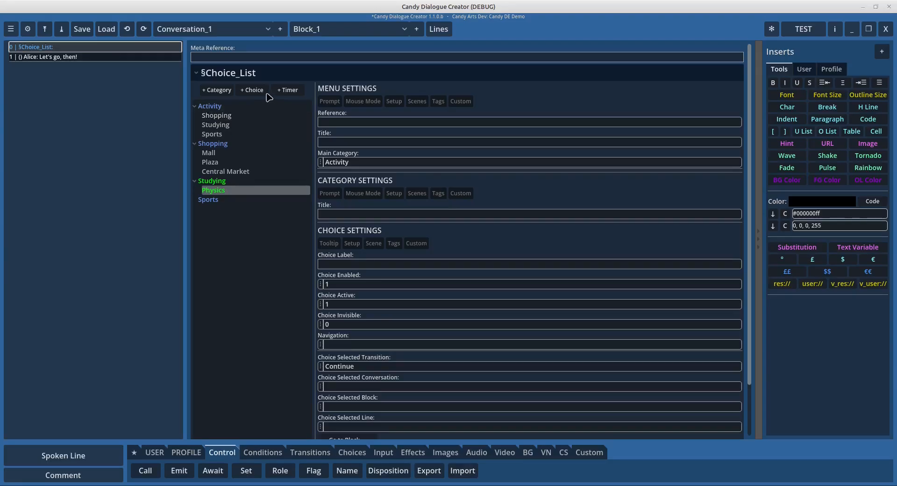
{"action": "left_click", "coordinate": [252, 90]}
{"action": "type", "text": "History"}
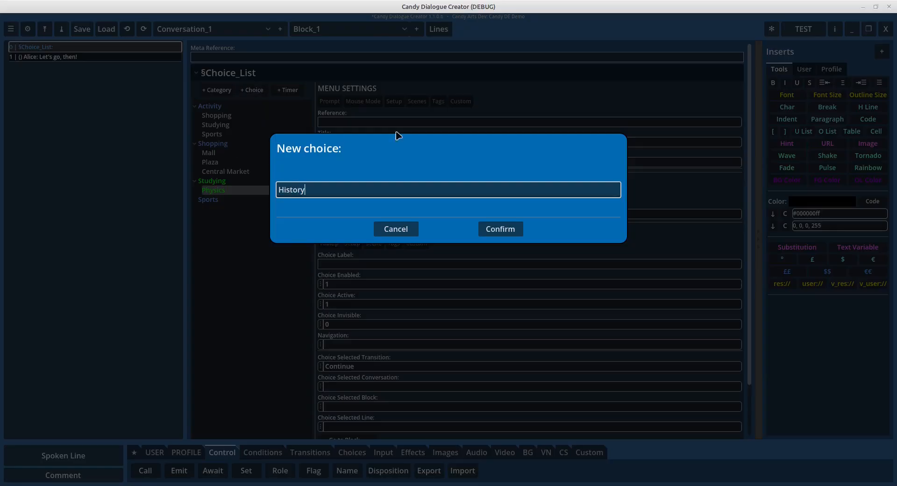
{"action": "left_click", "coordinate": [509, 229]}
{"action": "left_click", "coordinate": [252, 90]}
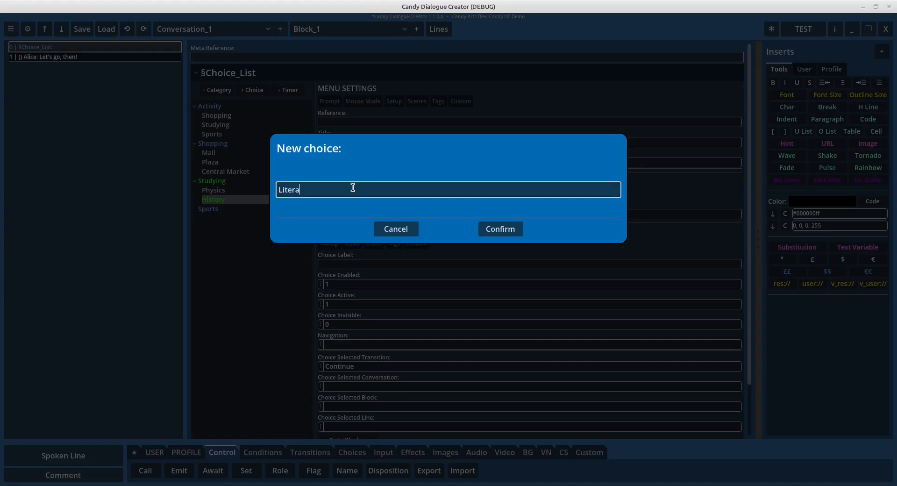
{"action": "left_click", "coordinate": [500, 229]}
Give the Sports category the choices Tennis, Basketball and Running
{"action": "left_click", "coordinate": [245, 222]}
{"action": "left_click", "coordinate": [253, 90]}
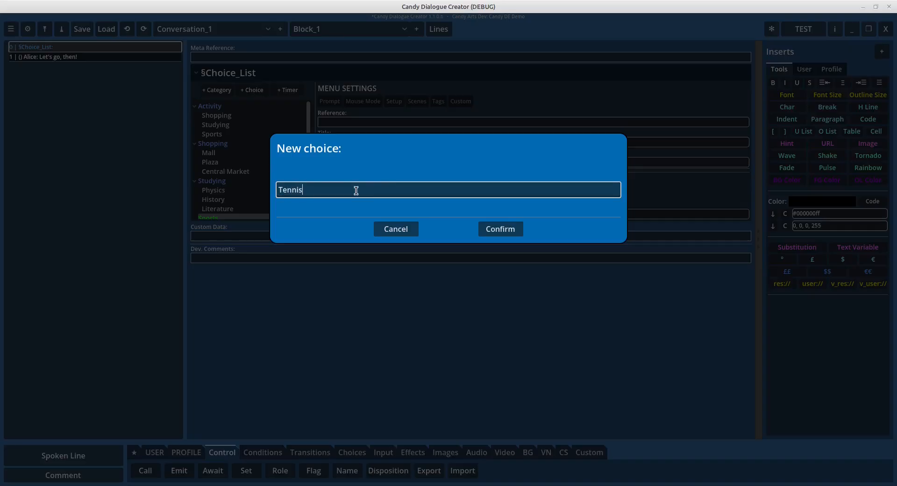
{"action": "left_click", "coordinate": [501, 229]}
{"action": "left_click", "coordinate": [251, 91]}
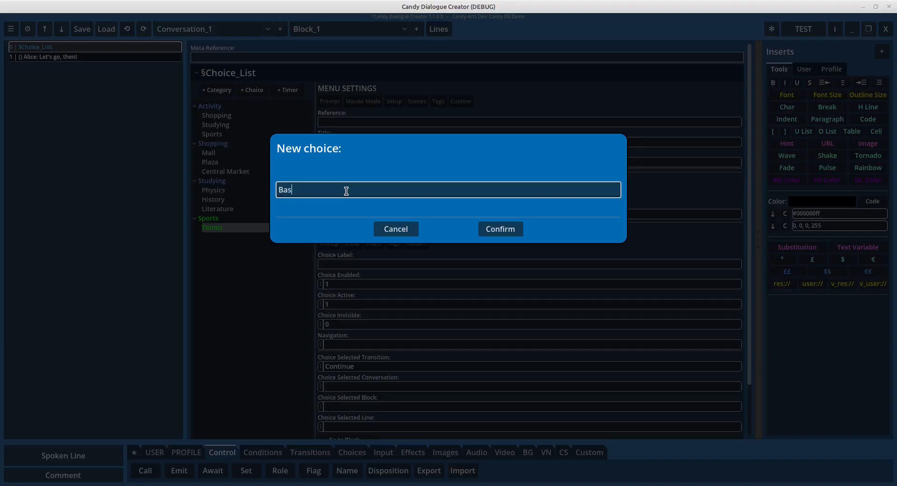
{"action": "left_click", "coordinate": [496, 230]}
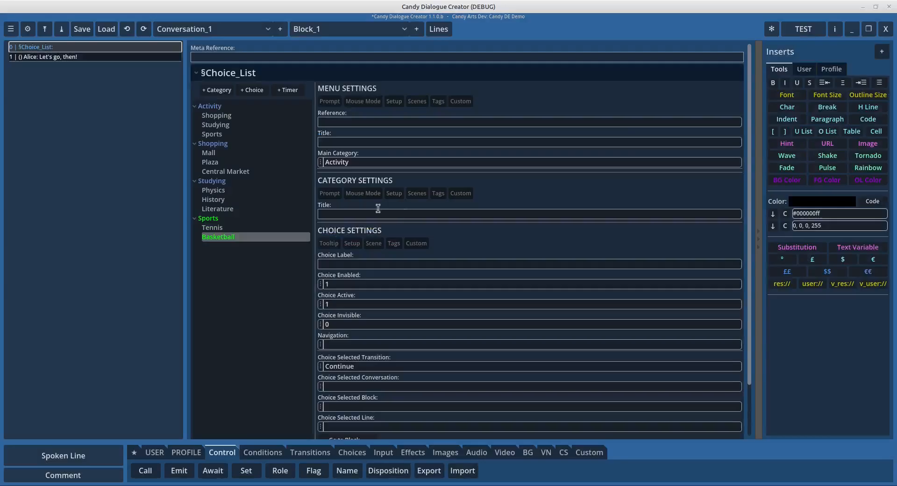
{"action": "left_click", "coordinate": [252, 91]}
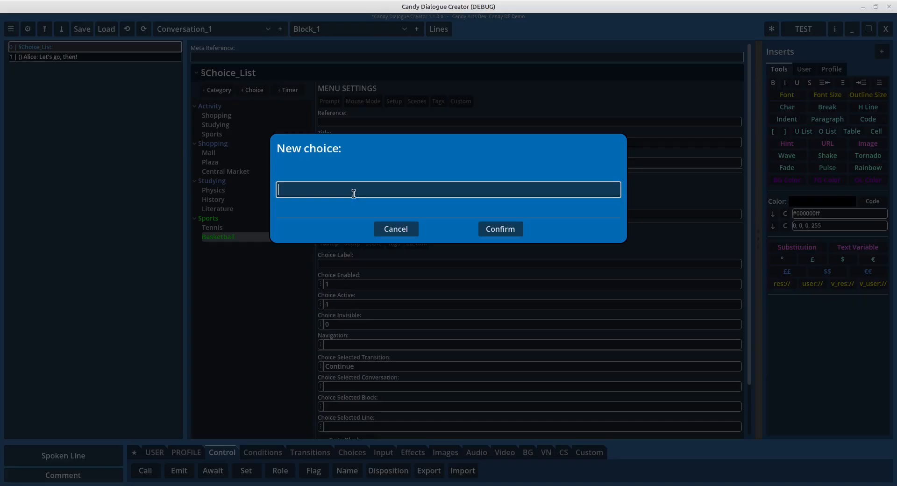
{"action": "type", "text": "Running"}
{"action": "left_click", "coordinate": [503, 229]}
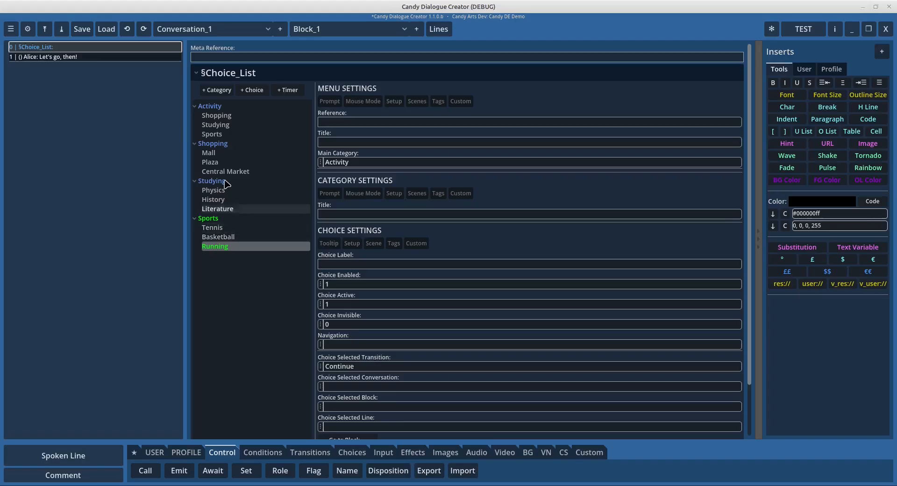
{"action": "left_click", "coordinate": [218, 109]}
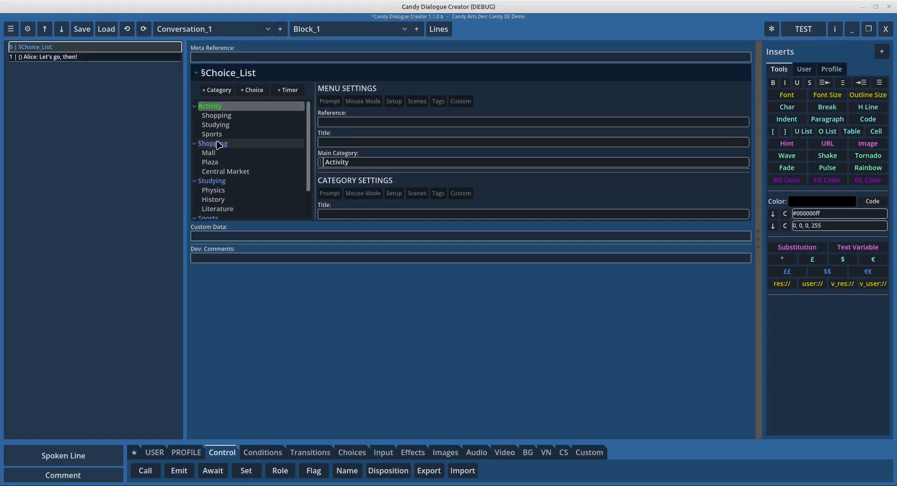
Look through the Studying and Sports categories and the Activity choices, then open Shopping
{"action": "left_click", "coordinate": [213, 181]}
{"action": "scroll", "coordinate": [229, 176], "scroll_direction": "down", "scroll_amount": 2}
{"action": "left_click", "coordinate": [227, 185]}
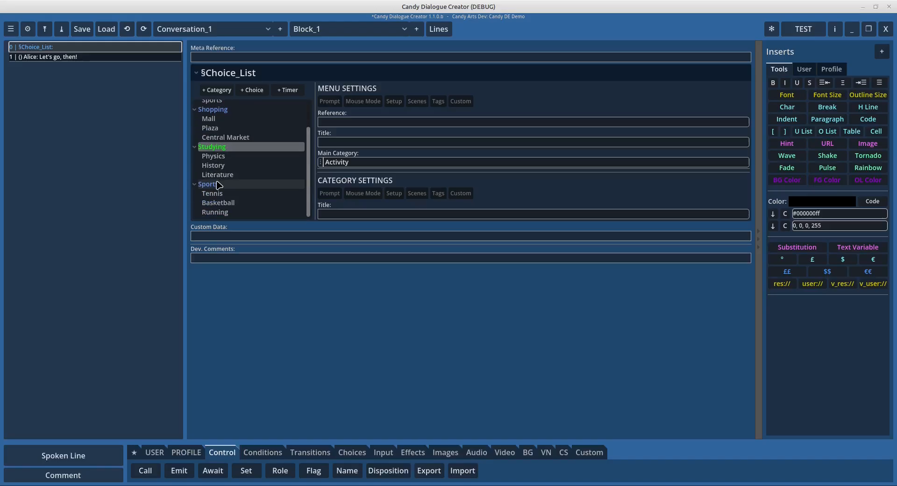
{"action": "scroll", "coordinate": [230, 124], "scroll_direction": "up", "scroll_amount": 2}
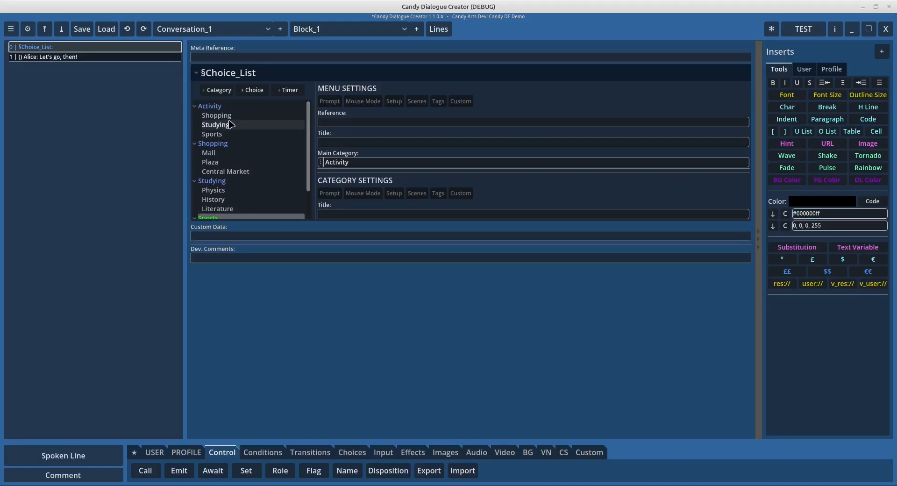
{"action": "left_click", "coordinate": [216, 115]}
{"action": "left_click", "coordinate": [216, 125]}
{"action": "left_click", "coordinate": [218, 135]}
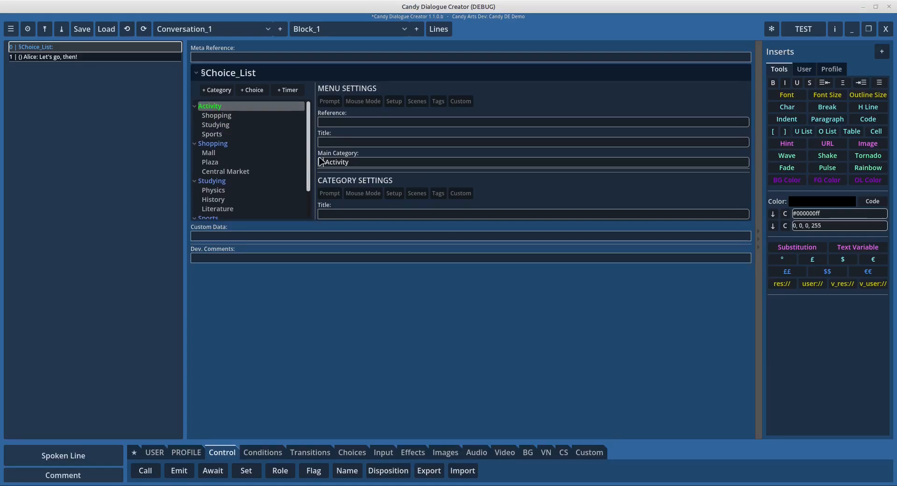
{"action": "left_click", "coordinate": [213, 116]}
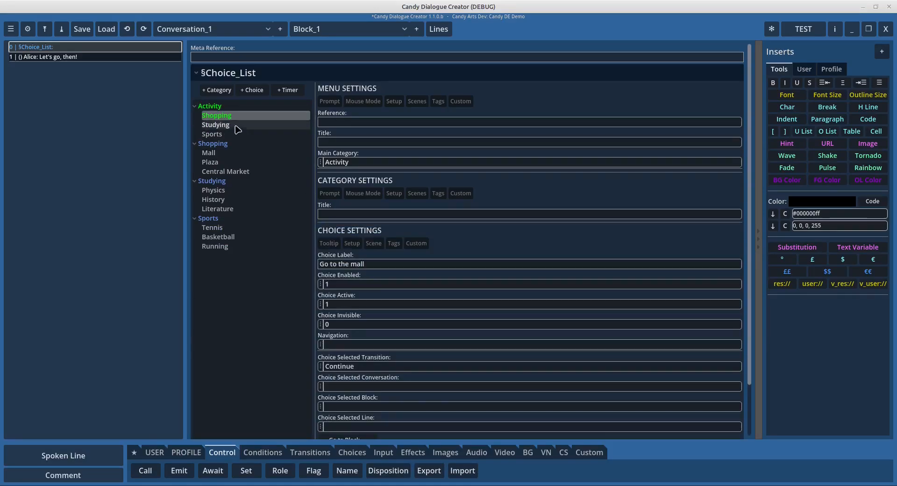
Keep Activity as the Choice List's main category and reopen the Shopping choice
{"action": "scroll", "coordinate": [330, 324], "scroll_direction": "down", "scroll_amount": 1}
{"action": "scroll", "coordinate": [344, 251], "scroll_direction": "up", "scroll_amount": 1}
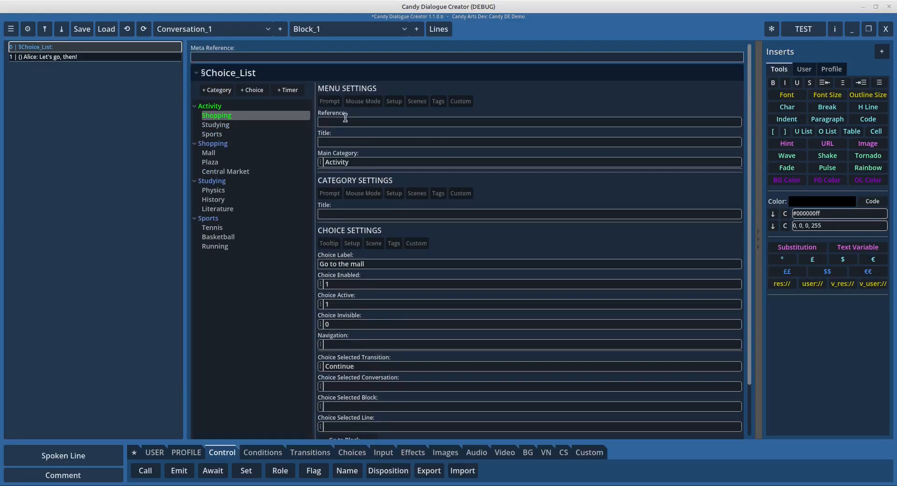
{"action": "left_click", "coordinate": [302, 107]}
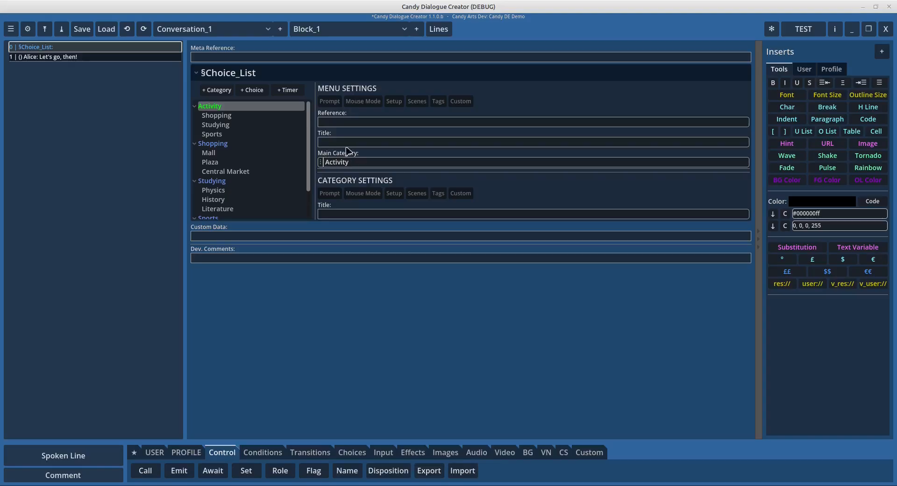
{"action": "left_click", "coordinate": [320, 163]}
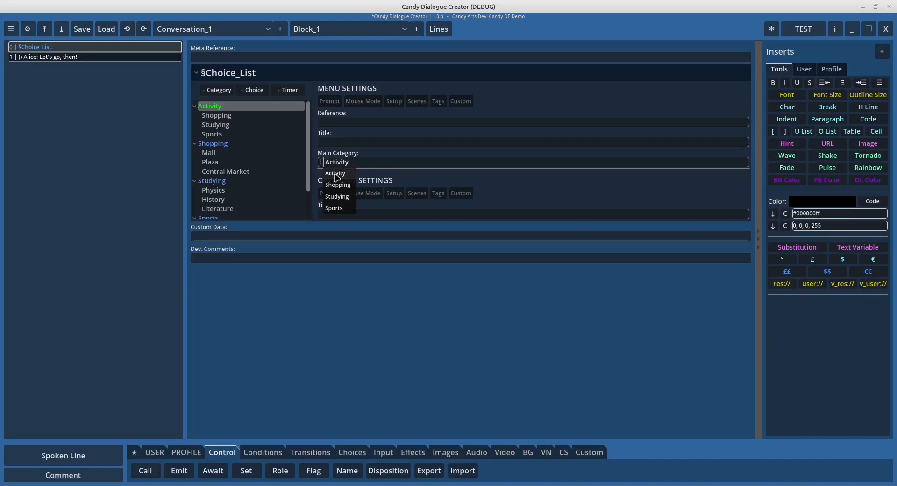
{"action": "left_click", "coordinate": [336, 177]}
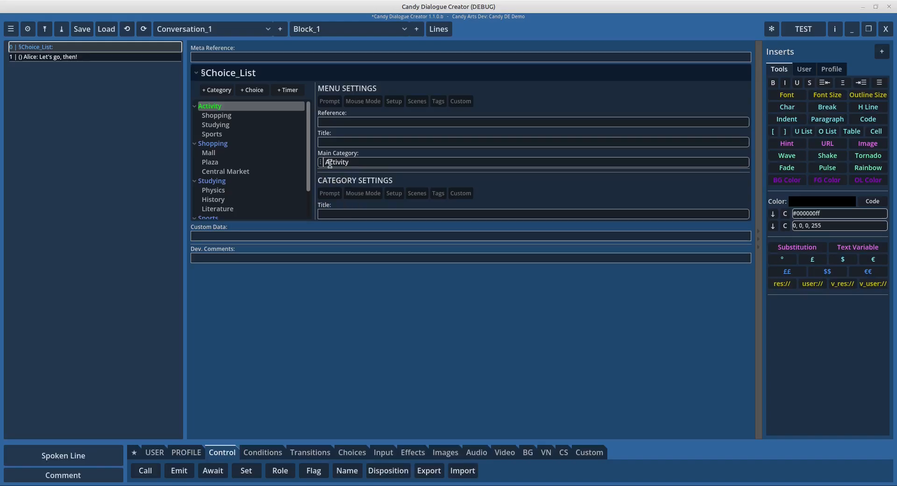
{"action": "left_click", "coordinate": [228, 118]}
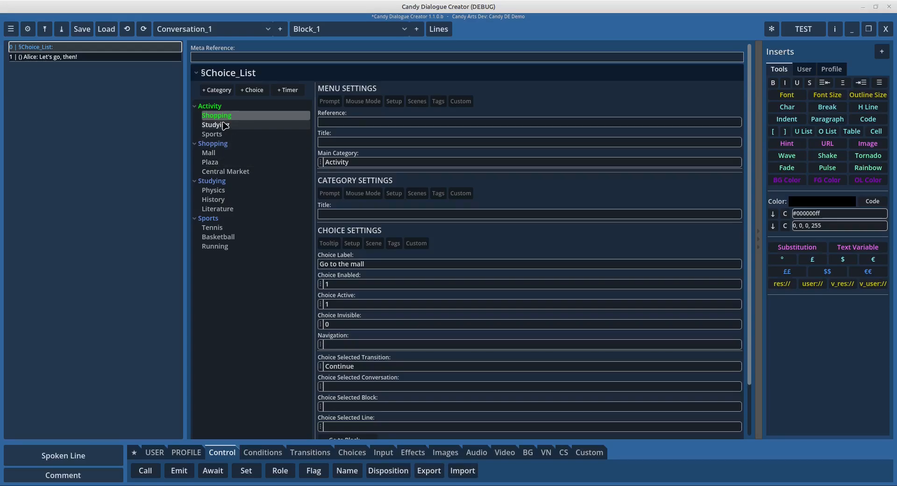
Set Activity's Shopping, Studying and Sports choices to navigate to the Shopping, Studying and Sports categories
{"action": "scroll", "coordinate": [348, 257], "scroll_direction": "down", "scroll_amount": 2}
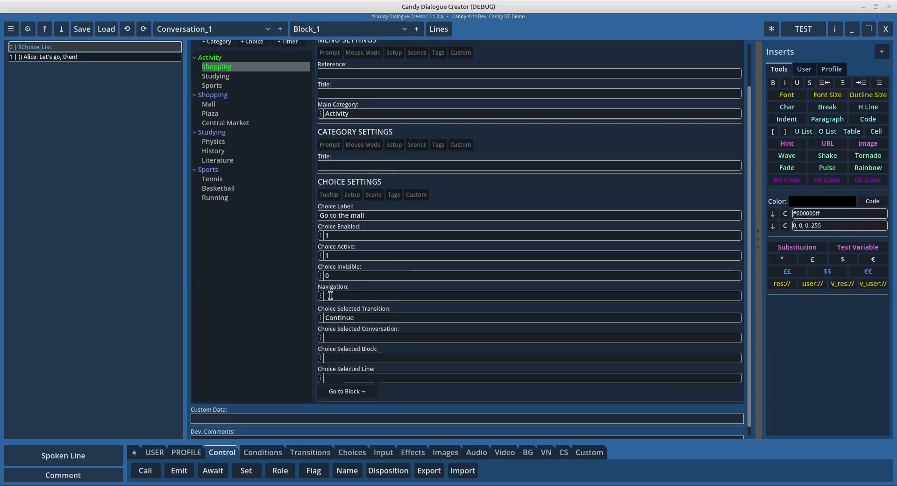
{"action": "left_click", "coordinate": [321, 296]}
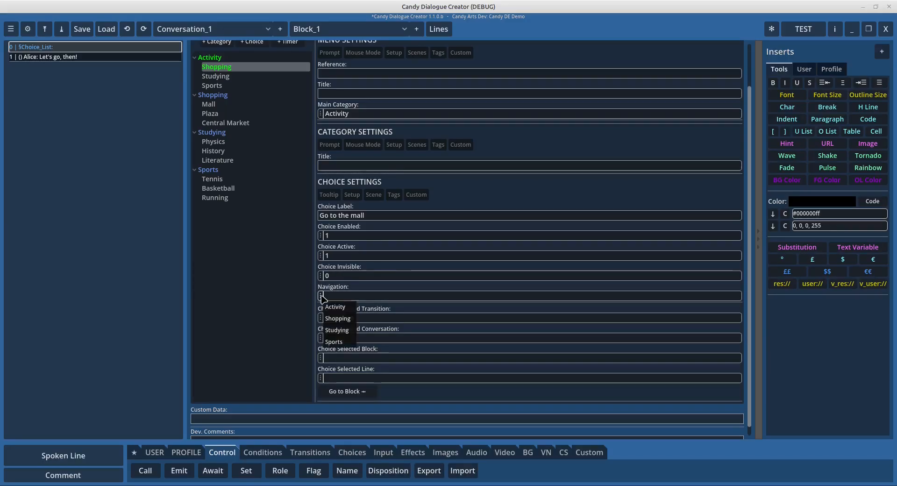
{"action": "left_click", "coordinate": [336, 318]}
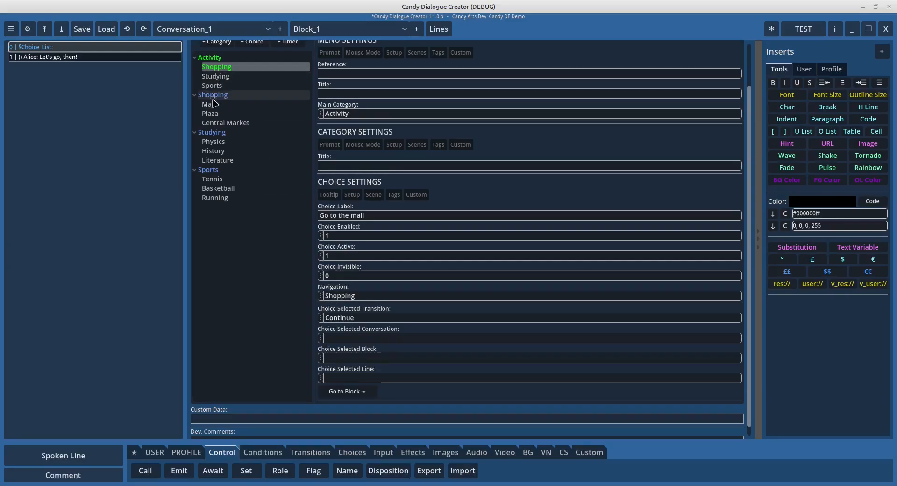
{"action": "left_click", "coordinate": [216, 76]}
{"action": "left_click", "coordinate": [321, 295]}
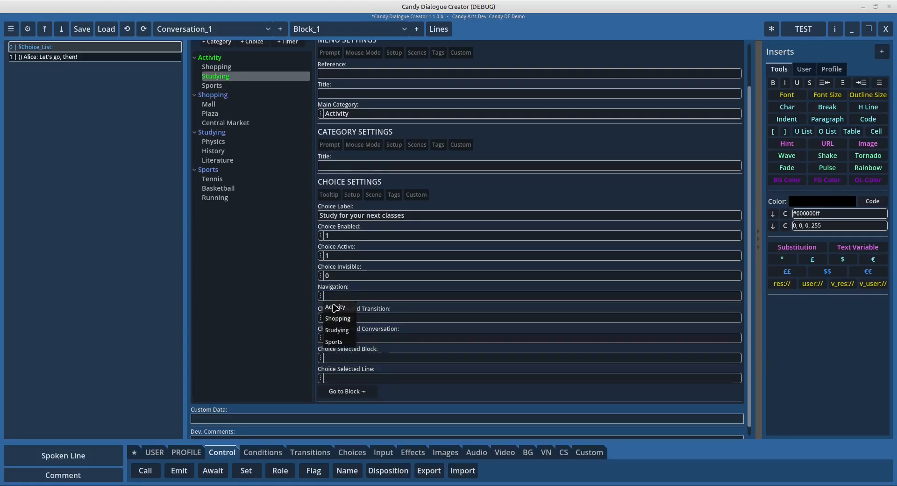
{"action": "left_click", "coordinate": [338, 330]}
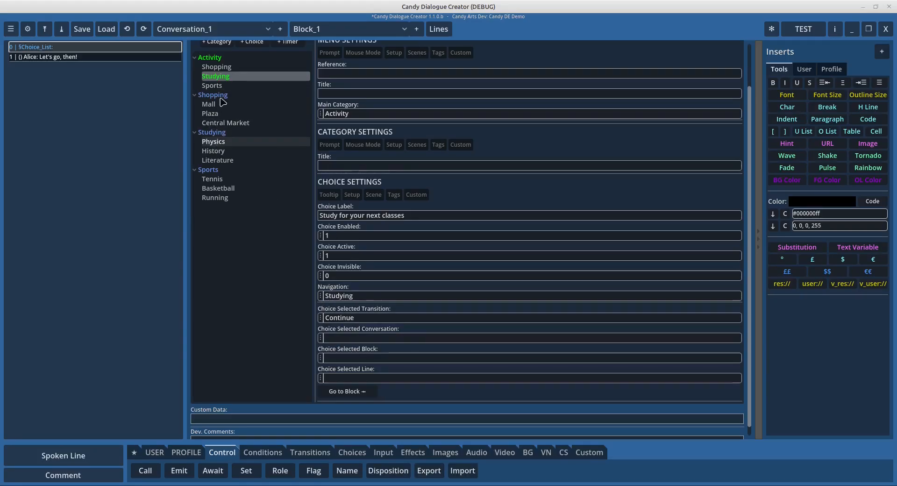
{"action": "left_click", "coordinate": [212, 86]}
{"action": "left_click", "coordinate": [320, 295]}
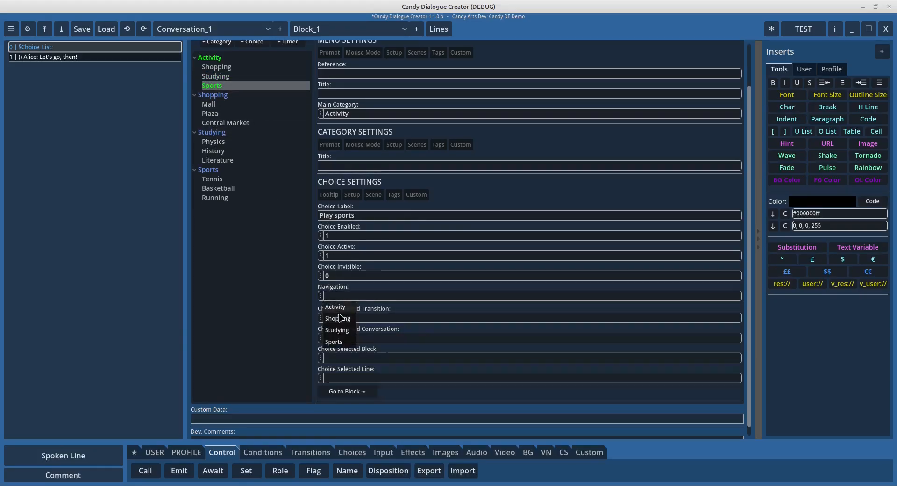
{"action": "left_click", "coordinate": [334, 342]}
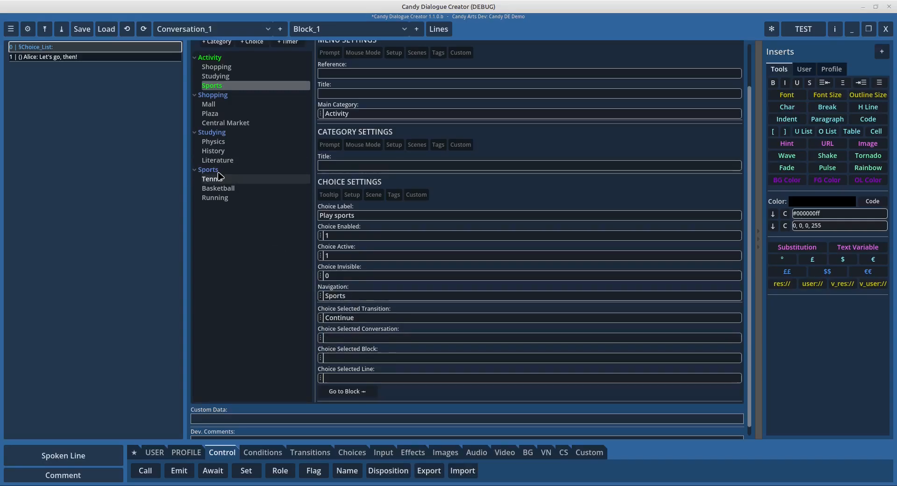
{"action": "left_click", "coordinate": [216, 97]}
Add a Back choice to each of the Shopping, Studying and Sports categories
{"action": "left_click", "coordinate": [252, 90]}
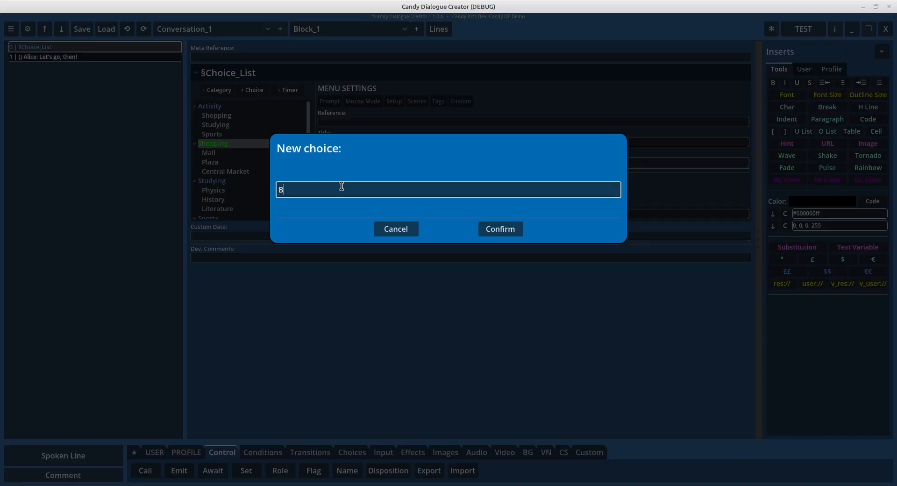
{"action": "left_click", "coordinate": [495, 230]}
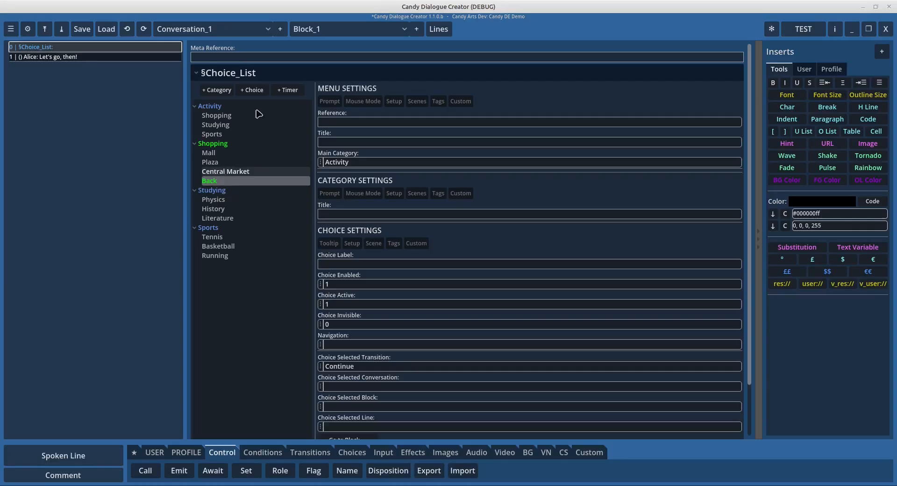
{"action": "left_click", "coordinate": [226, 190]}
{"action": "left_click", "coordinate": [252, 90]}
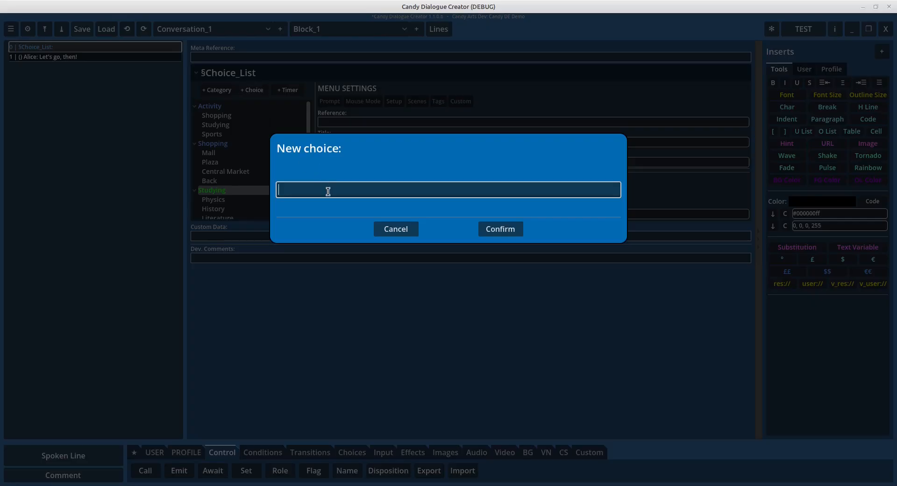
{"action": "left_click", "coordinate": [500, 230]}
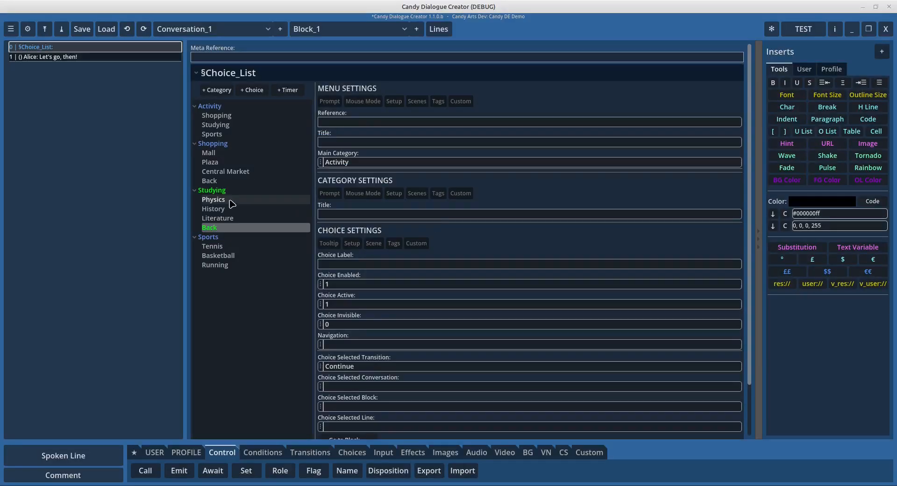
{"action": "left_click", "coordinate": [211, 238]}
{"action": "scroll", "coordinate": [219, 196], "scroll_direction": "down", "scroll_amount": 3}
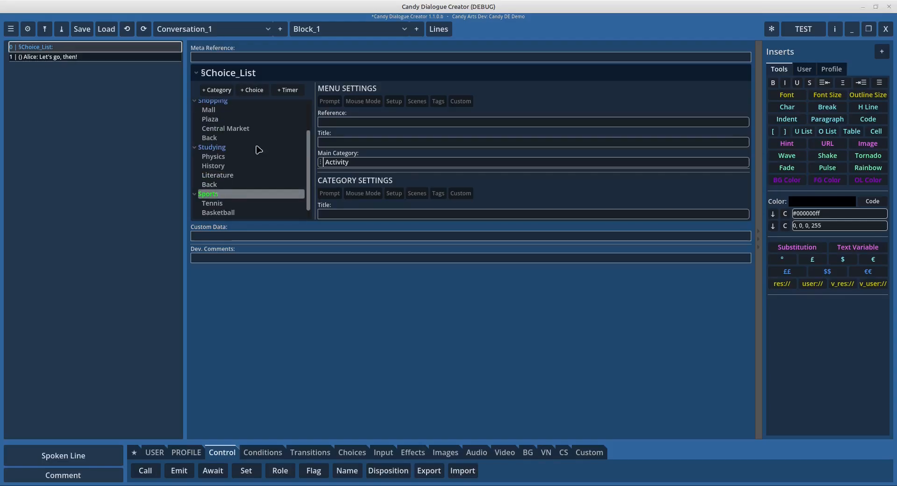
{"action": "left_click", "coordinate": [254, 90]}
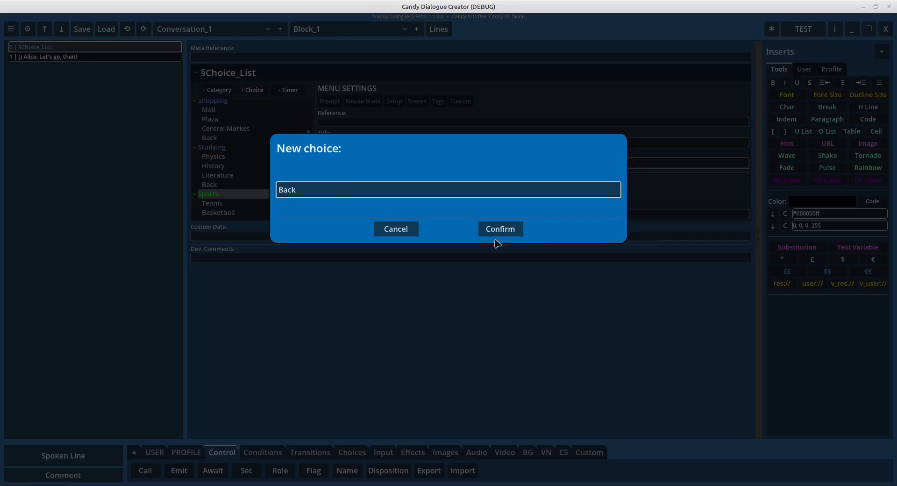
{"action": "left_click", "coordinate": [498, 231]}
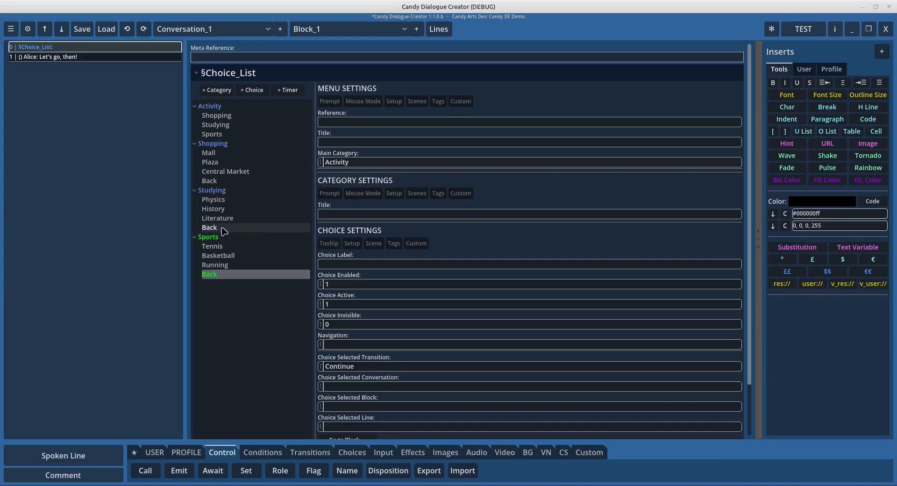
Make each category's Back choice navigate to the Activity category
{"action": "left_click", "coordinate": [212, 182]}
{"action": "scroll", "coordinate": [249, 144], "scroll_direction": "down", "scroll_amount": 3}
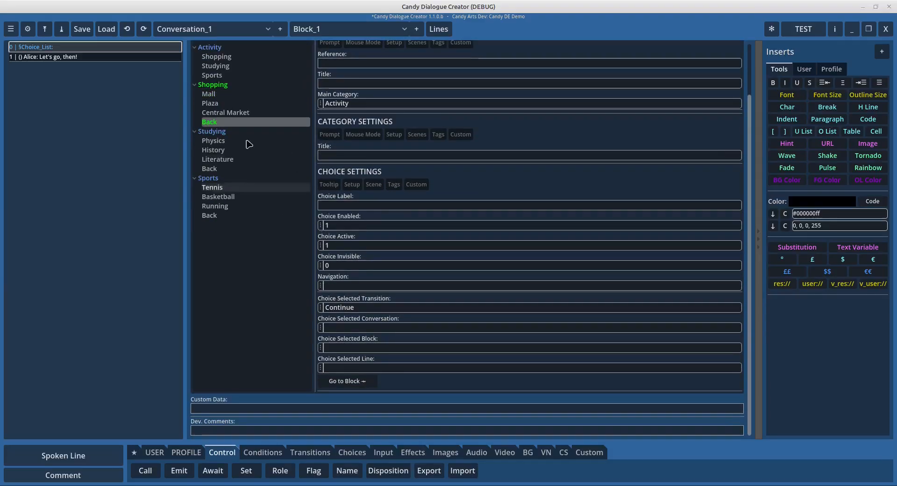
{"action": "left_click", "coordinate": [321, 285]}
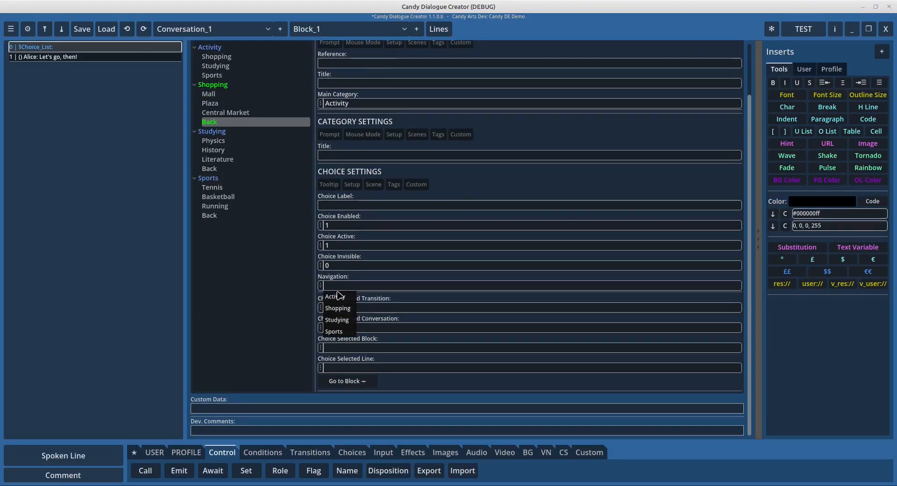
{"action": "left_click", "coordinate": [339, 296]}
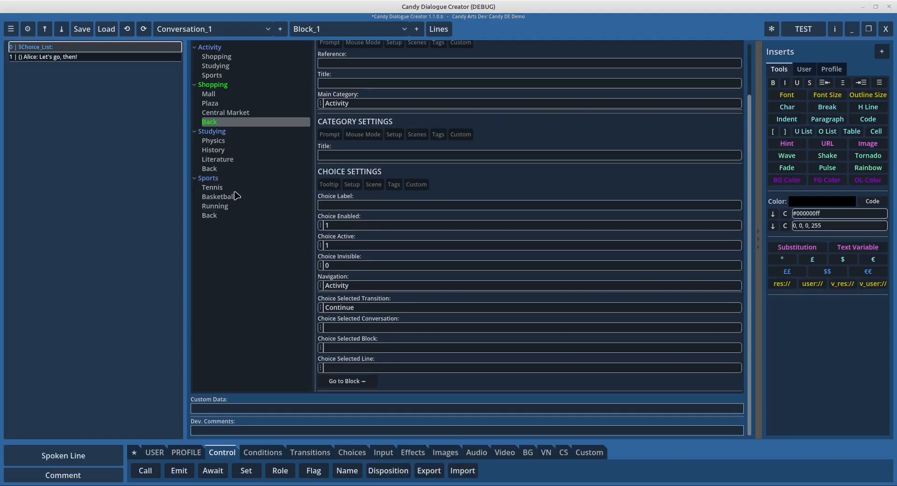
{"action": "left_click", "coordinate": [209, 168]}
{"action": "left_click", "coordinate": [320, 285]}
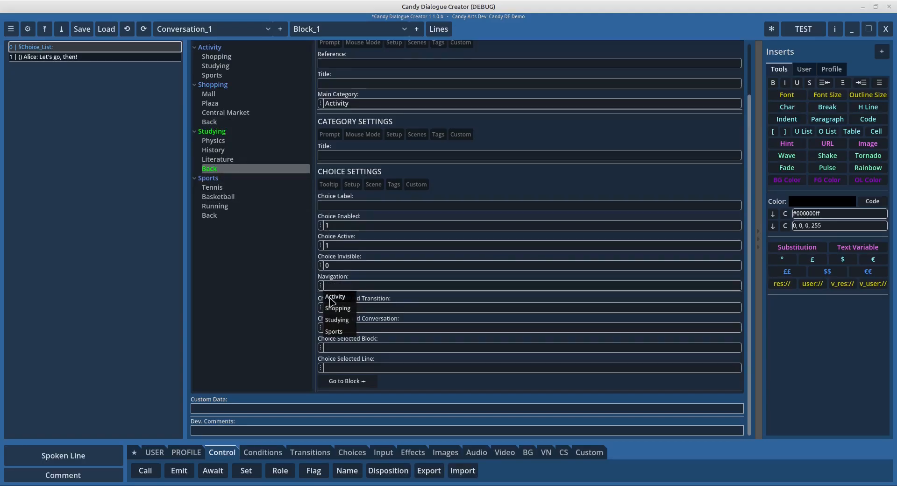
{"action": "left_click", "coordinate": [330, 299]}
{"action": "left_click", "coordinate": [210, 215]}
{"action": "left_click", "coordinate": [320, 285]}
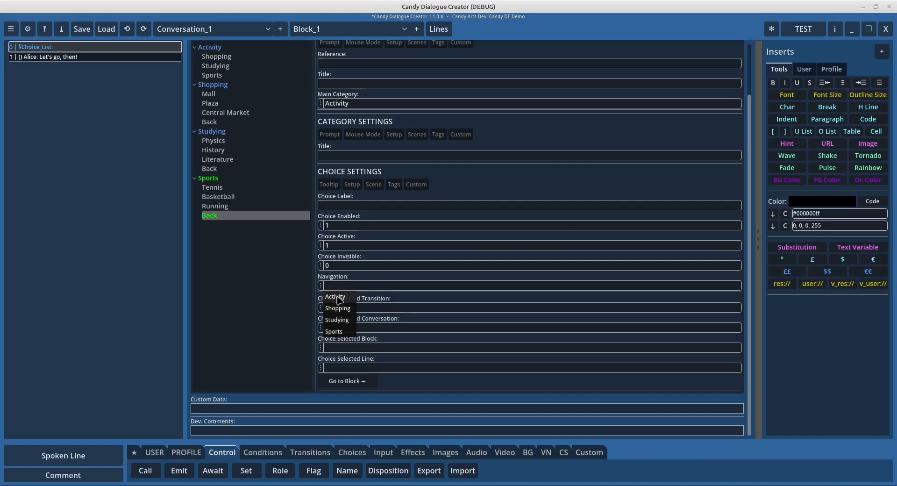
{"action": "left_click", "coordinate": [337, 297]}
Export the dialogue to test_dialogue.txt for a game test
{"action": "scroll", "coordinate": [263, 270], "scroll_direction": "up", "scroll_amount": 1}
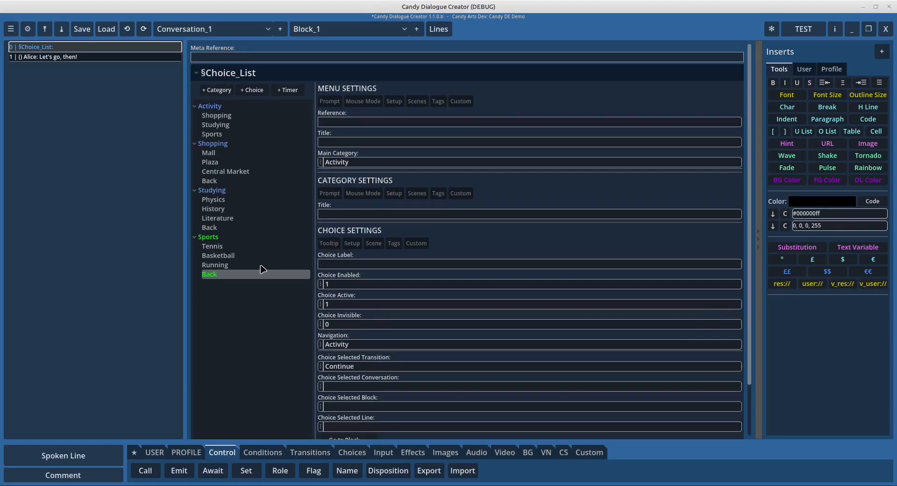
{"action": "left_click", "coordinate": [803, 29]}
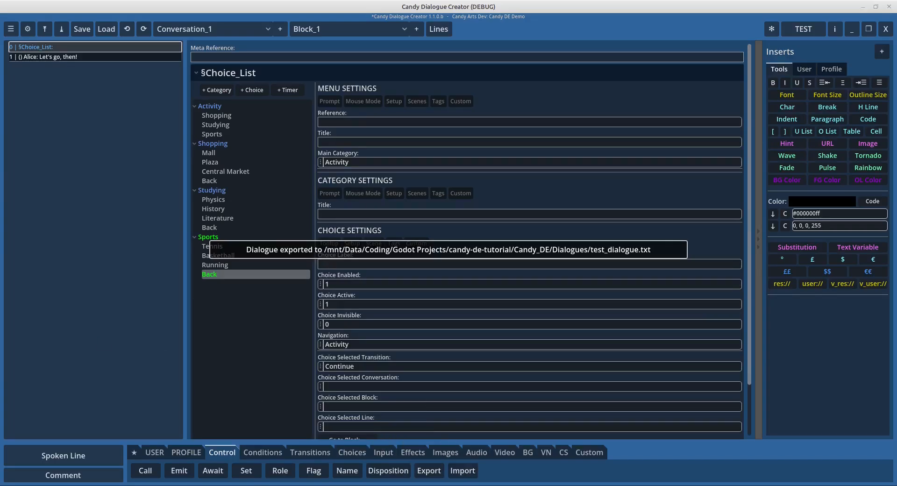
{"action": "key", "text": "alt+Tab"}
Run the game, open Go shopping, Study and Play sports, returning with Back each time, then close it
{"action": "left_click", "coordinate": [818, 22]}
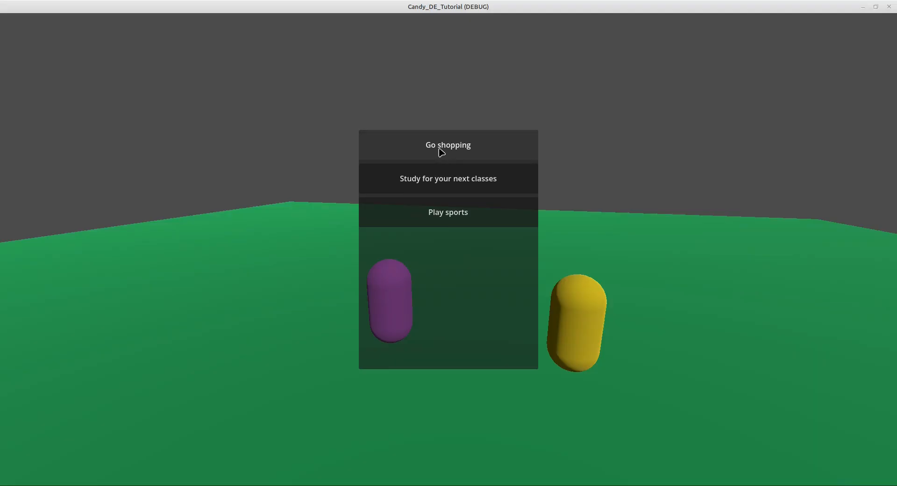
{"action": "left_click", "coordinate": [472, 148]}
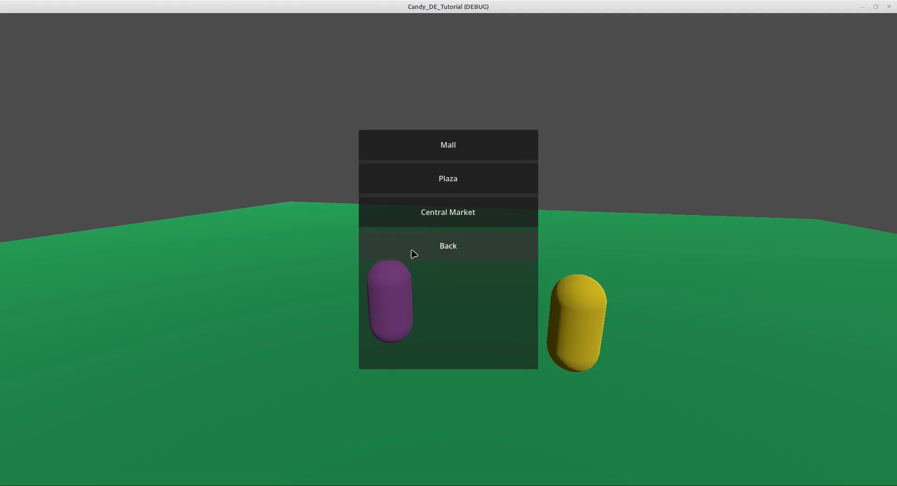
{"action": "left_click", "coordinate": [444, 250]}
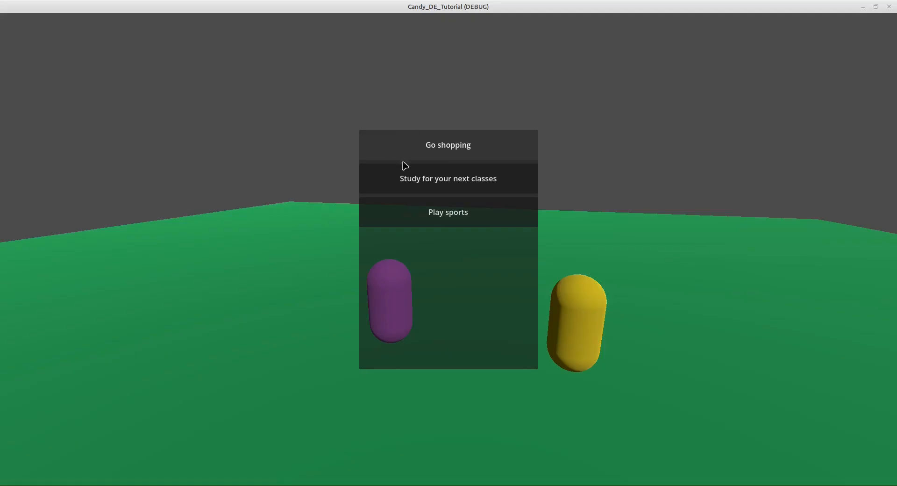
{"action": "left_click", "coordinate": [430, 182]}
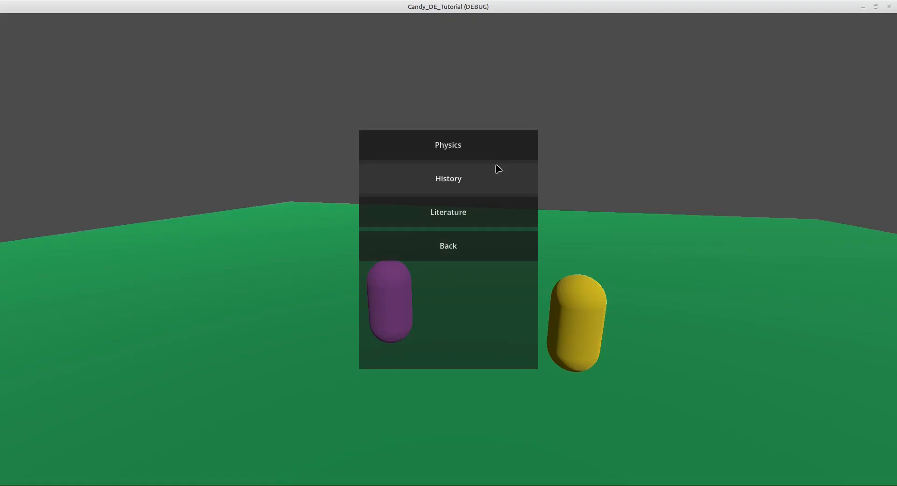
{"action": "left_click", "coordinate": [449, 246]}
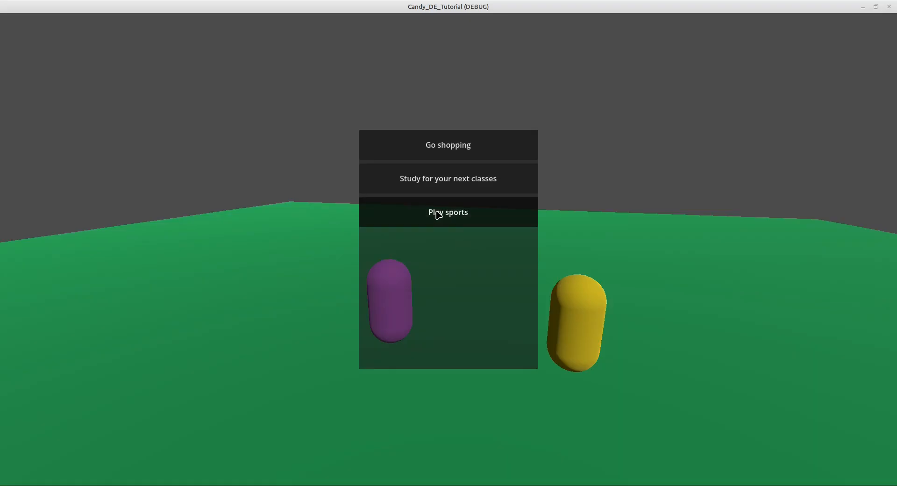
{"action": "left_click", "coordinate": [436, 212]}
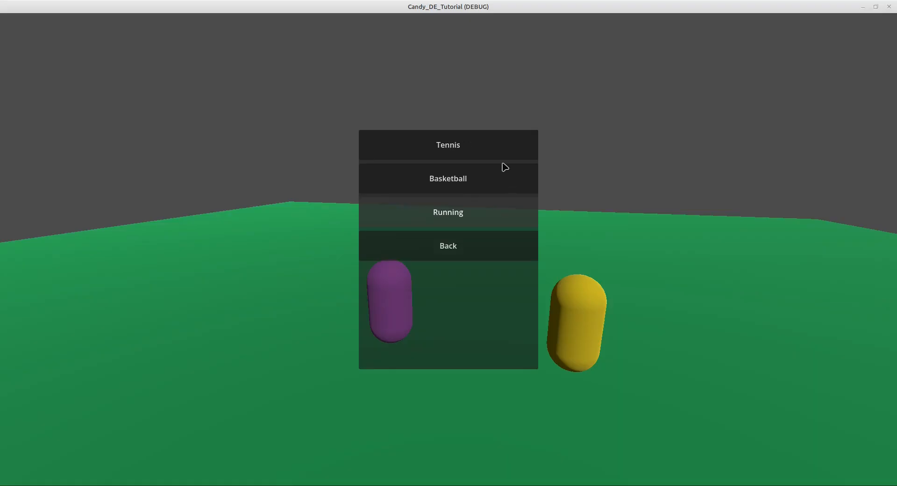
{"action": "left_click", "coordinate": [446, 254]}
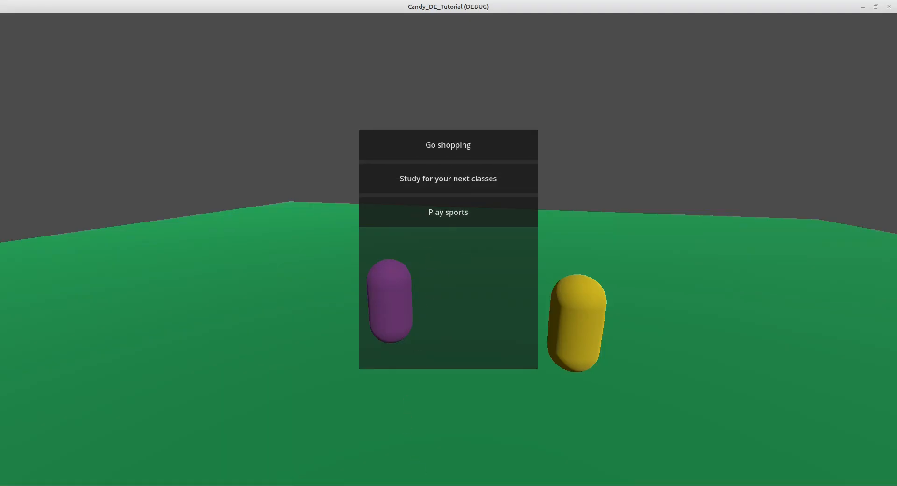
{"action": "left_click", "coordinate": [888, 6]}
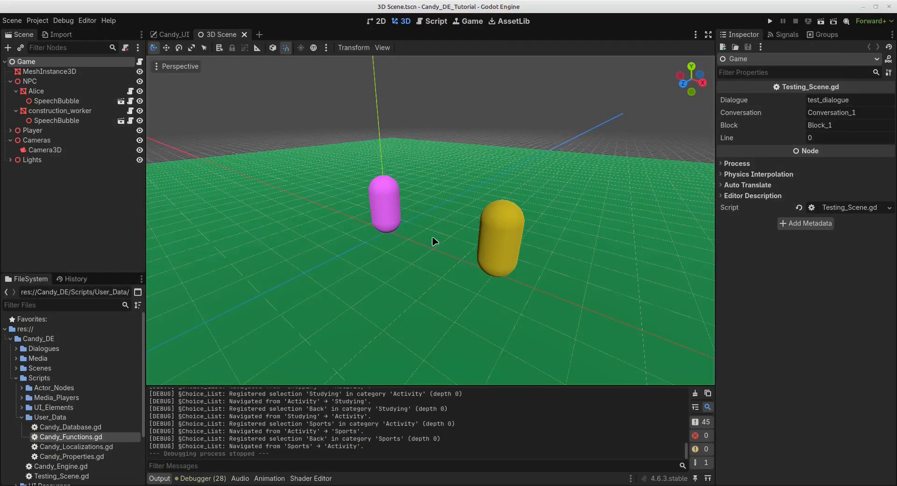
Switch from Godot back to Candy Dialogue Creator
{"action": "key", "text": "alt+Tab"}
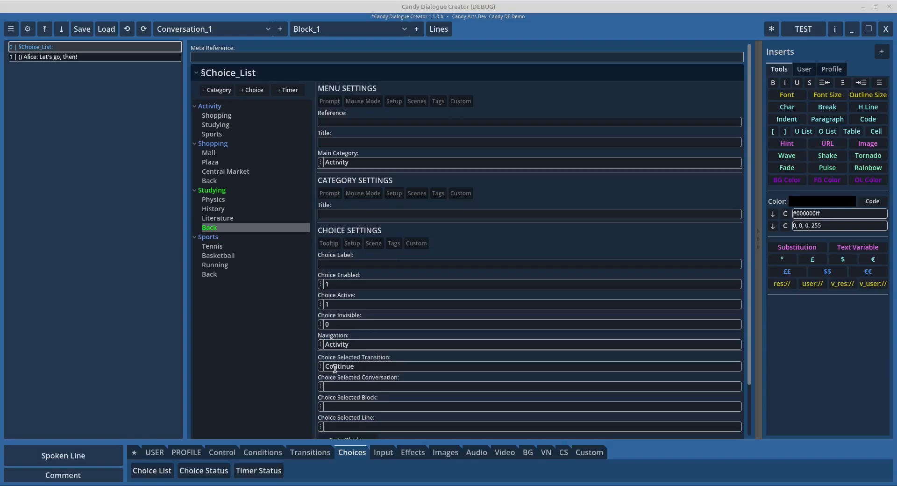
Send the Shopping choice to Block_2, landing on the Shopping line mark
{"action": "scroll", "coordinate": [364, 386], "scroll_direction": "down", "scroll_amount": 2}
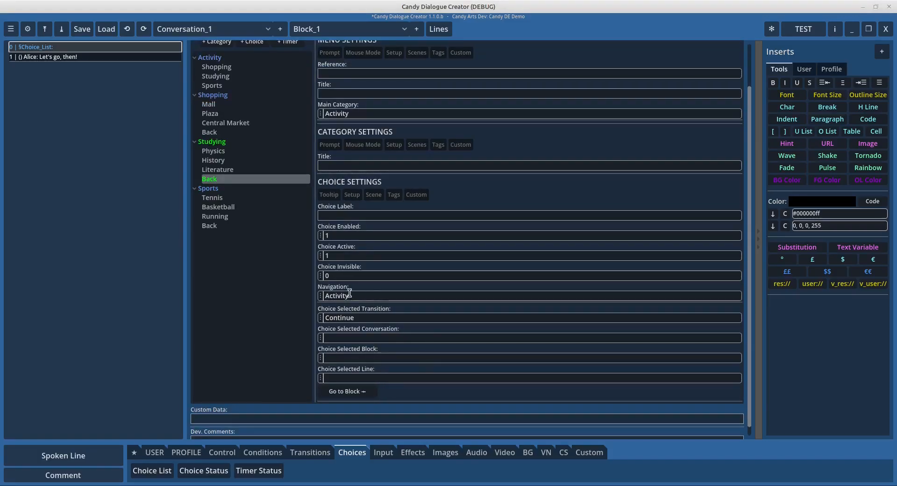
{"action": "left_click", "coordinate": [220, 67]}
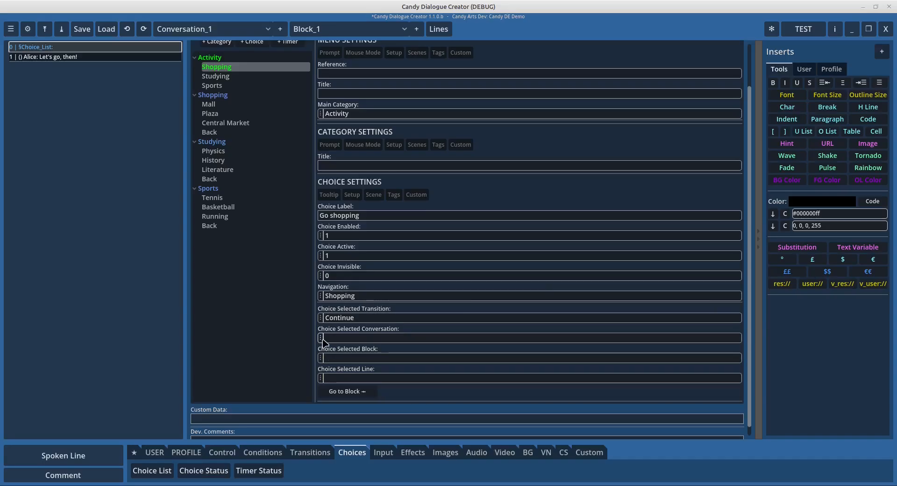
{"action": "left_click", "coordinate": [320, 358]}
{"action": "left_click", "coordinate": [336, 379]}
{"action": "left_click", "coordinate": [340, 379]}
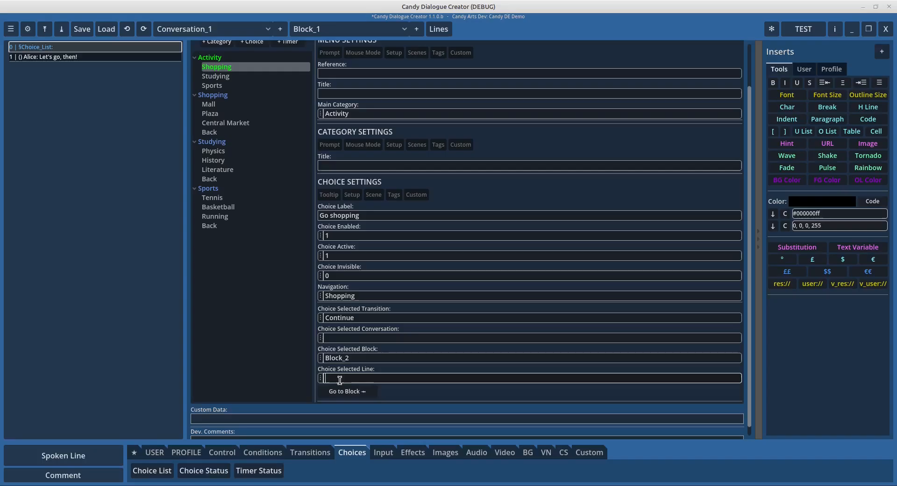
{"action": "left_click", "coordinate": [321, 378]}
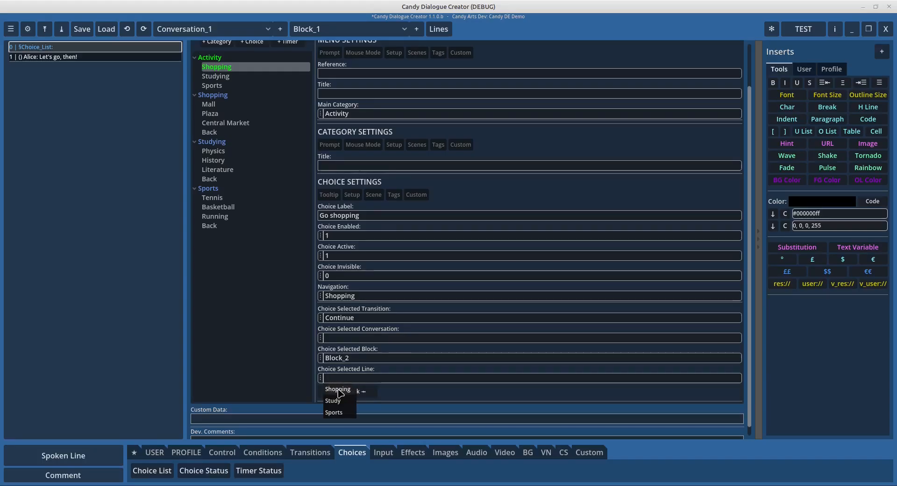
{"action": "left_click", "coordinate": [334, 388]}
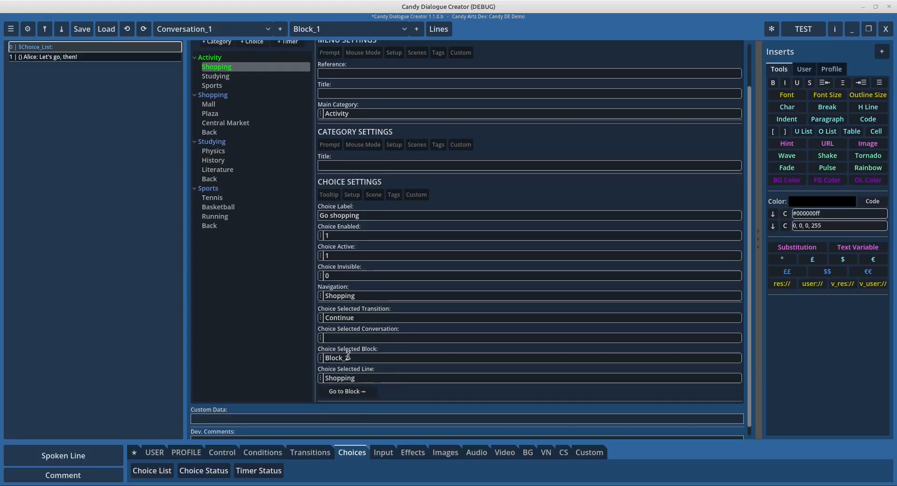
Send the Studying and Sports choices to Block_2's Study and Sports marks
{"action": "left_click", "coordinate": [227, 76]}
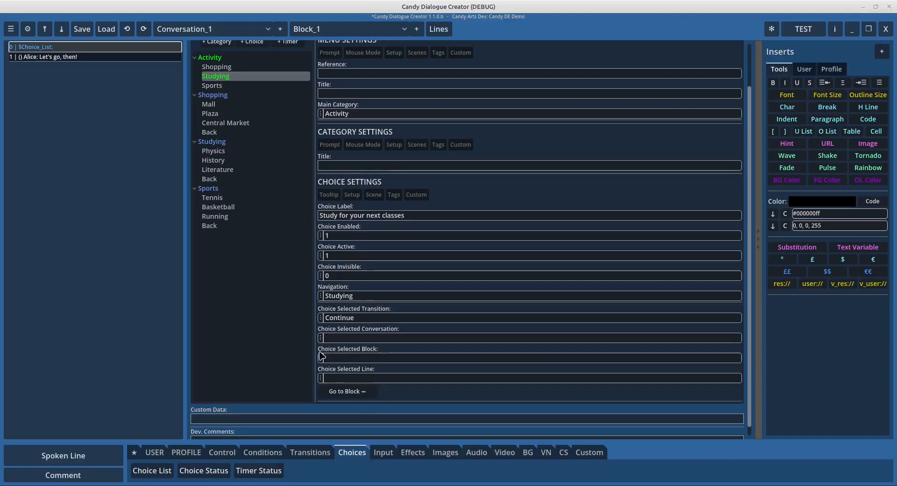
{"action": "left_click", "coordinate": [337, 380]}
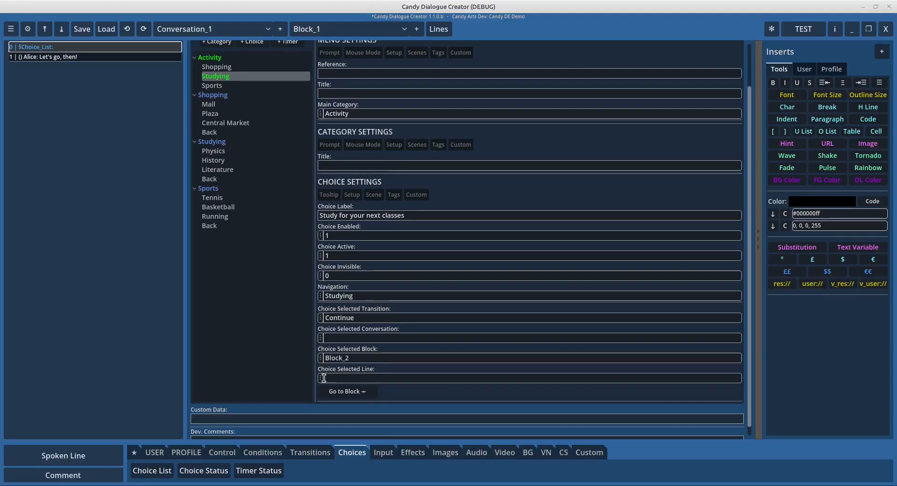
{"action": "left_click", "coordinate": [320, 378]}
{"action": "left_click", "coordinate": [341, 400]}
{"action": "left_click", "coordinate": [212, 86]}
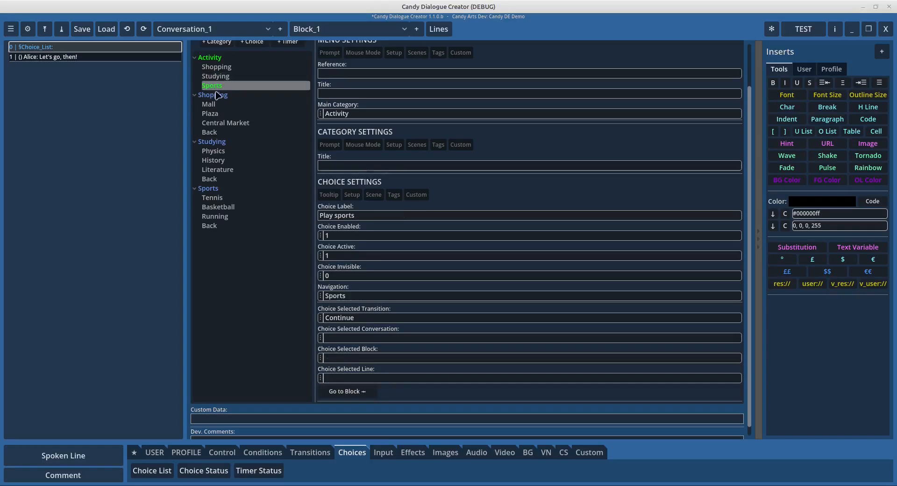
{"action": "left_click", "coordinate": [321, 358]}
{"action": "left_click", "coordinate": [338, 380]}
{"action": "left_click", "coordinate": [321, 377]}
{"action": "left_click", "coordinate": [337, 415]}
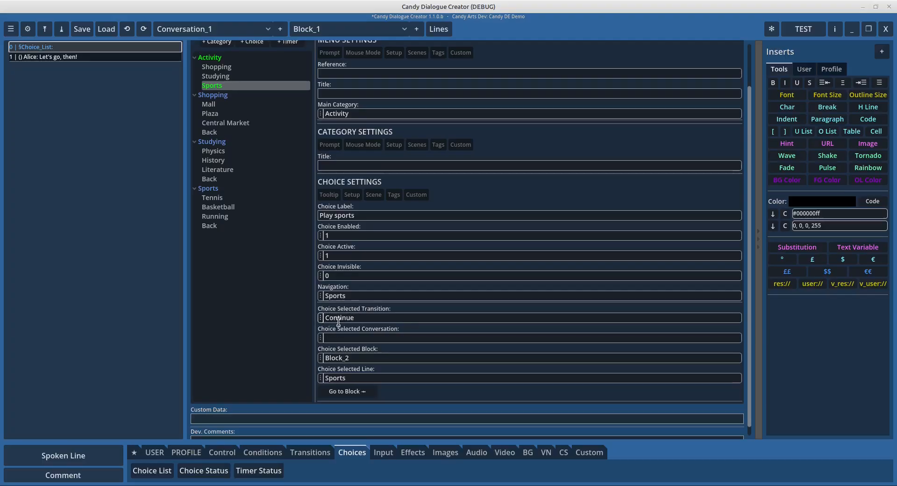
Keep the Continue transition, review the three choices' settings, and switch to Block_2
{"action": "left_click", "coordinate": [322, 321]}
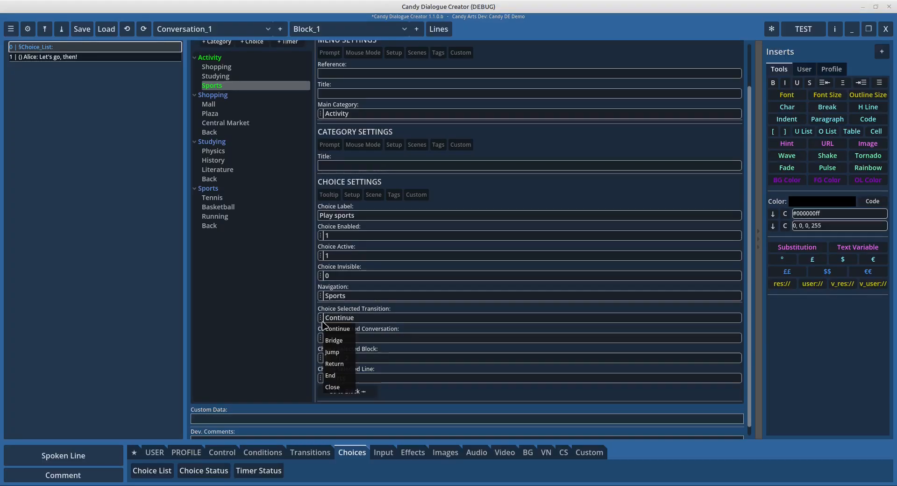
{"action": "left_click", "coordinate": [372, 316]}
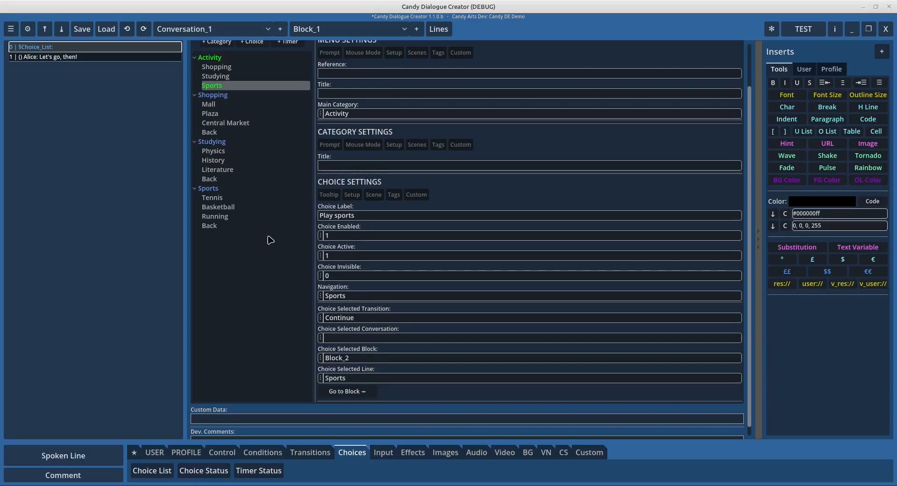
{"action": "left_click", "coordinate": [209, 78]}
{"action": "left_click", "coordinate": [213, 85]}
{"action": "left_click", "coordinate": [216, 76]}
{"action": "left_click", "coordinate": [216, 68]}
{"action": "left_click", "coordinate": [215, 77]}
{"action": "left_click", "coordinate": [215, 85]}
{"action": "left_click", "coordinate": [217, 75]}
{"action": "left_click", "coordinate": [217, 67]}
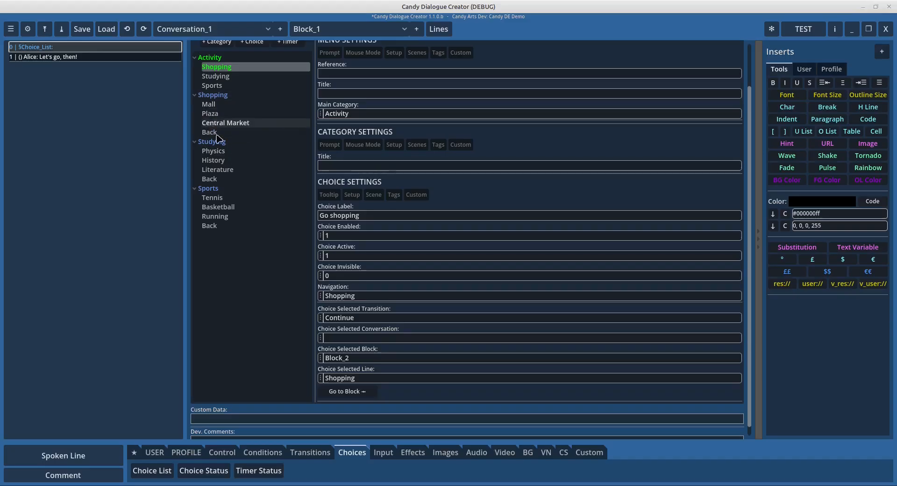
{"action": "left_click", "coordinate": [313, 29]}
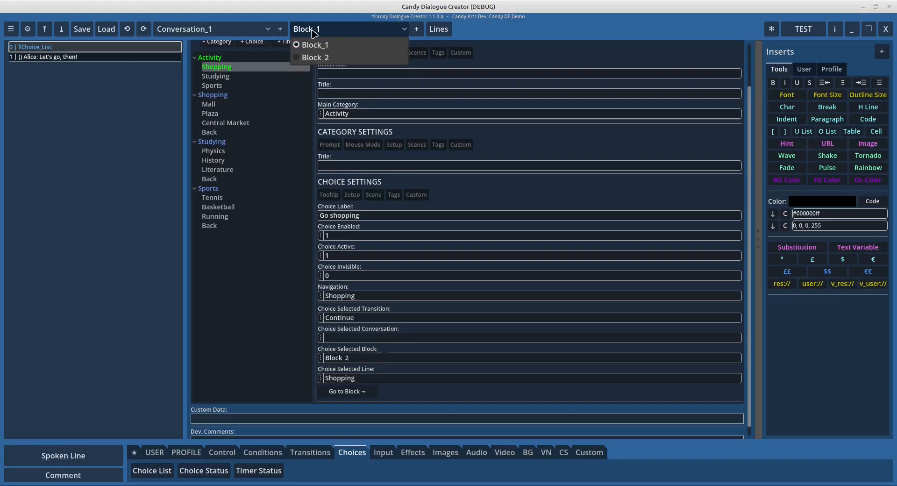
{"action": "left_click", "coordinate": [315, 57]}
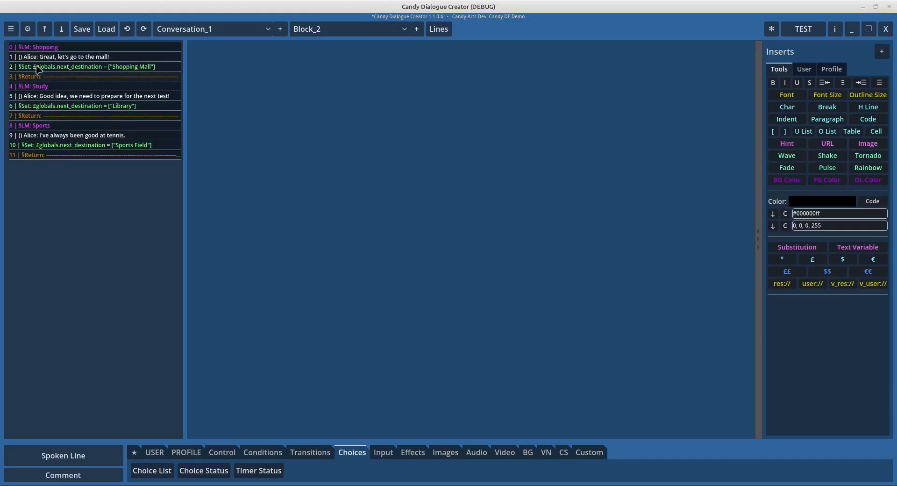
Rewrite Alice's mall reply as 'I love shopping! Where should we go?' and add 'Which subject should we study?' to the study reply
{"action": "left_click", "coordinate": [59, 58]}
{"action": "left_click_drag", "start_coordinate": [290, 258], "coordinate": [186, 256]}
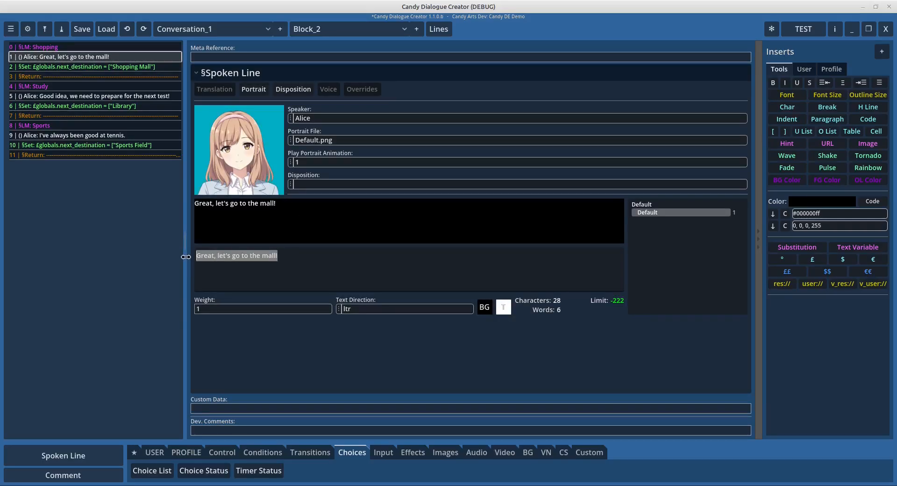
{"action": "type", "text": "I love shop"}
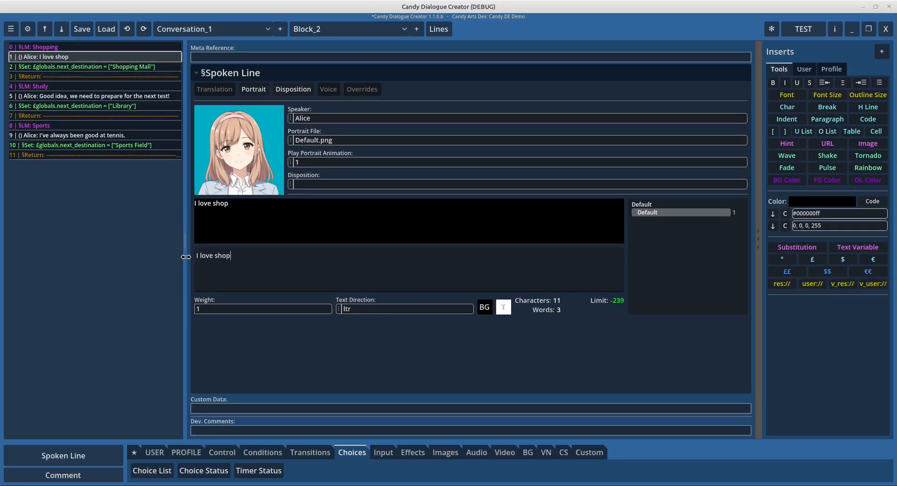
{"action": "type", "text": "ping! S"}
{"action": "key", "text": "BackSpace"}
{"action": "type", "text": "Where"}
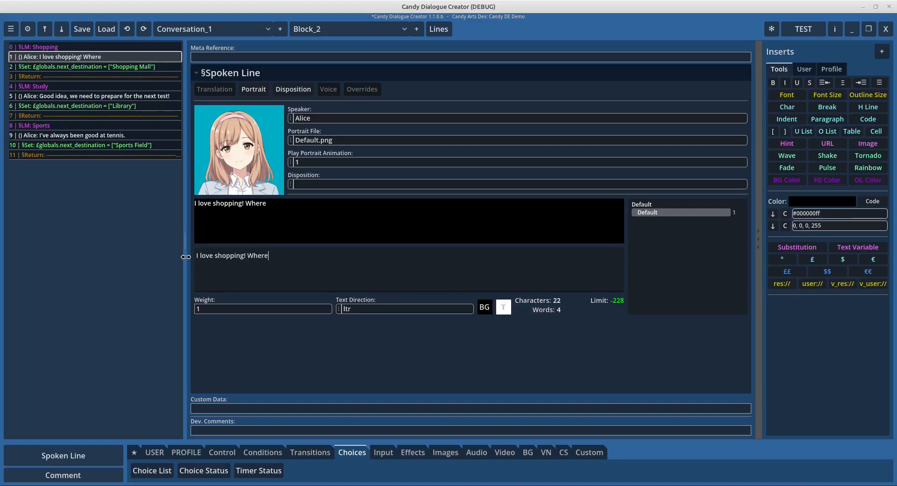
{"action": "type", "text": " should we go?"}
{"action": "left_click", "coordinate": [96, 96]}
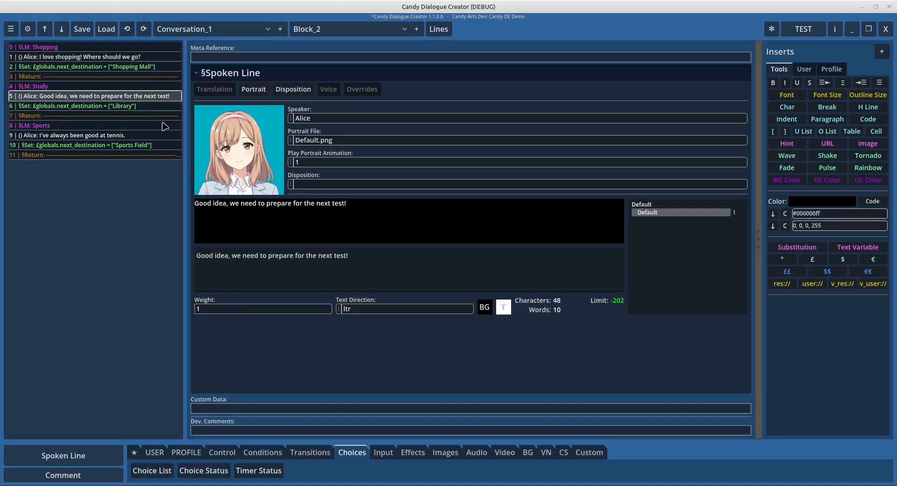
{"action": "left_click_drag", "start_coordinate": [366, 254], "coordinate": [155, 248]}
{"action": "left_click", "coordinate": [351, 256]}
{"action": "type", "text": "Which subject should we study?="}
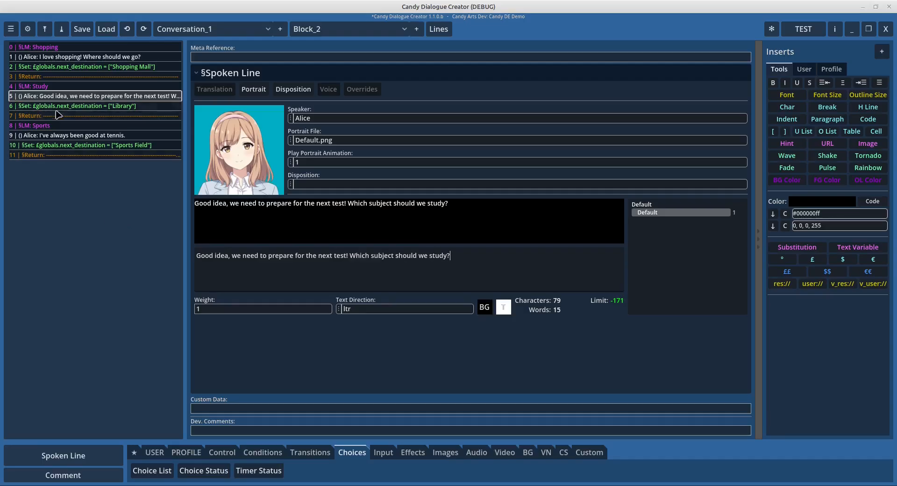
Change Alice's tennis reply to 'Physical exercise will do us good!' and export test_dialogue.txt
{"action": "left_click", "coordinate": [52, 135]}
{"action": "left_click_drag", "start_coordinate": [311, 258], "coordinate": [199, 252]}
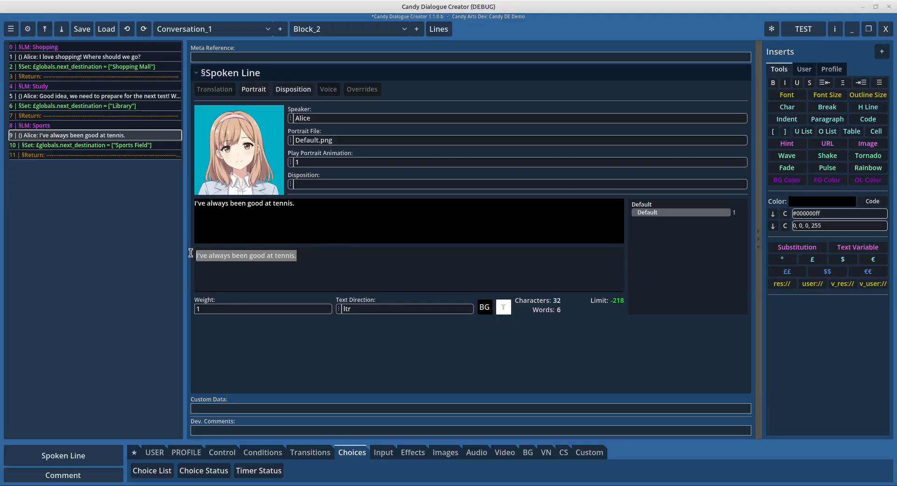
{"action": "type", "text": "Physical "}
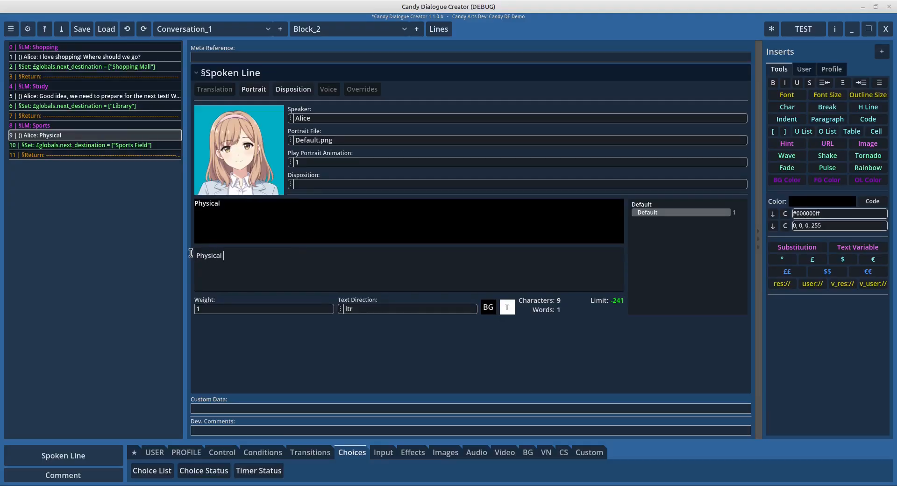
{"action": "type", "text": "exercise will do us good!"}
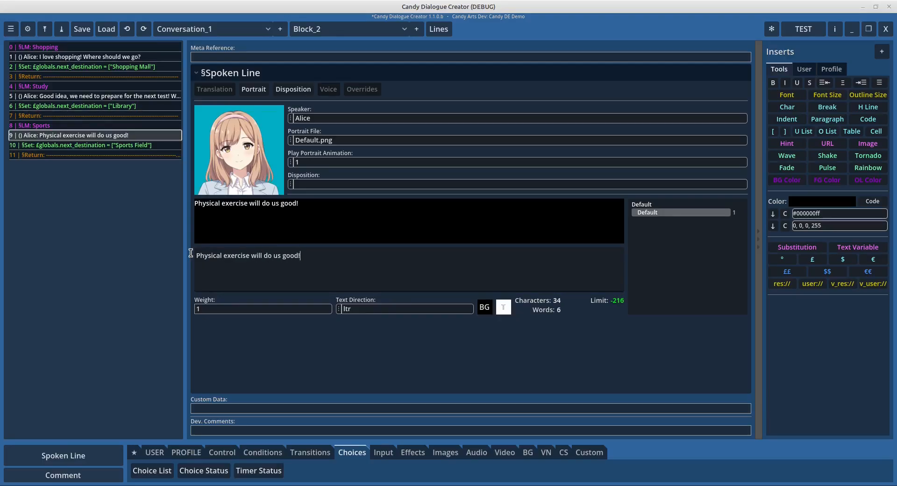
{"action": "left_click", "coordinate": [787, 28]}
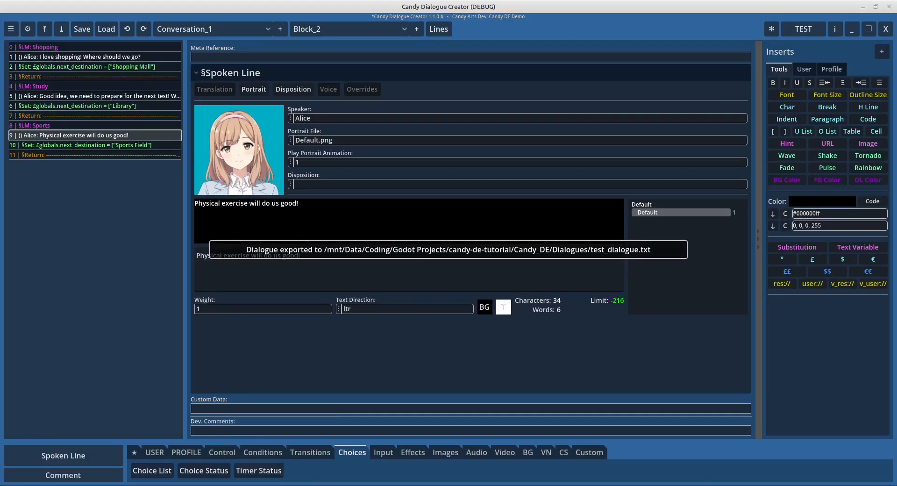
{"action": "key", "text": "alt+Tab"}
Run the game and choose Go shopping to see Alice's reply and the shopping destinations
{"action": "left_click", "coordinate": [820, 22]}
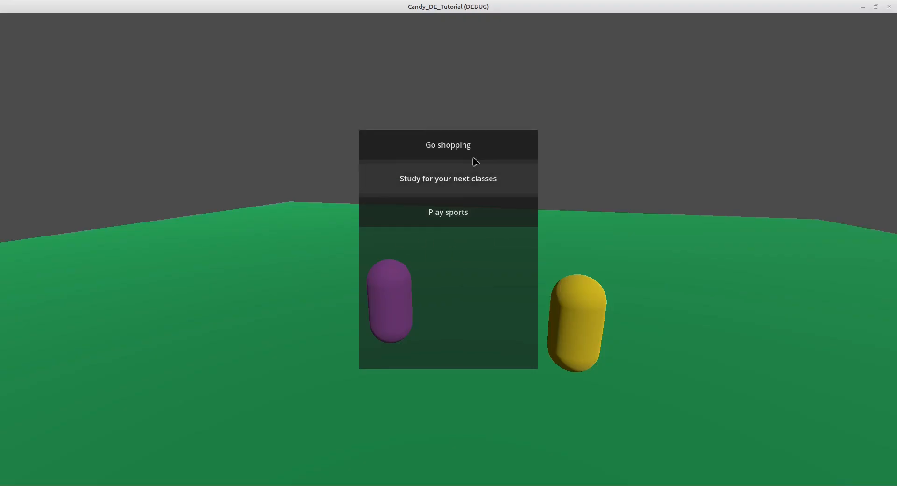
{"action": "left_click", "coordinate": [416, 143]}
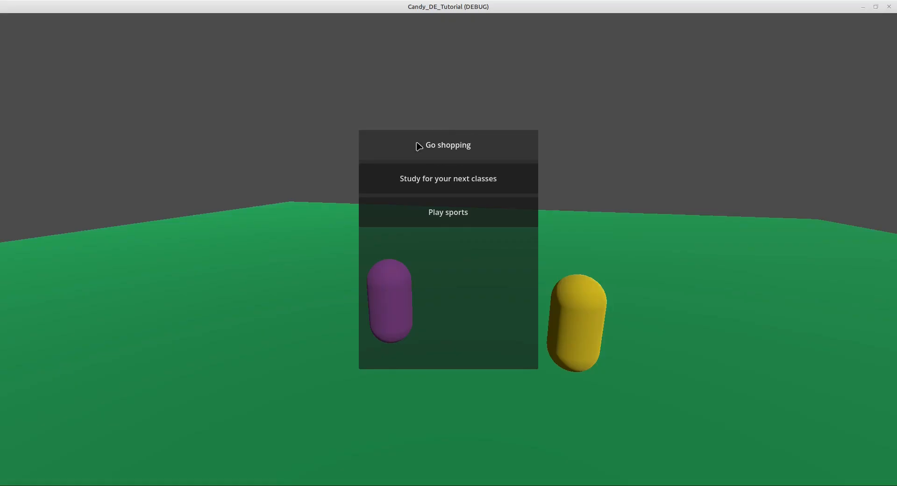
{"action": "left_click", "coordinate": [450, 155]}
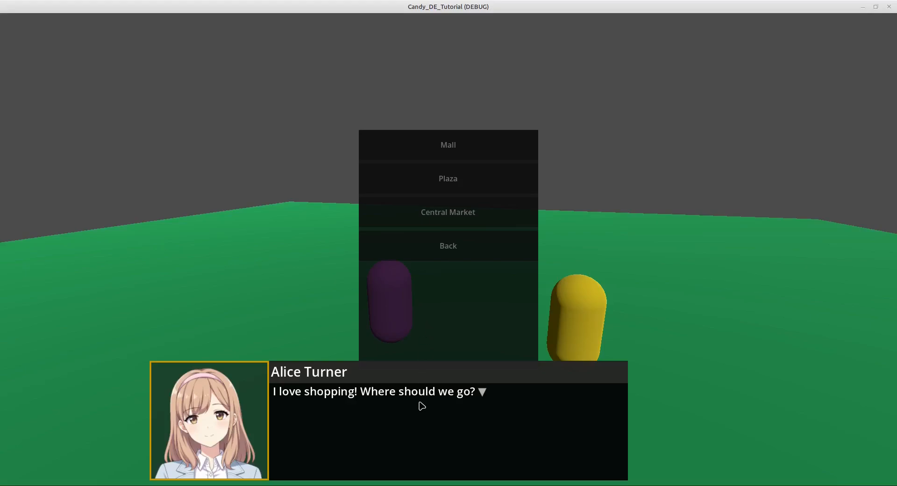
{"action": "mouse_move", "coordinate": [411, 485]}
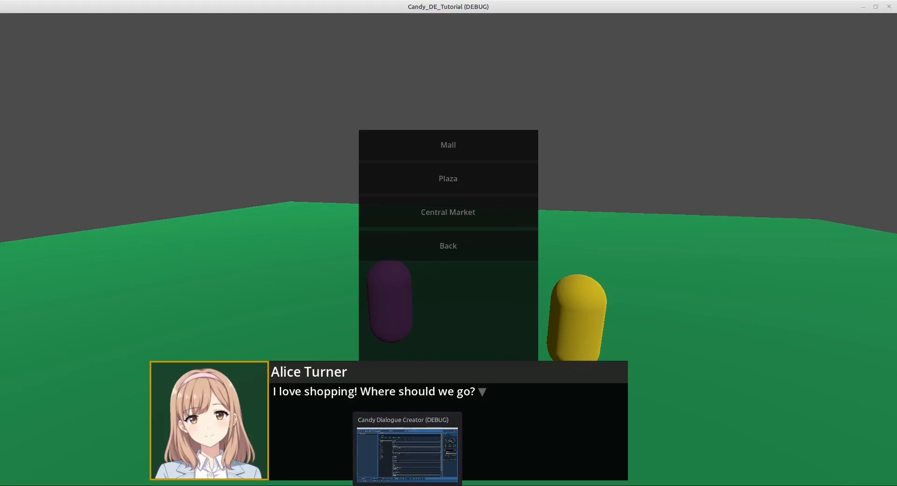
{"action": "left_click", "coordinate": [408, 453]}
{"action": "left_click", "coordinate": [59, 49]}
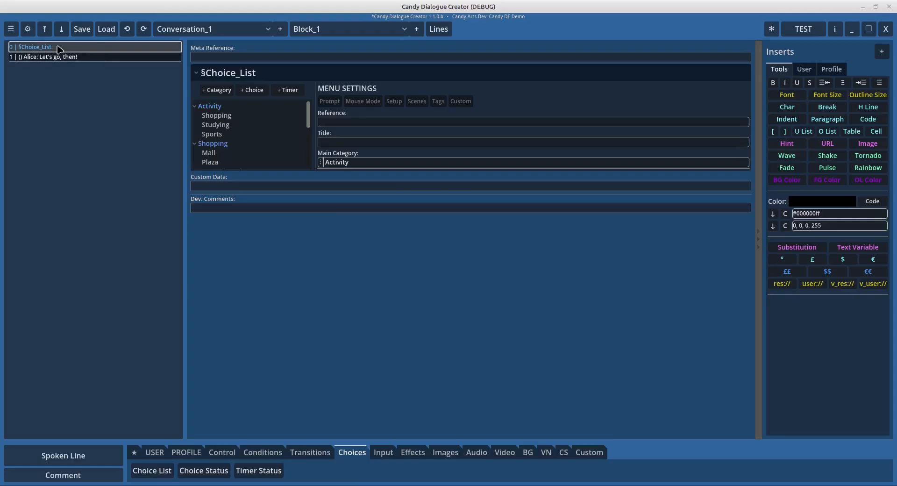
{"action": "left_click", "coordinate": [221, 117]}
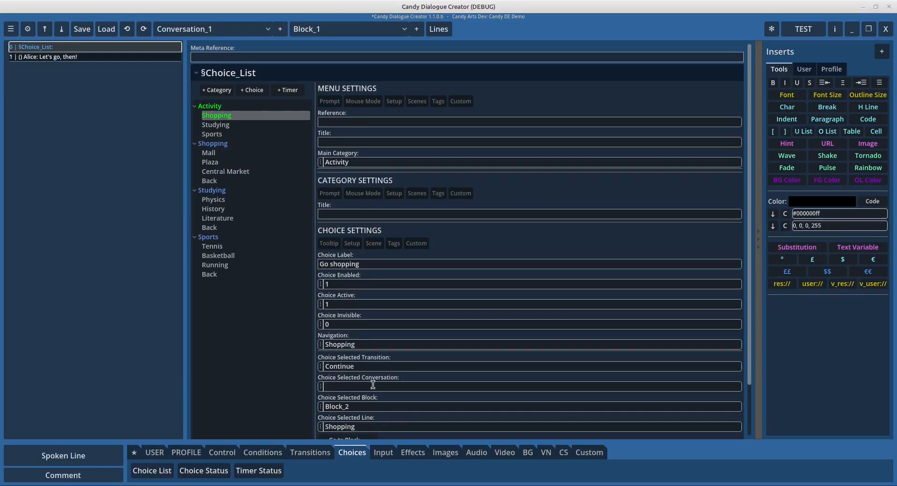
{"action": "scroll", "coordinate": [373, 384], "scroll_direction": "down", "scroll_amount": 3}
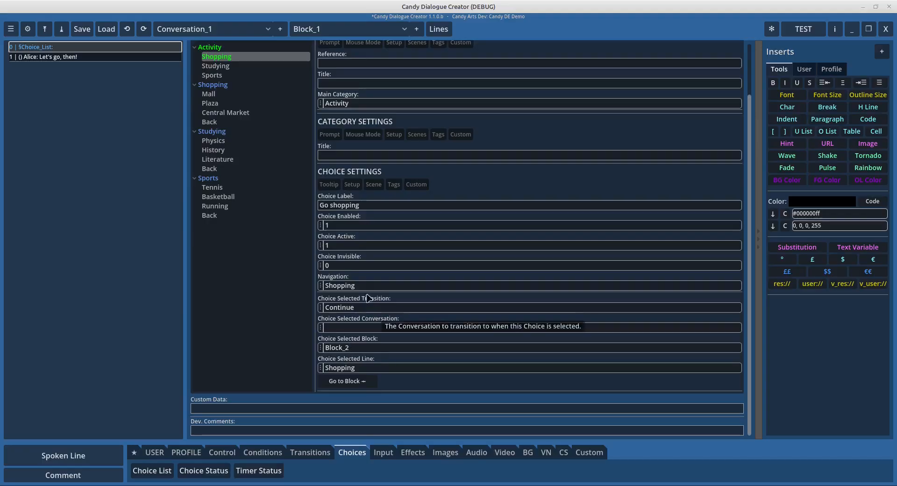
{"action": "left_click_drag", "start_coordinate": [355, 285], "coordinate": [300, 280]}
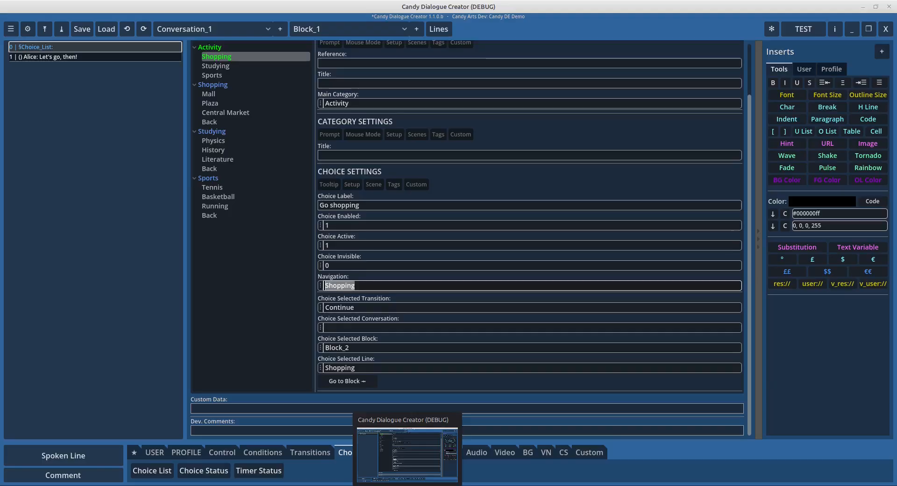
{"action": "left_click", "coordinate": [429, 485]}
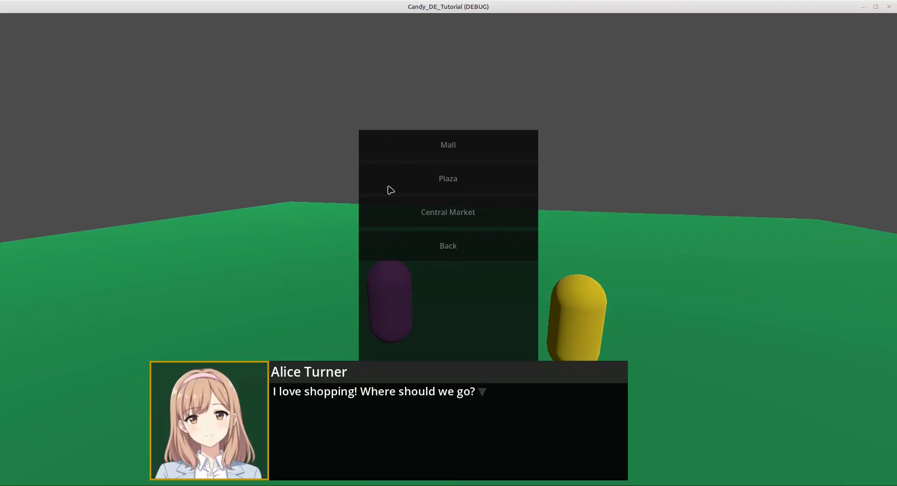
{"action": "left_click", "coordinate": [407, 485]}
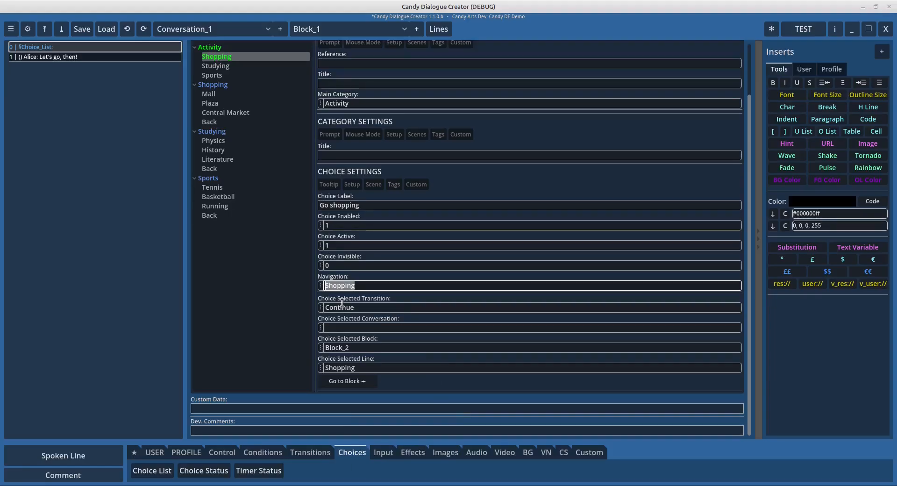
{"action": "left_click", "coordinate": [338, 348]}
{"action": "double_click", "coordinate": [337, 347]}
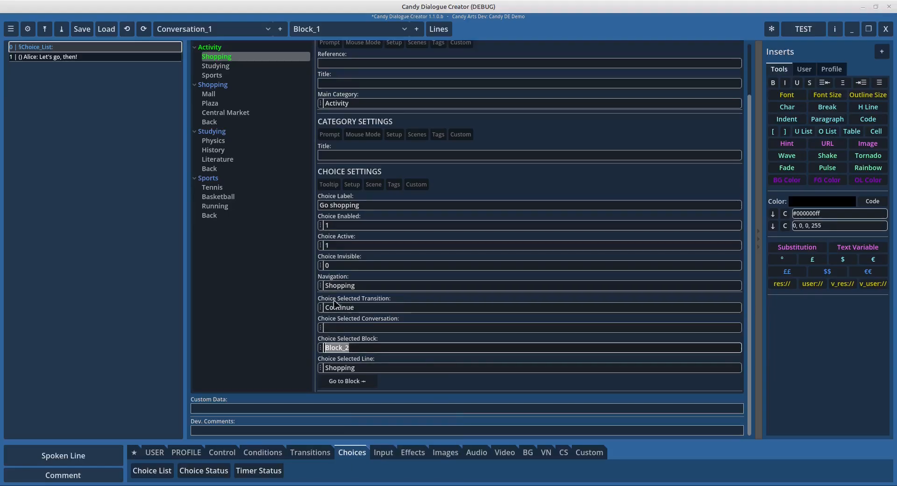
{"action": "left_click", "coordinate": [356, 348]}
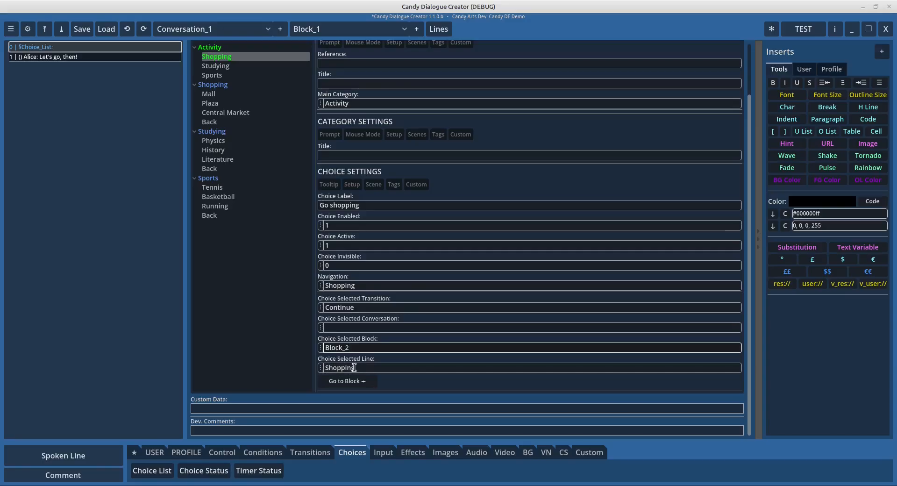
{"action": "left_click", "coordinate": [392, 29]}
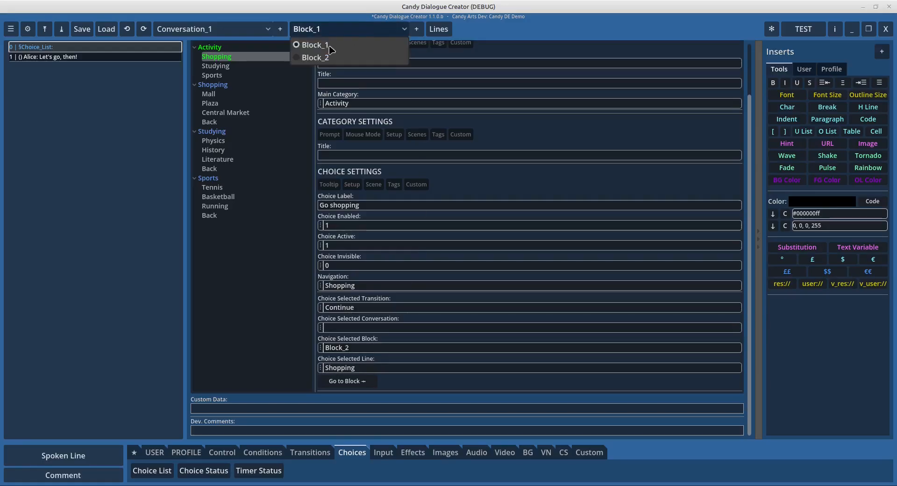
{"action": "left_click", "coordinate": [323, 58]}
{"action": "left_click", "coordinate": [68, 47]}
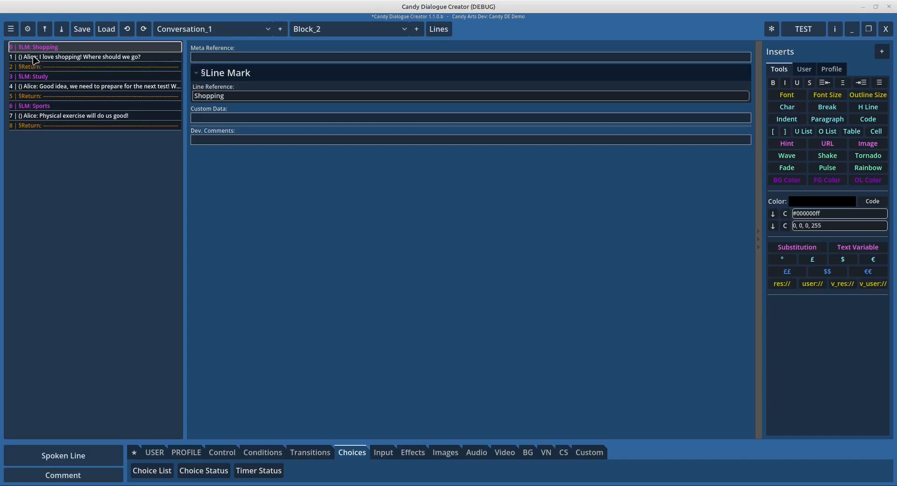
{"action": "left_click", "coordinate": [37, 58]}
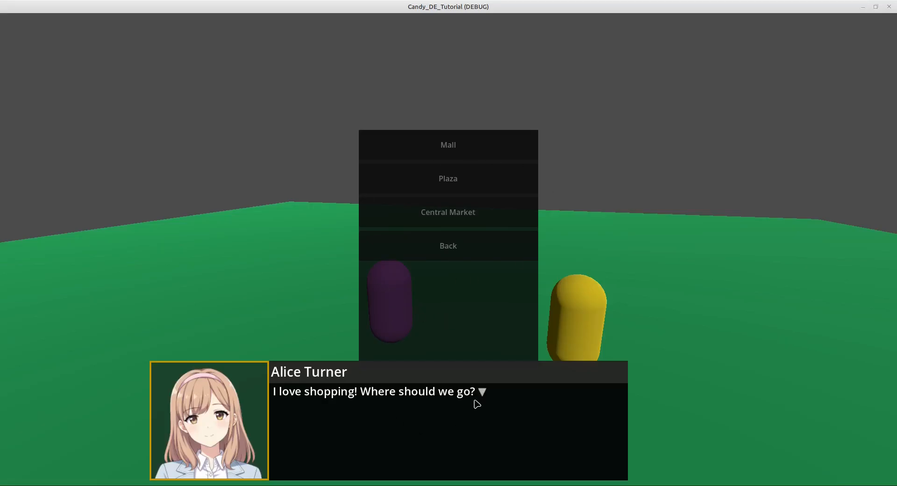
{"action": "key", "text": "alt+Tab"}
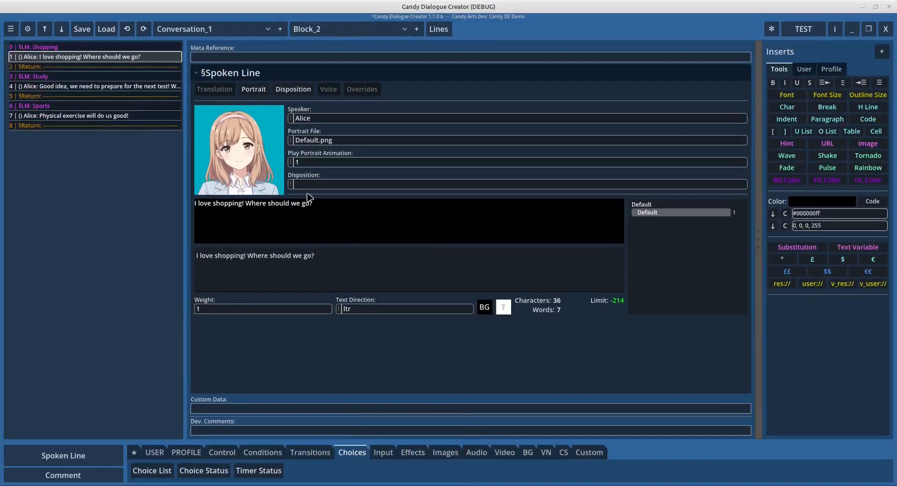
{"action": "left_click", "coordinate": [58, 67]}
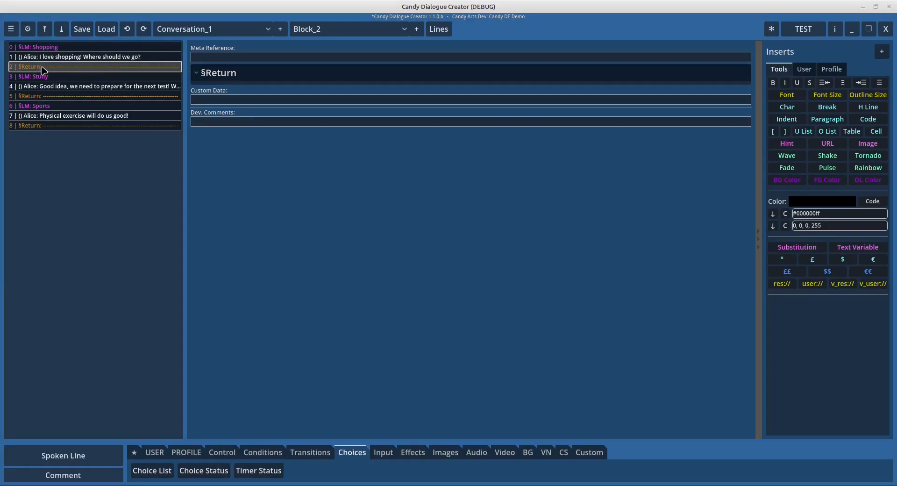
{"action": "left_click", "coordinate": [318, 29]}
{"action": "left_click", "coordinate": [320, 44]}
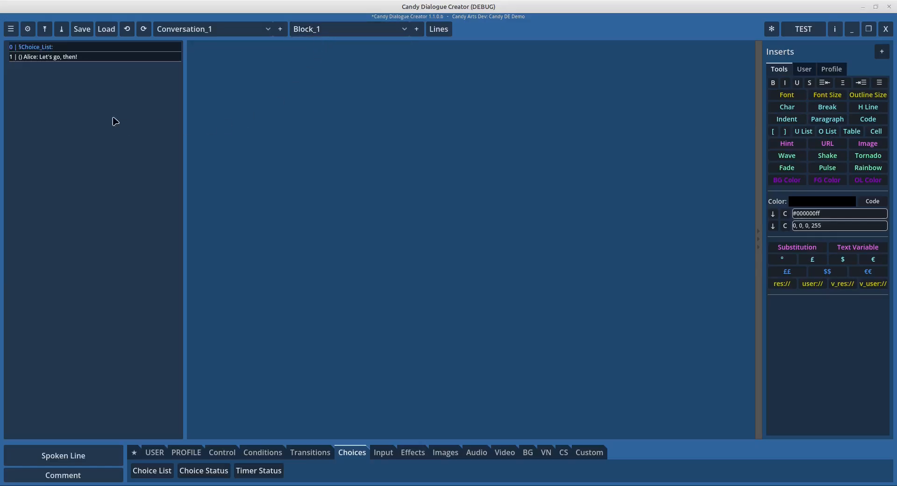
{"action": "left_click", "coordinate": [23, 48]}
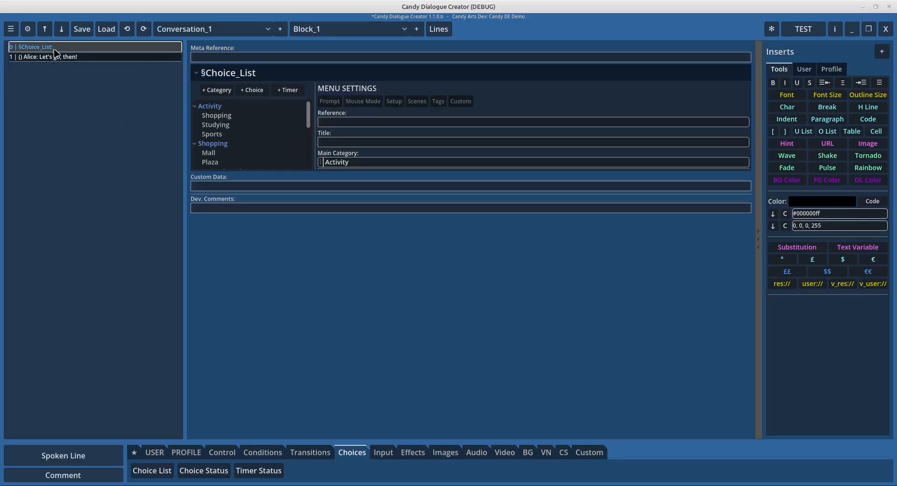
{"action": "left_click", "coordinate": [234, 117]}
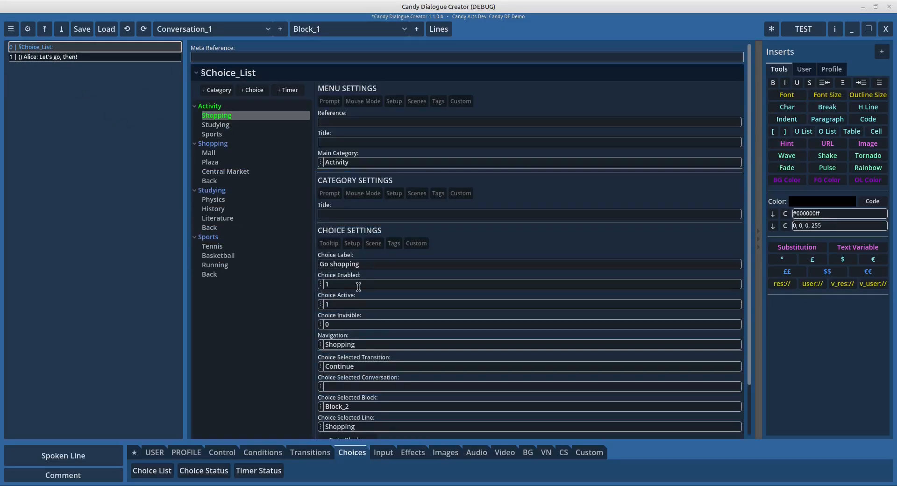
{"action": "scroll", "coordinate": [384, 324], "scroll_direction": "down", "scroll_amount": 2}
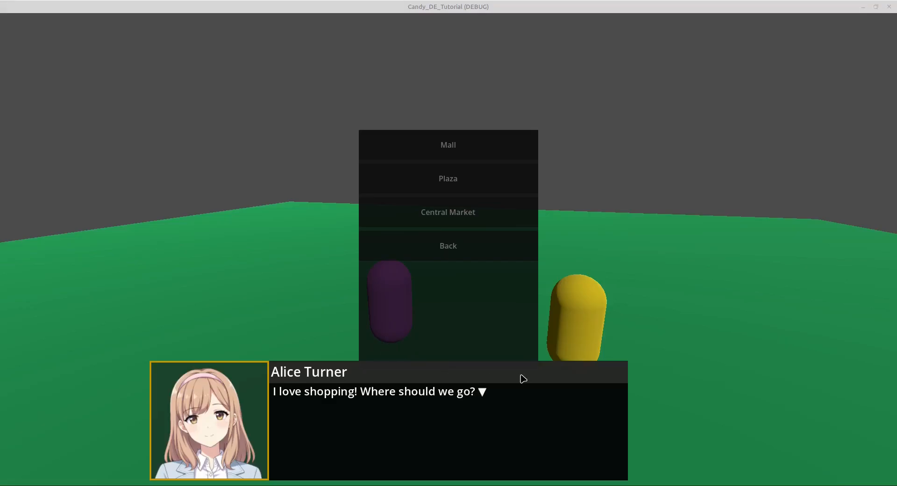
Focus the game and advance past Alice's shopping line with the space key
{"action": "left_click", "coordinate": [473, 345]}
{"action": "key", "text": "space"}
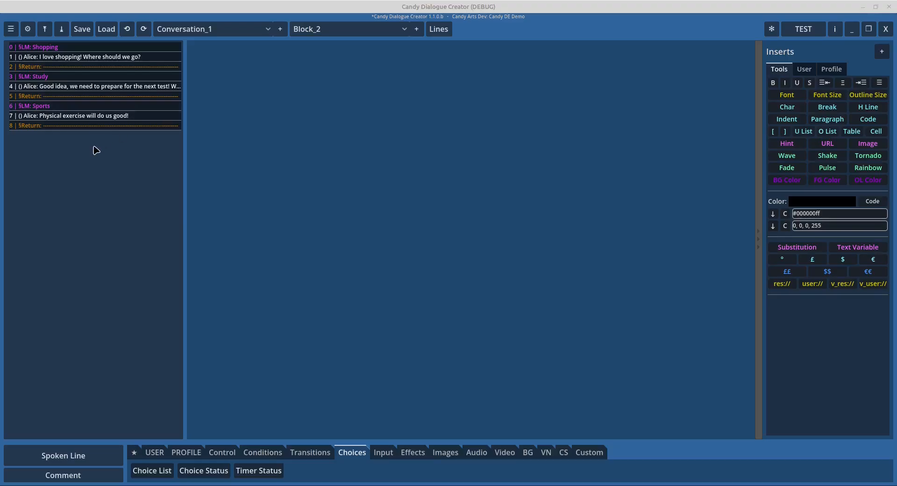
Insert a §Clear effect line right after Alice's shopping reply in Block_2
{"action": "left_click", "coordinate": [68, 59]}
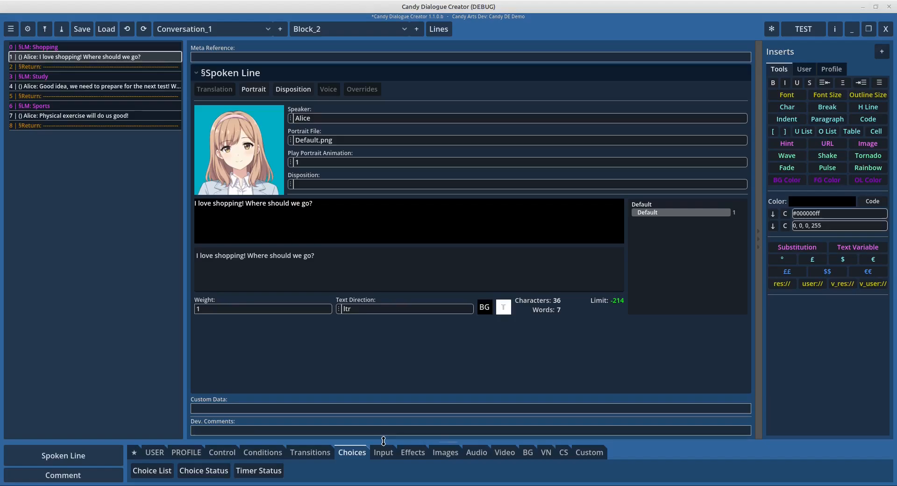
{"action": "left_click", "coordinate": [408, 453]}
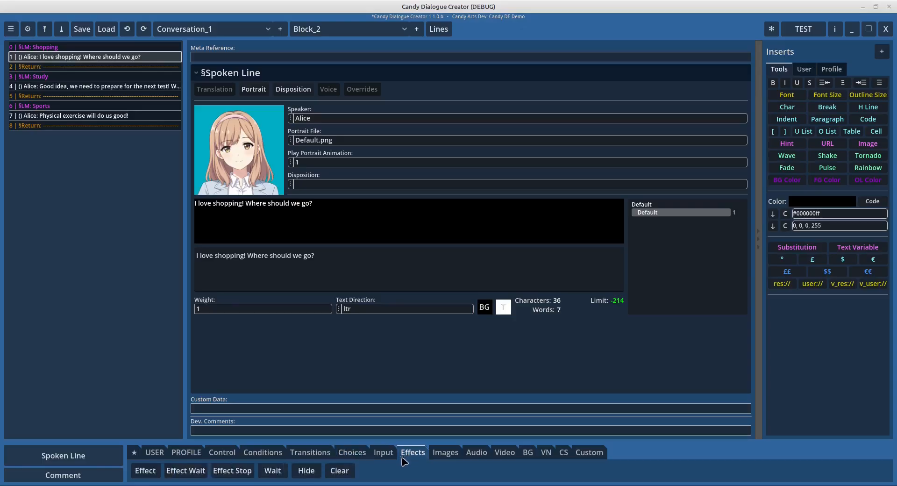
{"action": "left_click", "coordinate": [340, 471]}
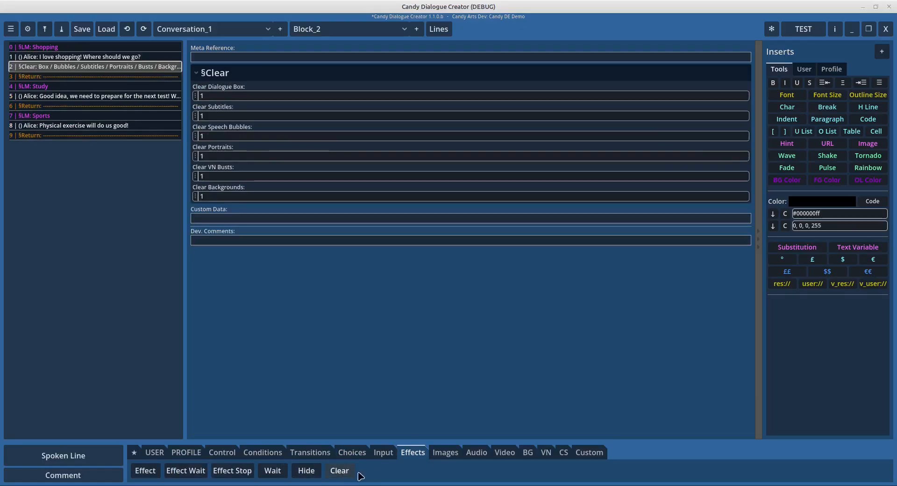
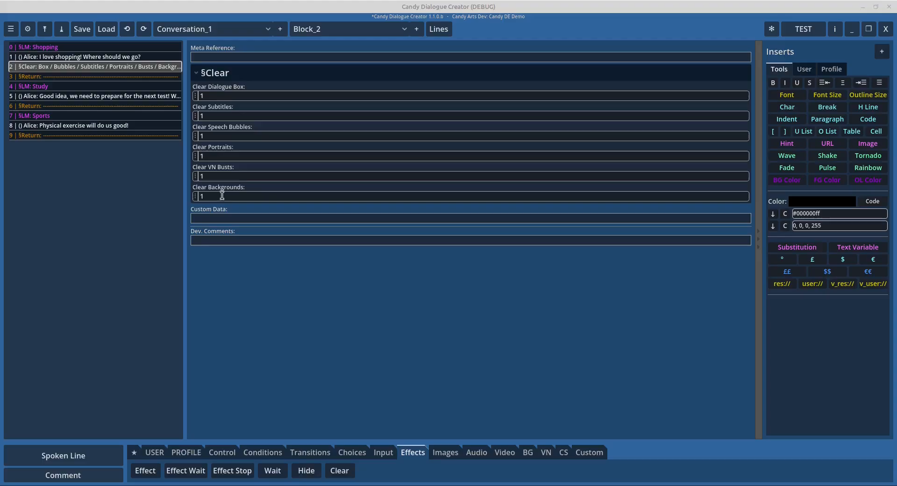
Toggle the Clear line's background-clearing option to false, then back to true
{"action": "left_click", "coordinate": [195, 196]}
{"action": "left_click", "coordinate": [208, 218]}
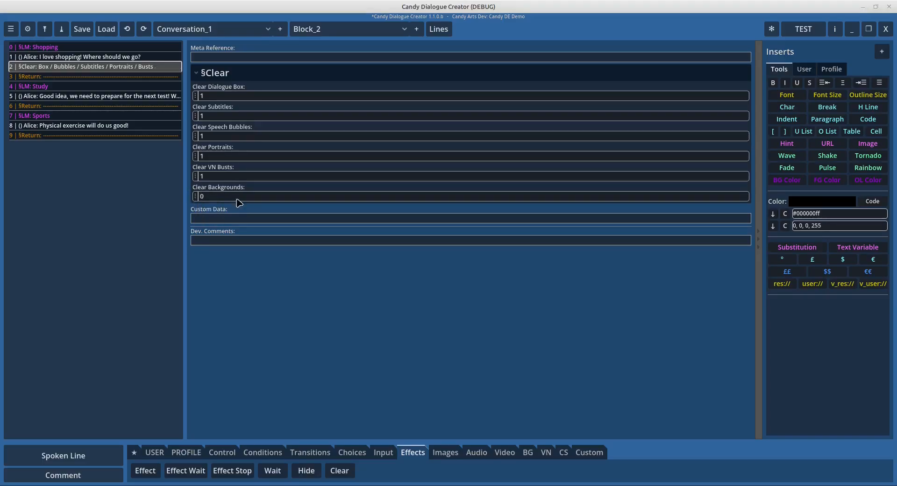
{"action": "left_click", "coordinate": [195, 196]}
{"action": "left_click", "coordinate": [205, 209]}
Add §Clear lines after Alice's Study line and her Sports line in Block_2
{"action": "left_click", "coordinate": [55, 99]}
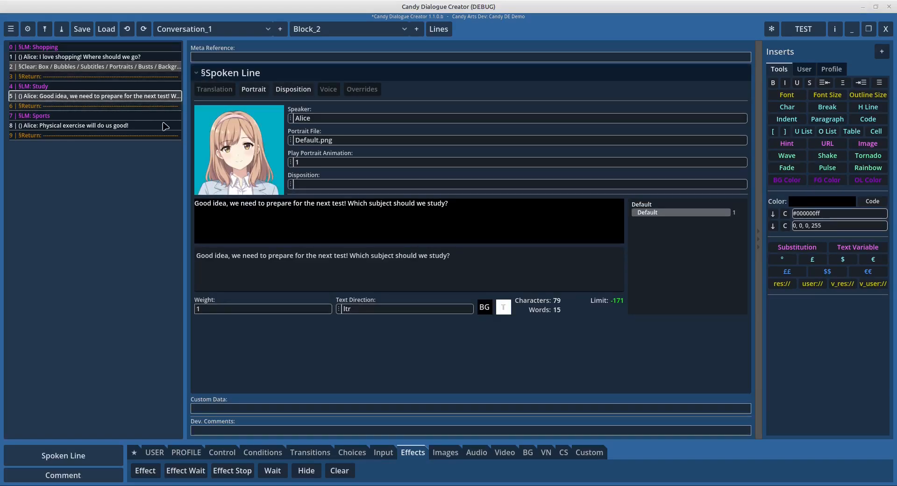
{"action": "left_click", "coordinate": [340, 470]}
{"action": "left_click", "coordinate": [93, 136]}
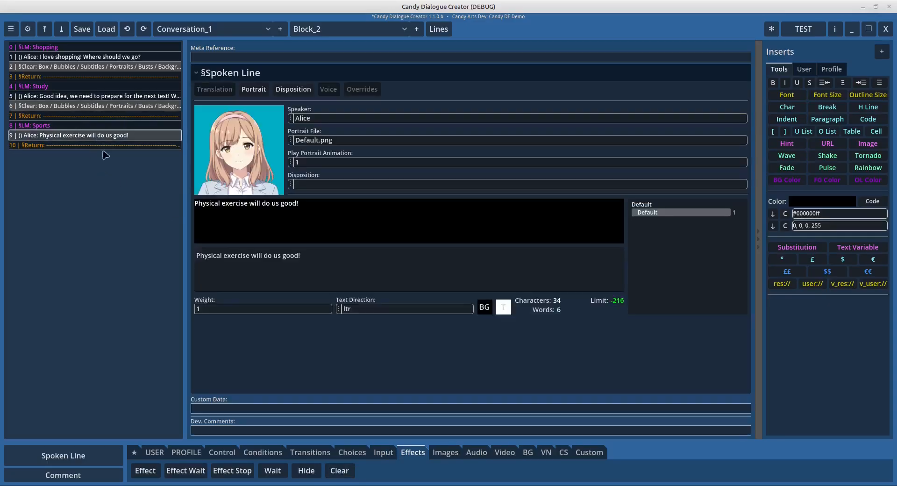
{"action": "left_click", "coordinate": [338, 475]}
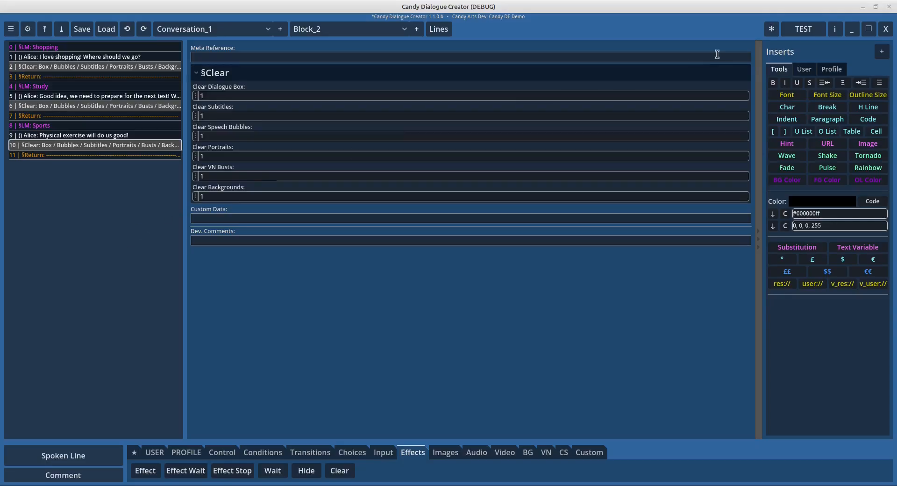
Export the dialogue, run the Godot scene, pick Go shopping and advance past Alice's line
{"action": "left_click", "coordinate": [804, 29]}
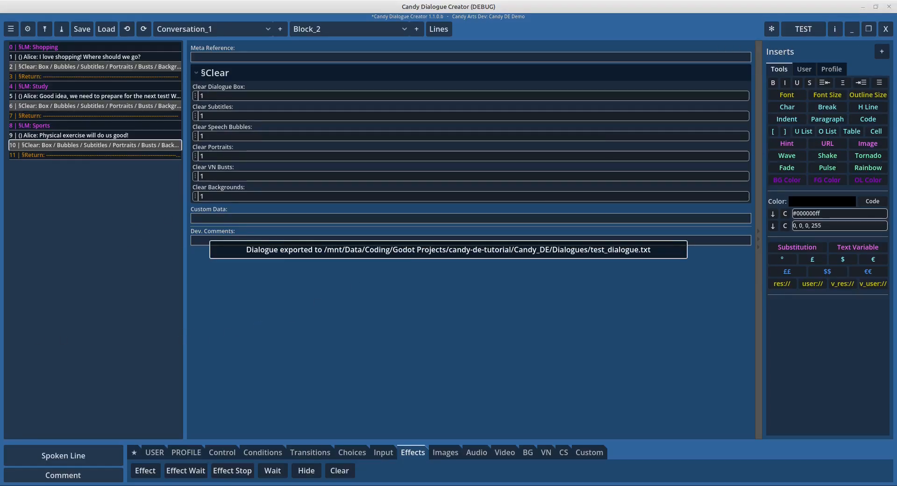
{"action": "key", "text": "alt+Tab"}
{"action": "left_click", "coordinate": [820, 22]}
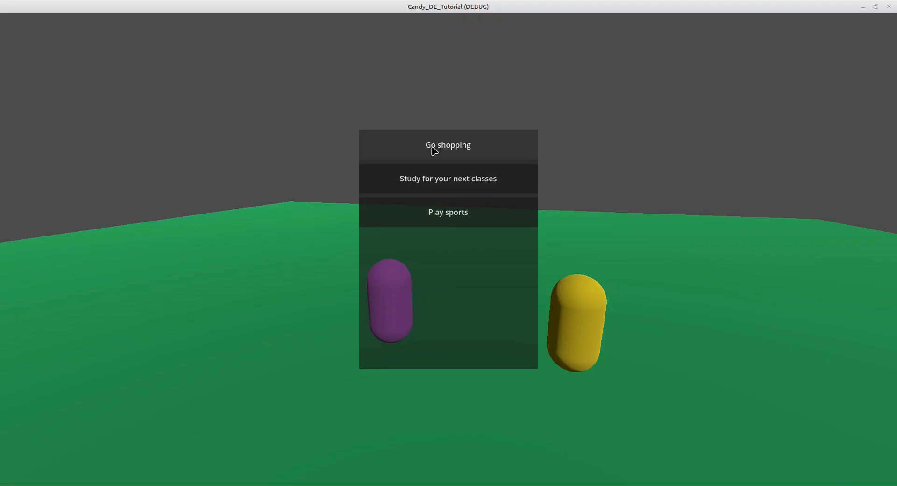
{"action": "left_click", "coordinate": [424, 151]}
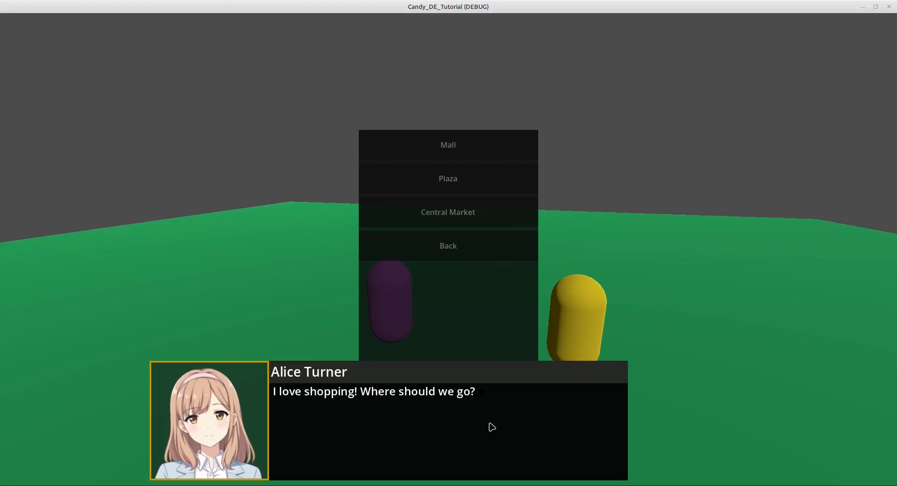
{"action": "left_click", "coordinate": [453, 435]}
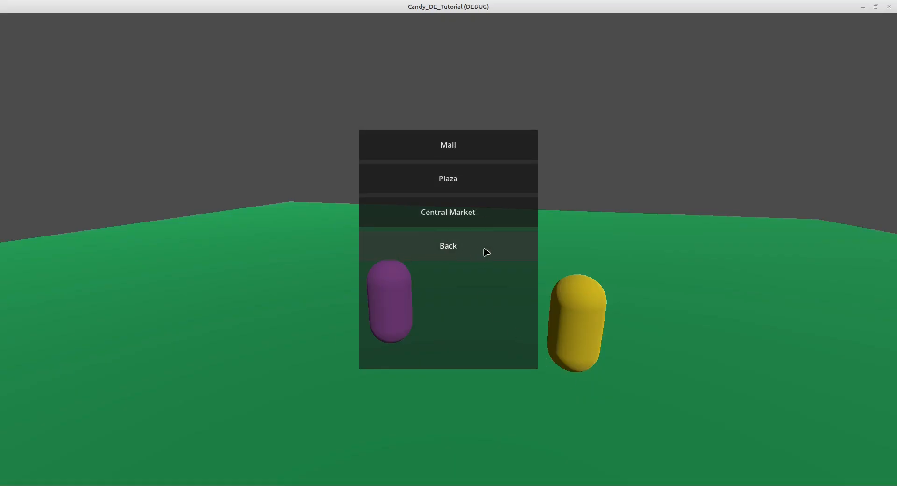
Go Back, pick Play sports and confirm Alice's sports line clears afterwards
{"action": "left_click", "coordinate": [434, 252]}
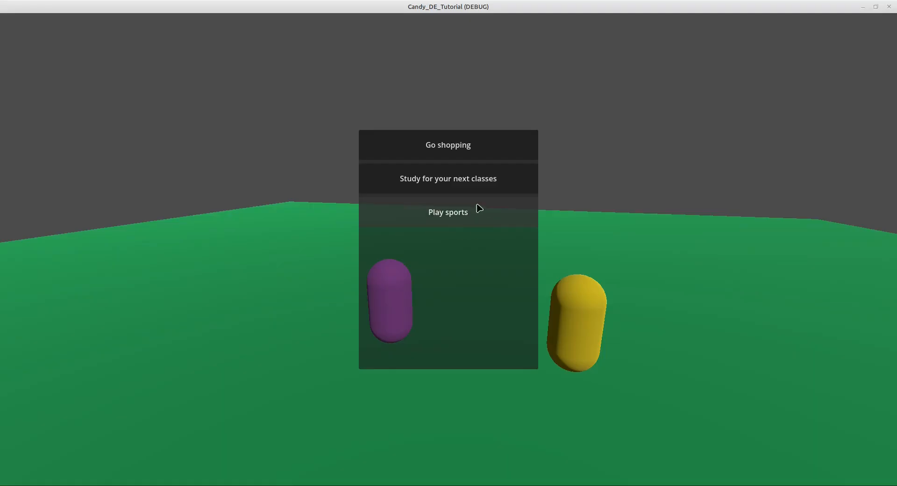
{"action": "left_click", "coordinate": [436, 221]}
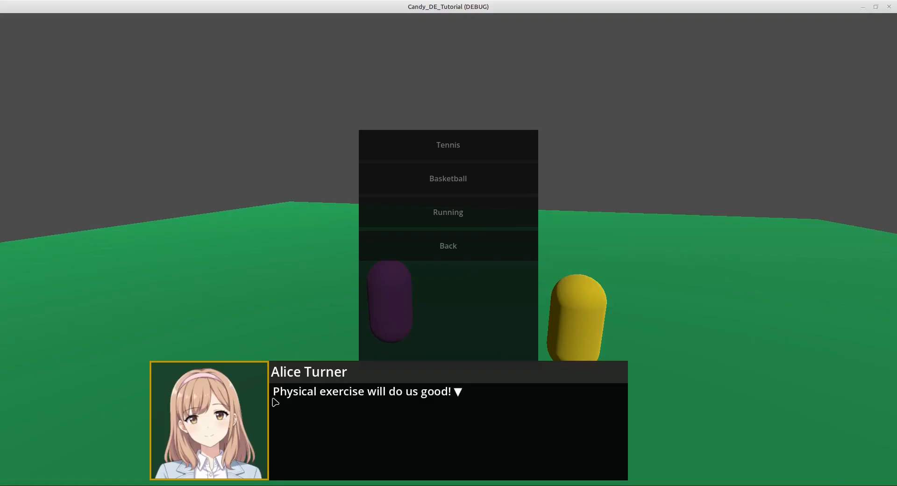
{"action": "left_click", "coordinate": [514, 427]}
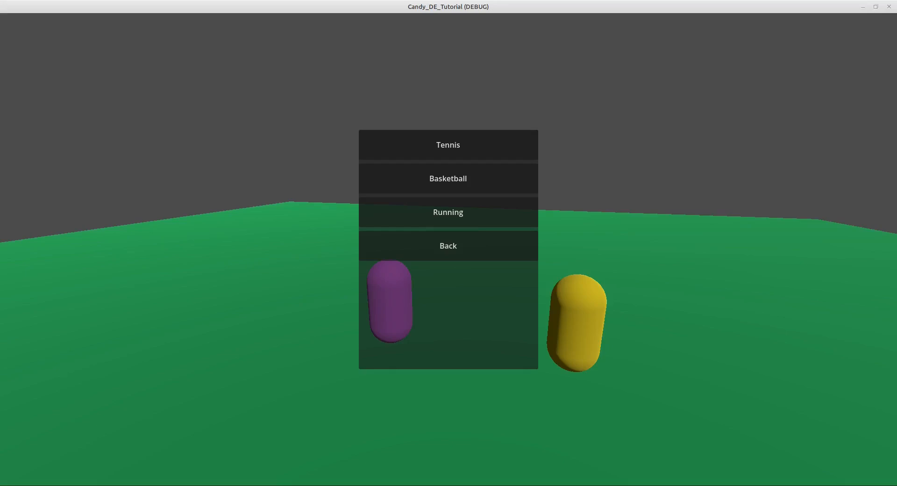
{"action": "left_click", "coordinate": [461, 485]}
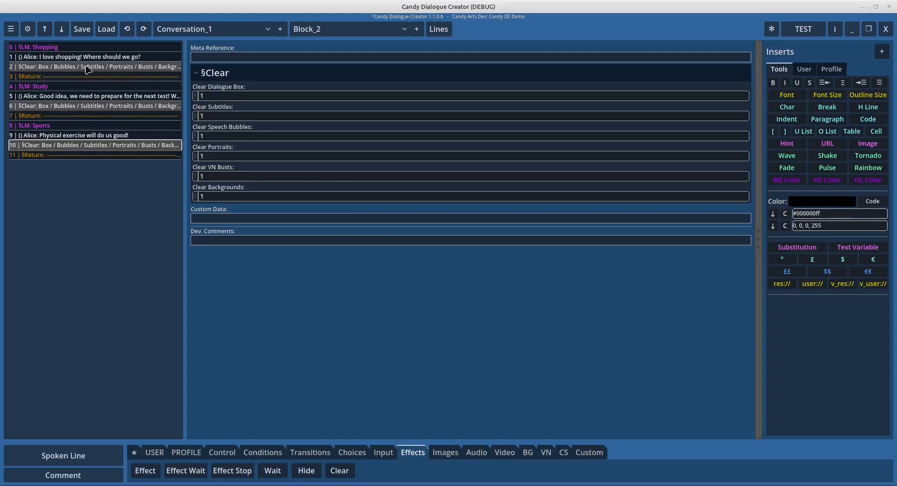
Review Block_2's Shopping, Sports, new Clear and return lines, then open the Block dropdown
{"action": "left_click", "coordinate": [61, 49]}
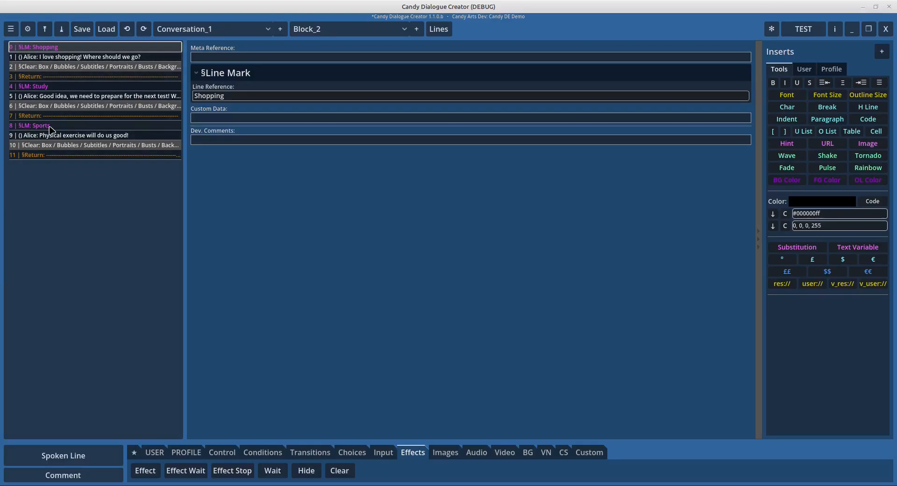
{"action": "left_click", "coordinate": [71, 129]}
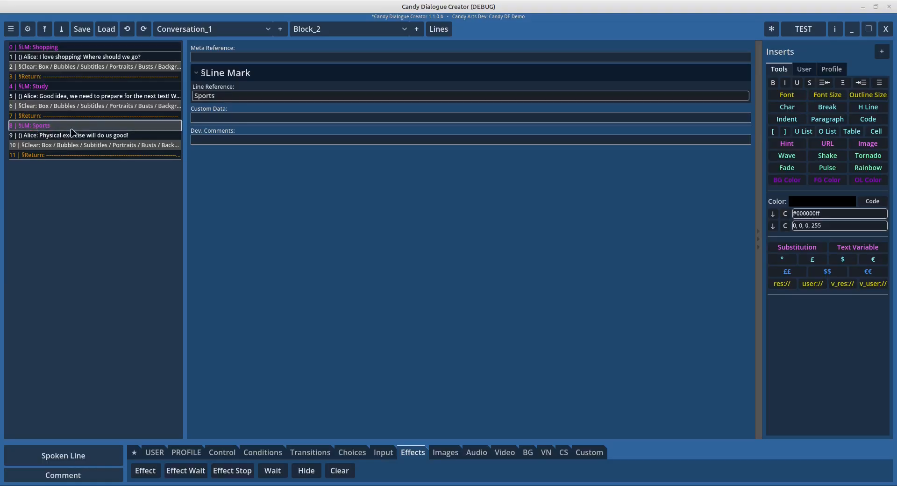
{"action": "left_click", "coordinate": [35, 137]}
{"action": "left_click", "coordinate": [30, 144]}
{"action": "left_click", "coordinate": [39, 135]}
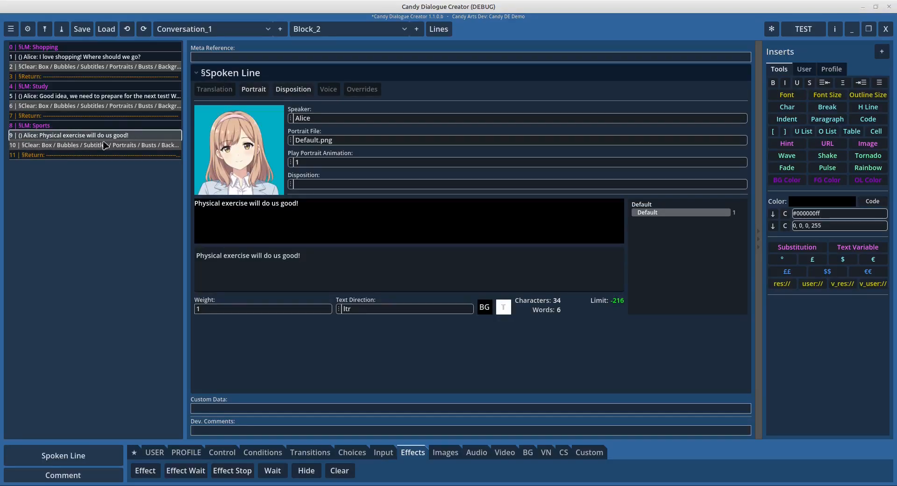
{"action": "left_click", "coordinate": [32, 146]}
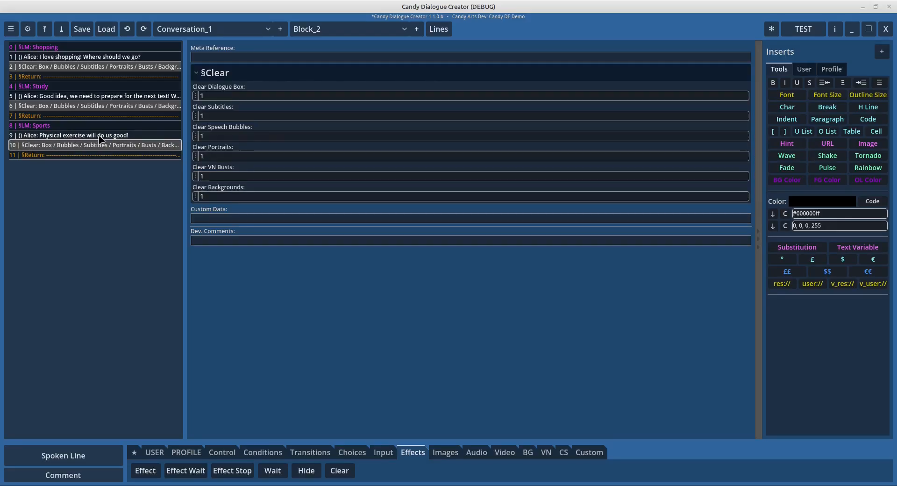
{"action": "left_click", "coordinate": [37, 156]}
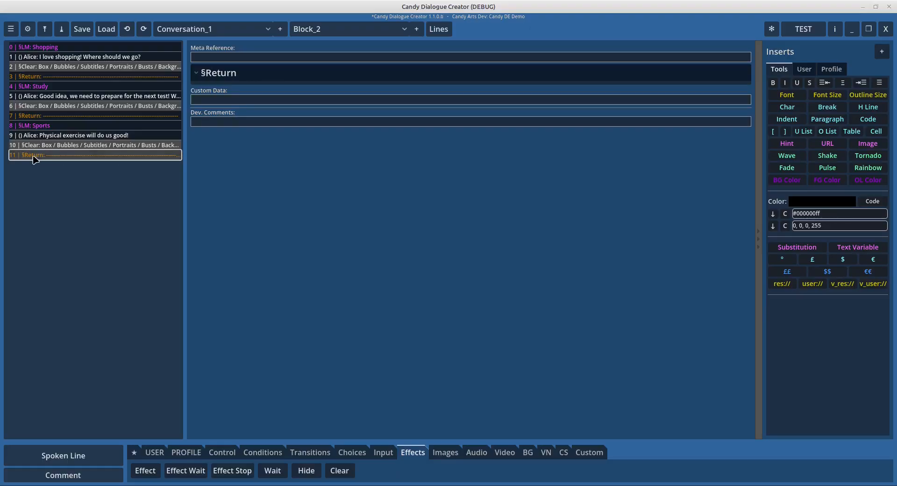
{"action": "left_click", "coordinate": [330, 28]}
Switch to Block_1 and open the Choice_List settings for the Shopping choice
{"action": "left_click", "coordinate": [329, 44]}
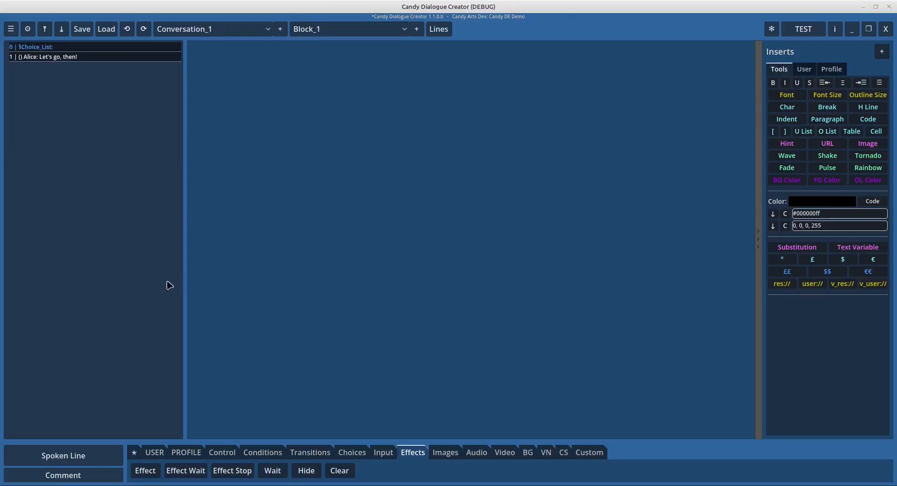
{"action": "left_click", "coordinate": [52, 47]}
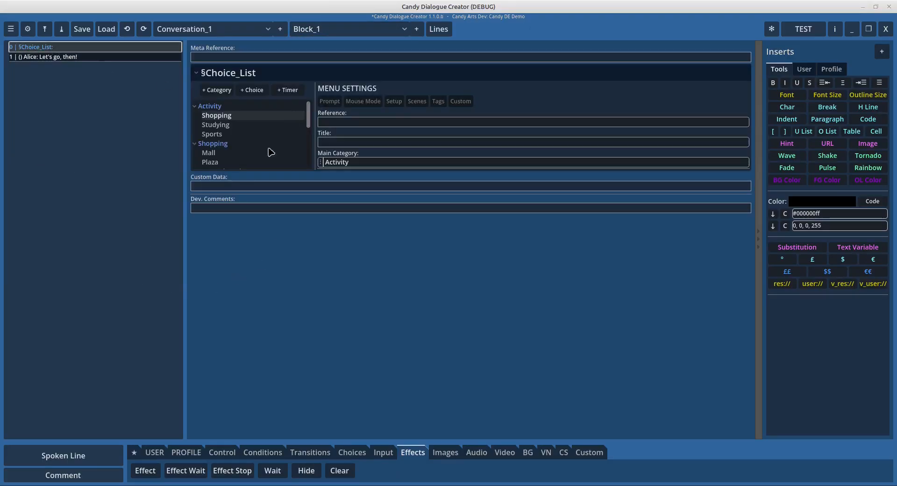
{"action": "left_click", "coordinate": [228, 117]}
{"action": "scroll", "coordinate": [416, 338], "scroll_direction": "down", "scroll_amount": 2}
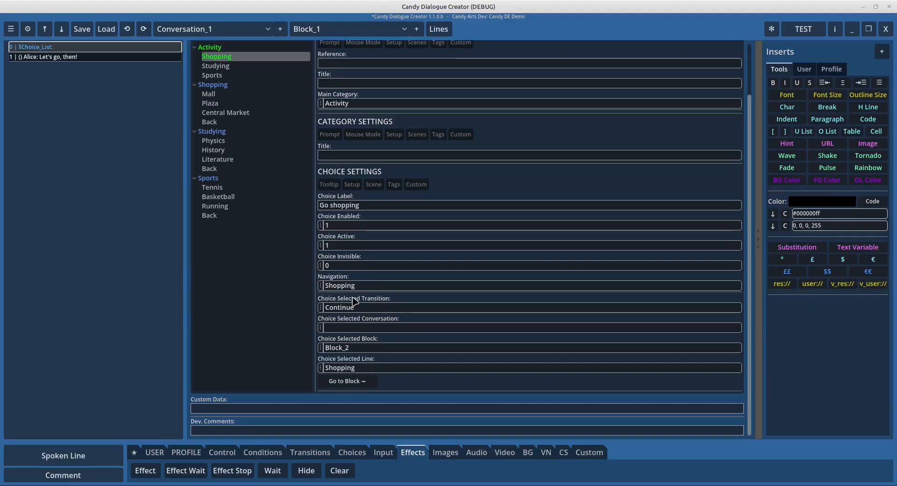
Keep the Shopping choice's transition on Continue and clear its target block and line values
{"action": "left_click", "coordinate": [322, 308]}
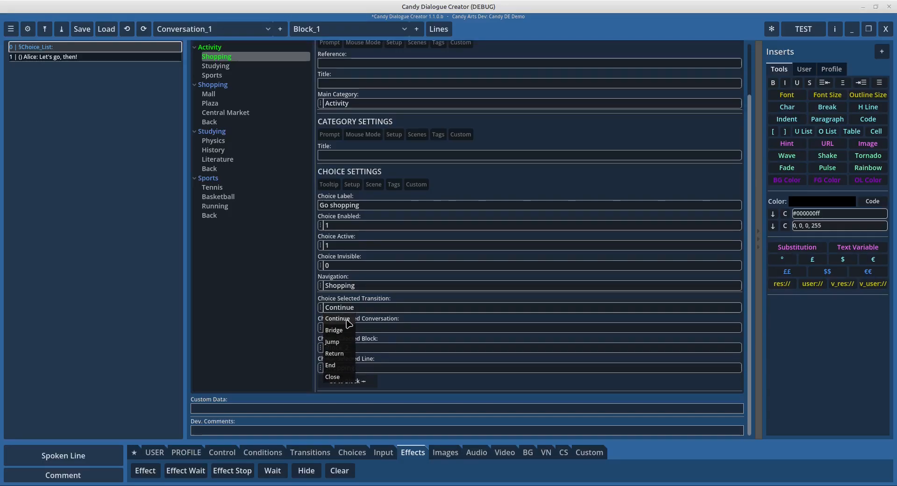
{"action": "left_click", "coordinate": [299, 310]}
{"action": "left_click", "coordinate": [350, 328]}
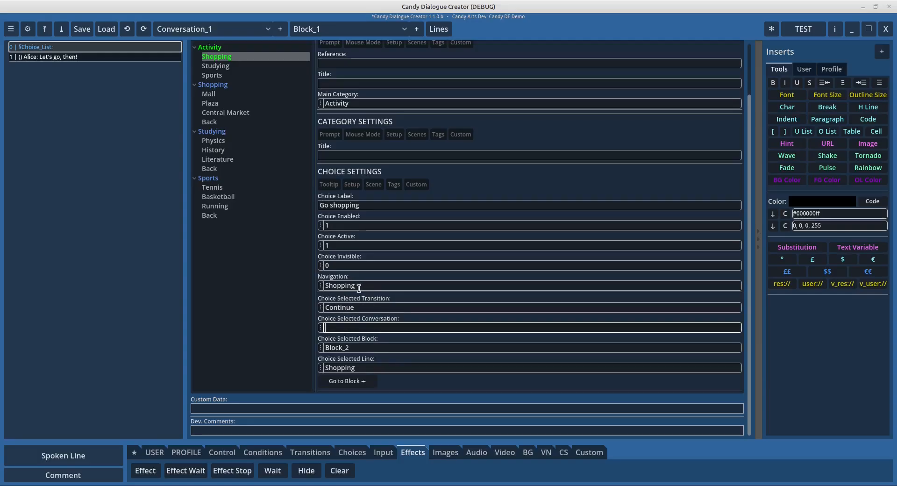
{"action": "key", "text": "Tab"}
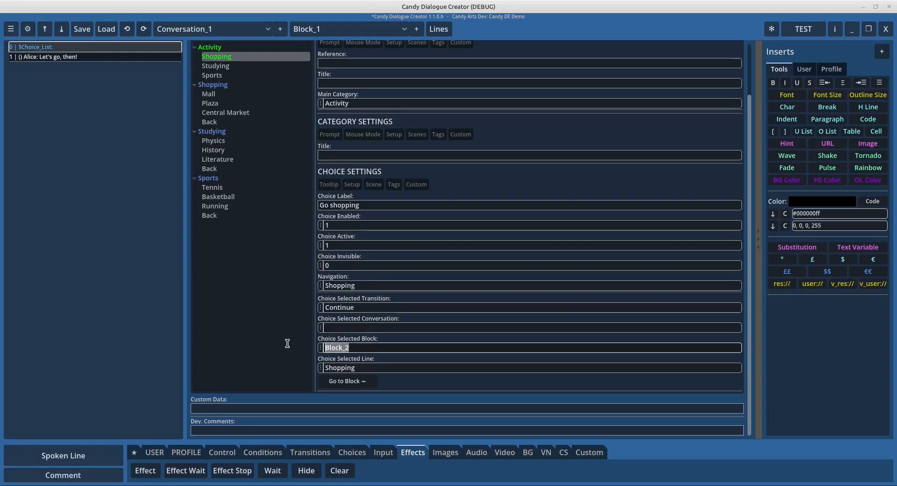
{"action": "key", "text": "BackSpace"}
{"action": "key", "text": "Tab"}
{"action": "key", "text": "BackSpace"}
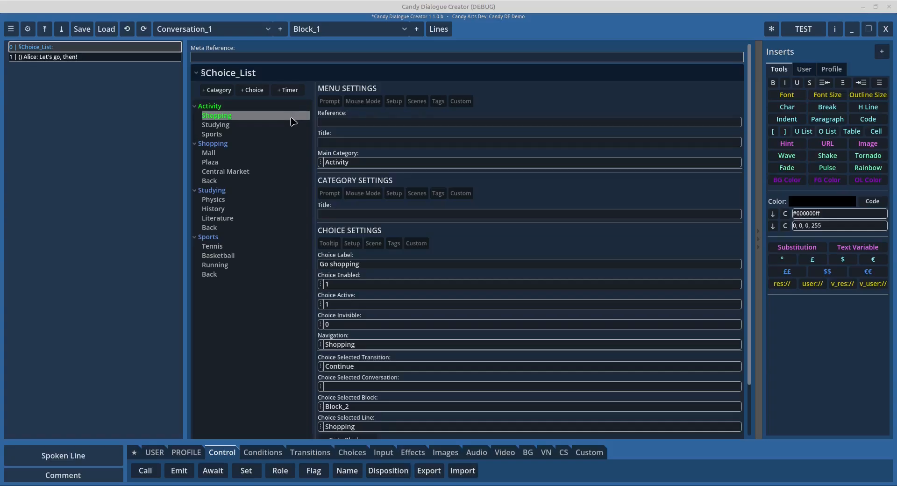
Add timer T1 to the Choice_List with countdown time 5 and countdown loops 1
{"action": "left_click", "coordinate": [288, 91]}
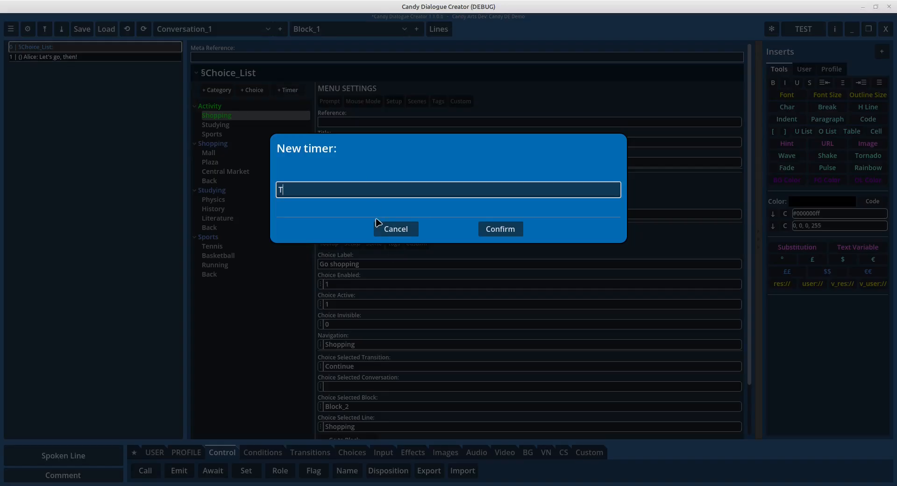
{"action": "left_click", "coordinate": [493, 230]}
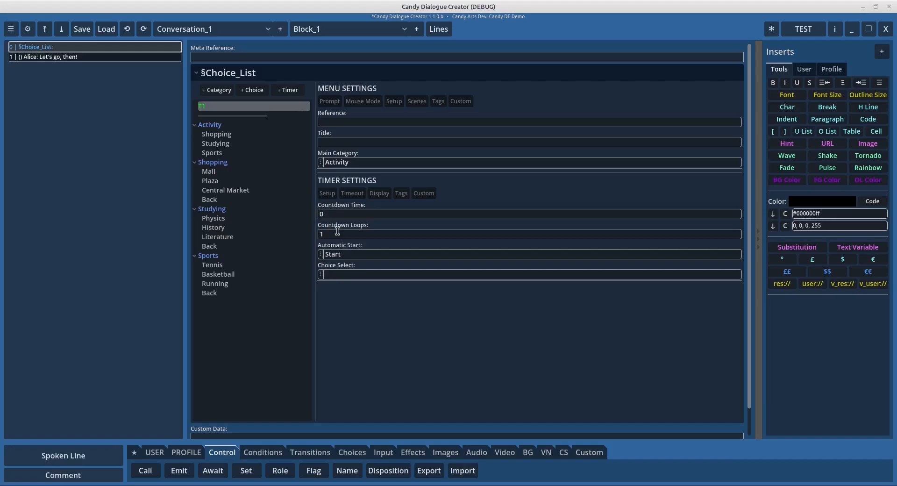
{"action": "mouse_move", "coordinate": [351, 227]}
{"action": "left_click", "coordinate": [327, 213]}
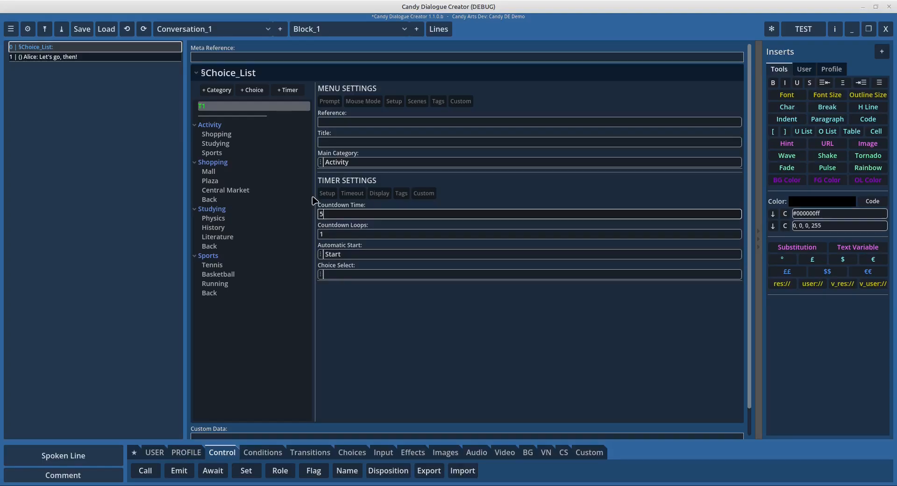
{"action": "left_click_drag", "start_coordinate": [322, 214], "coordinate": [342, 212]}
{"action": "key", "text": "BackSpace"}
{"action": "left_click", "coordinate": [329, 234]}
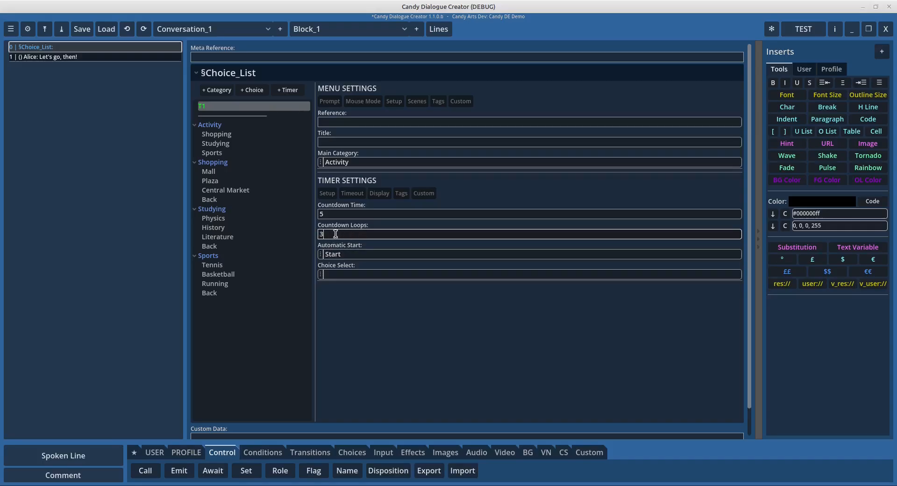
{"action": "left_click_drag", "start_coordinate": [325, 237], "coordinate": [305, 233]}
{"action": "left_click_drag", "start_coordinate": [331, 235], "coordinate": [305, 237]}
Switch T1's Automatic Start to Hold, then back to Start
{"action": "left_click", "coordinate": [324, 254]}
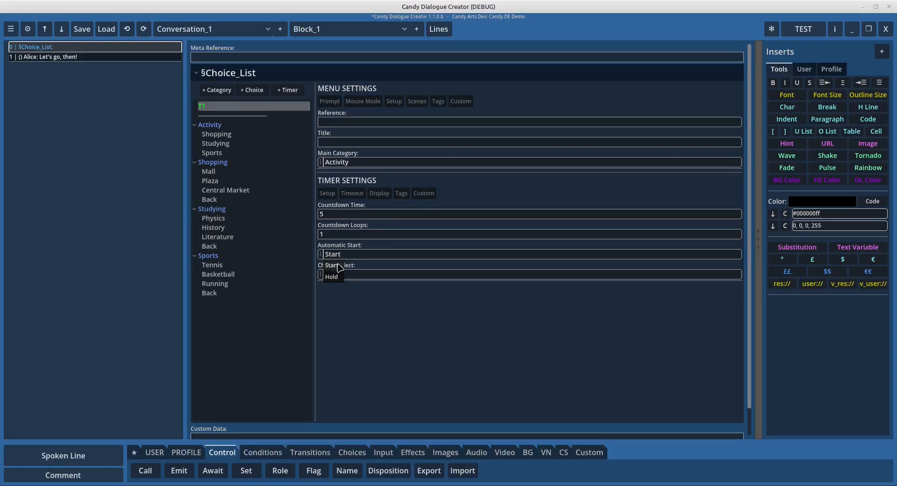
{"action": "left_click", "coordinate": [333, 277]}
{"action": "left_click", "coordinate": [321, 254]}
{"action": "left_click", "coordinate": [333, 266]}
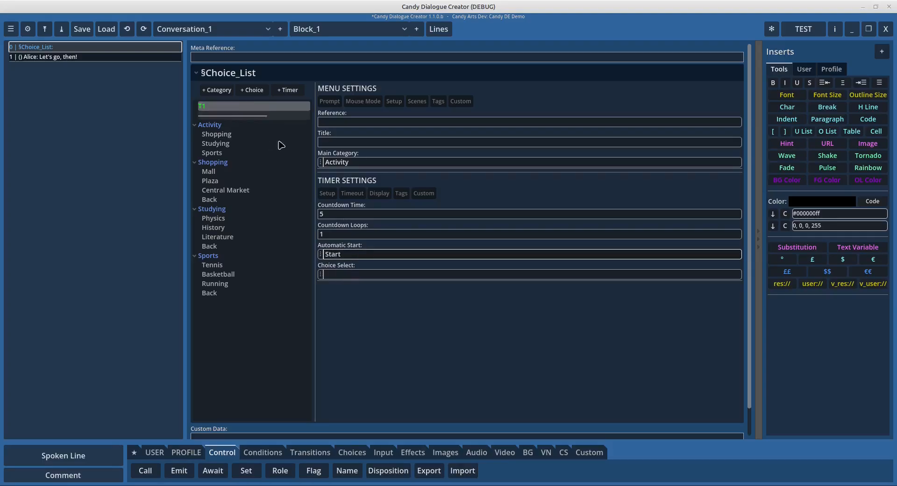
Set T1's Choice Select to Activity, Studying
{"action": "left_click", "coordinate": [346, 276]}
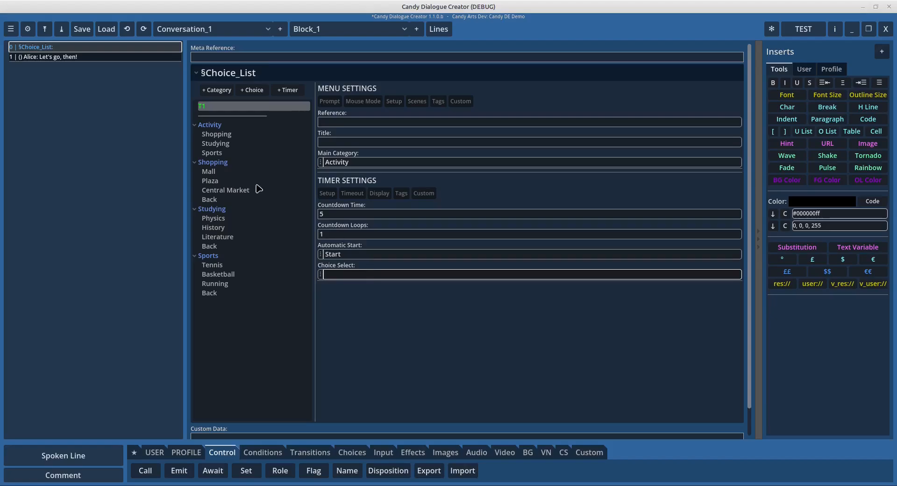
{"action": "left_click", "coordinate": [321, 275]}
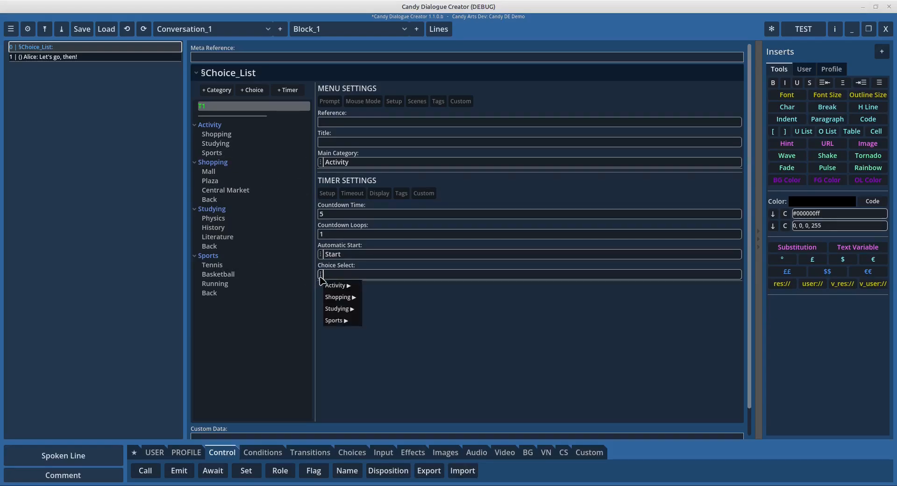
{"action": "mouse_move", "coordinate": [330, 286]}
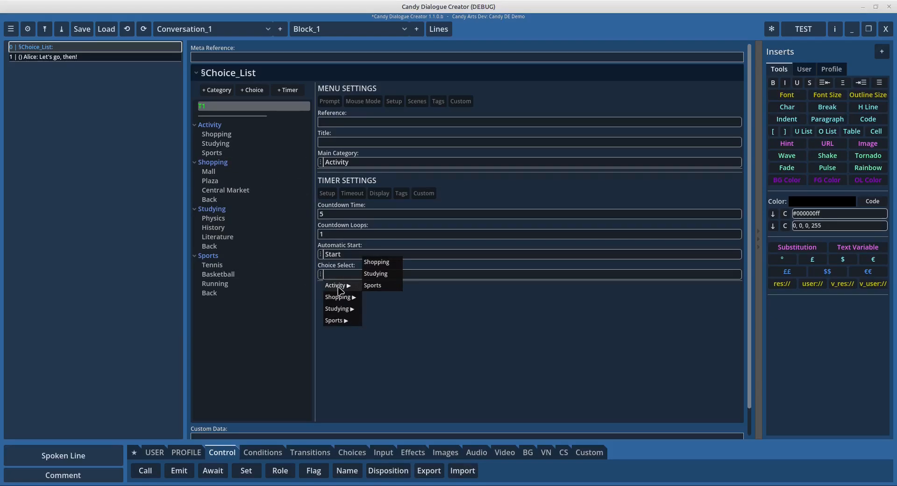
{"action": "mouse_move", "coordinate": [342, 312]}
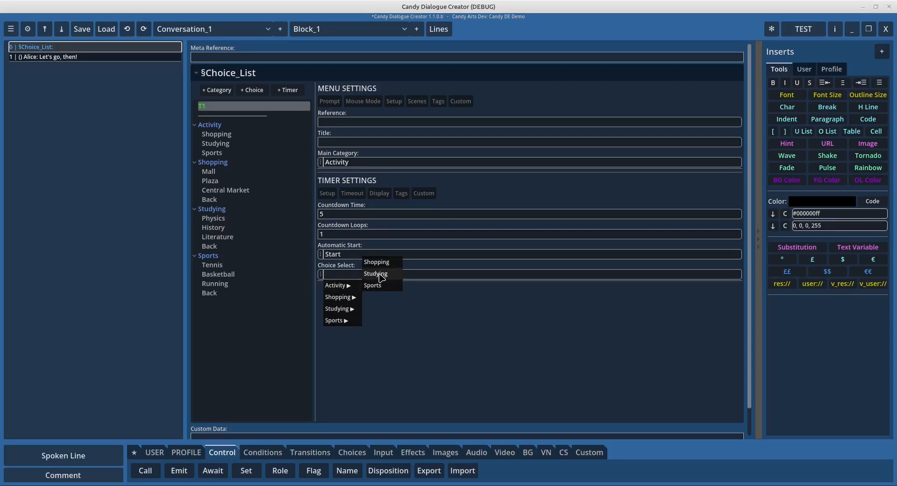
{"action": "left_click", "coordinate": [379, 274]}
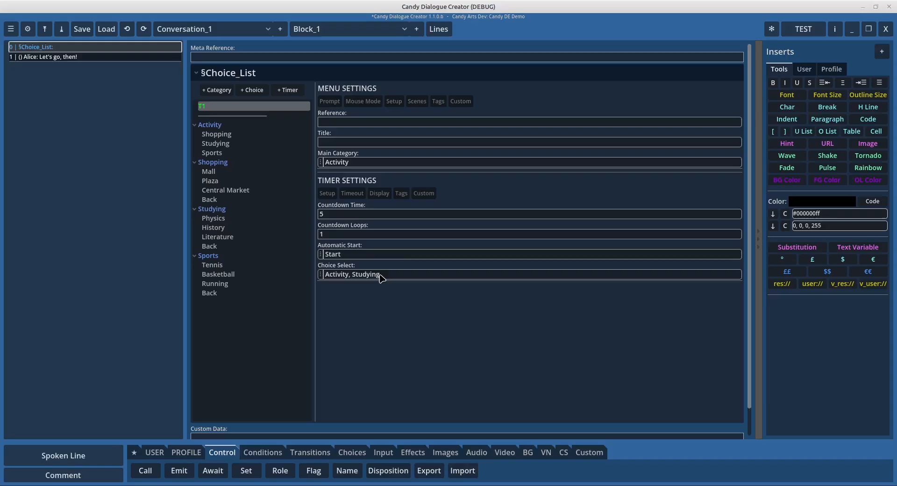
Highlight the Activity and Studying words in the Choice Select value to review it
{"action": "left_click_drag", "start_coordinate": [380, 277], "coordinate": [321, 275]}
{"action": "left_click", "coordinate": [383, 274]}
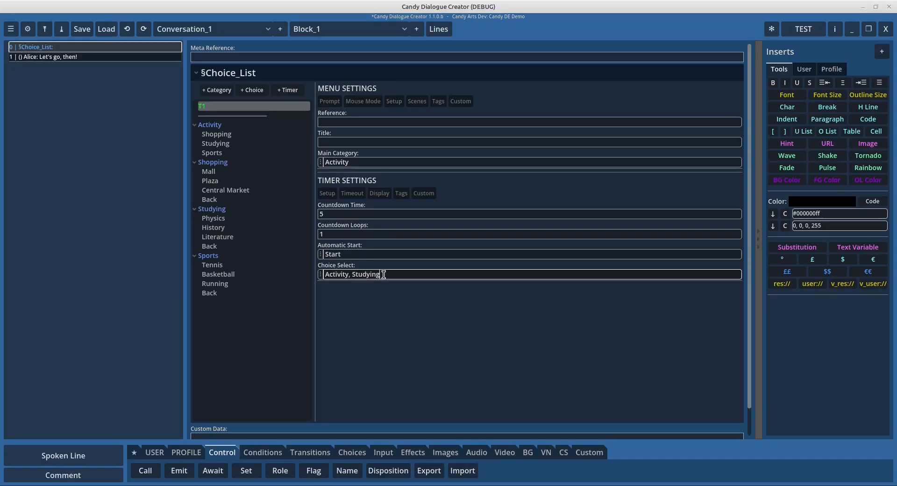
{"action": "left_click_drag", "start_coordinate": [324, 275], "coordinate": [386, 274]}
{"action": "left_click", "coordinate": [389, 275]}
{"action": "left_click_drag", "start_coordinate": [324, 274], "coordinate": [349, 275]}
{"action": "left_click", "coordinate": [350, 275]}
{"action": "left_click_drag", "start_coordinate": [353, 275], "coordinate": [386, 275]}
{"action": "left_click", "coordinate": [380, 310]}
Export, run the Godot scene, let timer T1 pick Study, then close the game
{"action": "left_click", "coordinate": [798, 31]}
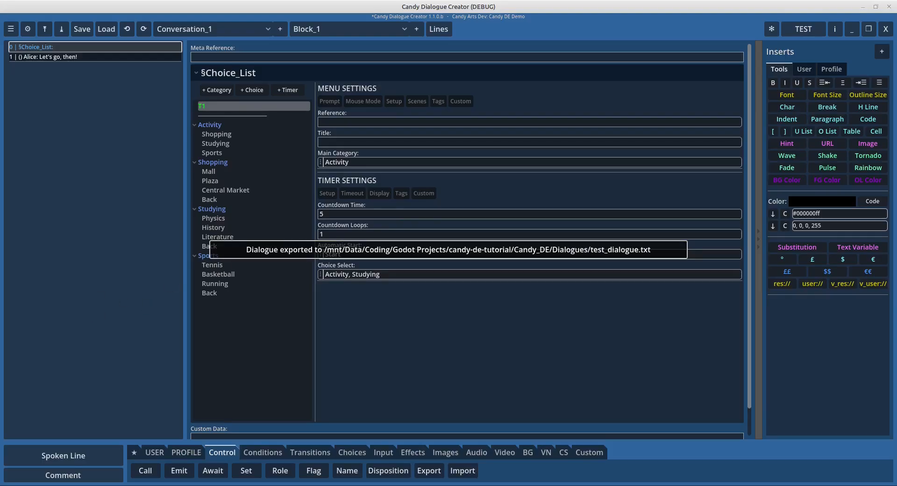
{"action": "key", "text": "alt+Tab"}
{"action": "left_click", "coordinate": [820, 22]}
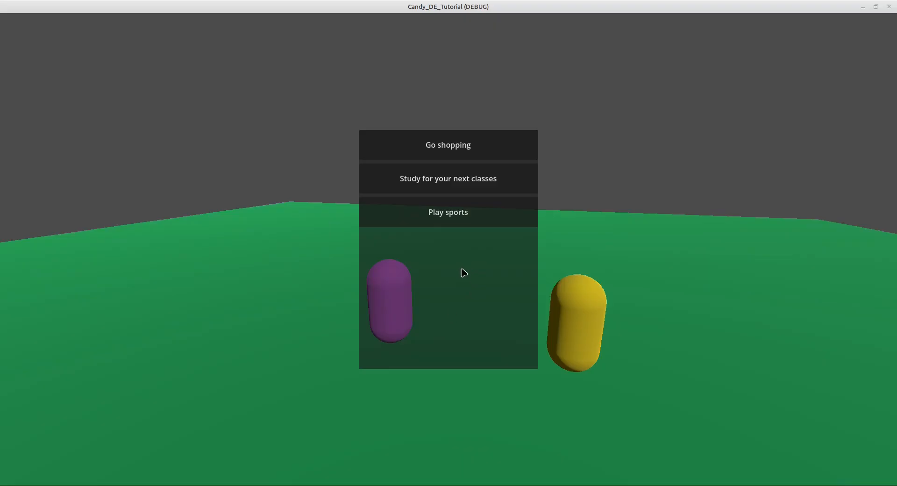
{"action": "key", "text": "2"}
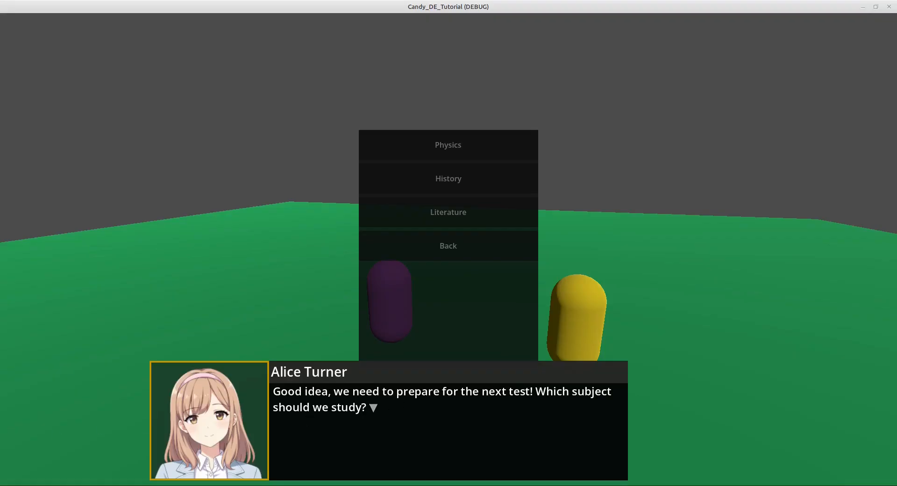
{"action": "key", "text": "Escape"}
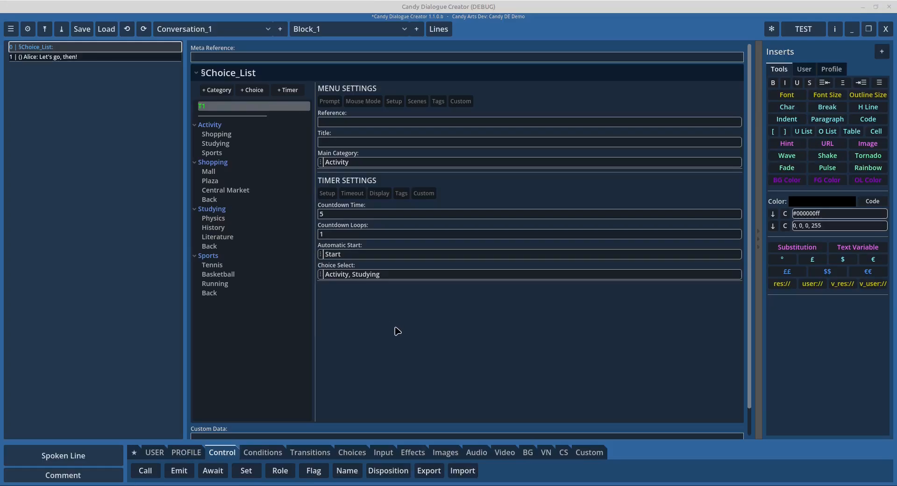
Open T1's Timeout settings and type 'Bloc' into the Timeout Block field to target Block_3
{"action": "left_click", "coordinate": [352, 195]}
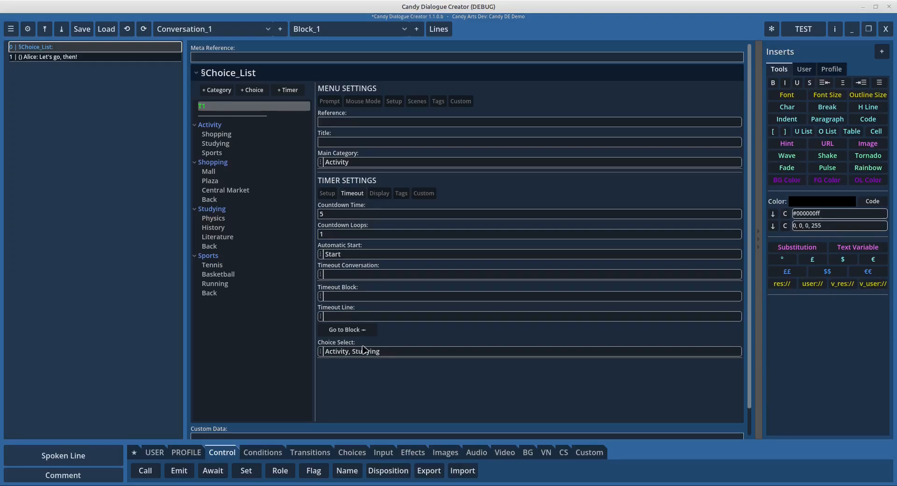
{"action": "left_click", "coordinate": [218, 134]}
{"action": "scroll", "coordinate": [368, 346], "scroll_direction": "down", "scroll_amount": 3}
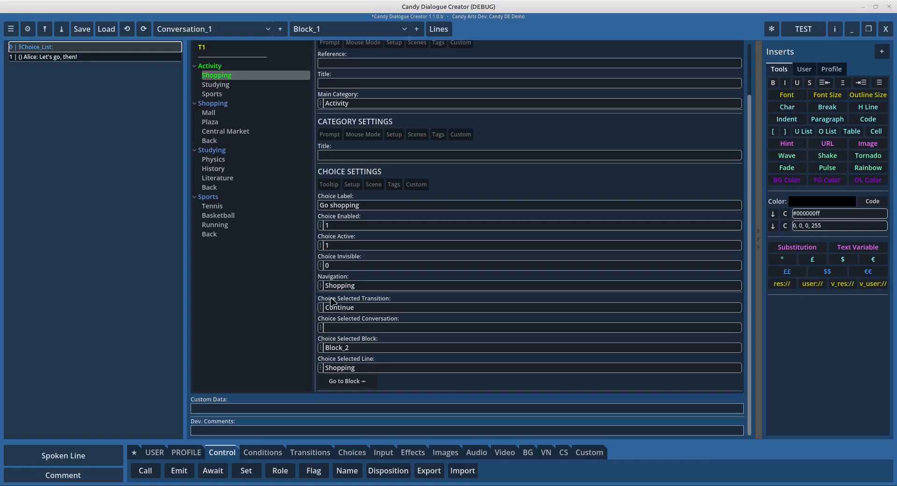
{"action": "left_click", "coordinate": [201, 47]}
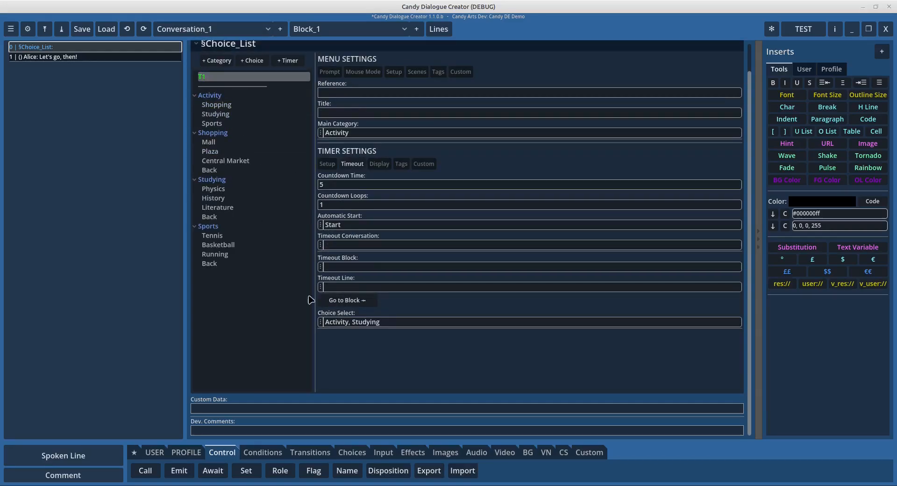
{"action": "left_click", "coordinate": [336, 245]}
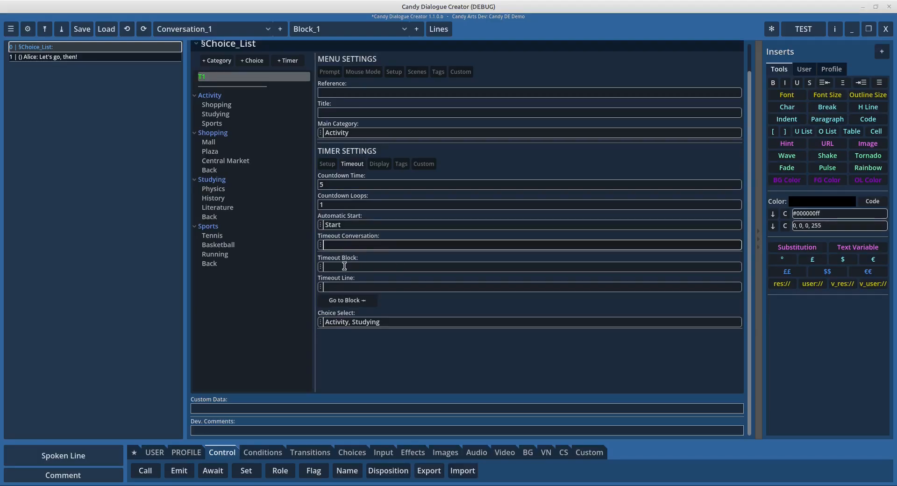
{"action": "left_click", "coordinate": [326, 266]}
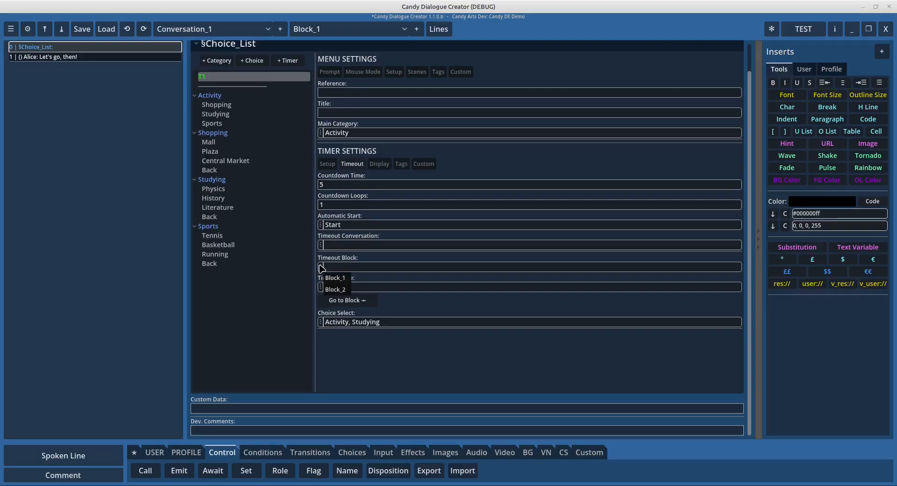
{"action": "type", "text": "Block_3"}
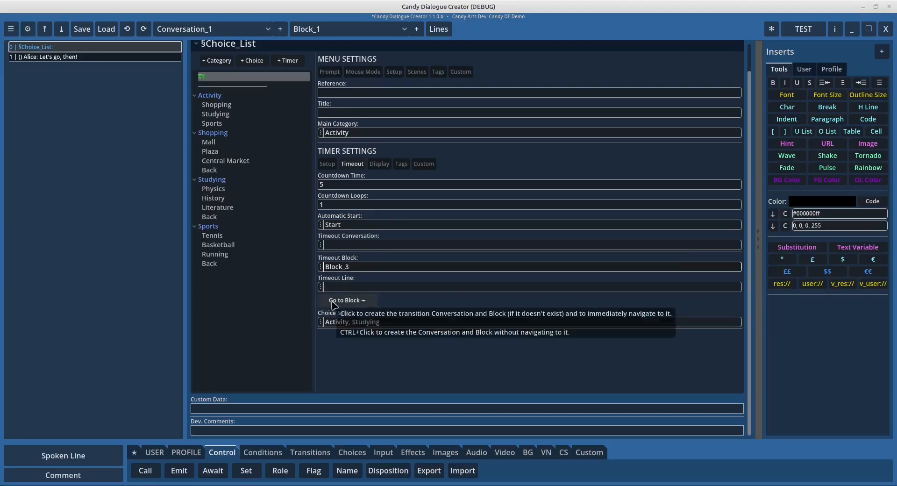
Jump to Block_3 to check Alice's line, then return to Block_1's T1 timer settings
{"action": "left_click", "coordinate": [332, 300]}
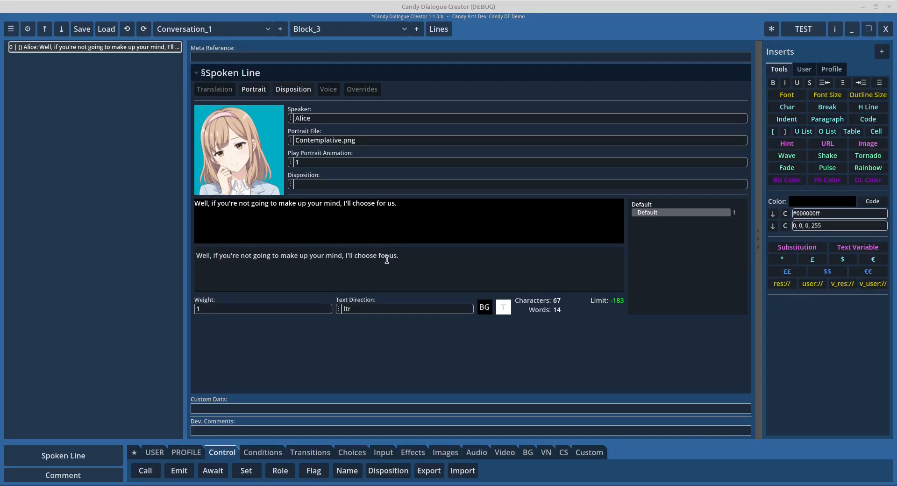
{"action": "left_click", "coordinate": [318, 29]}
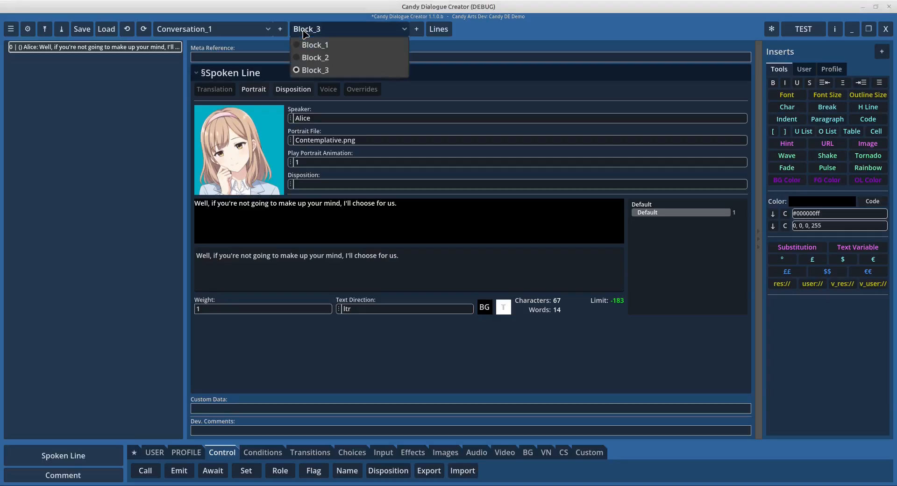
{"action": "left_click", "coordinate": [306, 41]}
{"action": "left_click", "coordinate": [69, 48]}
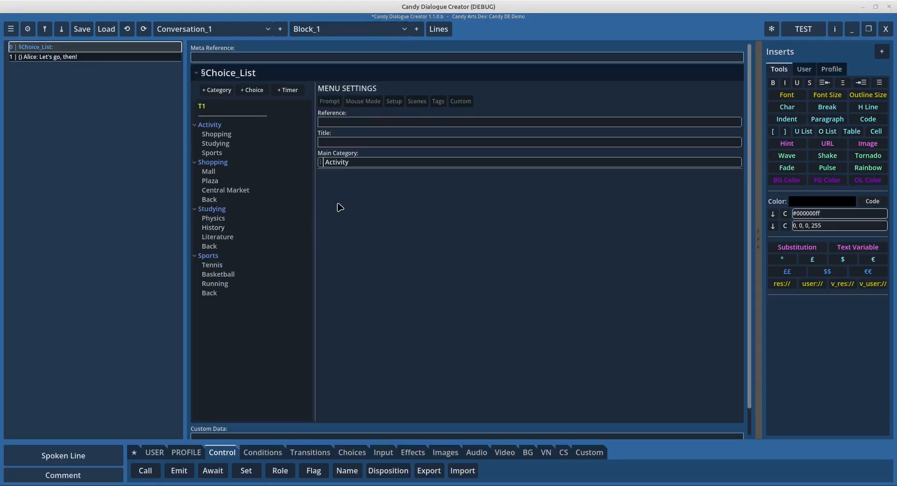
{"action": "left_click", "coordinate": [204, 107]}
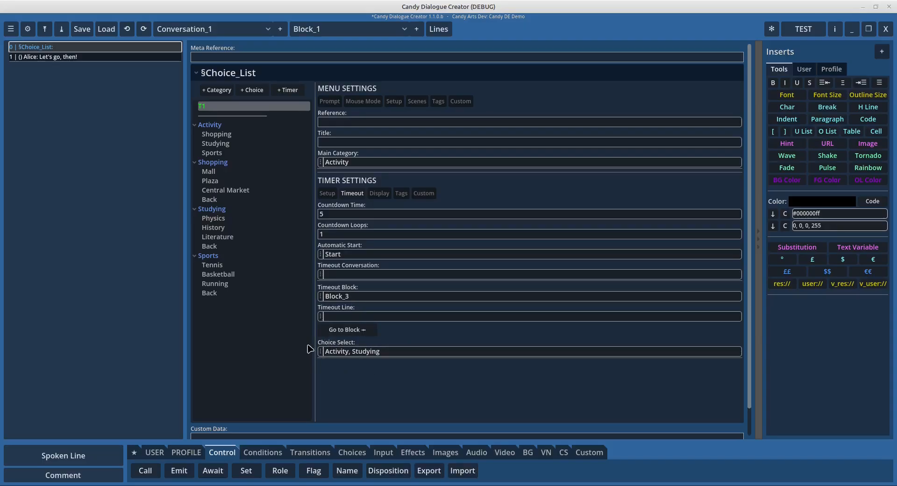
Set T1's Choice Select to Activity, Shopping and export the dialogue
{"action": "left_click", "coordinate": [320, 351]}
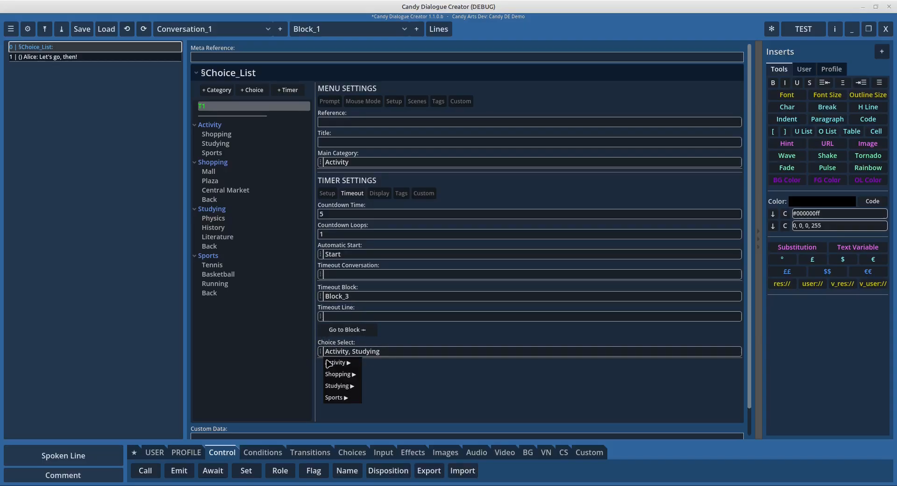
{"action": "mouse_move", "coordinate": [351, 363]}
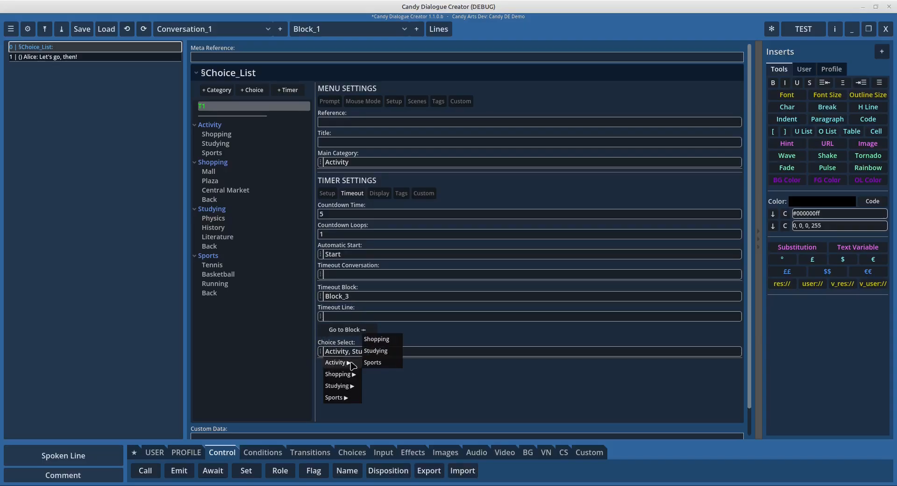
{"action": "left_click", "coordinate": [377, 340]}
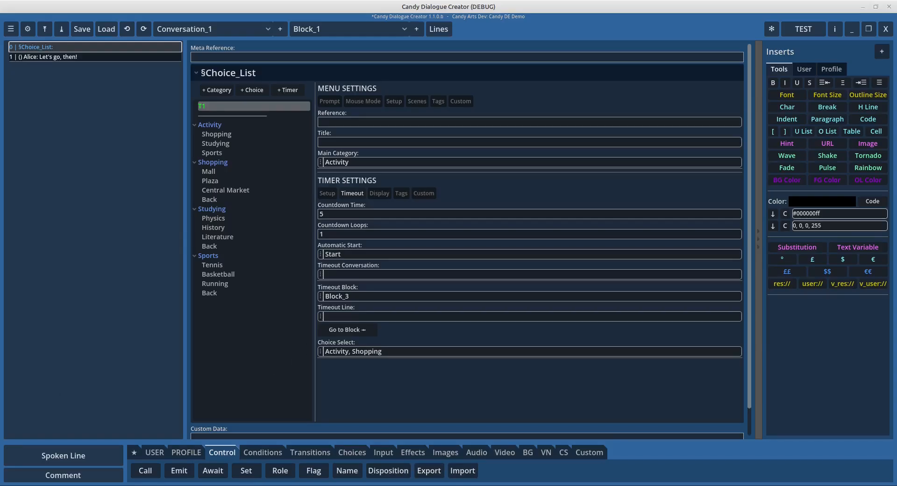
{"action": "left_click", "coordinate": [798, 34]}
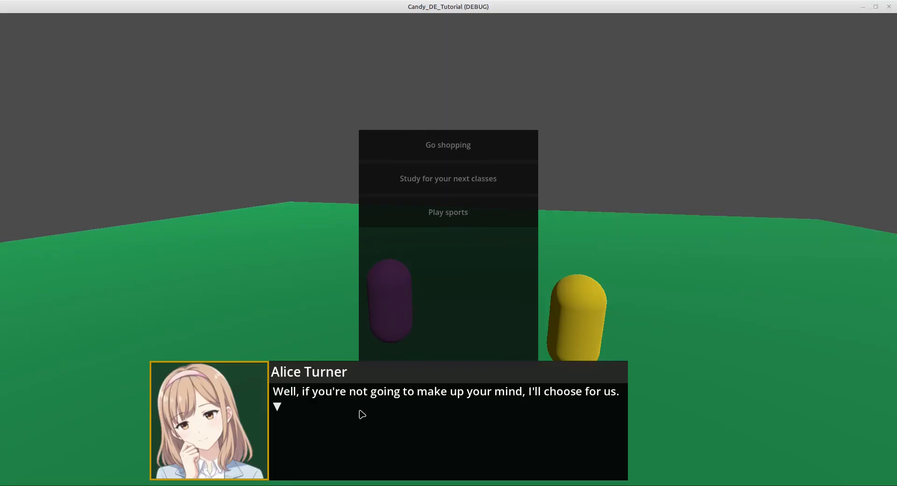
Let the timer take shopping, go Back, pick Go shopping to see Mall, Plaza, Central Market, then close
{"action": "key", "text": "Return"}
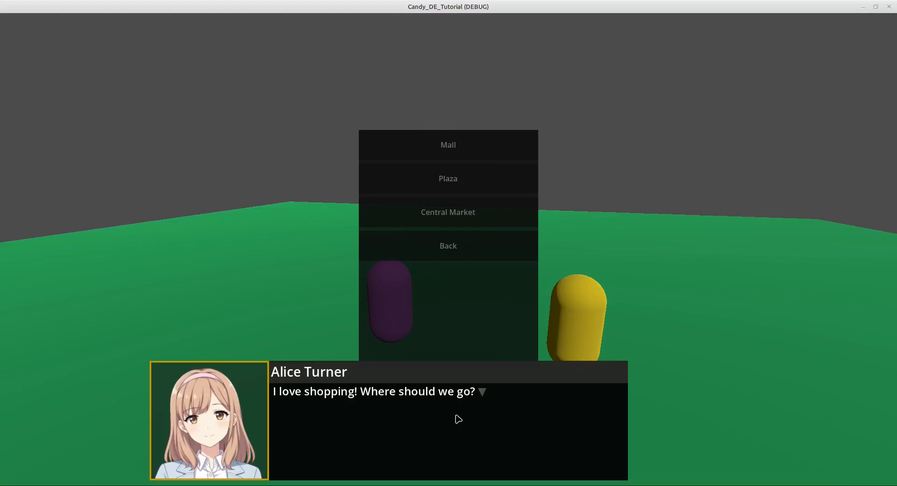
{"action": "left_click", "coordinate": [417, 404]}
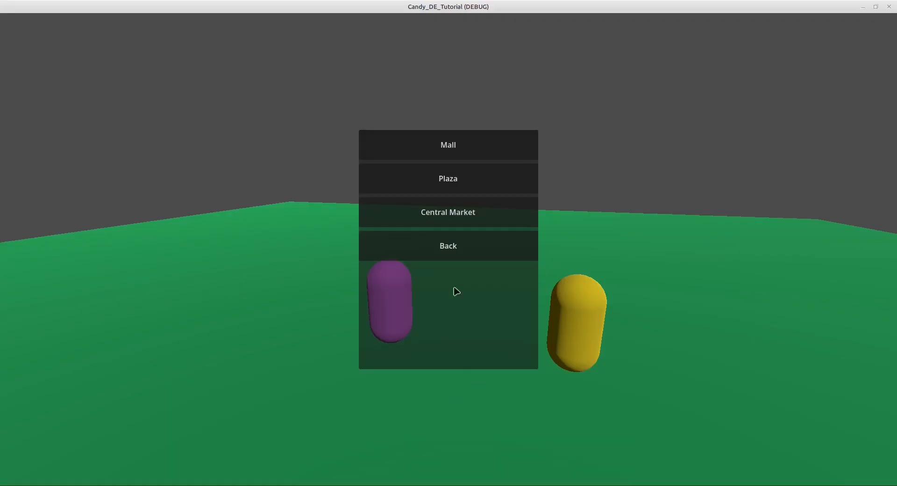
{"action": "left_click", "coordinate": [443, 250]}
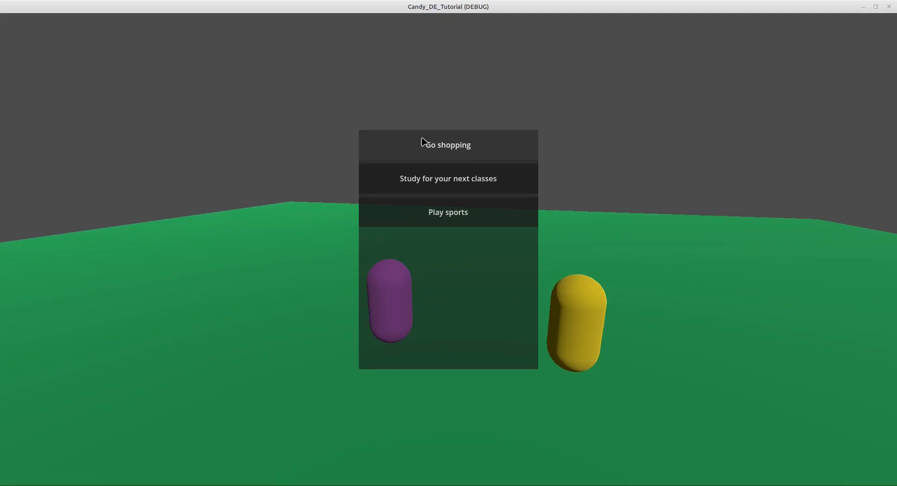
{"action": "left_click", "coordinate": [450, 150]}
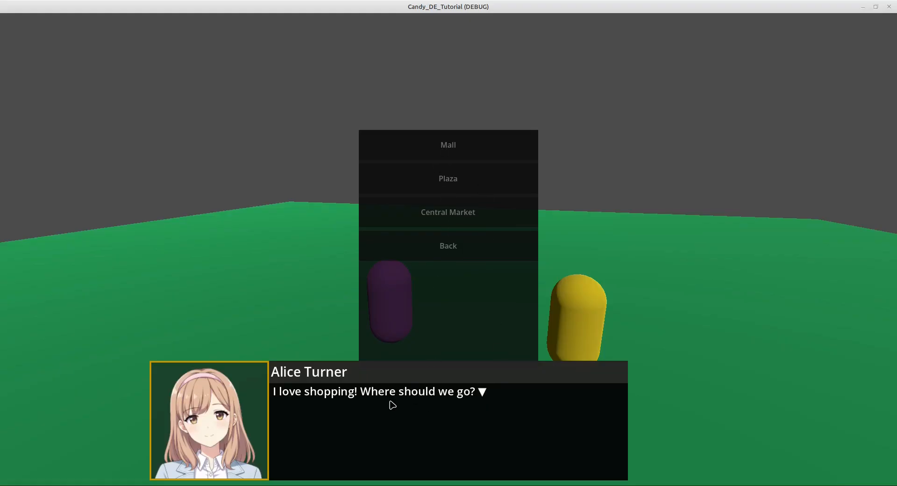
{"action": "left_click", "coordinate": [889, 7]}
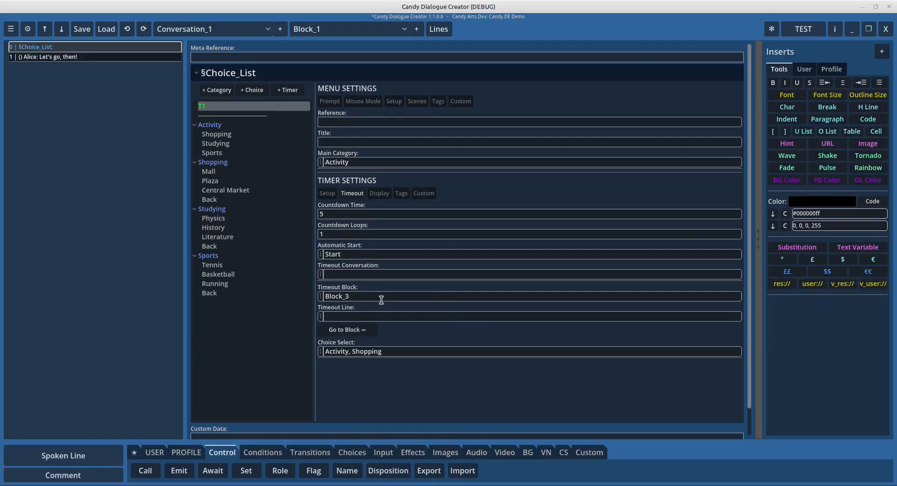
Delete the 'Activity, Shopping' Choice Select value from timer T1
{"action": "left_click", "coordinate": [355, 275]}
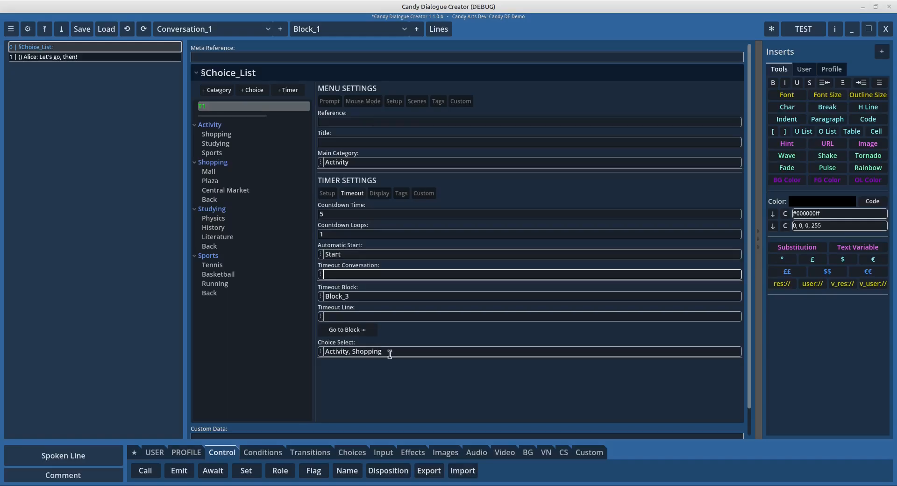
{"action": "left_click_drag", "start_coordinate": [390, 351], "coordinate": [292, 353]}
{"action": "key", "text": "BackSpace"}
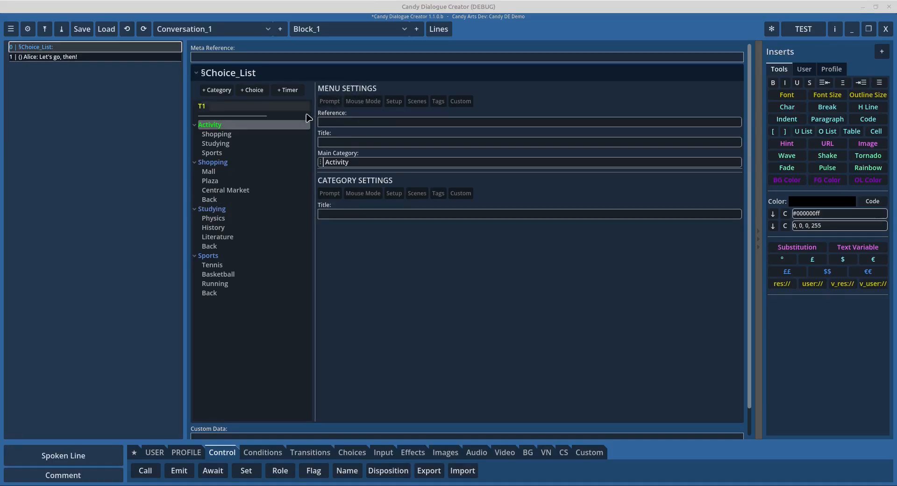
Set the Choice_List reference to 'Activity with Alice' and add a Prompt setting to the menu
{"action": "left_click", "coordinate": [333, 122]}
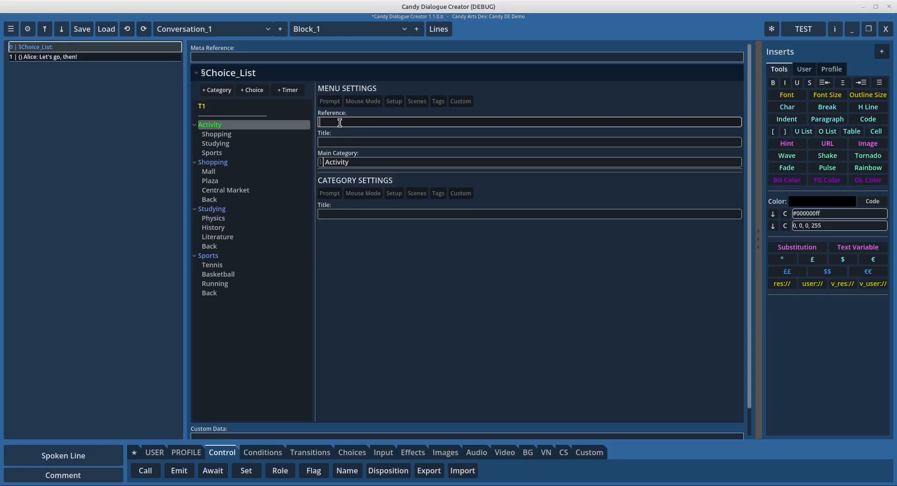
{"action": "type", "text": "Activity with Alice"}
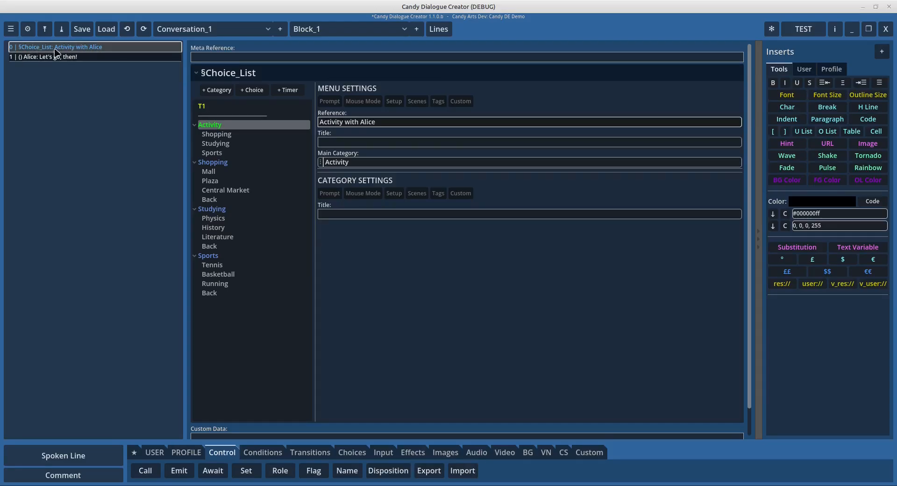
{"action": "left_click", "coordinate": [348, 143]}
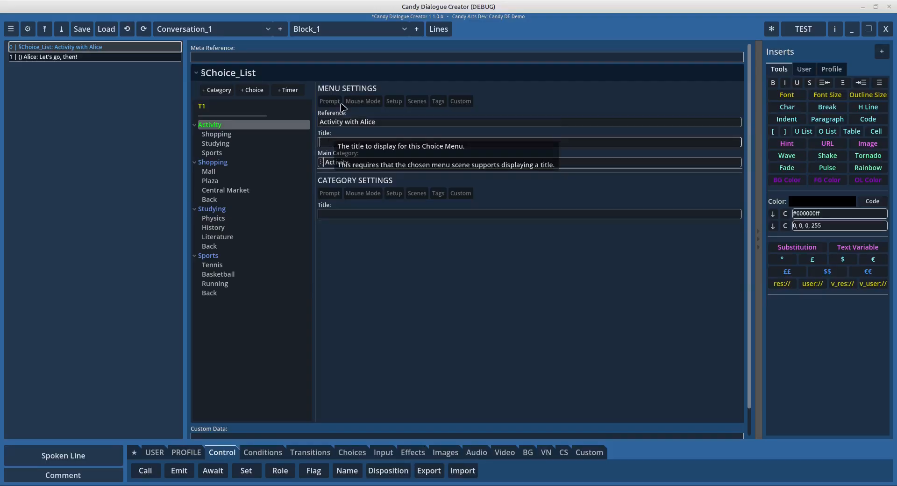
{"action": "left_click", "coordinate": [331, 214]}
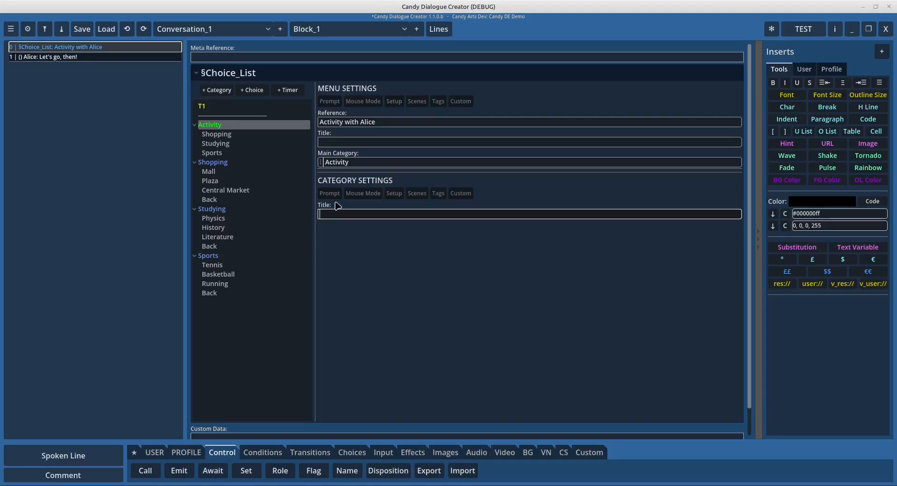
{"action": "left_click", "coordinate": [330, 102]}
Add an empty Prompt setting to the Activity category settings
{"action": "left_click", "coordinate": [329, 215]}
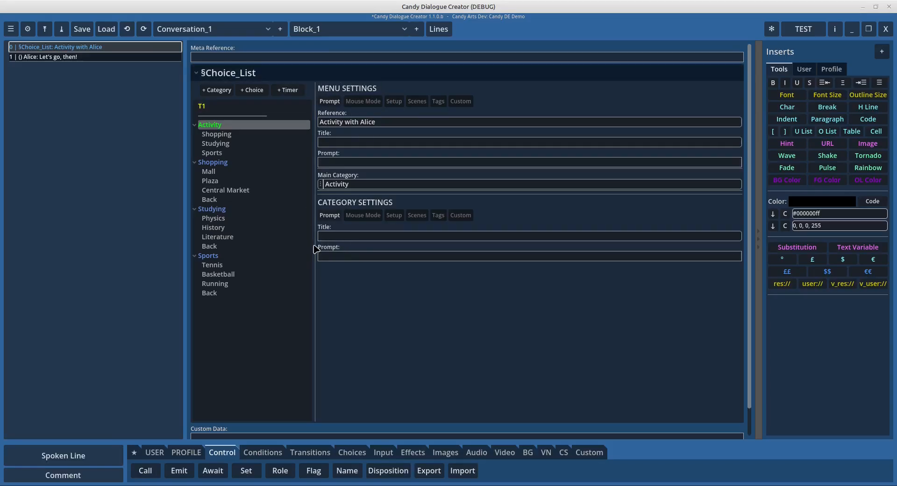
{"action": "left_click", "coordinate": [334, 256]}
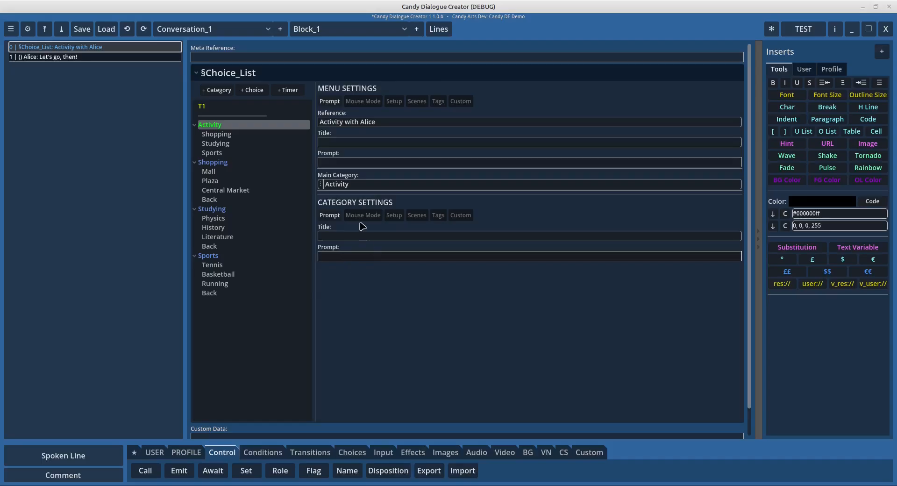
Add Mouse Mode to the menu (Visible) and Activity category (Default), then switch to Godot
{"action": "left_click", "coordinate": [369, 102]}
{"action": "left_click", "coordinate": [367, 238]}
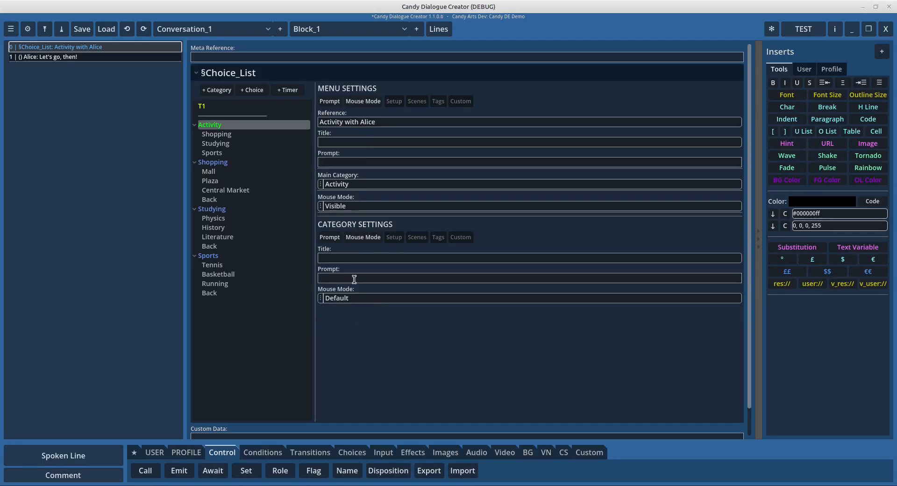
{"action": "key", "text": "alt+Tab"}
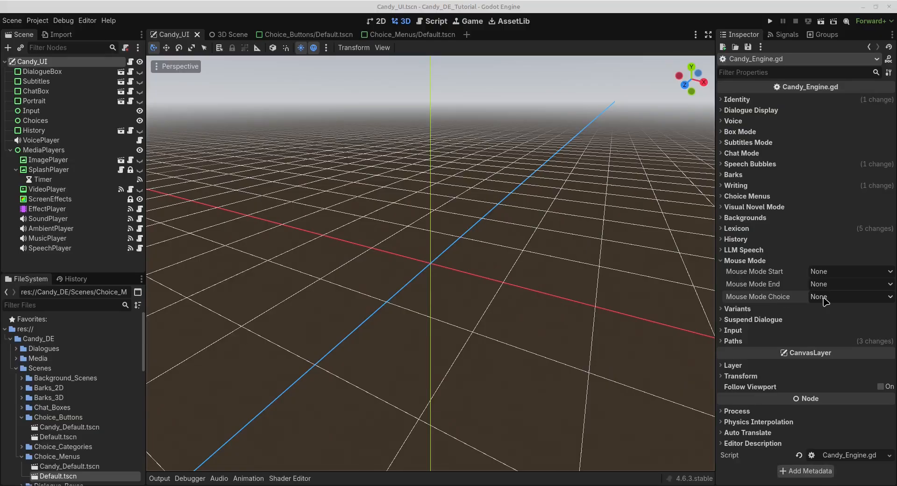
Set Mouse Mode Start to Hidden and Mouse Mode Choice to Visible, then run the 3D test scene
{"action": "left_click", "coordinate": [827, 272]}
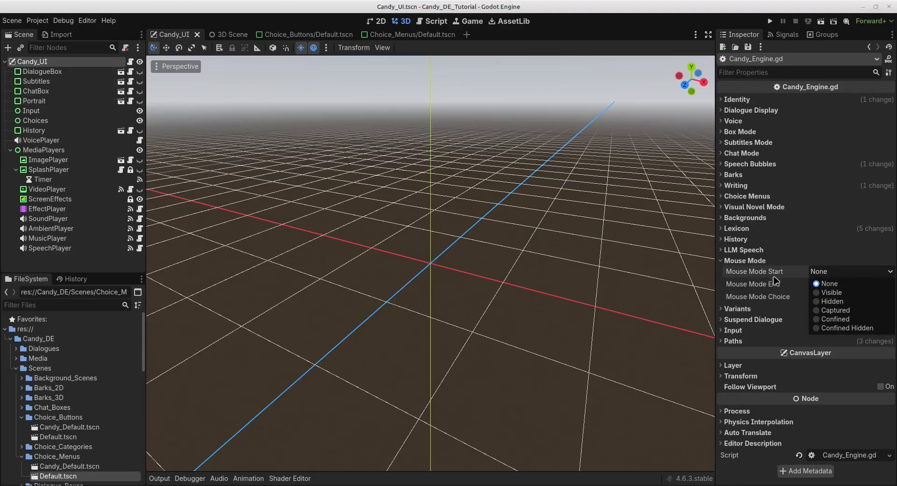
{"action": "left_click", "coordinate": [822, 302]}
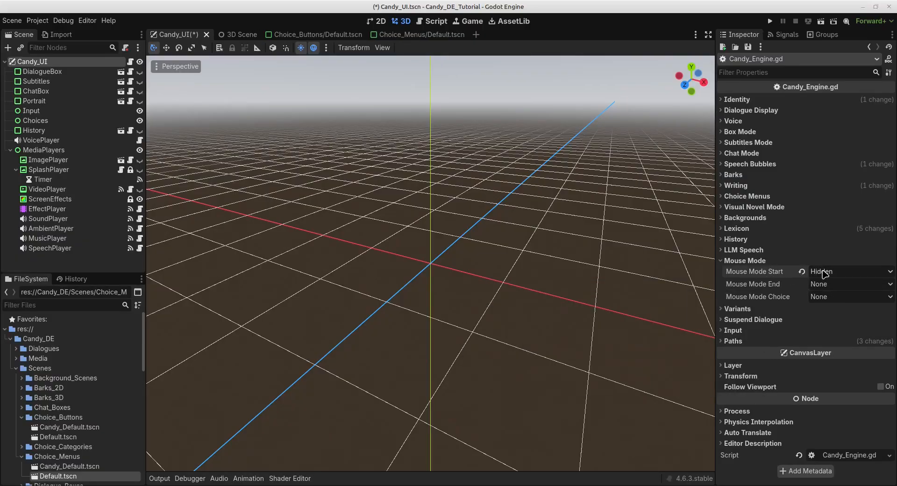
{"action": "left_click", "coordinate": [825, 299]}
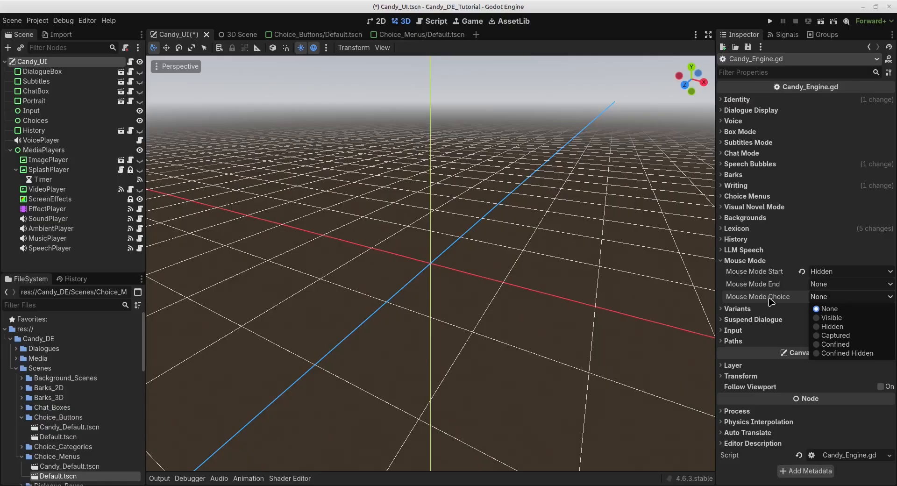
{"action": "left_click", "coordinate": [826, 320]}
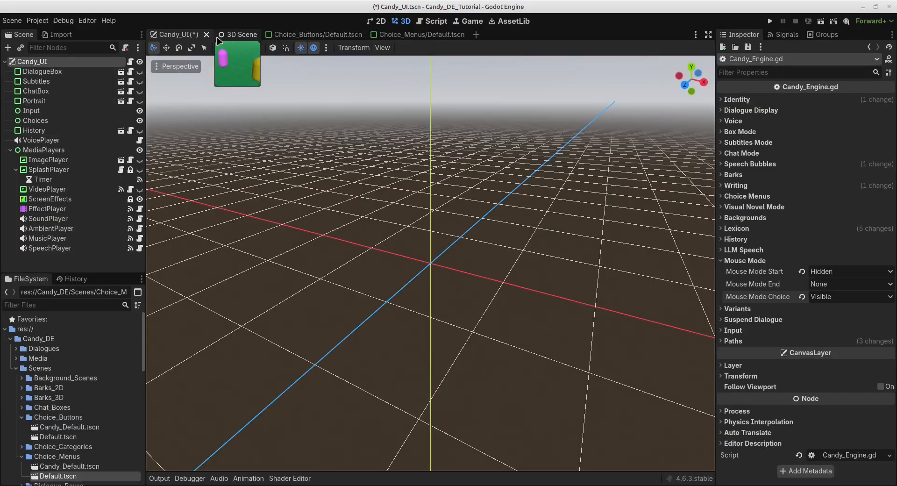
{"action": "left_click", "coordinate": [231, 39]}
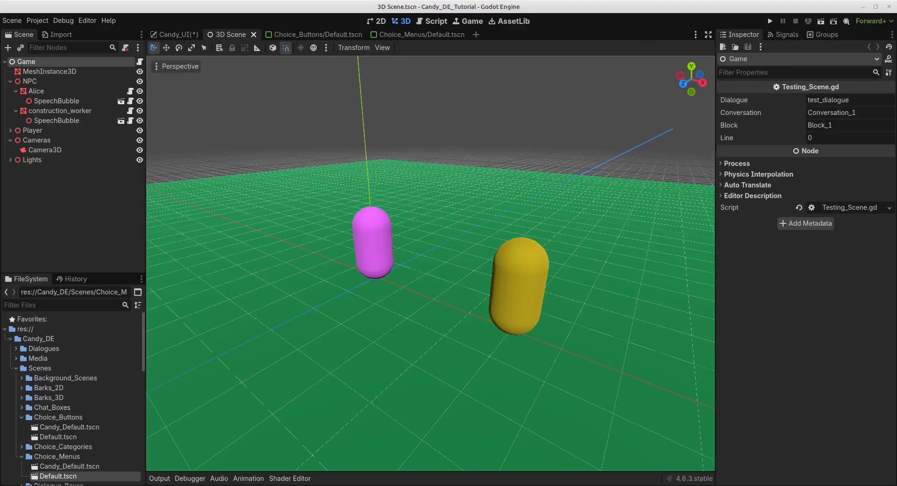
{"action": "key", "text": "F5"}
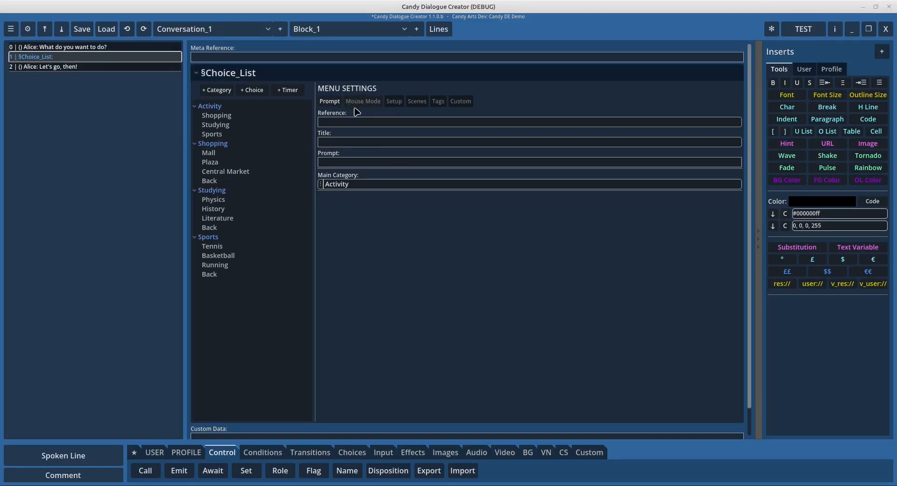
Add a Mouse Mode setting with value Default to the Choice_List menu, then return to Godot
{"action": "left_click", "coordinate": [366, 102]}
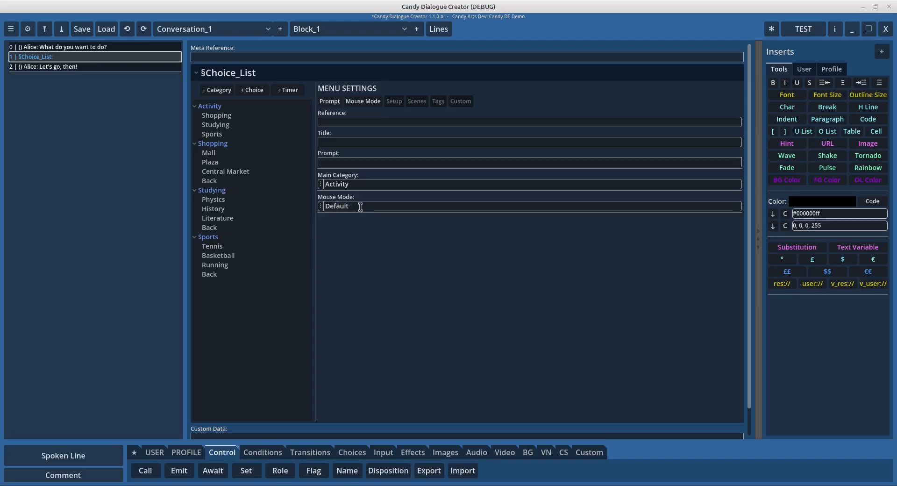
{"action": "double_click", "coordinate": [334, 206]}
{"action": "left_click", "coordinate": [357, 206]}
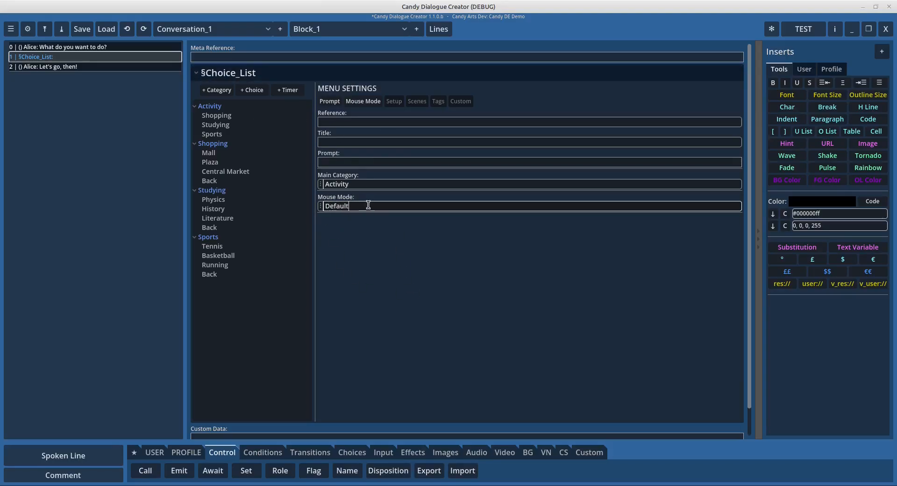
{"action": "left_click_drag", "start_coordinate": [353, 209], "coordinate": [313, 208]}
{"action": "left_click", "coordinate": [357, 209]}
{"action": "mouse_move", "coordinate": [408, 484]}
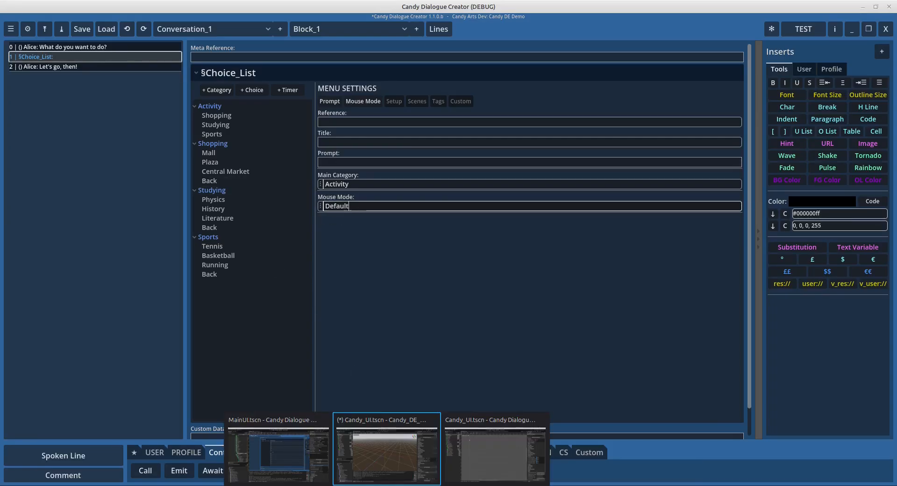
{"action": "left_click", "coordinate": [391, 463]}
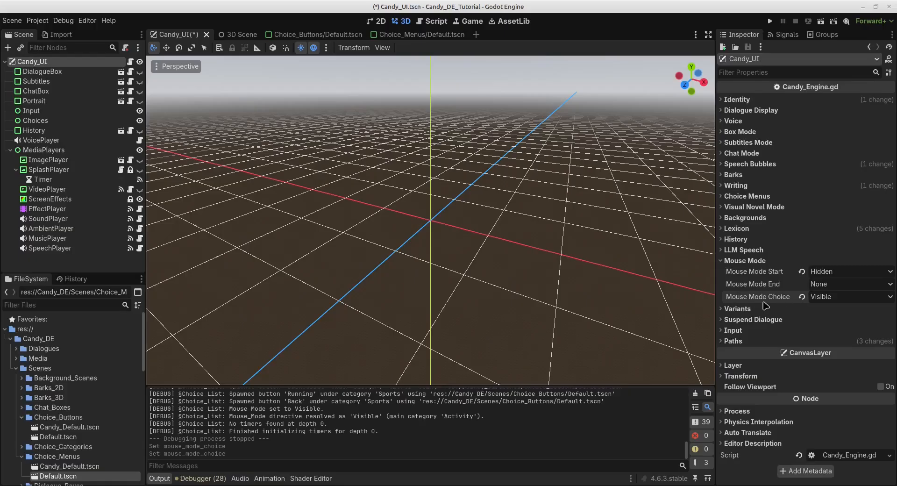
Change Candy_Engine.gd's Mouse Mode Choice to Hidden and go back to Candy Dialogue Creator
{"action": "left_click", "coordinate": [825, 301]}
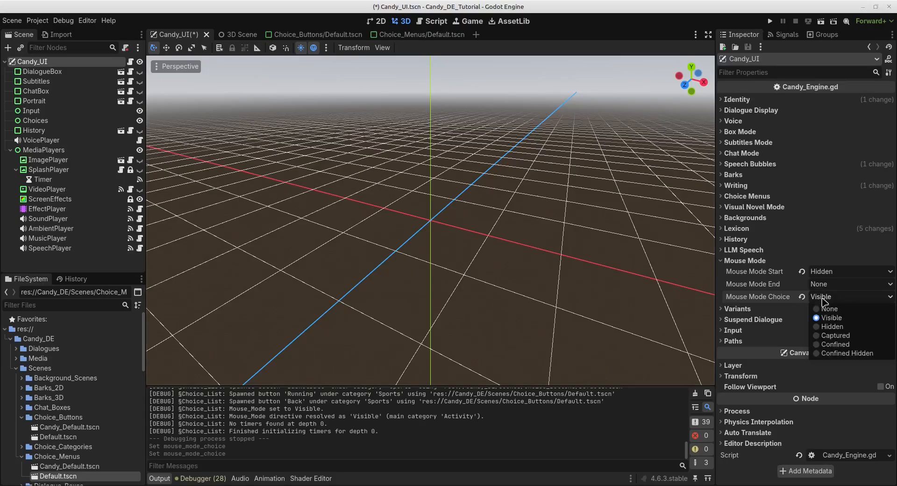
{"action": "left_click", "coordinate": [836, 327]}
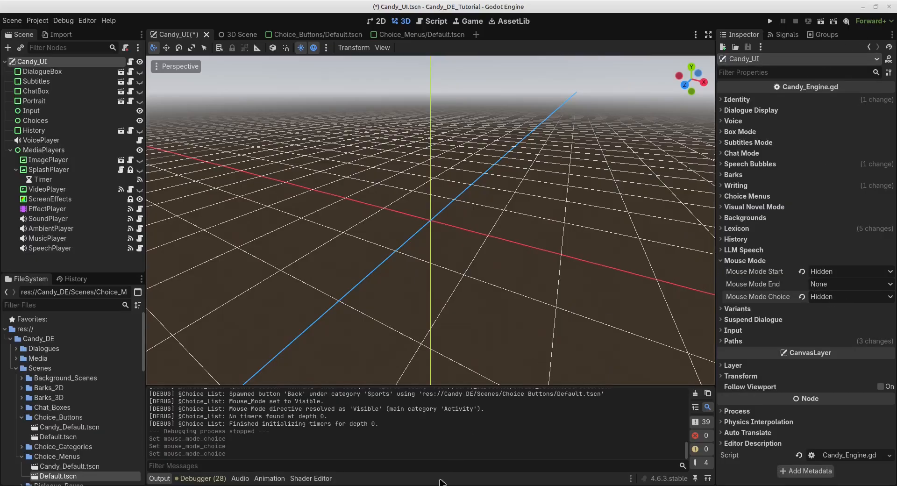
{"action": "left_click", "coordinate": [405, 485]}
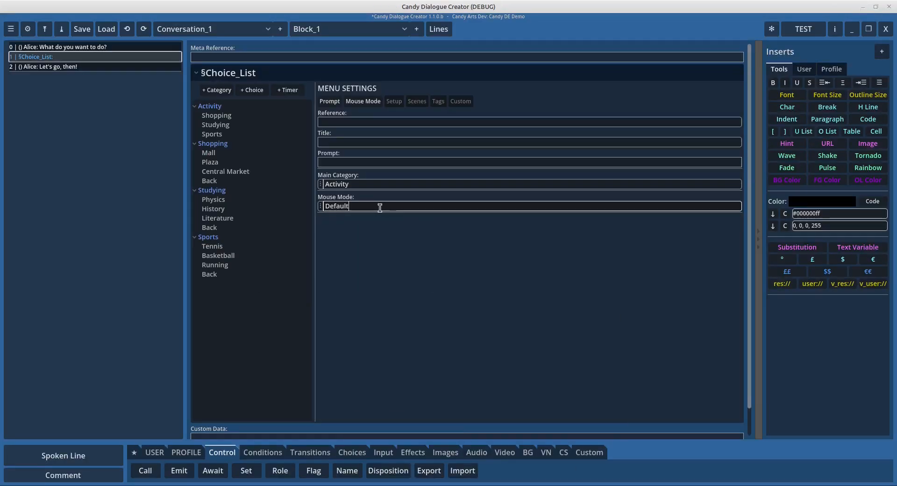
Set the Choice_List Mouse Mode to Visible, export test_dialogue.txt, and open Godot's 3D Scene
{"action": "left_click", "coordinate": [323, 206]}
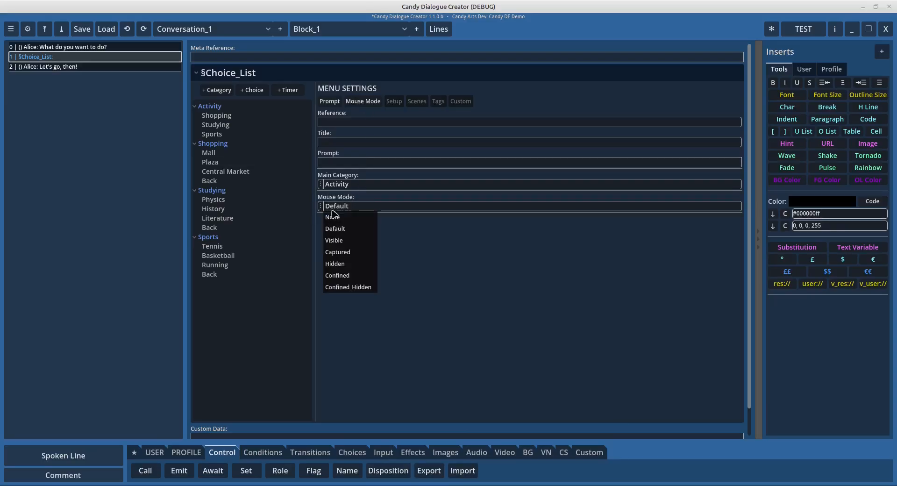
{"action": "left_click", "coordinate": [371, 240]}
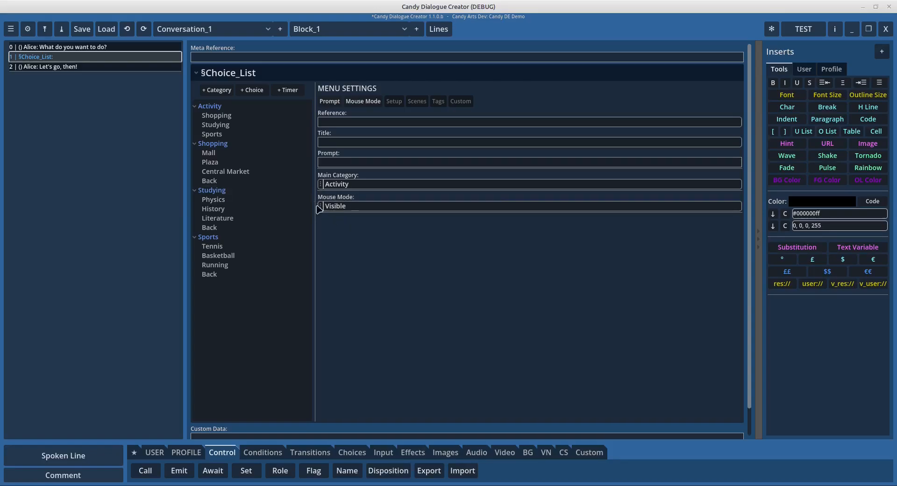
{"action": "left_click", "coordinate": [802, 31]}
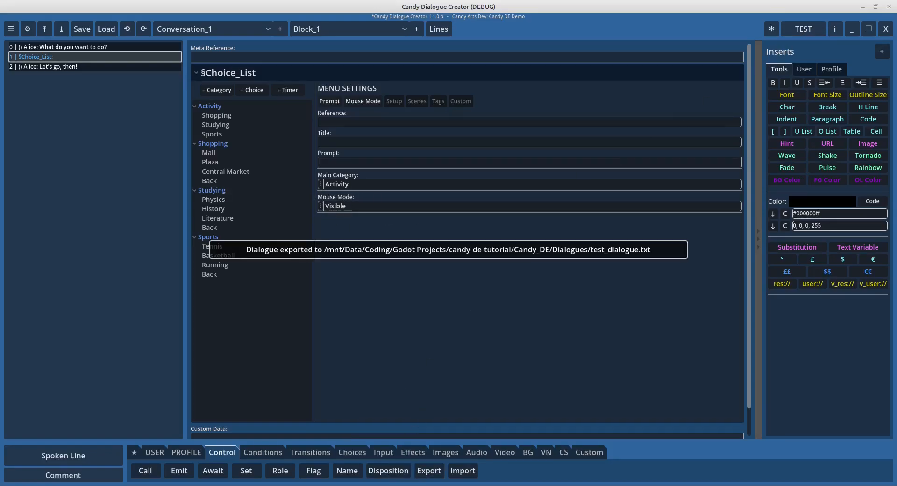
{"action": "mouse_move", "coordinate": [387, 485]}
{"action": "left_click", "coordinate": [403, 464]}
{"action": "left_click", "coordinate": [238, 34]}
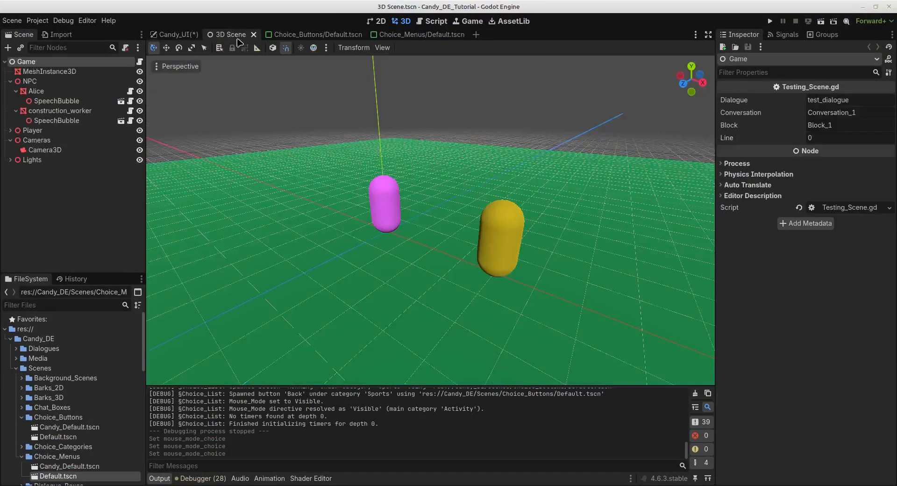
Run the current 3D test scene, which plays test_dialogue from Conversation_1, Block_1
{"action": "left_click", "coordinate": [821, 21]}
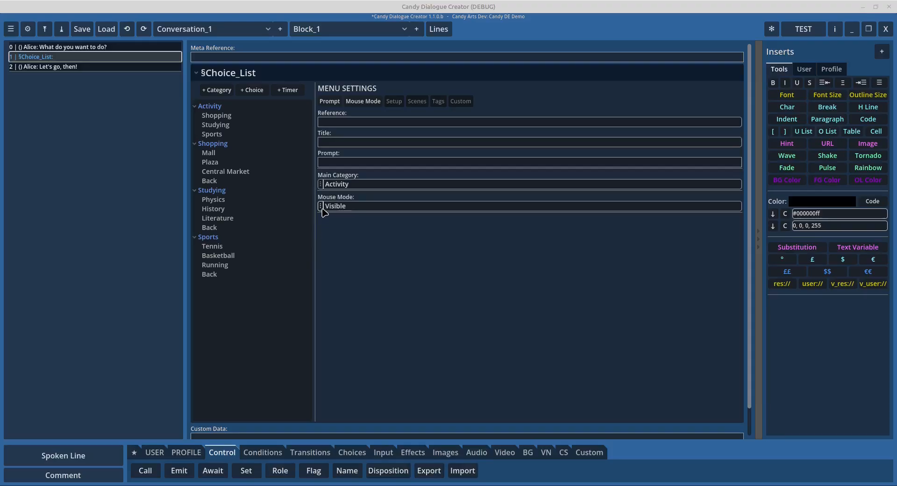
Change the Choice_List menu's Mouse Mode to Default, then bring up Godot's Candy_UI mouse settings
{"action": "left_click", "coordinate": [323, 209]}
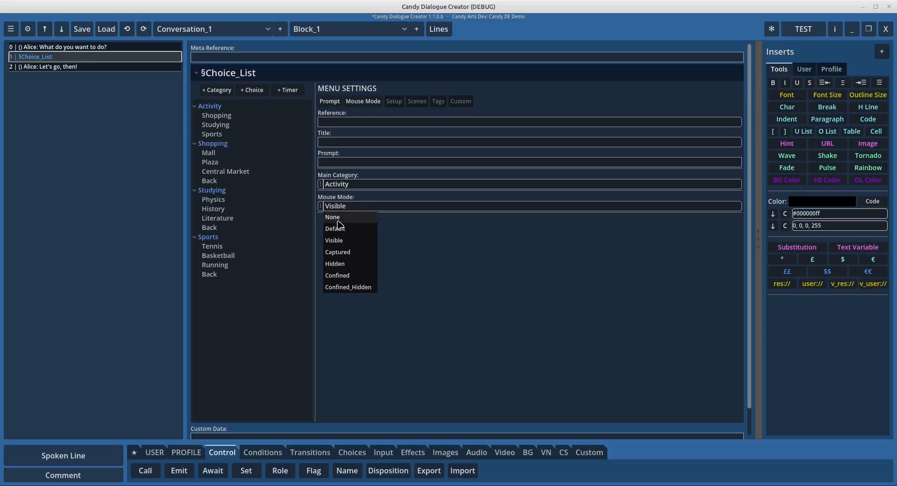
{"action": "left_click", "coordinate": [333, 218]}
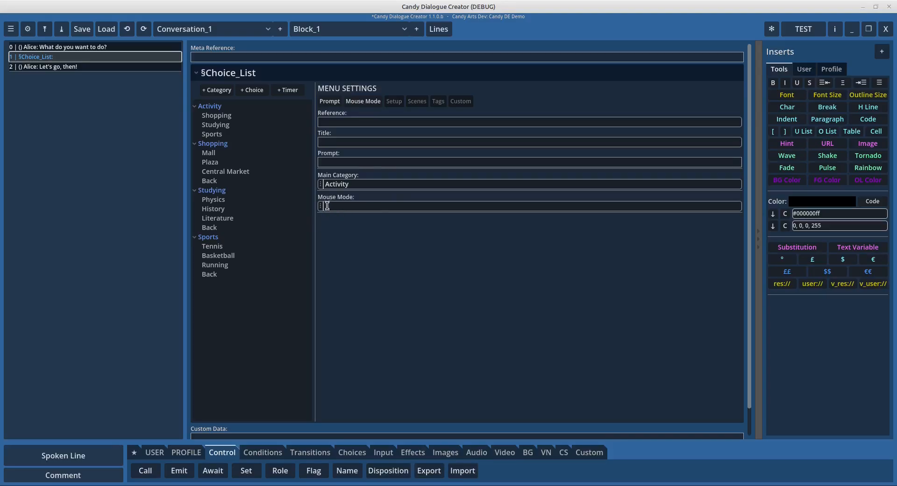
{"action": "left_click", "coordinate": [338, 205]}
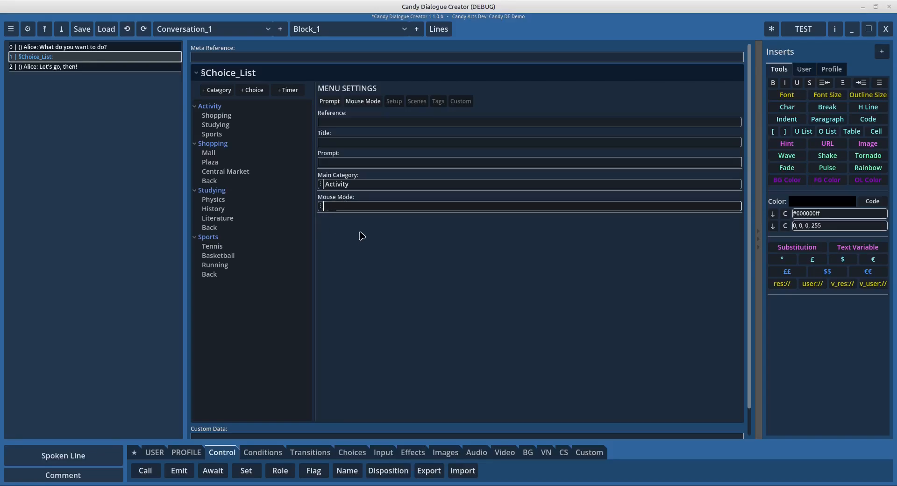
{"action": "left_click", "coordinate": [321, 206]}
{"action": "left_click", "coordinate": [335, 229]}
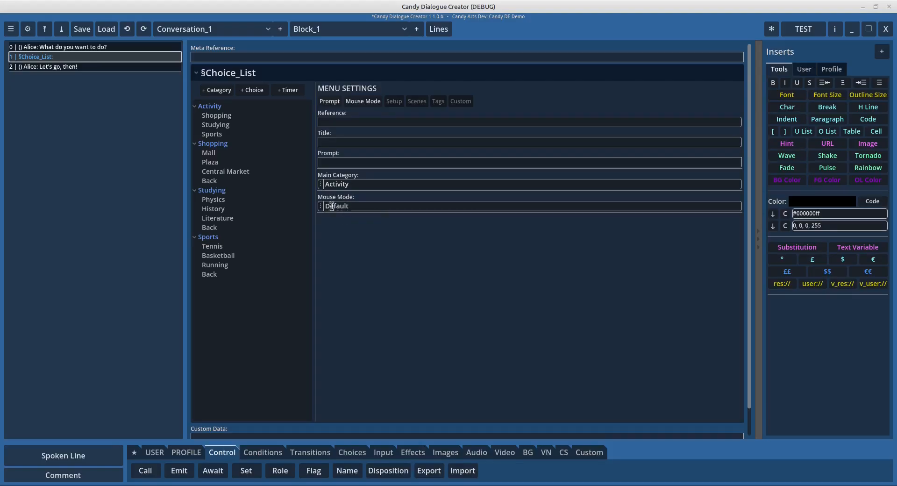
{"action": "mouse_move", "coordinate": [387, 485]}
{"action": "left_click", "coordinate": [386, 448]}
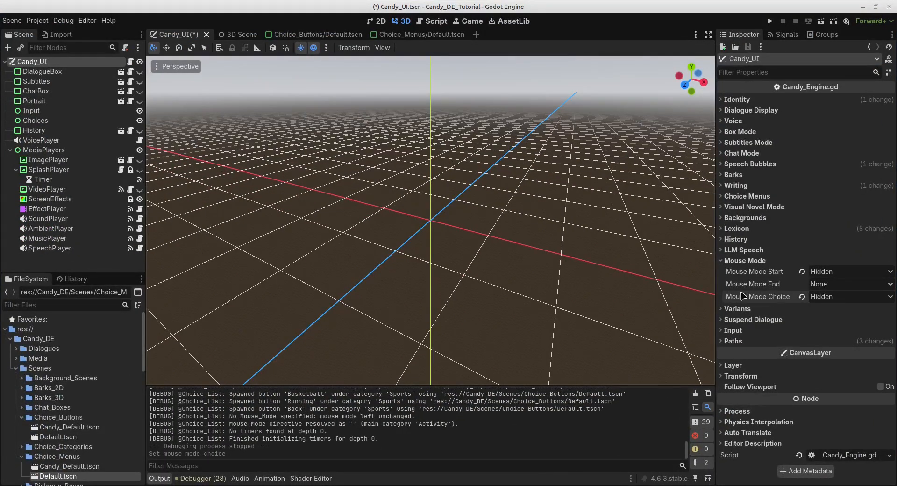
Clear the Choice_List menu's Mouse Mode to None in Candy Dialogue Creator
{"action": "left_click", "coordinate": [406, 449]}
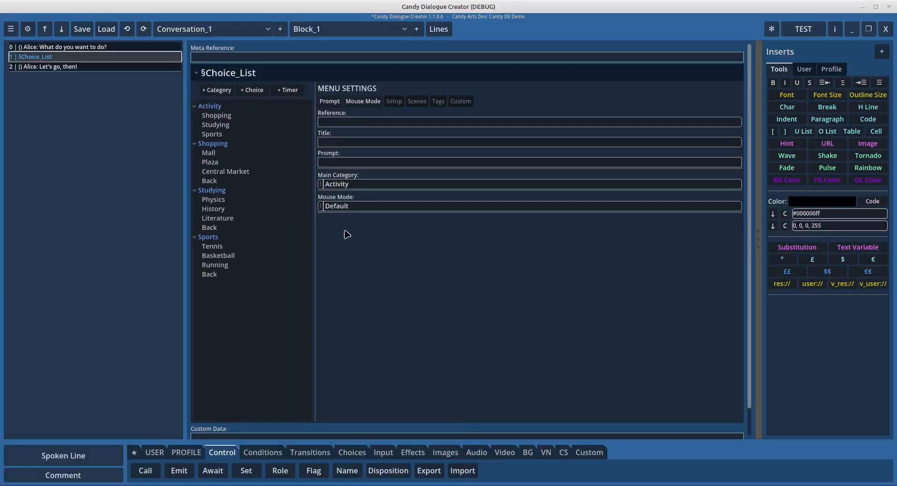
{"action": "left_click", "coordinate": [321, 206]}
{"action": "left_click", "coordinate": [333, 218]}
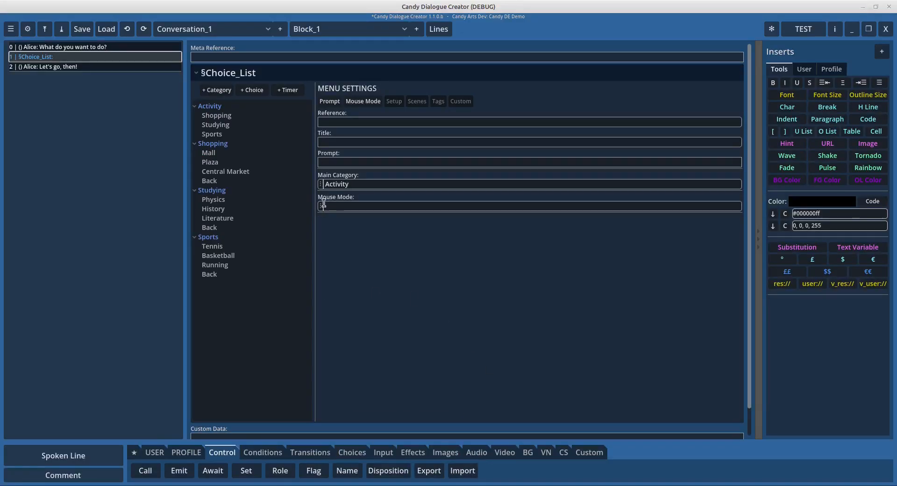
In Godot's Inspector, change Candy_UI's Mouse Mode Choice from Hidden to Visible
{"action": "left_click", "coordinate": [388, 451]}
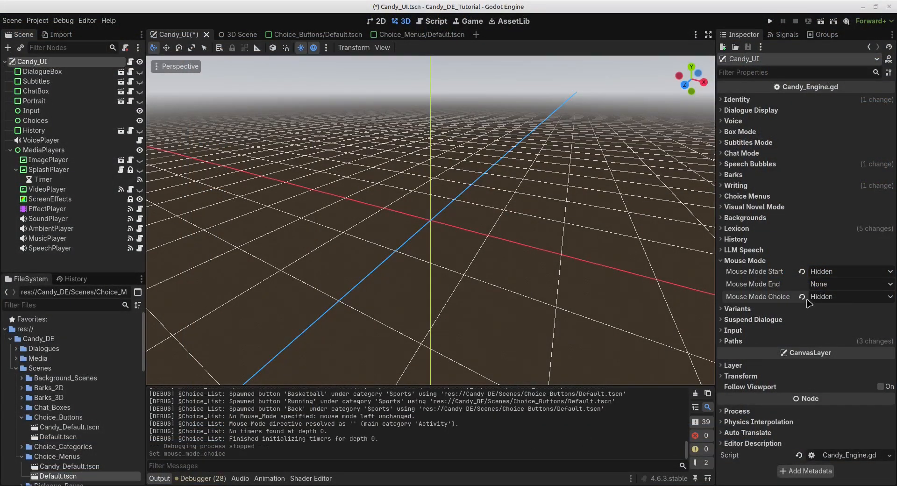
{"action": "left_click", "coordinate": [825, 299]}
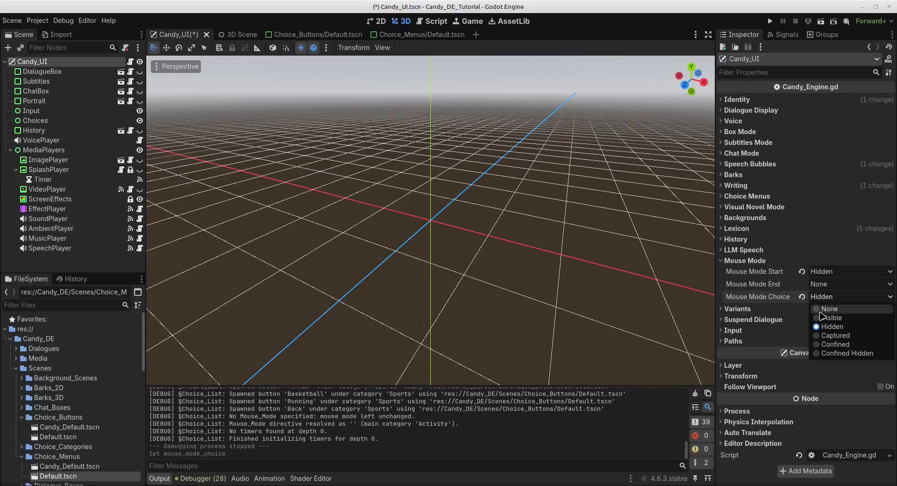
{"action": "left_click", "coordinate": [826, 320]}
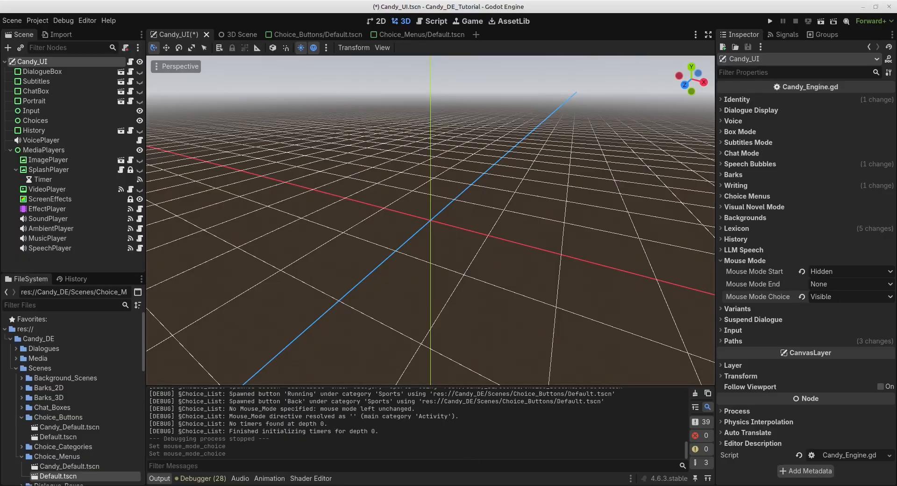
{"action": "left_click", "coordinate": [408, 485]}
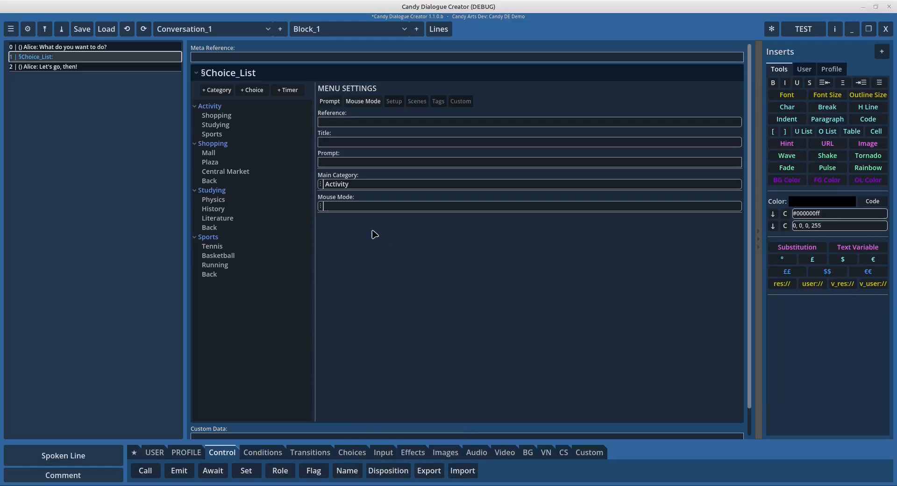
Re-export the dialogue to test_dialogue.txt with the menu Mouse Mode empty, then go to Godot
{"action": "left_click", "coordinate": [332, 208]}
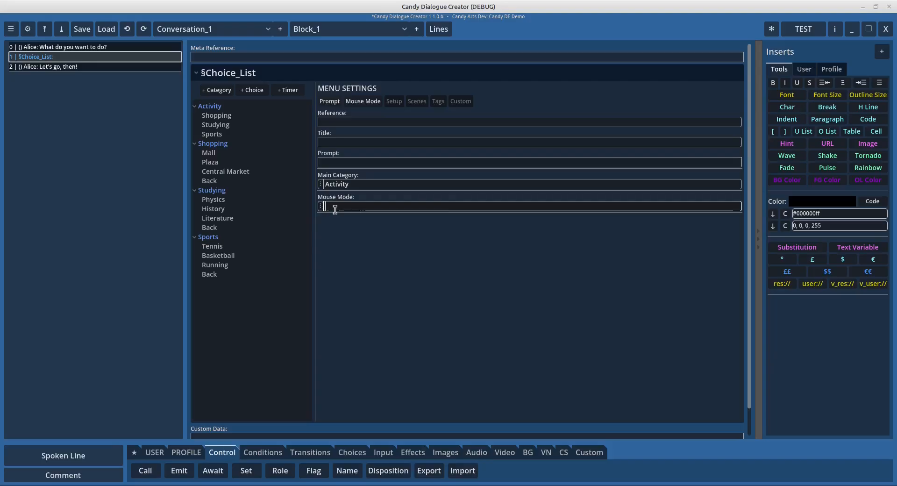
{"action": "left_click", "coordinate": [803, 29]}
{"action": "mouse_move", "coordinate": [382, 484]}
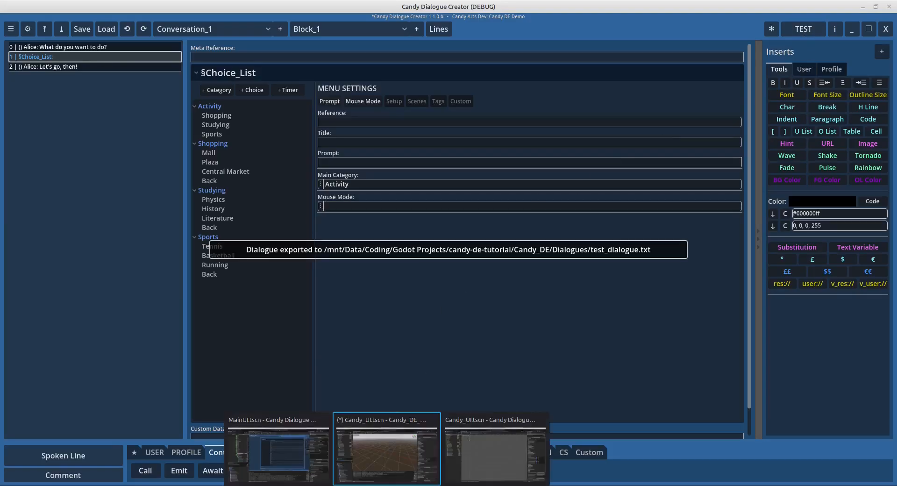
{"action": "left_click", "coordinate": [434, 420]}
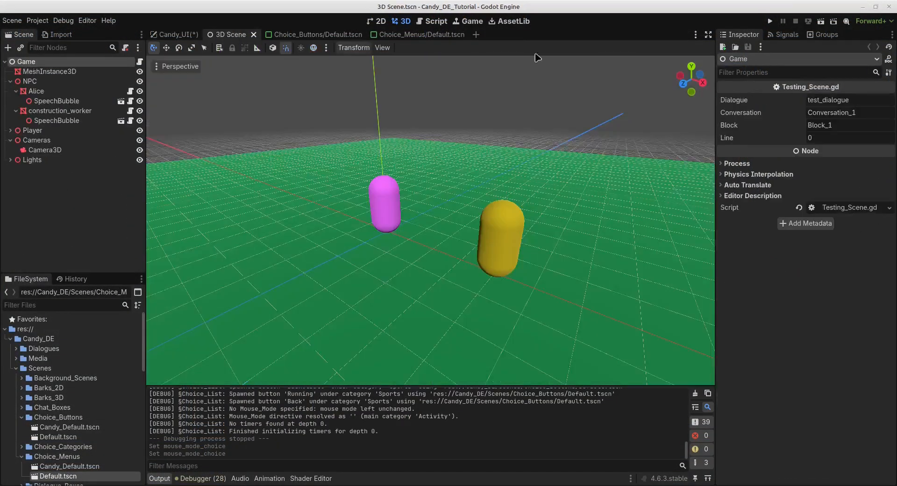
Run the 3D test scene showing Alice's three activity choices, then inspect Candy_UI's mouse mode settings
{"action": "left_click", "coordinate": [821, 21]}
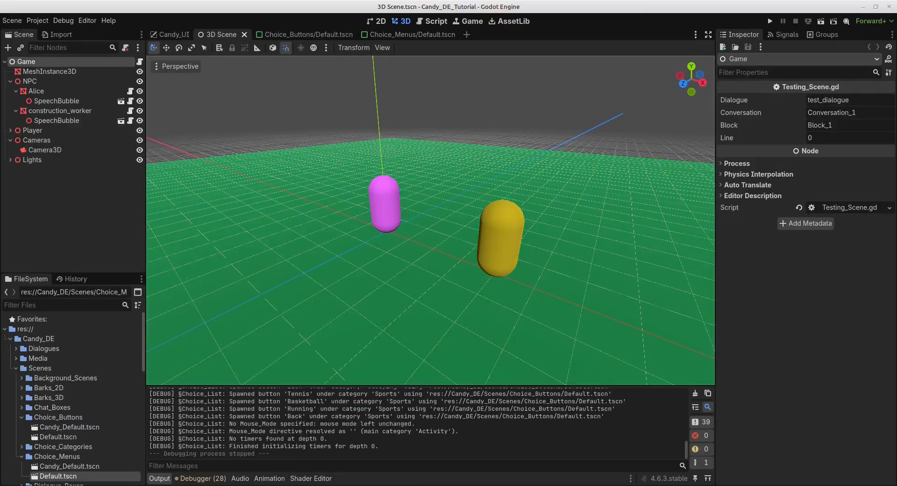
{"action": "left_click", "coordinate": [173, 34]}
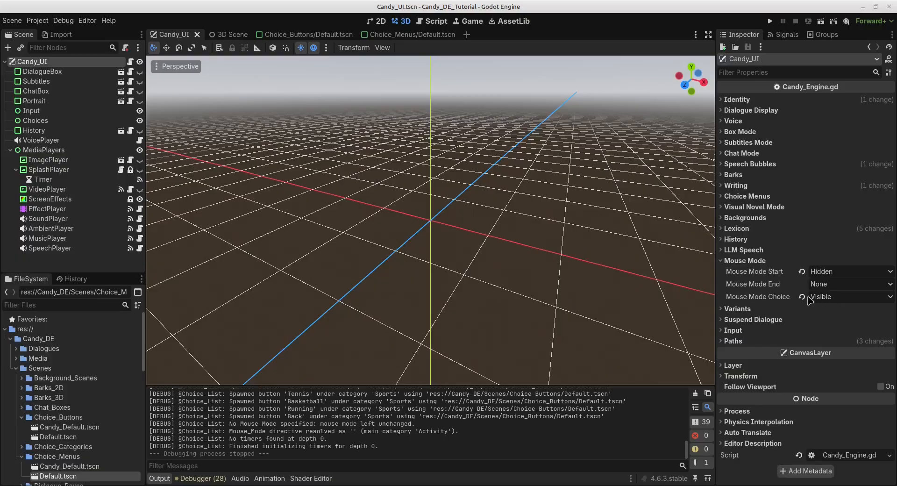
Back in the dialogue editor, select the Activity category and view its Mouse Mode value, Menu
{"action": "key", "text": "alt+Tab"}
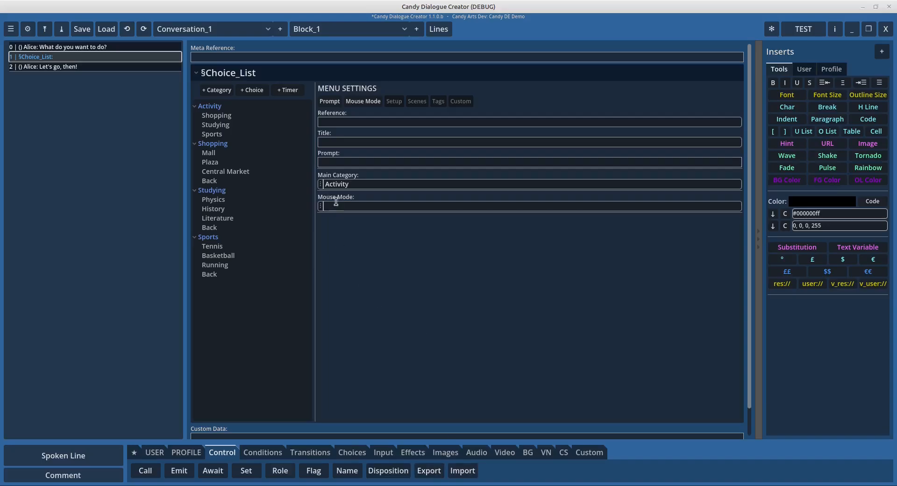
{"action": "left_click", "coordinate": [321, 207]}
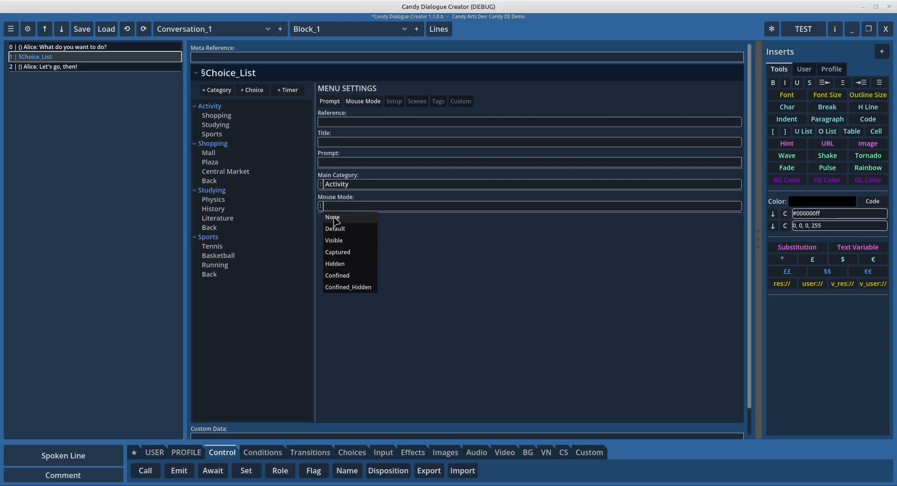
{"action": "left_click", "coordinate": [344, 198]}
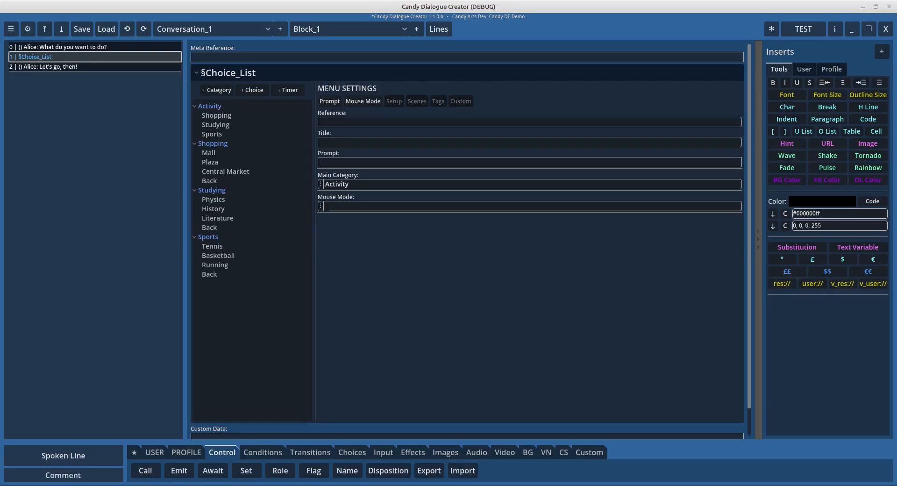
{"action": "left_click", "coordinate": [281, 106]}
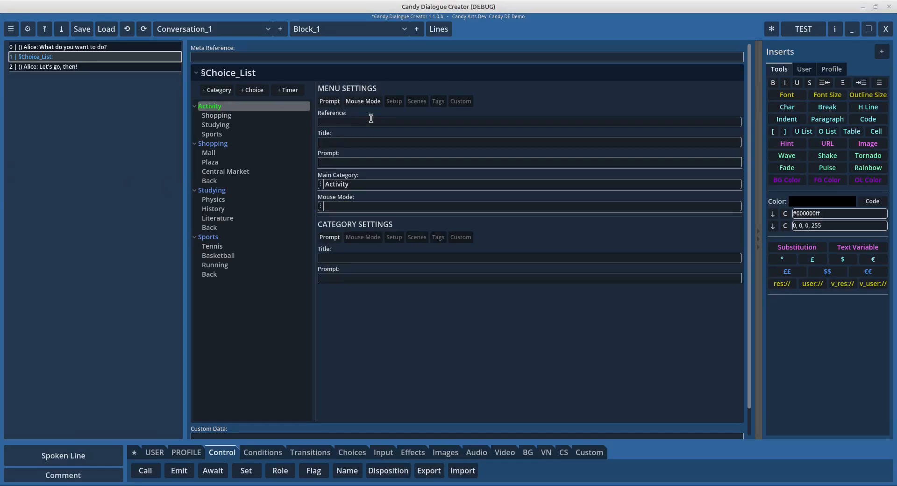
{"action": "left_click", "coordinate": [357, 238]}
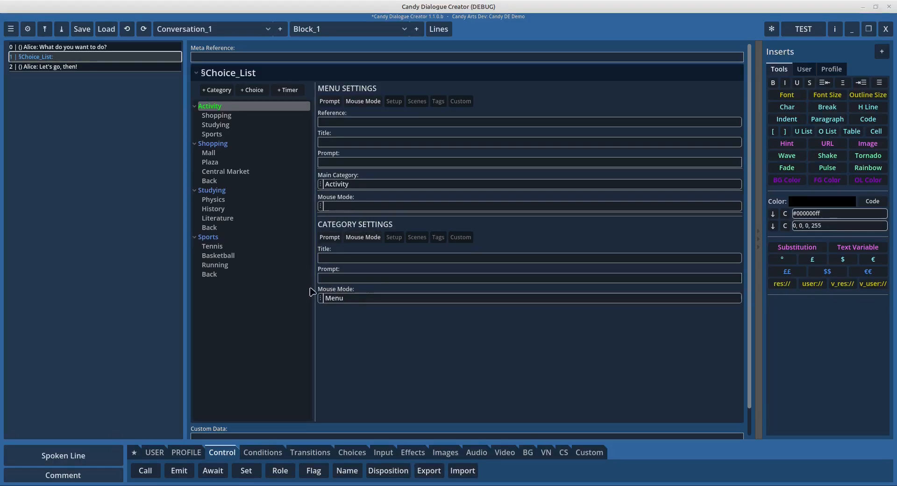
{"action": "double_click", "coordinate": [352, 299]}
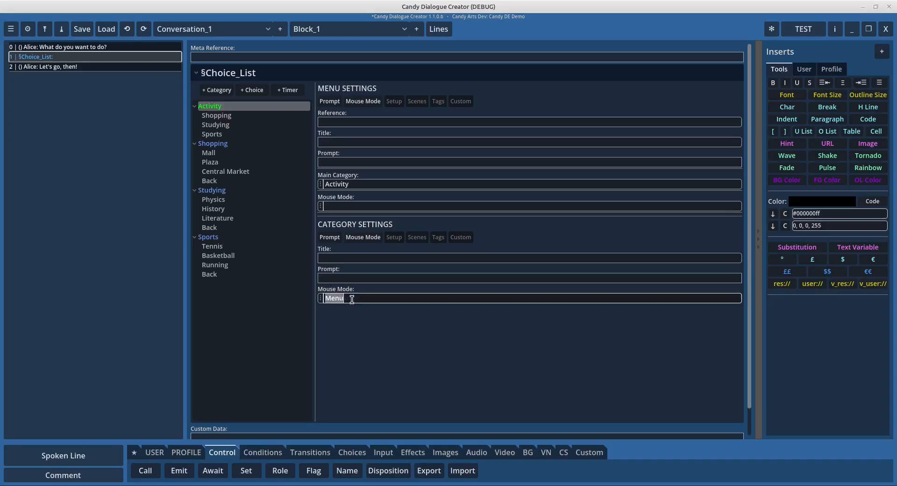
{"action": "left_click", "coordinate": [347, 299]}
Set the Choice_List menu's Mouse Mode to Visible
{"action": "left_click", "coordinate": [321, 206]}
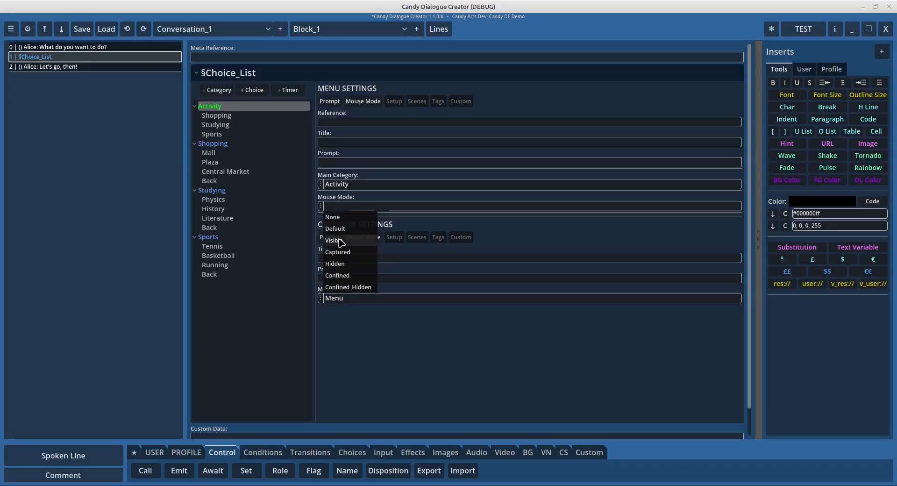
{"action": "left_click", "coordinate": [340, 241]}
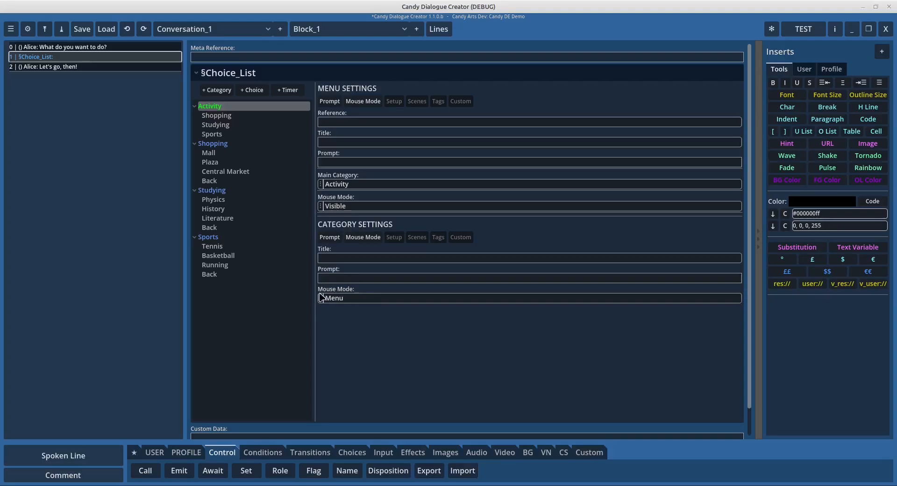
{"action": "double_click", "coordinate": [346, 206]}
Set the Shopping category's Mouse Mode to Hidden and re-export to test_dialogue.txt
{"action": "left_click", "coordinate": [321, 299]}
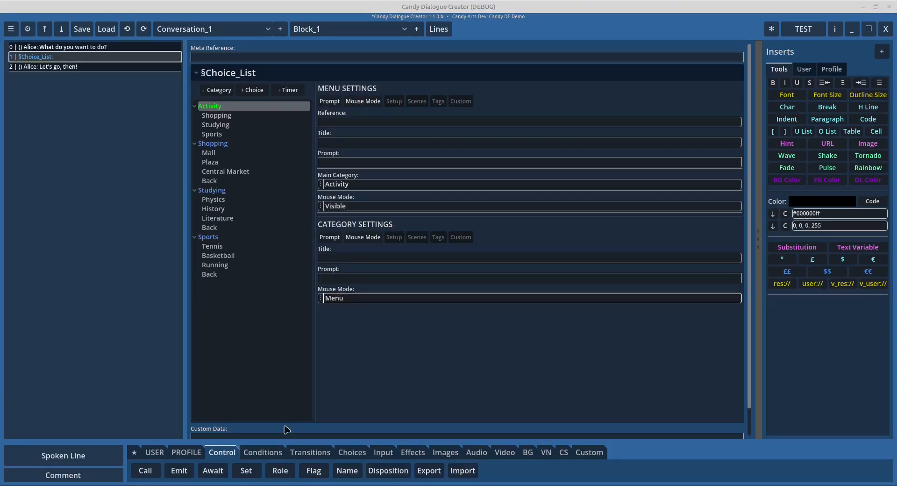
{"action": "left_click", "coordinate": [218, 144]}
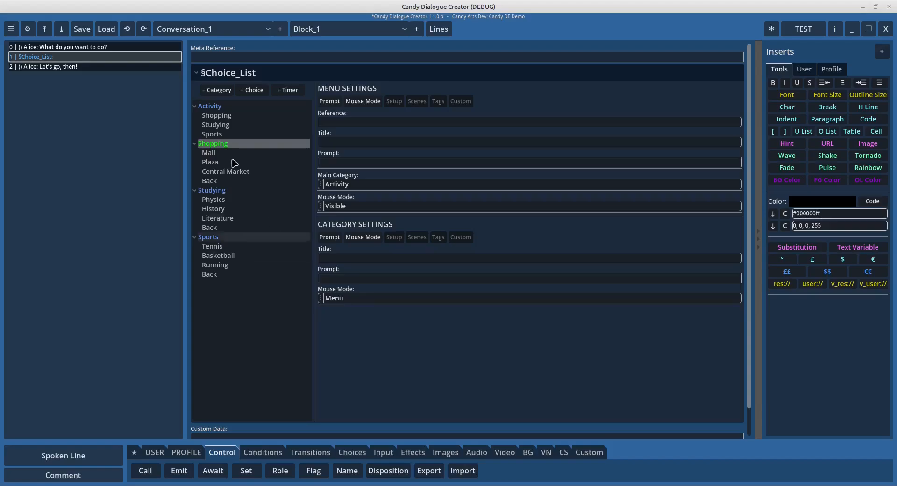
{"action": "left_click", "coordinate": [321, 299]}
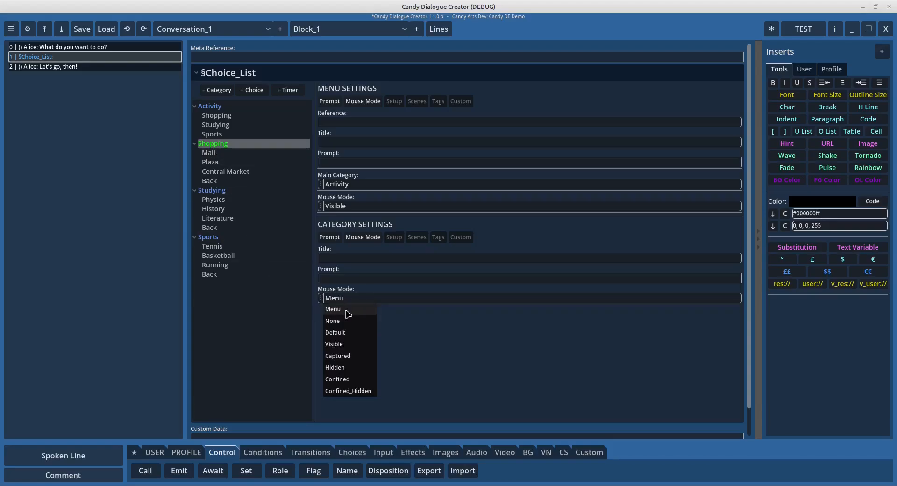
{"action": "left_click", "coordinate": [335, 367]}
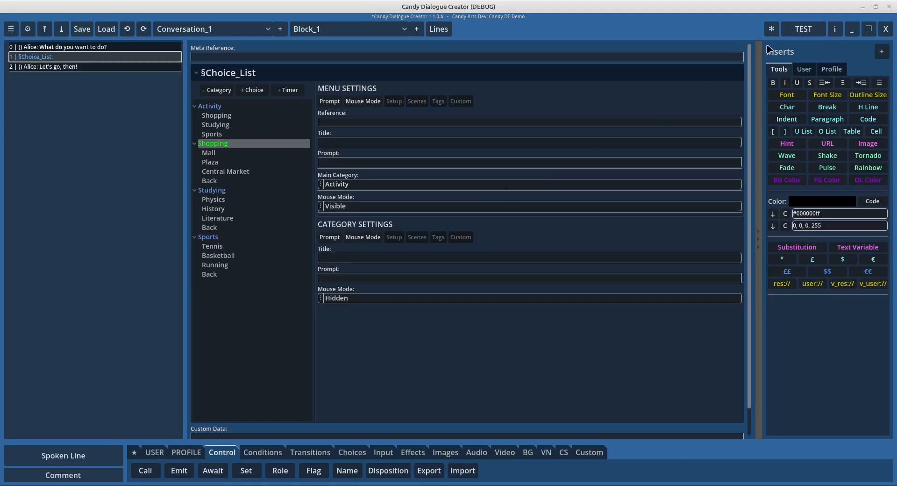
{"action": "left_click", "coordinate": [804, 29]}
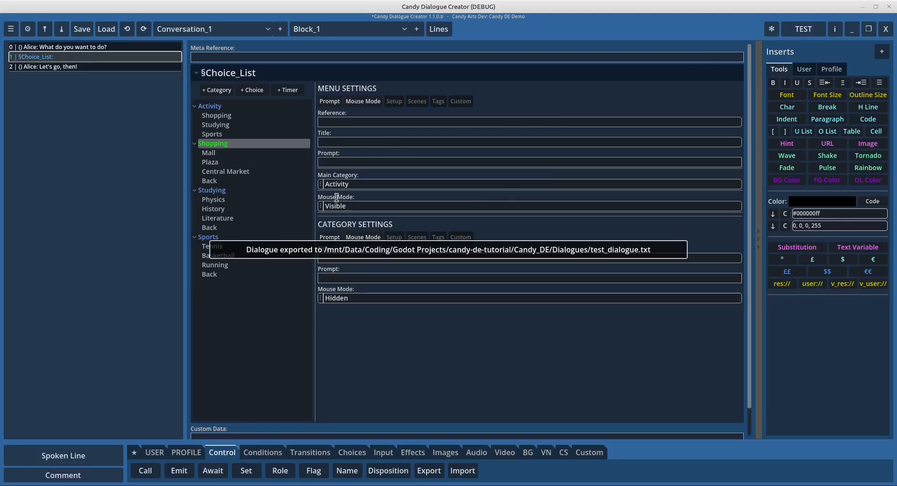
Compare Activity's Menu and the menu-wide Visible mouse modes with Shopping, then export and close
{"action": "left_click", "coordinate": [211, 107]}
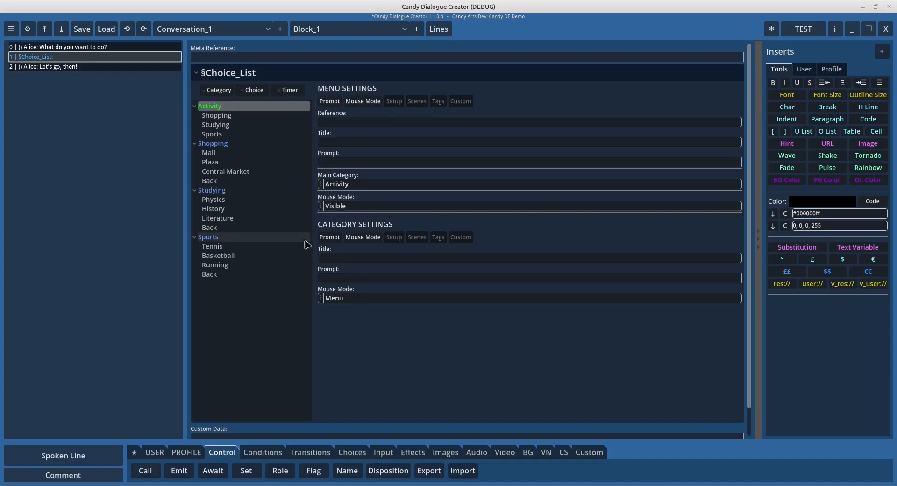
{"action": "left_click_drag", "start_coordinate": [346, 298], "coordinate": [319, 298]}
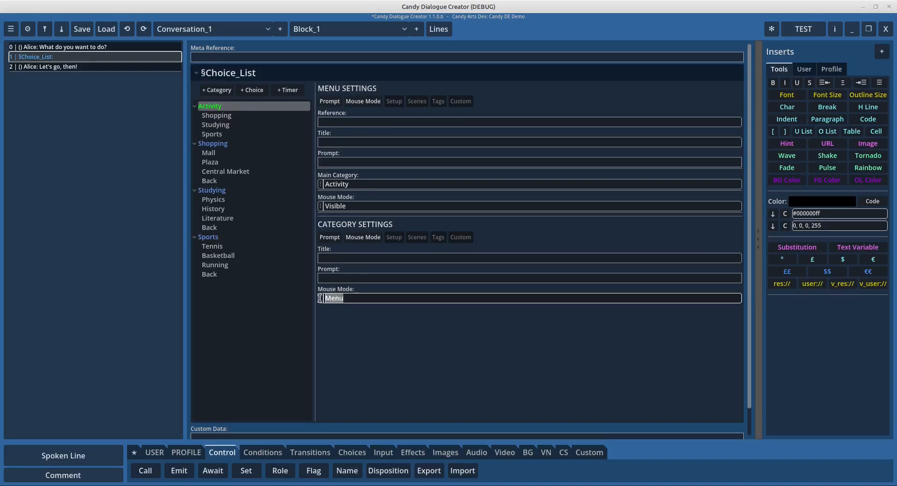
{"action": "left_click", "coordinate": [353, 299]}
{"action": "left_click_drag", "start_coordinate": [364, 207], "coordinate": [320, 205]}
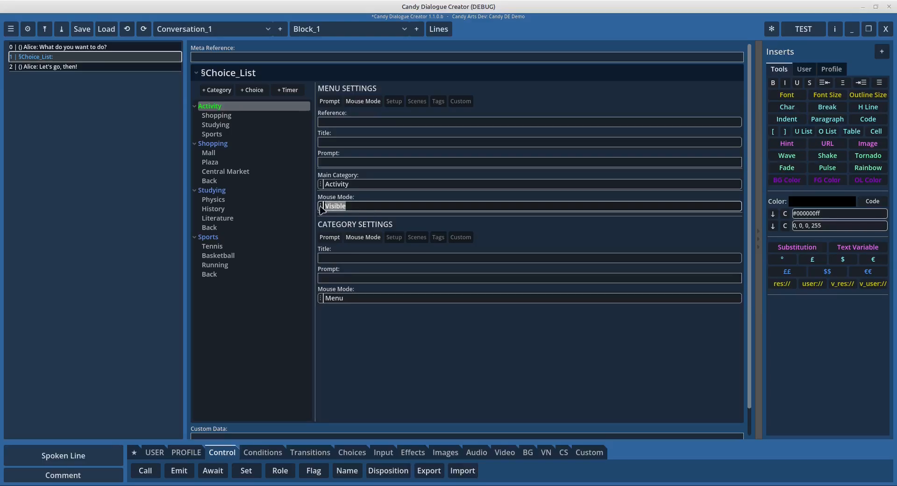
{"action": "left_click", "coordinate": [225, 145]}
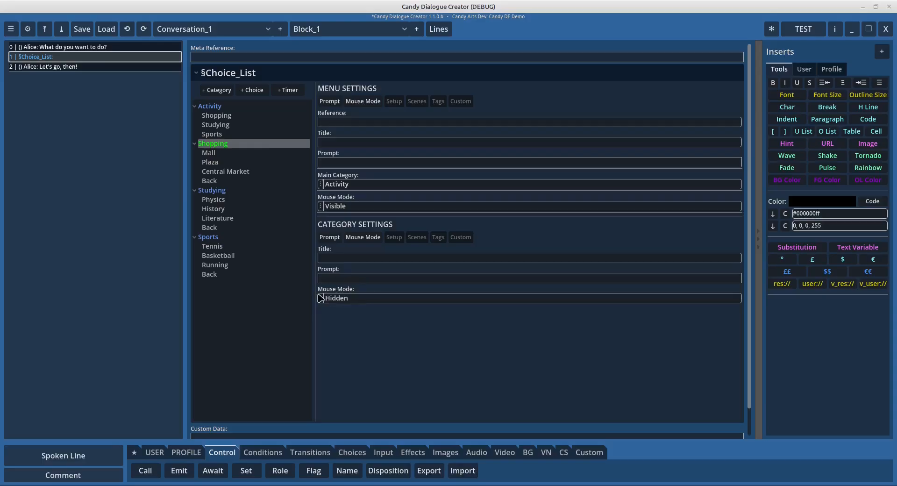
{"action": "left_click", "coordinate": [818, 29]}
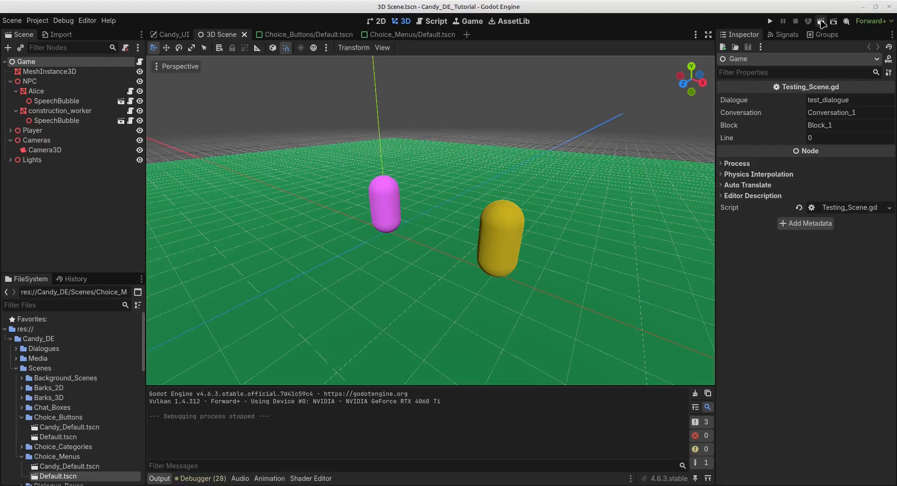
Play-test the scene, skip Alice's opening line and choose Go shopping to reach Mall, Plaza, Central Market
{"action": "left_click", "coordinate": [821, 22]}
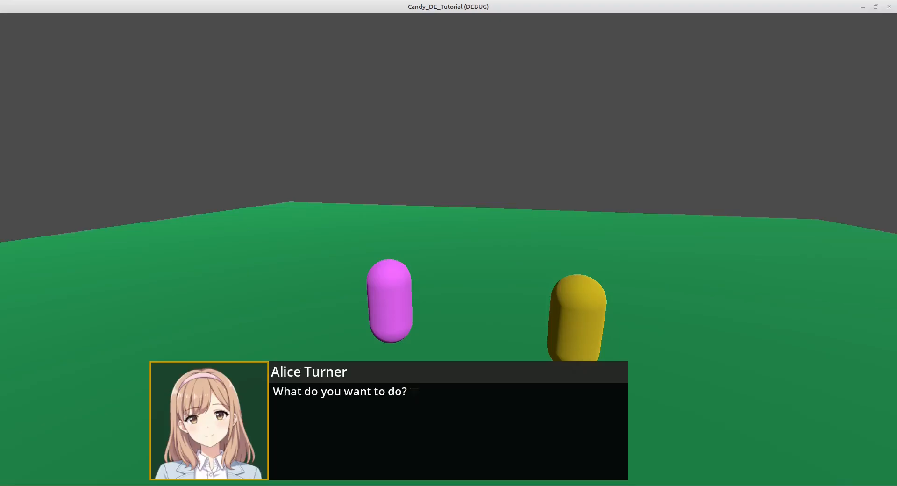
{"action": "key", "text": "space"}
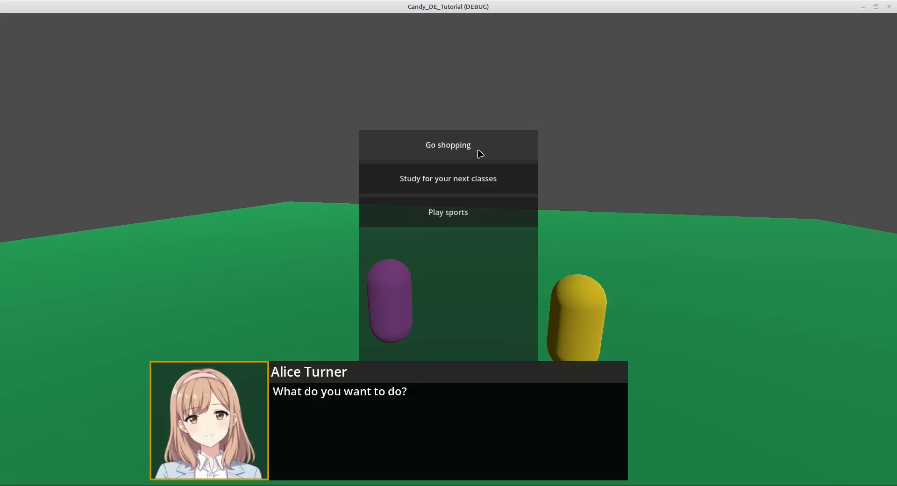
{"action": "left_click", "coordinate": [453, 150]}
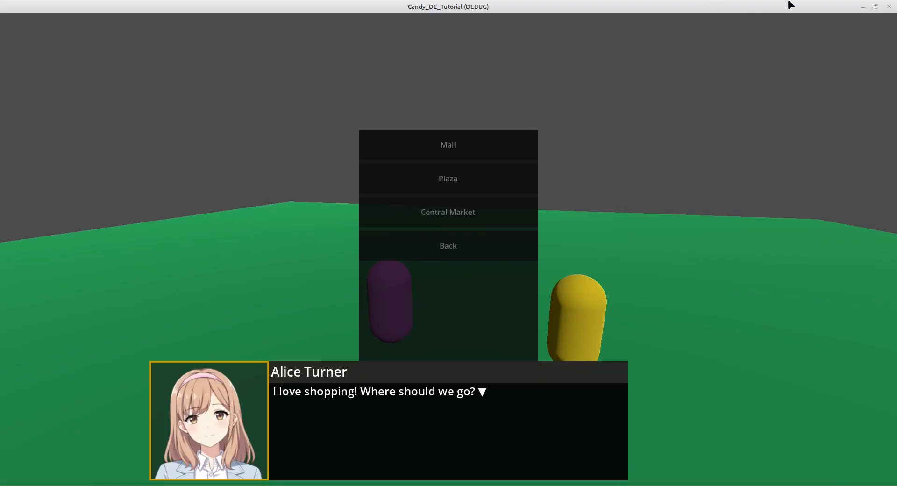
{"action": "left_click", "coordinate": [889, 6]}
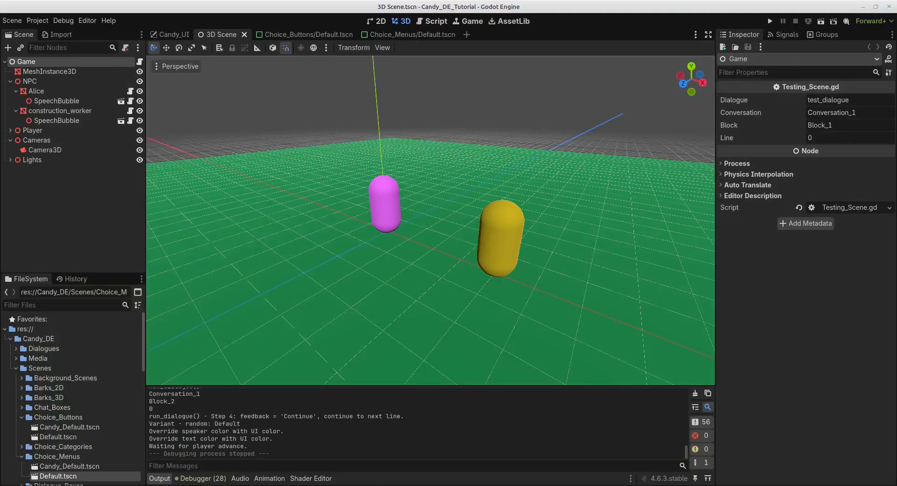
{"action": "left_click", "coordinate": [408, 485]}
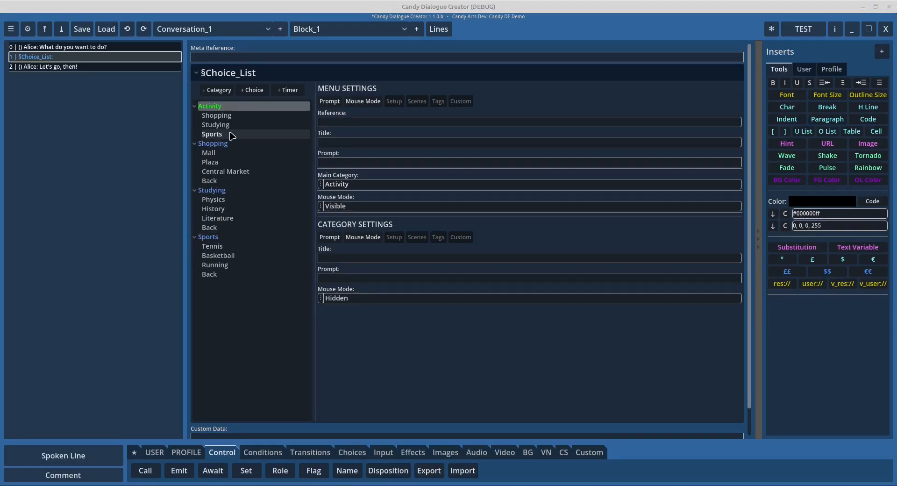
Select the Go shopping choice and scroll to its Choice Selected Block, targeting Block_2's Shopping line
{"action": "left_click", "coordinate": [230, 117]}
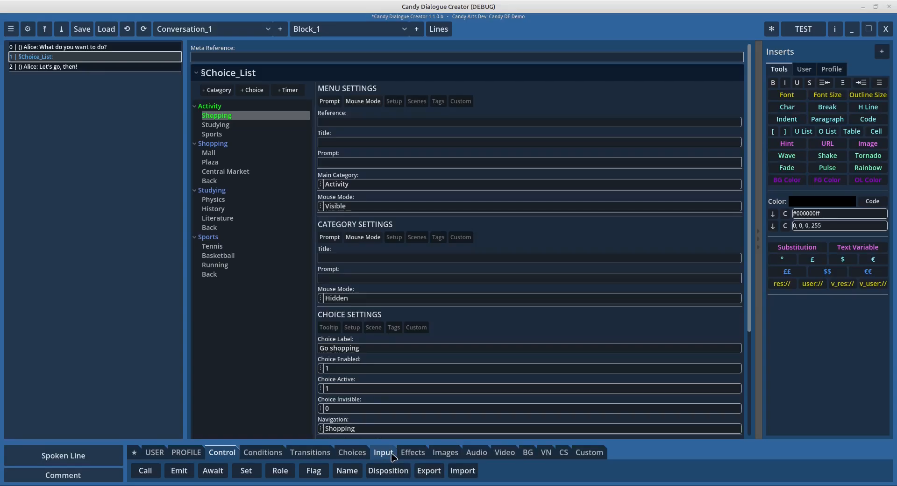
{"action": "left_click", "coordinate": [383, 455]}
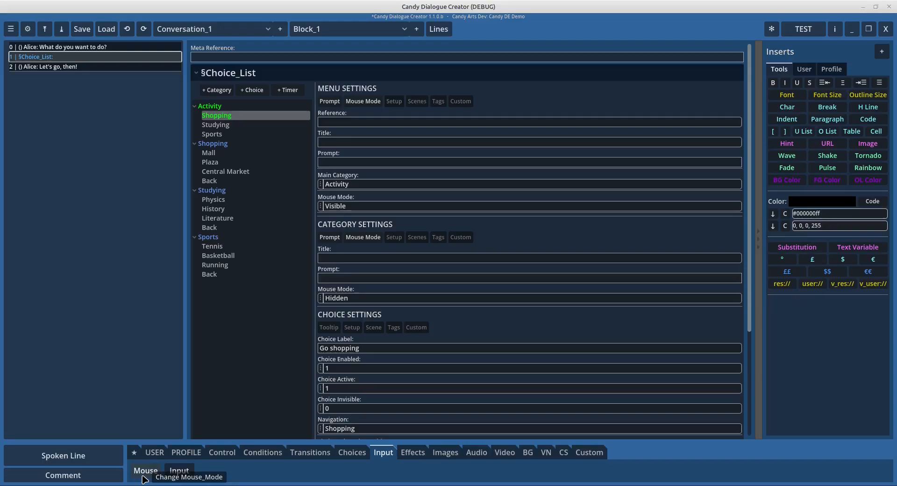
{"action": "scroll", "coordinate": [362, 348], "scroll_direction": "down", "scroll_amount": 5}
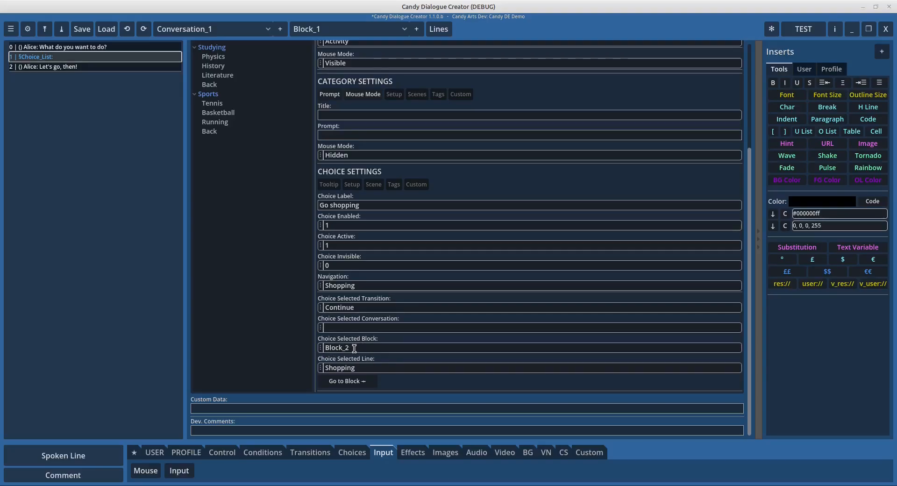
Insert a §Mouse: Visible line after §Clear in Block_2's Shopping section
{"action": "left_click", "coordinate": [326, 32]}
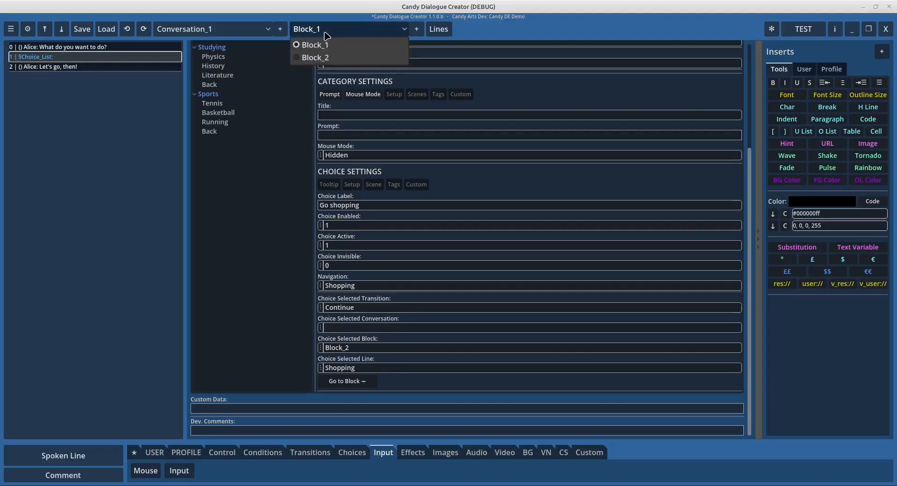
{"action": "left_click", "coordinate": [309, 57]}
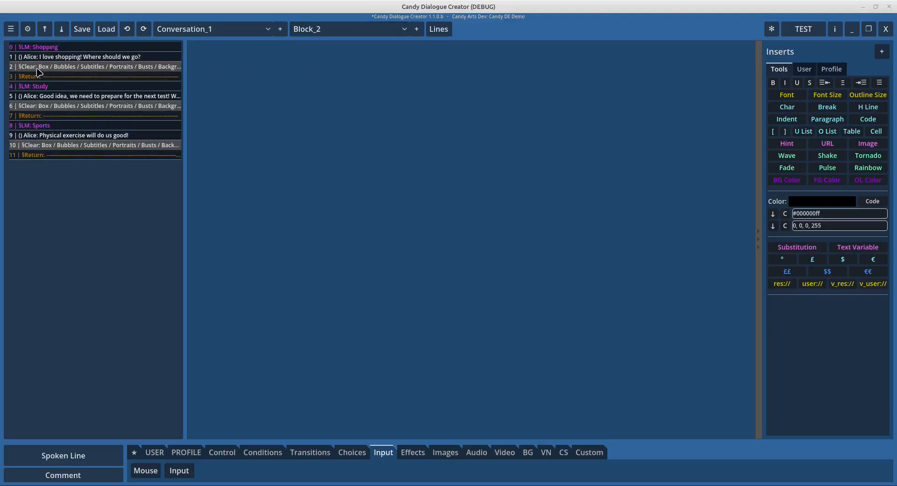
{"action": "left_click", "coordinate": [38, 67]}
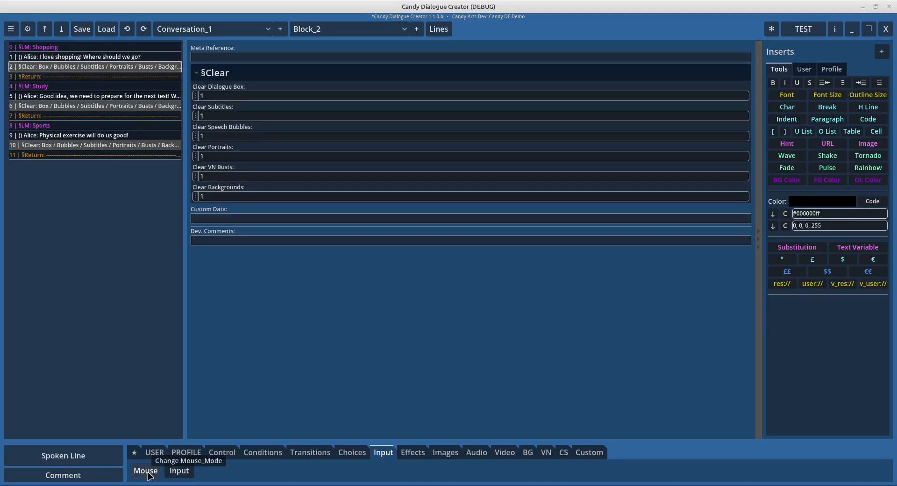
{"action": "left_click", "coordinate": [146, 471]}
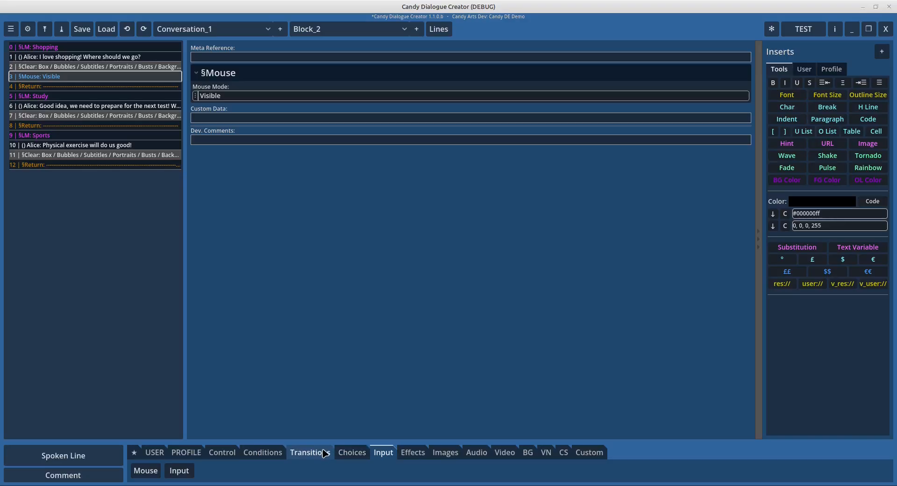
{"action": "left_click", "coordinate": [351, 453]}
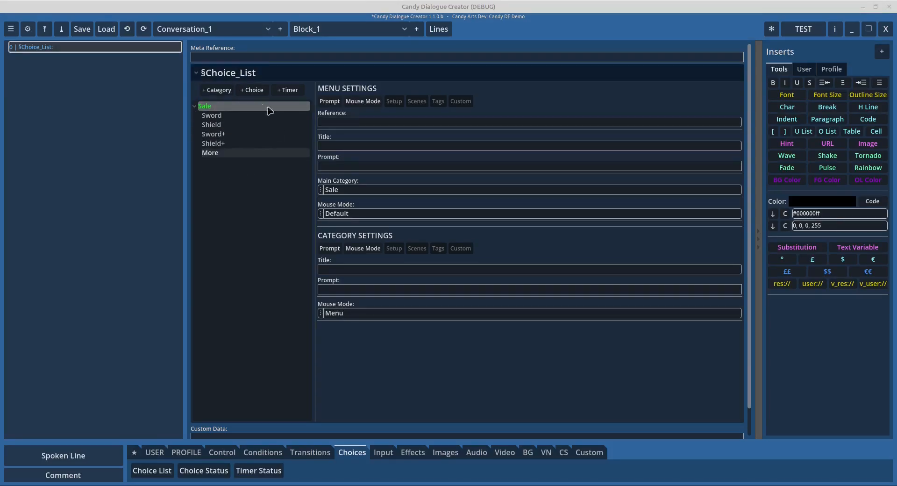
Add a Choice Tooltip to the Sale list's Sword choice reading 'A regular sword.'
{"action": "left_click", "coordinate": [214, 117]}
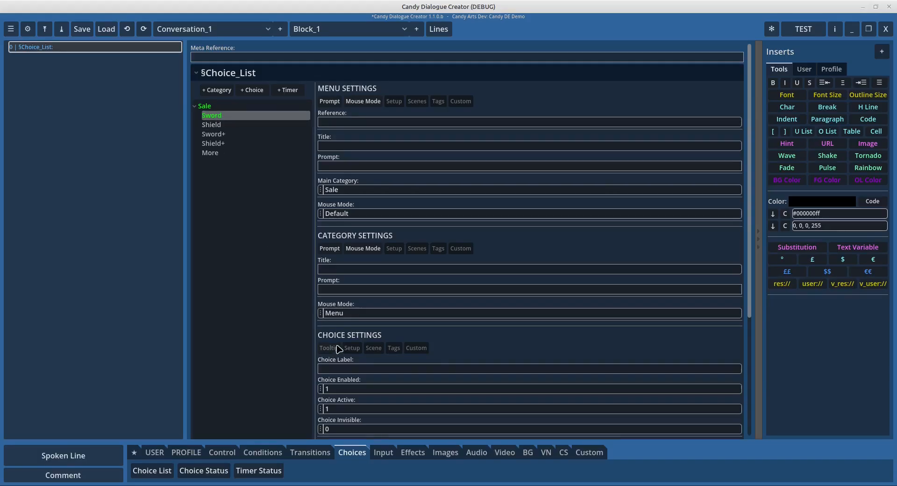
{"action": "scroll", "coordinate": [338, 346], "scroll_direction": "down", "scroll_amount": 2}
{"action": "scroll", "coordinate": [340, 334], "scroll_direction": "down", "scroll_amount": 4}
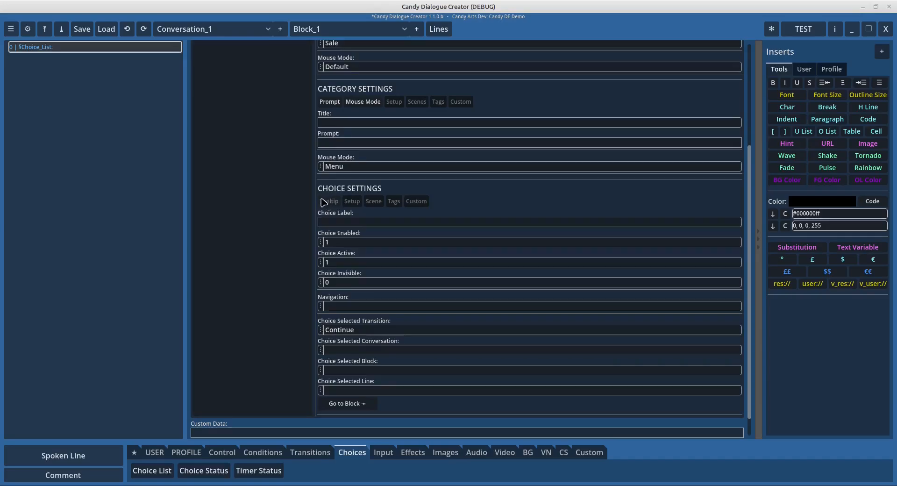
{"action": "left_click", "coordinate": [328, 202]}
{"action": "left_click", "coordinate": [336, 241]}
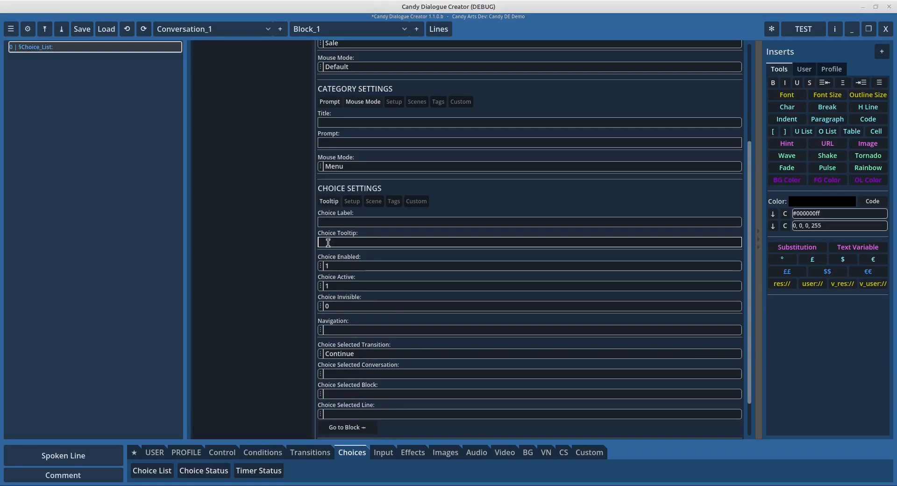
{"action": "scroll", "coordinate": [361, 258], "scroll_direction": "up", "scroll_amount": 3}
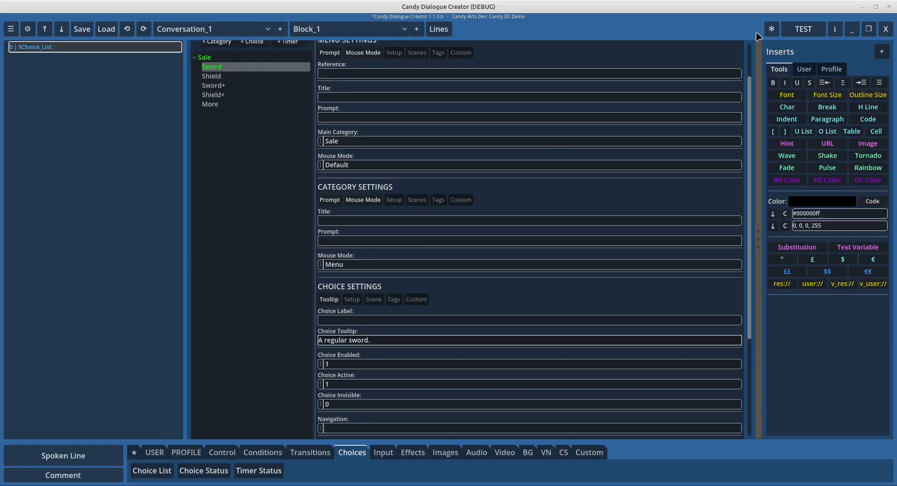
Export and run the game, checking that Sword's tooltip reads 'A regular sword.'
{"action": "left_click", "coordinate": [804, 29]}
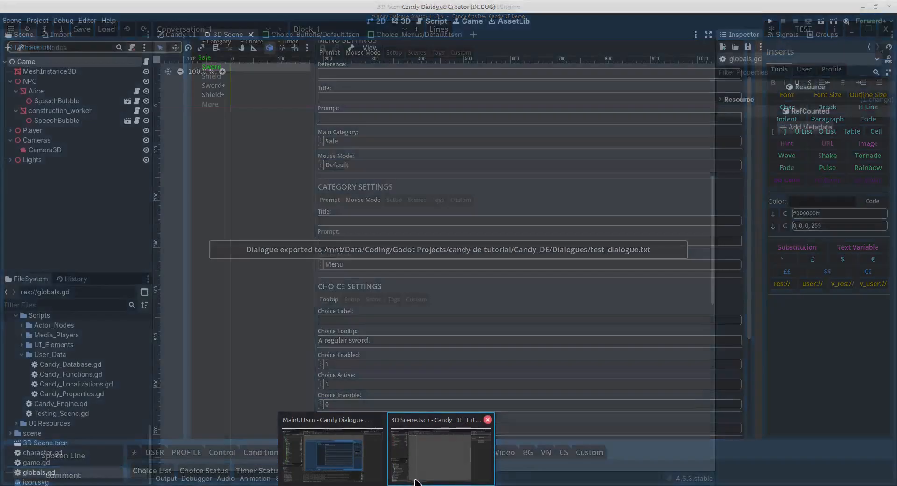
{"action": "left_click", "coordinate": [416, 470]}
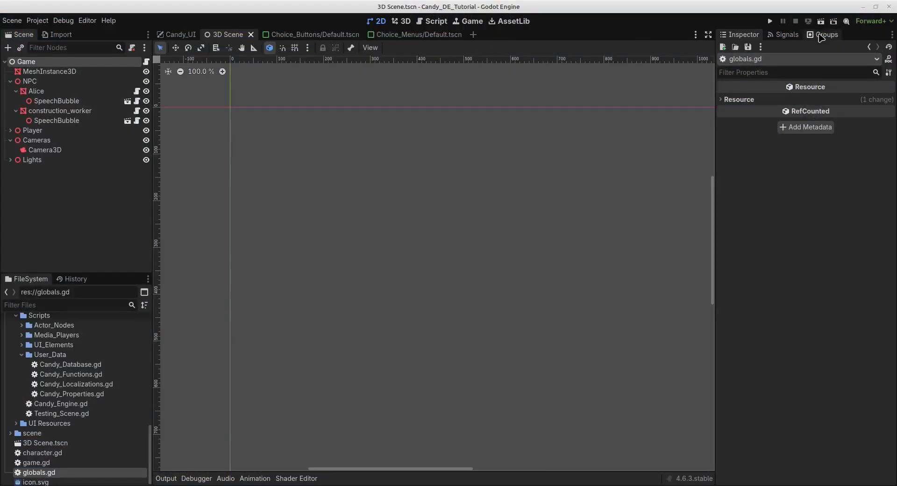
{"action": "key", "text": "F5"}
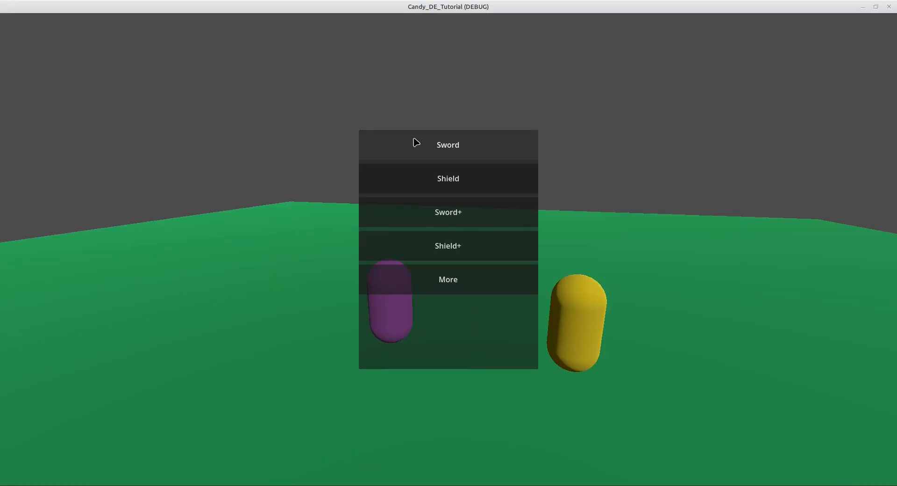
{"action": "mouse_move", "coordinate": [423, 147]}
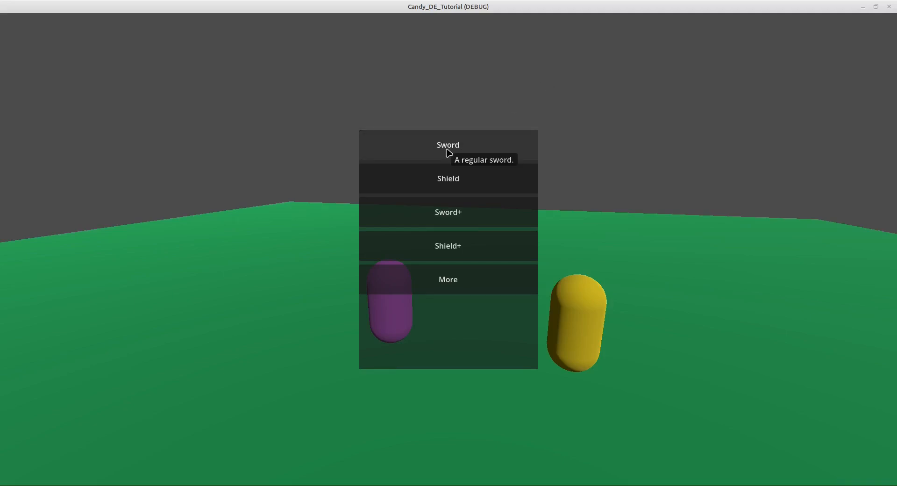
{"action": "left_click", "coordinate": [890, 7]}
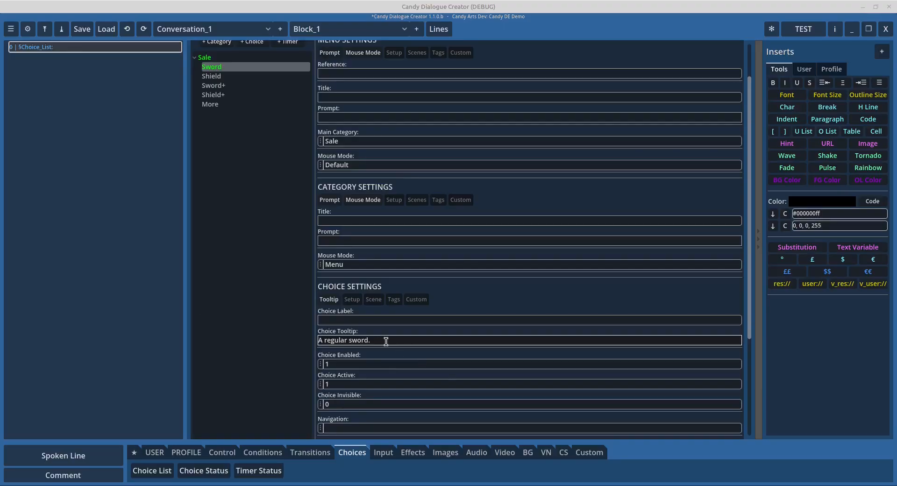
Replace the Sword tooltip text with £globals.sword_description, then bring up globals.gd
{"action": "left_click_drag", "start_coordinate": [387, 340], "coordinate": [267, 335]}
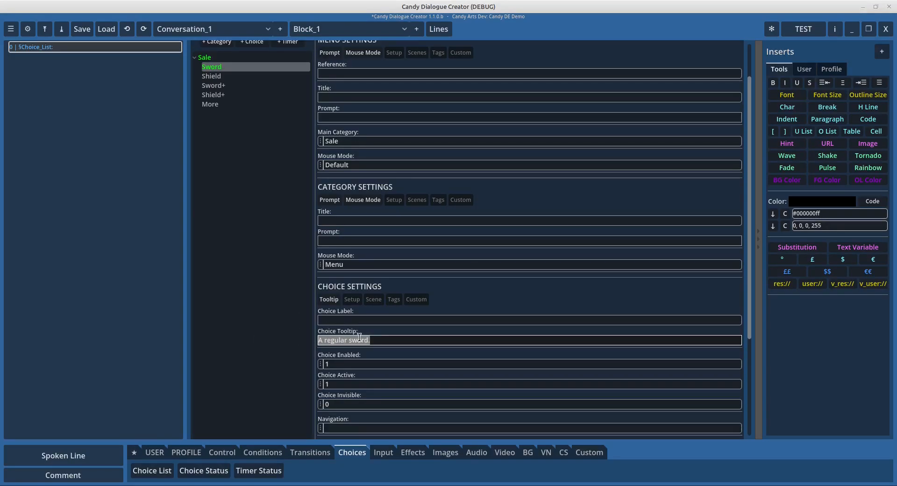
{"action": "type", "text": "£globals.sword_description"}
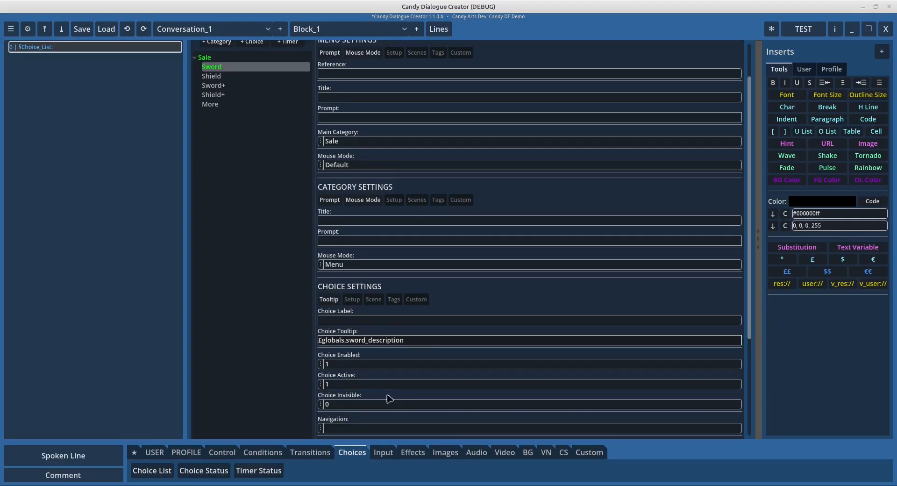
{"action": "mouse_move", "coordinate": [428, 485]}
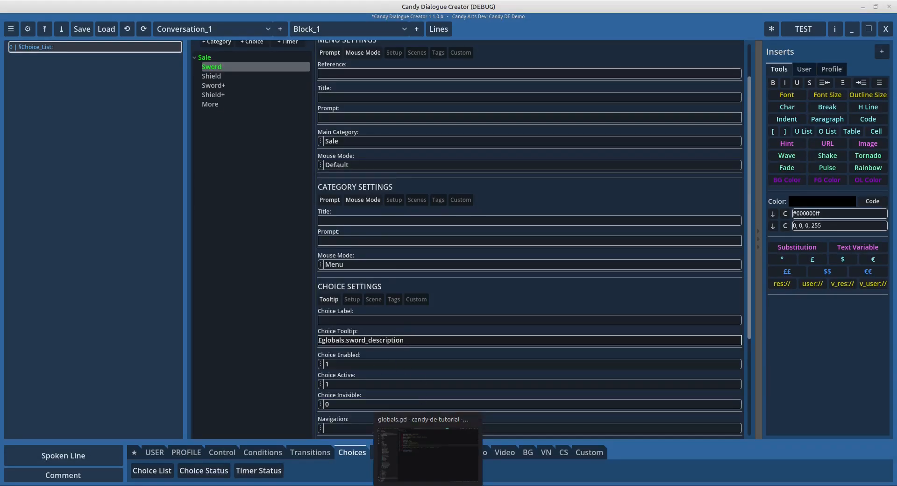
{"action": "left_click", "coordinate": [428, 485]}
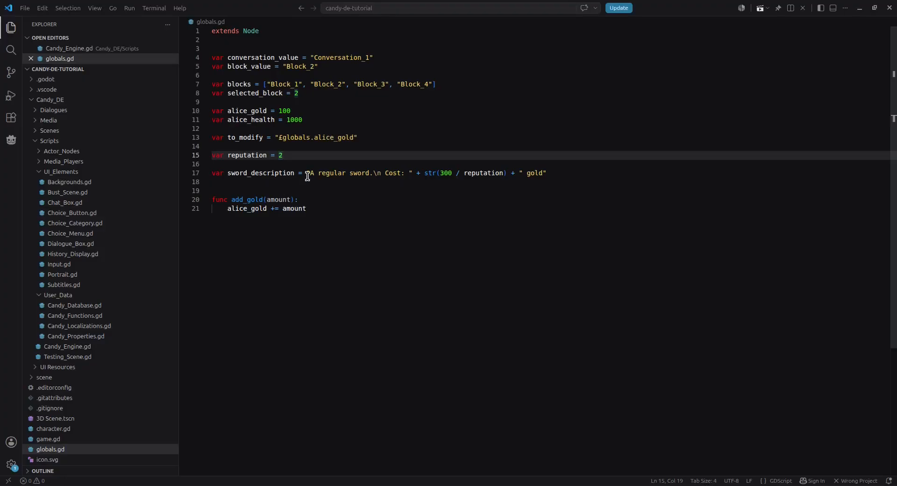
Delete the space after \n in sword_description on line 17 and save globals.gd
{"action": "double_click", "coordinate": [229, 171]}
{"action": "left_click", "coordinate": [312, 174]}
{"action": "left_click_drag", "start_coordinate": [309, 172], "coordinate": [385, 173]}
{"action": "key", "text": "BackSpace"}
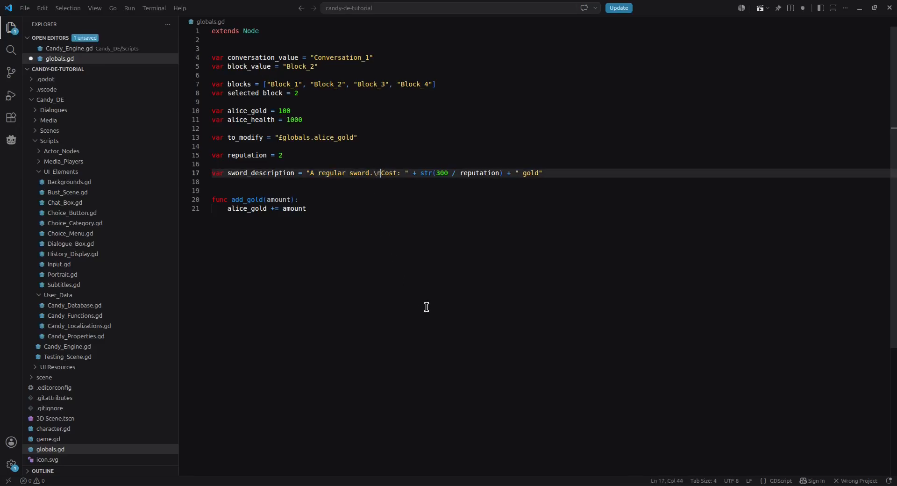
{"action": "left_click", "coordinate": [437, 173]}
{"action": "left_click_drag", "start_coordinate": [438, 173], "coordinate": [499, 173]}
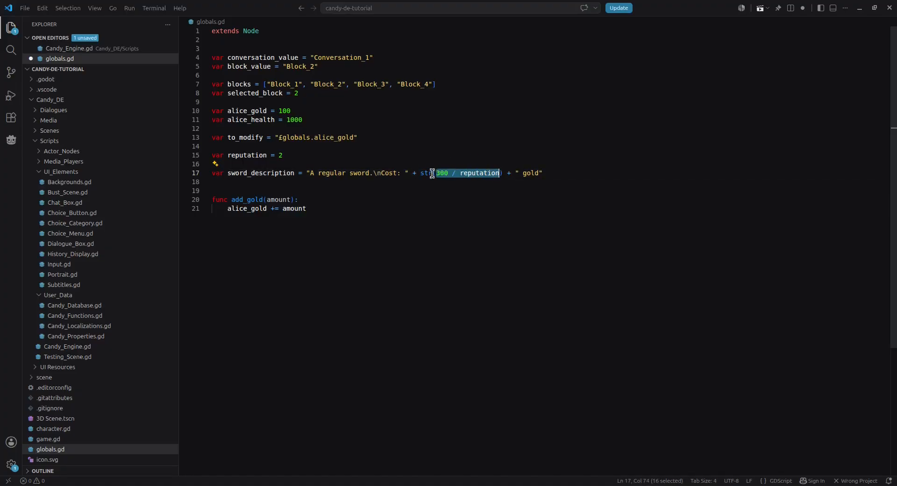
{"action": "key", "text": "Up"}
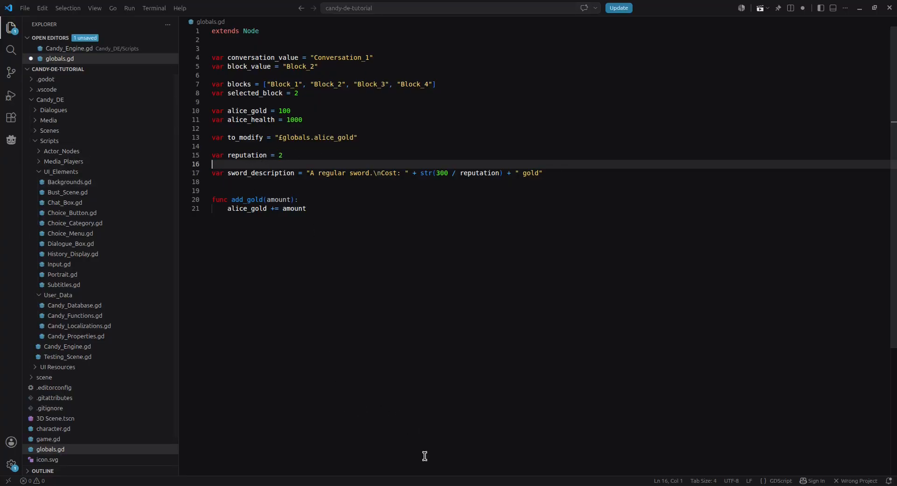
{"action": "left_click", "coordinate": [157, 39]}
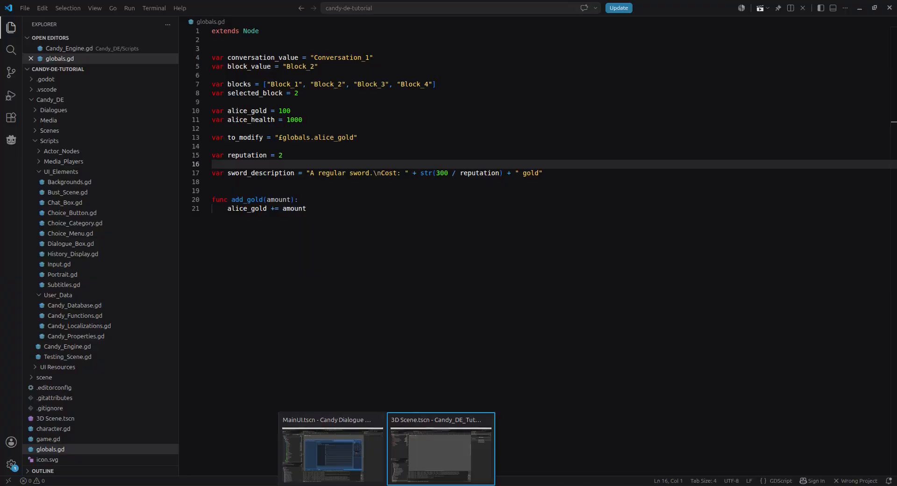
Re-export and run the game, confirming Sword's tooltip reads 'A regular sword. Cost: 150 gold'
{"action": "left_click", "coordinate": [405, 485]}
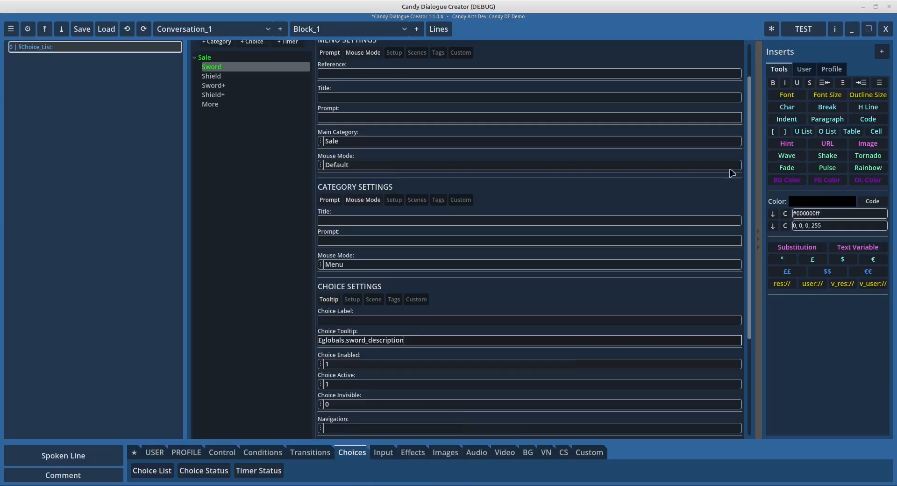
{"action": "left_click", "coordinate": [823, 26]}
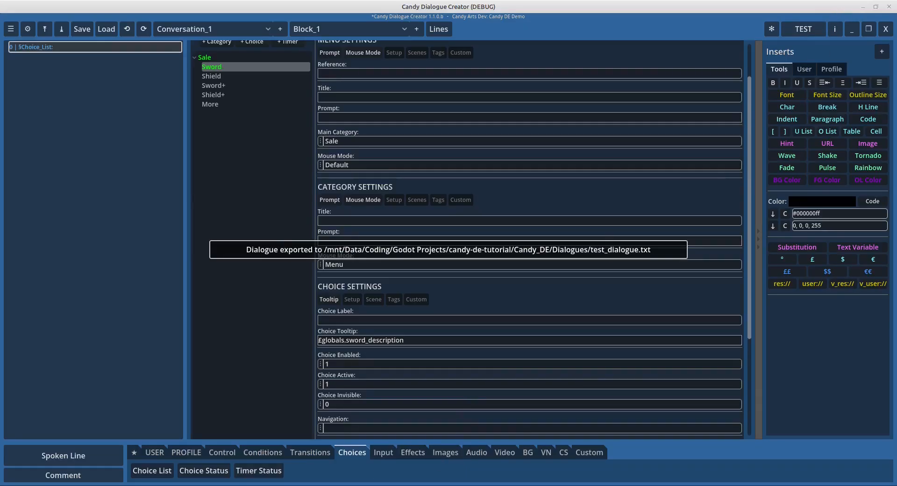
{"action": "mouse_move", "coordinate": [387, 485]}
{"action": "left_click", "coordinate": [457, 451]}
{"action": "left_click", "coordinate": [821, 21]}
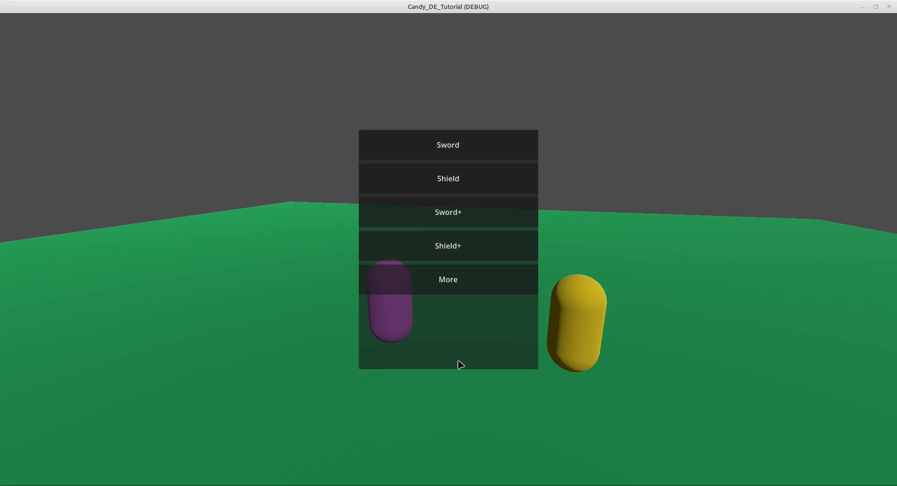
{"action": "mouse_move", "coordinate": [446, 155]}
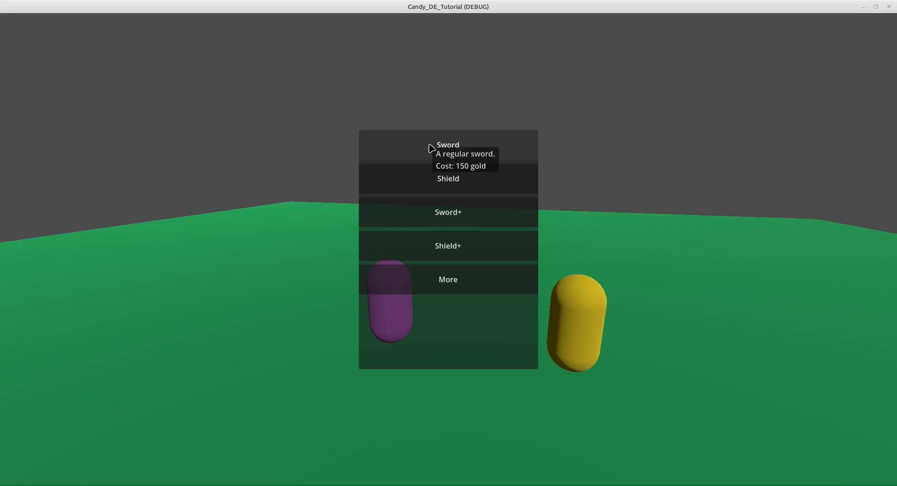
{"action": "left_click", "coordinate": [438, 449]}
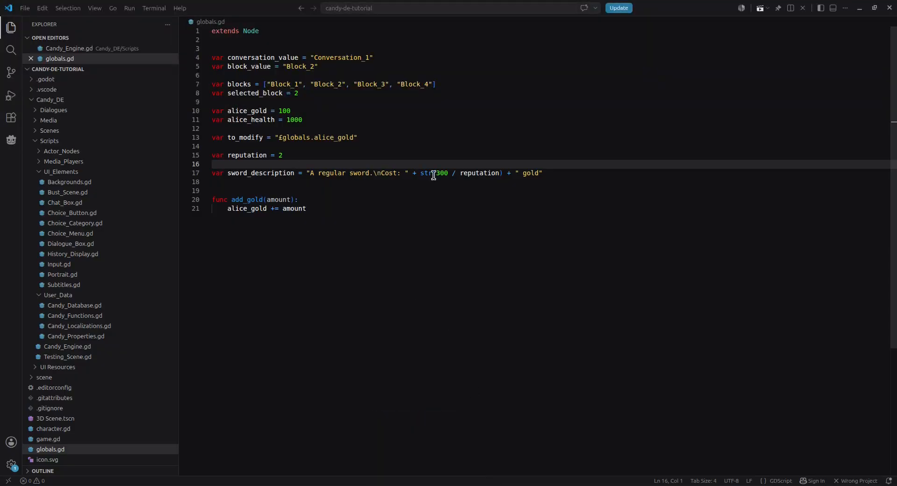
Inspect the 300 / reputation cost expression and the reputation value line in globals.gd
{"action": "left_click_drag", "start_coordinate": [434, 173], "coordinate": [499, 173]}
{"action": "left_click", "coordinate": [499, 173]}
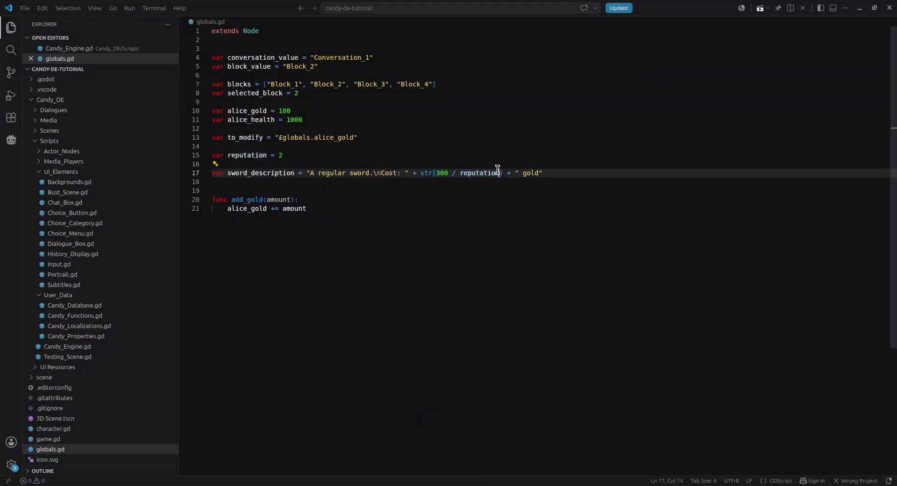
{"action": "left_click", "coordinate": [293, 159]}
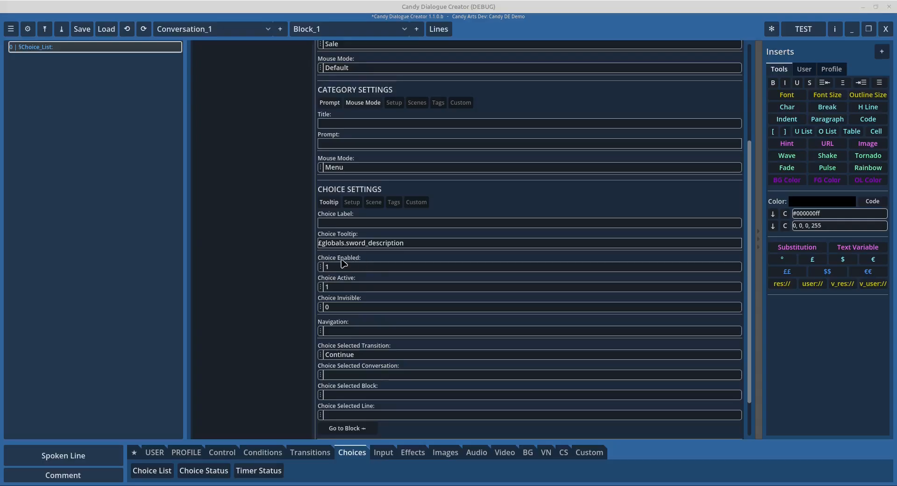
Set the Sword choice to disabled and the Shield choice to inactive by default
{"action": "mouse_move", "coordinate": [363, 261]}
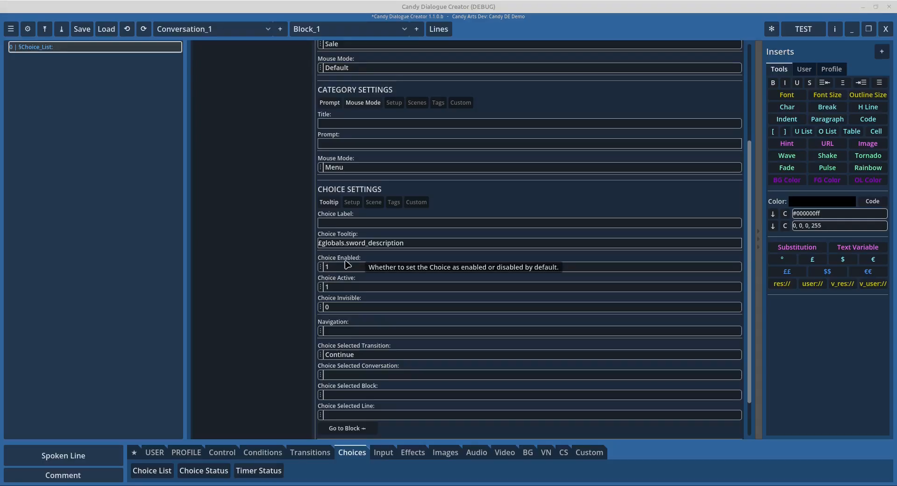
{"action": "left_click", "coordinate": [332, 284]}
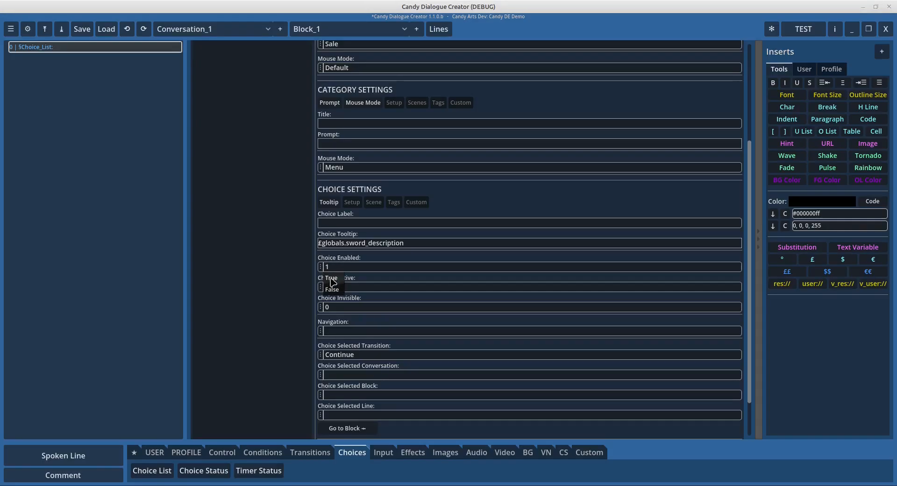
{"action": "left_click", "coordinate": [339, 279]}
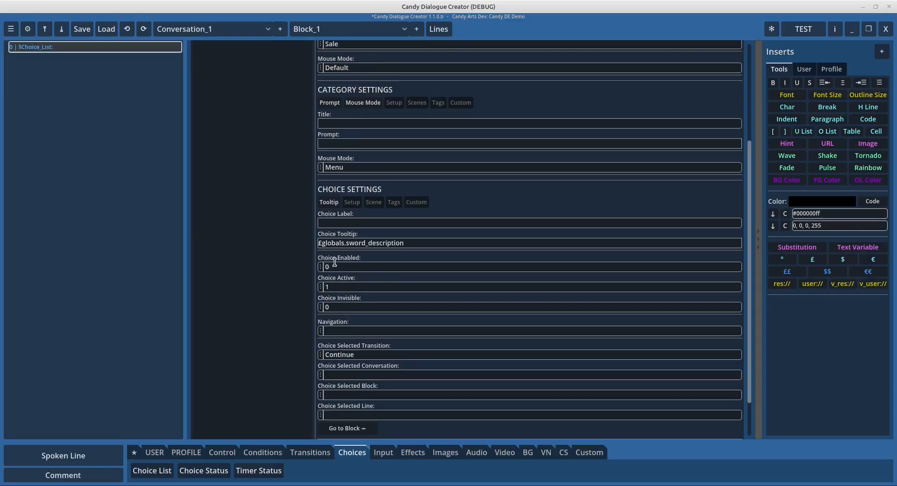
{"action": "scroll", "coordinate": [335, 263], "scroll_direction": "up", "scroll_amount": 5}
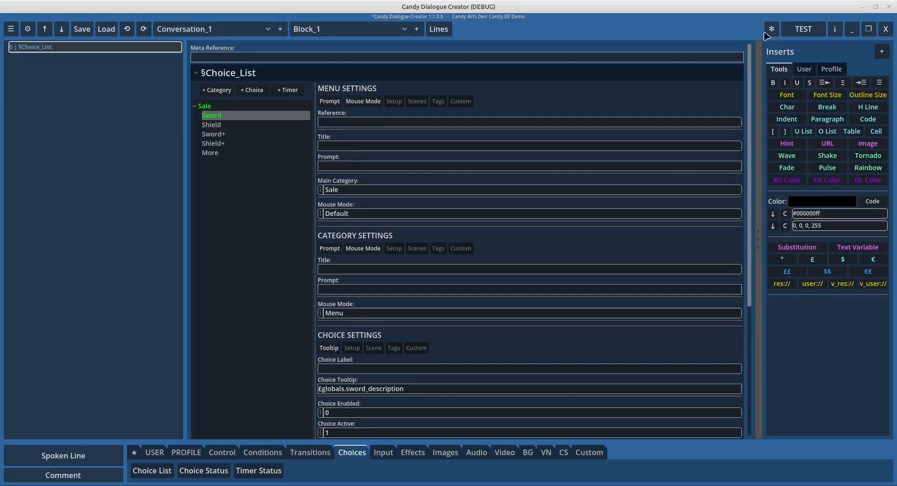
{"action": "scroll", "coordinate": [335, 291], "scroll_direction": "down", "scroll_amount": 3}
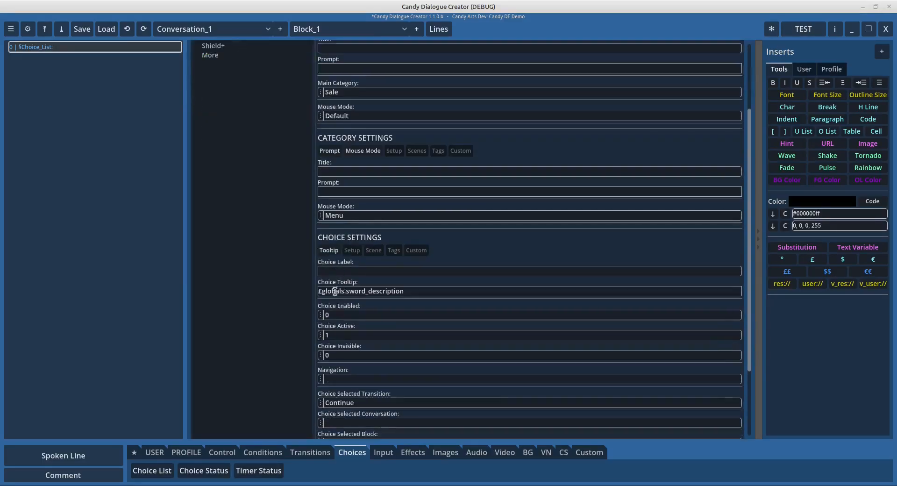
{"action": "scroll", "coordinate": [240, 144], "scroll_direction": "up", "scroll_amount": 3}
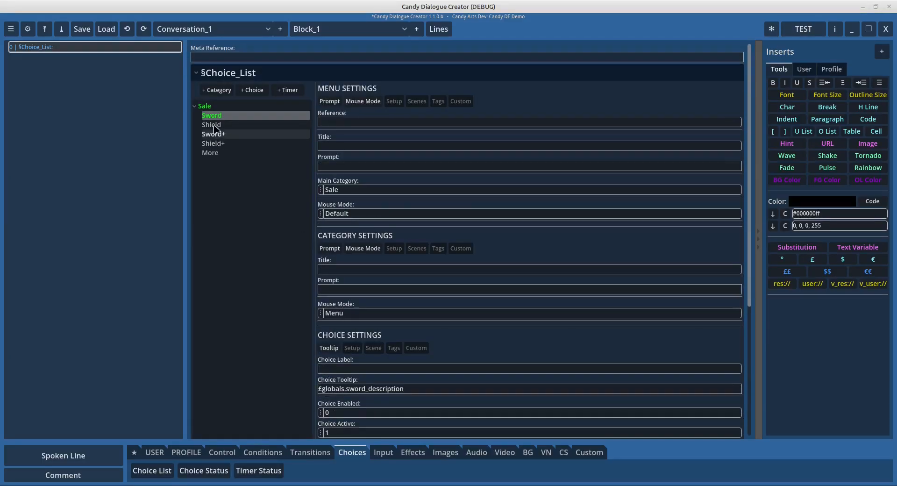
{"action": "left_click", "coordinate": [213, 125]}
{"action": "scroll", "coordinate": [374, 287], "scroll_direction": "down", "scroll_amount": 4}
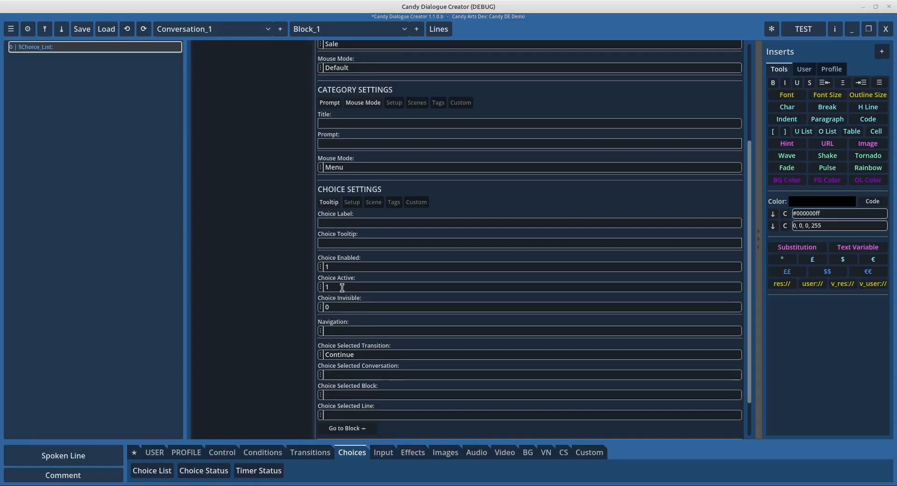
{"action": "left_click", "coordinate": [321, 287]}
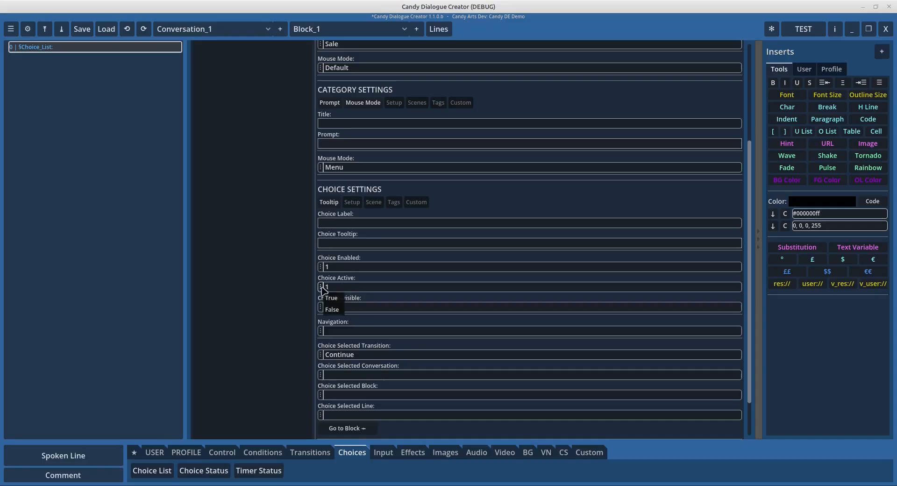
{"action": "left_click", "coordinate": [333, 310]}
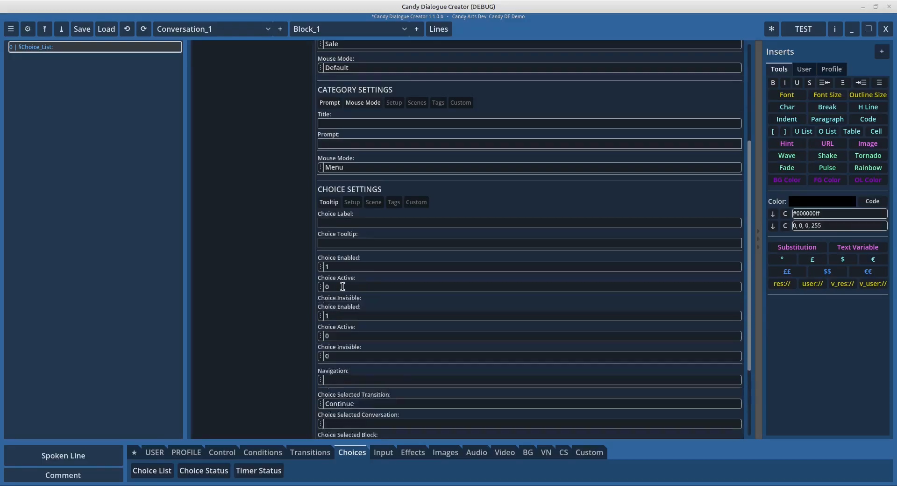
Make the Sword+ choice invisible
{"action": "scroll", "coordinate": [342, 290], "scroll_direction": "up", "scroll_amount": 3}
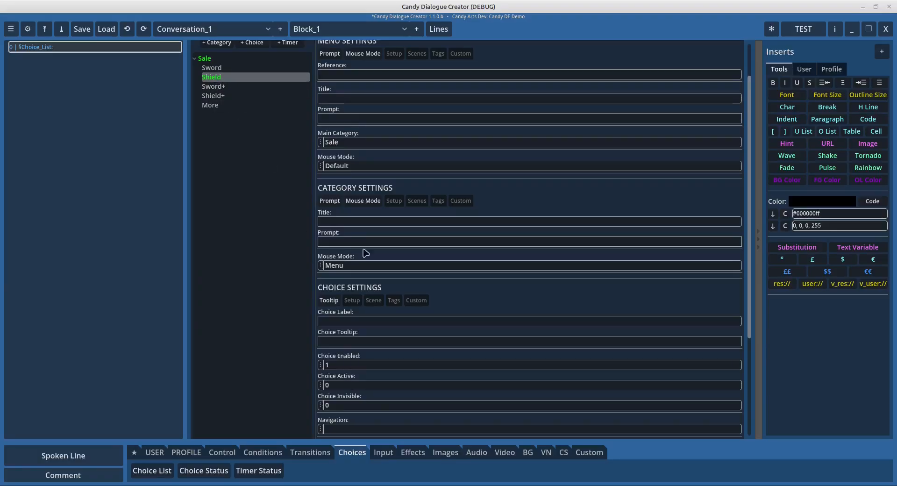
{"action": "scroll", "coordinate": [346, 308], "scroll_direction": "down", "scroll_amount": 3}
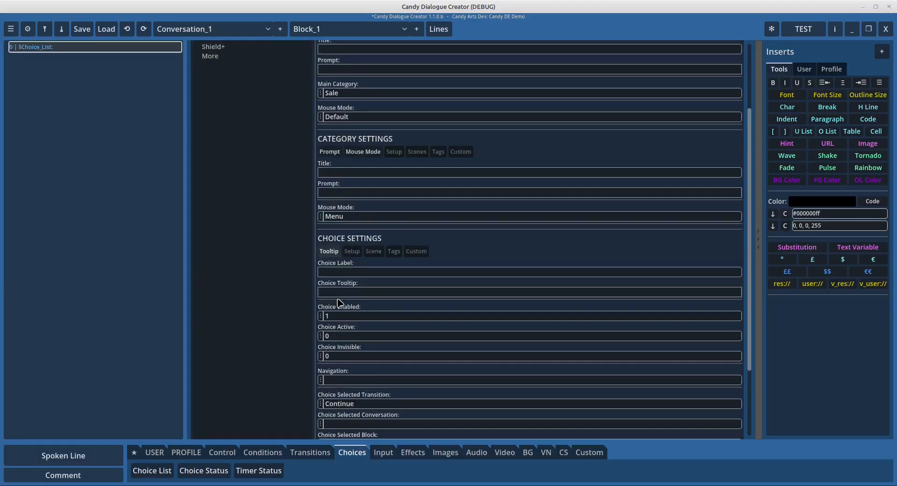
{"action": "scroll", "coordinate": [345, 308], "scroll_direction": "up", "scroll_amount": 3}
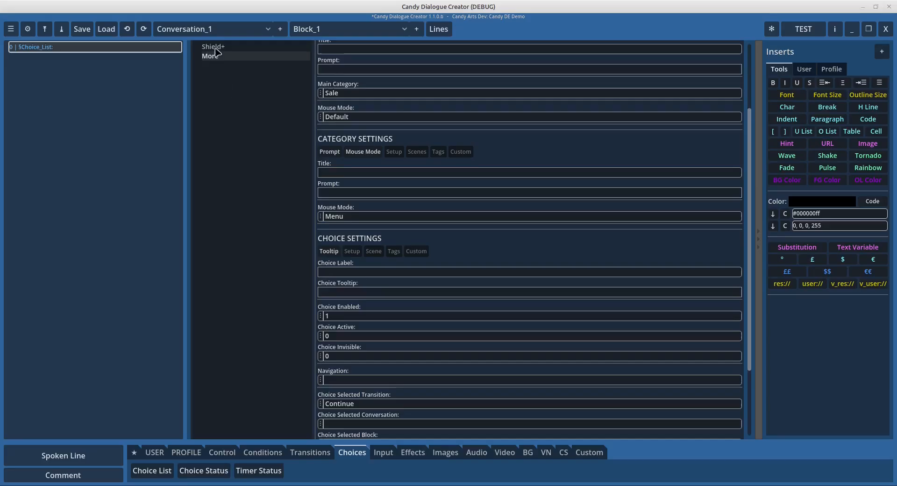
{"action": "left_click", "coordinate": [220, 88]}
{"action": "scroll", "coordinate": [328, 272], "scroll_direction": "down", "scroll_amount": 5}
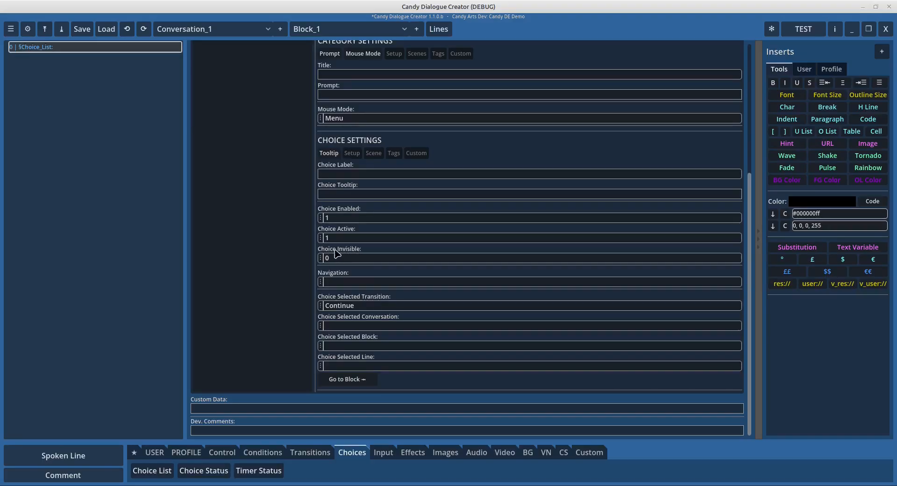
{"action": "mouse_move", "coordinate": [346, 254]}
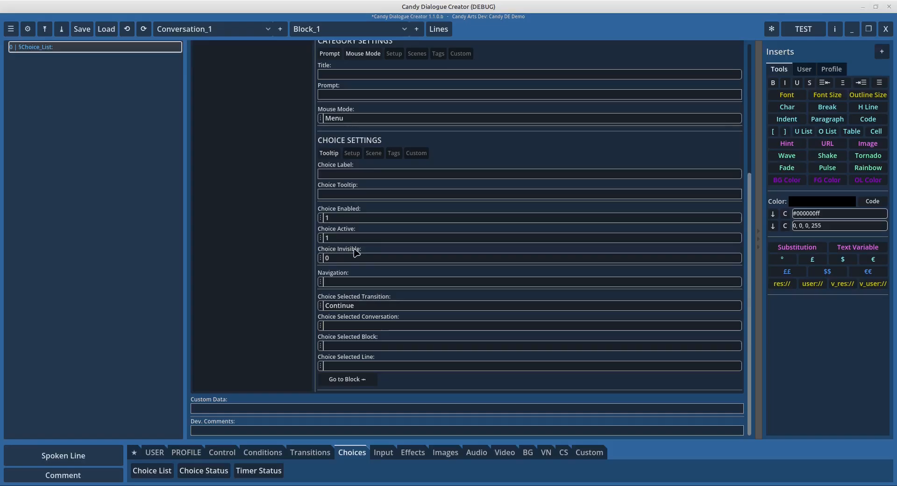
{"action": "left_click", "coordinate": [321, 258]}
{"action": "left_click", "coordinate": [332, 269]}
Set Shield+ Choice Invisible to true and export the dialogue with TEST
{"action": "scroll", "coordinate": [280, 169], "scroll_direction": "up", "scroll_amount": 3}
{"action": "left_click", "coordinate": [230, 96]}
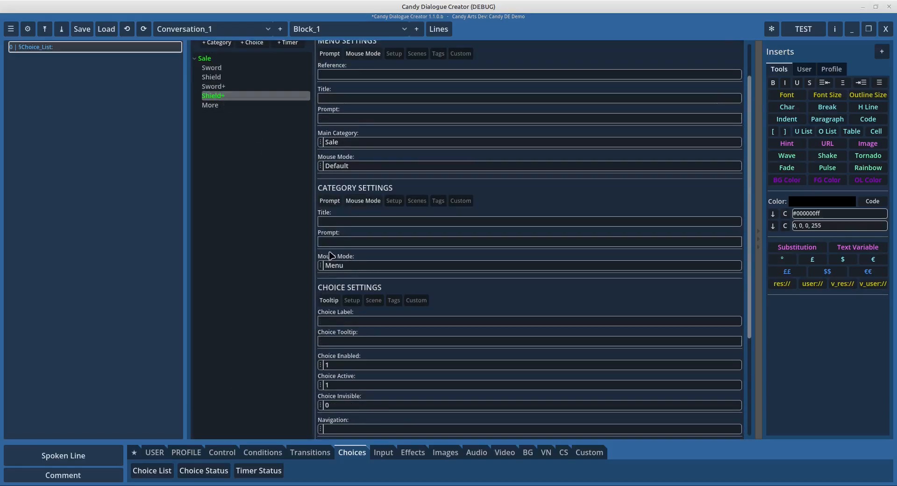
{"action": "scroll", "coordinate": [329, 255], "scroll_direction": "down", "scroll_amount": 3}
{"action": "left_click", "coordinate": [321, 260]}
{"action": "left_click", "coordinate": [331, 270]}
{"action": "scroll", "coordinate": [336, 257], "scroll_direction": "up", "scroll_amount": 4}
{"action": "left_click", "coordinate": [214, 153]}
{"action": "scroll", "coordinate": [590, 188], "scroll_direction": "down", "scroll_amount": 2}
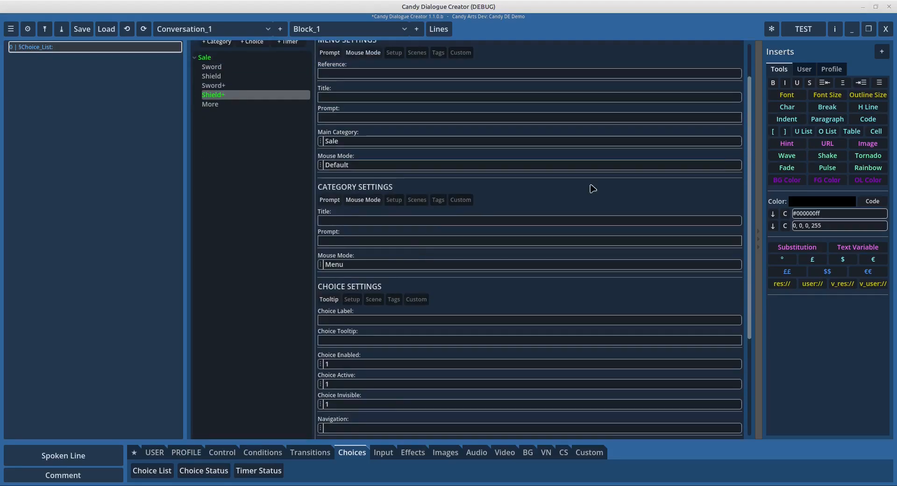
{"action": "left_click", "coordinate": [804, 29]}
Restart the game in Godot and pick Shield in the Sale menu, which does nothing yet
{"action": "scroll", "coordinate": [374, 217], "scroll_direction": "up", "scroll_amount": 2}
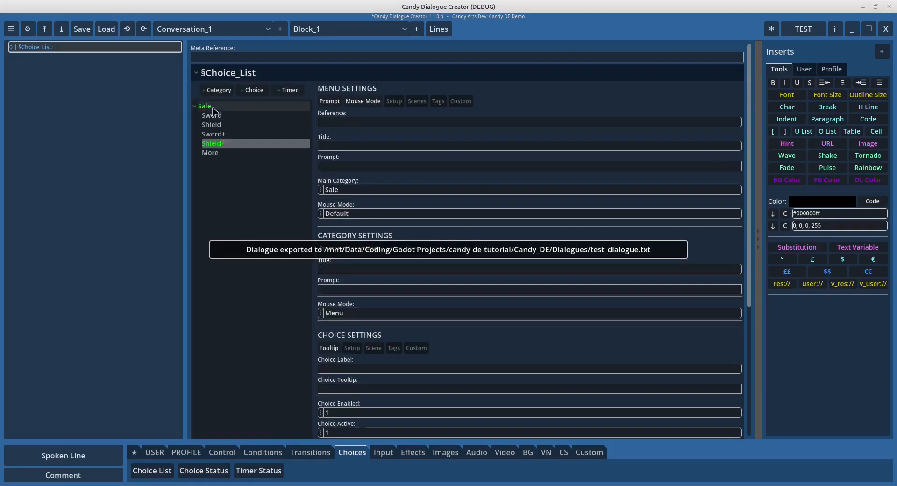
{"action": "mouse_move", "coordinate": [408, 485]}
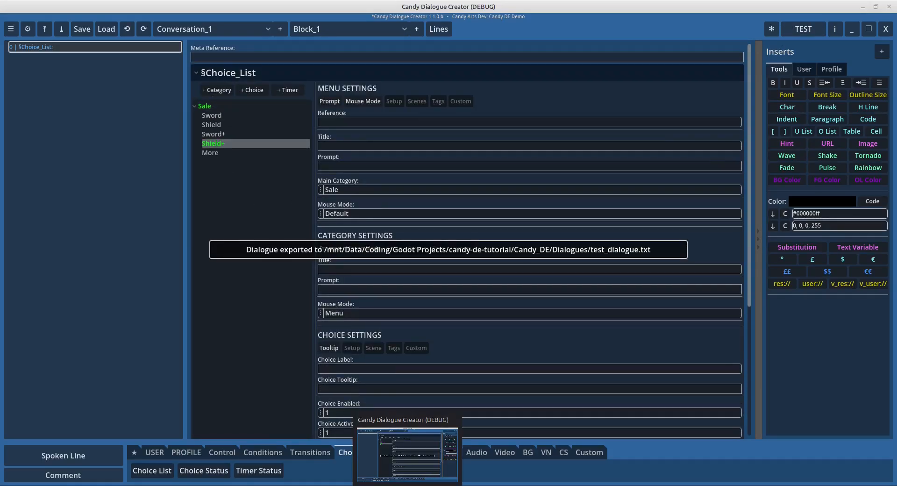
{"action": "left_click", "coordinate": [440, 458]}
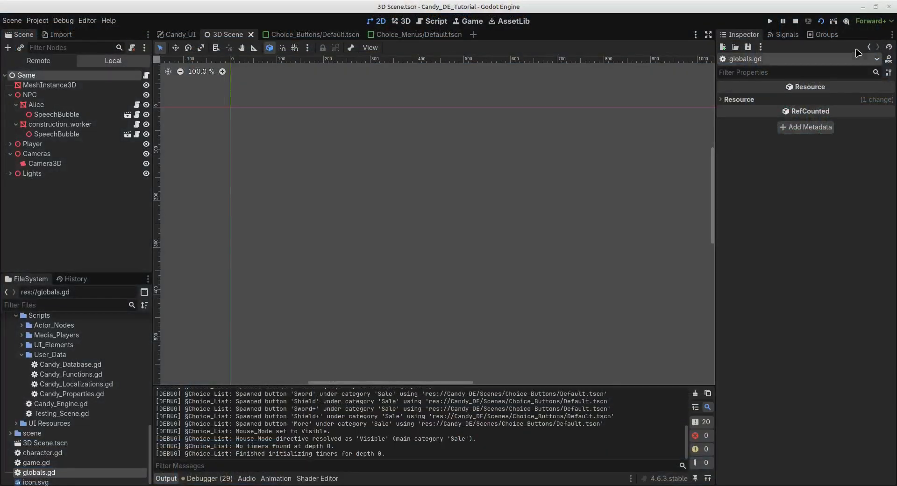
{"action": "left_click", "coordinate": [798, 23]}
{"action": "left_click", "coordinate": [821, 22]}
{"action": "scroll", "coordinate": [585, 214], "scroll_direction": "up", "scroll_amount": 1}
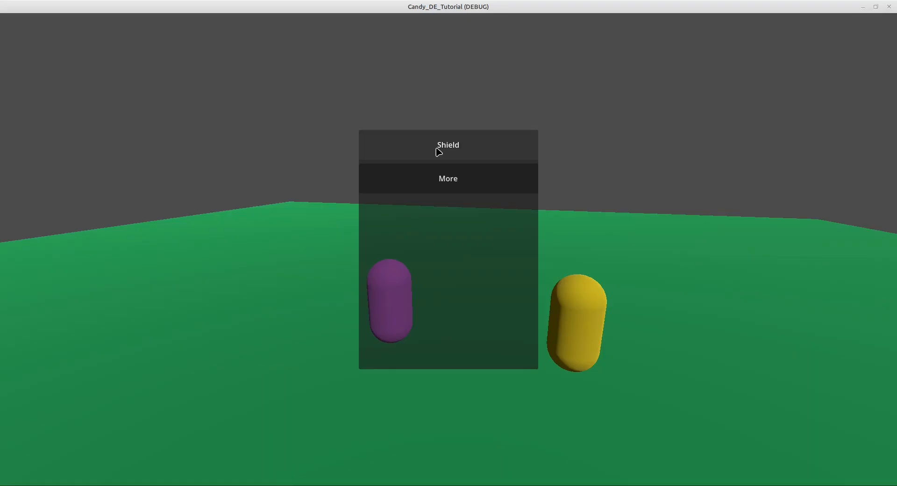
{"action": "left_click", "coordinate": [425, 138]}
{"action": "left_click", "coordinate": [456, 136]}
{"action": "mouse_move", "coordinate": [414, 483]}
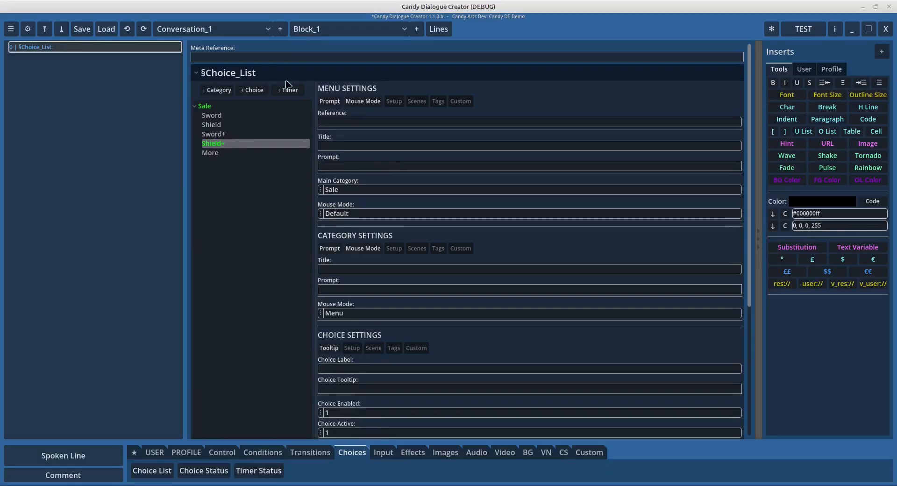
Set Shield's Choice Selected Block to Block_3 and go to that block
{"action": "left_click", "coordinate": [211, 126]}
{"action": "scroll", "coordinate": [358, 346], "scroll_direction": "down", "scroll_amount": 5}
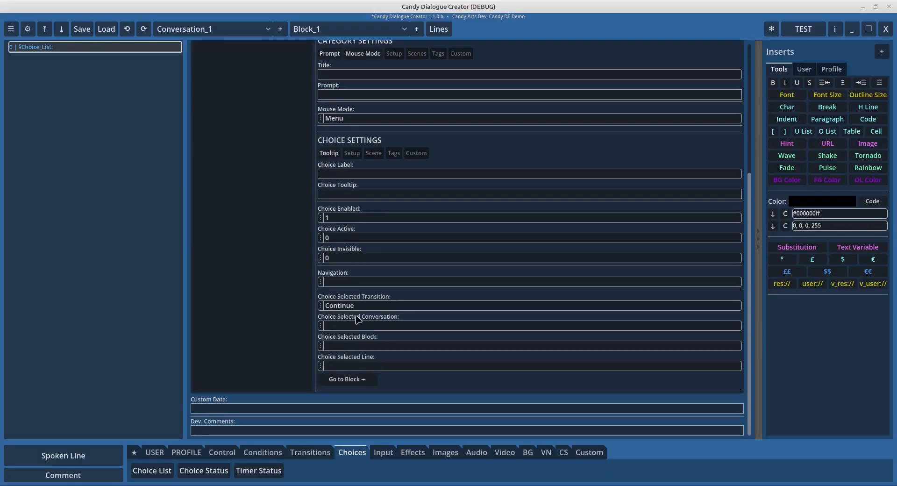
{"action": "left_click", "coordinate": [324, 345]}
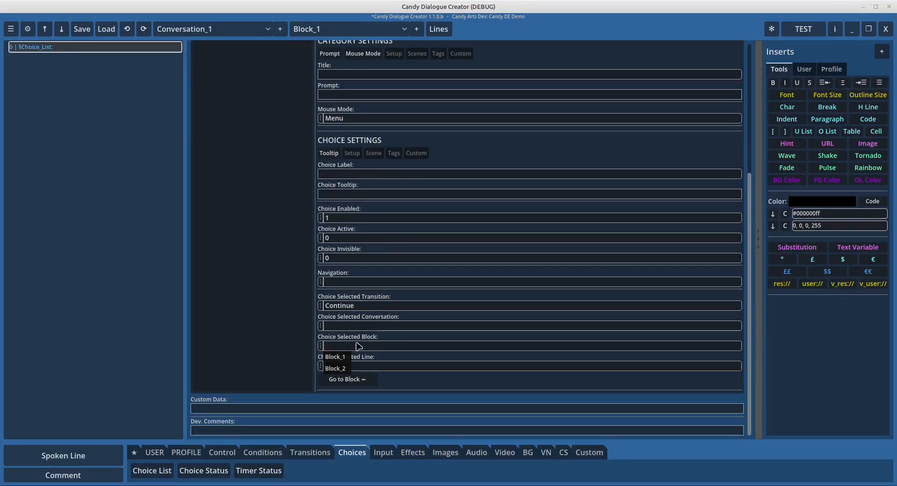
{"action": "left_click", "coordinate": [344, 349]}
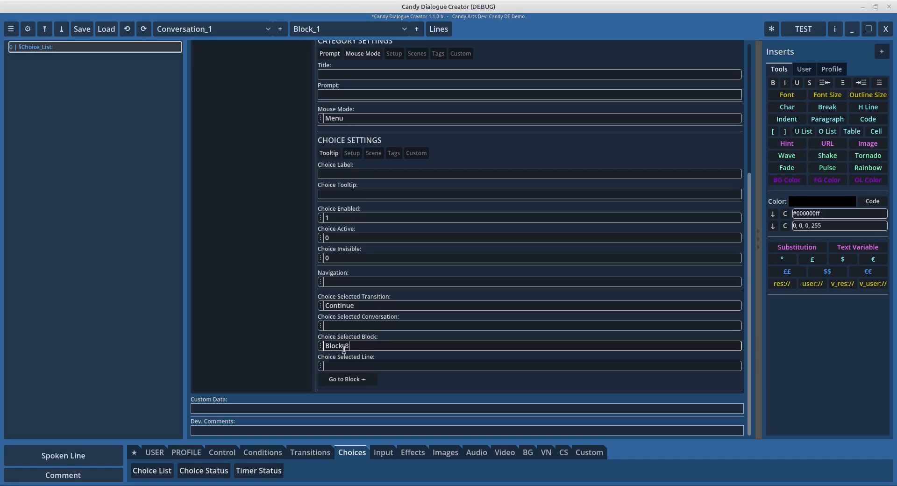
{"action": "type", "text": "Block_3"}
{"action": "left_click", "coordinate": [348, 379]}
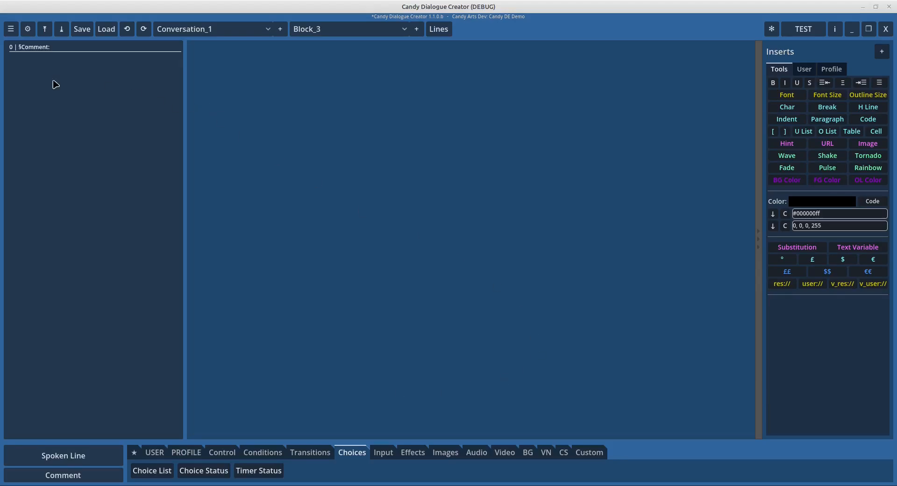
Add a spoken line where Alice says 'You bought a shield!' and export with TEST
{"action": "left_click", "coordinate": [63, 456]}
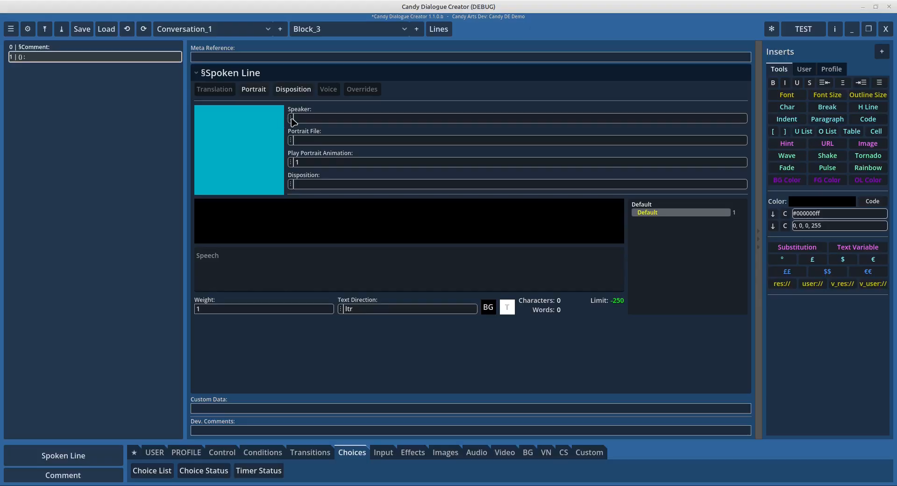
{"action": "left_click", "coordinate": [291, 119]}
{"action": "left_click", "coordinate": [303, 149]}
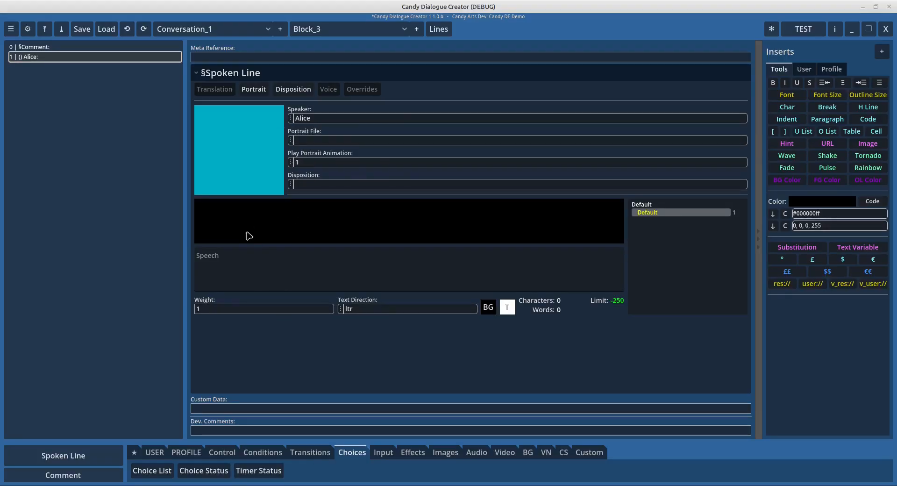
{"action": "type", "text": "You bought a s"}
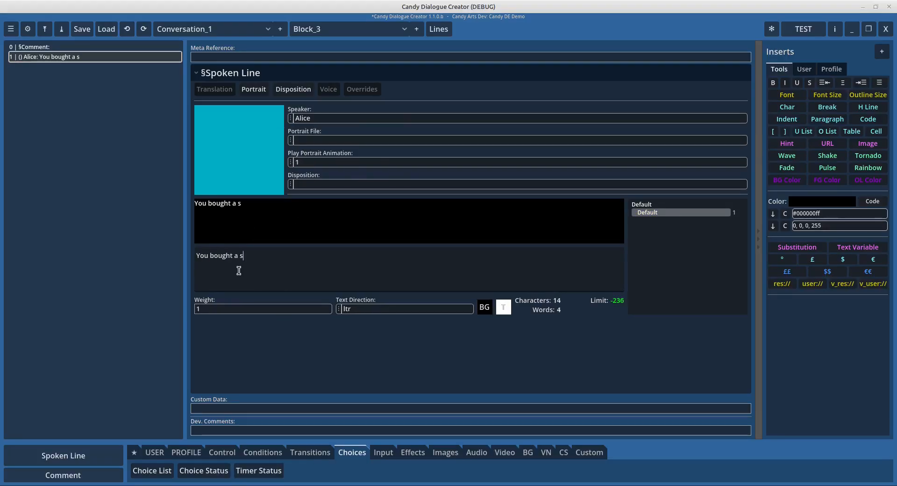
{"action": "type", "text": "hield!"}
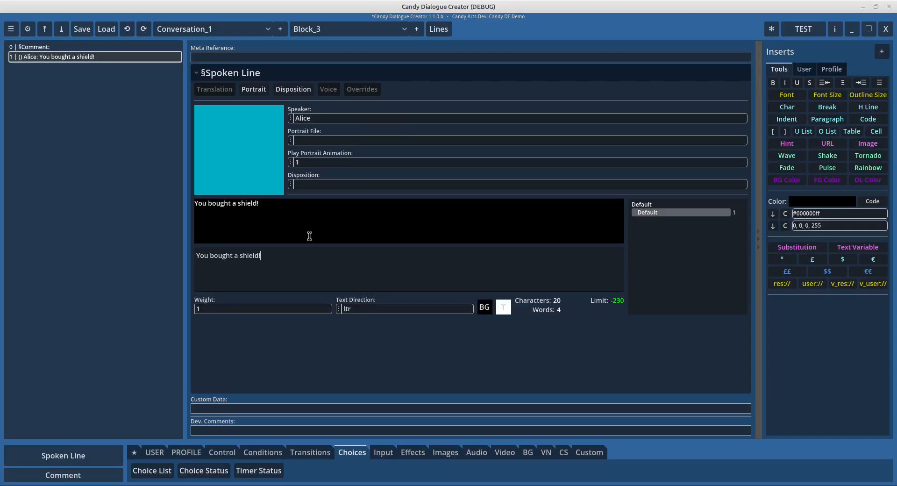
{"action": "left_click", "coordinate": [804, 29]}
Run the game and pick Shield five times; nothing happens, so return to the dialogue creator
{"action": "left_click", "coordinate": [420, 472]}
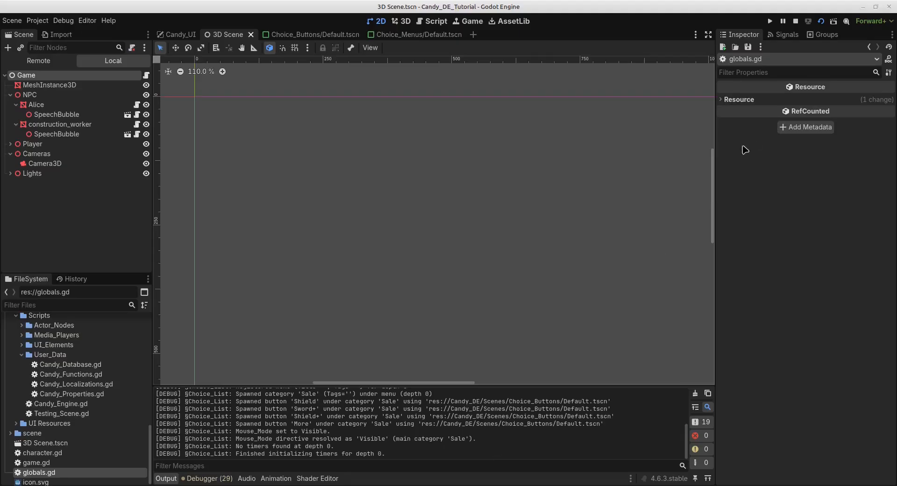
{"action": "left_click", "coordinate": [820, 23]}
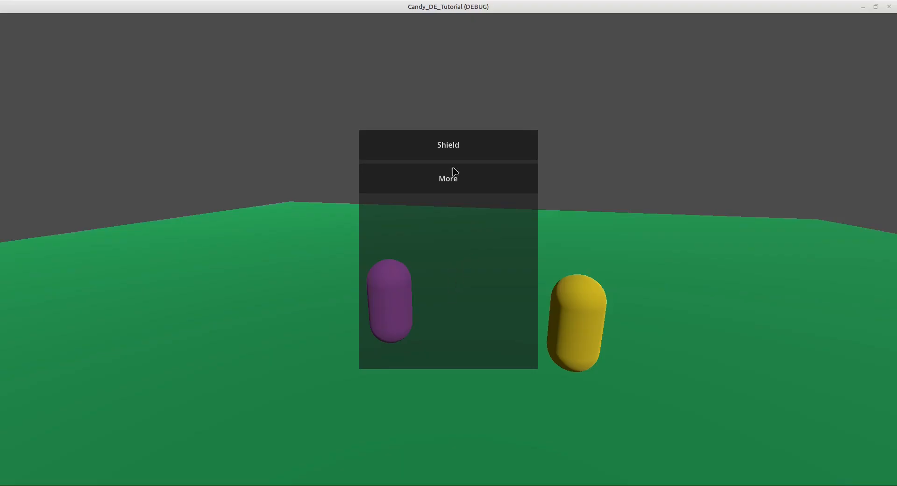
{"action": "left_click", "coordinate": [503, 157]}
{"action": "left_click", "coordinate": [503, 158]}
{"action": "left_click", "coordinate": [502, 157]}
{"action": "left_click", "coordinate": [503, 158]}
{"action": "left_click", "coordinate": [447, 146]}
{"action": "mouse_move", "coordinate": [407, 485]}
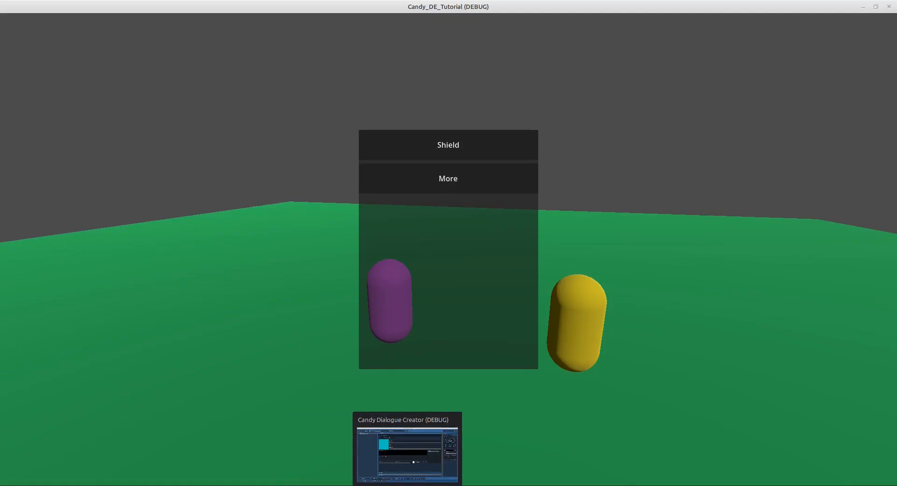
{"action": "left_click", "coordinate": [407, 448]}
{"action": "left_click", "coordinate": [306, 30]}
In Block_1's Choice_List, set Shield's Choice Active to 1 and export with TEST
{"action": "left_click", "coordinate": [310, 45]}
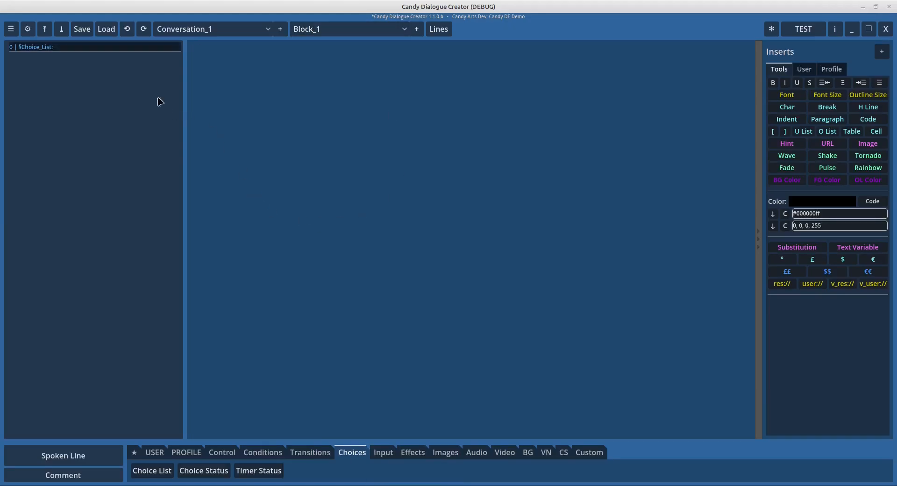
{"action": "left_click", "coordinate": [95, 49]}
{"action": "left_click", "coordinate": [222, 129]}
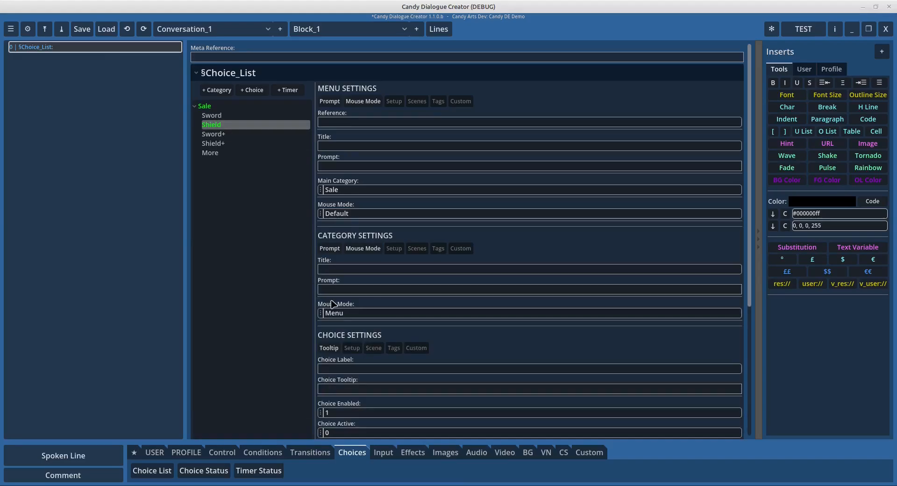
{"action": "scroll", "coordinate": [333, 252], "scroll_direction": "down", "scroll_amount": 5}
{"action": "left_click", "coordinate": [321, 238]}
{"action": "left_click", "coordinate": [334, 248]}
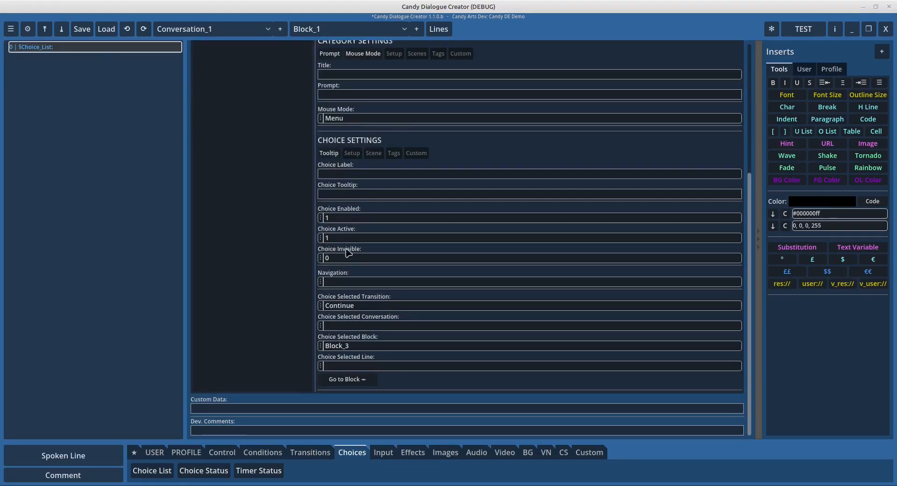
{"action": "left_click", "coordinate": [804, 29]}
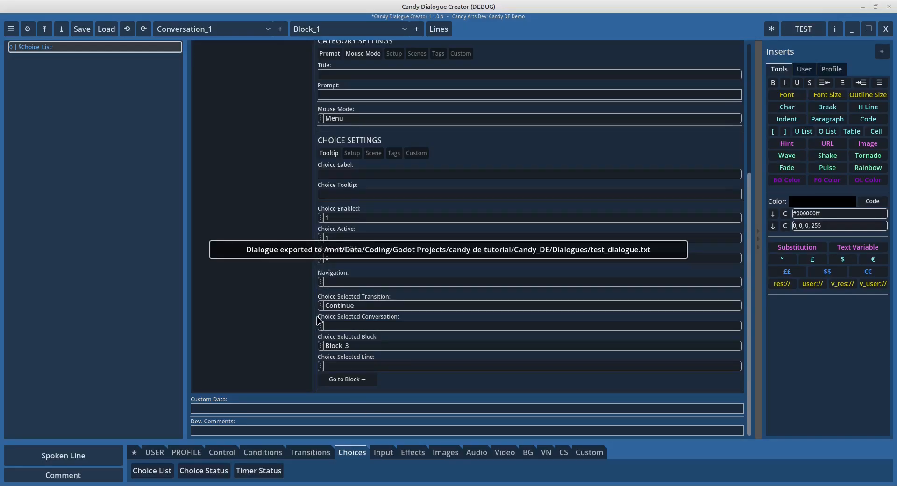
Keep Shield's Choice Selected Transition as Continue and switch to Godot
{"action": "left_click", "coordinate": [321, 306]}
{"action": "left_click", "coordinate": [348, 295]}
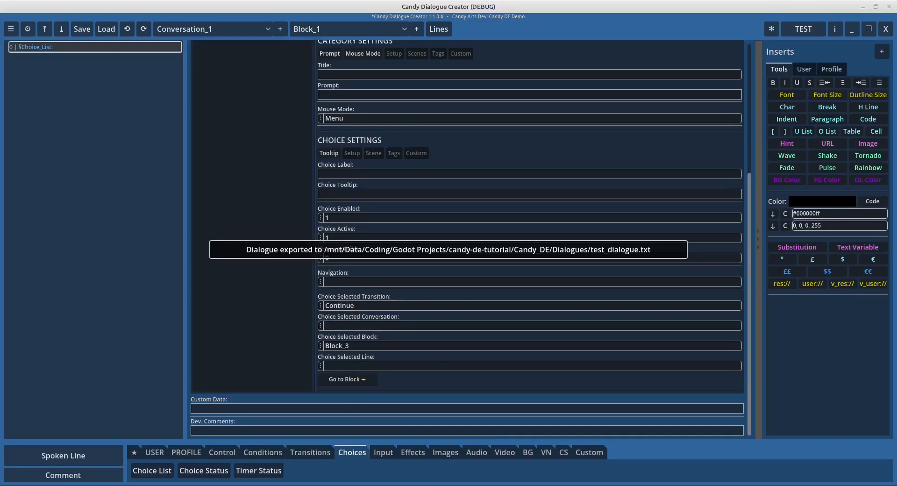
{"action": "mouse_move", "coordinate": [387, 485]}
{"action": "left_click", "coordinate": [414, 473]}
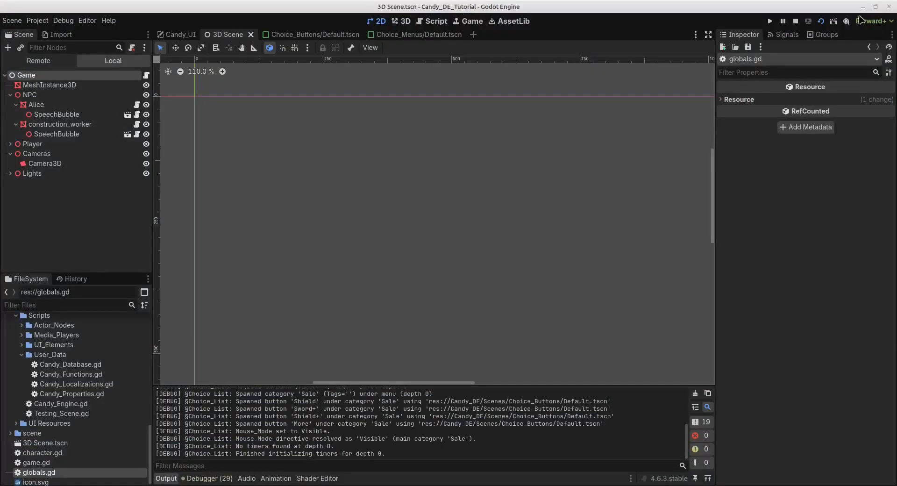
Restart the Candy_DE_Tutorial game, choose Shield to see Alice say 'You bought a shield!', then close it
{"action": "left_click", "coordinate": [796, 21]}
{"action": "left_click", "coordinate": [821, 22]}
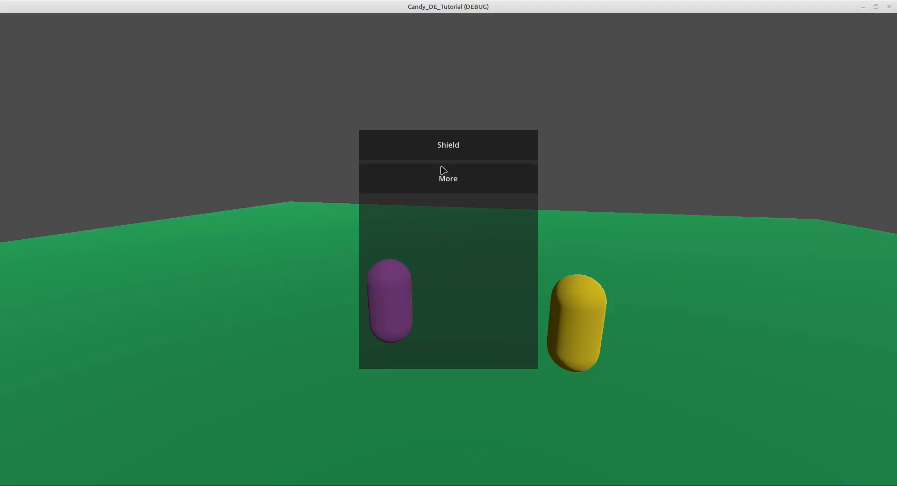
{"action": "left_click", "coordinate": [436, 149]}
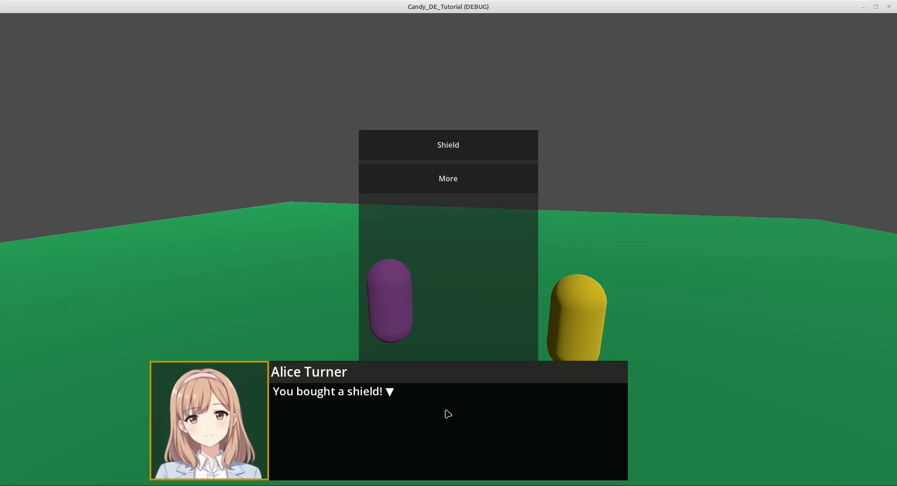
{"action": "key", "text": "alt+F4"}
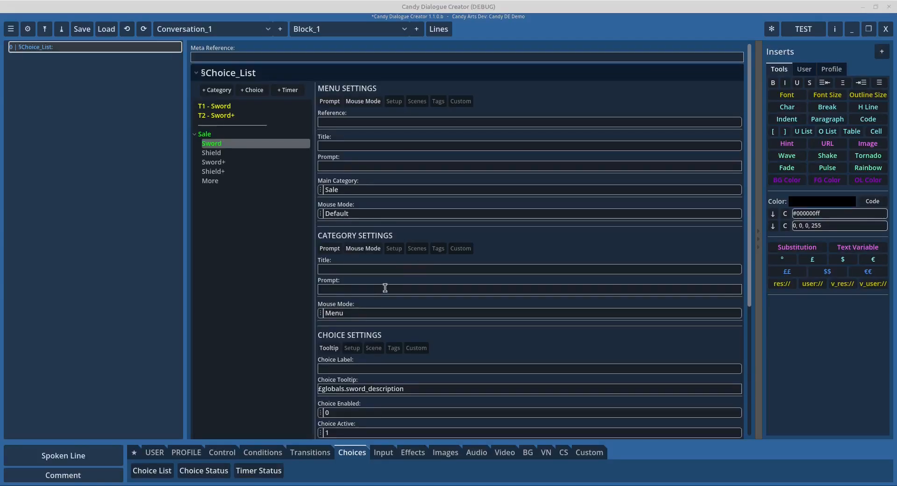
{"action": "scroll", "coordinate": [409, 309], "scroll_direction": "down", "scroll_amount": 3}
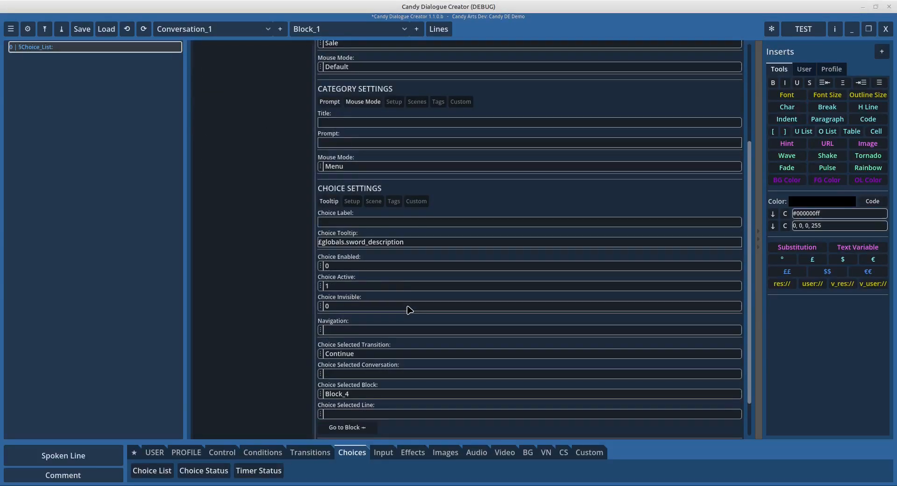
{"action": "scroll", "coordinate": [409, 310], "scroll_direction": "down", "scroll_amount": 1}
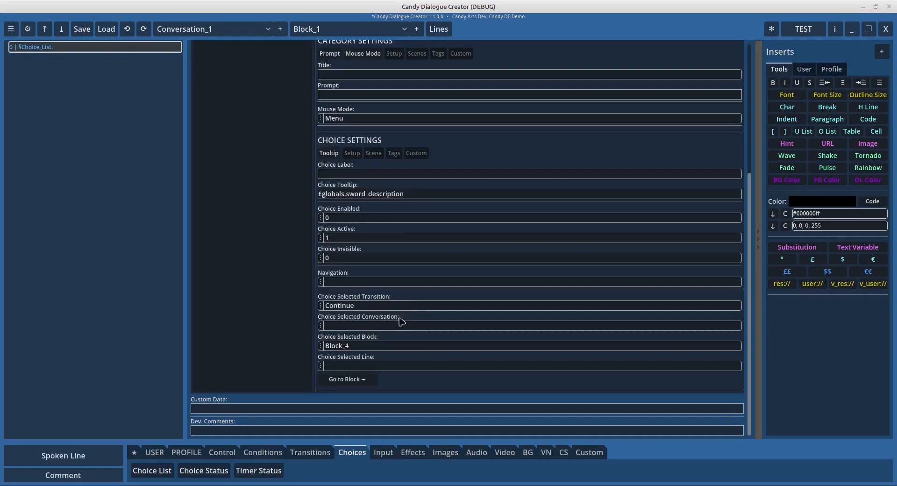
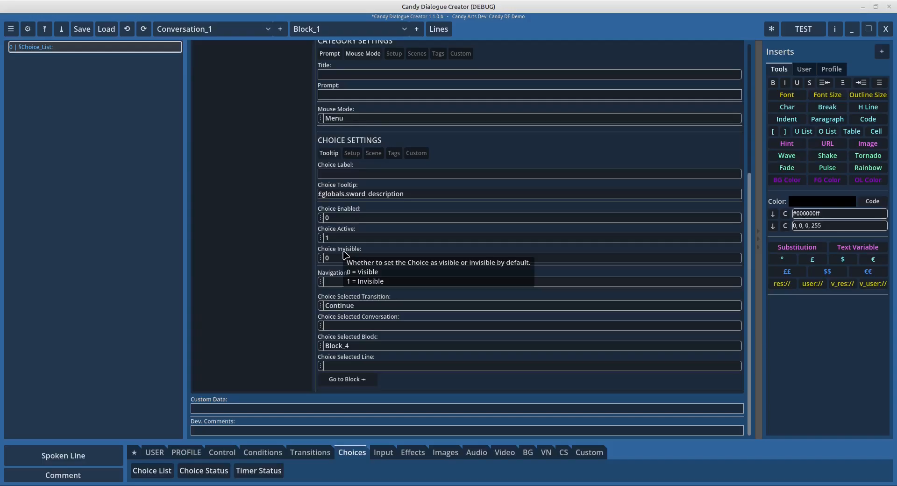
Scroll through the Sword choice's settings in Block_1's Choice_List
{"action": "scroll", "coordinate": [348, 257], "scroll_direction": "up", "scroll_amount": 3}
{"action": "scroll", "coordinate": [357, 326], "scroll_direction": "down", "scroll_amount": 3}
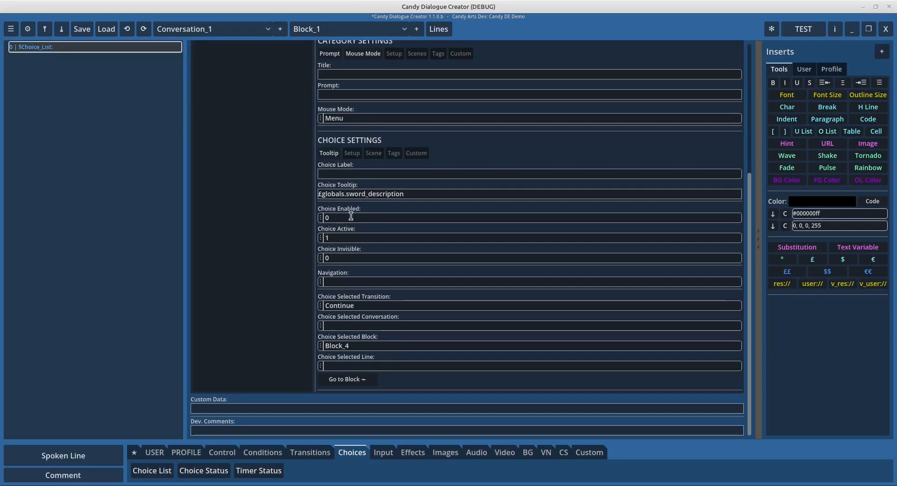
{"action": "scroll", "coordinate": [351, 216], "scroll_direction": "up", "scroll_amount": 3}
{"action": "scroll", "coordinate": [371, 304], "scroll_direction": "down", "scroll_amount": 3}
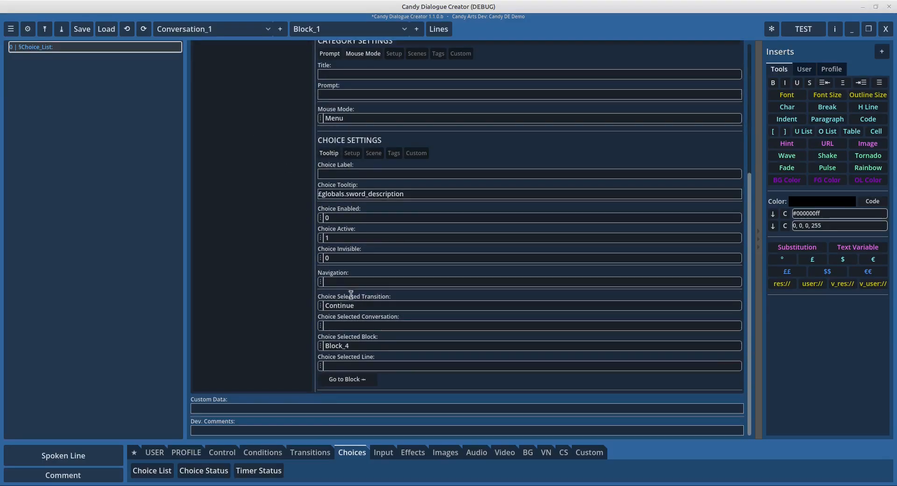
{"action": "scroll", "coordinate": [234, 187], "scroll_direction": "up", "scroll_amount": 3}
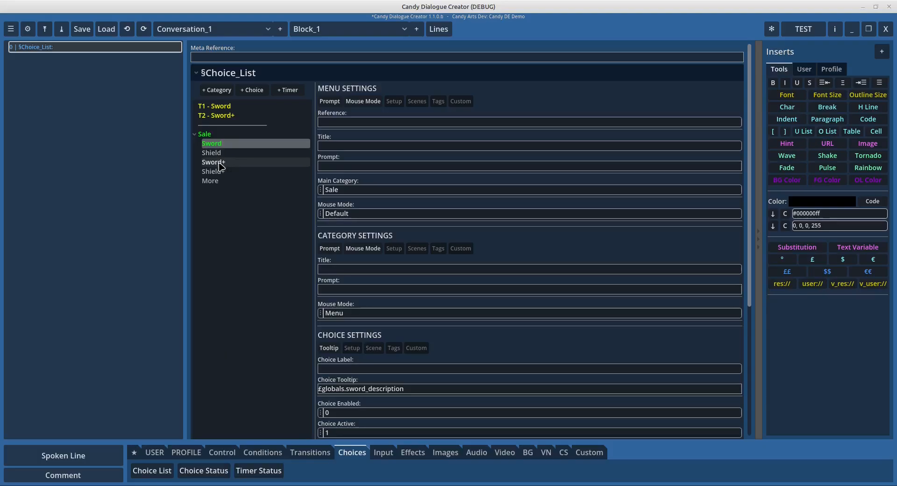
Review the Sword+ choice (enabled, invisible, leads to Block_5), then the T1 - Sword timer
{"action": "left_click", "coordinate": [213, 162]}
{"action": "scroll", "coordinate": [356, 318], "scroll_direction": "down", "scroll_amount": 3}
{"action": "scroll", "coordinate": [304, 187], "scroll_direction": "up", "scroll_amount": 3}
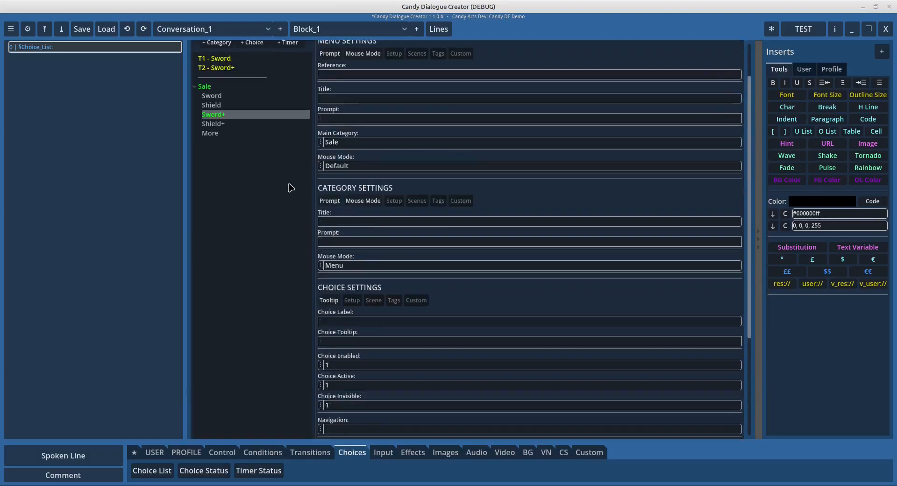
{"action": "scroll", "coordinate": [328, 225], "scroll_direction": "down", "scroll_amount": 3}
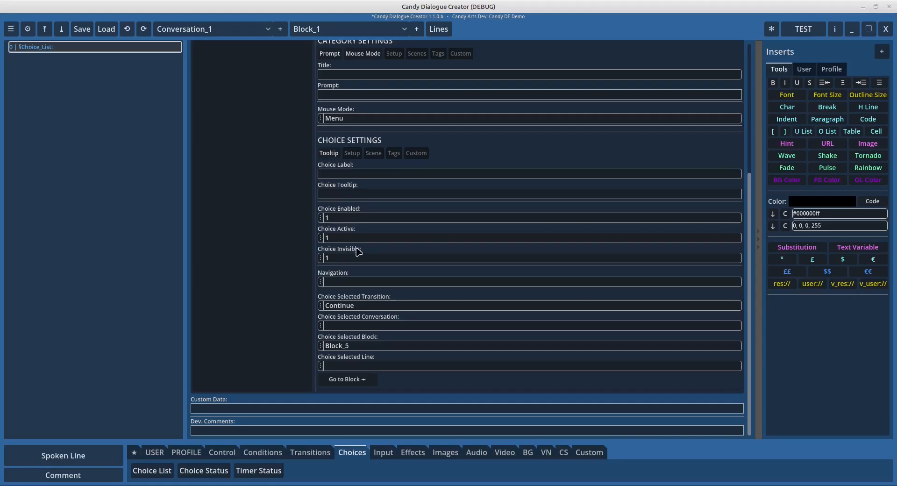
{"action": "scroll", "coordinate": [343, 254], "scroll_direction": "up", "scroll_amount": 3}
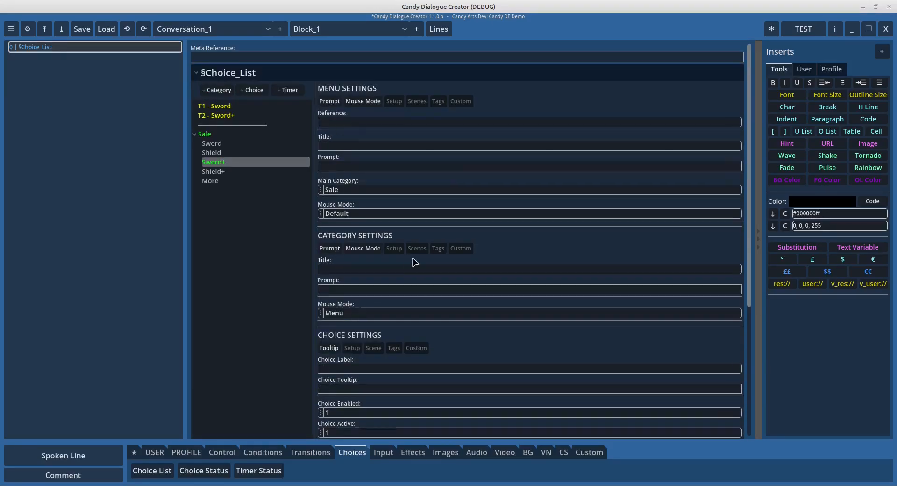
{"action": "left_click", "coordinate": [227, 107]}
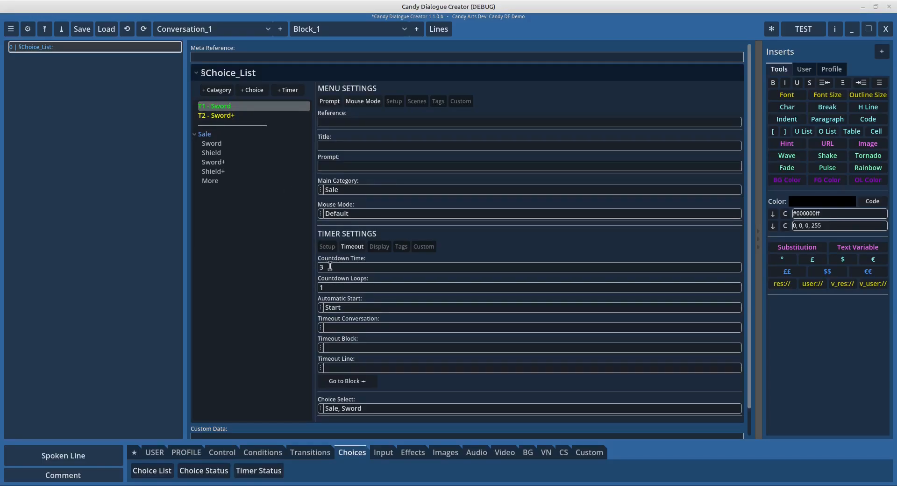
Change the T2 - Sword+ timer's countdown from 5 to 8, check T1, and export with TEST
{"action": "scroll", "coordinate": [352, 280], "scroll_direction": "down", "scroll_amount": 2}
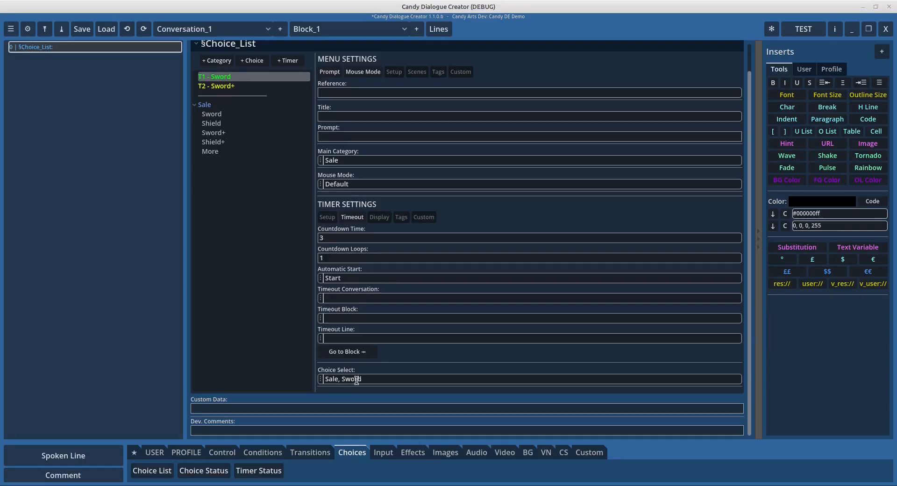
{"action": "left_click", "coordinate": [231, 86]}
{"action": "left_click", "coordinate": [328, 238]}
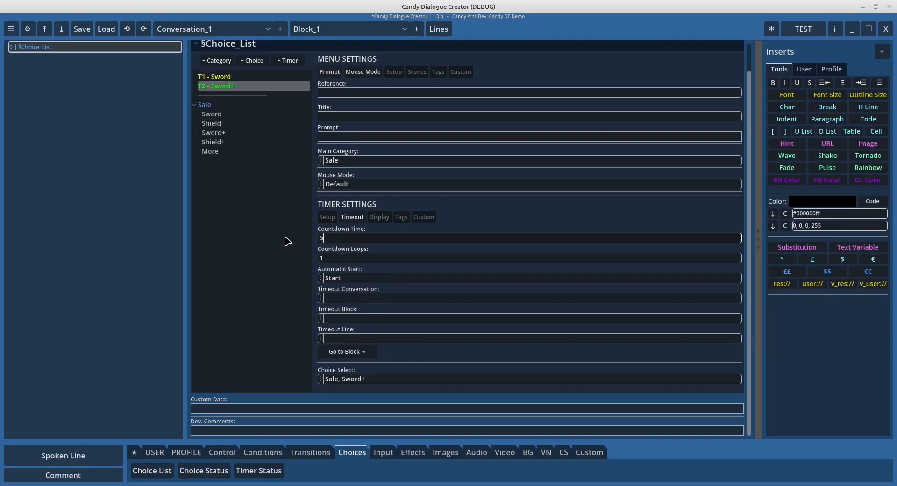
{"action": "left_click_drag", "start_coordinate": [345, 237], "coordinate": [297, 237]}
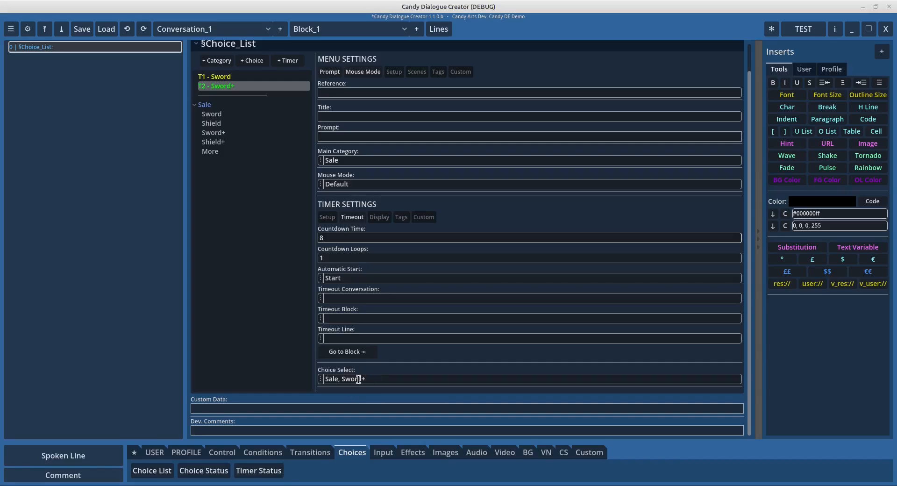
{"action": "left_click", "coordinate": [218, 79]}
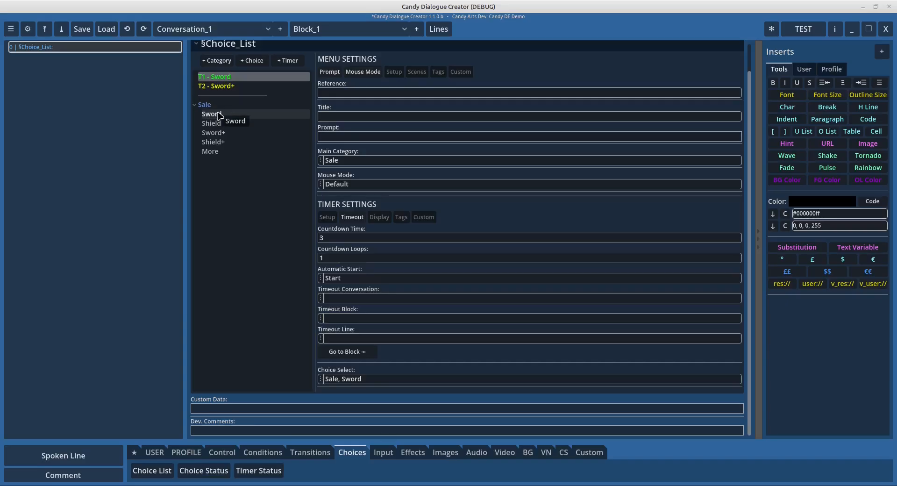
{"action": "left_click", "coordinate": [224, 86]}
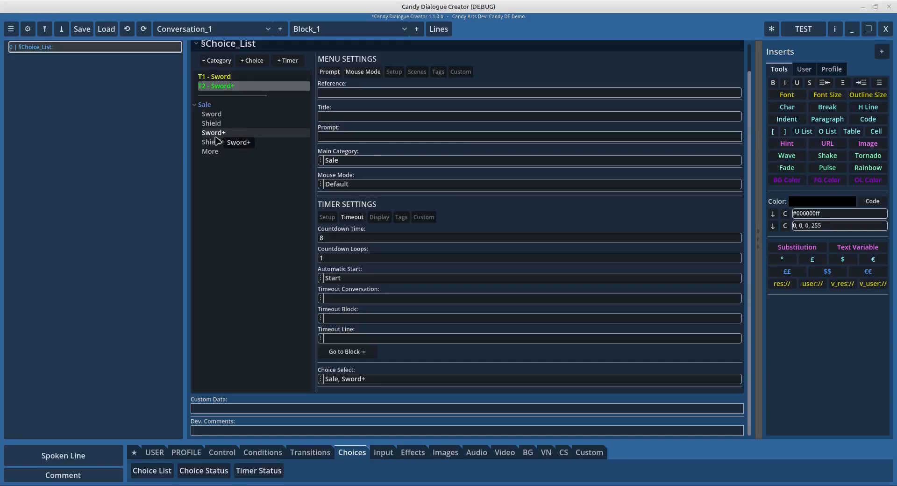
{"action": "left_click", "coordinate": [802, 32]}
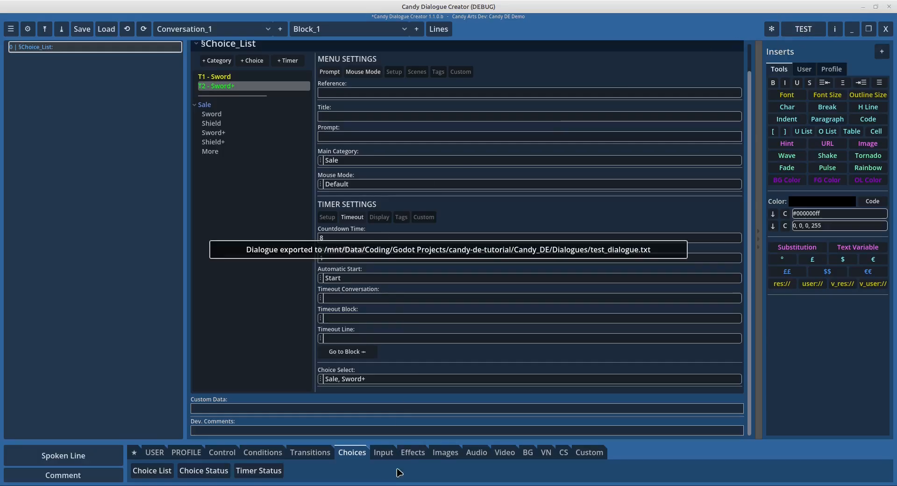
Check the lines of Block_4 and Block_5, then return to Block_1
{"action": "left_click", "coordinate": [317, 29]}
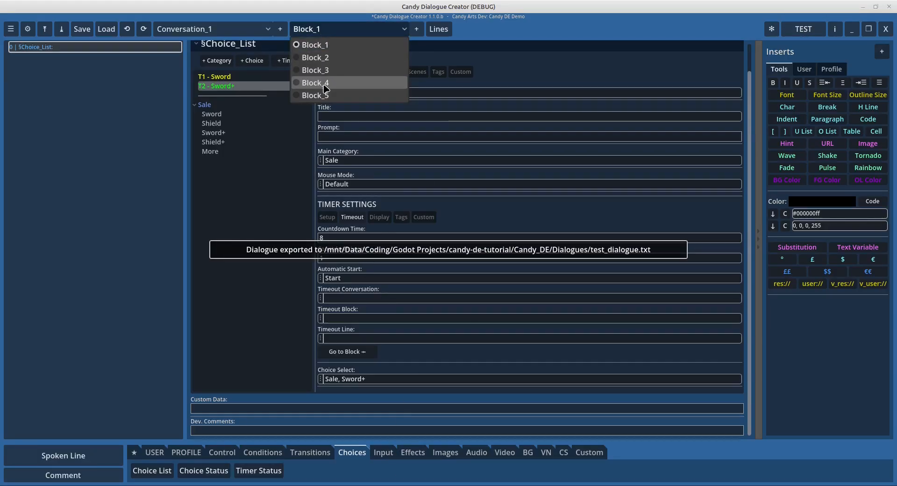
{"action": "left_click", "coordinate": [311, 80]}
{"action": "left_click", "coordinate": [333, 29]}
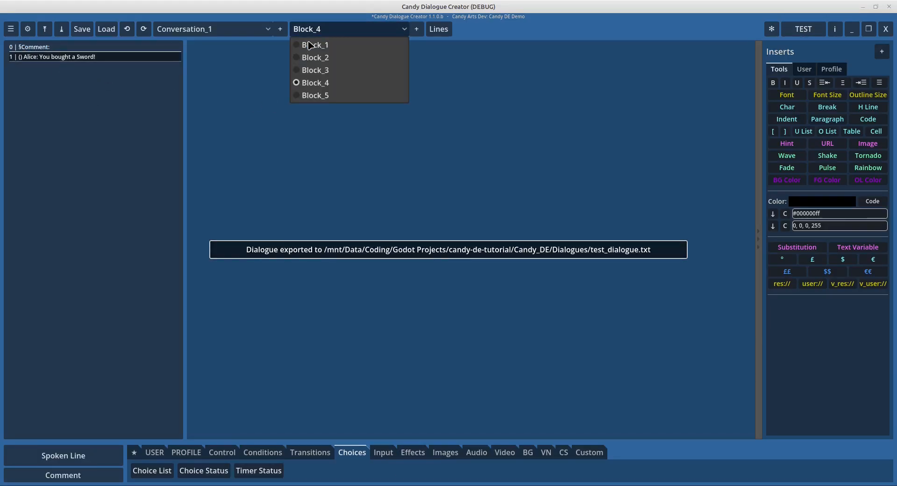
{"action": "left_click", "coordinate": [308, 95]}
{"action": "left_click", "coordinate": [391, 28]}
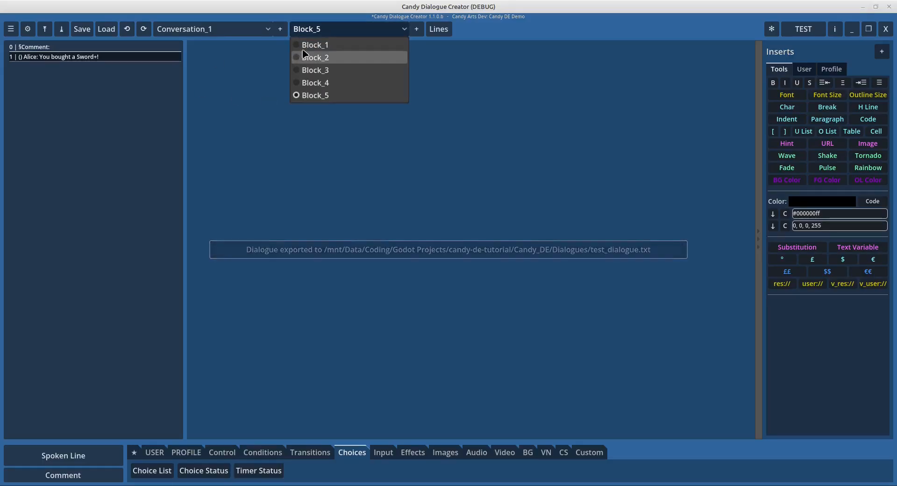
{"action": "left_click", "coordinate": [308, 45]}
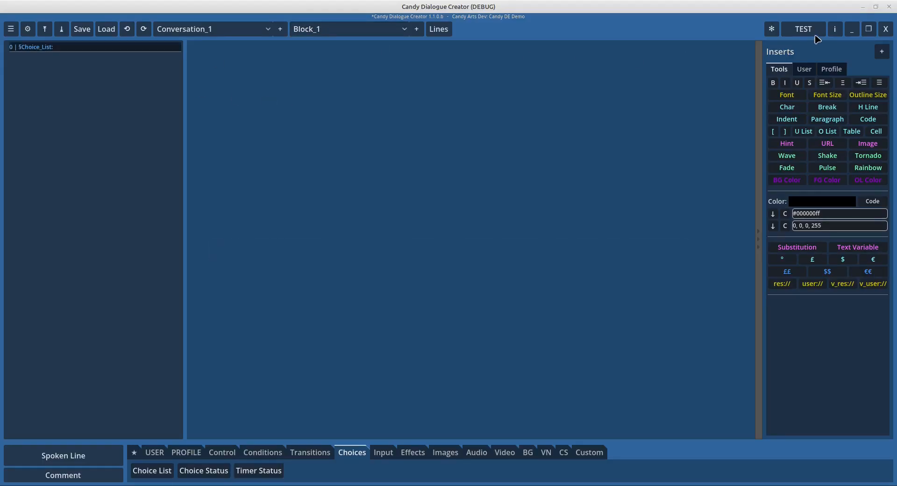
Re-export and run the game in Godot until 'You bought a Sword+!' appears, then close it
{"action": "left_click", "coordinate": [803, 29]}
{"action": "left_click", "coordinate": [406, 473]}
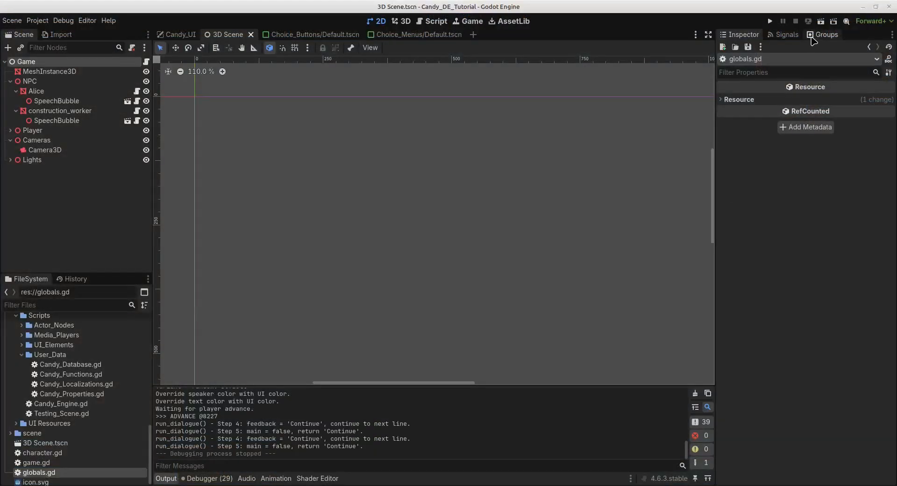
{"action": "key", "text": "F5"}
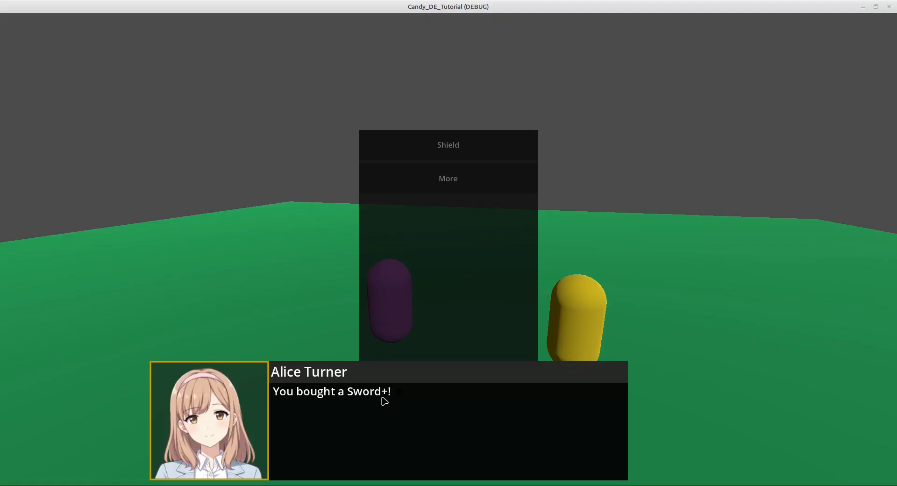
{"action": "left_click", "coordinate": [863, 7]}
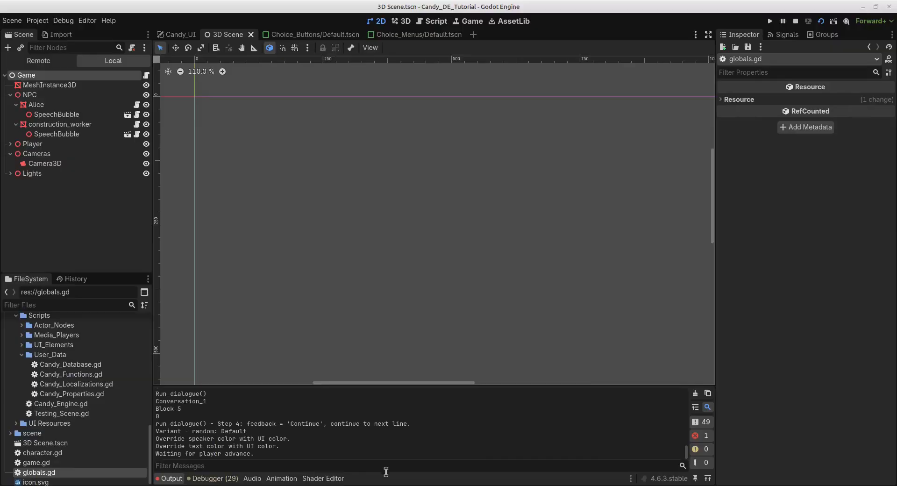
{"action": "mouse_move", "coordinate": [407, 485]}
{"action": "left_click", "coordinate": [407, 454]}
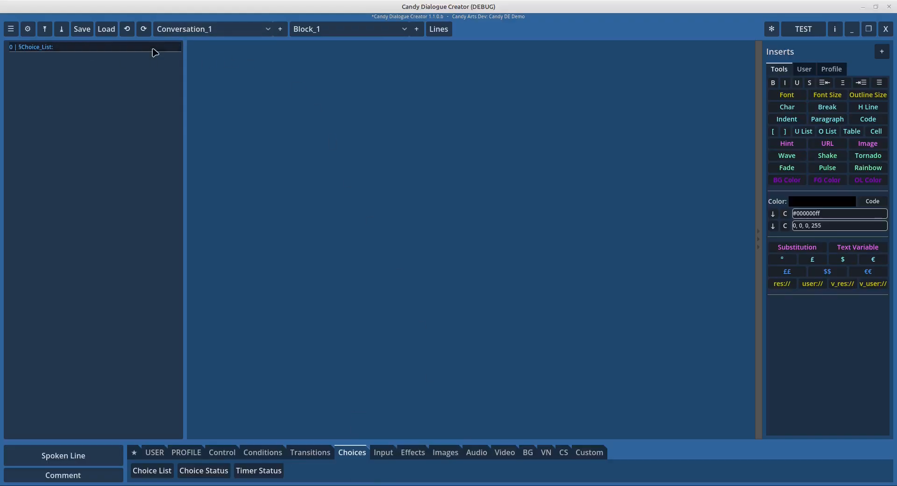
Reopen Block_1's Choice_List and review the T2 - Sword+ and T1 - Sword timers
{"action": "left_click", "coordinate": [152, 47]}
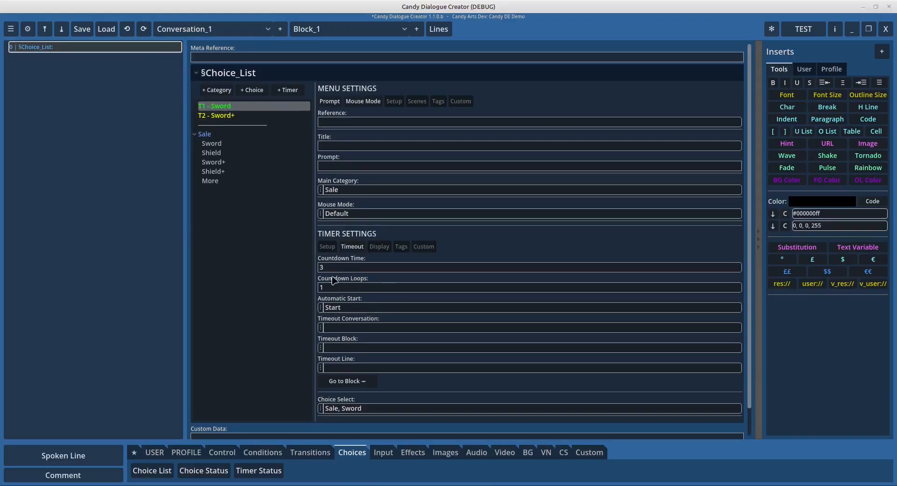
{"action": "left_click", "coordinate": [240, 115]}
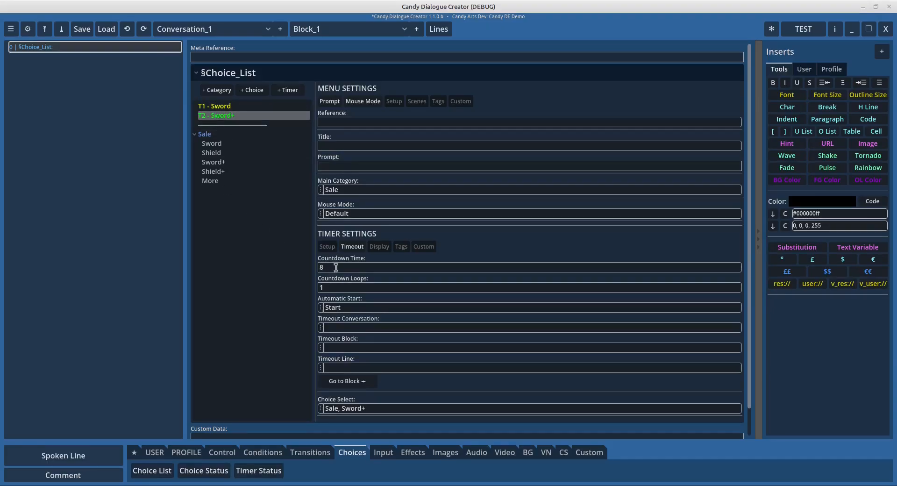
{"action": "left_click", "coordinate": [234, 108]}
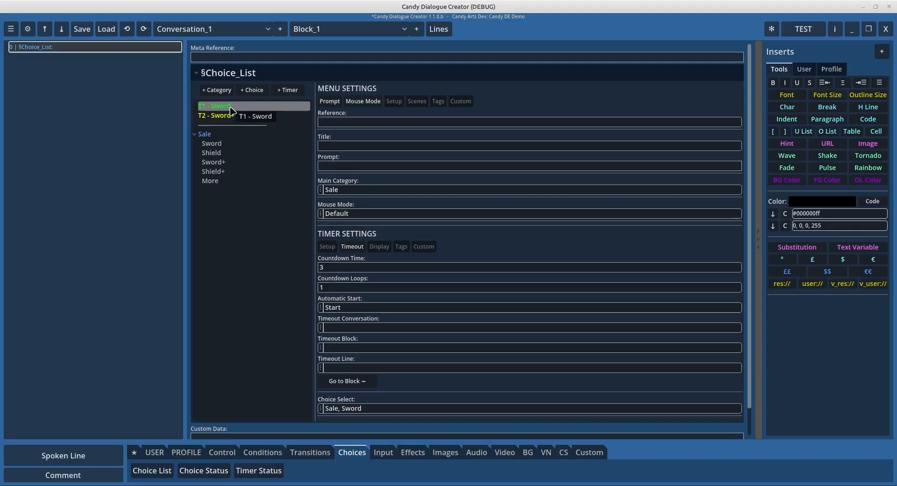
Review the Choice Settings of the Sword and Sword+ choices in the Sale category
{"action": "left_click", "coordinate": [213, 148]}
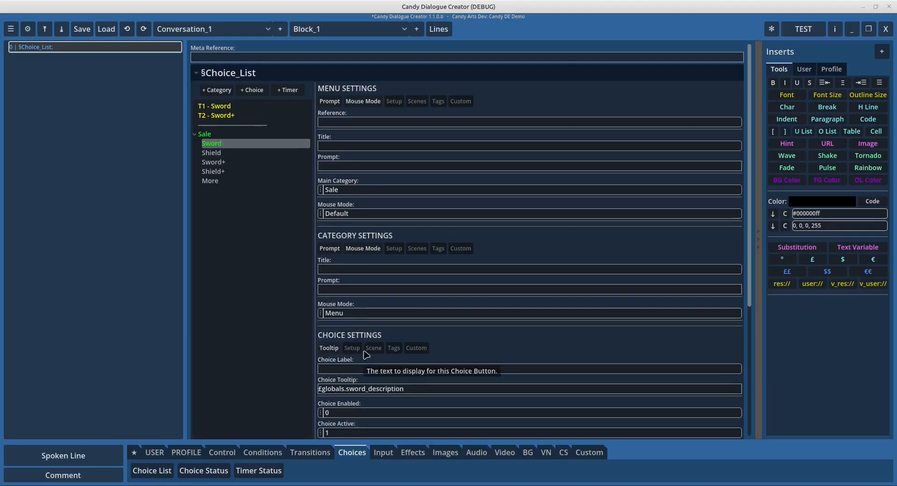
{"action": "scroll", "coordinate": [362, 341], "scroll_direction": "down", "scroll_amount": 3}
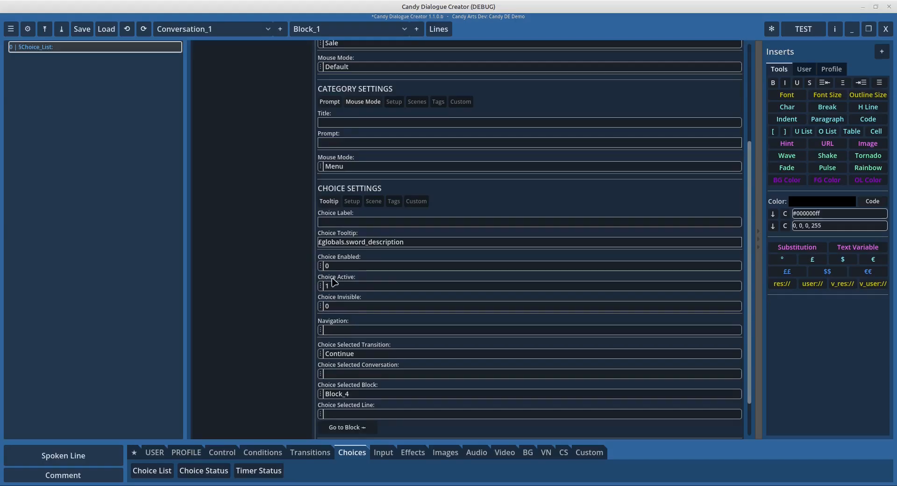
{"action": "scroll", "coordinate": [332, 279], "scroll_direction": "up", "scroll_amount": 2}
{"action": "left_click", "coordinate": [212, 115]}
{"action": "scroll", "coordinate": [338, 258], "scroll_direction": "down", "scroll_amount": 2}
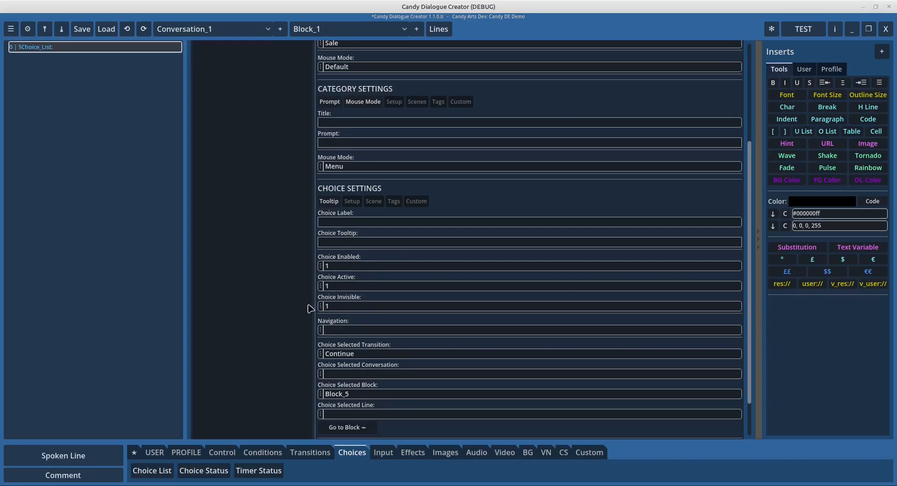
{"action": "mouse_move", "coordinate": [329, 300]}
{"action": "scroll", "coordinate": [400, 286], "scroll_direction": "up", "scroll_amount": 3}
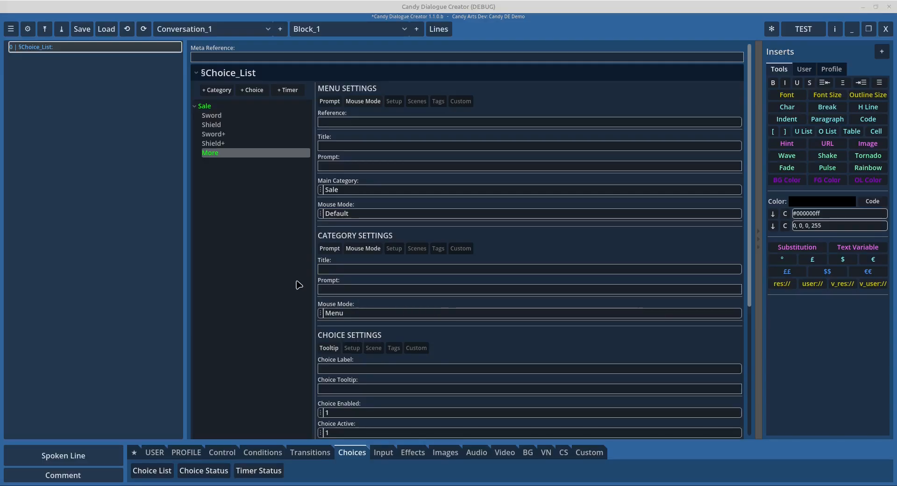
Scroll through the More choice's settings and use Go to Block to open Block_2
{"action": "scroll", "coordinate": [344, 252], "scroll_direction": "down", "scroll_amount": 3}
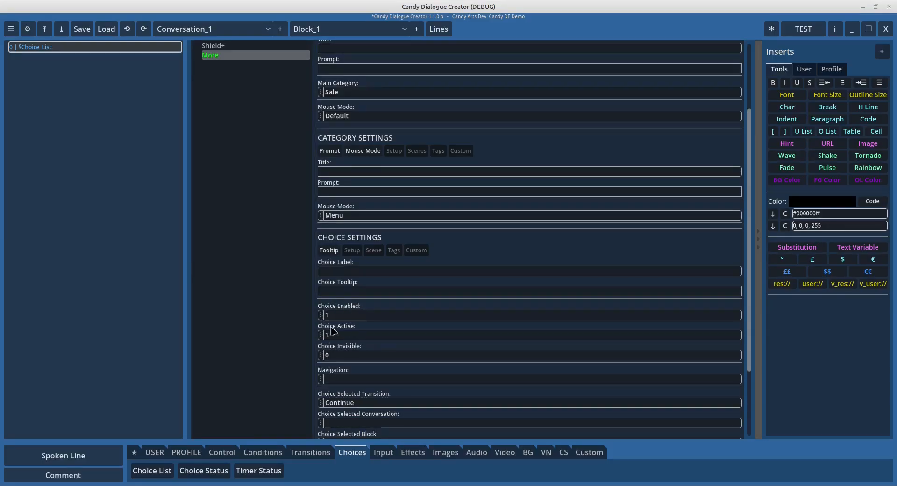
{"action": "scroll", "coordinate": [344, 350], "scroll_direction": "up", "scroll_amount": 3}
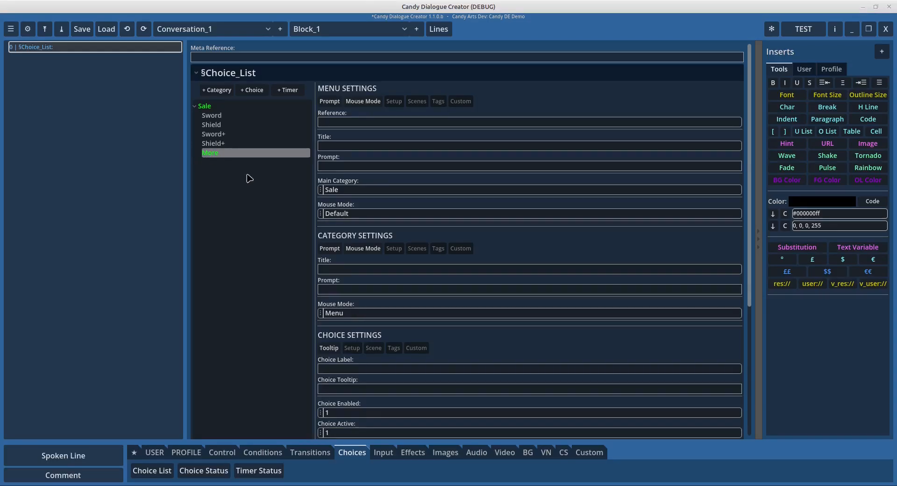
{"action": "scroll", "coordinate": [304, 176], "scroll_direction": "down", "scroll_amount": 3}
{"action": "scroll", "coordinate": [224, 119], "scroll_direction": "up", "scroll_amount": 2}
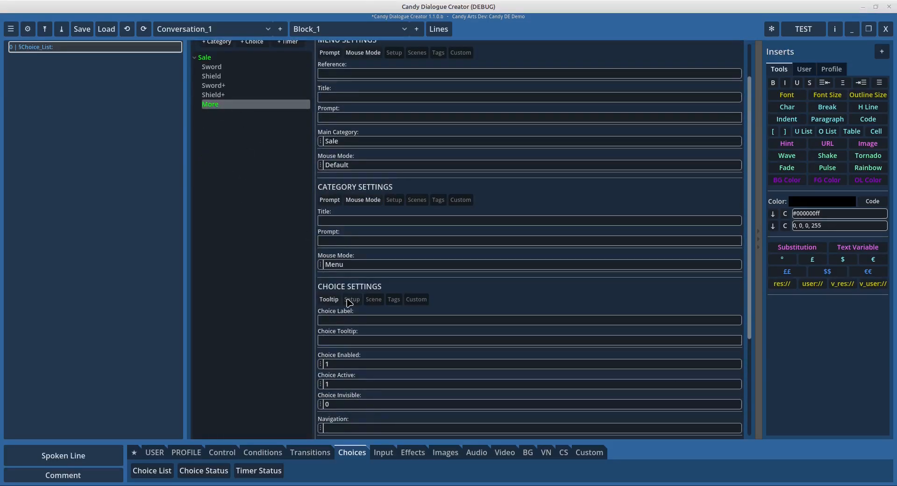
{"action": "scroll", "coordinate": [349, 303], "scroll_direction": "down", "scroll_amount": 3}
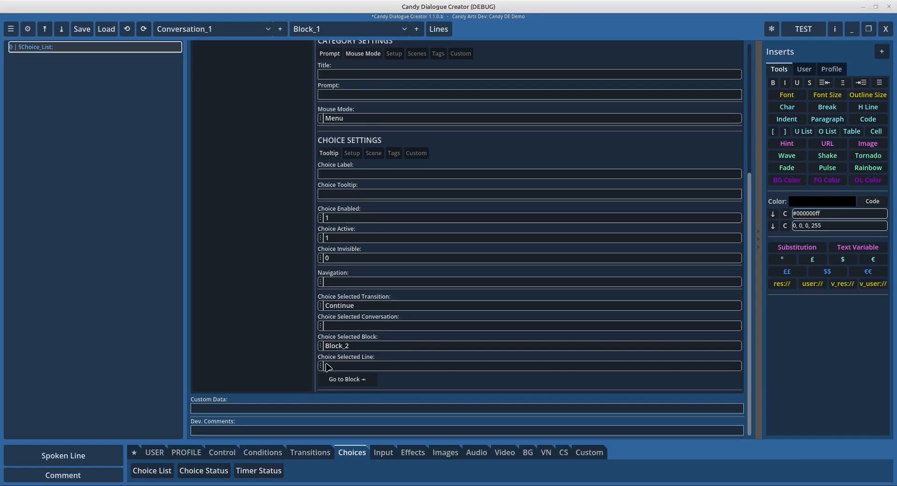
{"action": "left_click", "coordinate": [364, 378]}
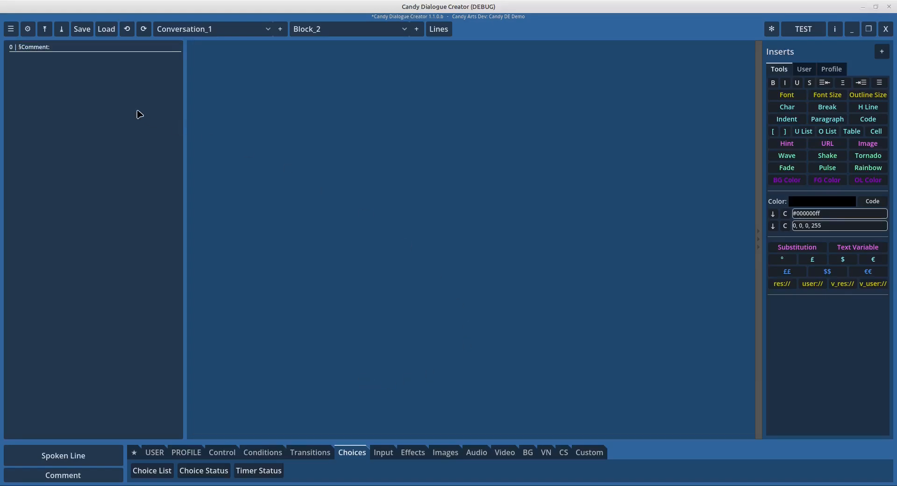
Add a Choice Status line to Block_2, leaving Menu Targeting Mode at Last, and return to Block_1
{"action": "left_click", "coordinate": [204, 471]}
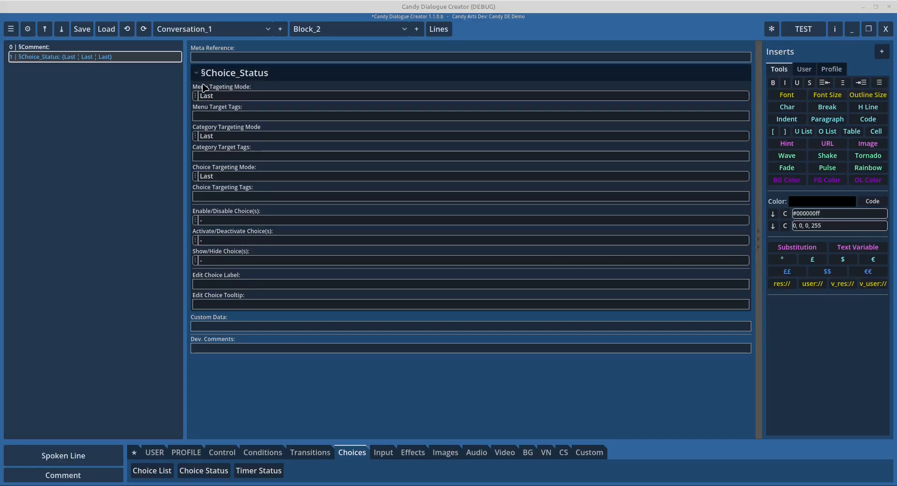
{"action": "mouse_move", "coordinate": [199, 90]}
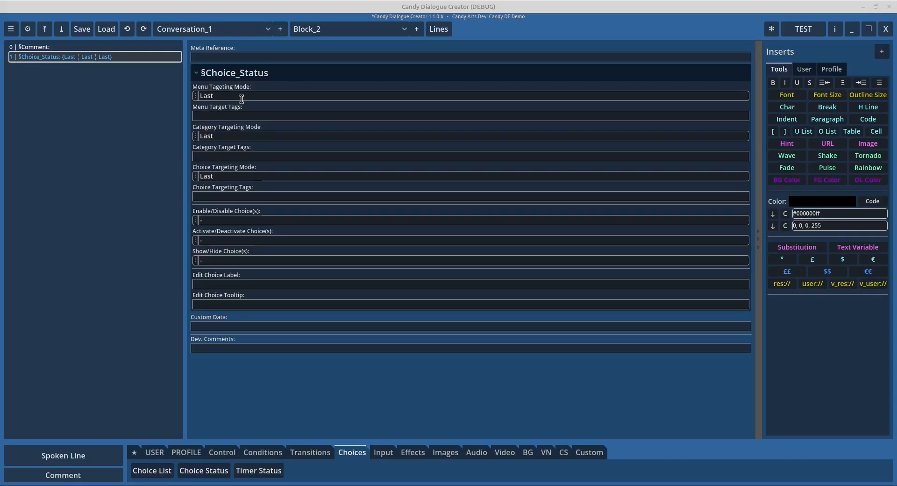
{"action": "left_click", "coordinate": [312, 30]}
In Block_1's Choice_List, view the enabled, active Shield+ choice, then switch to Block_2
{"action": "left_click", "coordinate": [317, 45]}
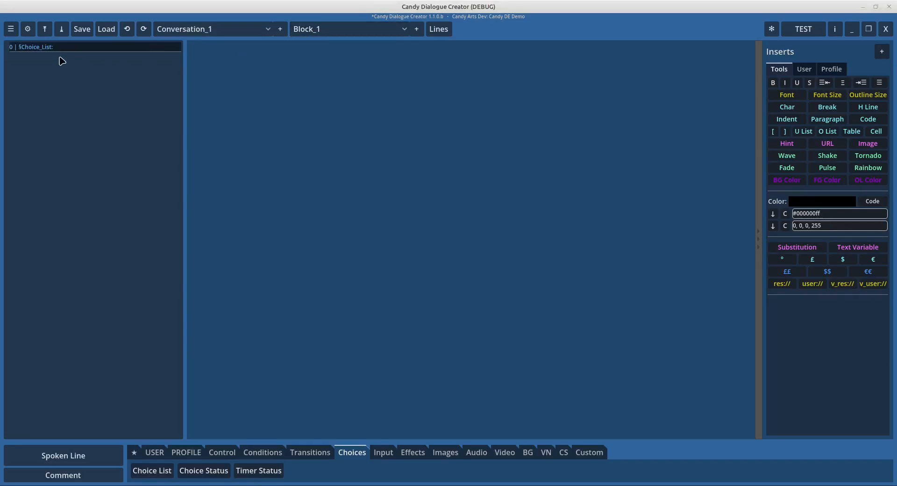
{"action": "left_click", "coordinate": [45, 49]}
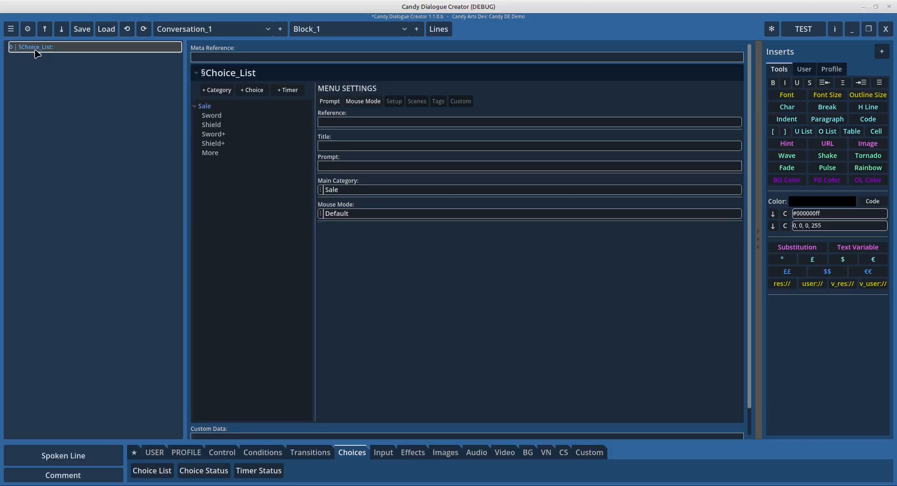
{"action": "left_click", "coordinate": [211, 145]}
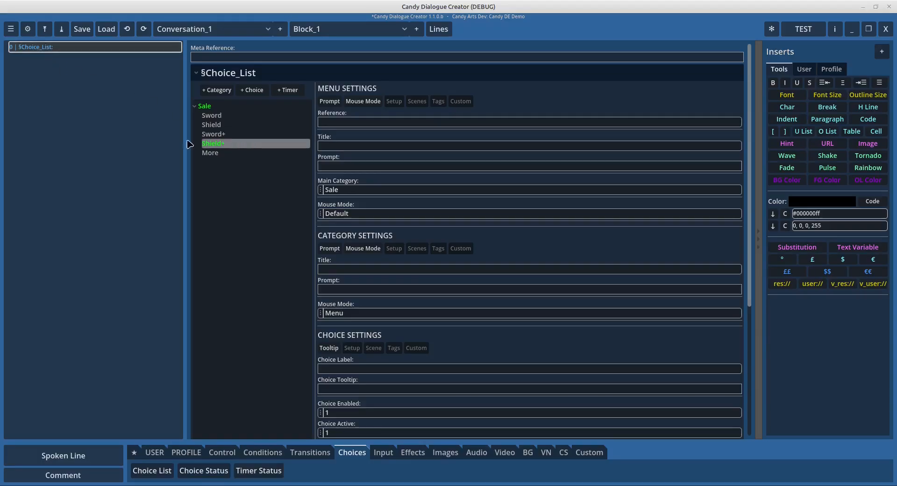
{"action": "left_click", "coordinate": [304, 29]}
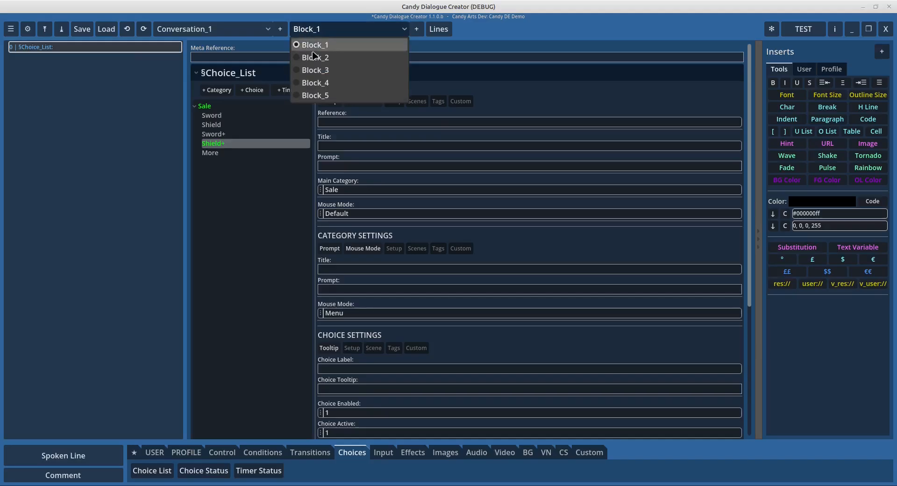
{"action": "left_click", "coordinate": [313, 58]}
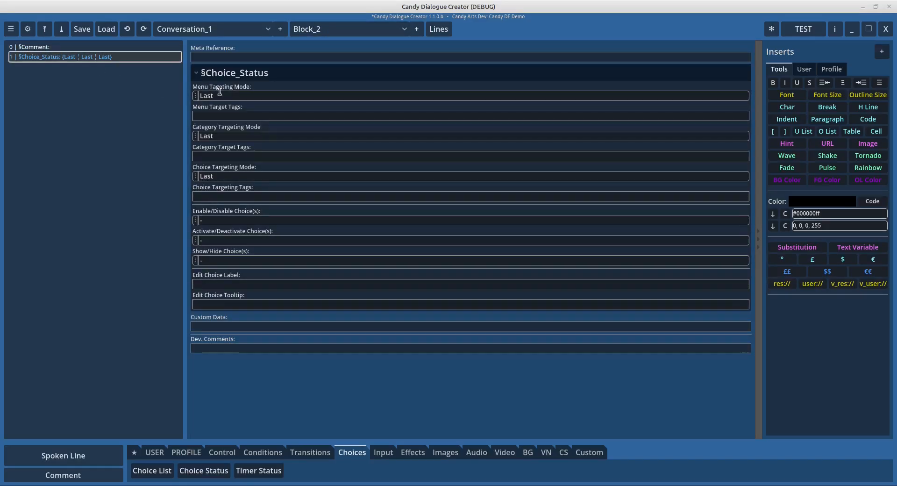
Set Block_2's Choice Status Menu Targeting Mode to Tags, after briefly trying All
{"action": "left_click", "coordinate": [204, 95]}
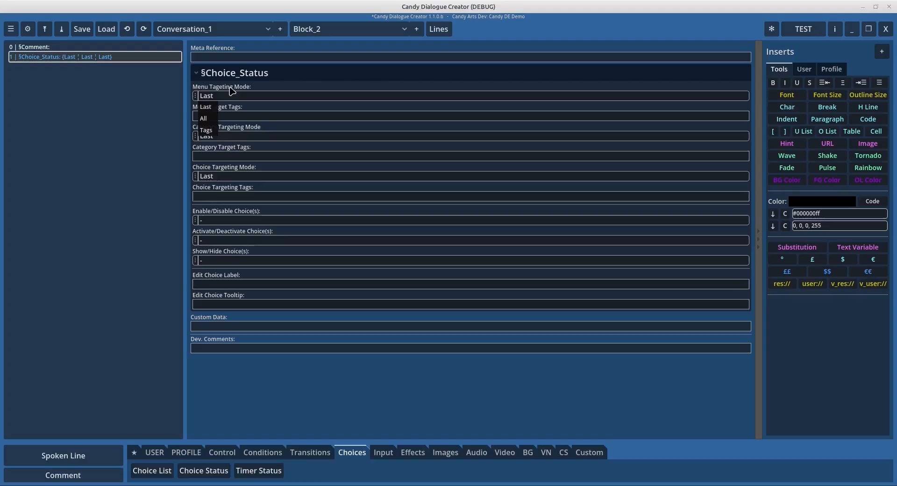
{"action": "left_click", "coordinate": [237, 96]}
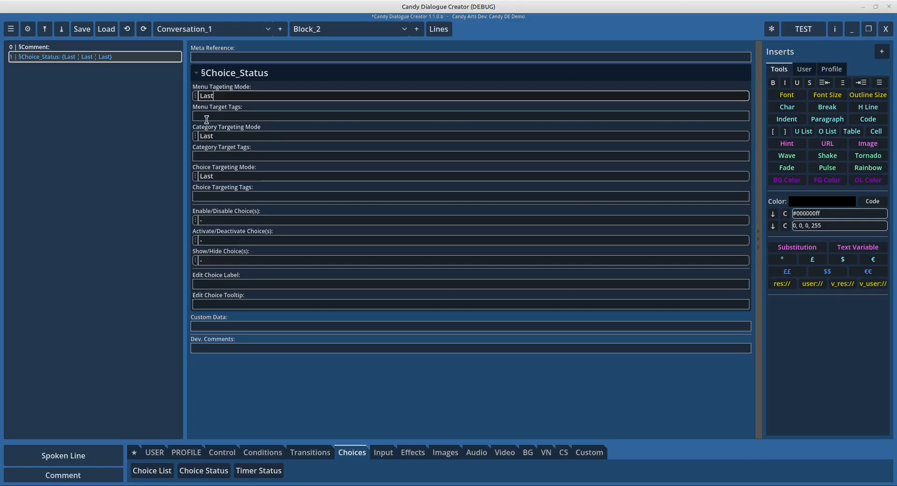
{"action": "left_click", "coordinate": [195, 95]}
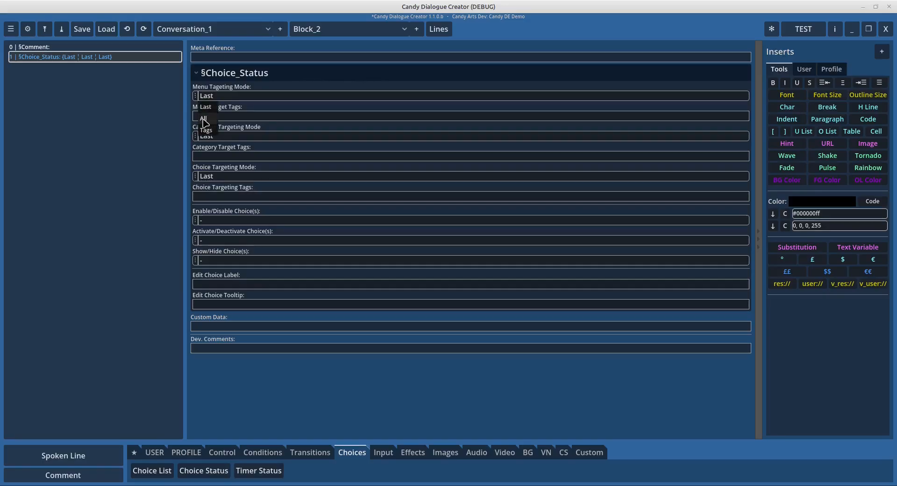
{"action": "left_click", "coordinate": [205, 119]}
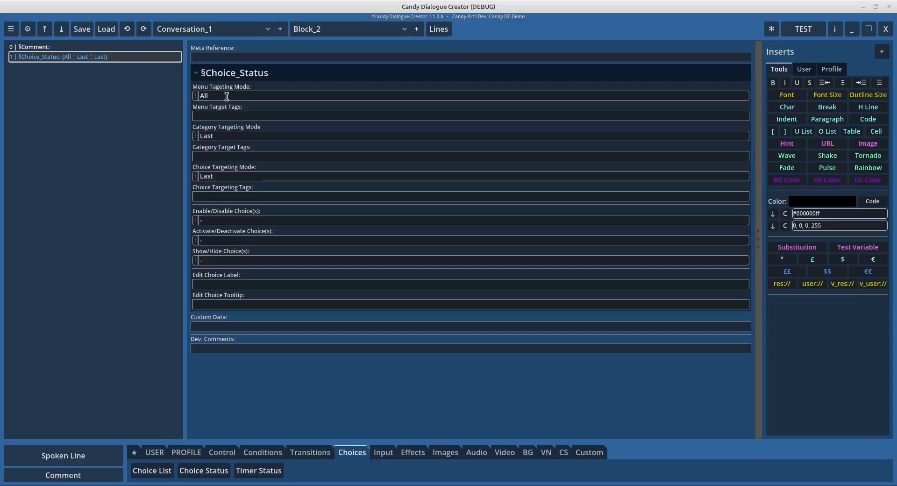
{"action": "left_click", "coordinate": [195, 96]}
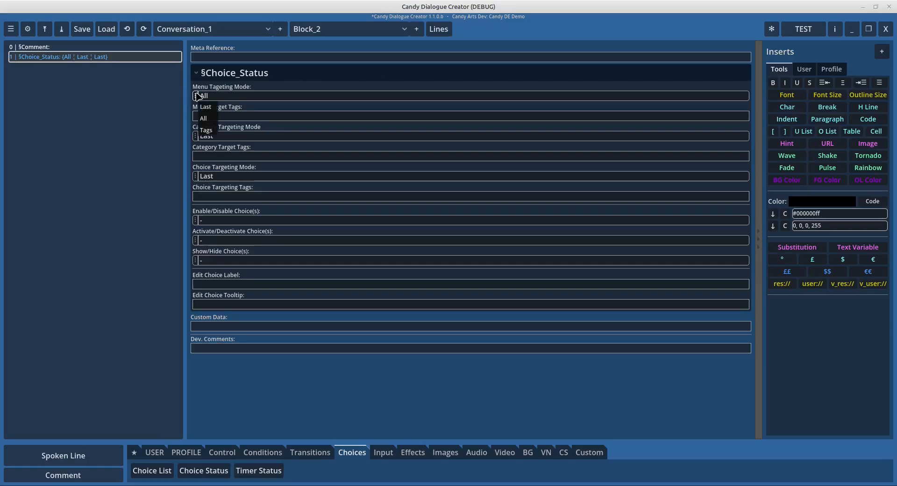
{"action": "left_click", "coordinate": [206, 130]}
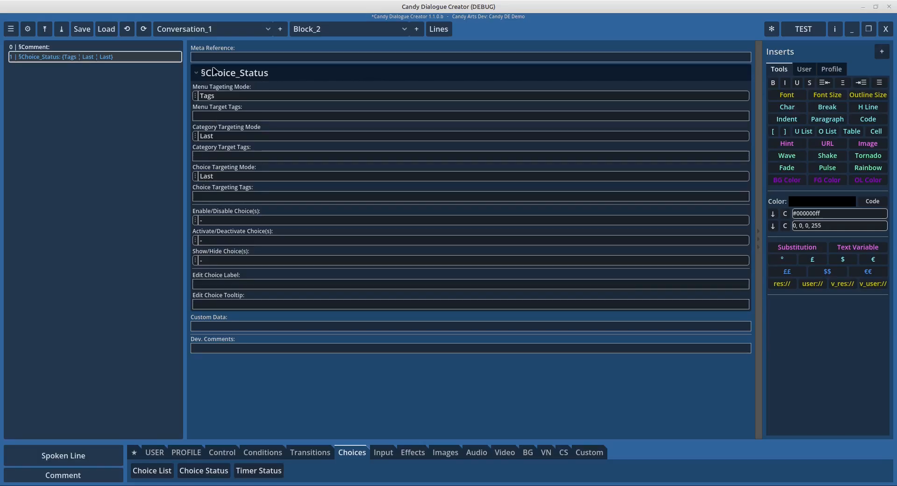
{"action": "left_click", "coordinate": [303, 30]}
Enable tags on Block_1's Sale menu and enter Menu Tags 'Weapons, Equipment, Non-Magical,'
{"action": "left_click", "coordinate": [308, 45]}
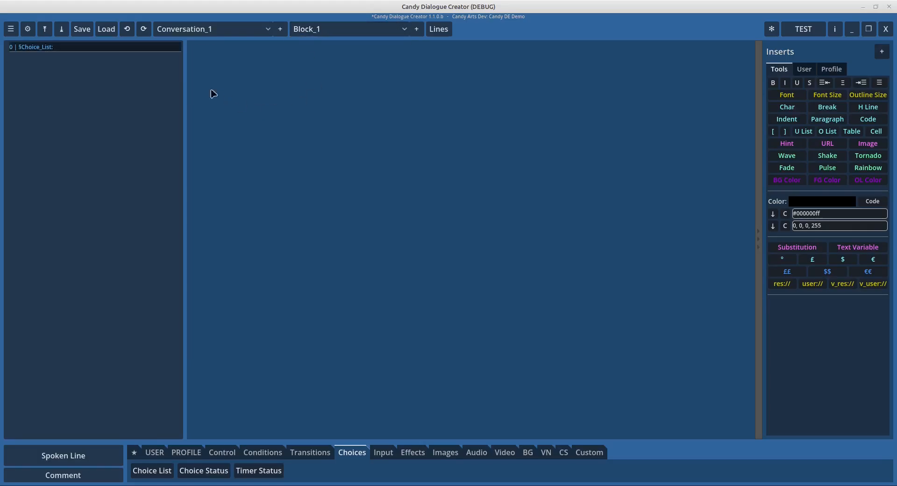
{"action": "left_click", "coordinate": [72, 47]}
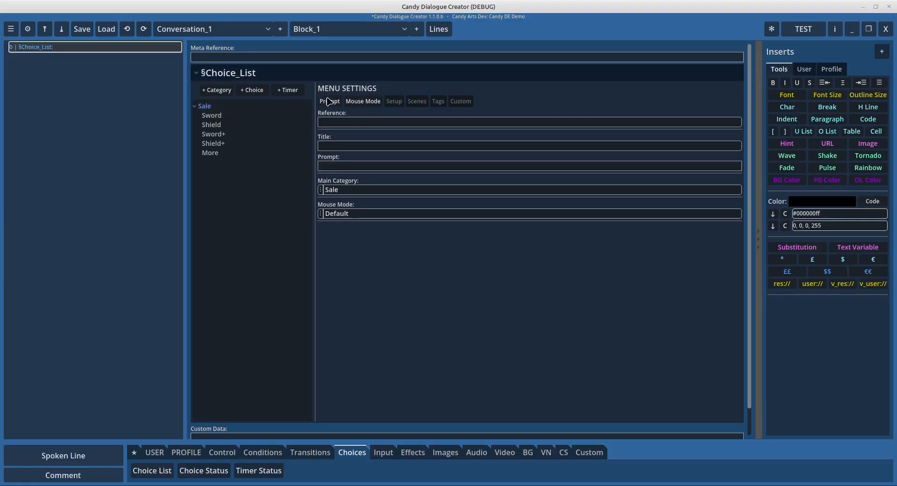
{"action": "left_click", "coordinate": [438, 102]}
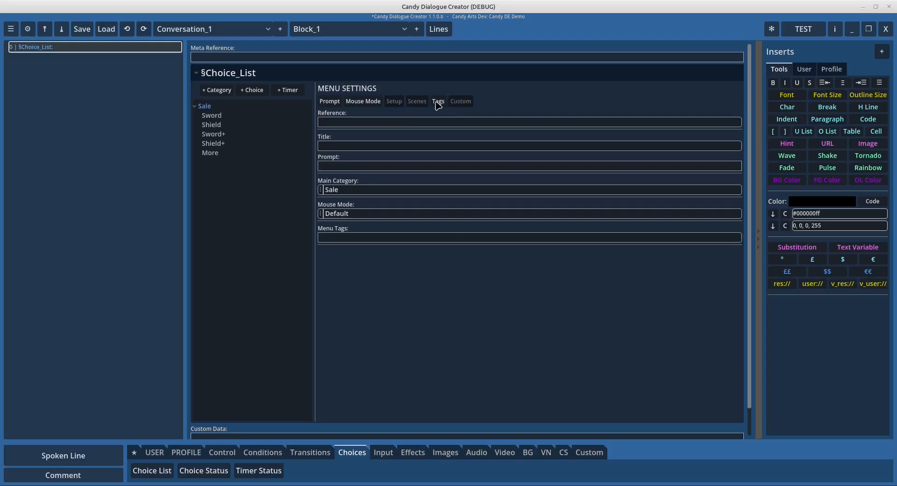
{"action": "left_click", "coordinate": [332, 238]}
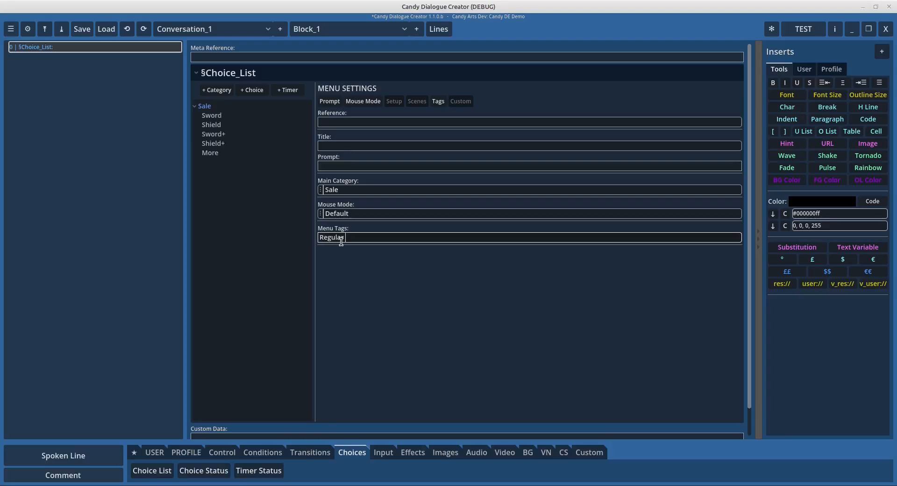
{"action": "type", "text": "Weapons, Equipment, Non-Magical,"}
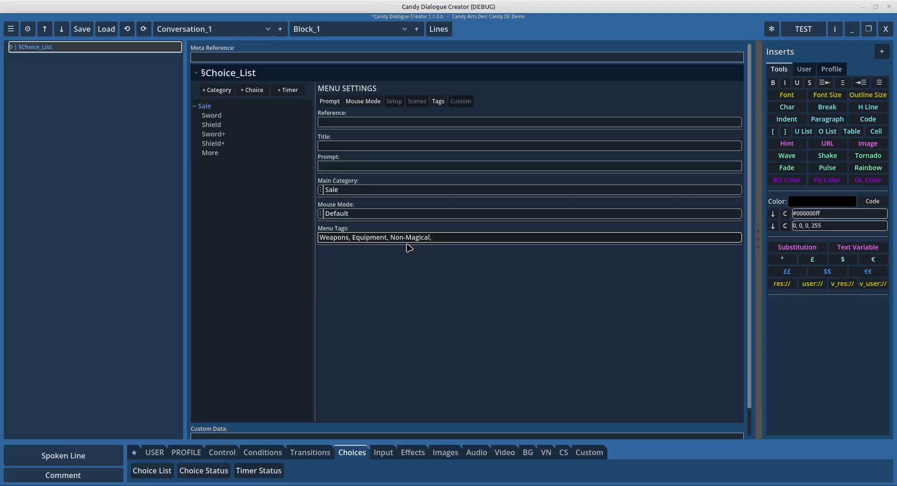
In Block_2's Choice_Status line, enter 'Weapons' as the Menu Target Tags
{"action": "left_click", "coordinate": [299, 33]}
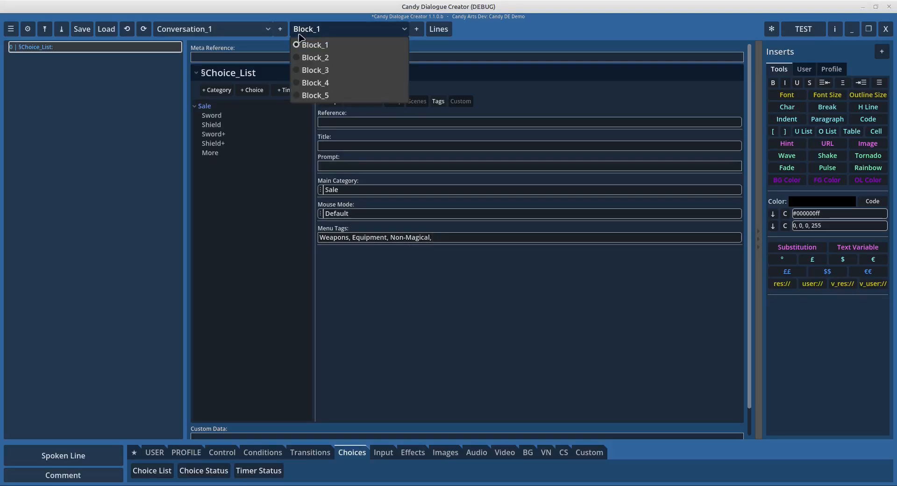
{"action": "left_click", "coordinate": [314, 57]}
{"action": "left_click", "coordinate": [64, 57]}
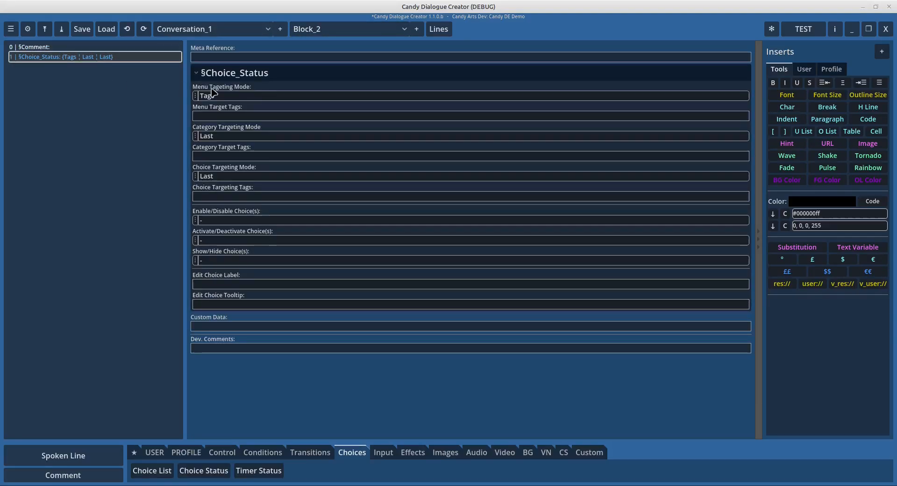
{"action": "left_click", "coordinate": [218, 115]}
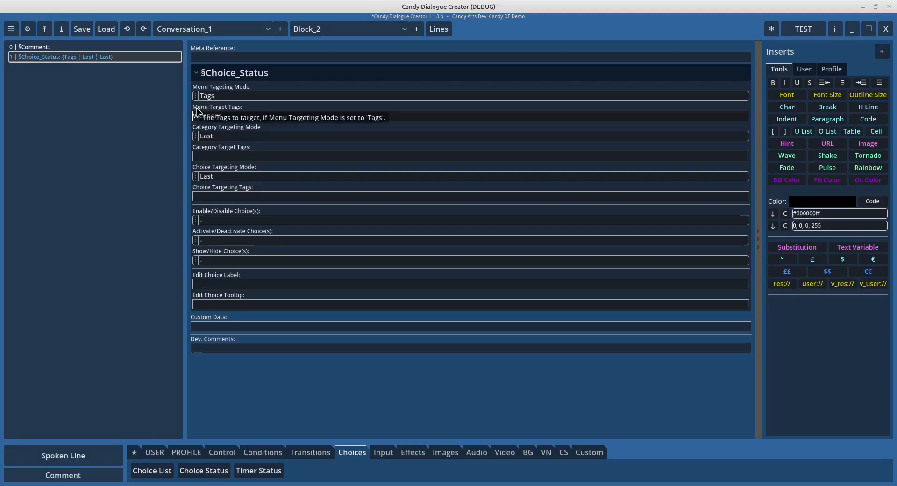
{"action": "left_click_drag", "start_coordinate": [226, 116], "coordinate": [179, 116]}
{"action": "left_click", "coordinate": [228, 116]}
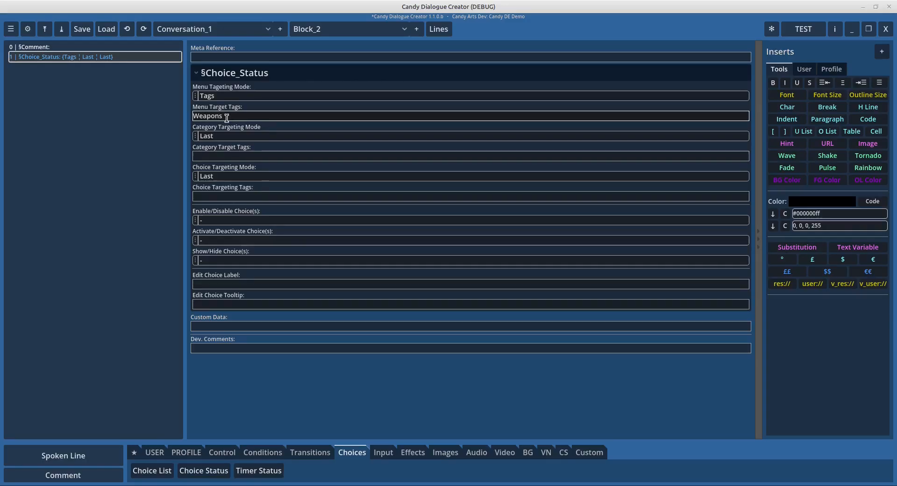
{"action": "left_click_drag", "start_coordinate": [195, 116], "coordinate": [228, 116]}
{"action": "left_click", "coordinate": [228, 116]}
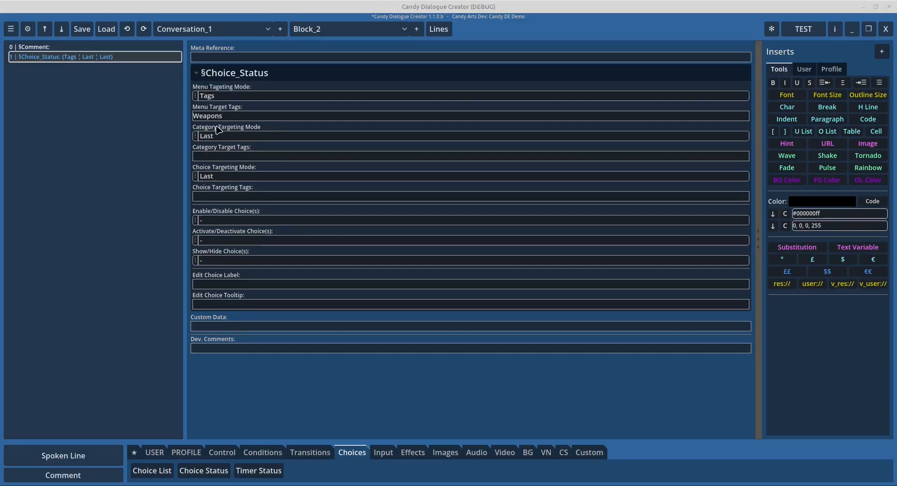
{"action": "mouse_move", "coordinate": [257, 130]}
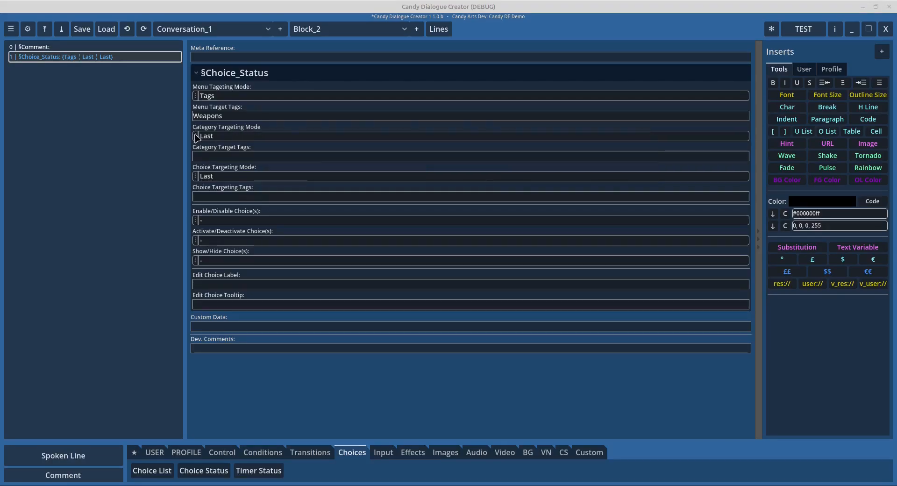
{"action": "left_click", "coordinate": [214, 135]}
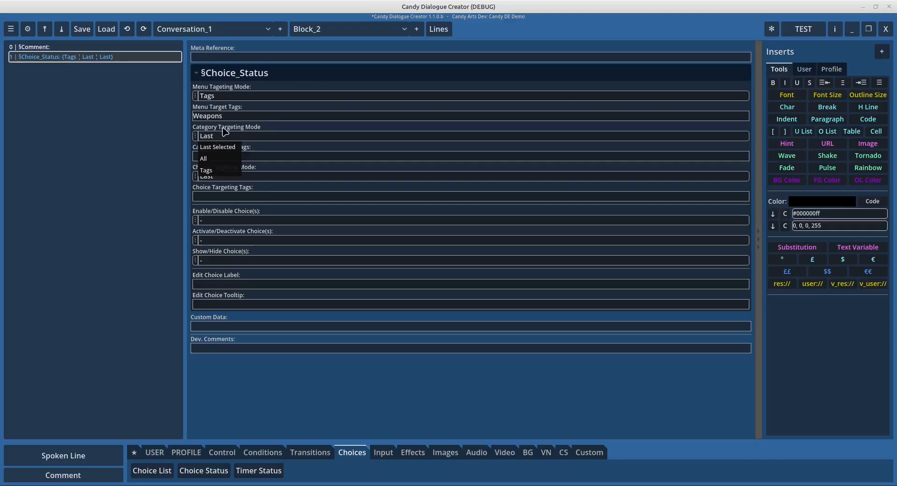
{"action": "left_click", "coordinate": [211, 147]}
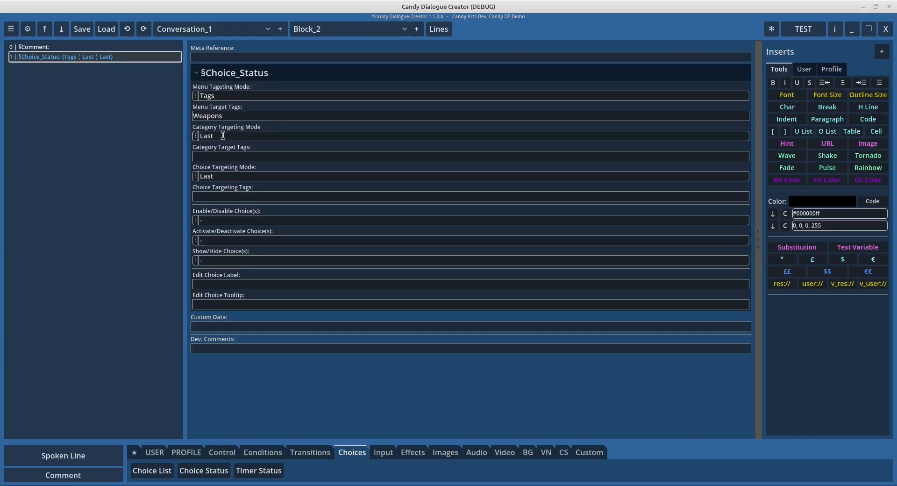
{"action": "left_click", "coordinate": [195, 136]}
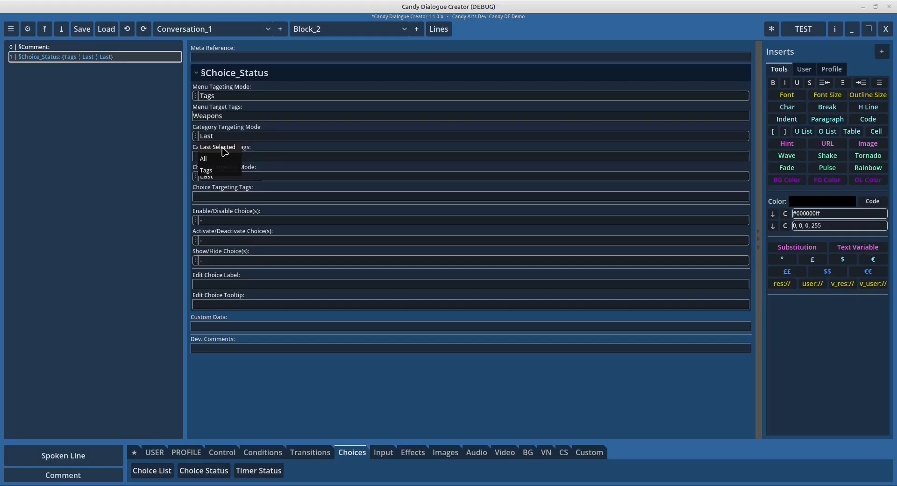
{"action": "left_click", "coordinate": [223, 130]}
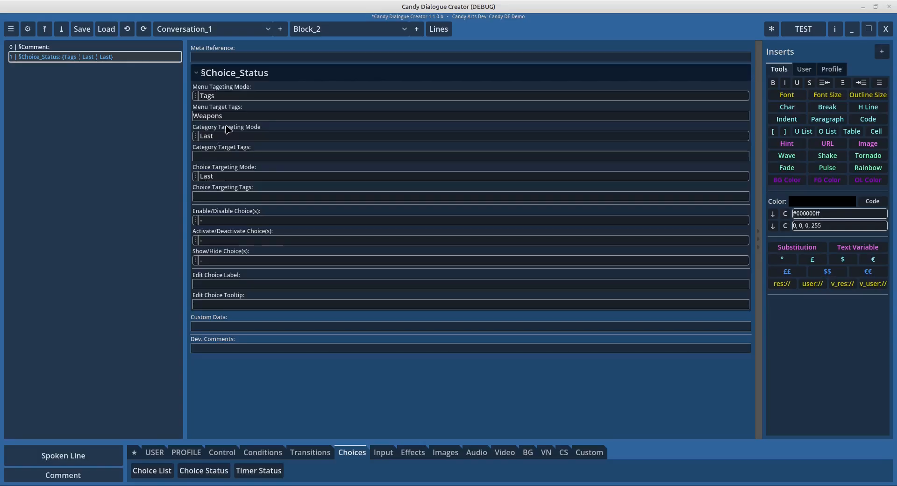
Set Block_2's category targeting mode to Tags, then switch to Block_1
{"action": "mouse_move", "coordinate": [227, 130]}
{"action": "left_click", "coordinate": [195, 136]}
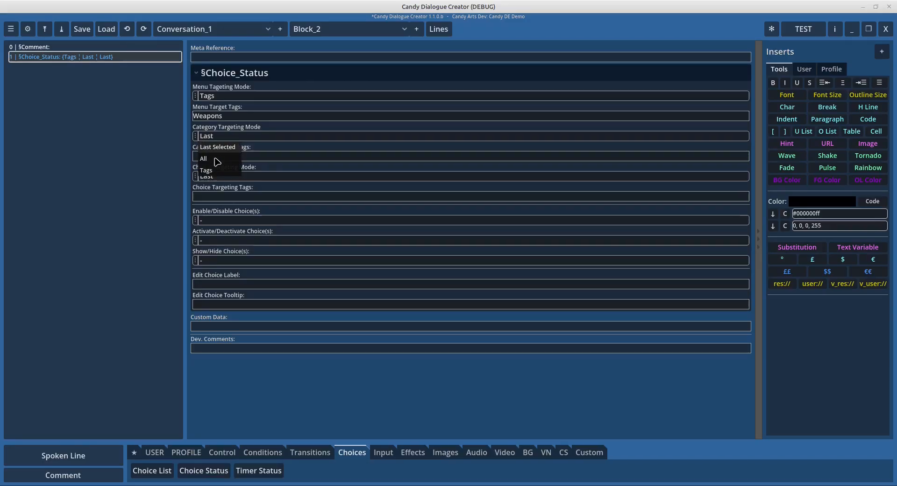
{"action": "left_click", "coordinate": [204, 159]}
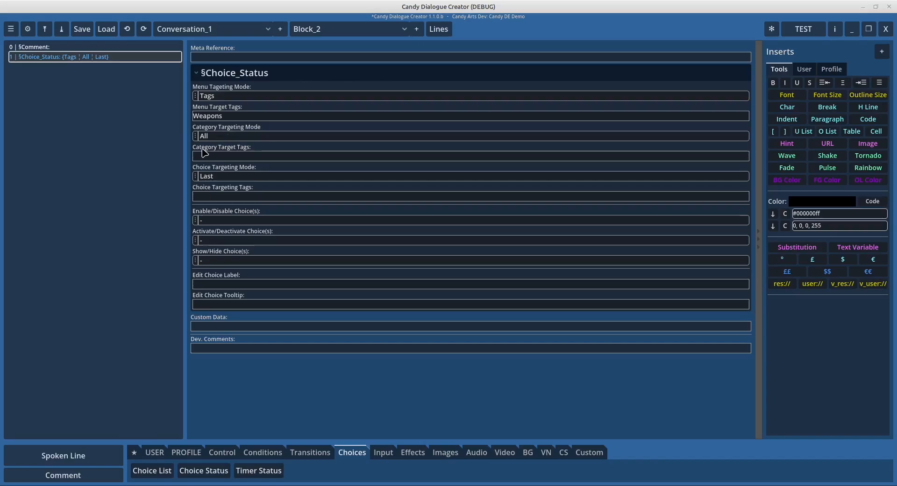
{"action": "left_click", "coordinate": [196, 135]}
{"action": "left_click", "coordinate": [231, 153]}
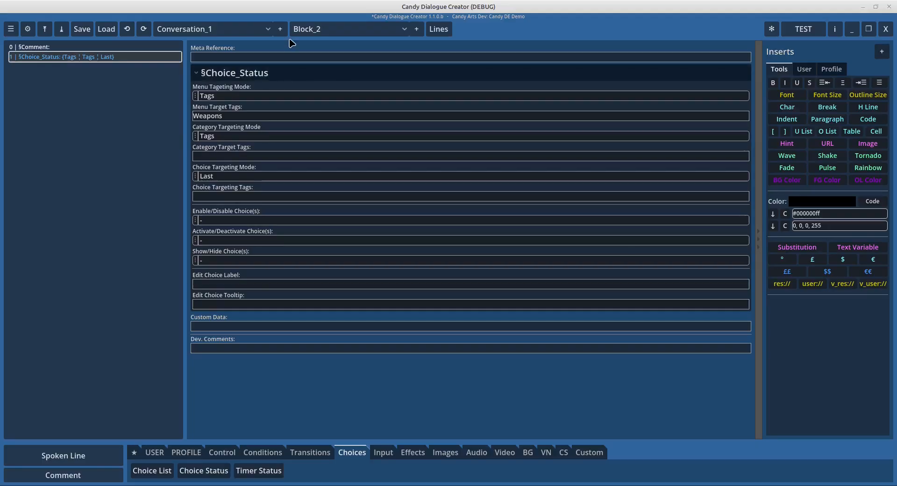
{"action": "left_click", "coordinate": [351, 29]}
{"action": "left_click", "coordinate": [308, 46]}
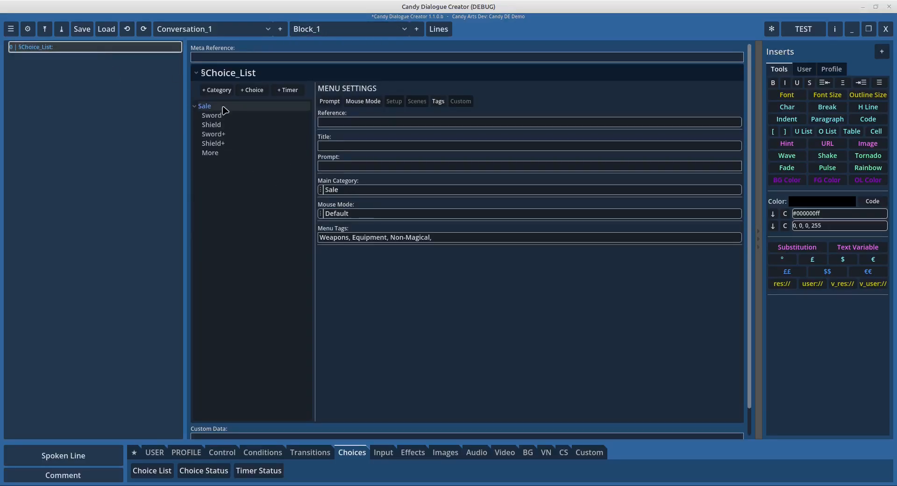
Give Block_1's Sale category the Category Tag 'Sale'
{"action": "left_click", "coordinate": [221, 108]}
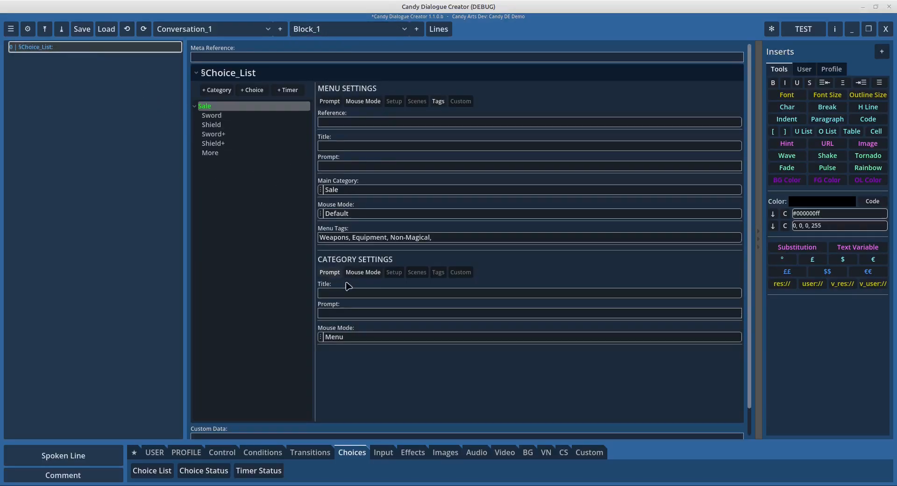
{"action": "left_click", "coordinate": [438, 273]}
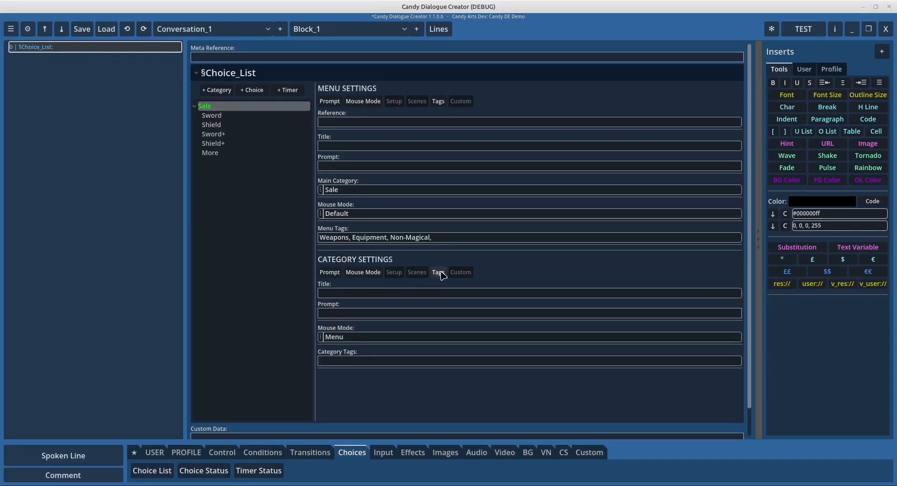
{"action": "left_click", "coordinate": [351, 362]}
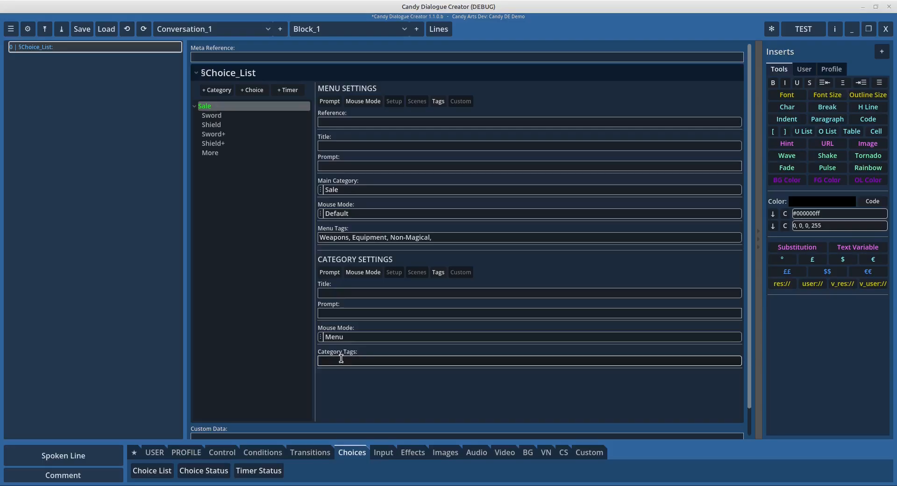
{"action": "type", "text": "Sale"}
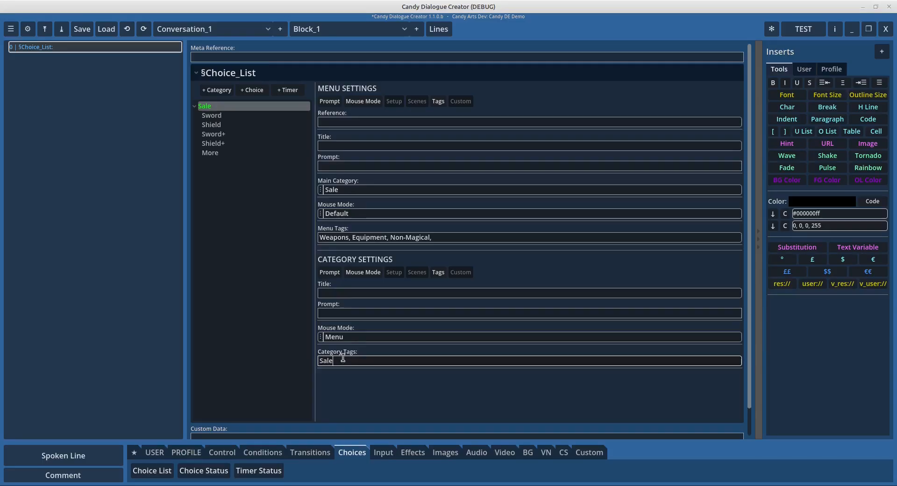
{"action": "left_click_drag", "start_coordinate": [341, 360], "coordinate": [316, 361]}
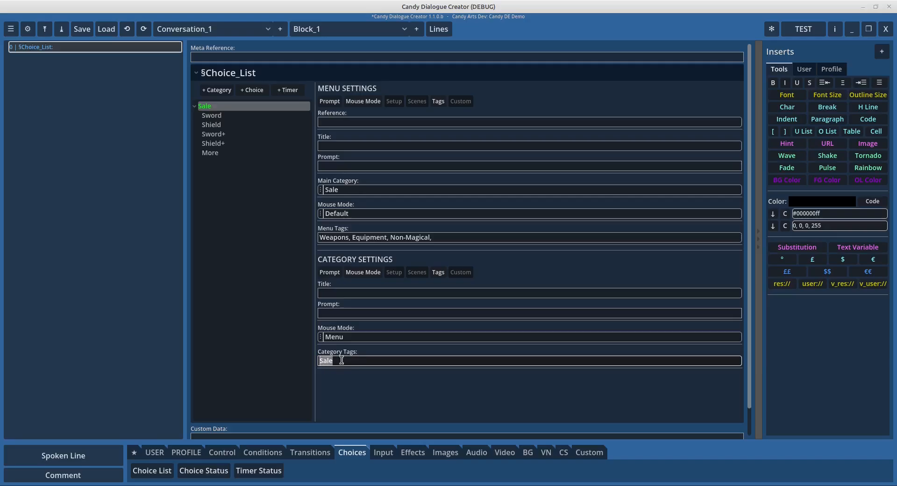
{"action": "left_click", "coordinate": [338, 360]}
{"action": "left_click", "coordinate": [348, 29]}
Set Category Target Tags to 'Sale' on Block_2's Choice_Status line
{"action": "left_click", "coordinate": [310, 55]}
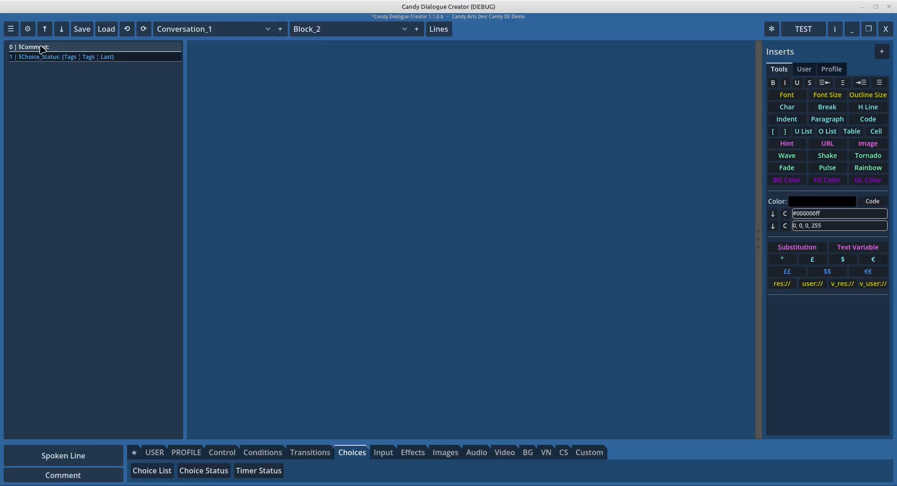
{"action": "left_click", "coordinate": [49, 57]}
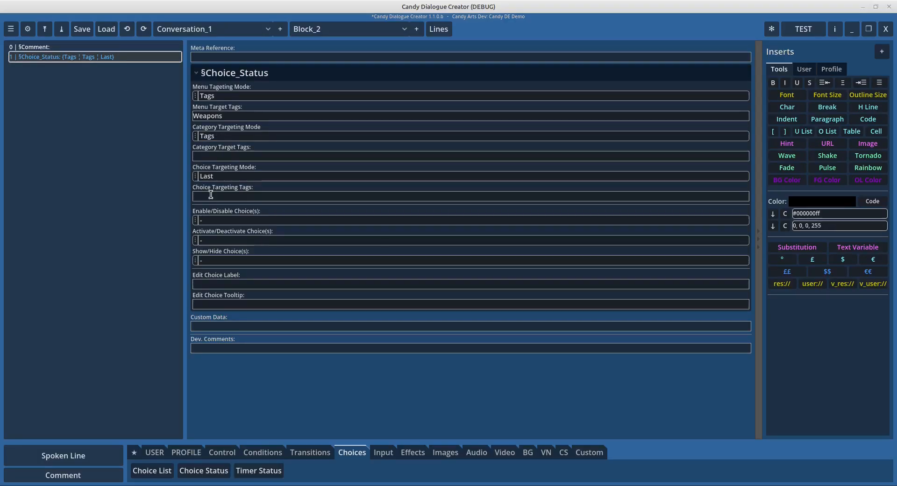
{"action": "left_click", "coordinate": [205, 176]}
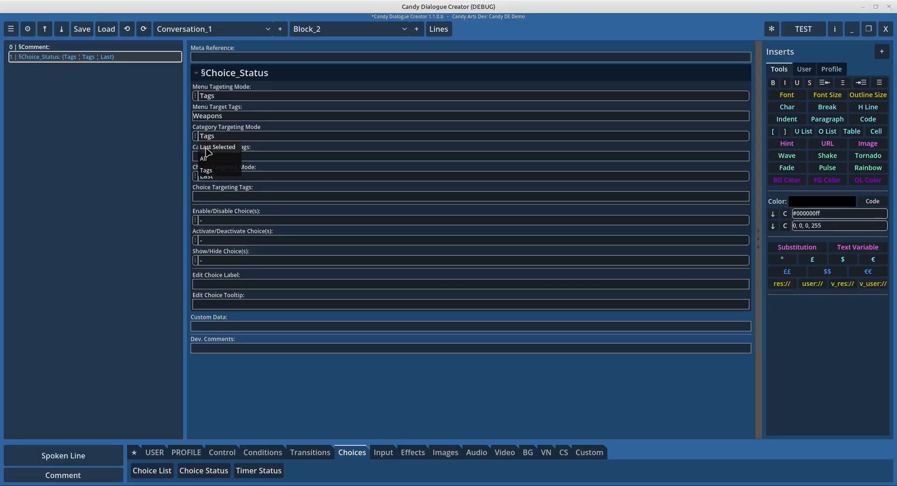
{"action": "left_click", "coordinate": [210, 156]}
{"action": "type", "text": "Sale"}
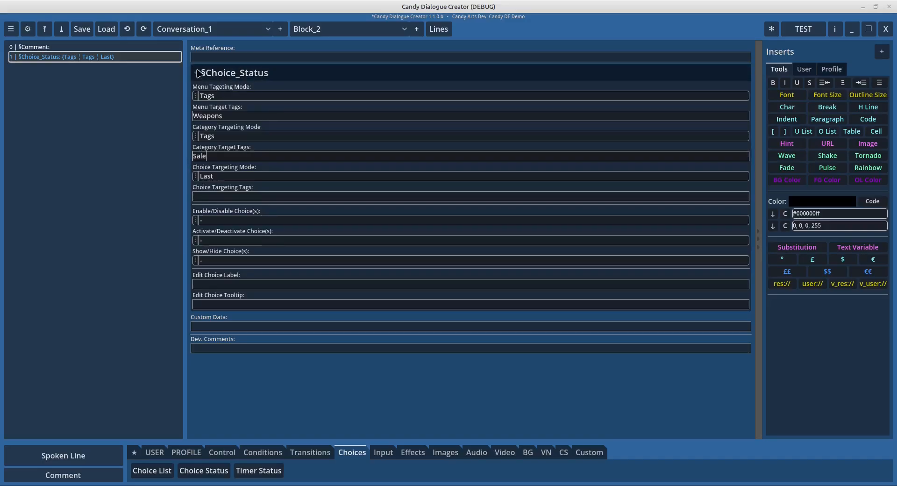
{"action": "left_click", "coordinate": [212, 197]}
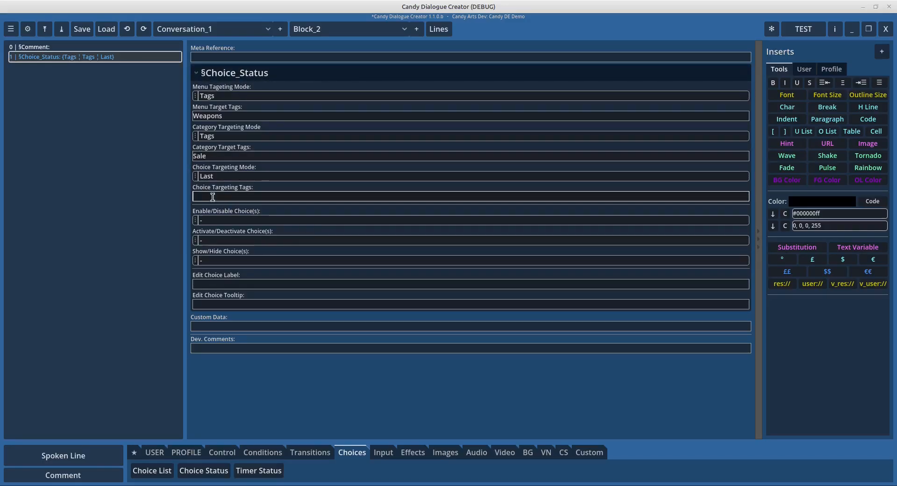
{"action": "left_click", "coordinate": [195, 176]}
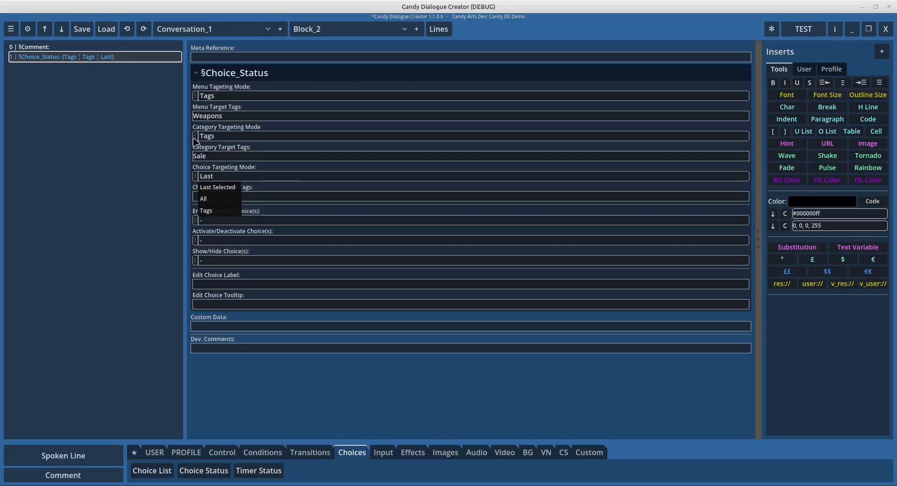
Look through the category, menu and choice targeting mode options without changing them
{"action": "left_click", "coordinate": [194, 139]}
{"action": "left_click", "coordinate": [194, 137]}
{"action": "left_click", "coordinate": [195, 96]}
{"action": "left_click", "coordinate": [255, 139]}
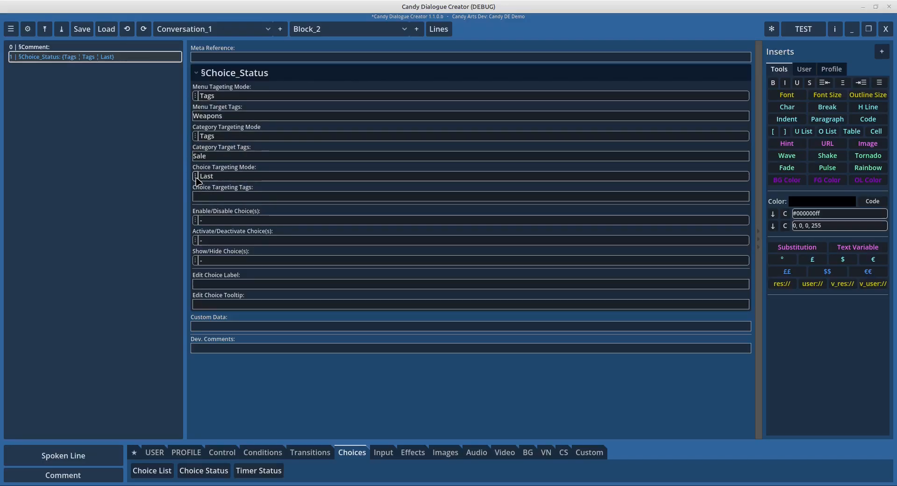
{"action": "left_click", "coordinate": [196, 177]}
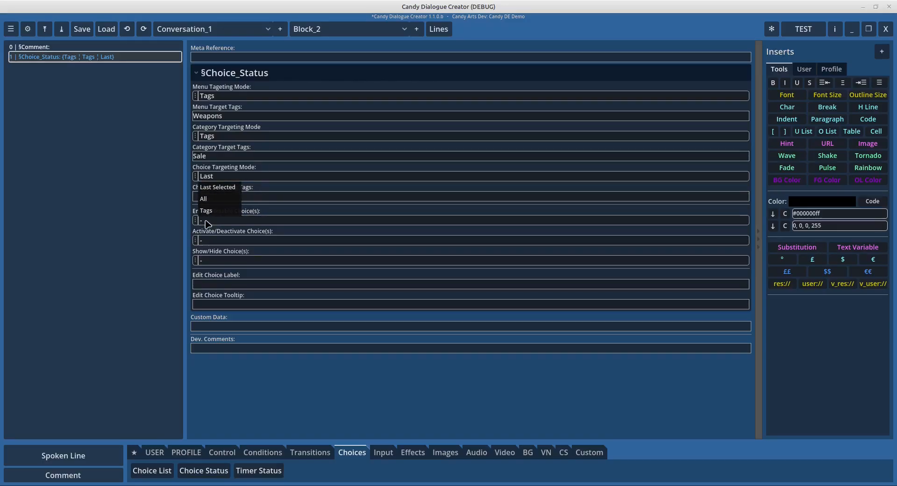
{"action": "left_click", "coordinate": [260, 193]}
{"action": "left_click", "coordinate": [195, 177]}
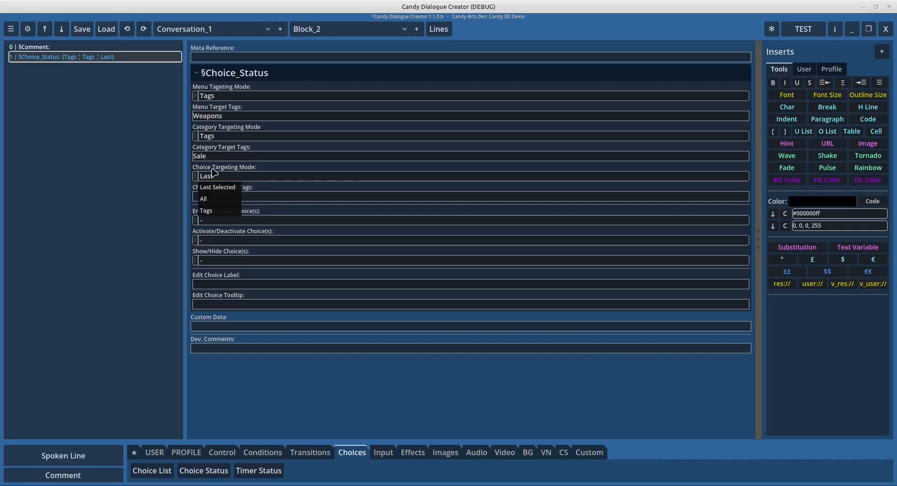
{"action": "left_click", "coordinate": [212, 170]}
{"action": "left_click", "coordinate": [196, 176]}
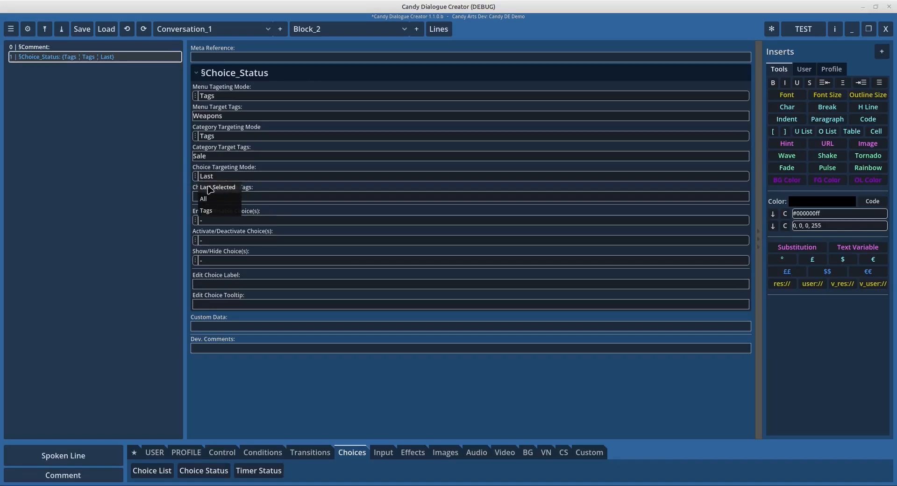
{"action": "left_click", "coordinate": [218, 188]}
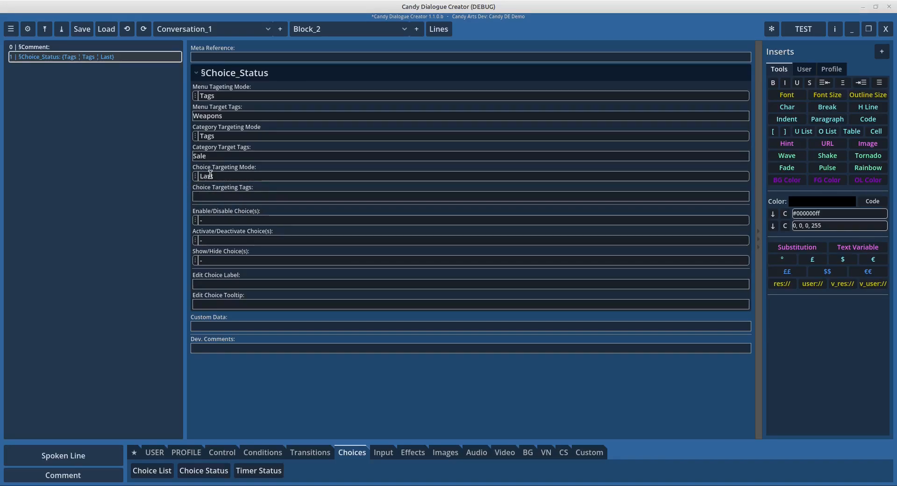
Set the choice targeting mode to Tags after briefly trying All
{"action": "mouse_move", "coordinate": [222, 171]}
{"action": "left_click", "coordinate": [211, 177]}
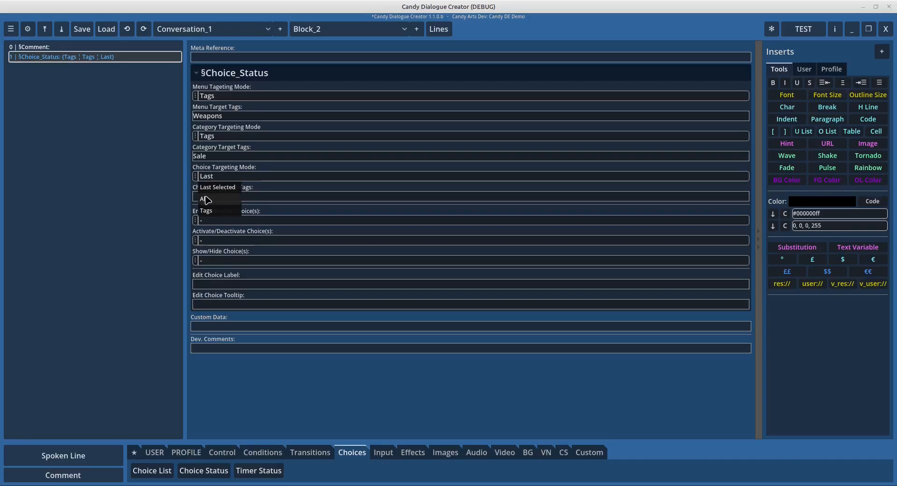
{"action": "left_click", "coordinate": [216, 186]}
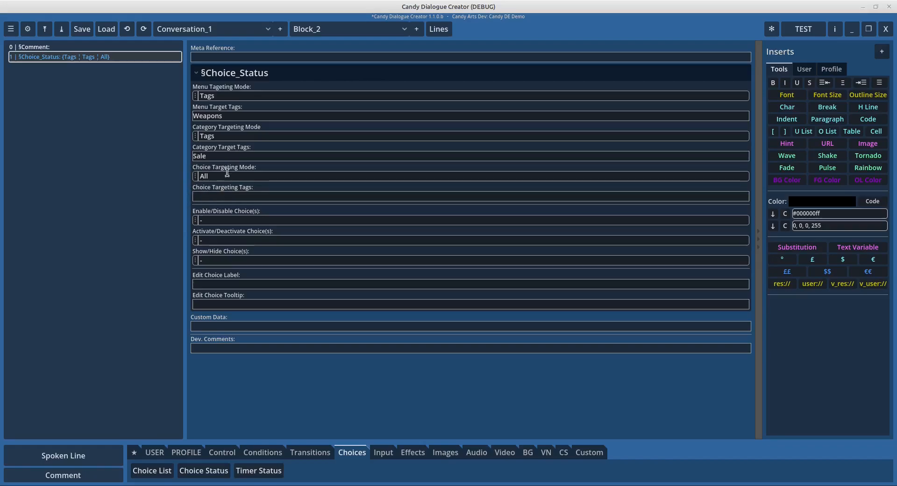
{"action": "left_click", "coordinate": [200, 177]}
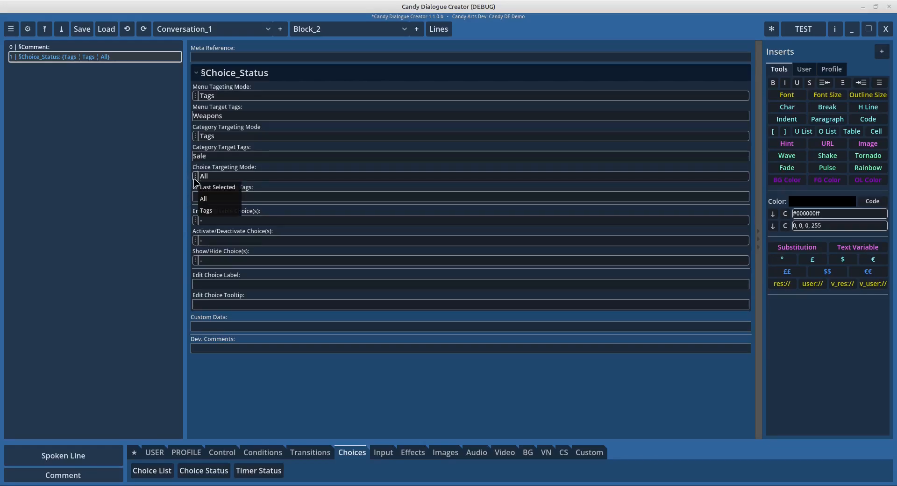
{"action": "left_click", "coordinate": [208, 211]}
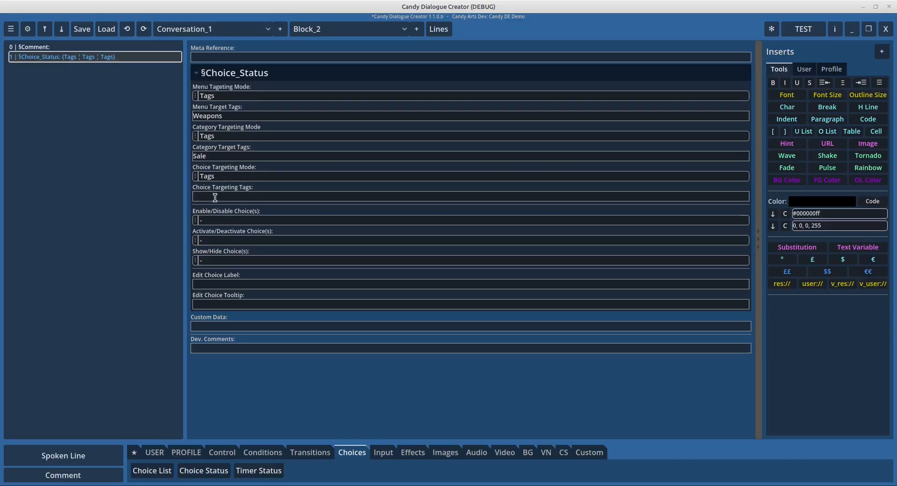
In Block_1's Choice_List, add 'Sword' to the Sword choice's Choice Tags
{"action": "left_click", "coordinate": [322, 29]}
{"action": "left_click", "coordinate": [304, 45]}
{"action": "left_click", "coordinate": [121, 47]}
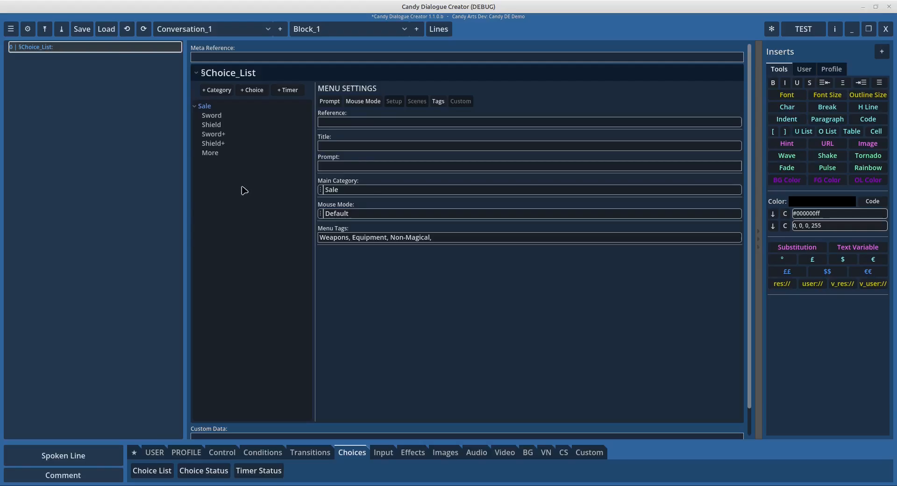
{"action": "left_click", "coordinate": [211, 118]}
{"action": "scroll", "coordinate": [374, 286], "scroll_direction": "down", "scroll_amount": 3}
{"action": "scroll", "coordinate": [377, 282], "scroll_direction": "down", "scroll_amount": 2}
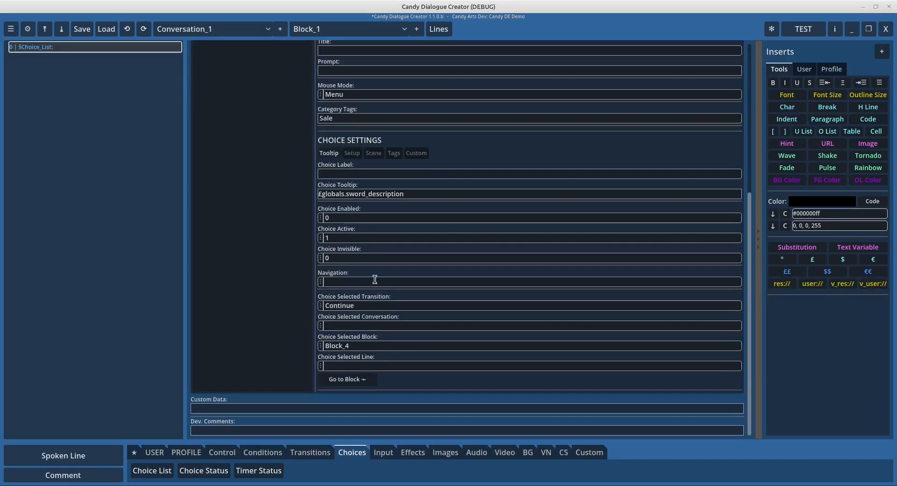
{"action": "left_click", "coordinate": [394, 153]}
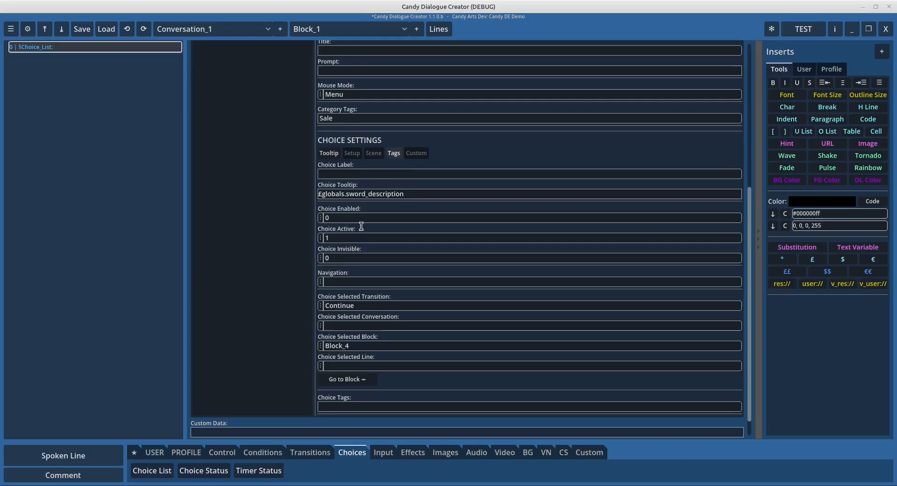
{"action": "scroll", "coordinate": [344, 369], "scroll_direction": "down", "scroll_amount": 1}
{"action": "left_click", "coordinate": [340, 382]}
{"action": "type", "text": "Sword"}
{"action": "scroll", "coordinate": [213, 133], "scroll_direction": "up", "scroll_amount": 3}
{"action": "scroll", "coordinate": [243, 143], "scroll_direction": "up", "scroll_amount": 3}
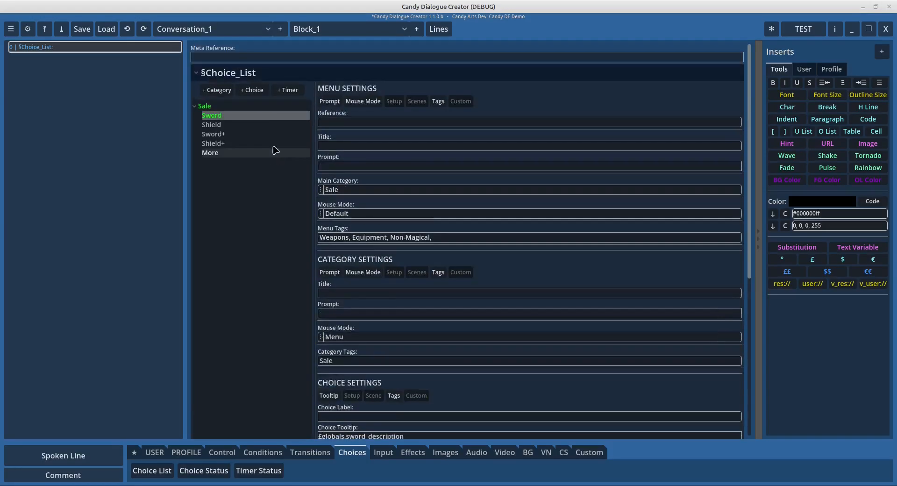
{"action": "scroll", "coordinate": [314, 362], "scroll_direction": "down", "scroll_amount": 6}
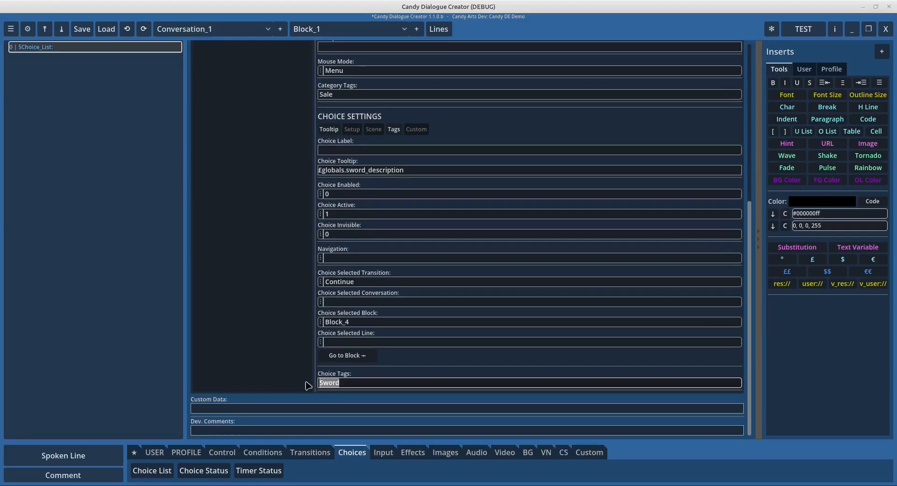
{"action": "scroll", "coordinate": [300, 312], "scroll_direction": "up", "scroll_amount": 5}
Add 'Sword' to the Shield+ choice's Choice Tags
{"action": "left_click", "coordinate": [213, 121]}
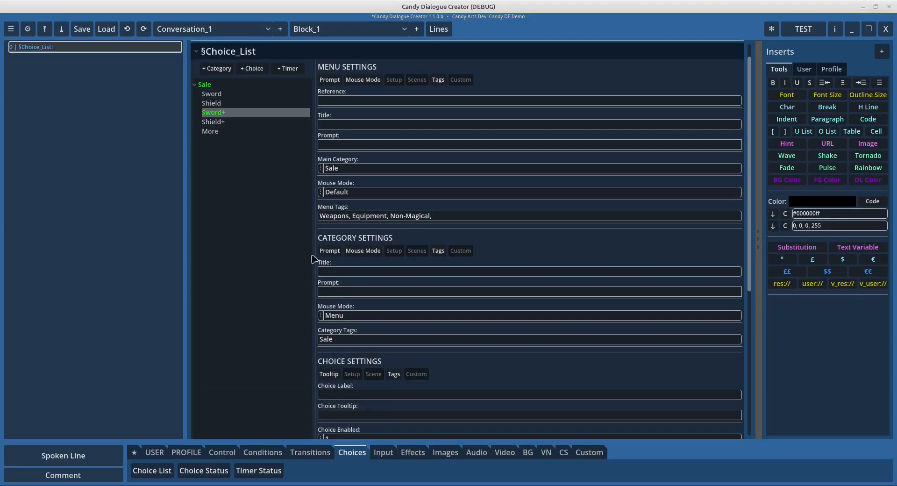
{"action": "scroll", "coordinate": [327, 327], "scroll_direction": "down", "scroll_amount": 5}
{"action": "left_click", "coordinate": [346, 380]}
{"action": "type", "text": "Sword, Plus"}
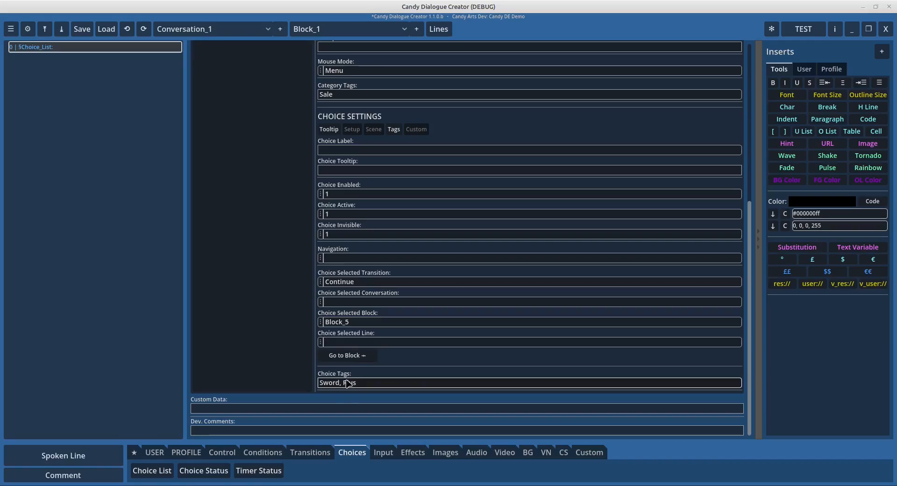
{"action": "scroll", "coordinate": [284, 259], "scroll_direction": "up", "scroll_amount": 4}
Tag the next choice with 'Shield, Plus' in Choice Tags
{"action": "left_click", "coordinate": [215, 72]}
{"action": "scroll", "coordinate": [343, 291], "scroll_direction": "down", "scroll_amount": 4}
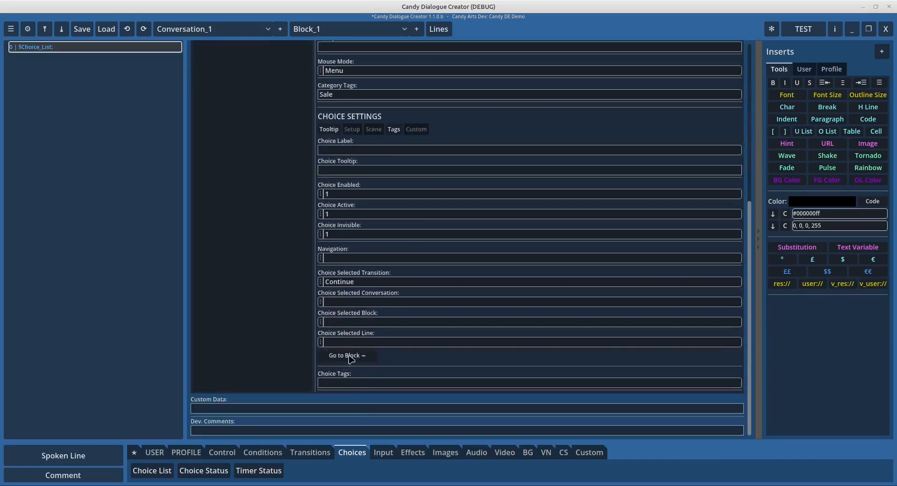
{"action": "left_click", "coordinate": [328, 382]}
{"action": "type", "text": "S"}
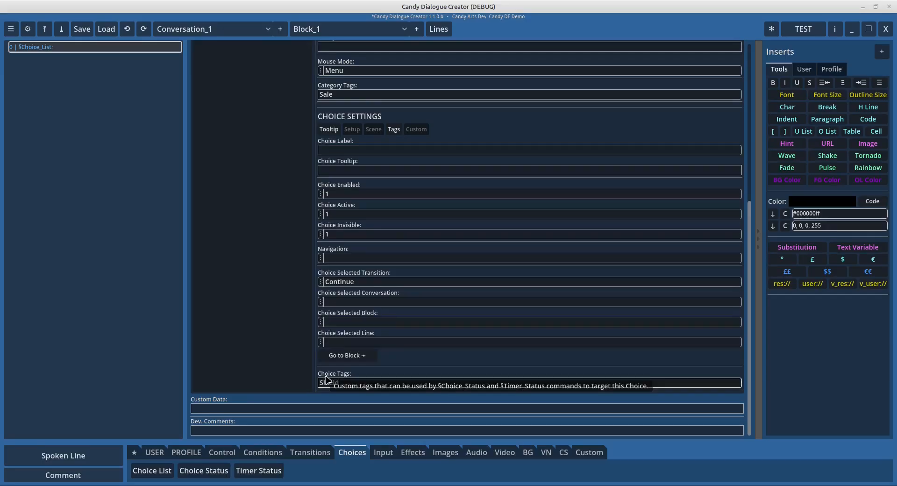
{"action": "type", "text": "hield, Plus"}
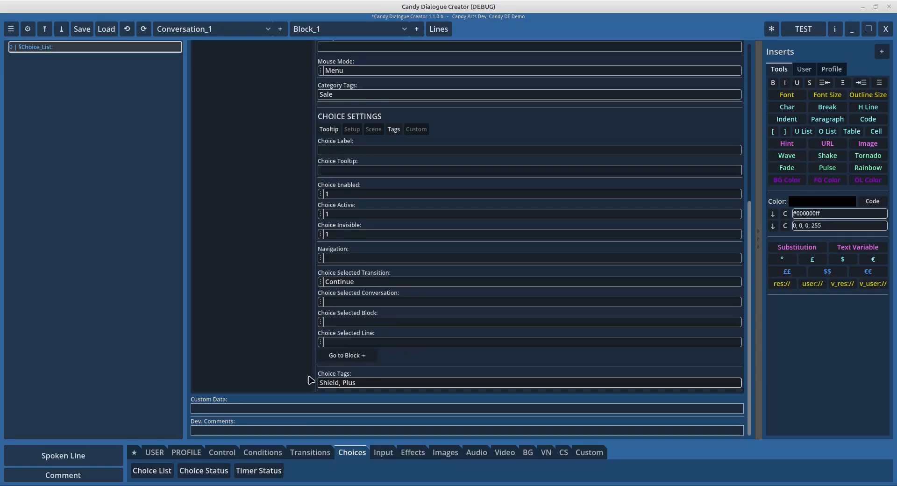
{"action": "scroll", "coordinate": [289, 224], "scroll_direction": "up", "scroll_amount": 4}
Give the Shield choice the Choice Tag 'Shield'
{"action": "left_click", "coordinate": [219, 55]}
{"action": "scroll", "coordinate": [366, 370], "scroll_direction": "down", "scroll_amount": 4}
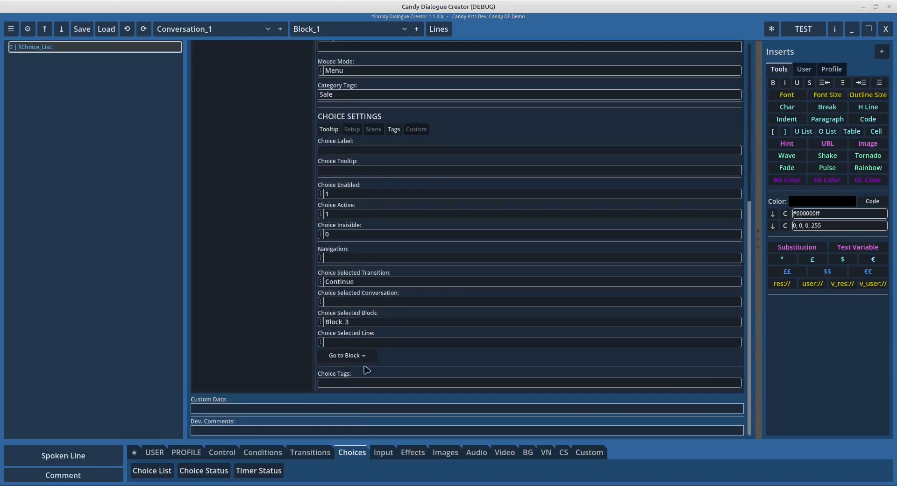
{"action": "left_click", "coordinate": [357, 383]}
{"action": "type", "text": "Shield"}
{"action": "scroll", "coordinate": [388, 320], "scroll_direction": "up", "scroll_amount": 6}
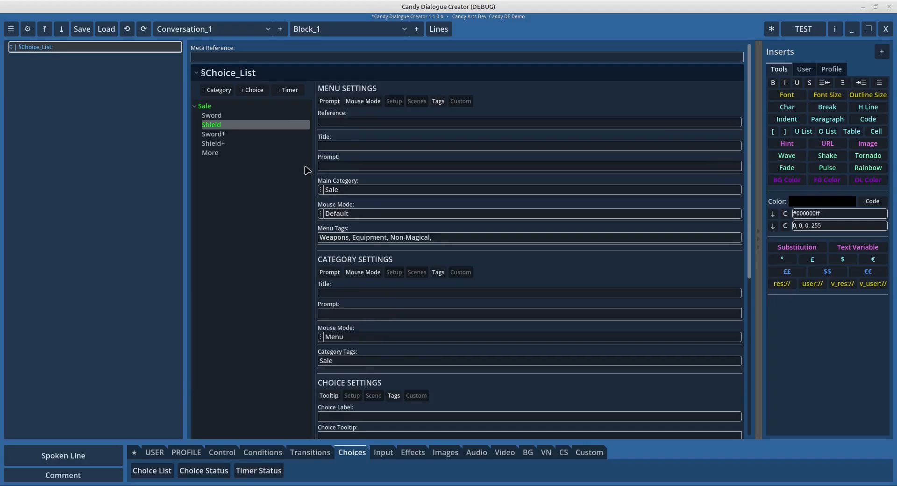
Open Block_2's Choice_Status line and enter 'Plus' in Choice Targeting Tags
{"action": "left_click", "coordinate": [323, 28]}
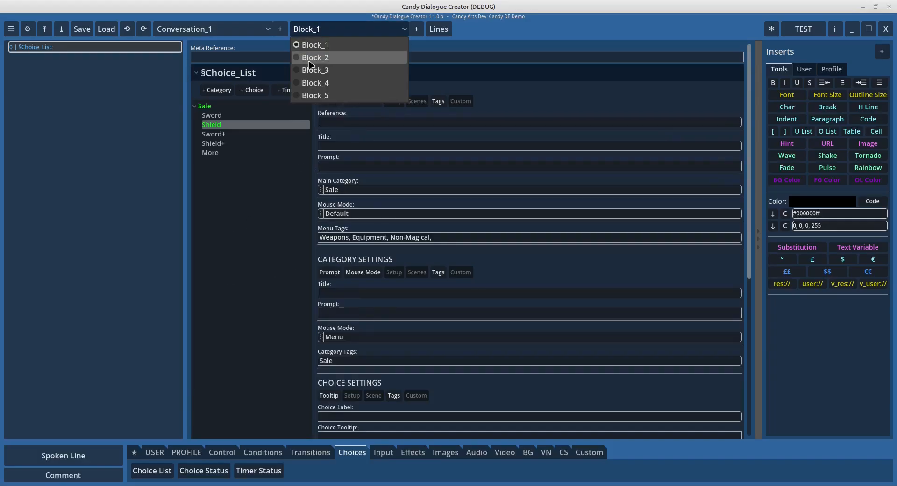
{"action": "left_click", "coordinate": [311, 57]}
{"action": "left_click", "coordinate": [63, 57]}
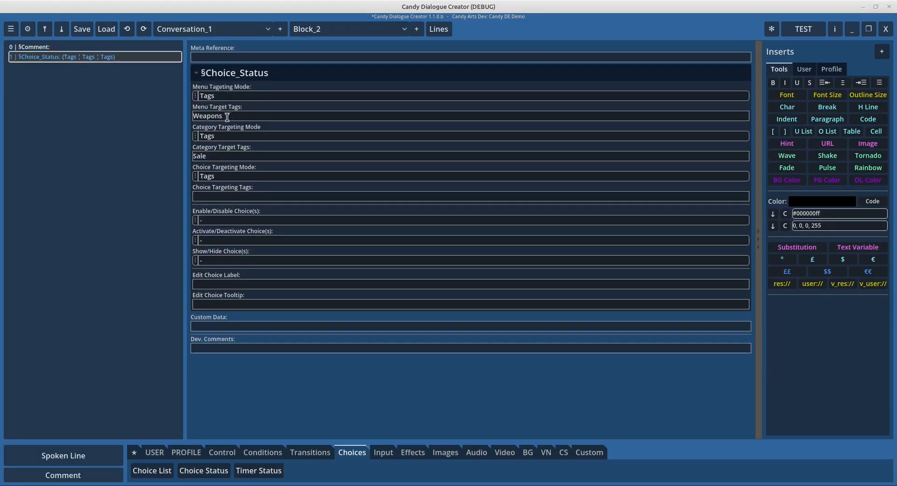
{"action": "left_click", "coordinate": [208, 197]}
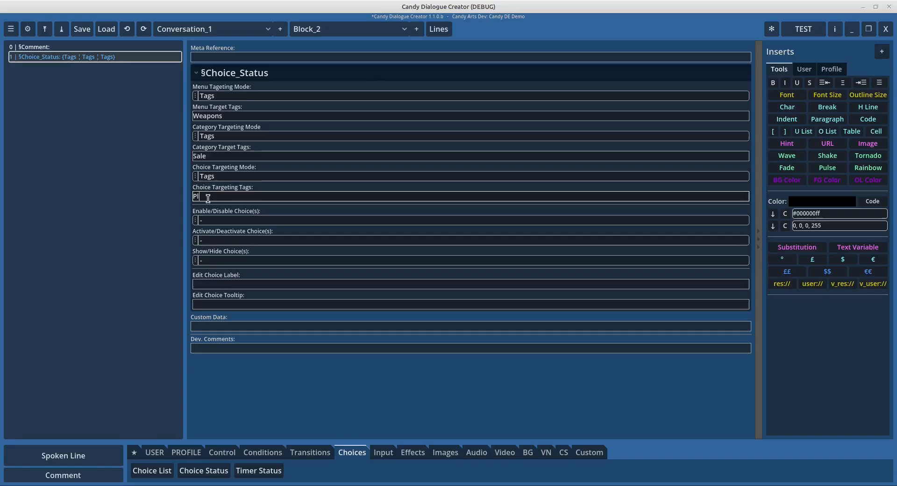
Set category targeting mode to All and menu targeting mode to Last
{"action": "left_click", "coordinate": [196, 136]}
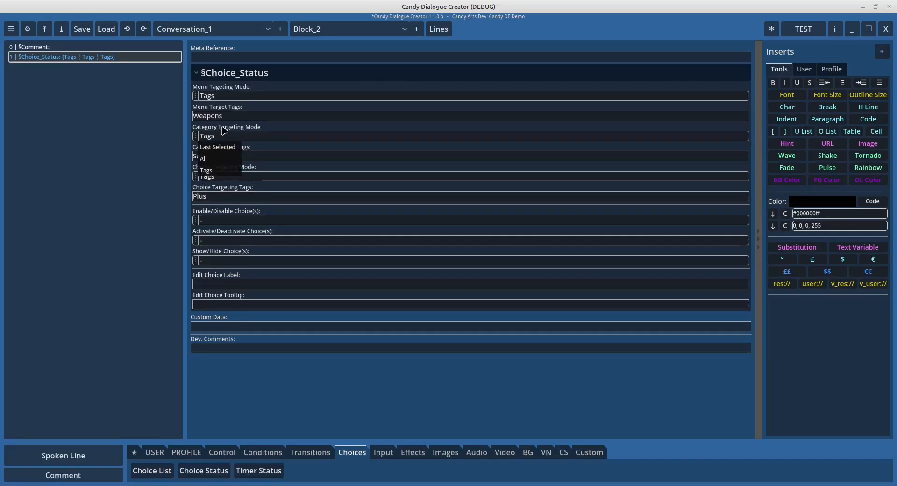
{"action": "left_click", "coordinate": [203, 159]}
{"action": "left_click", "coordinate": [196, 96]}
{"action": "left_click", "coordinate": [211, 118]}
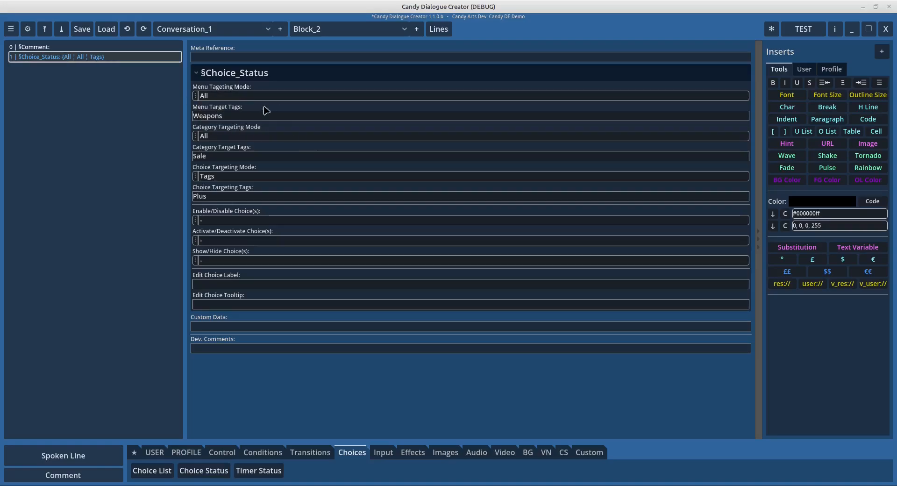
{"action": "left_click", "coordinate": [196, 96]}
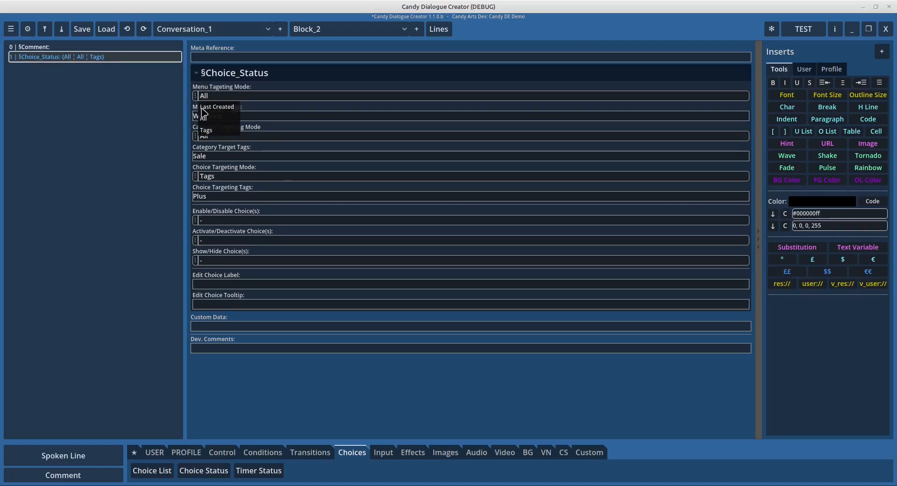
{"action": "left_click", "coordinate": [208, 112]}
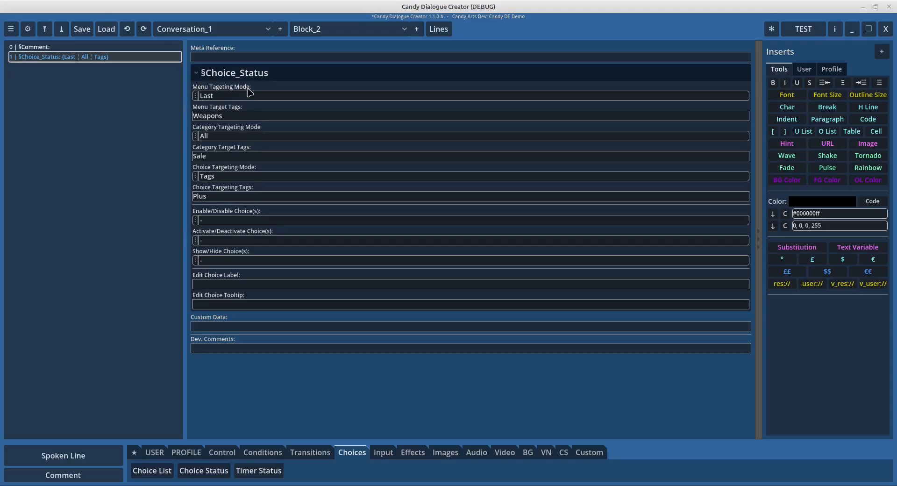
Delete the Weapons menu target tag and the Sale category target tag
{"action": "key", "text": "Tab"}
{"action": "key", "text": "BackSpace"}
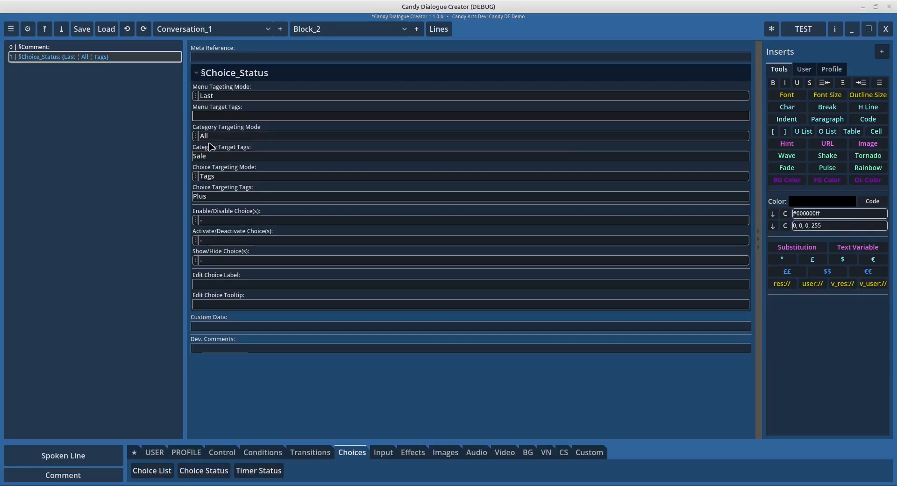
{"action": "left_click_drag", "start_coordinate": [217, 156], "coordinate": [160, 167]}
{"action": "key", "text": "BackSpace"}
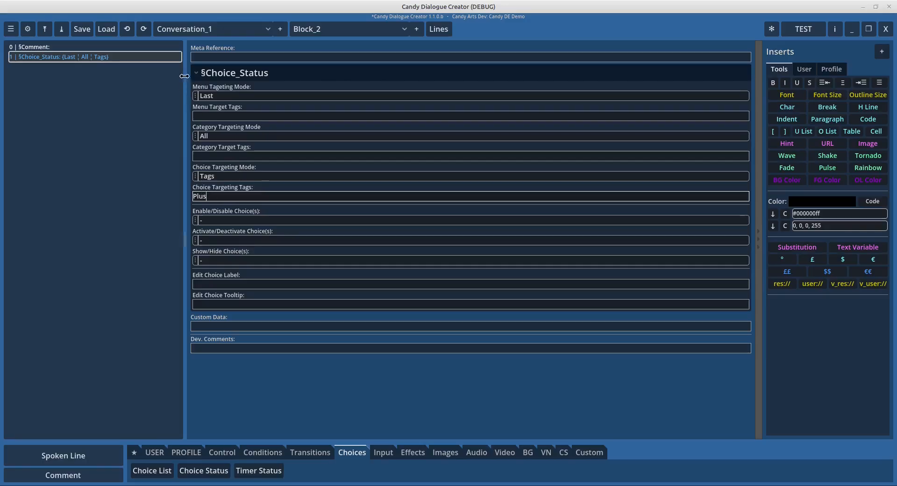
{"action": "left_click", "coordinate": [346, 29]}
{"action": "left_click", "coordinate": [311, 44]}
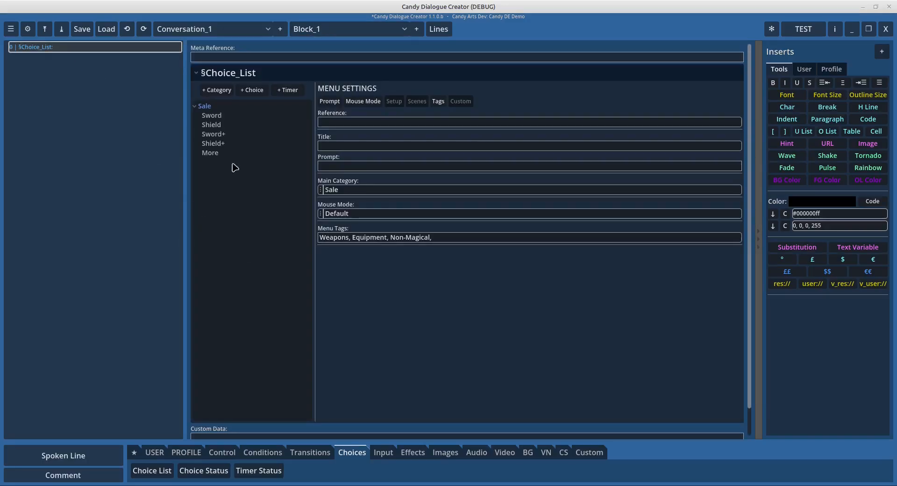
{"action": "left_click", "coordinate": [214, 134]}
{"action": "scroll", "coordinate": [375, 332], "scroll_direction": "down", "scroll_amount": 2}
{"action": "scroll", "coordinate": [375, 332], "scroll_direction": "up", "scroll_amount": 2}
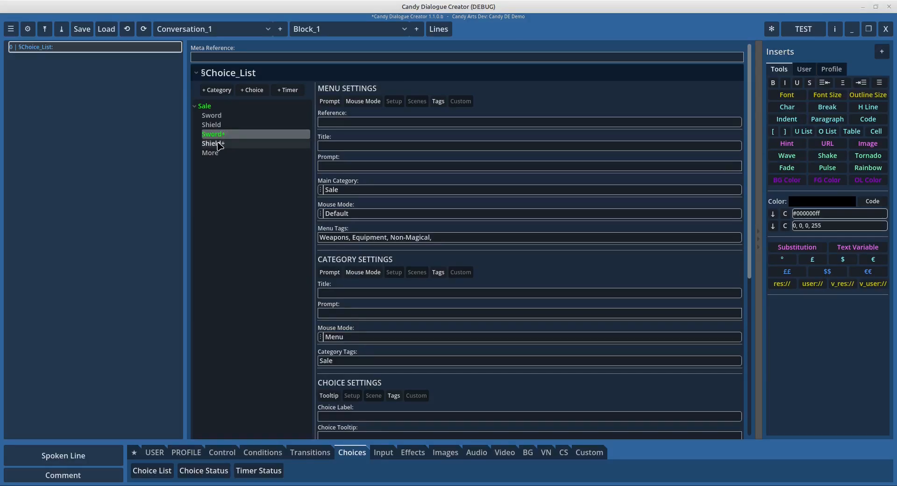
{"action": "scroll", "coordinate": [358, 314], "scroll_direction": "down", "scroll_amount": 6}
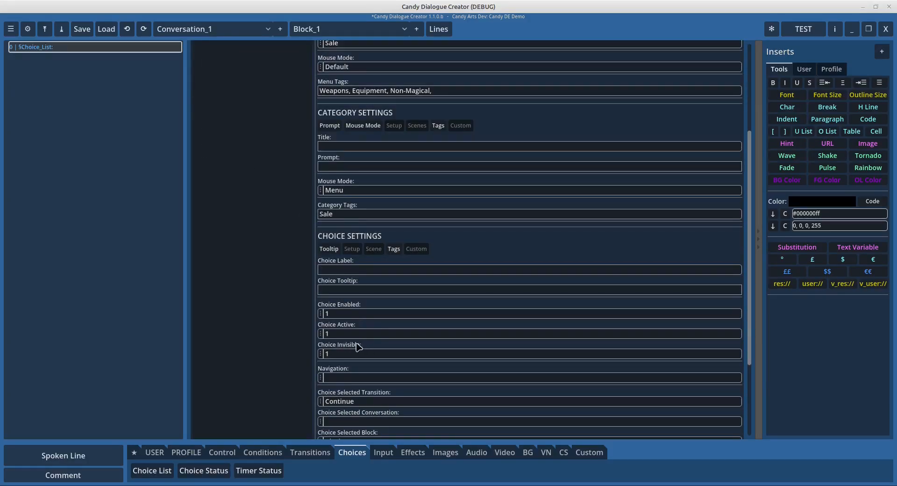
{"action": "scroll", "coordinate": [345, 333], "scroll_direction": "up", "scroll_amount": 6}
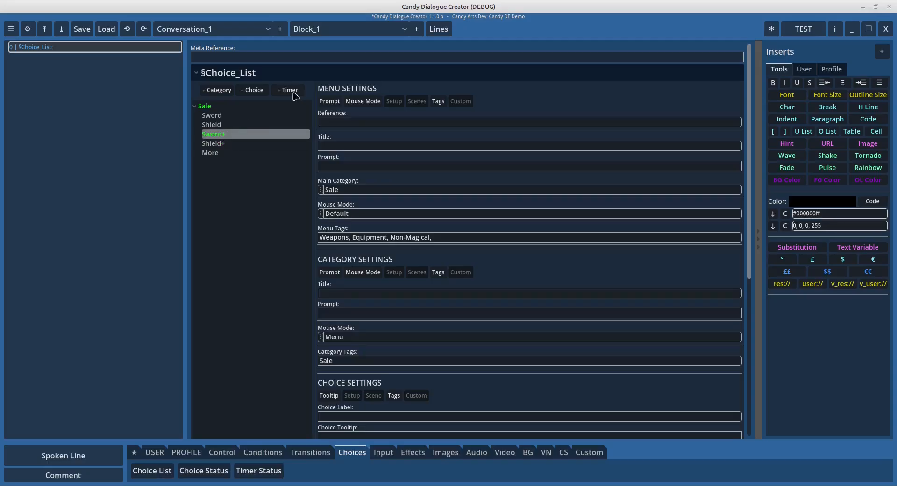
{"action": "left_click", "coordinate": [316, 31]}
{"action": "left_click", "coordinate": [322, 60]}
{"action": "left_click", "coordinate": [102, 57]}
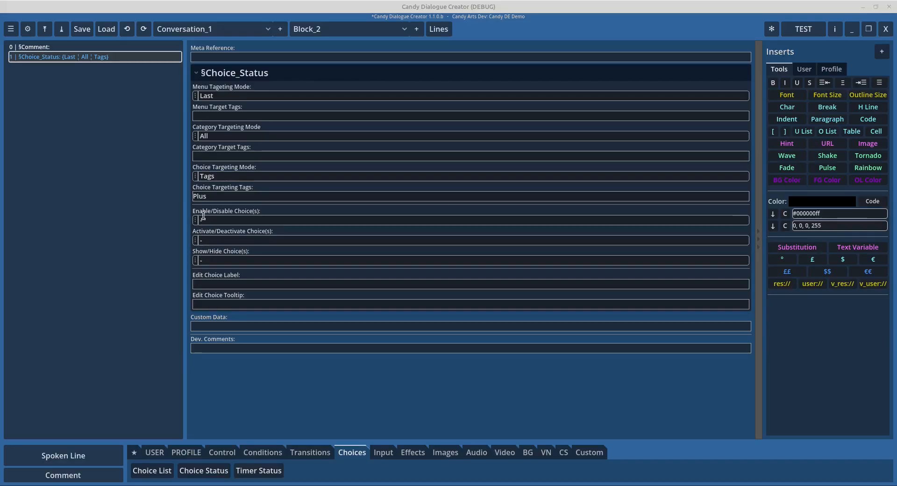
{"action": "left_click", "coordinate": [214, 222]}
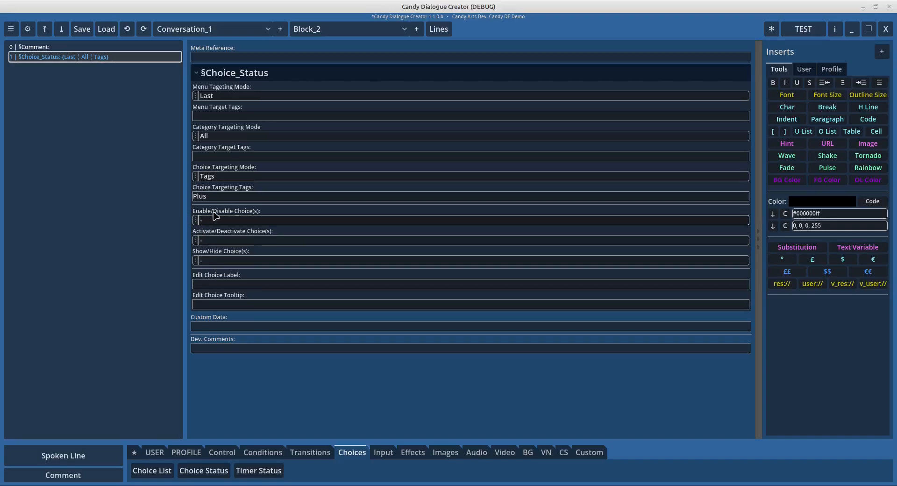
{"action": "left_click", "coordinate": [195, 221]}
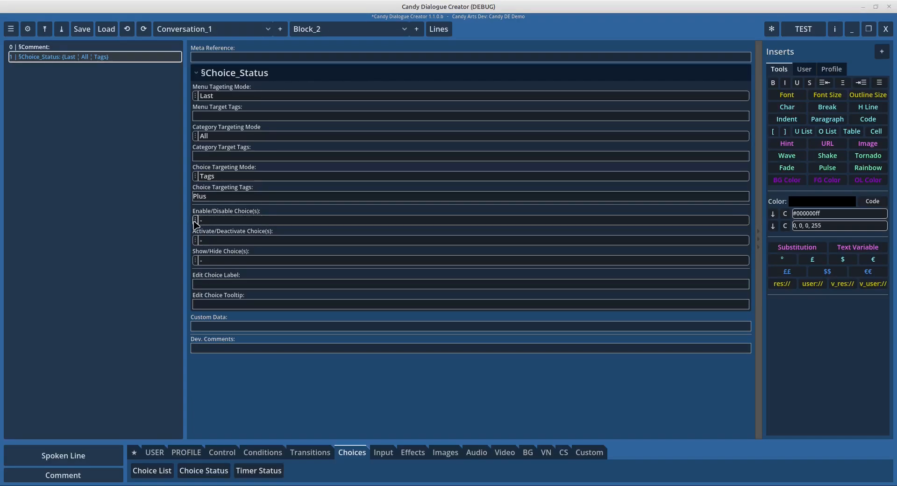
{"action": "left_click", "coordinate": [207, 214]}
{"action": "left_click", "coordinate": [198, 220]}
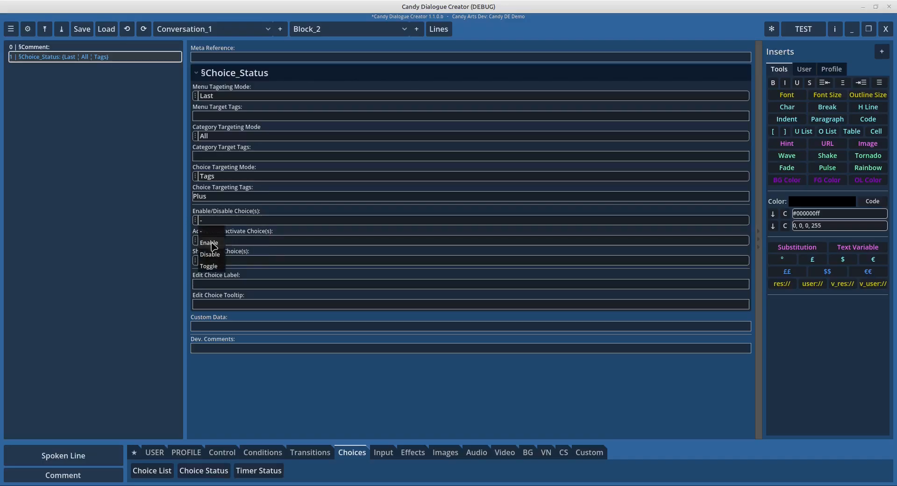
{"action": "left_click", "coordinate": [209, 242]}
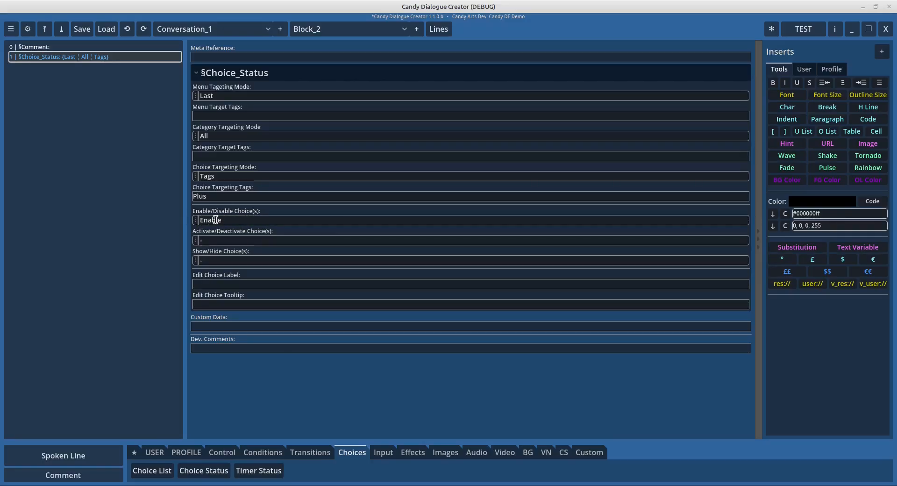
{"action": "left_click", "coordinate": [196, 220]}
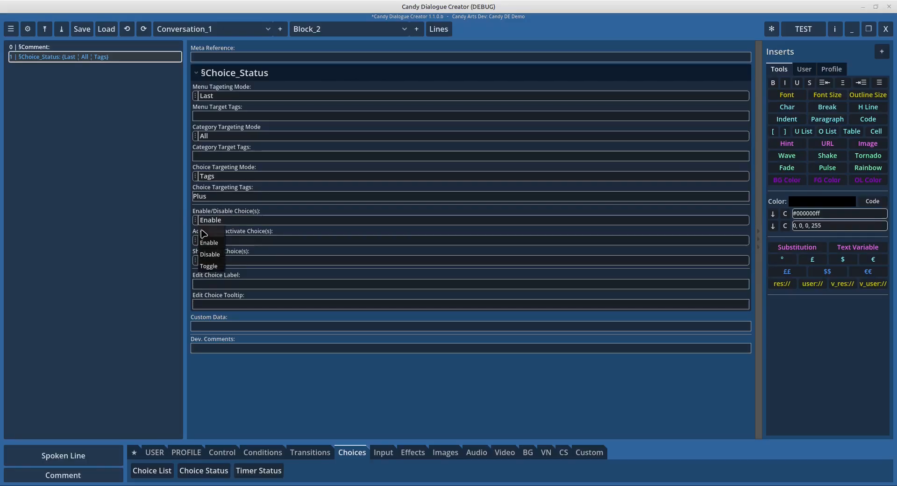
{"action": "left_click", "coordinate": [210, 254]}
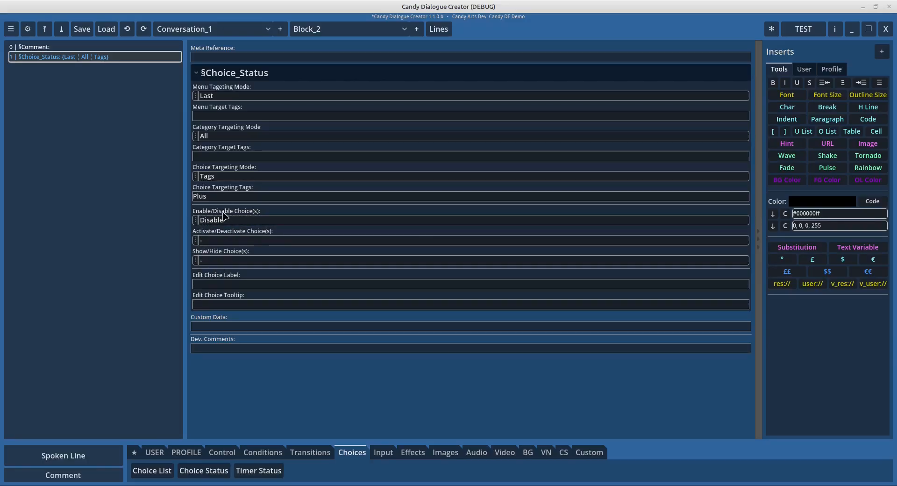
{"action": "left_click", "coordinate": [196, 220]}
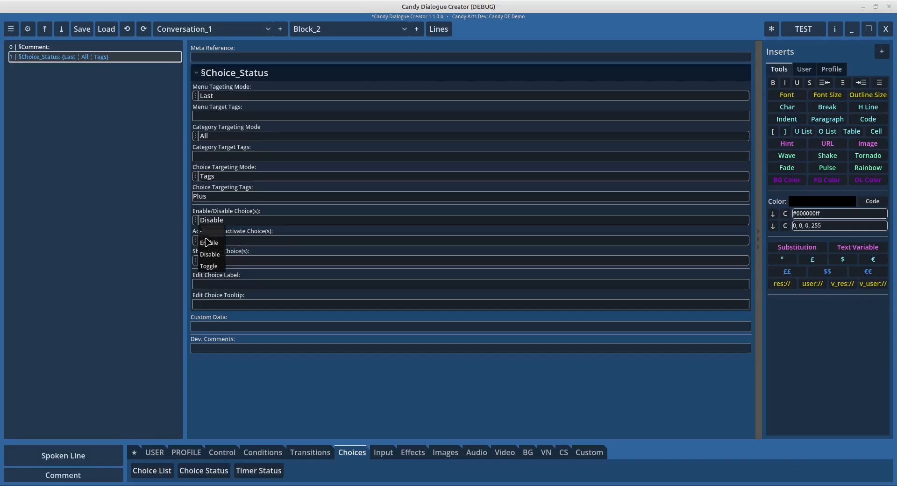
{"action": "left_click", "coordinate": [209, 266]}
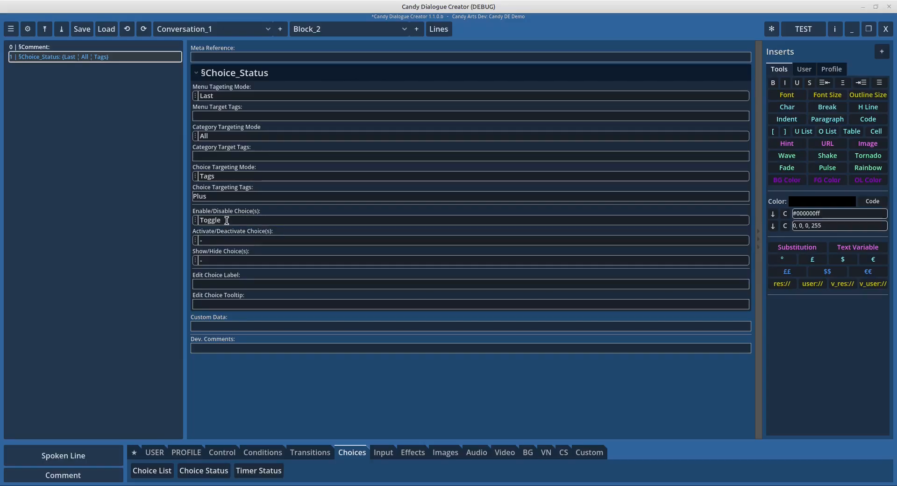
{"action": "left_click", "coordinate": [196, 220]}
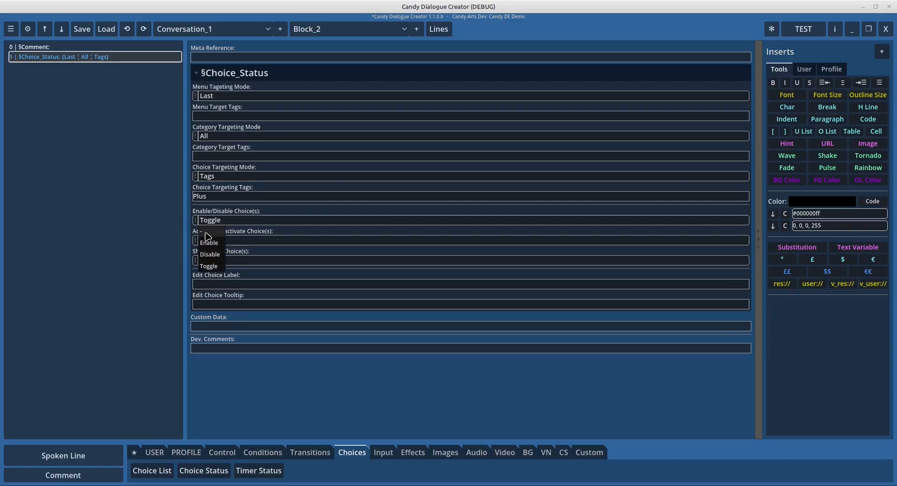
{"action": "left_click", "coordinate": [205, 232]}
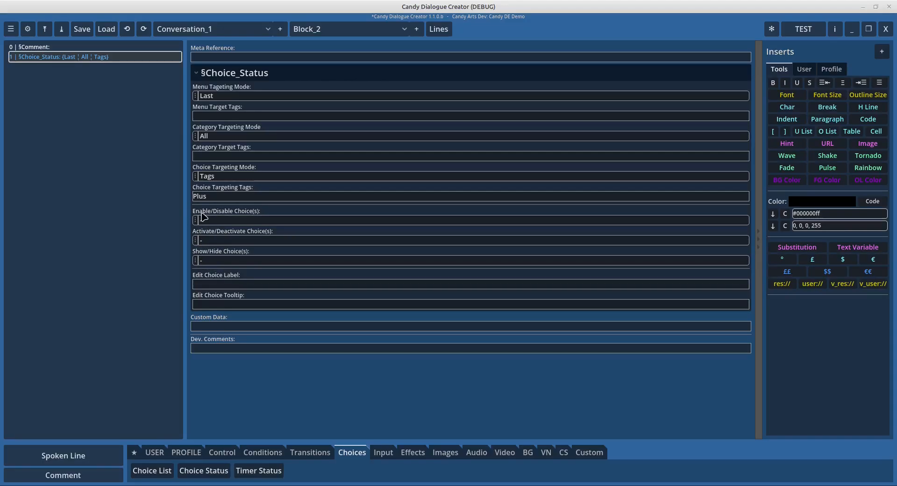
{"action": "left_click_drag", "start_coordinate": [209, 220], "coordinate": [184, 218]}
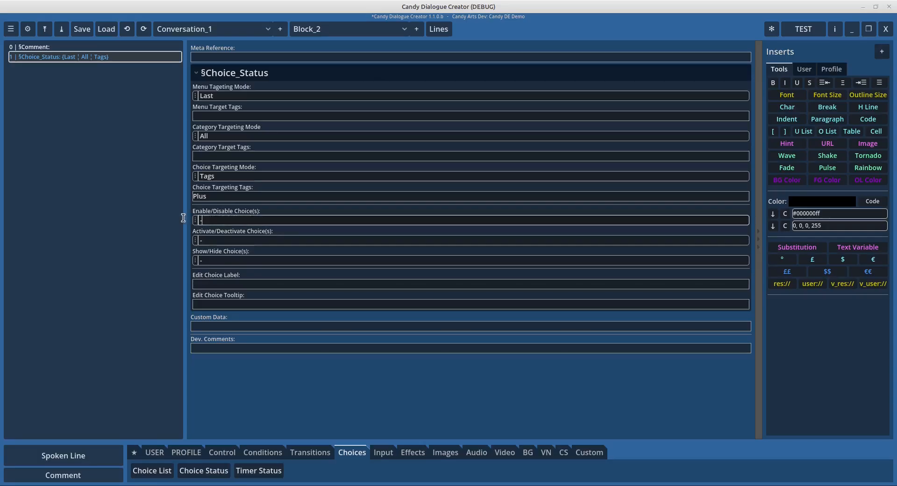
{"action": "left_click", "coordinate": [200, 240]}
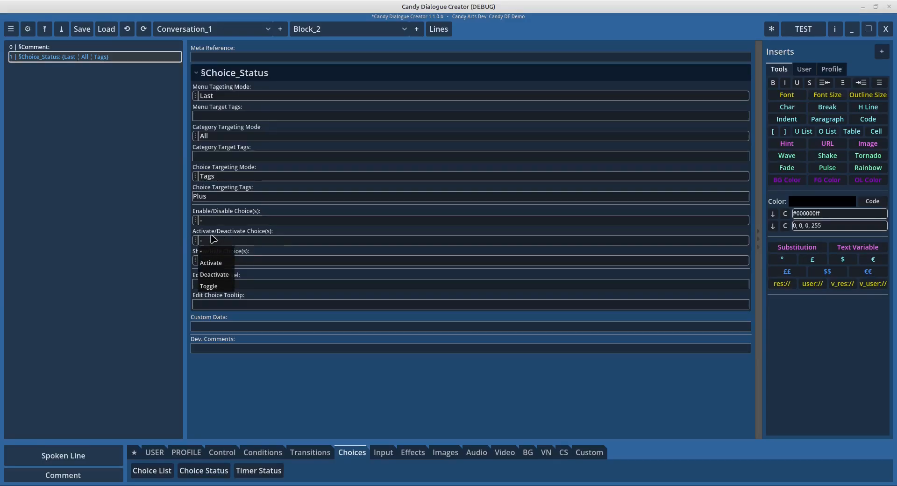
{"action": "left_click", "coordinate": [212, 236]}
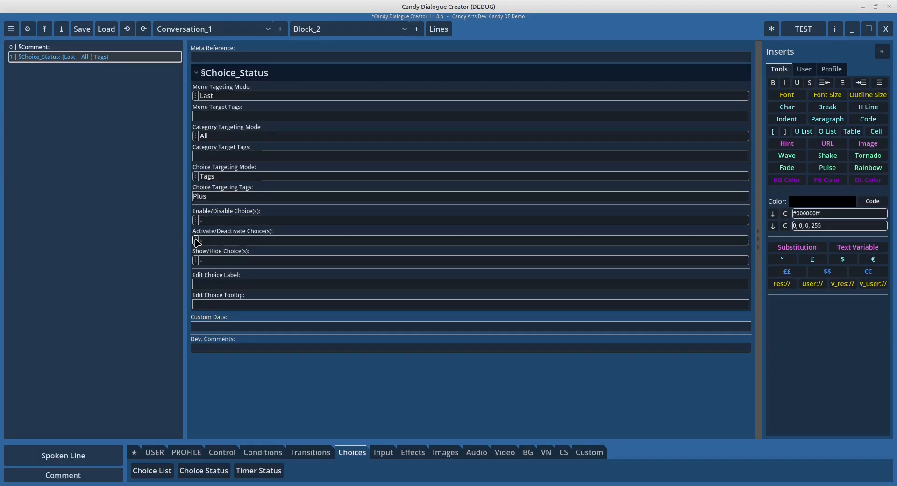
{"action": "left_click", "coordinate": [196, 240]}
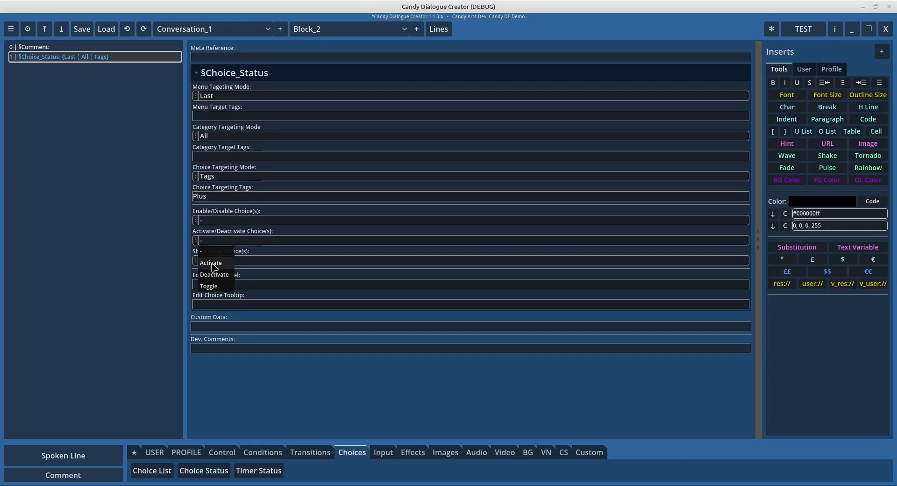
{"action": "left_click", "coordinate": [213, 263]}
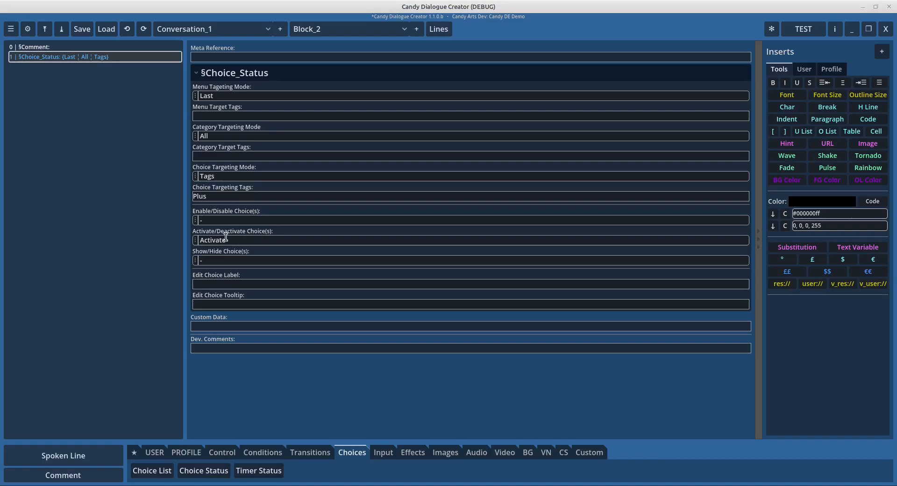
{"action": "left_click", "coordinate": [196, 240]}
{"action": "left_click", "coordinate": [216, 275]}
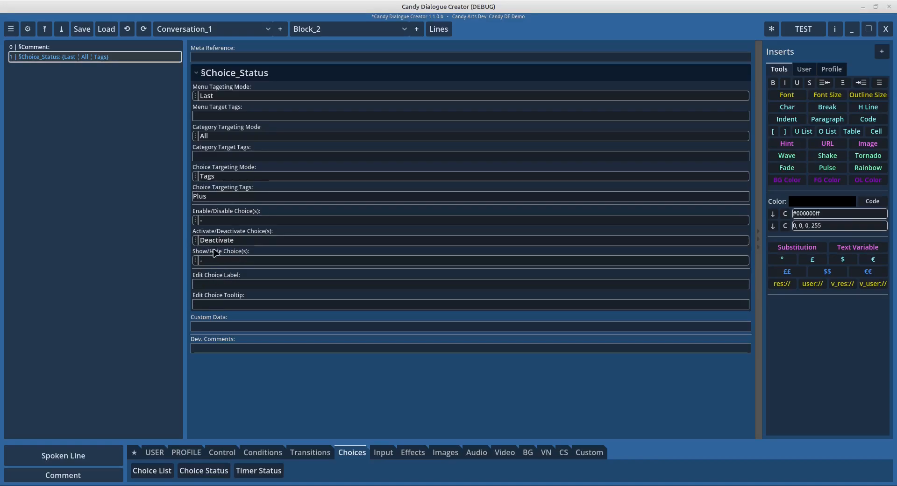
{"action": "left_click", "coordinate": [196, 240]}
{"action": "left_click", "coordinate": [210, 287]}
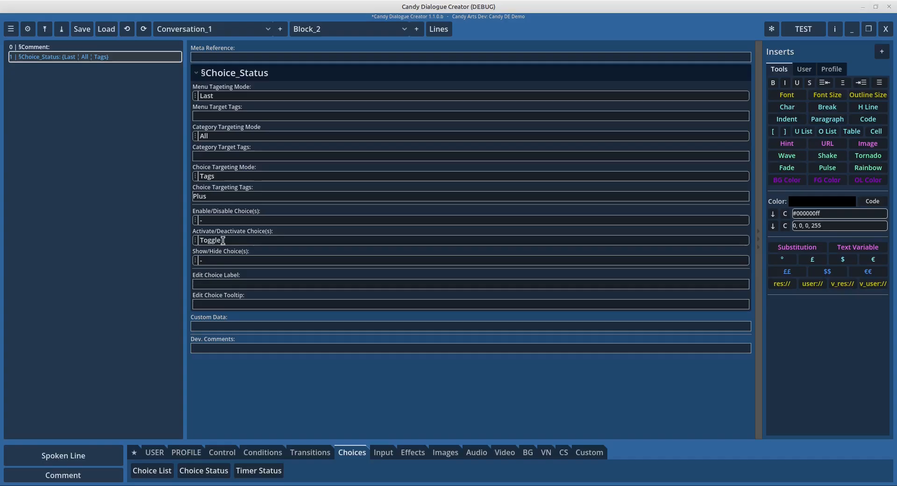
{"action": "left_click", "coordinate": [196, 241]}
{"action": "left_click", "coordinate": [200, 253]}
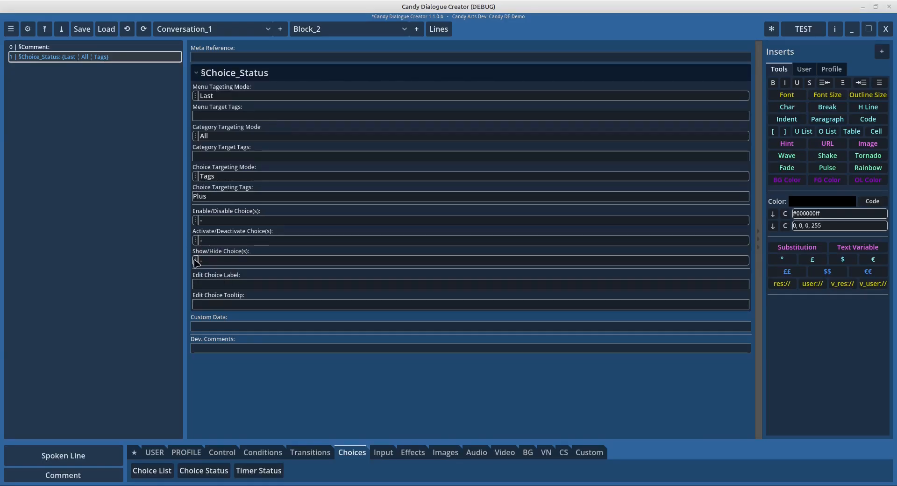
Set Show/Hide Choice(s) to Show for the Plus-tagged choices and save the dialogue
{"action": "left_click", "coordinate": [197, 262]}
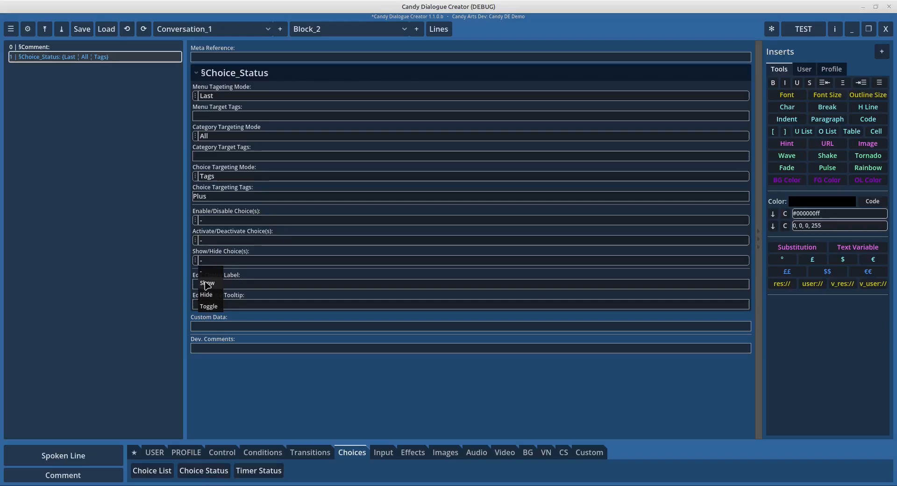
{"action": "left_click", "coordinate": [208, 284]}
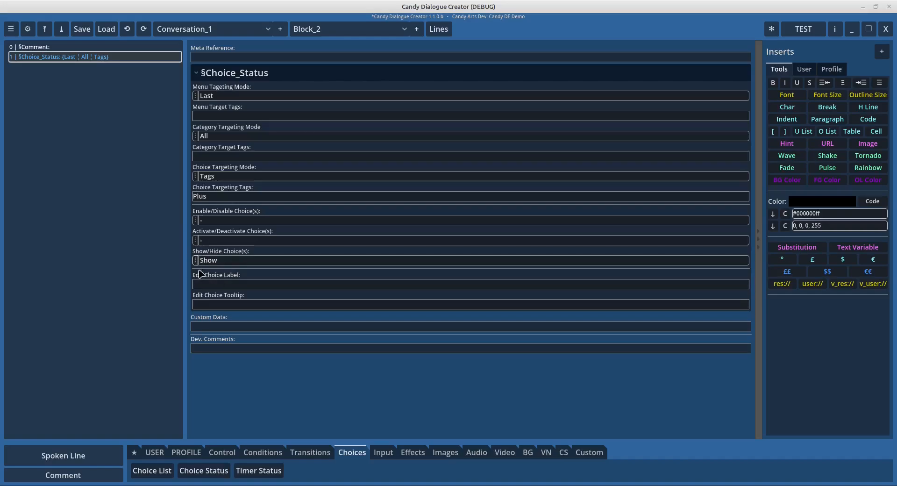
{"action": "key", "text": "ctrl+s"}
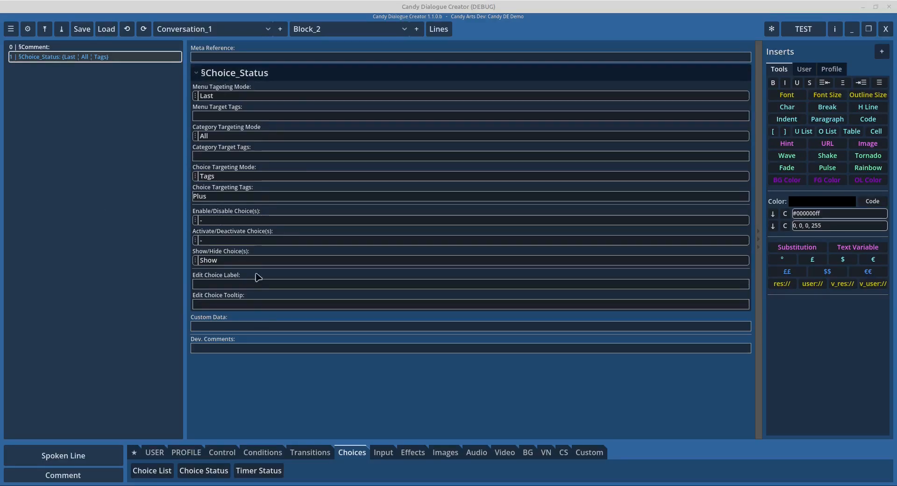
Export the dialogue with TEST and run the current scene in Godot
{"action": "left_click", "coordinate": [804, 29]}
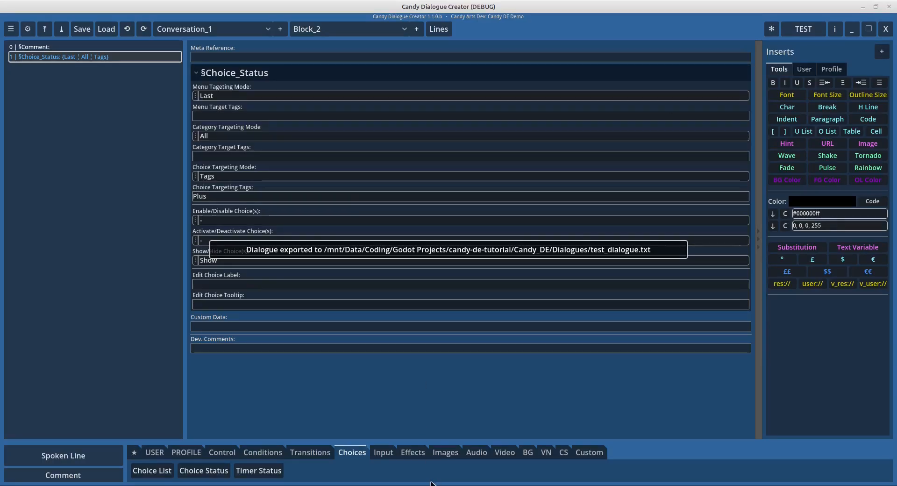
{"action": "mouse_move", "coordinate": [397, 482]}
{"action": "left_click", "coordinate": [434, 463]}
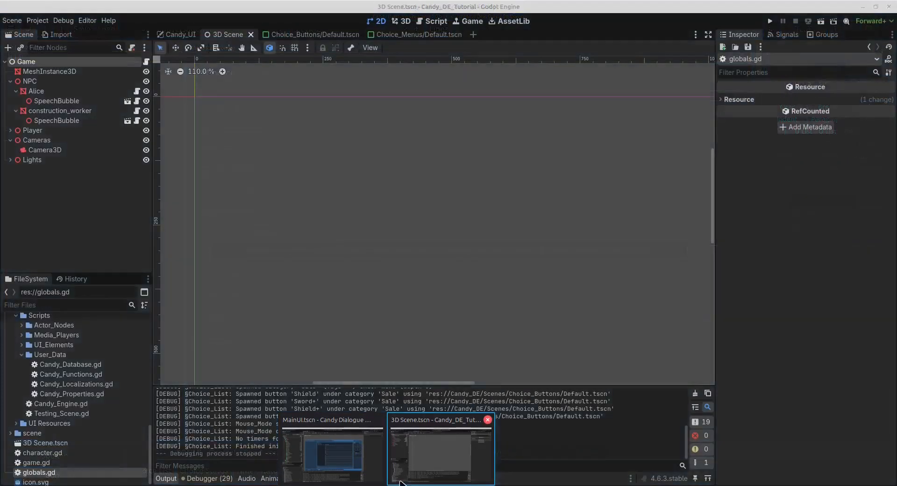
{"action": "left_click", "coordinate": [821, 21]}
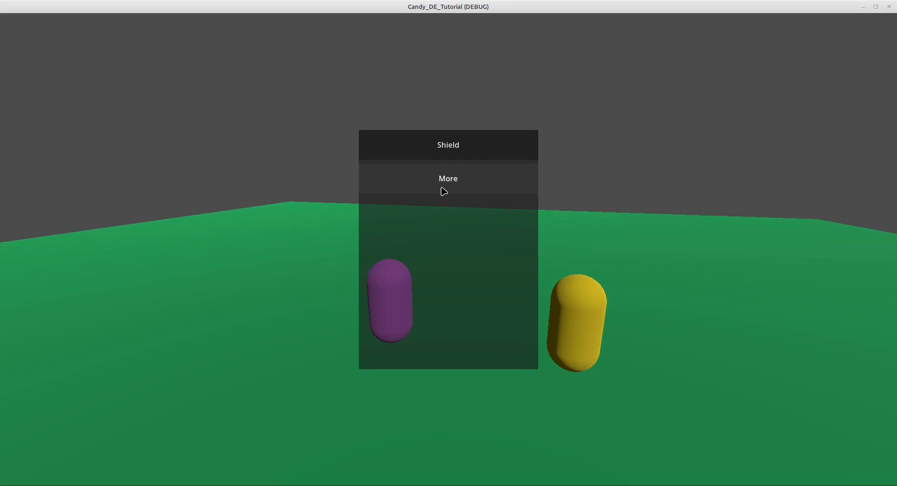
Pick More to reveal Sword+ and Shield+, then return to Candy Dialogue Creator
{"action": "left_click", "coordinate": [479, 182]}
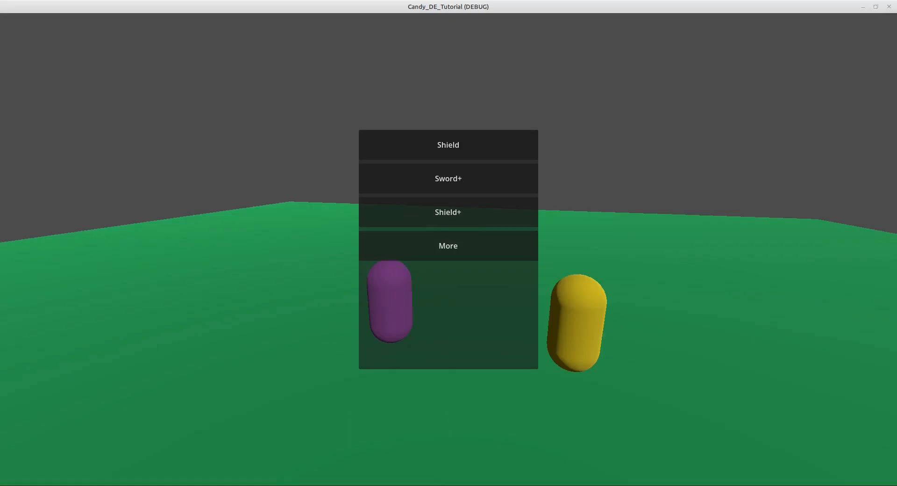
{"action": "mouse_move", "coordinate": [407, 485]}
{"action": "left_click", "coordinate": [411, 463]}
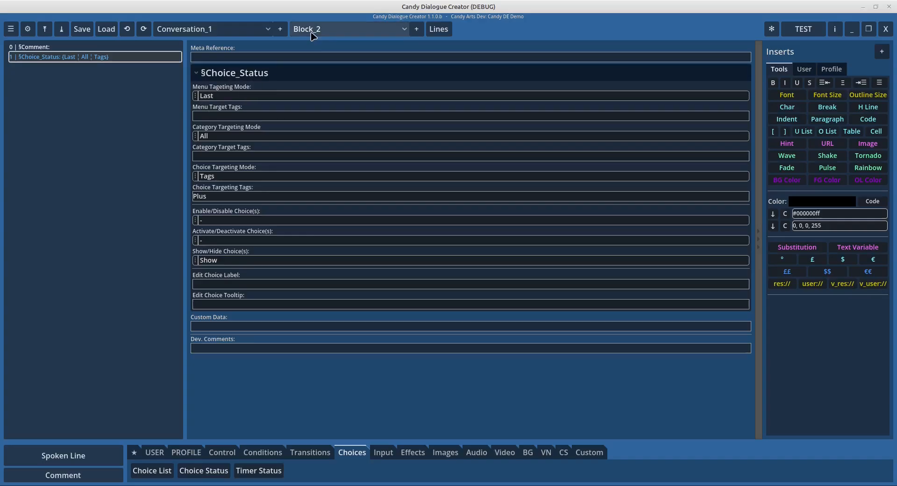
{"action": "left_click", "coordinate": [350, 29]}
{"action": "left_click", "coordinate": [314, 40]}
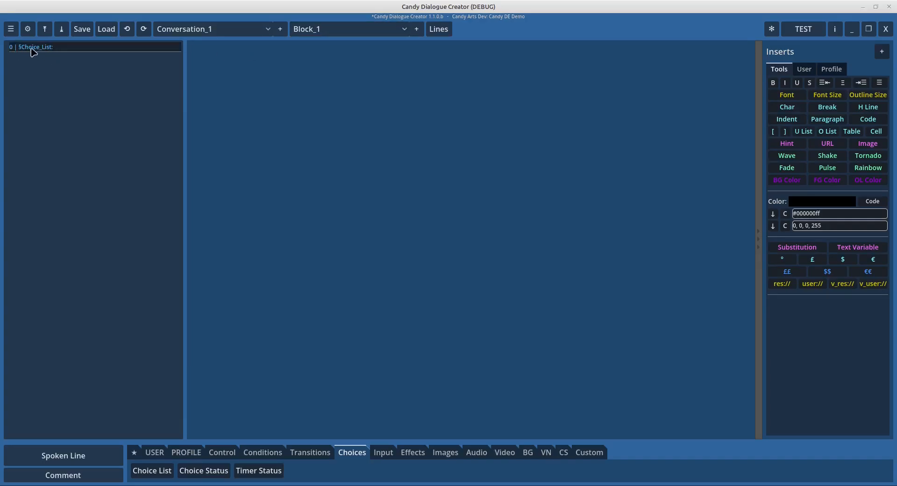
{"action": "left_click", "coordinate": [302, 31]}
{"action": "left_click", "coordinate": [310, 57]}
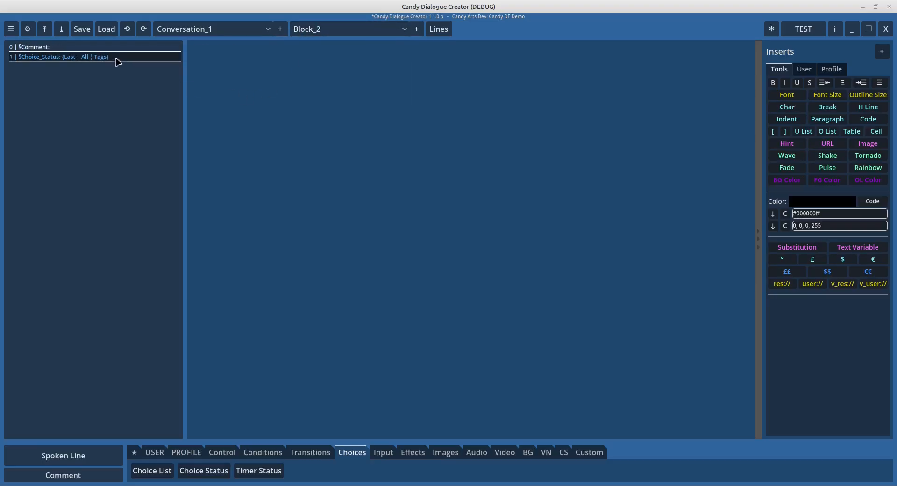
{"action": "left_click", "coordinate": [116, 58]}
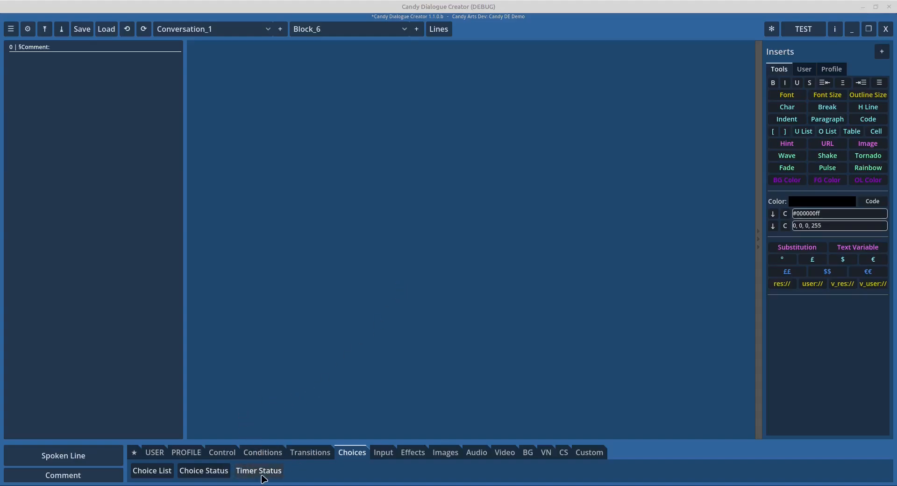
Add a Timer Status line to Block_6 from the Choices bar
{"action": "left_click", "coordinate": [259, 471]}
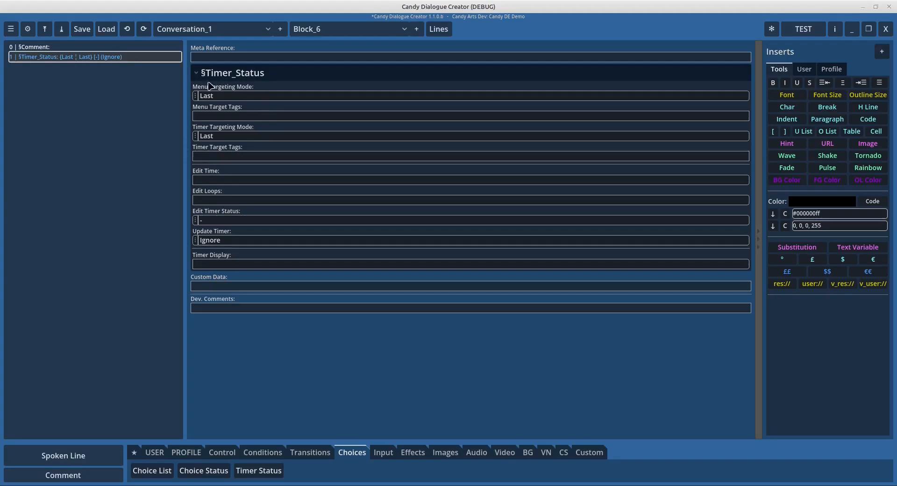
Try the All and Tags menu targeting modes, then set it back to Last Created
{"action": "mouse_move", "coordinate": [196, 90]}
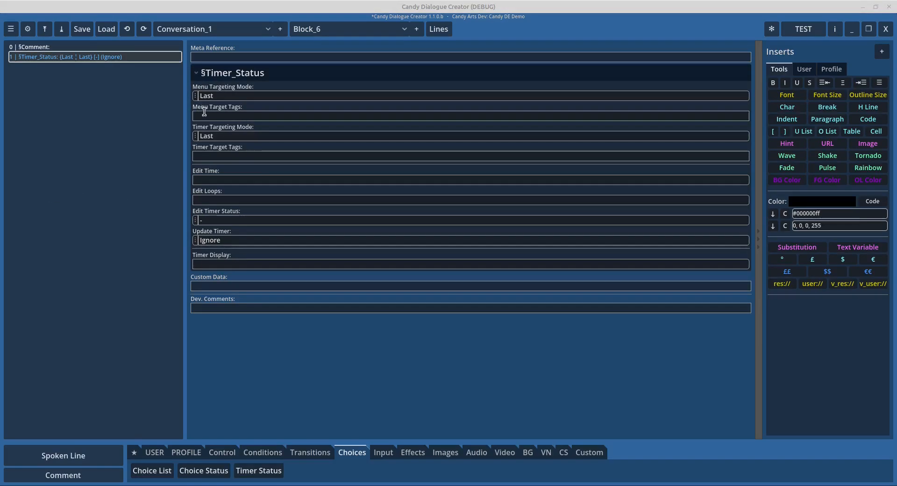
{"action": "left_click", "coordinate": [221, 97]}
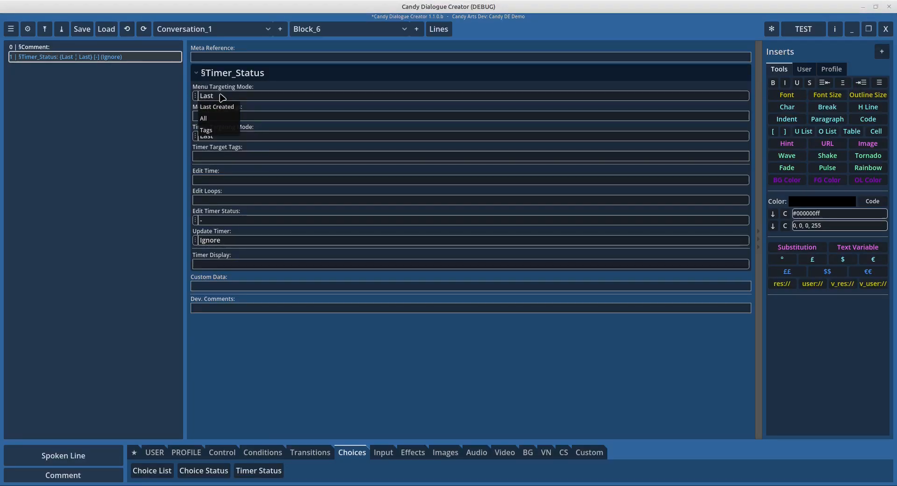
{"action": "left_click", "coordinate": [204, 118]}
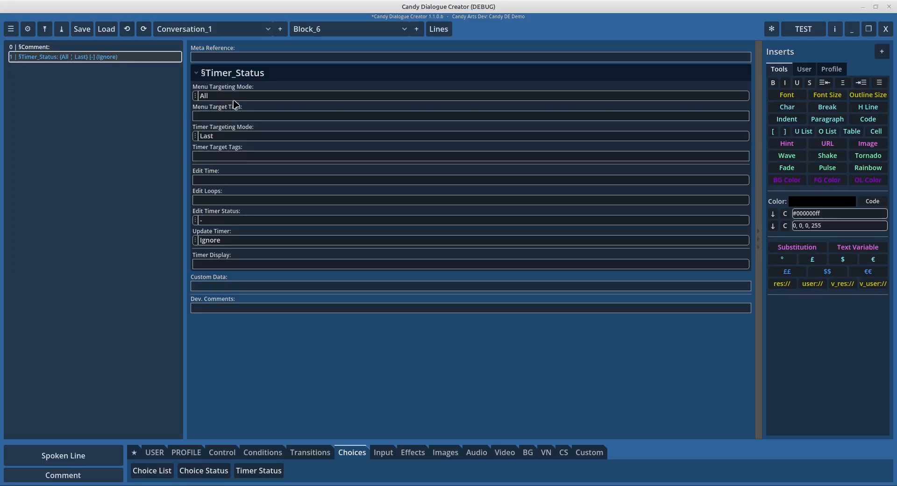
{"action": "left_click", "coordinate": [195, 96]}
{"action": "left_click", "coordinate": [206, 133]}
{"action": "left_click", "coordinate": [195, 95]}
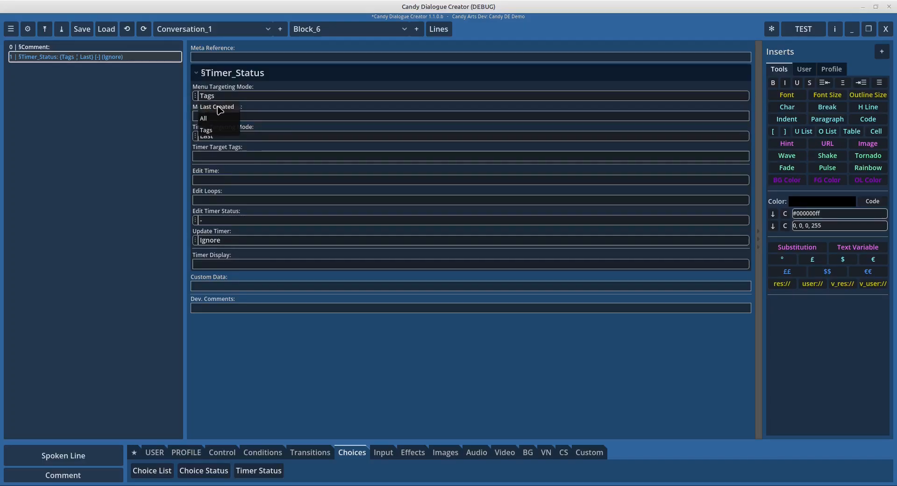
{"action": "left_click", "coordinate": [211, 107]}
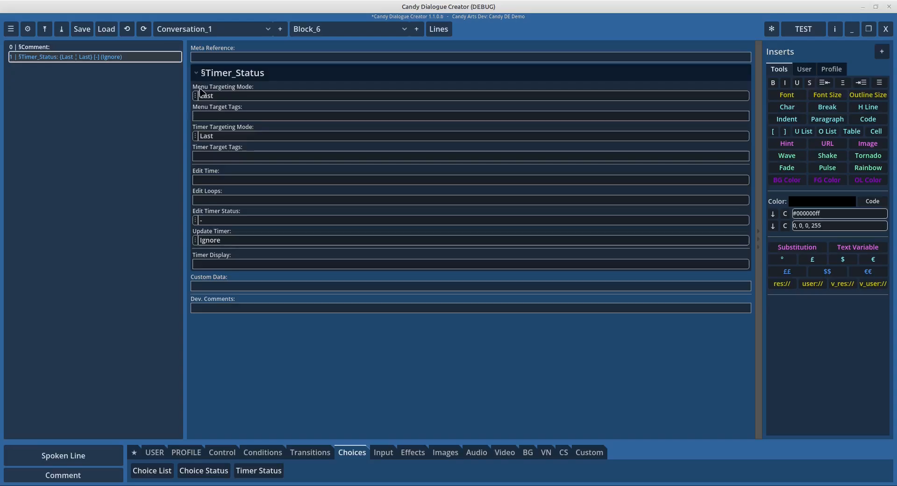
Set the timer targeting mode to Tags after briefly trying All
{"action": "left_click", "coordinate": [200, 135]}
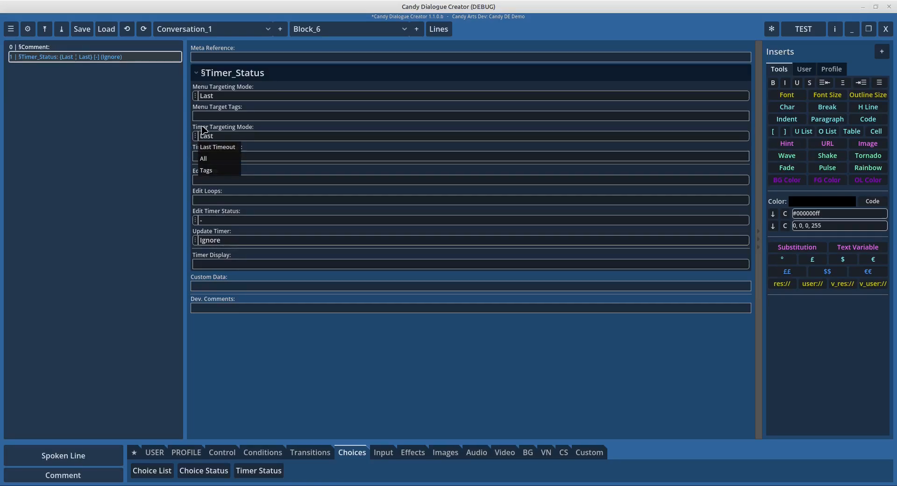
{"action": "left_click", "coordinate": [217, 132]}
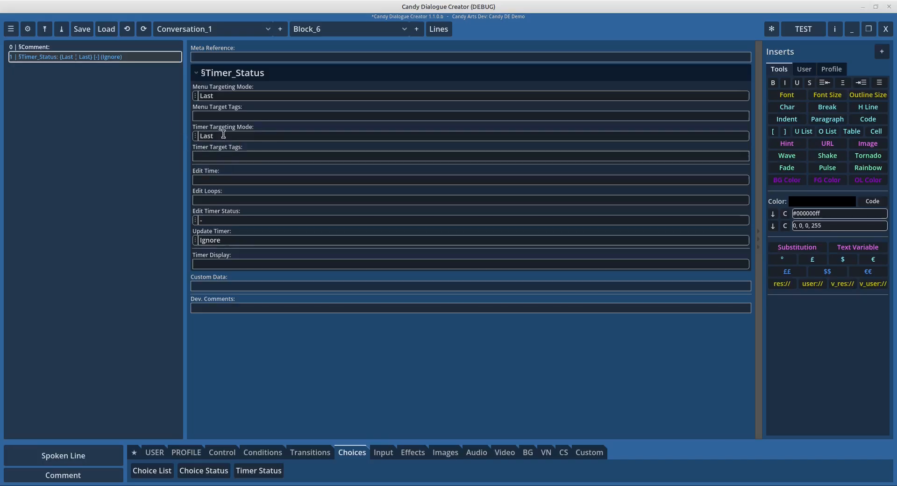
{"action": "double_click", "coordinate": [199, 136]}
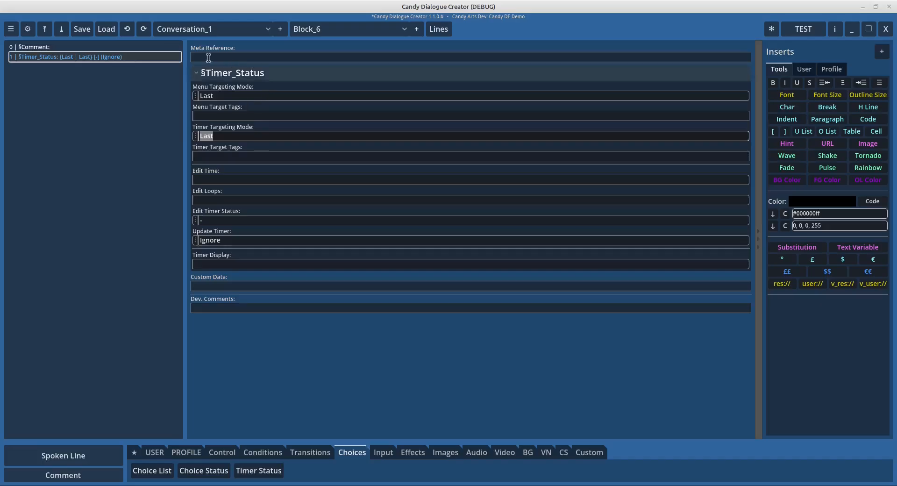
{"action": "left_click", "coordinate": [195, 136]}
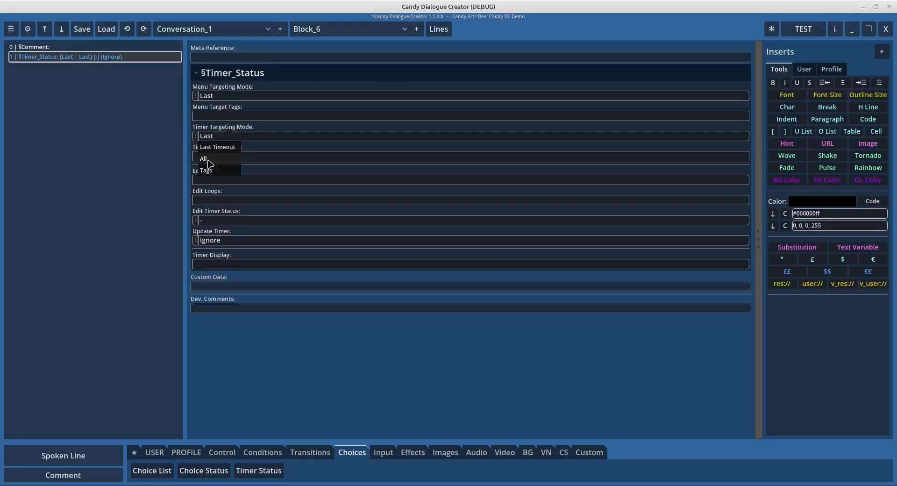
{"action": "left_click", "coordinate": [206, 159]}
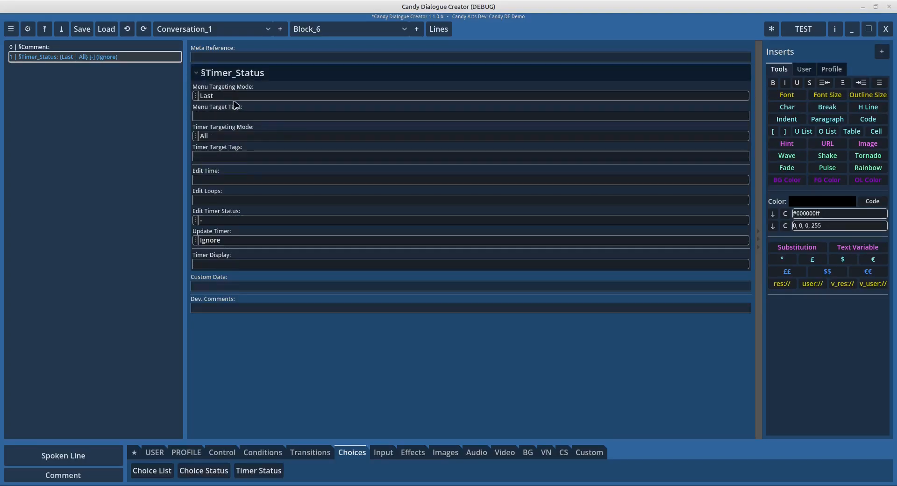
{"action": "left_click", "coordinate": [195, 139]}
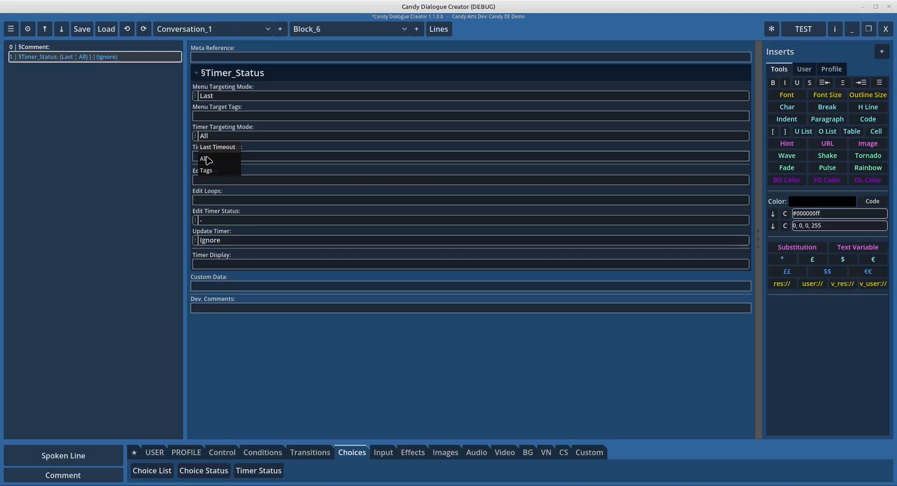
{"action": "left_click", "coordinate": [207, 171]}
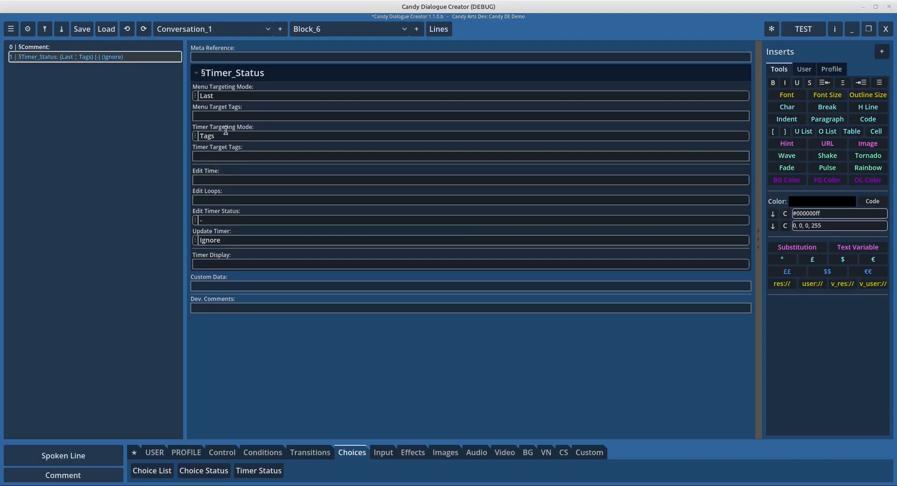
On Block_1, give the T1 - Shield timer the Timer Tags 'Shield,'
{"action": "left_click", "coordinate": [348, 29]}
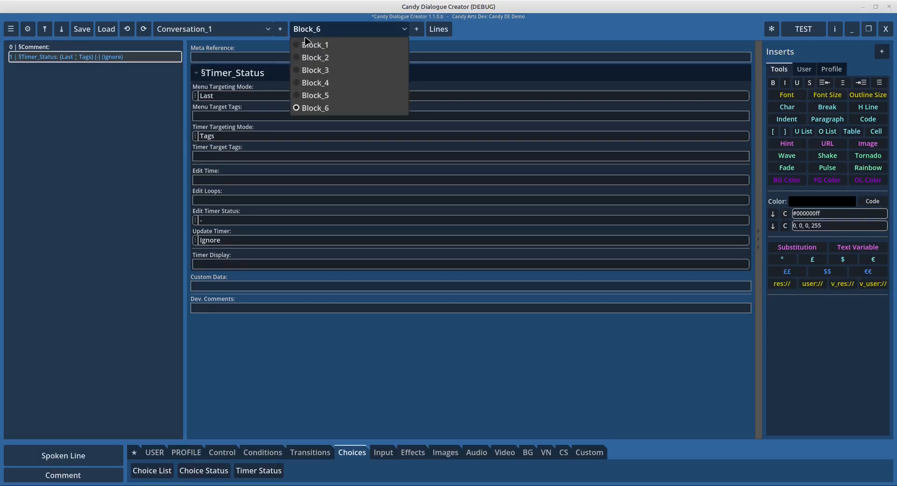
{"action": "left_click", "coordinate": [318, 45]}
{"action": "left_click", "coordinate": [104, 51]}
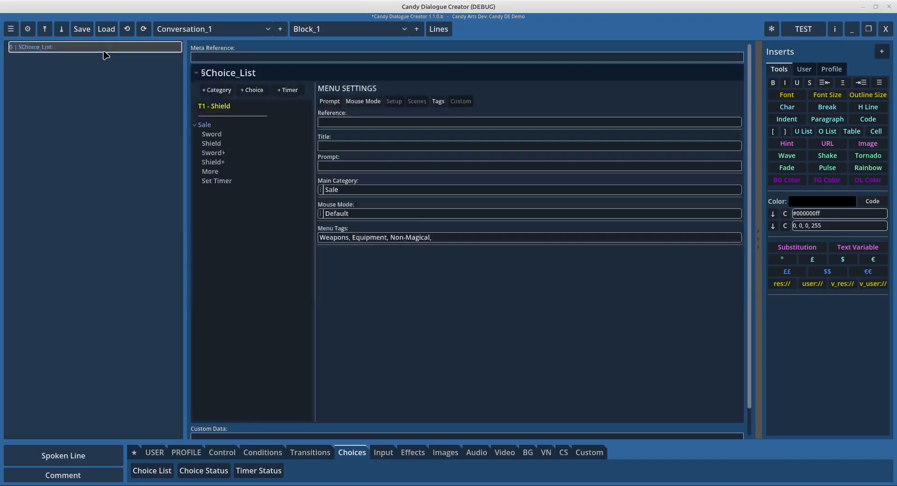
{"action": "left_click", "coordinate": [215, 107]}
{"action": "scroll", "coordinate": [409, 306], "scroll_direction": "down", "scroll_amount": 2}
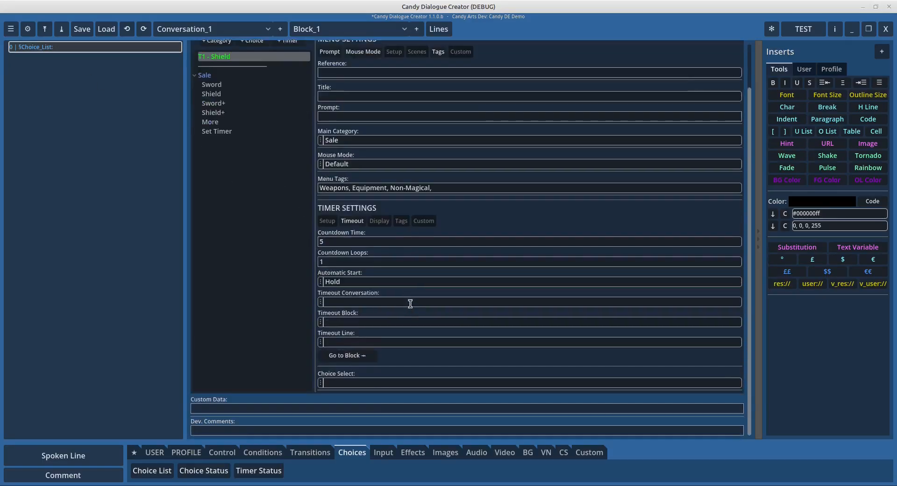
{"action": "scroll", "coordinate": [348, 356], "scroll_direction": "down", "scroll_amount": 1}
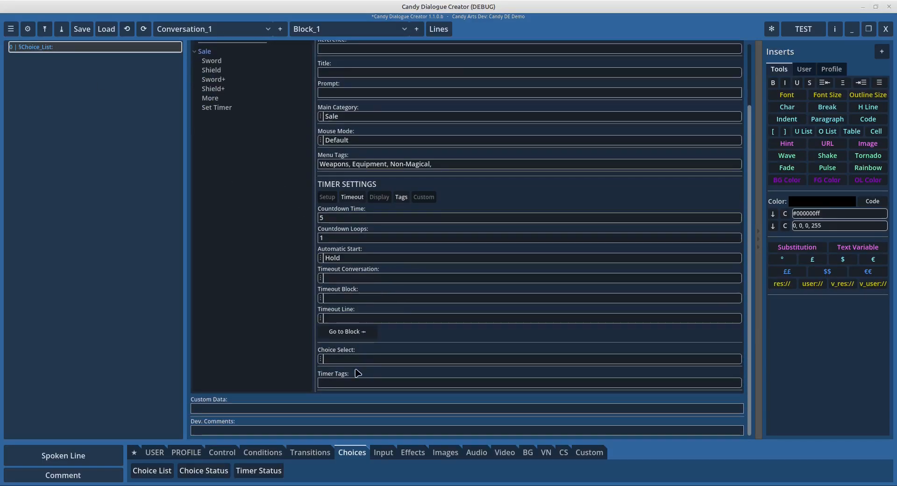
{"action": "left_click", "coordinate": [335, 381]}
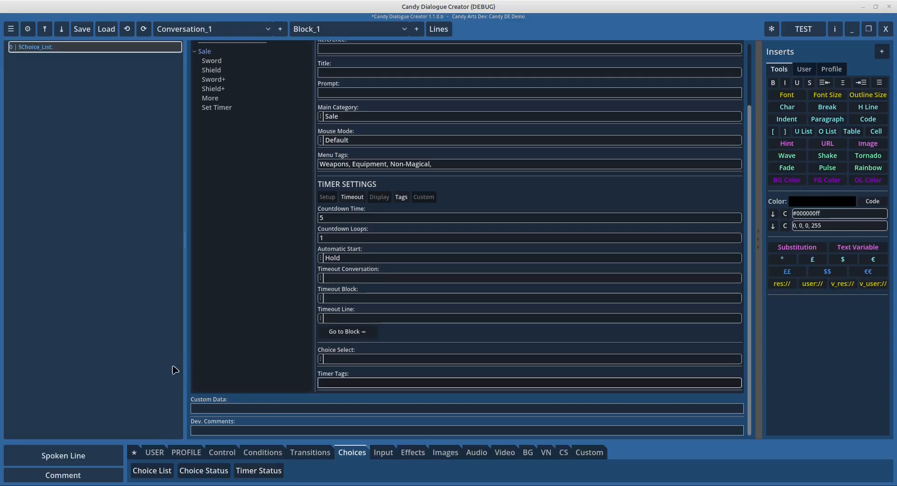
{"action": "type", "text": "Shield,"}
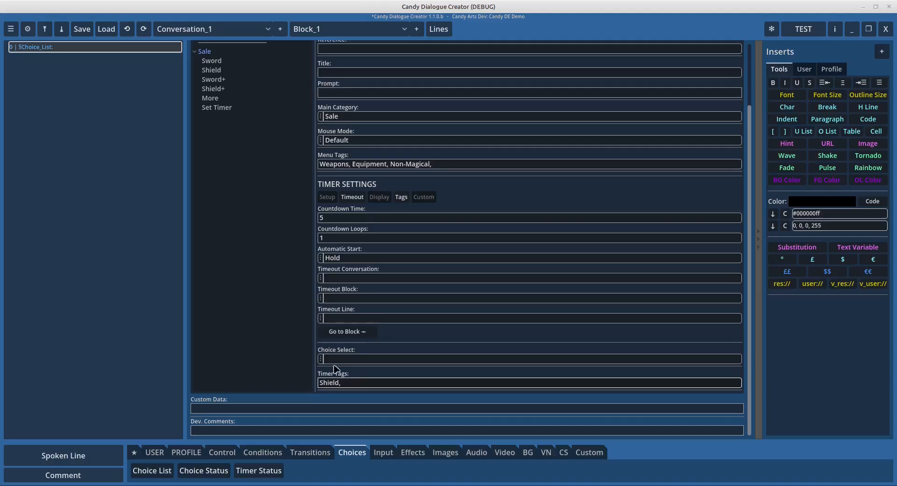
Set the Shield timer's Choice Select to Sale > Shield
{"action": "left_click", "coordinate": [322, 360]}
{"action": "mouse_move", "coordinate": [331, 370]}
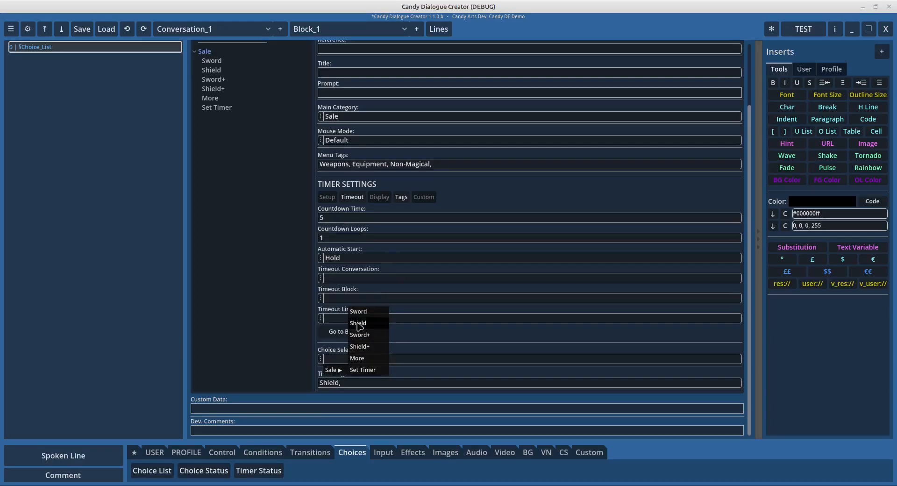
{"action": "left_click", "coordinate": [357, 324]}
Switch to Block_6 and bring up its Timer Status line on line 1
{"action": "scroll", "coordinate": [282, 324], "scroll_direction": "up", "scroll_amount": 3}
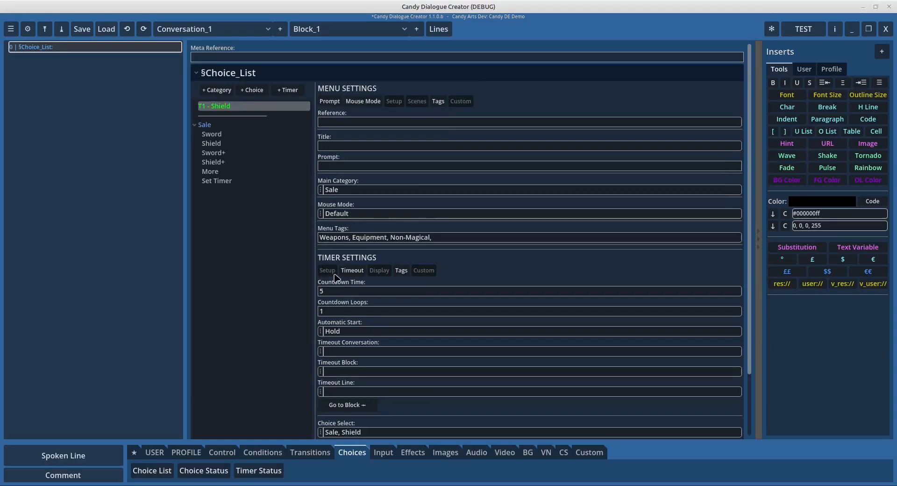
{"action": "left_click", "coordinate": [327, 28]}
{"action": "left_click", "coordinate": [321, 111]}
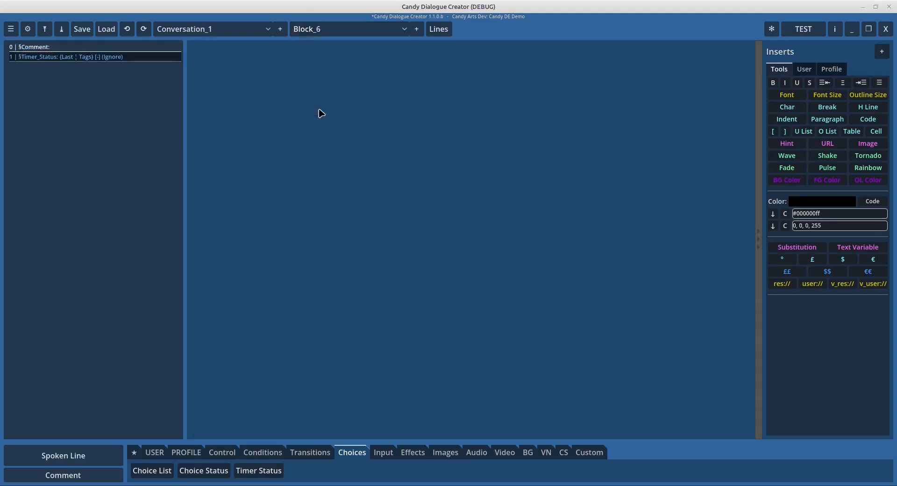
{"action": "left_click", "coordinate": [60, 57]}
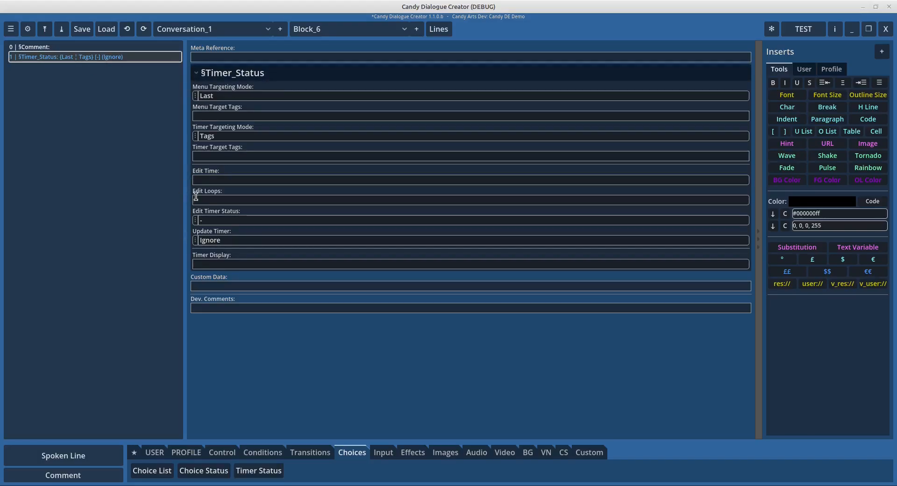
Set the Timer Status line's Timer Target Tags to 'Shield'
{"action": "left_click", "coordinate": [238, 156]}
{"action": "type", "text": "Shield"}
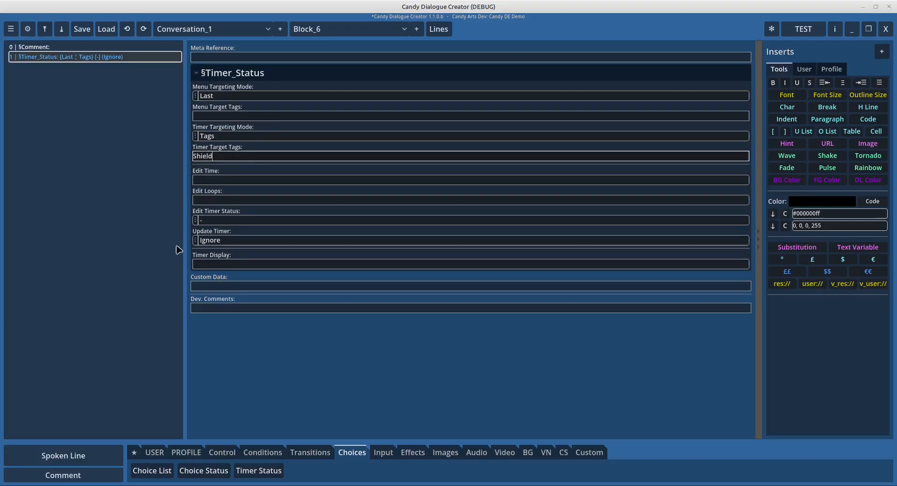
{"action": "left_click", "coordinate": [225, 181]}
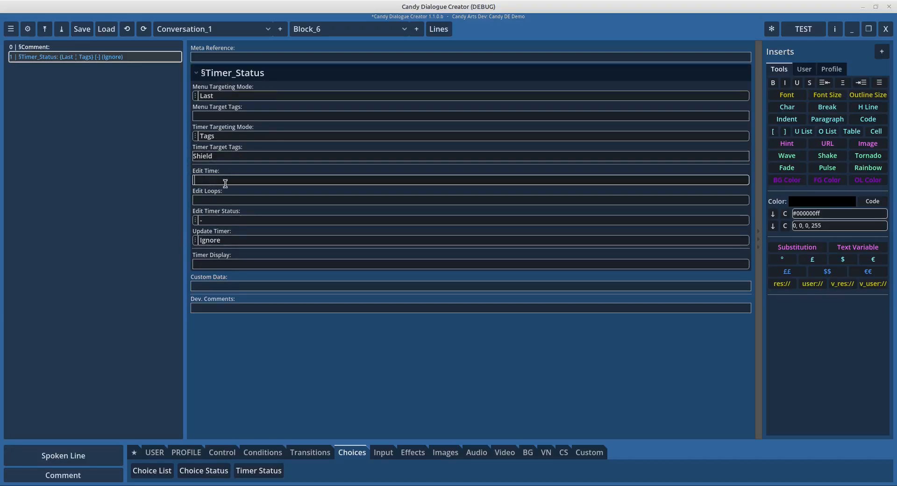
Go back to Block_1 to review the T1 - Shield timer's settings
{"action": "left_click", "coordinate": [301, 29]}
{"action": "left_click", "coordinate": [310, 41]}
{"action": "left_click", "coordinate": [255, 107]}
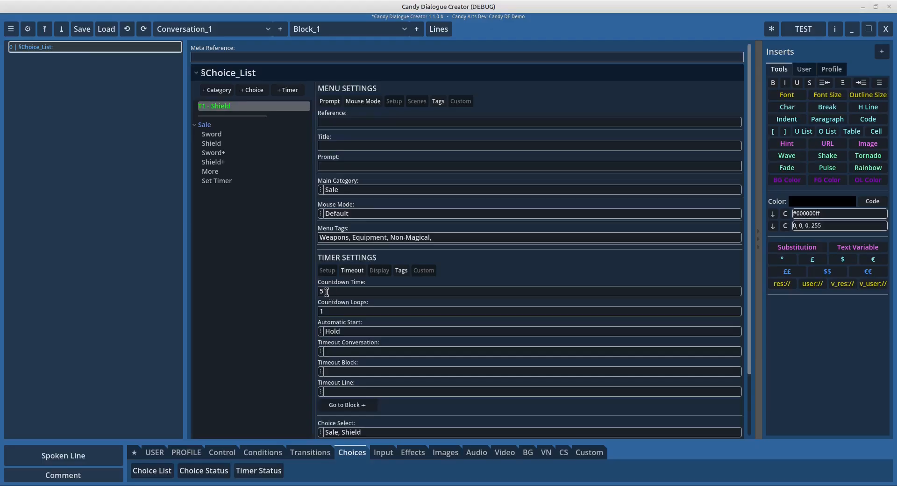
On Block_6's Timer Status line, enter 10 in Edit Time, then clear it
{"action": "left_click", "coordinate": [297, 28]}
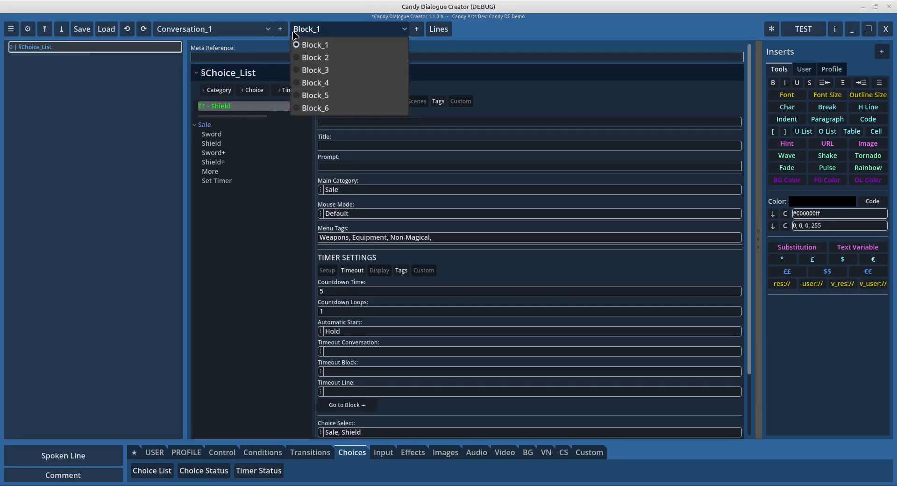
{"action": "left_click", "coordinate": [309, 108]}
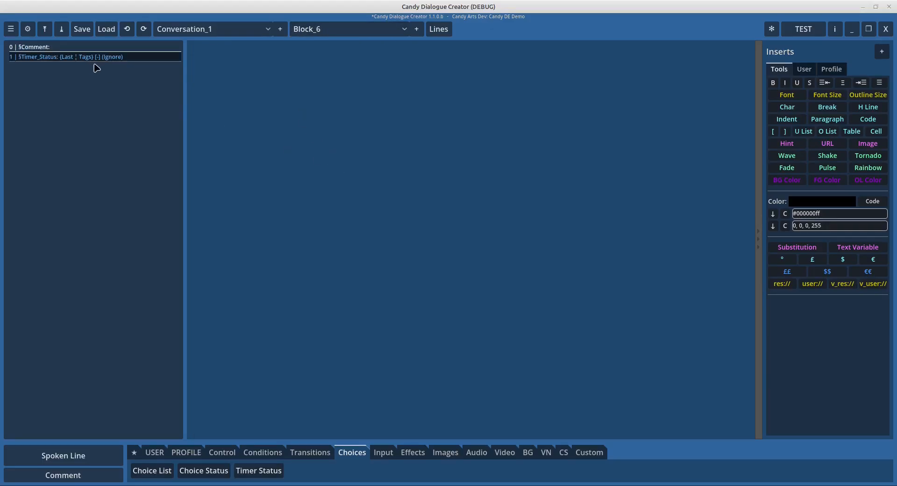
{"action": "left_click", "coordinate": [72, 56]}
{"action": "left_click", "coordinate": [208, 182]}
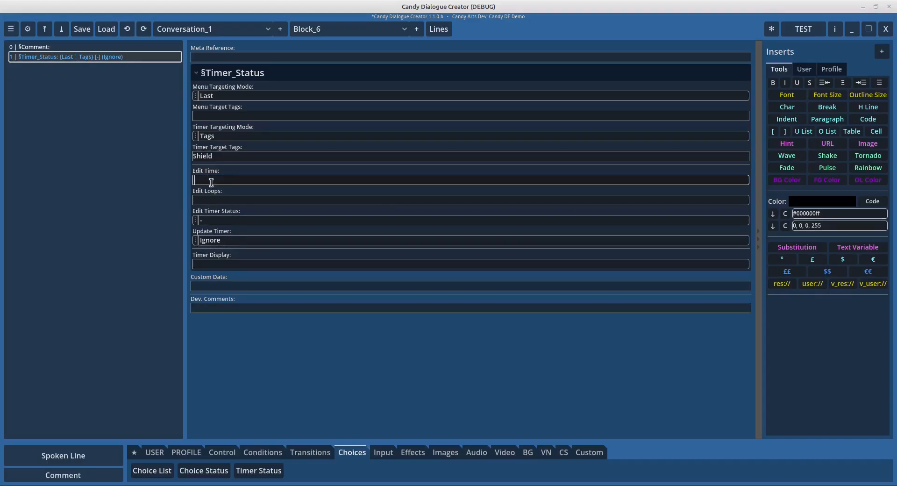
{"action": "type", "text": "10"}
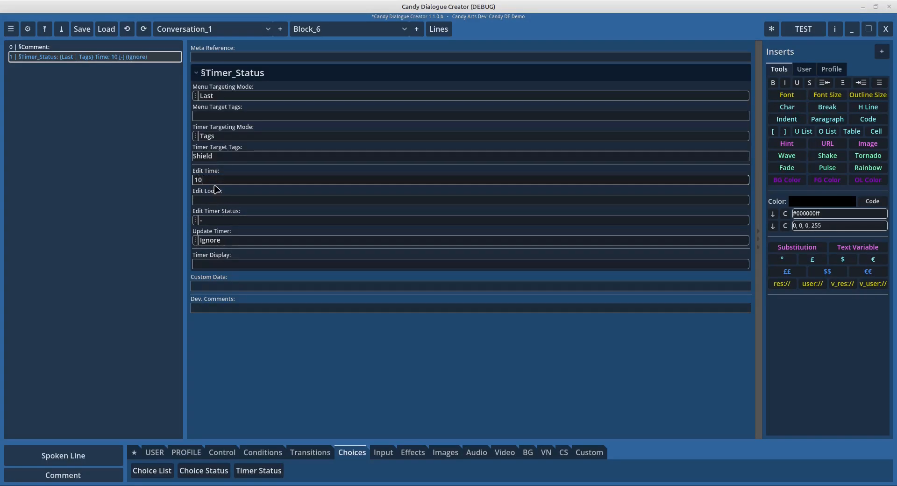
{"action": "key", "text": "BackSpace"}
{"action": "key", "text": "BackSpace"}
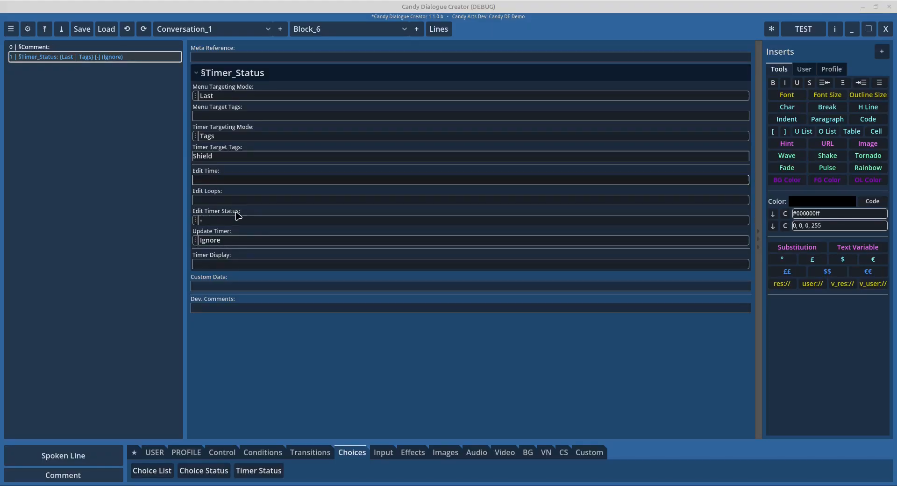
{"action": "left_click", "coordinate": [351, 29]}
On Block_1's Shield timer, try Automatic Start, then set it back to Hold
{"action": "left_click", "coordinate": [310, 43]}
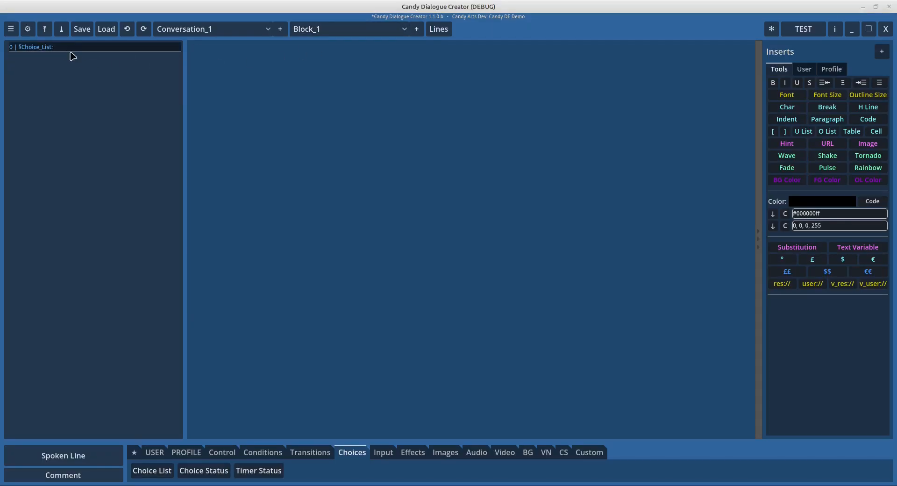
{"action": "left_click", "coordinate": [73, 47]}
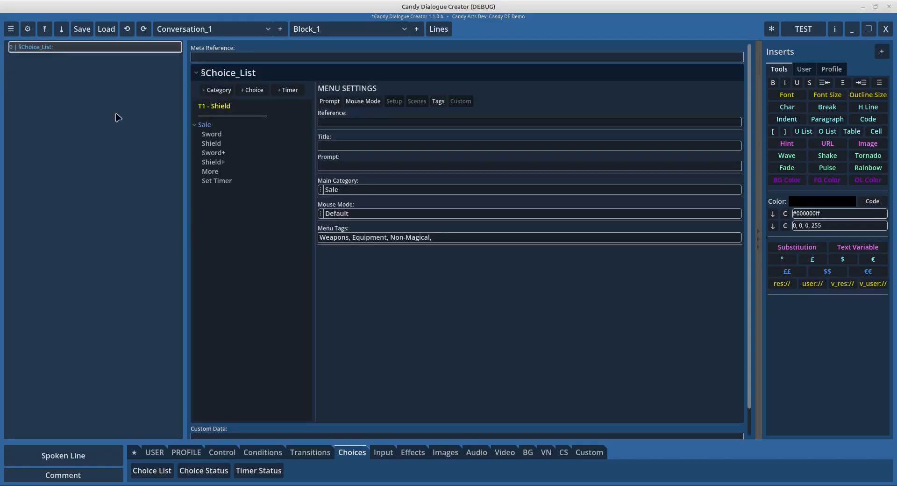
{"action": "left_click", "coordinate": [214, 107]}
{"action": "scroll", "coordinate": [474, 329], "scroll_direction": "down", "scroll_amount": 3}
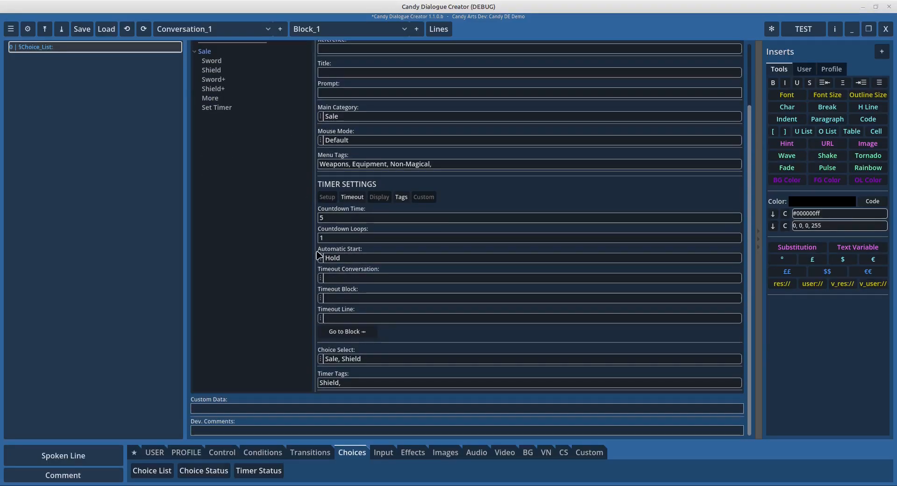
{"action": "left_click_drag", "start_coordinate": [322, 260], "coordinate": [335, 273]}
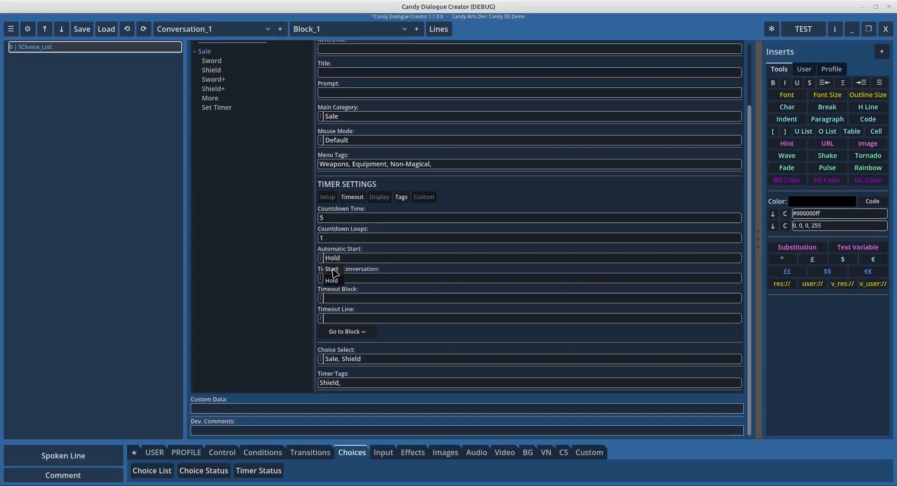
{"action": "left_click", "coordinate": [343, 269]}
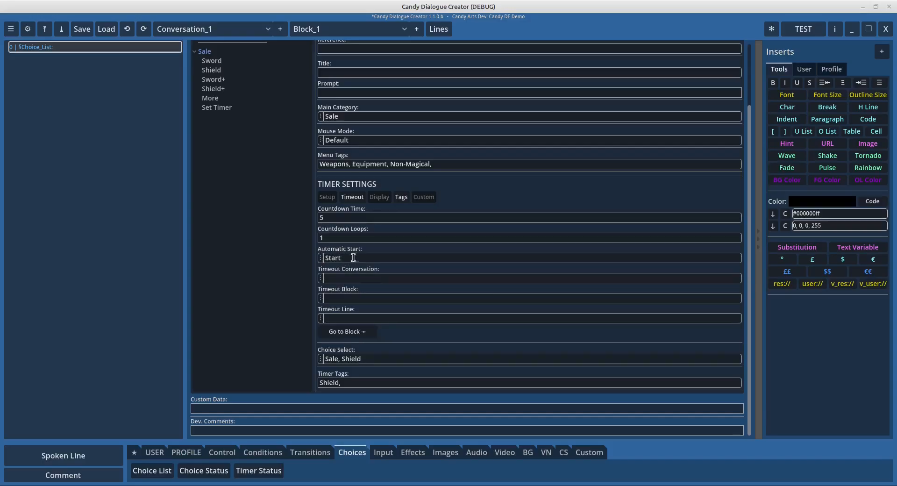
{"action": "scroll", "coordinate": [339, 272], "scroll_direction": "up", "scroll_amount": 1}
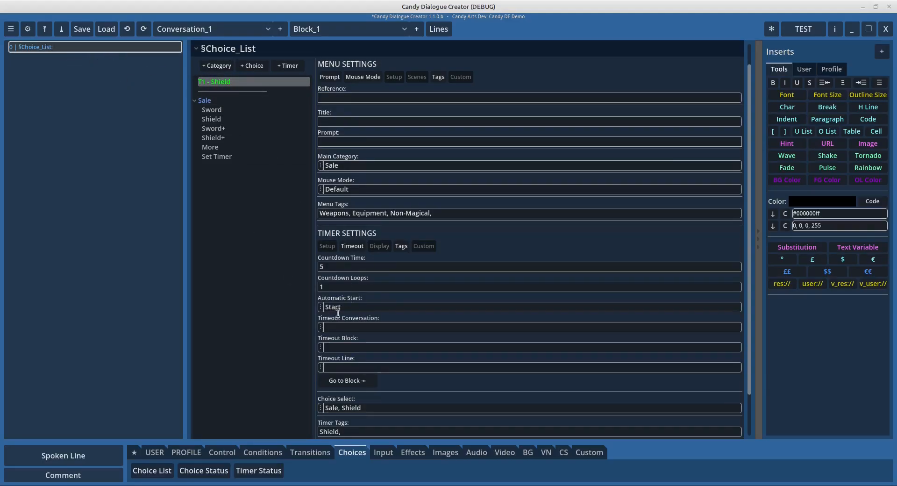
{"action": "left_click", "coordinate": [321, 308]}
{"action": "left_click", "coordinate": [332, 331]}
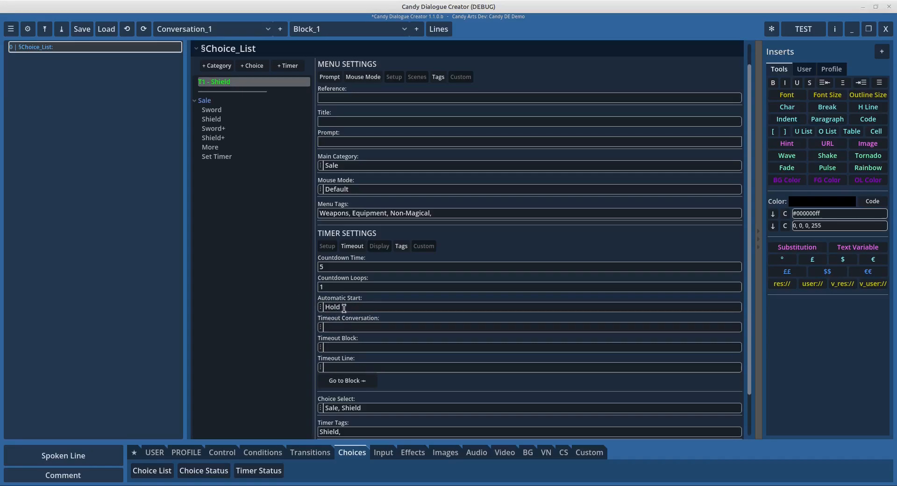
On Block_6's Timer Status line, list the Edit Timer Status actions (Start/Resume, Pause, Stop)
{"action": "left_click", "coordinate": [314, 30]}
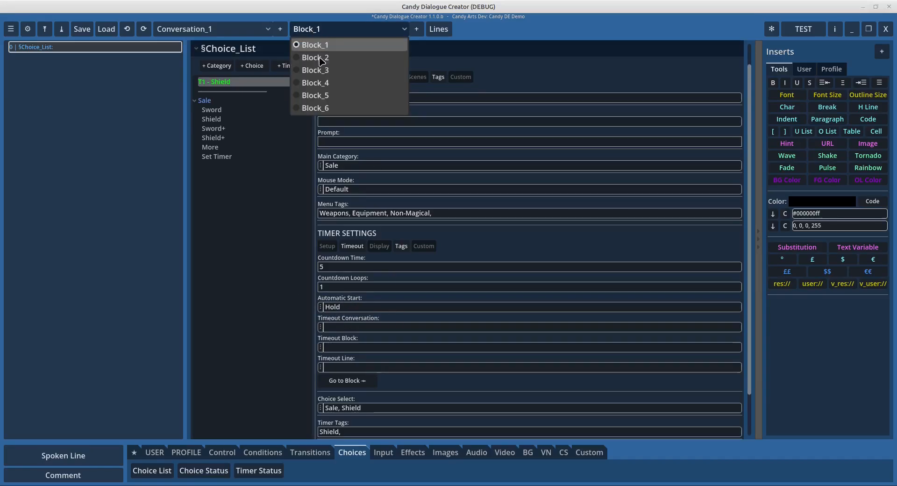
{"action": "left_click", "coordinate": [322, 108]}
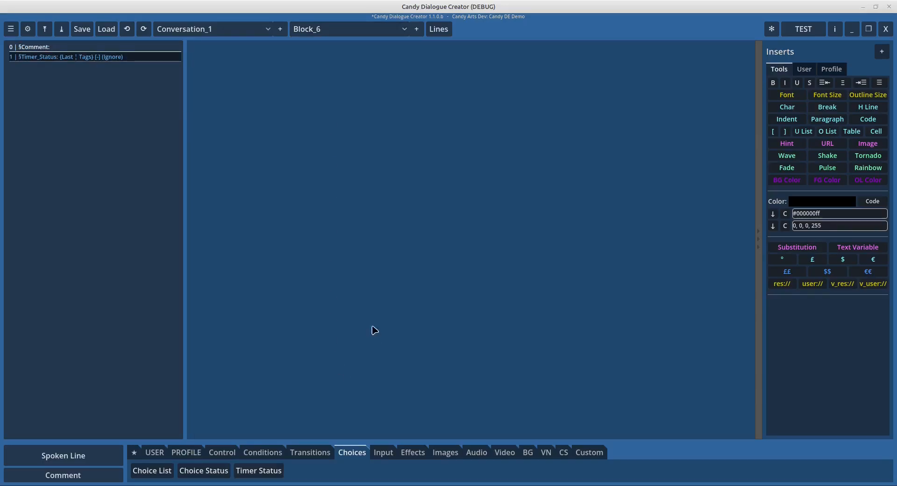
{"action": "left_click", "coordinate": [107, 56]}
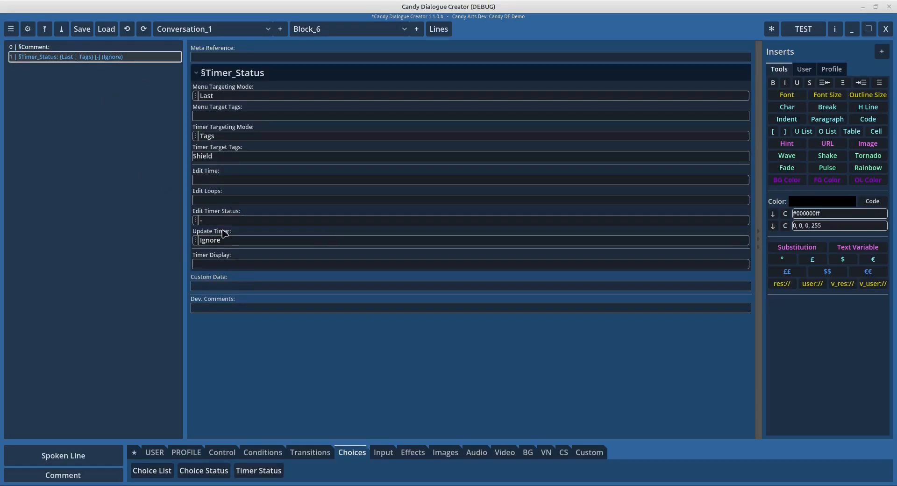
{"action": "left_click", "coordinate": [196, 219]}
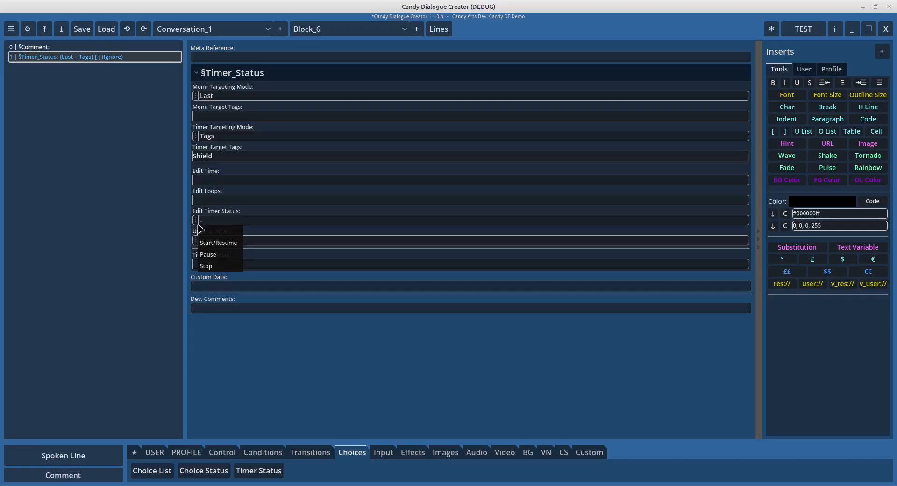
{"action": "left_click", "coordinate": [206, 212]}
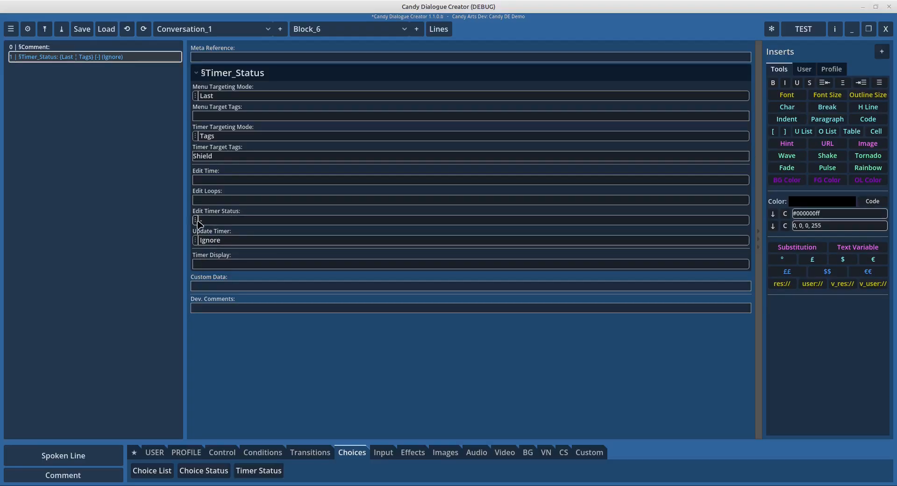
{"action": "left_click", "coordinate": [196, 219]}
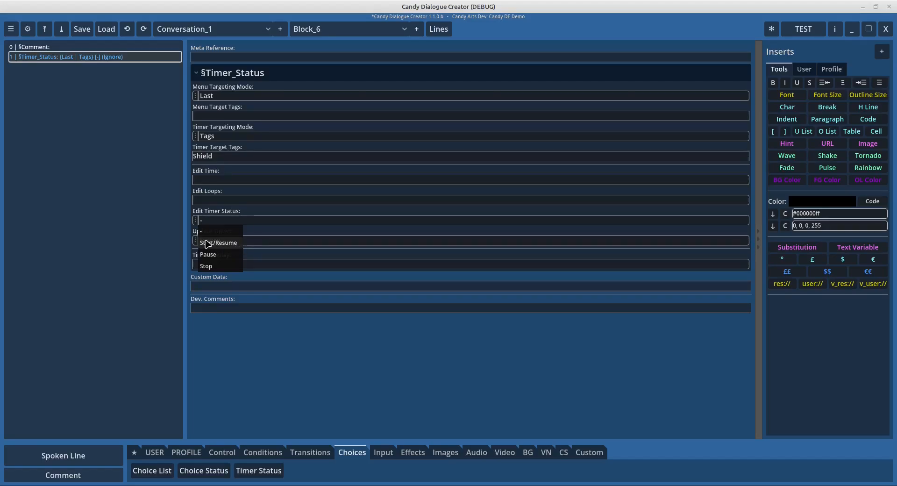
Set Block_6's Shield timer status to Start/Resume, then move to Block_1
{"action": "left_click", "coordinate": [207, 243]}
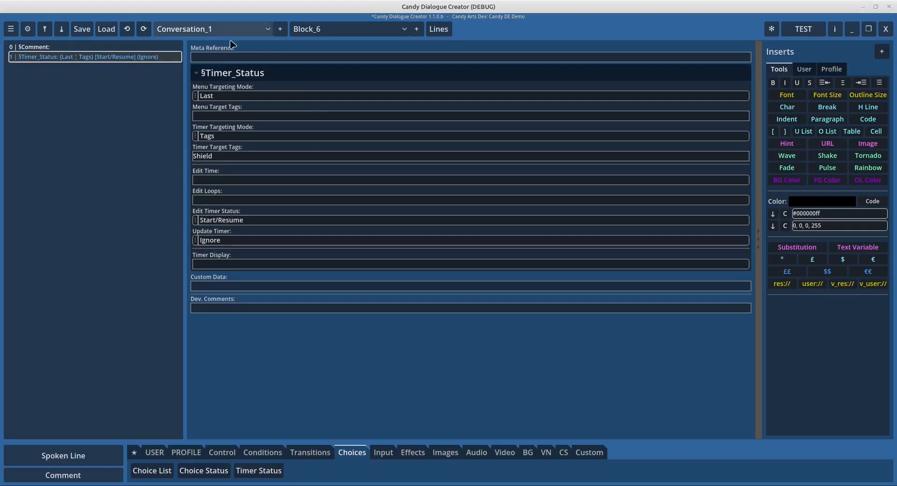
{"action": "left_click", "coordinate": [348, 29]}
{"action": "left_click", "coordinate": [318, 42]}
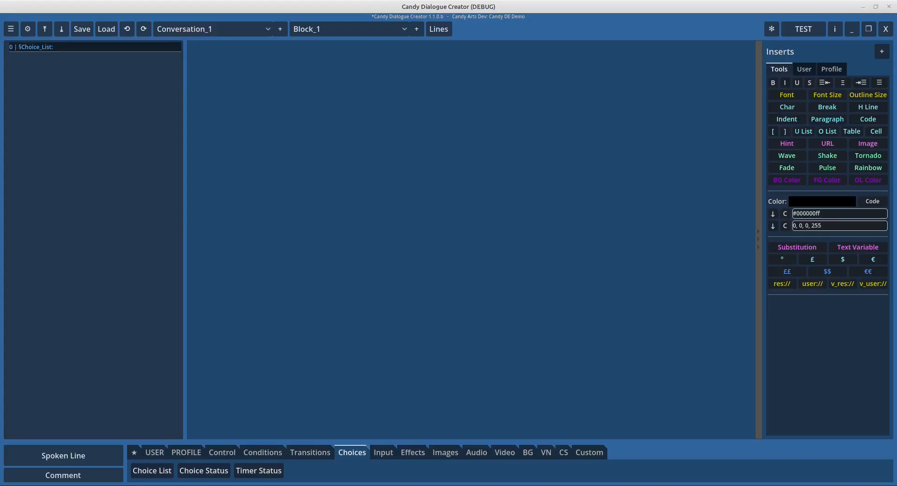
Inspect Block_1's Choice_List Set Timer choice to confirm it leads to Block_6
{"action": "left_click", "coordinate": [100, 47]}
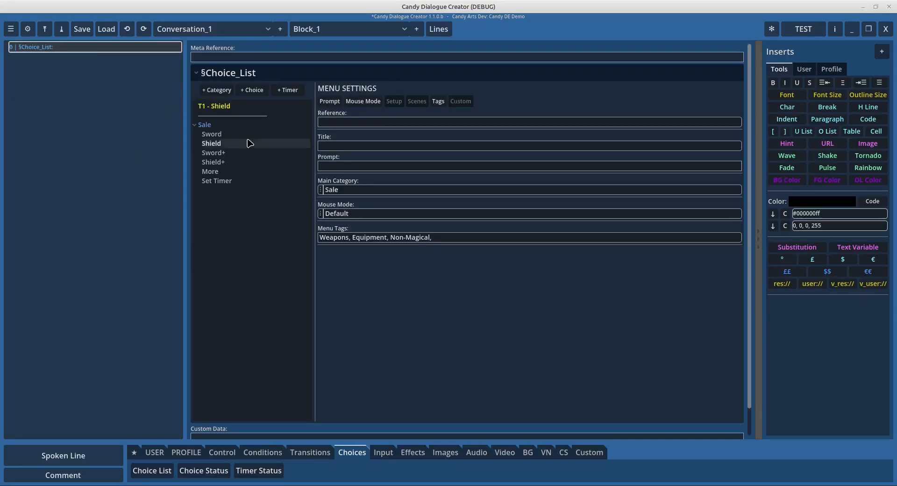
{"action": "left_click", "coordinate": [223, 106]}
{"action": "scroll", "coordinate": [381, 343], "scroll_direction": "down", "scroll_amount": 3}
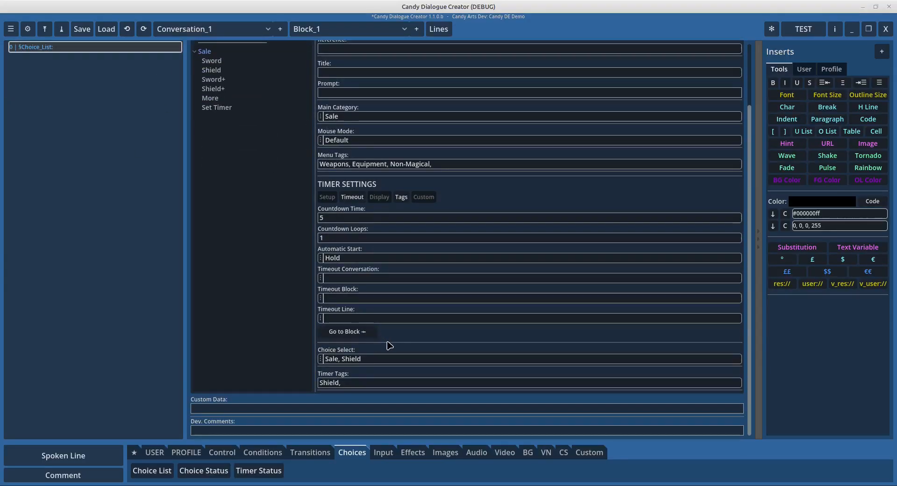
{"action": "scroll", "coordinate": [381, 292], "scroll_direction": "up", "scroll_amount": 3}
{"action": "left_click", "coordinate": [217, 181]}
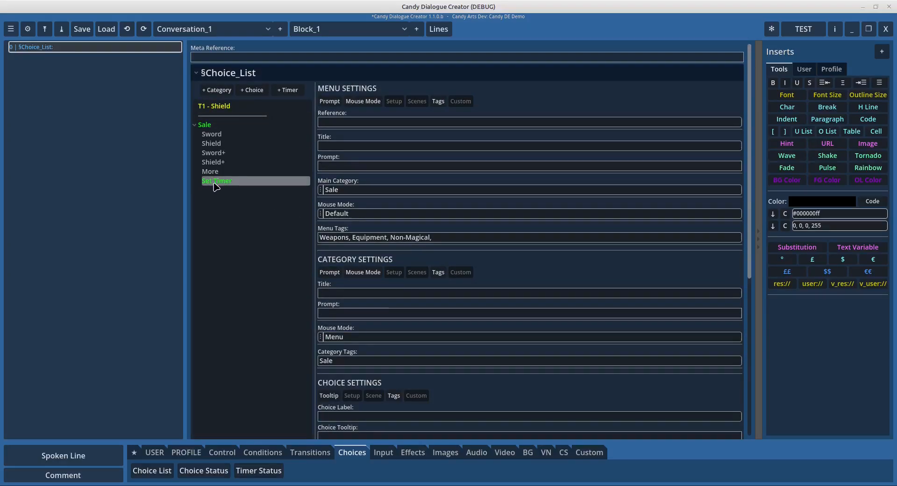
{"action": "scroll", "coordinate": [388, 345], "scroll_direction": "down", "scroll_amount": 8}
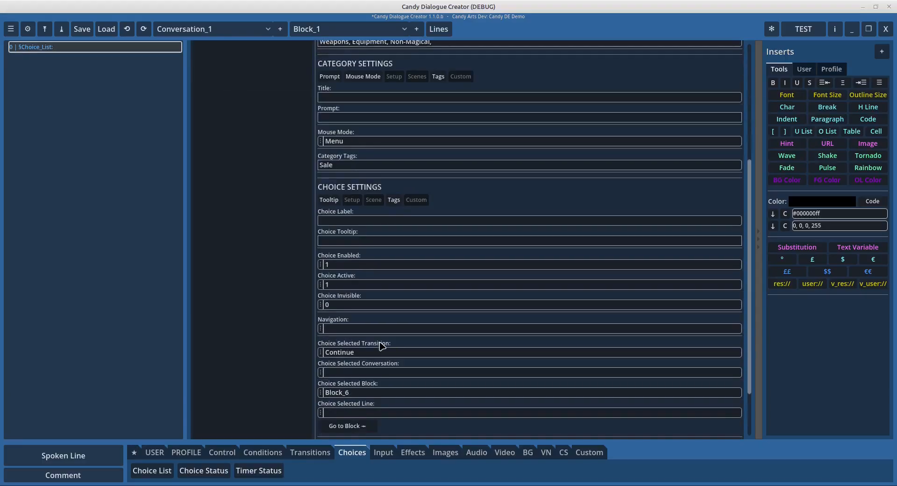
{"action": "scroll", "coordinate": [381, 345], "scroll_direction": "down", "scroll_amount": 2}
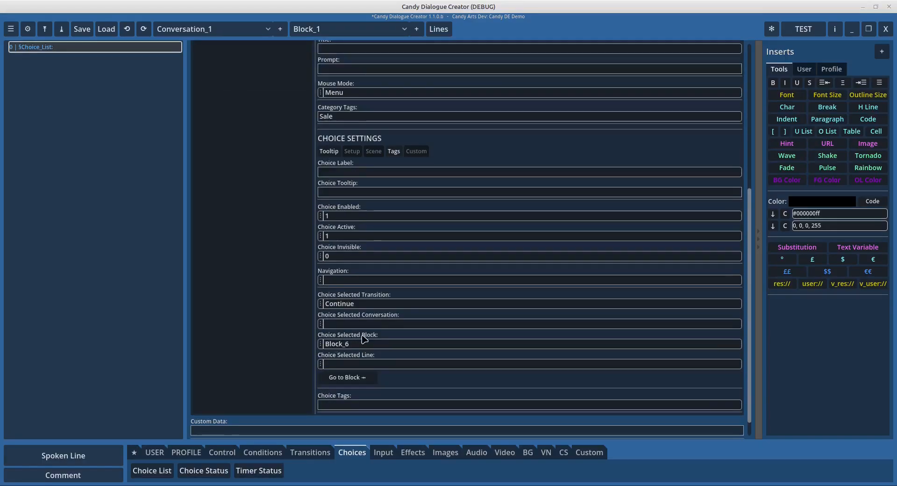
{"action": "scroll", "coordinate": [348, 225], "scroll_direction": "up", "scroll_amount": 7}
{"action": "scroll", "coordinate": [327, 308], "scroll_direction": "down", "scroll_amount": 5}
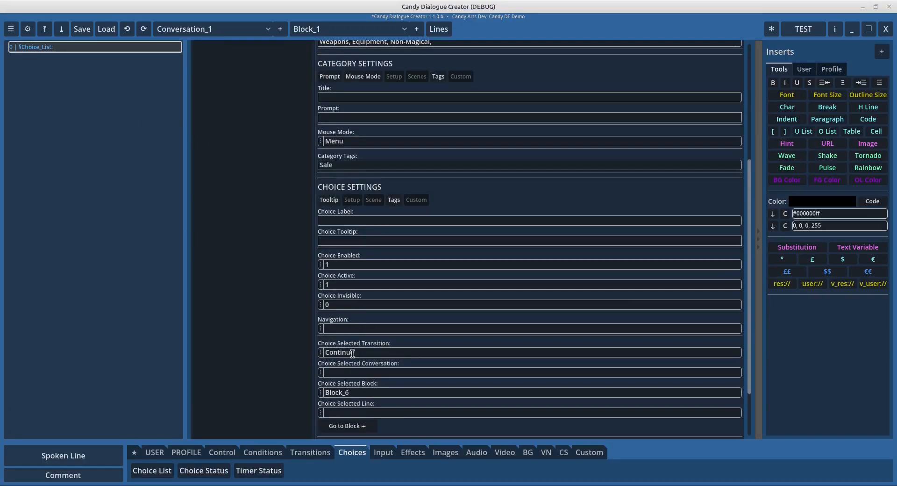
{"action": "scroll", "coordinate": [352, 354], "scroll_direction": "up", "scroll_amount": 6}
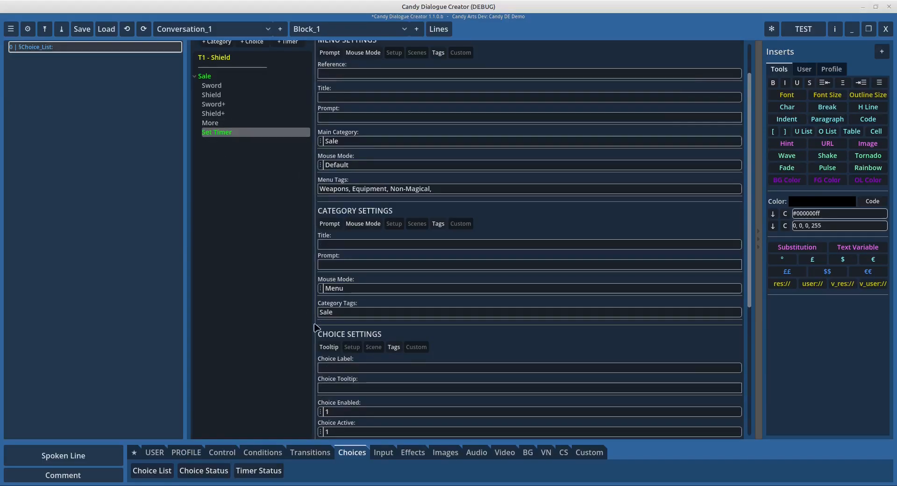
{"action": "scroll", "coordinate": [318, 332], "scroll_direction": "down", "scroll_amount": 6}
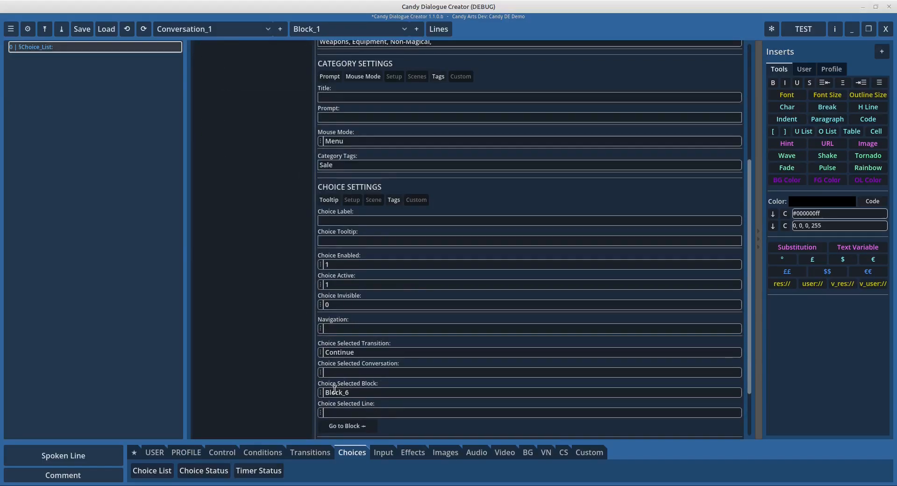
Return to Block_6 and review its Timer_Status line's Start/Resume value
{"action": "left_click", "coordinate": [352, 29]}
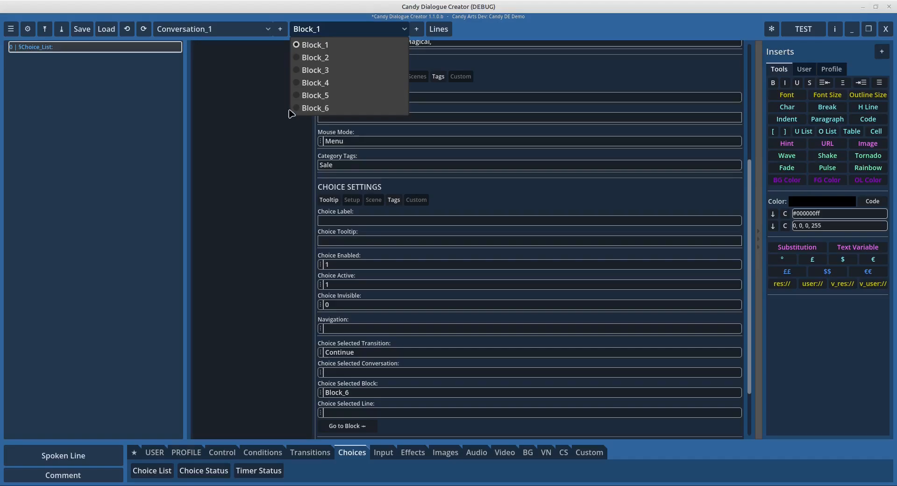
{"action": "left_click", "coordinate": [308, 107]}
{"action": "left_click", "coordinate": [60, 56]}
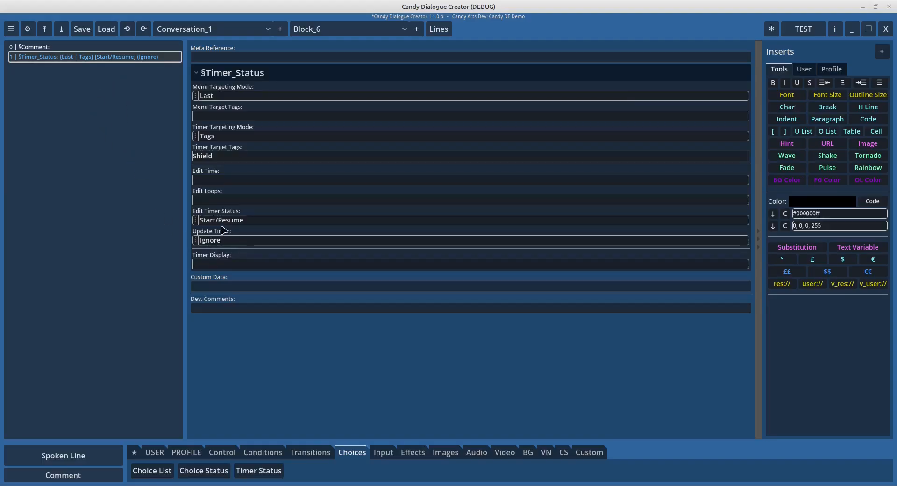
{"action": "left_click_drag", "start_coordinate": [199, 220], "coordinate": [248, 221]}
{"action": "left_click", "coordinate": [249, 221]}
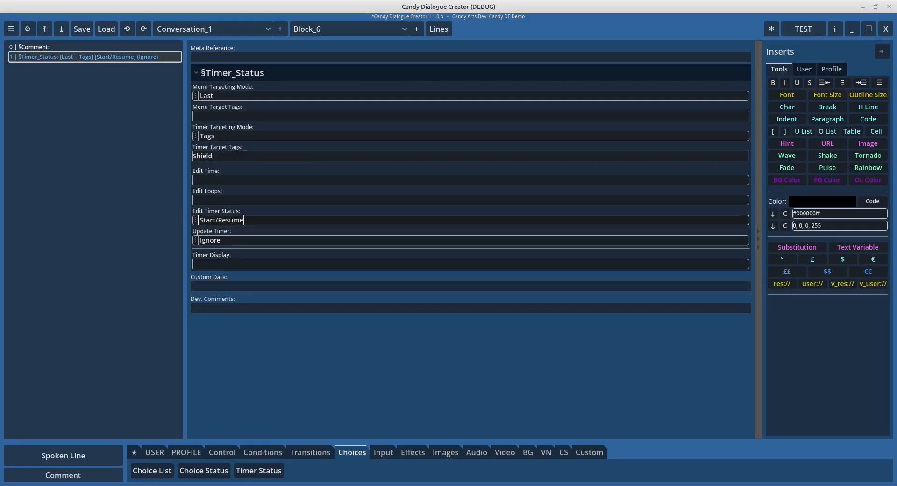
Test-run the dialogue, choose Set Timer until 'You bought a Shield!' appears, then close it
{"action": "left_click", "coordinate": [804, 29]}
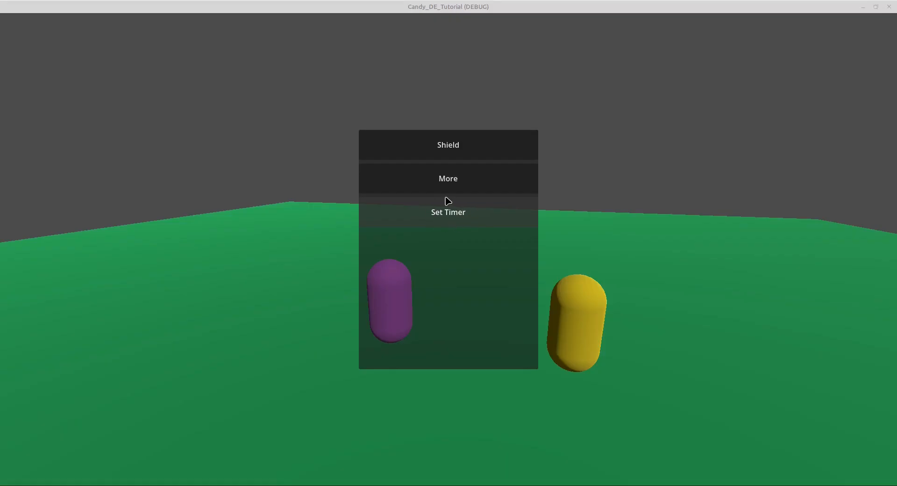
{"action": "left_click", "coordinate": [423, 213]}
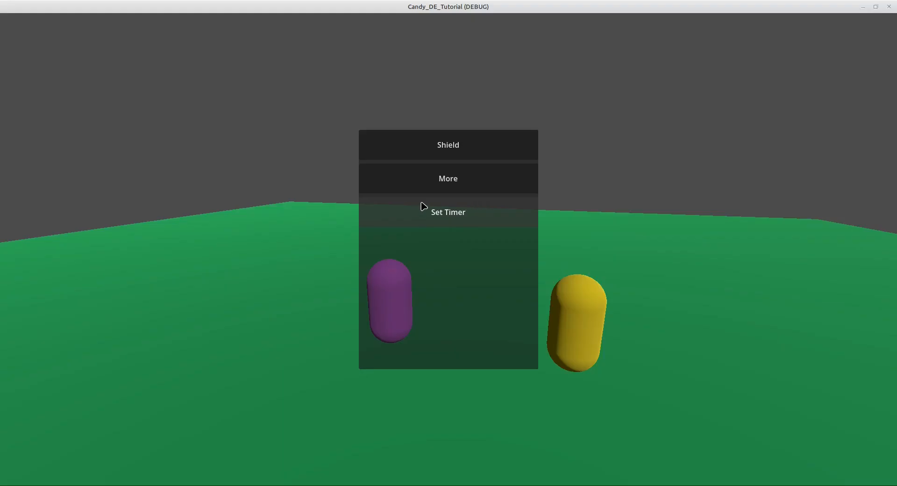
{"action": "left_click", "coordinate": [494, 217]}
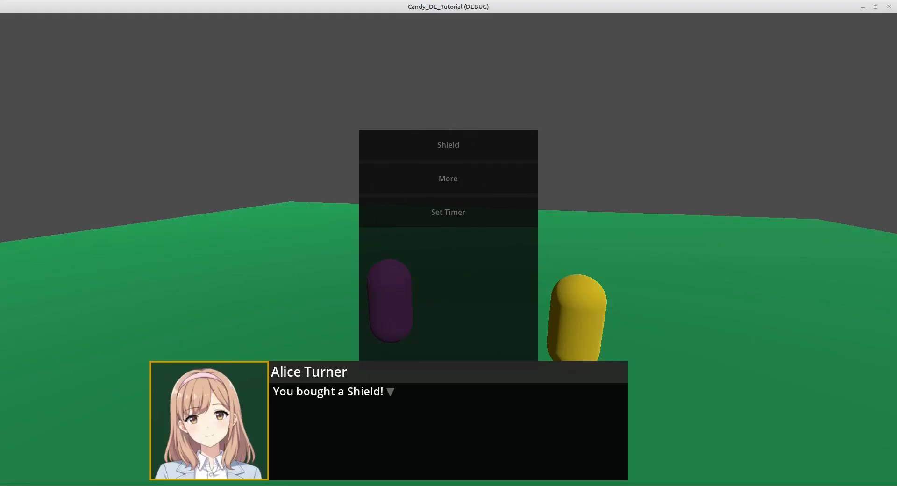
{"action": "key", "text": "Return"}
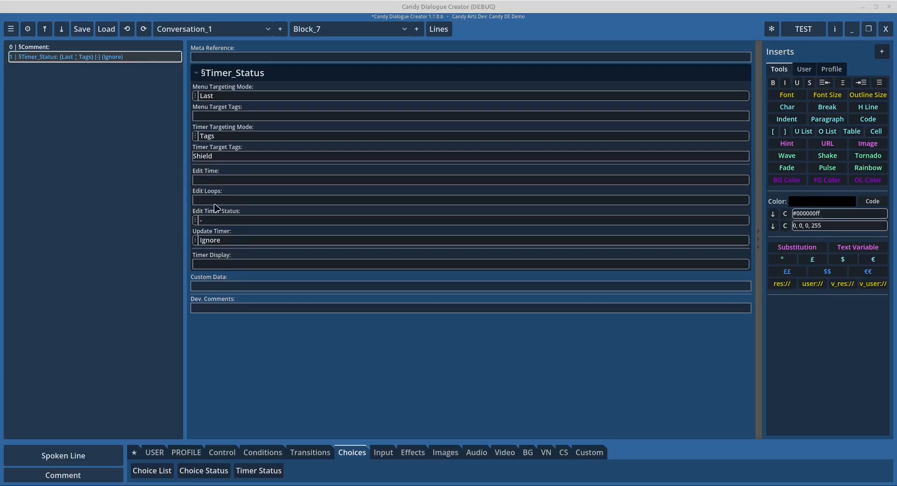
{"action": "left_click", "coordinate": [309, 33]}
{"action": "left_click", "coordinate": [306, 44]}
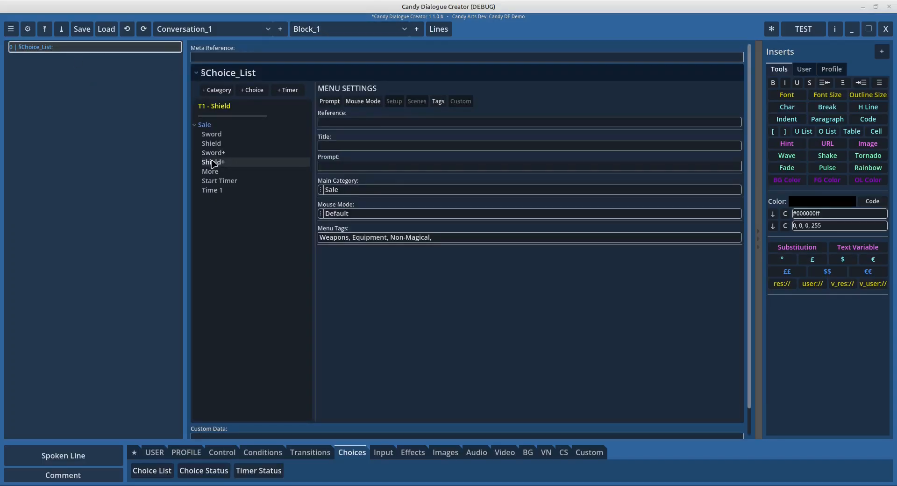
{"action": "left_click", "coordinate": [229, 182]}
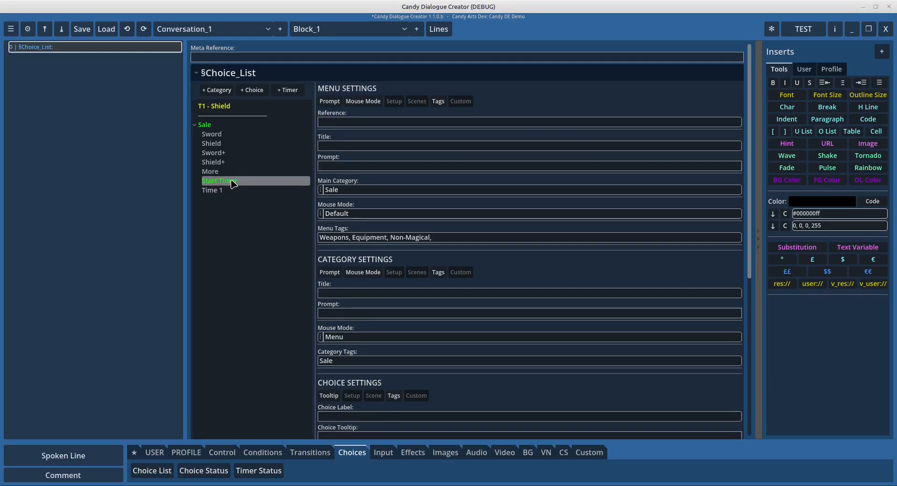
{"action": "left_click", "coordinate": [214, 106]}
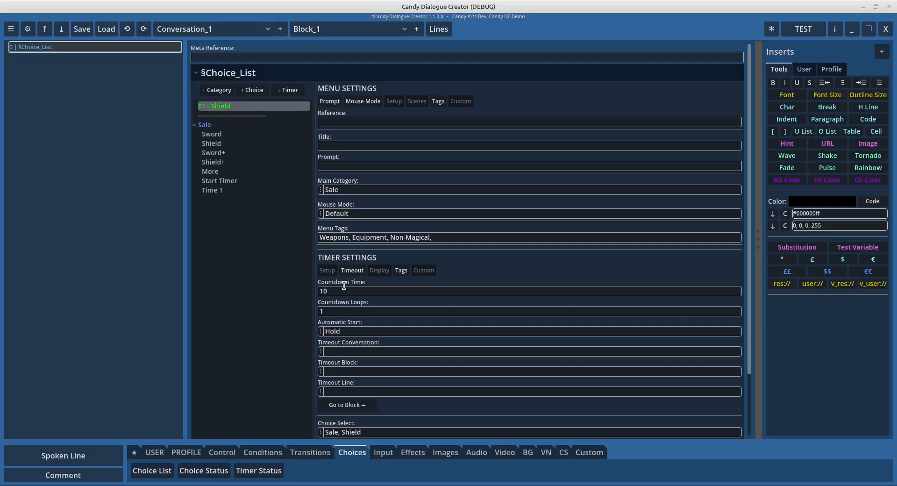
{"action": "left_click", "coordinate": [208, 191]}
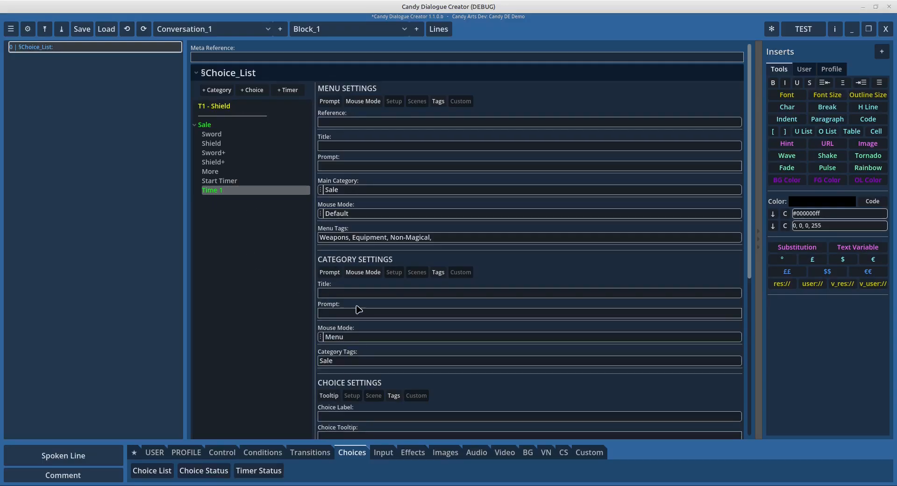
{"action": "scroll", "coordinate": [360, 314], "scroll_direction": "down", "scroll_amount": 5}
{"action": "scroll", "coordinate": [369, 341], "scroll_direction": "up", "scroll_amount": 5}
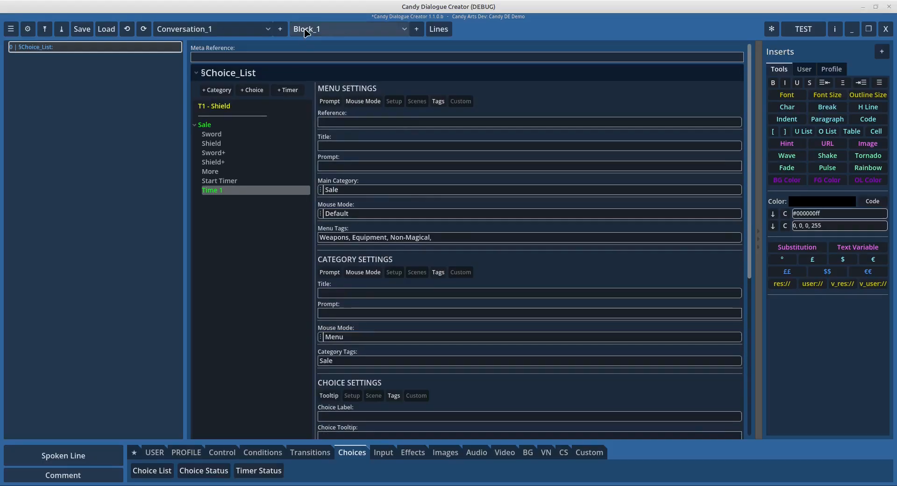
{"action": "left_click", "coordinate": [327, 29]}
{"action": "left_click", "coordinate": [315, 120]}
{"action": "left_click", "coordinate": [34, 58]}
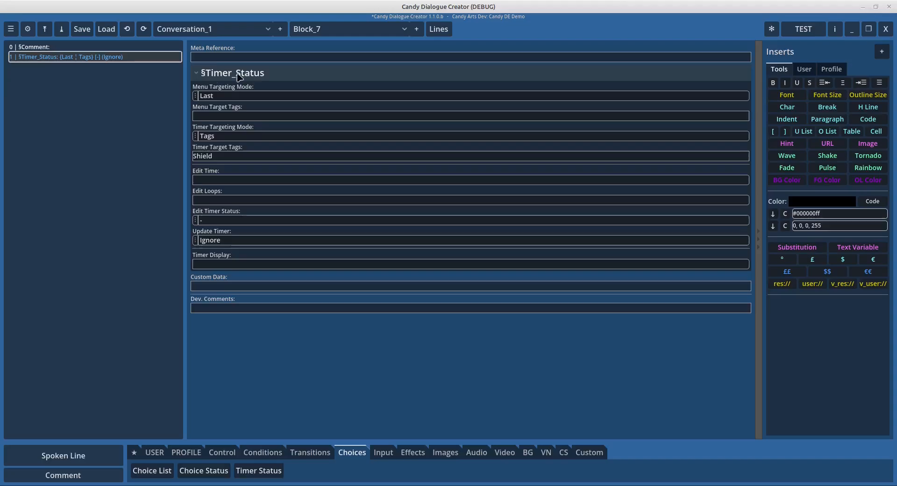
Give Block_7's Shield timer change an Edit Time of 1 and 3 loops, keeping Update Timer on Ignore
{"action": "left_click", "coordinate": [234, 179]}
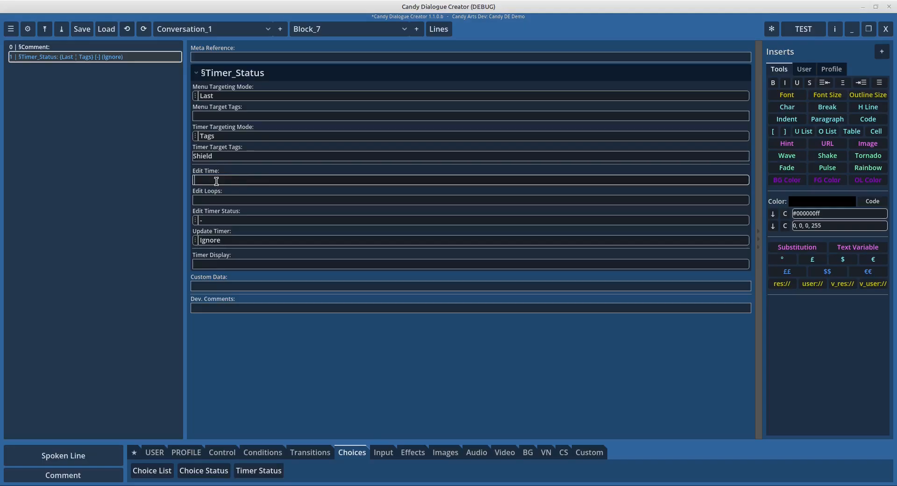
{"action": "type", "text": "1"}
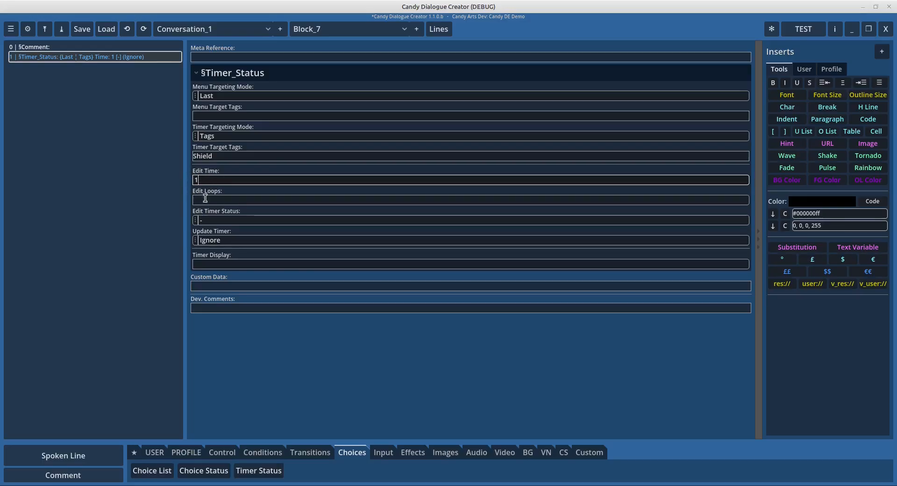
{"action": "left_click", "coordinate": [222, 204]}
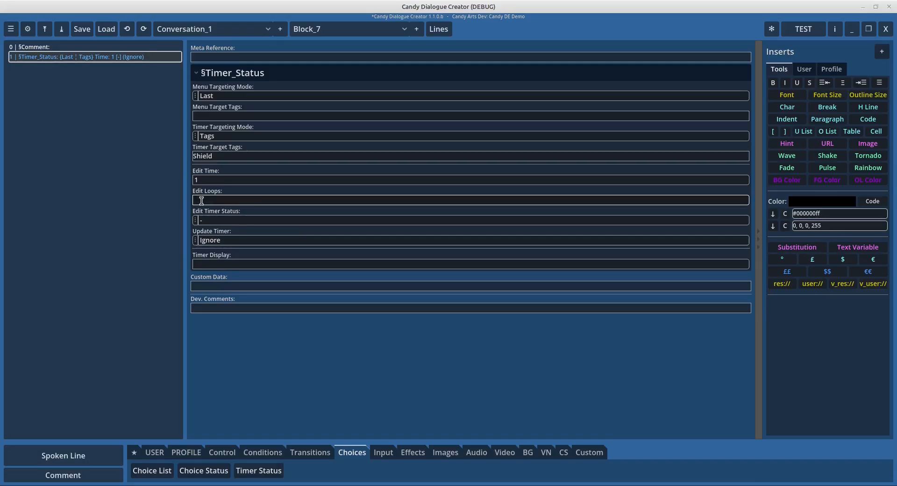
{"action": "type", "text": "5"}
{"action": "left_click", "coordinate": [200, 240]}
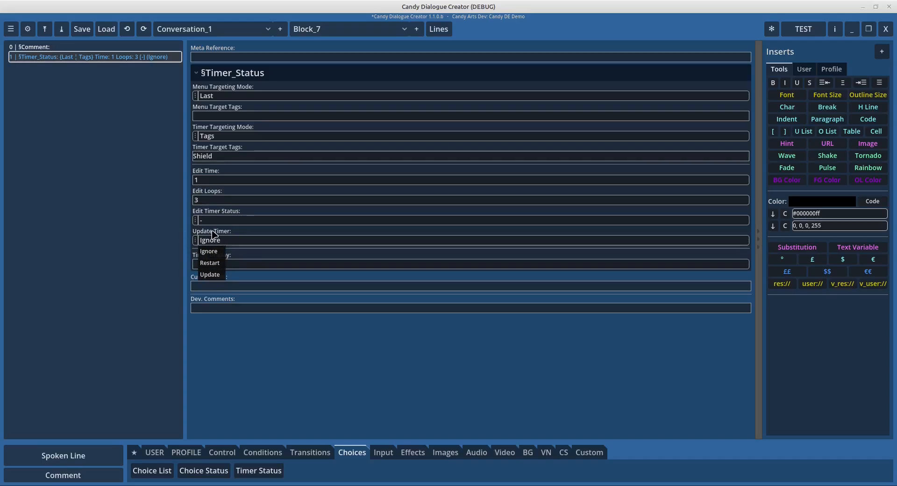
{"action": "left_click", "coordinate": [213, 240]}
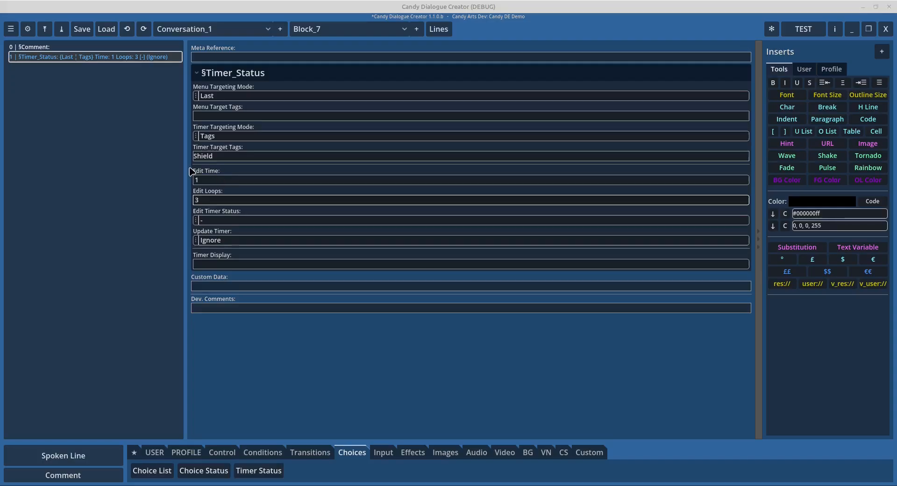
{"action": "left_click", "coordinate": [208, 181]}
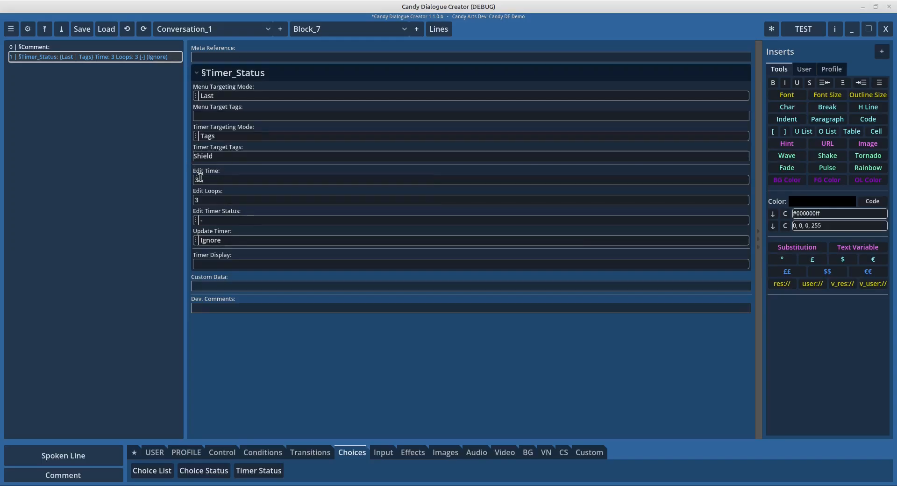
Replace the Timer_Status Edit Time value with 15
{"action": "left_click", "coordinate": [224, 181]}
{"action": "key", "text": "BackSpace"}
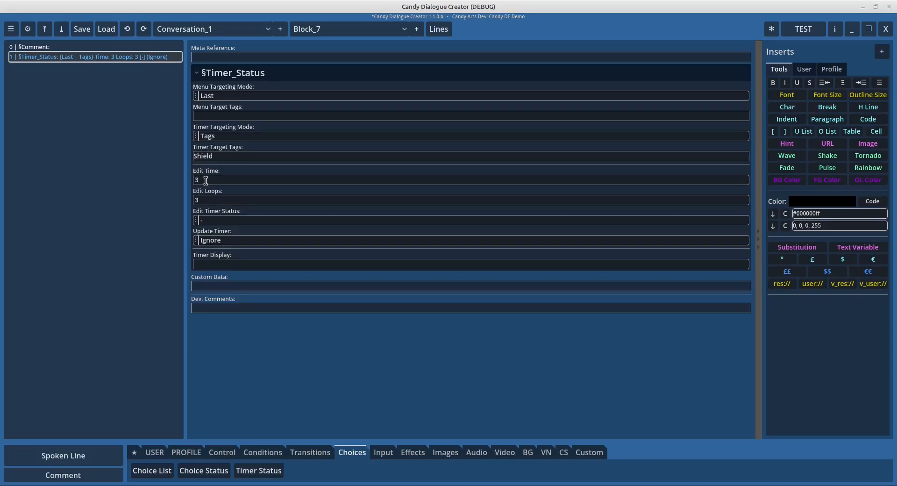
{"action": "left_click_drag", "start_coordinate": [205, 180], "coordinate": [188, 180]}
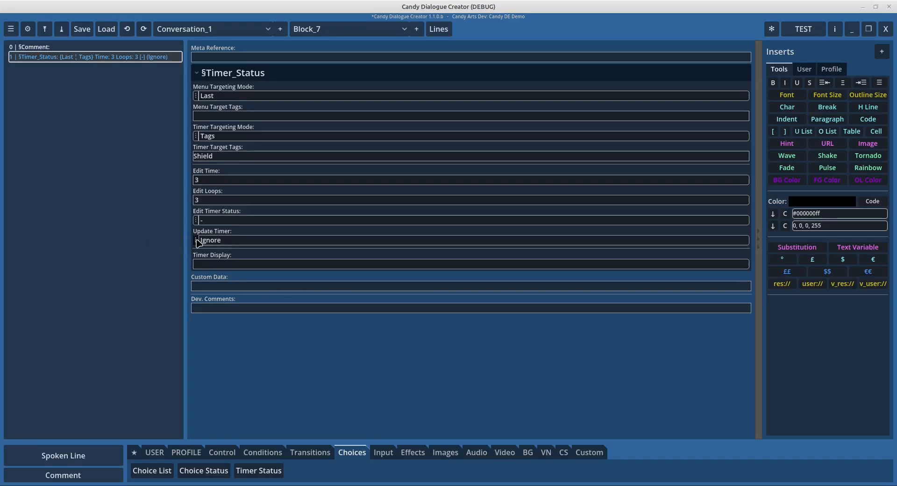
{"action": "left_click", "coordinate": [199, 240]}
{"action": "left_click", "coordinate": [209, 263]}
{"action": "left_click", "coordinate": [196, 180]}
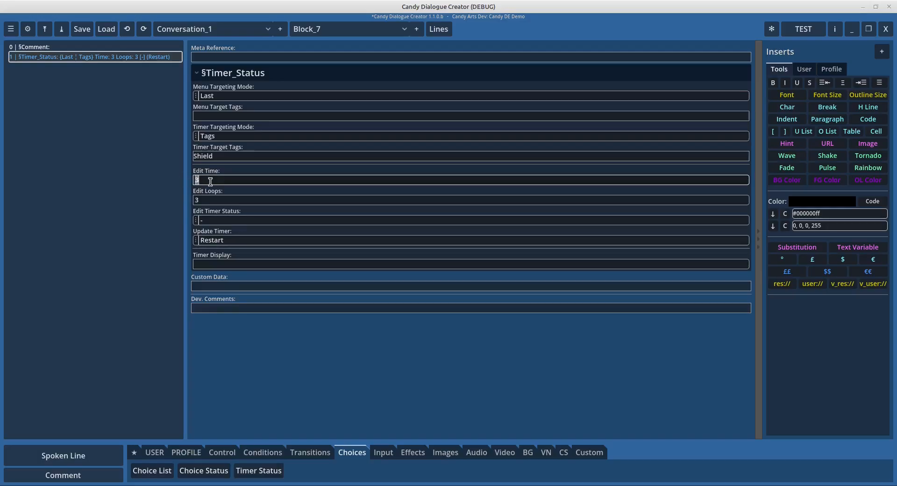
{"action": "left_click_drag", "start_coordinate": [206, 179], "coordinate": [180, 180]}
{"action": "type", "text": "15"}
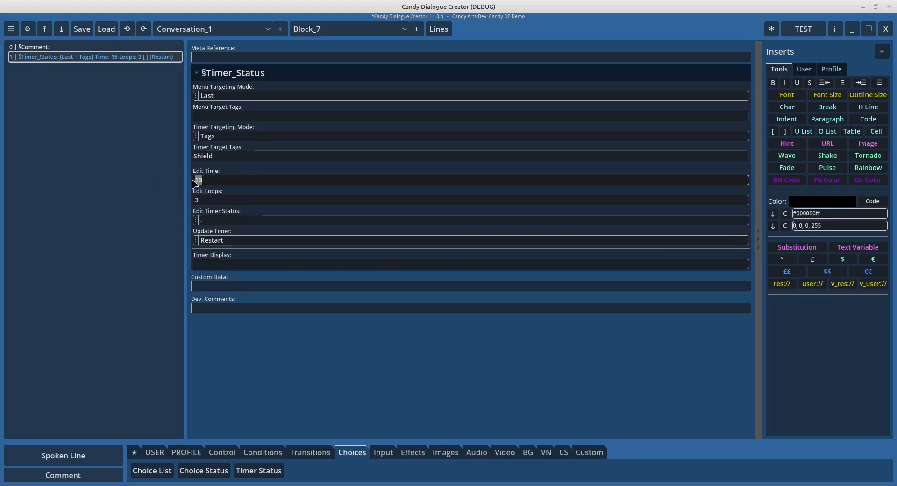
Try the Update and Restart timer update modes, finally leaving Update Timer on Ignore
{"action": "left_click_drag", "start_coordinate": [202, 181], "coordinate": [186, 182]}
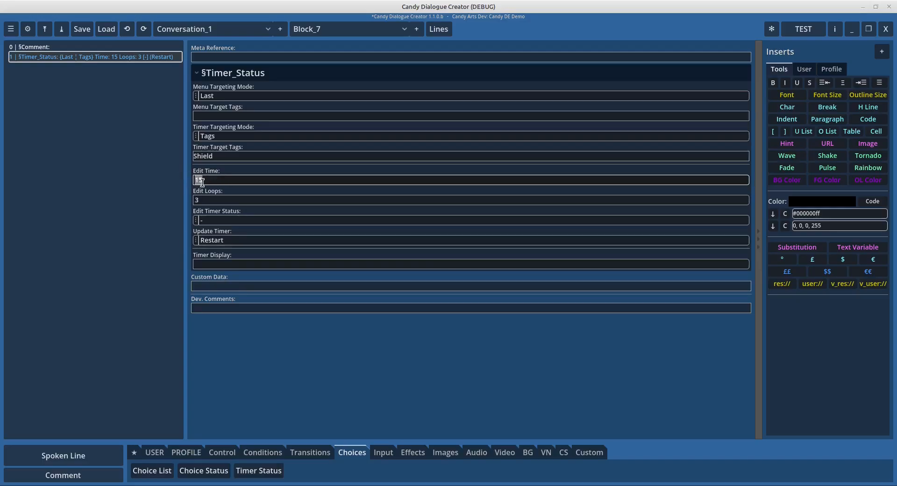
{"action": "type", "text": "3"}
{"action": "left_click", "coordinate": [206, 240]}
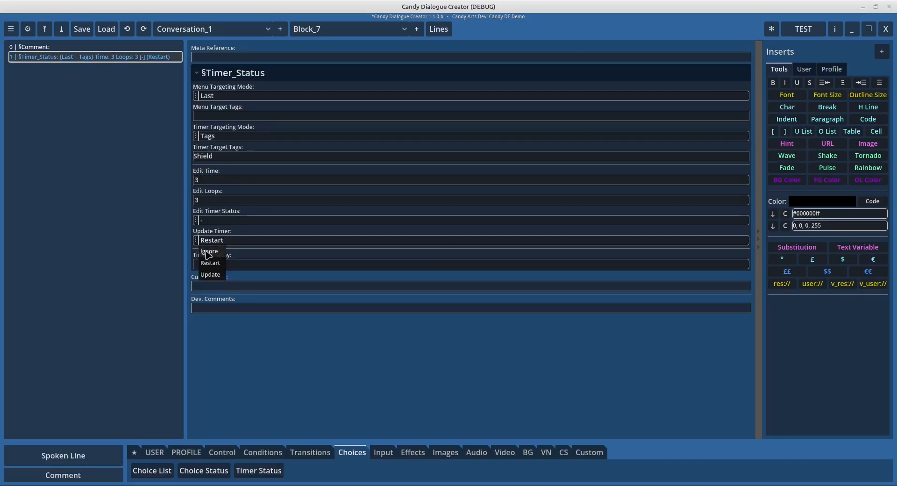
{"action": "left_click", "coordinate": [210, 275]}
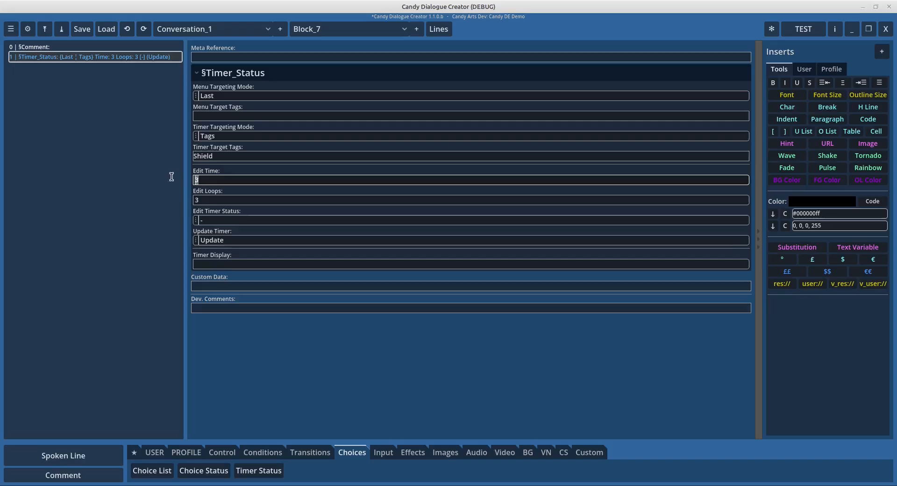
{"action": "type", "text": "5"}
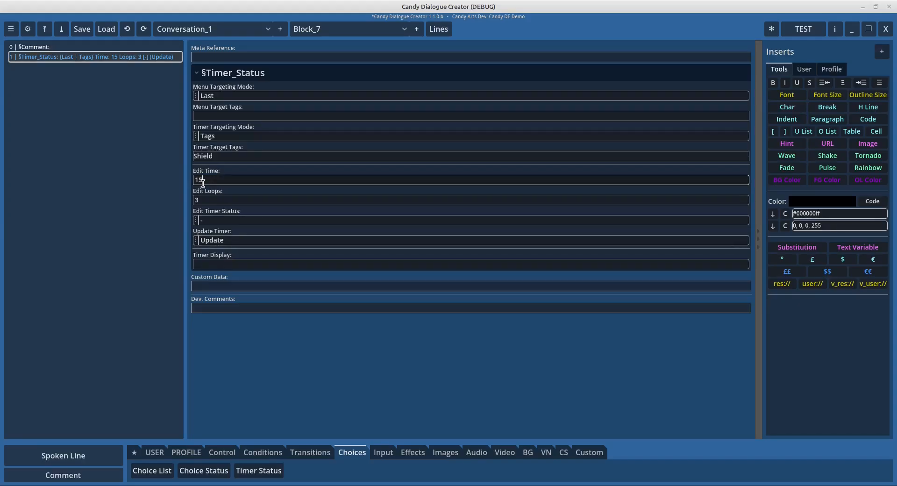
{"action": "left_click", "coordinate": [211, 240]}
{"action": "left_click", "coordinate": [212, 263]}
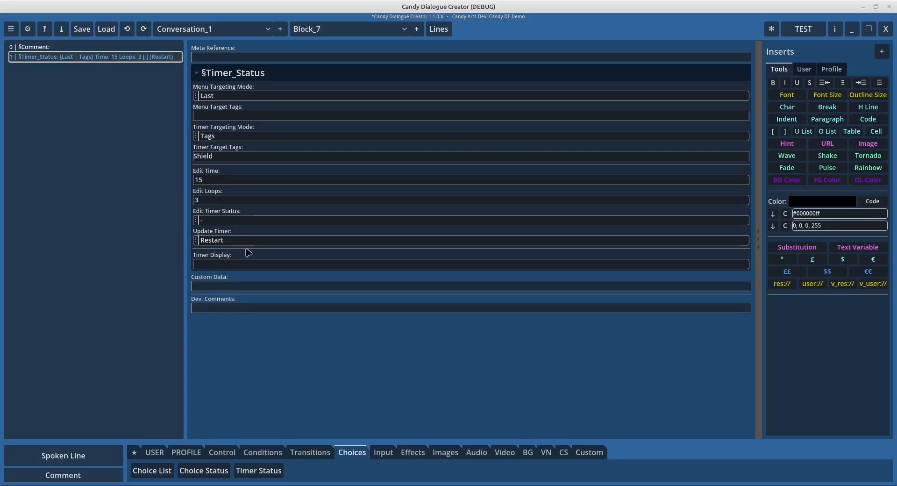
{"action": "left_click", "coordinate": [213, 180]}
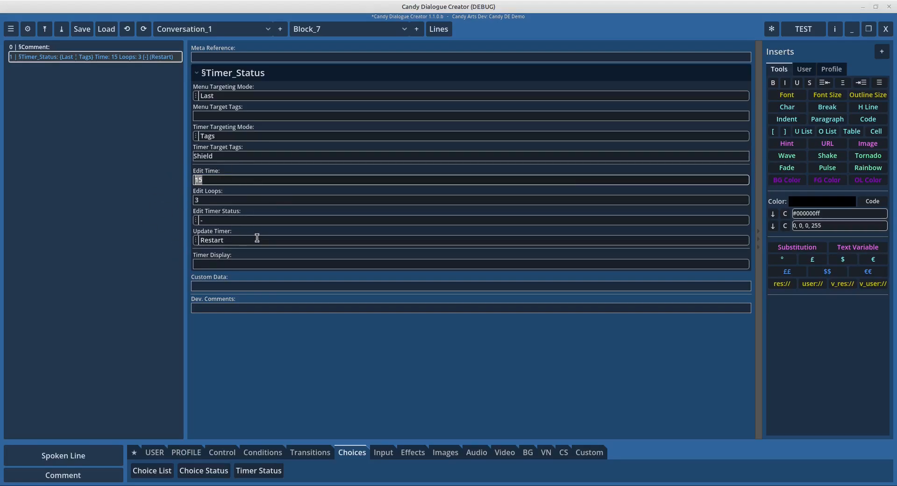
{"action": "left_click", "coordinate": [195, 240]}
{"action": "left_click", "coordinate": [206, 259]}
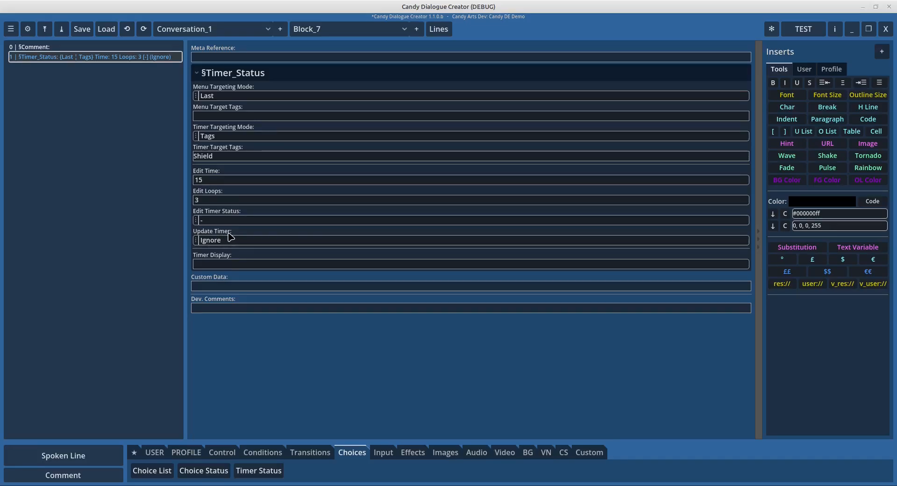
Change Block_7's Edit Time from 15 to 1 and switch Update Timer from Ignore to Update
{"action": "left_click_drag", "start_coordinate": [204, 179], "coordinate": [177, 181]}
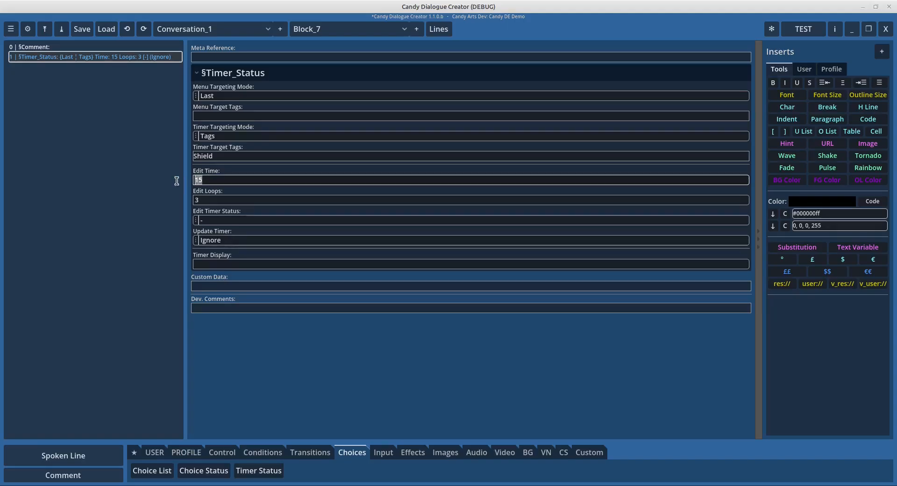
{"action": "type", "text": "3"}
{"action": "left_click", "coordinate": [202, 193]}
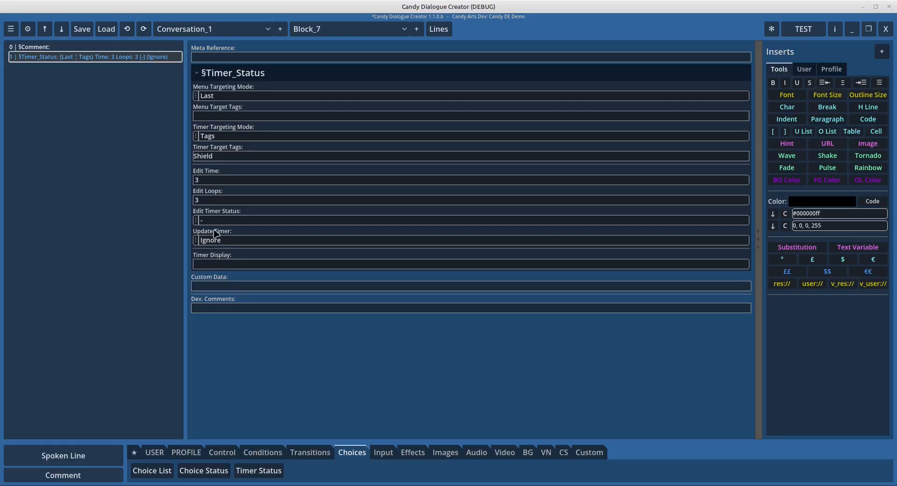
{"action": "left_click", "coordinate": [196, 240]}
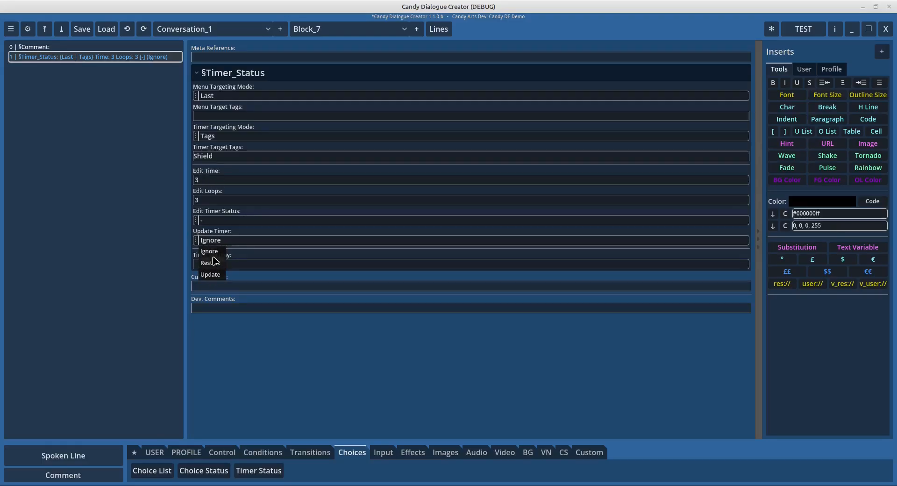
{"action": "left_click", "coordinate": [202, 174]}
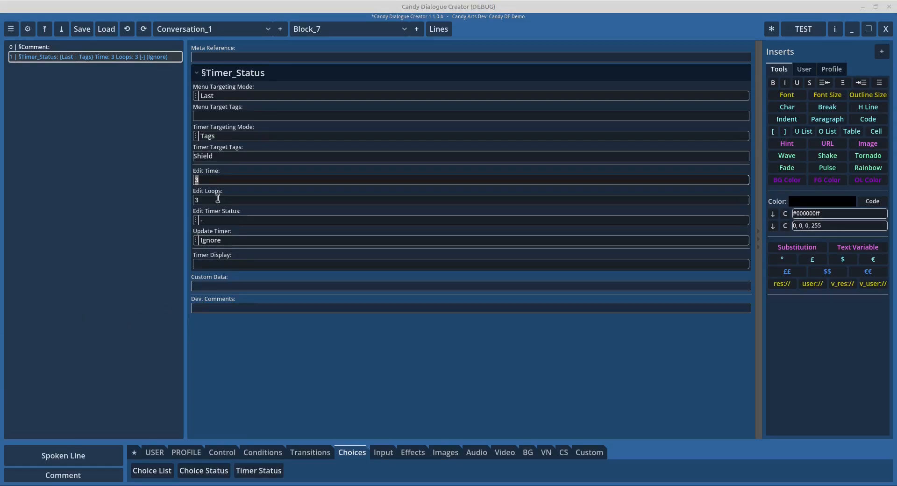
{"action": "left_click", "coordinate": [212, 180]}
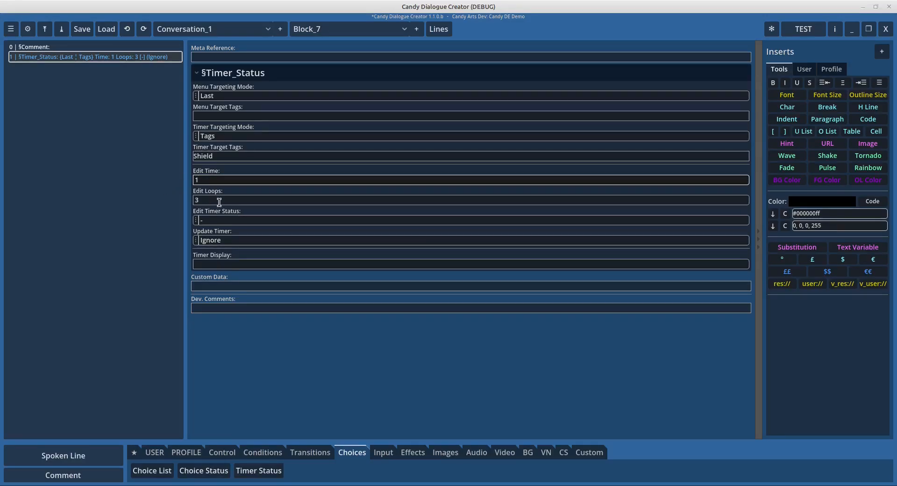
{"action": "left_click", "coordinate": [212, 168]}
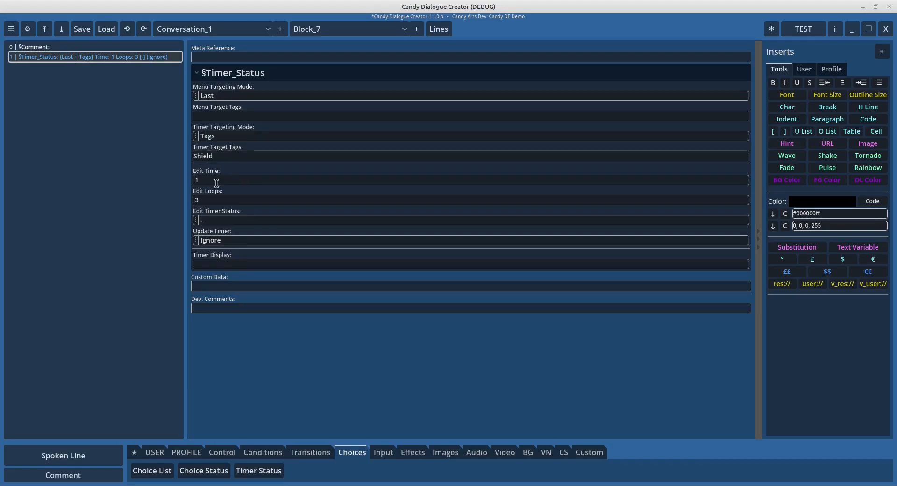
{"action": "left_click", "coordinate": [204, 240]}
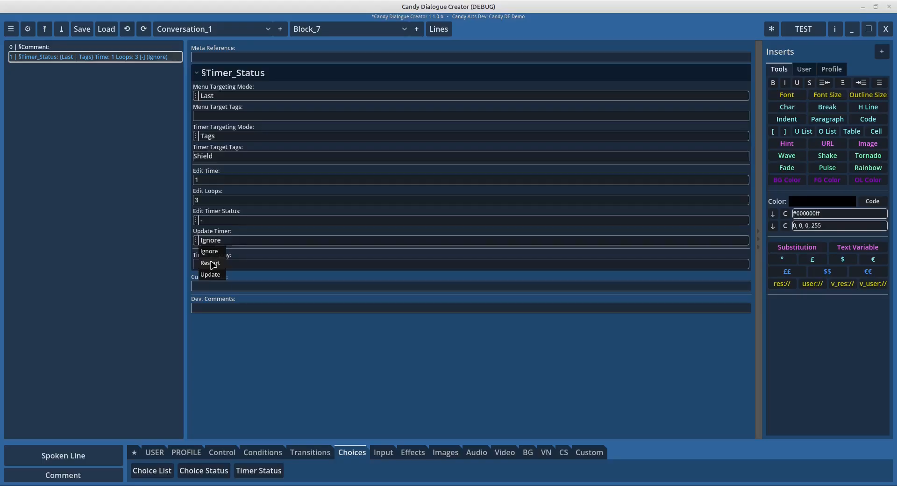
{"action": "left_click", "coordinate": [213, 275]}
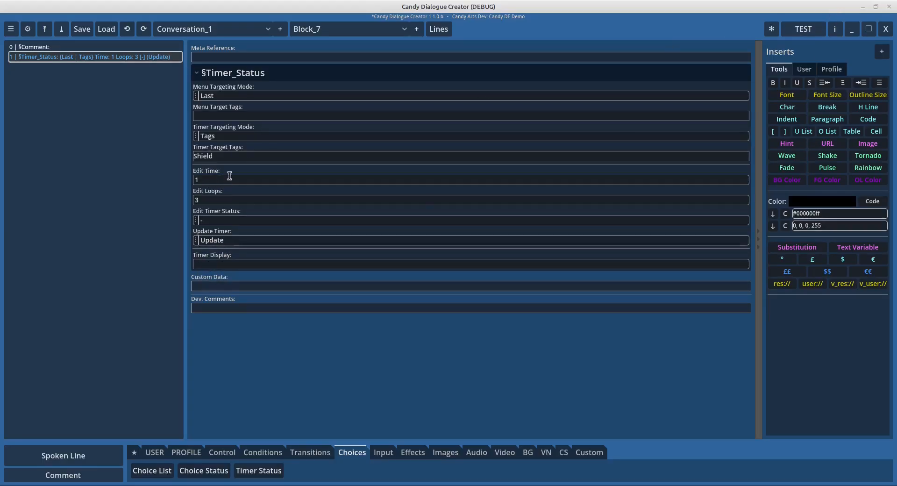
Export the dialogue and run the Godot scene to check the Time 1 menu and Shield reply
{"action": "left_click", "coordinate": [802, 29]}
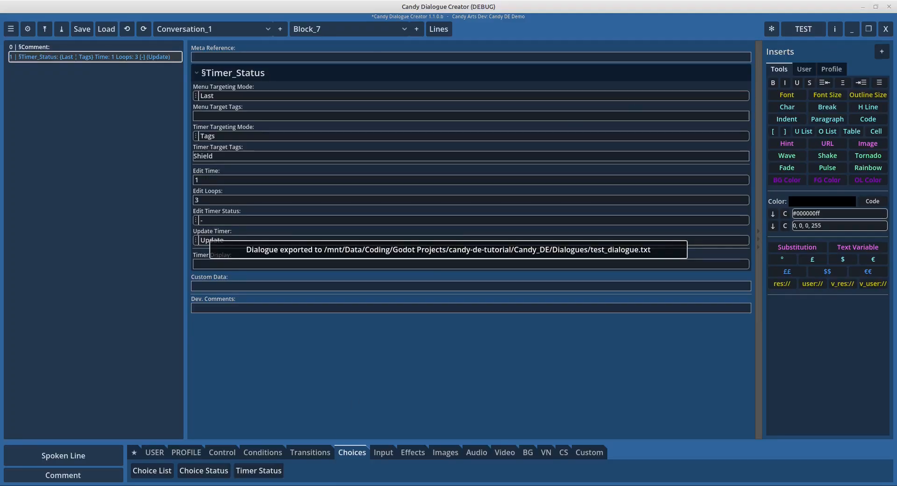
{"action": "key", "text": "alt+Tab"}
{"action": "left_click", "coordinate": [821, 21]}
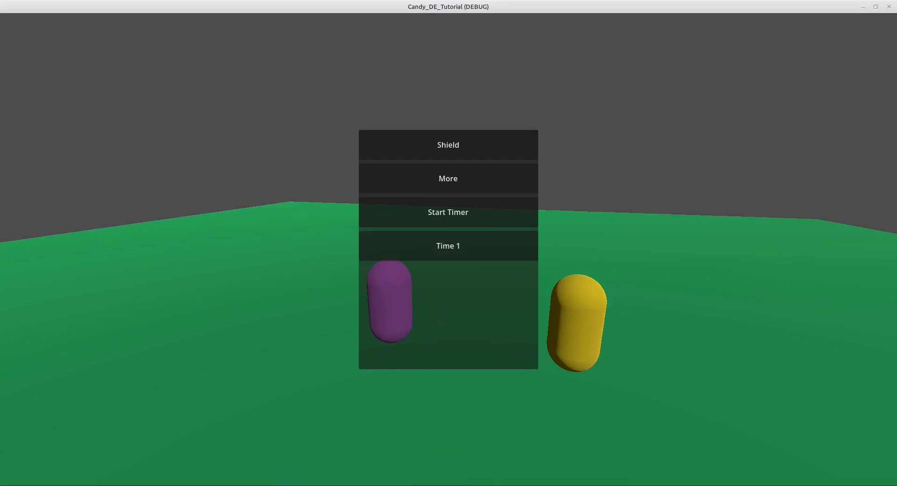
{"action": "key", "text": "alt+Tab"}
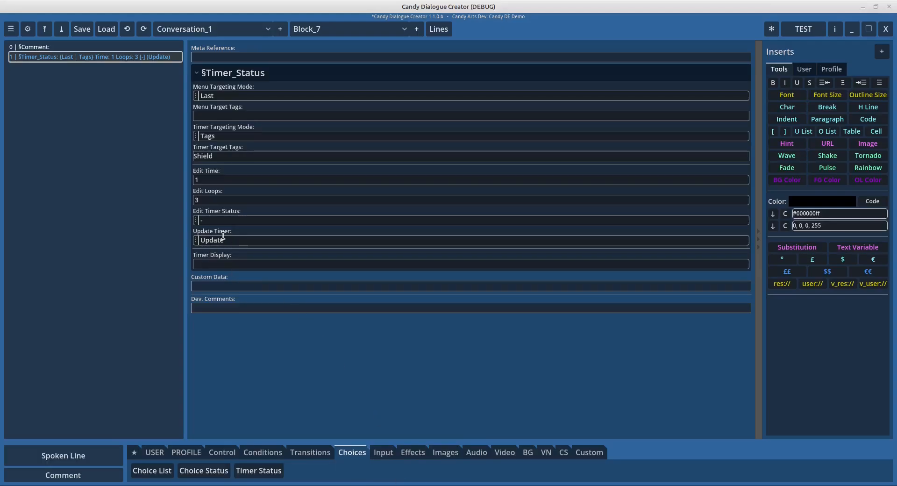
{"action": "key", "text": "alt+Tab"}
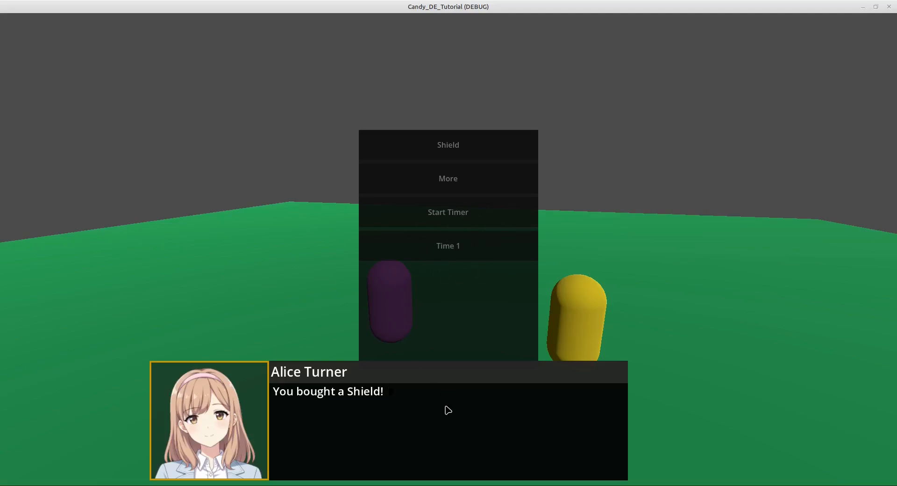
Put Block_7's Update Timer back to Ignore and re-export the dialogue for another test
{"action": "left_click", "coordinate": [399, 485]}
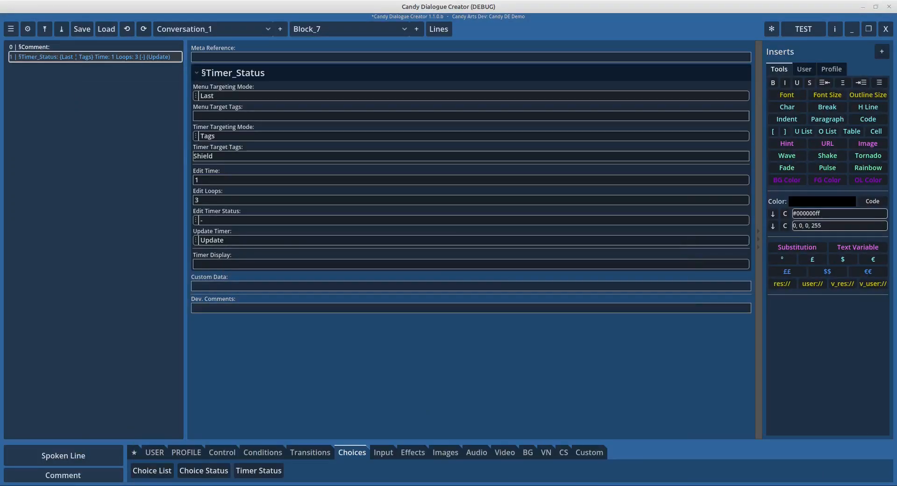
{"action": "left_click", "coordinate": [198, 238]}
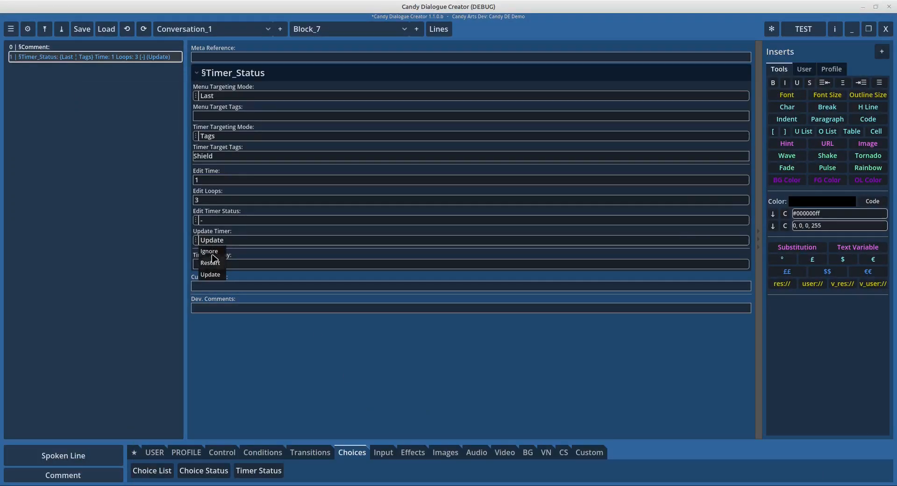
{"action": "left_click", "coordinate": [211, 277]}
{"action": "left_click", "coordinate": [804, 29]}
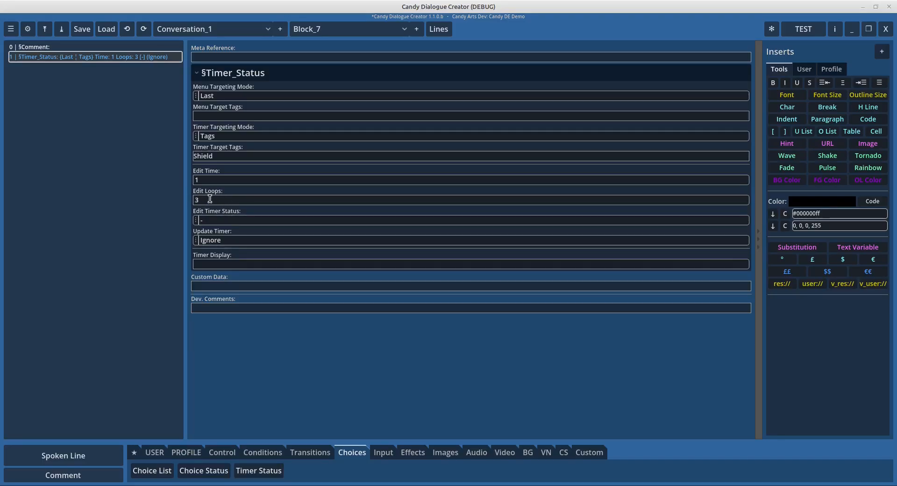
{"action": "left_click", "coordinate": [453, 484]}
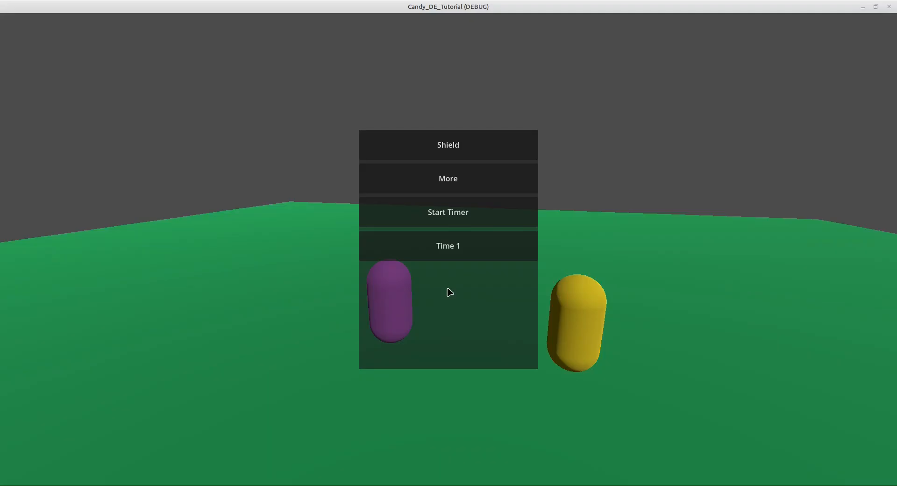
In the running game, buy the Shield from the Time 1 menu and replay 'You bought a Shield!' twice
{"action": "left_click", "coordinate": [432, 216]}
{"action": "left_click", "coordinate": [431, 247]}
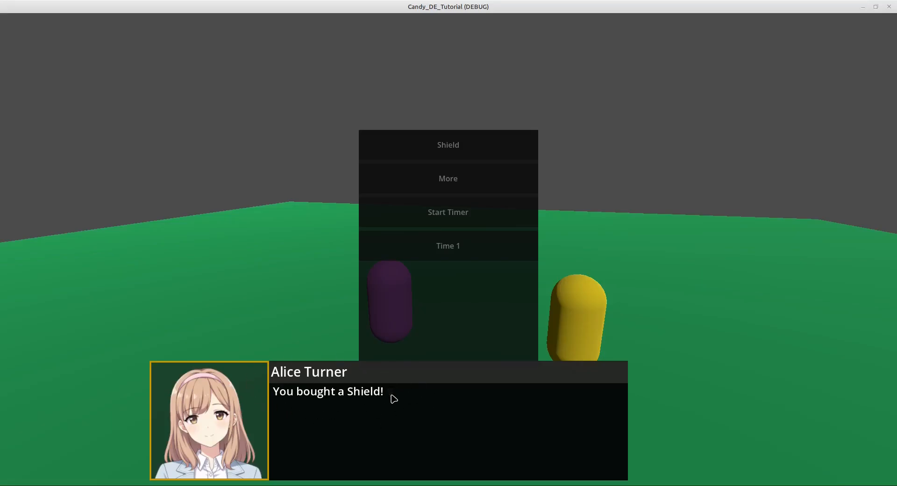
{"action": "key", "text": "alt+Tab"}
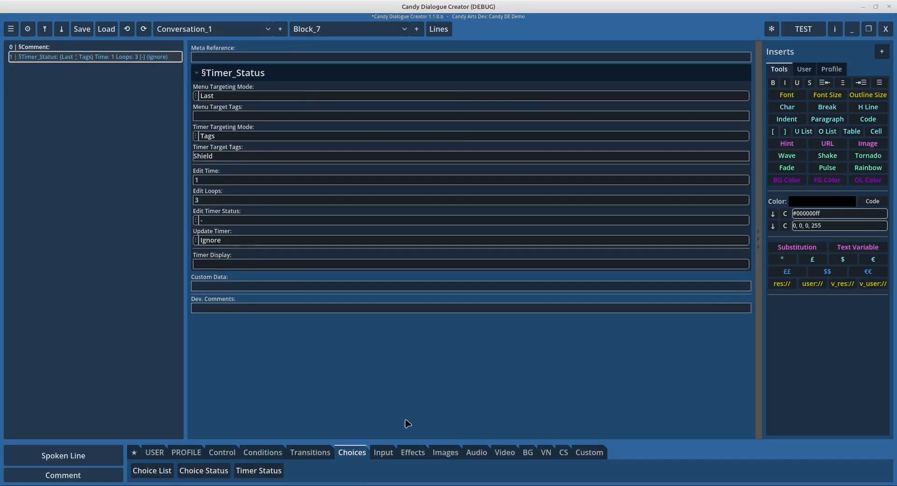
{"action": "key", "text": "alt+Tab"}
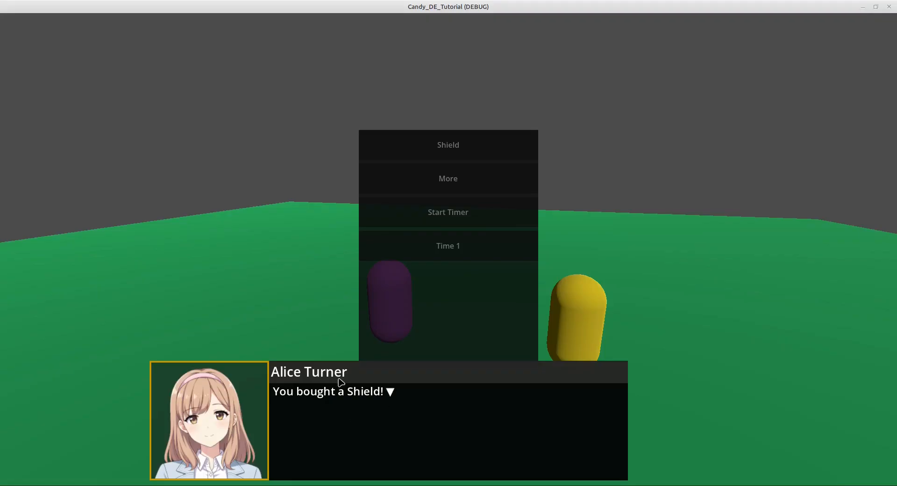
{"action": "left_click", "coordinate": [407, 414]}
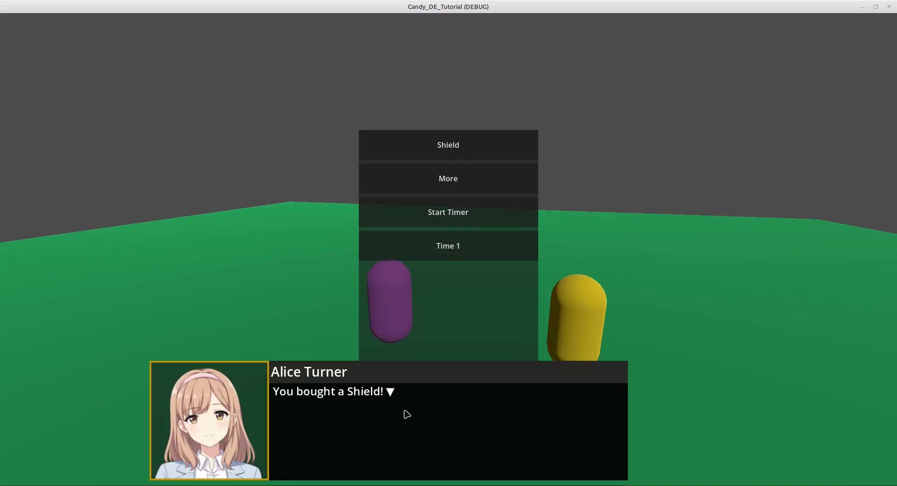
{"action": "left_click", "coordinate": [406, 414]}
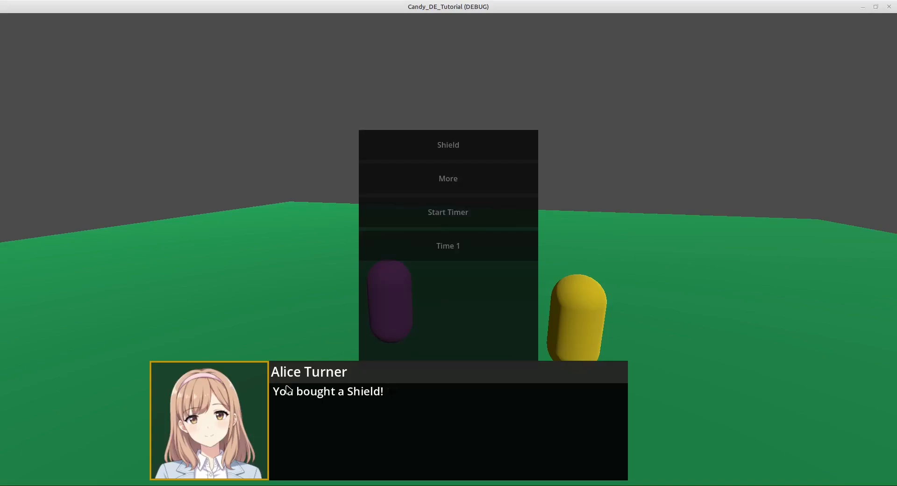
{"action": "left_click", "coordinate": [404, 426]}
{"action": "left_click", "coordinate": [403, 425]}
{"action": "left_click", "coordinate": [434, 485]}
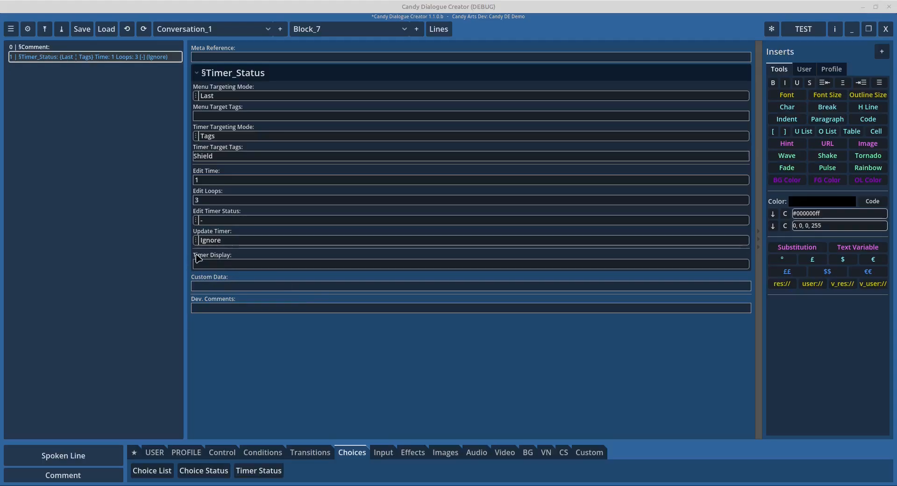
Open Block_1's §Choice_List line and select its T1 - Shield timer
{"action": "left_click", "coordinate": [251, 31]}
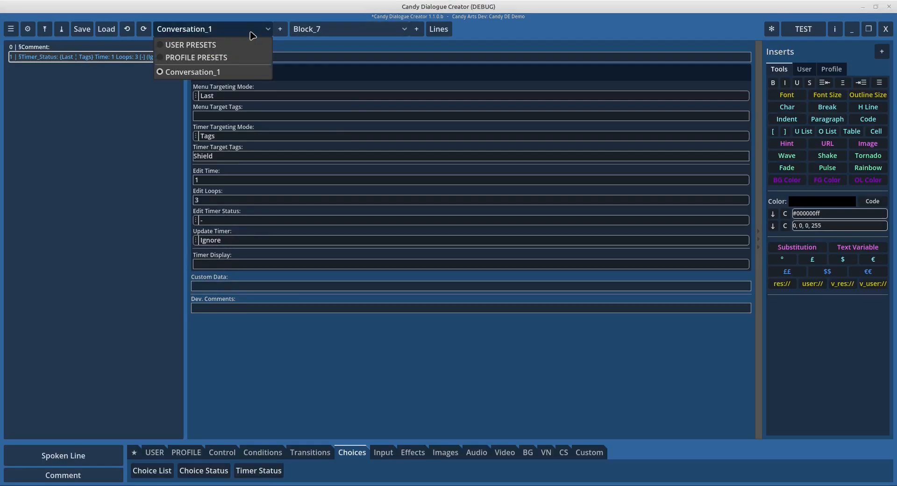
{"action": "left_click", "coordinate": [309, 31]}
{"action": "left_click", "coordinate": [320, 55]}
{"action": "left_click", "coordinate": [319, 29]}
{"action": "left_click", "coordinate": [311, 44]}
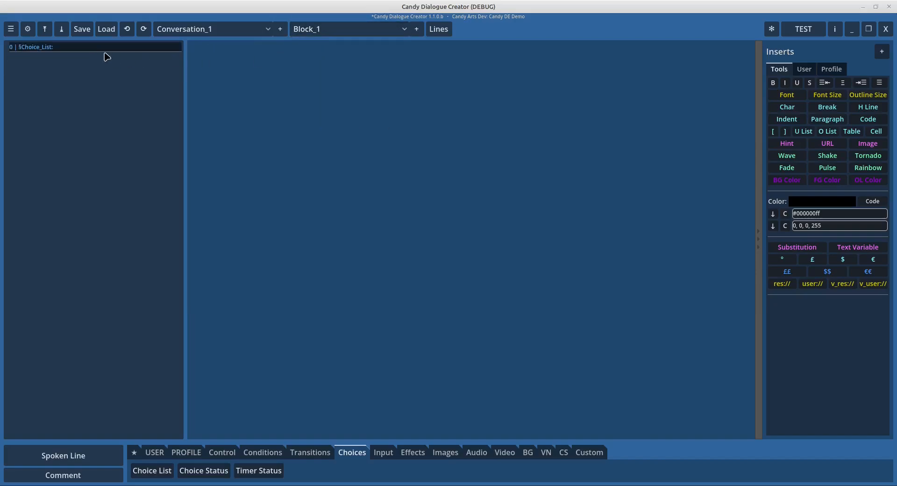
{"action": "left_click", "coordinate": [106, 48]}
{"action": "left_click", "coordinate": [285, 107]}
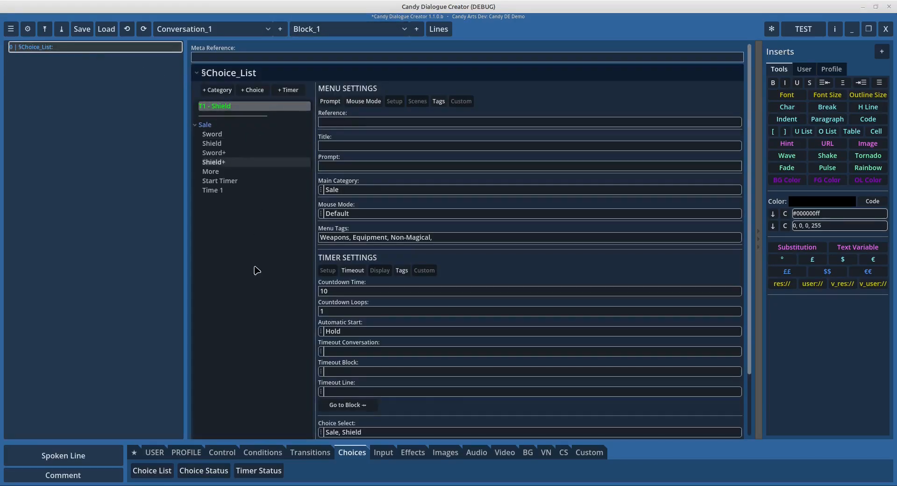
Turn on the Shield timer's display settings and focus its Timer Display field
{"action": "scroll", "coordinate": [340, 377], "scroll_direction": "down", "scroll_amount": 3}
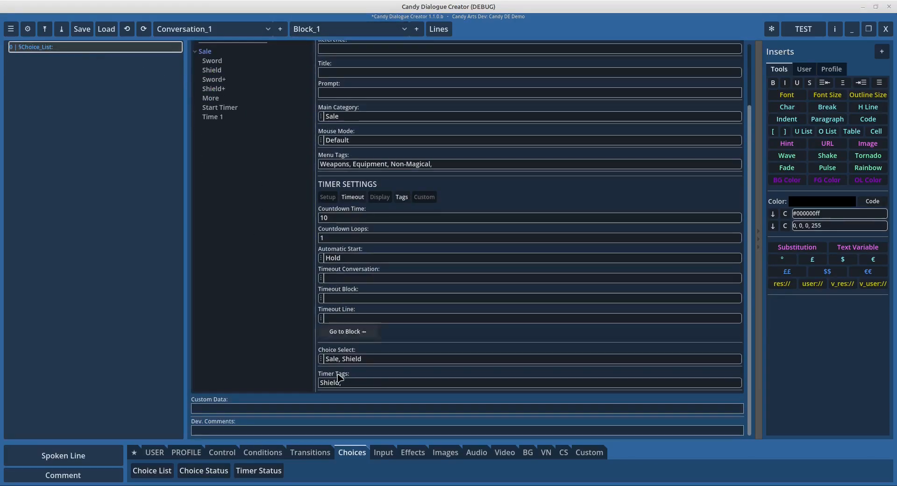
{"action": "left_click", "coordinate": [381, 198]}
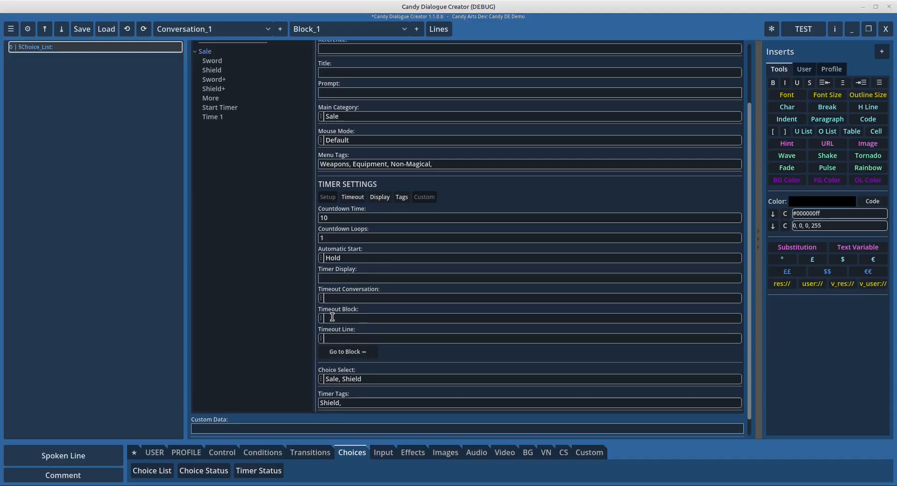
{"action": "left_click", "coordinate": [354, 280]}
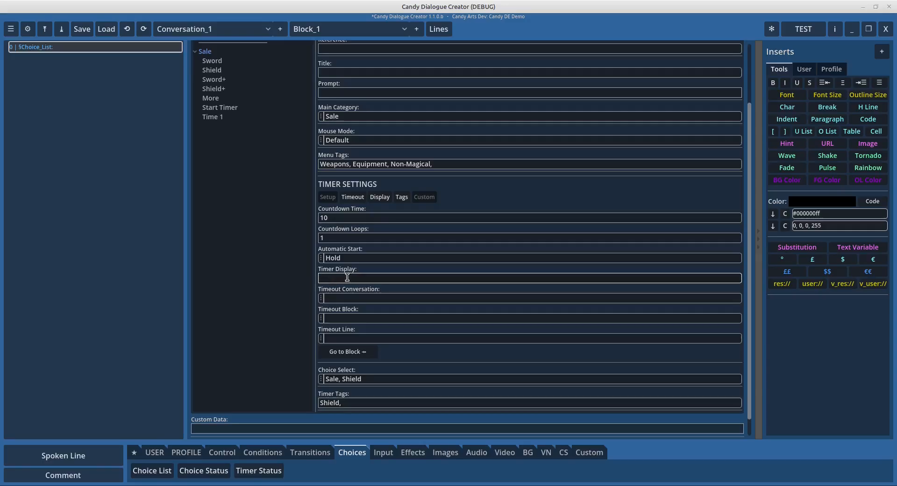
{"action": "scroll", "coordinate": [299, 297], "scroll_direction": "up", "scroll_amount": 3}
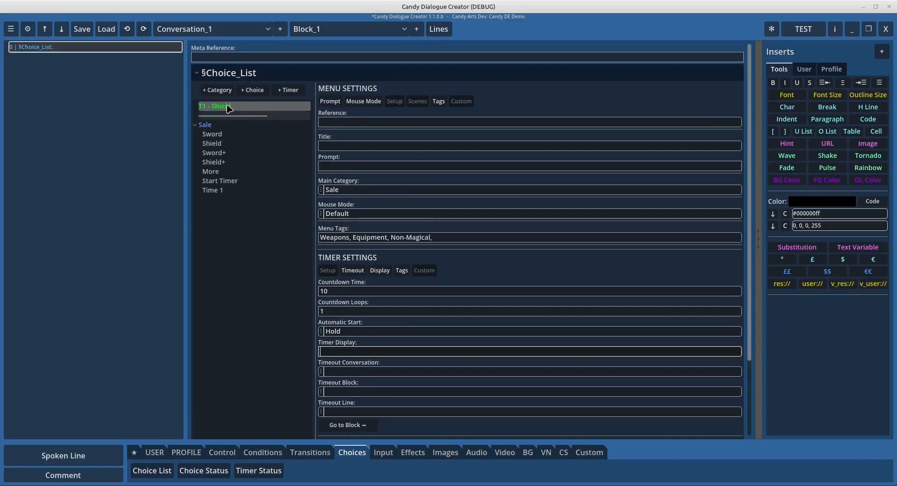
Switch to Block_7 and open its §Timer_Status line's Timer Display field
{"action": "left_click", "coordinate": [332, 33]}
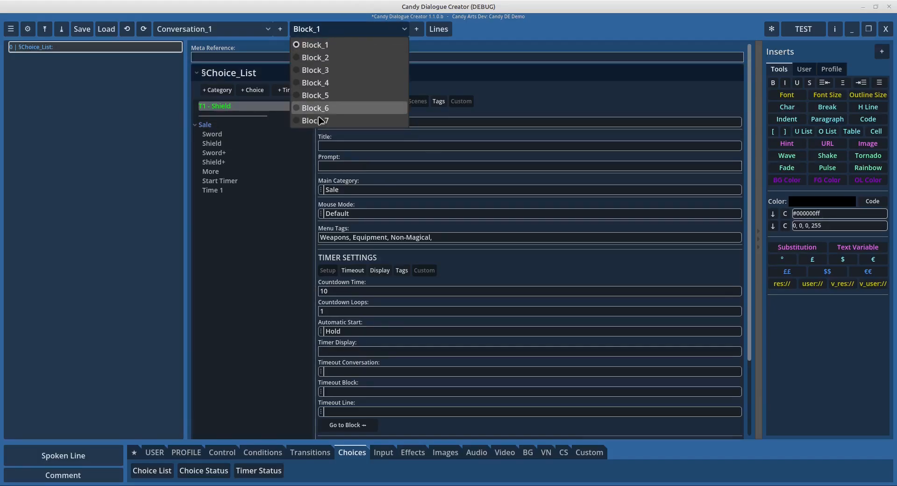
{"action": "left_click", "coordinate": [318, 119]}
{"action": "left_click", "coordinate": [57, 57]}
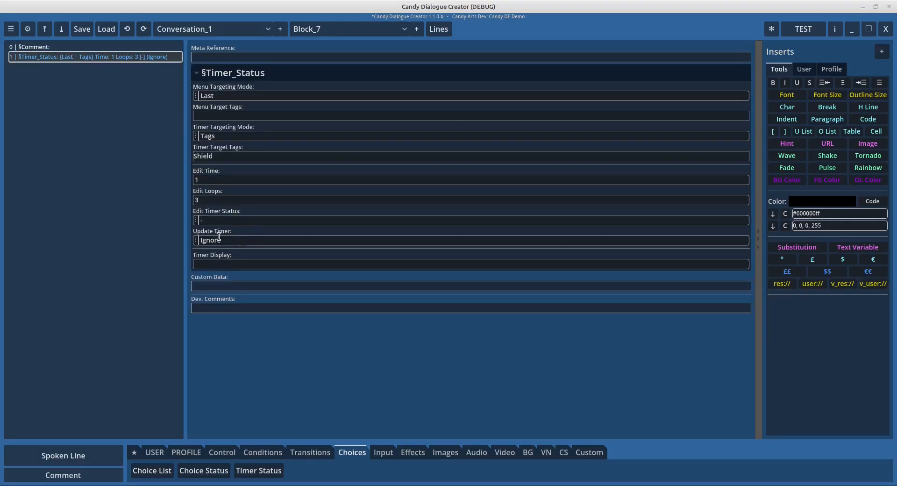
{"action": "left_click", "coordinate": [232, 264]}
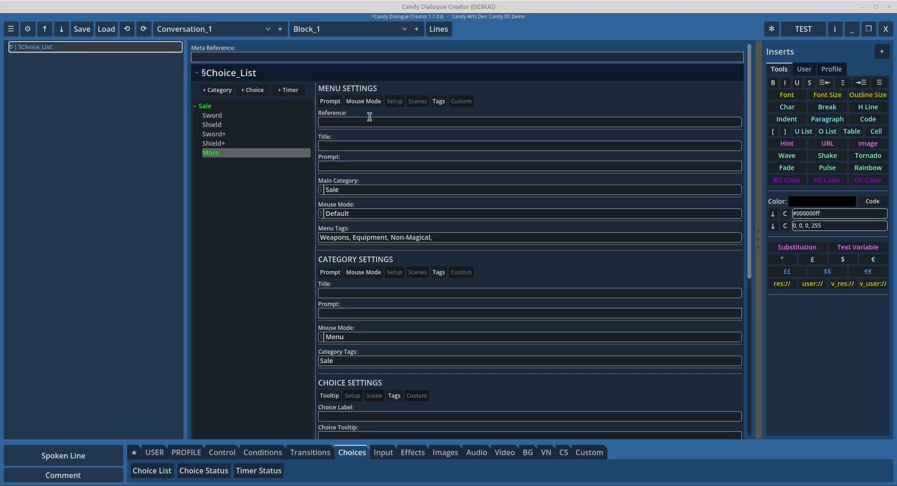
Turn on the Setup tab in Menu Settings, in Sale's Category Settings and in Sword's Choice Settings
{"action": "left_click", "coordinate": [396, 102]}
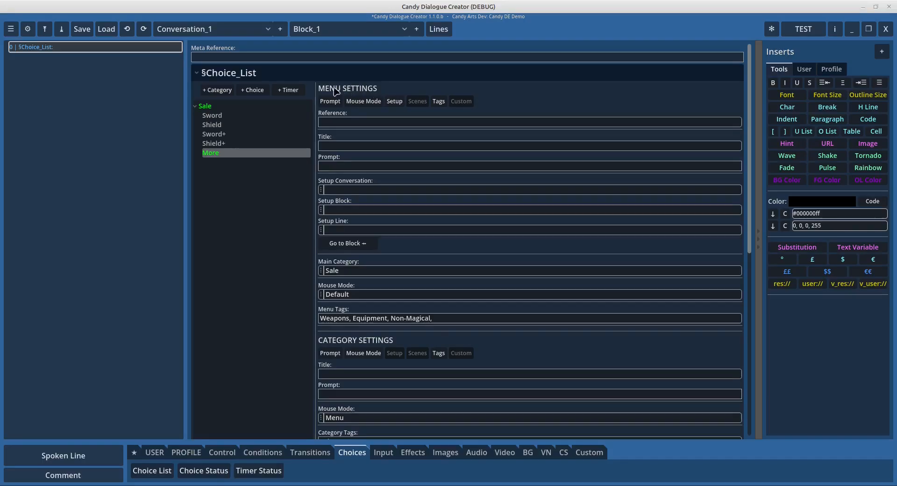
{"action": "left_click", "coordinate": [206, 106]}
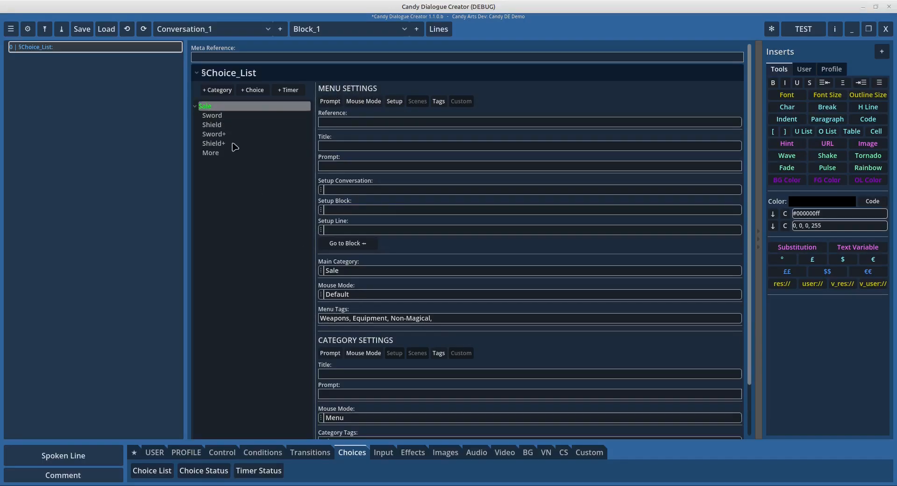
{"action": "scroll", "coordinate": [370, 320], "scroll_direction": "down", "scroll_amount": 3}
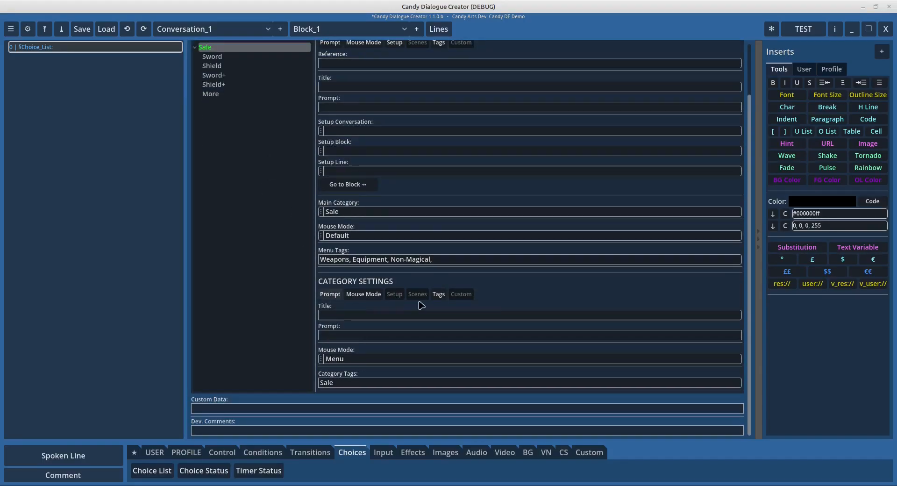
{"action": "left_click", "coordinate": [395, 294]}
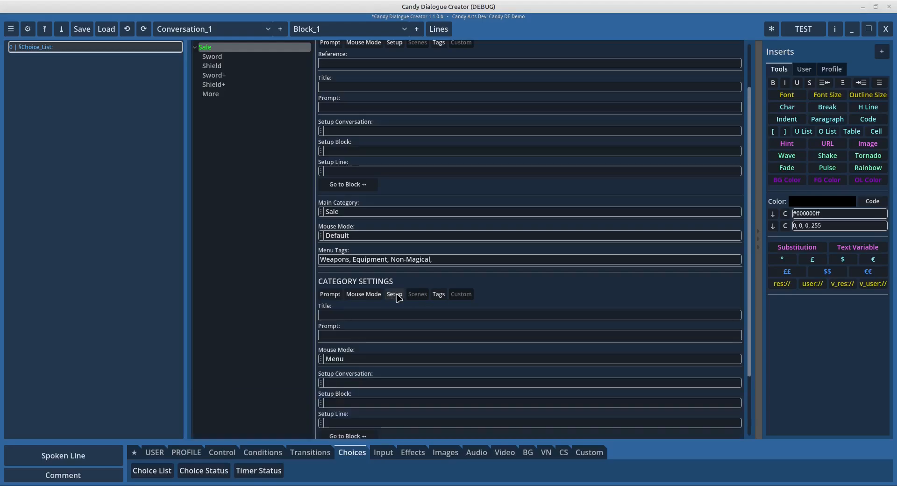
{"action": "left_click", "coordinate": [212, 56]}
{"action": "scroll", "coordinate": [395, 311], "scroll_direction": "down", "scroll_amount": 10}
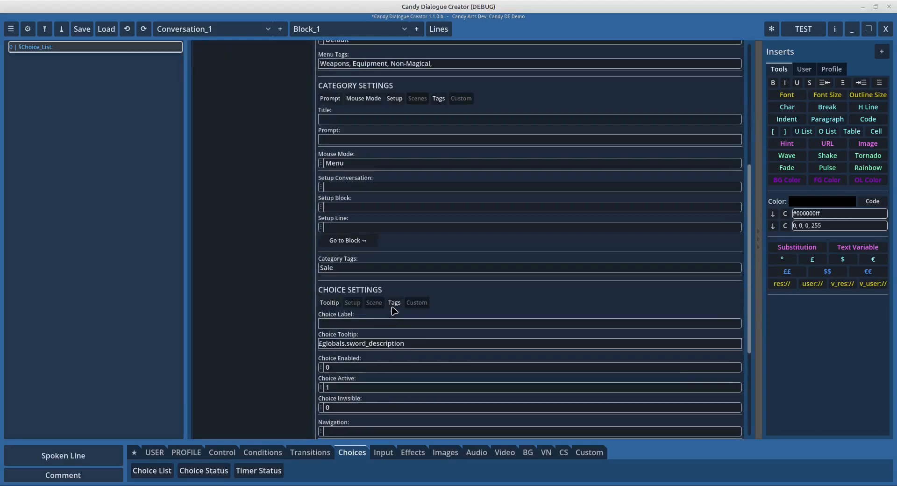
{"action": "left_click", "coordinate": [353, 302]}
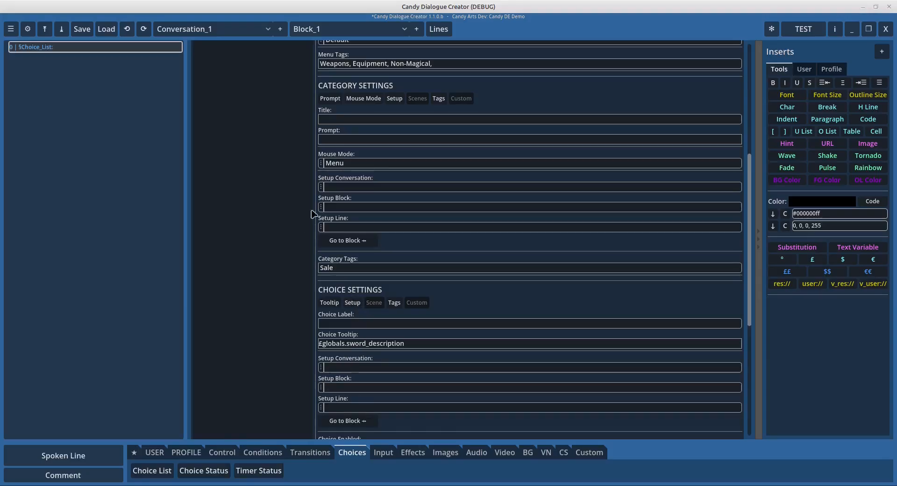
{"action": "scroll", "coordinate": [308, 201], "scroll_direction": "up", "scroll_amount": 10}
{"action": "scroll", "coordinate": [274, 116], "scroll_direction": "up", "scroll_amount": 3}
Add a new timer named T1 to the choice list
{"action": "left_click", "coordinate": [288, 90]}
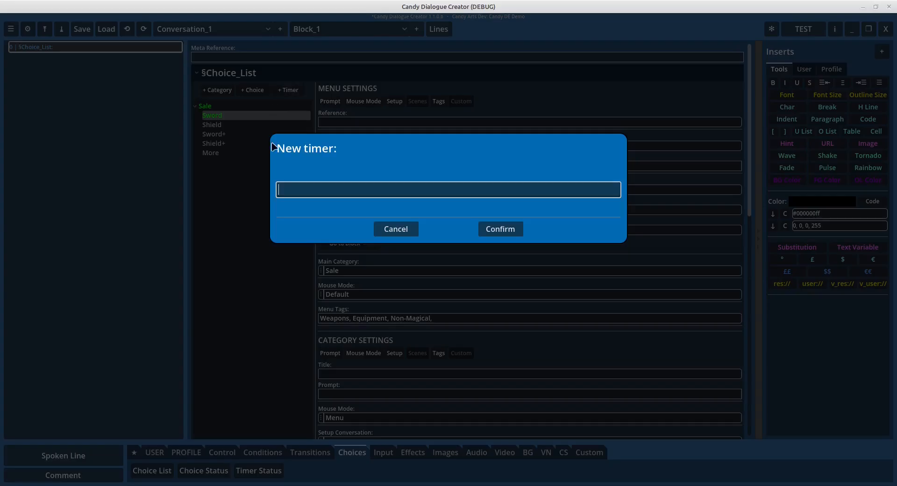
{"action": "type", "text": "T1"}
{"action": "left_click", "coordinate": [501, 229]}
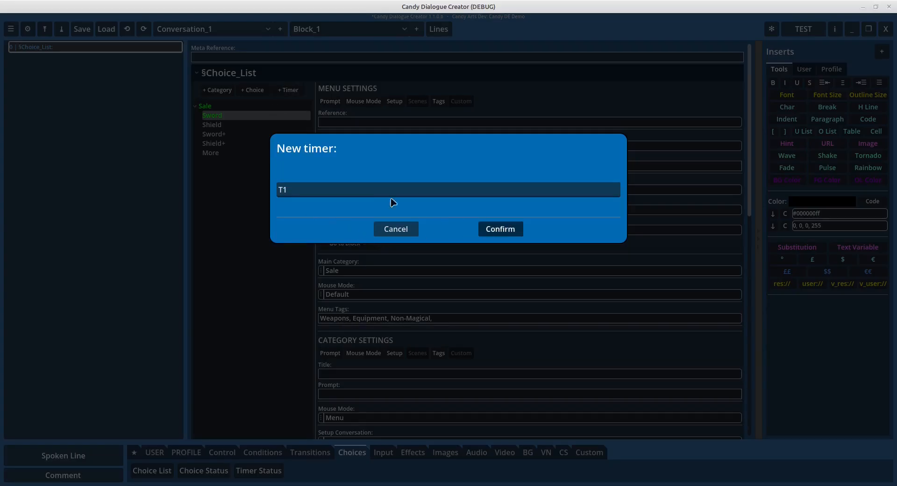
{"action": "left_click", "coordinate": [216, 106]}
Enable Setup options for timer T1, then reselect the Sale category
{"action": "scroll", "coordinate": [365, 323], "scroll_direction": "down", "scroll_amount": 9}
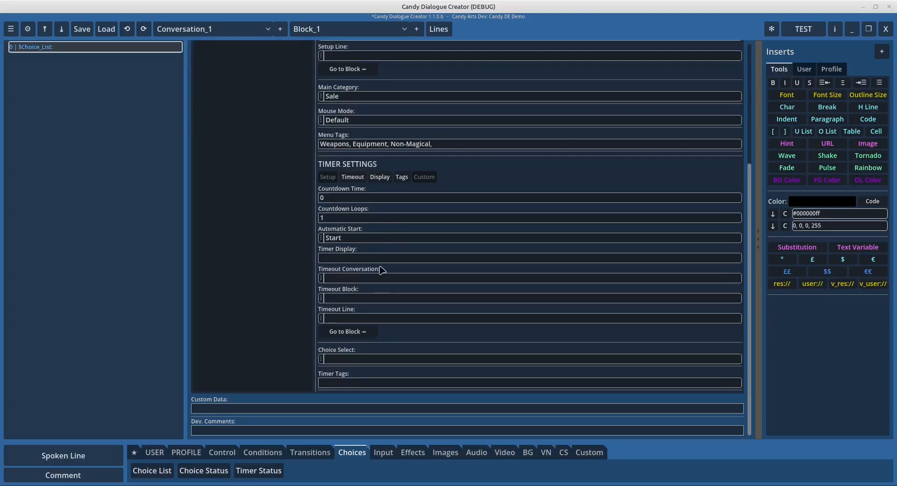
{"action": "left_click", "coordinate": [329, 178]}
{"action": "scroll", "coordinate": [356, 296], "scroll_direction": "down", "scroll_amount": 3}
{"action": "scroll", "coordinate": [391, 314], "scroll_direction": "up", "scroll_amount": 10}
{"action": "left_click", "coordinate": [208, 125]}
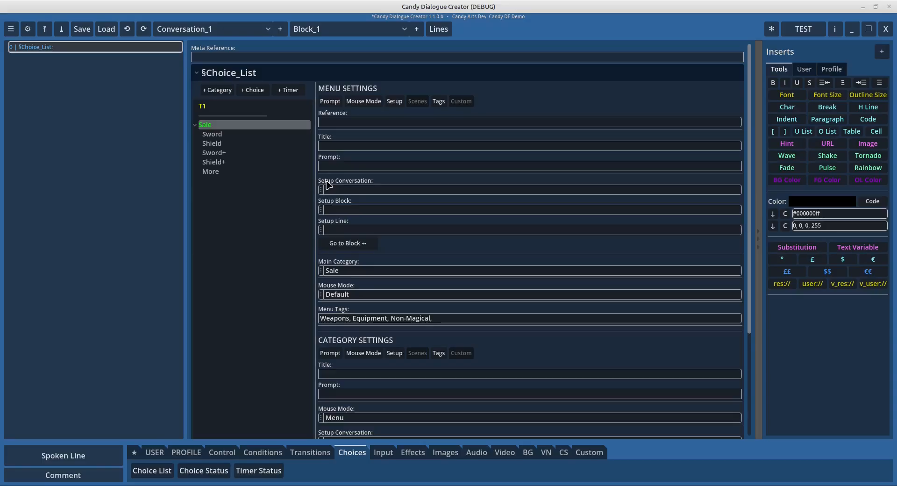
{"action": "left_click", "coordinate": [338, 210]}
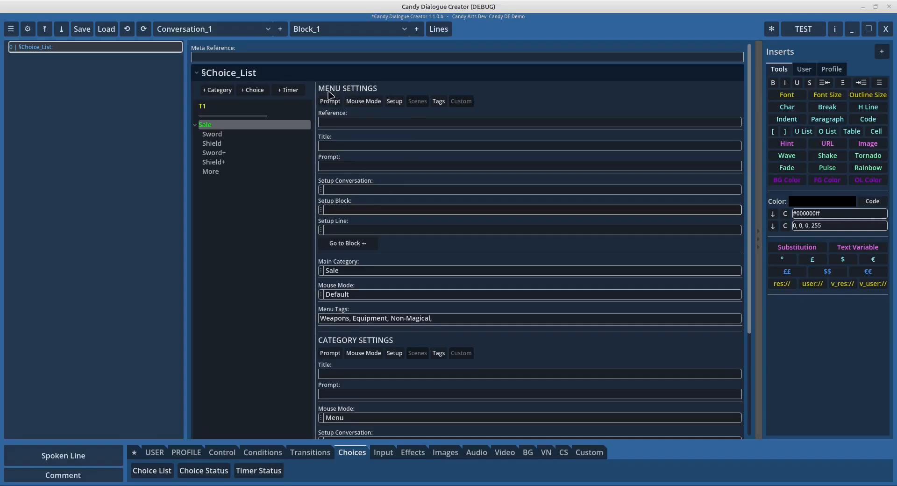
{"action": "scroll", "coordinate": [385, 226], "scroll_direction": "down", "scroll_amount": 5}
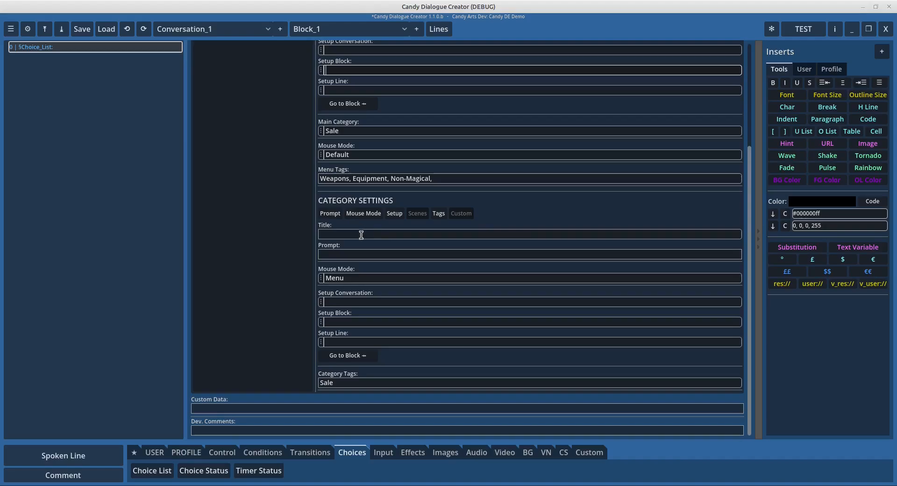
{"action": "scroll", "coordinate": [255, 150], "scroll_direction": "up", "scroll_amount": 5}
{"action": "scroll", "coordinate": [281, 180], "scroll_direction": "down", "scroll_amount": 9}
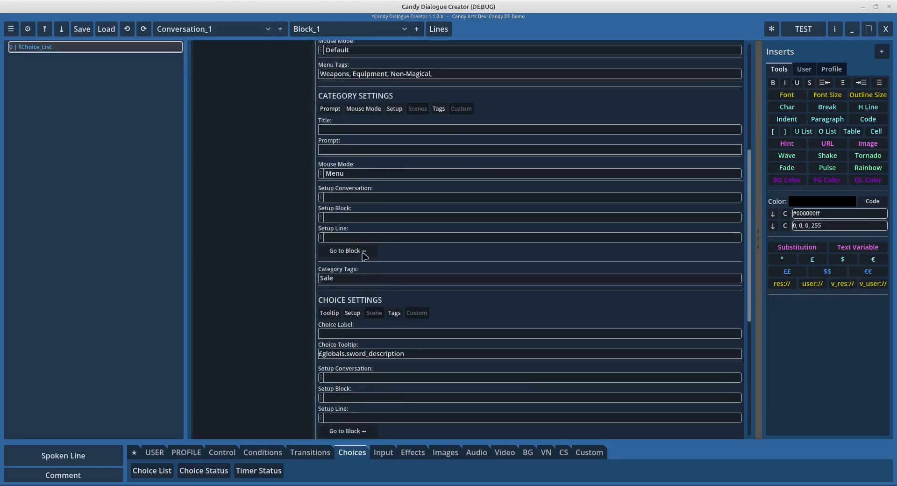
{"action": "scroll", "coordinate": [360, 281], "scroll_direction": "down", "scroll_amount": 3}
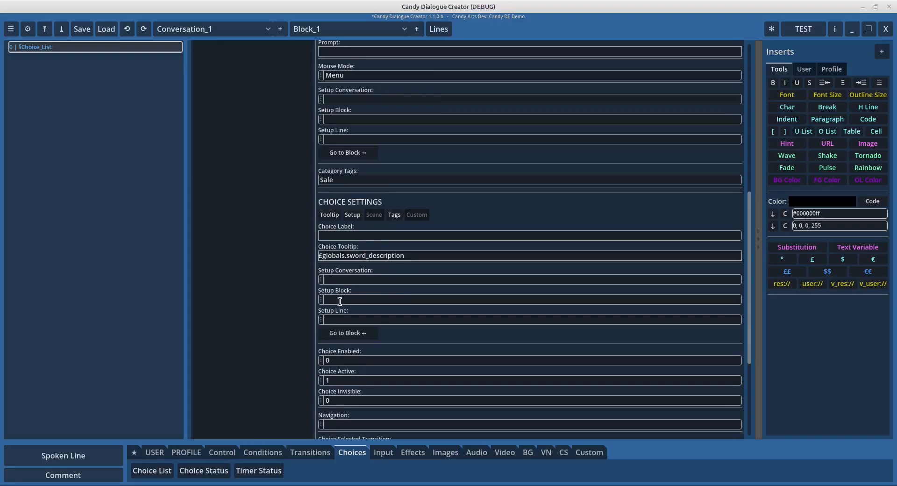
{"action": "scroll", "coordinate": [366, 314], "scroll_direction": "up", "scroll_amount": 9}
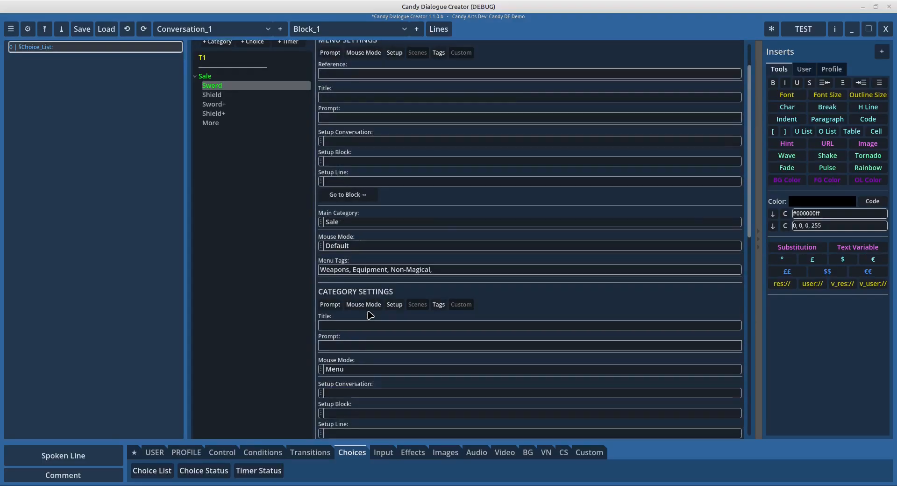
{"action": "scroll", "coordinate": [370, 314], "scroll_direction": "up", "scroll_amount": 2}
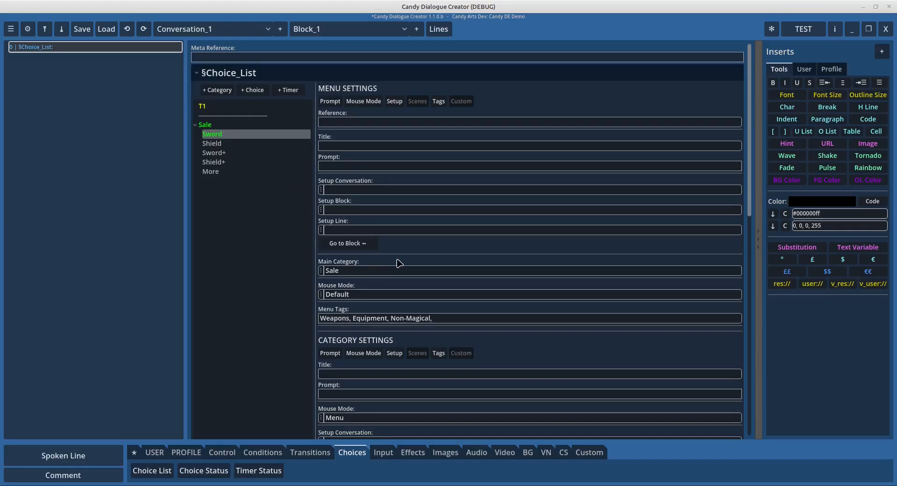
Set the menu's Setup Block to Block_8 and delete the More choice from Sale
{"action": "left_click", "coordinate": [348, 211]}
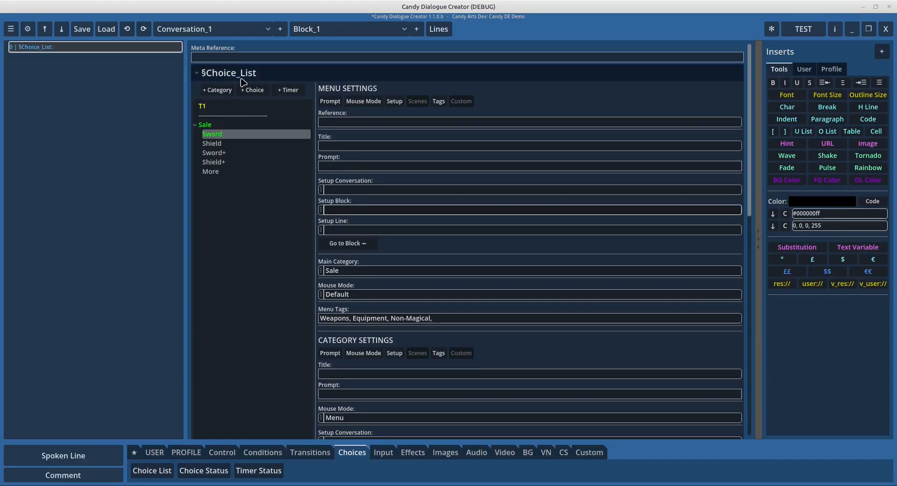
{"action": "left_click", "coordinate": [343, 211]}
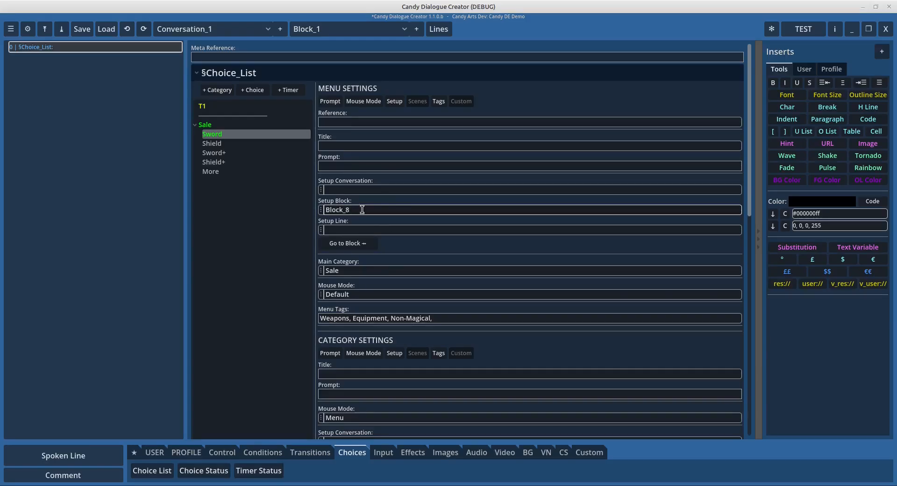
{"action": "left_click", "coordinate": [217, 172]}
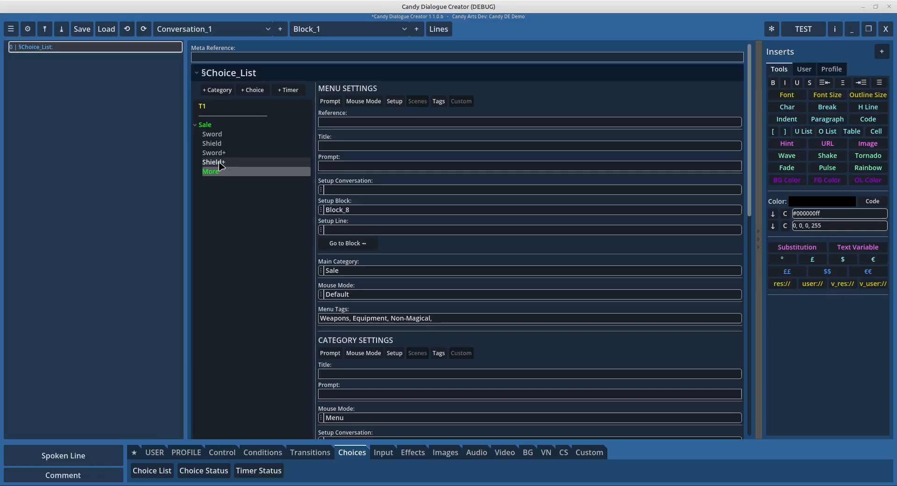
{"action": "right_click", "coordinate": [217, 176]}
{"action": "left_click", "coordinate": [238, 192]}
Check the Block_8 setup block value and jump to Block_8
{"action": "left_click", "coordinate": [358, 210]}
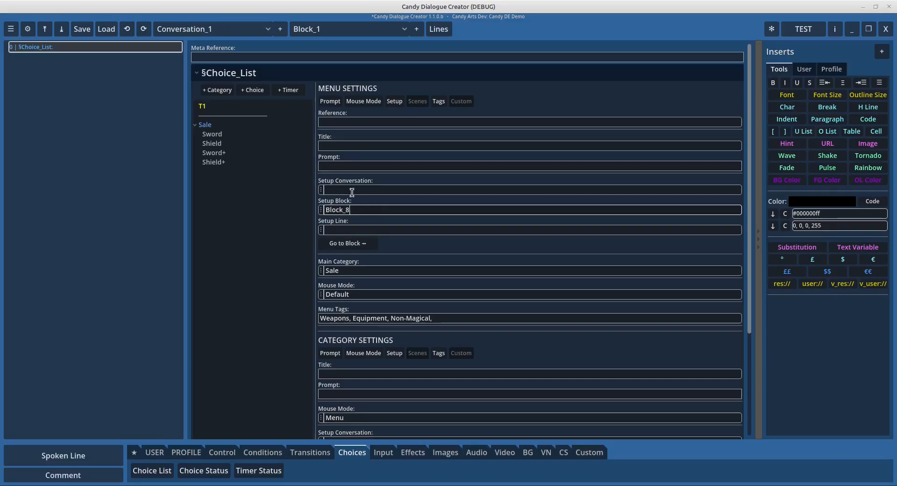
{"action": "double_click", "coordinate": [352, 210]}
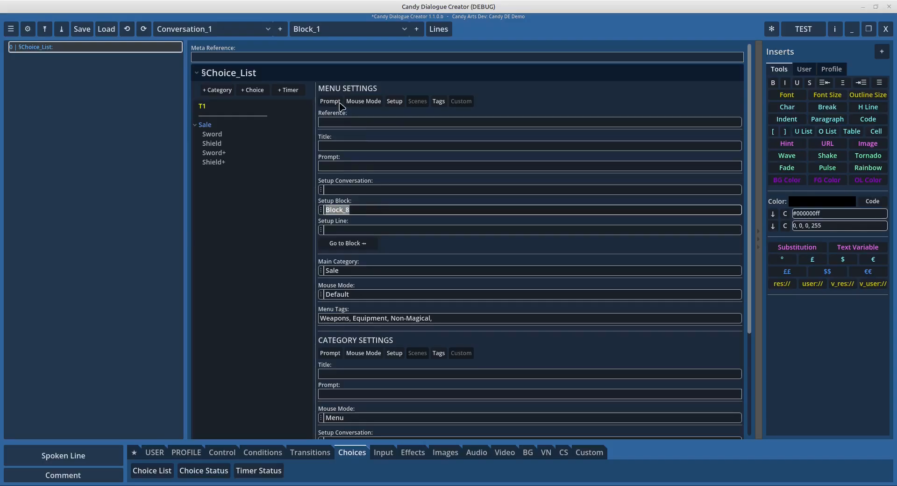
{"action": "left_click", "coordinate": [362, 211]}
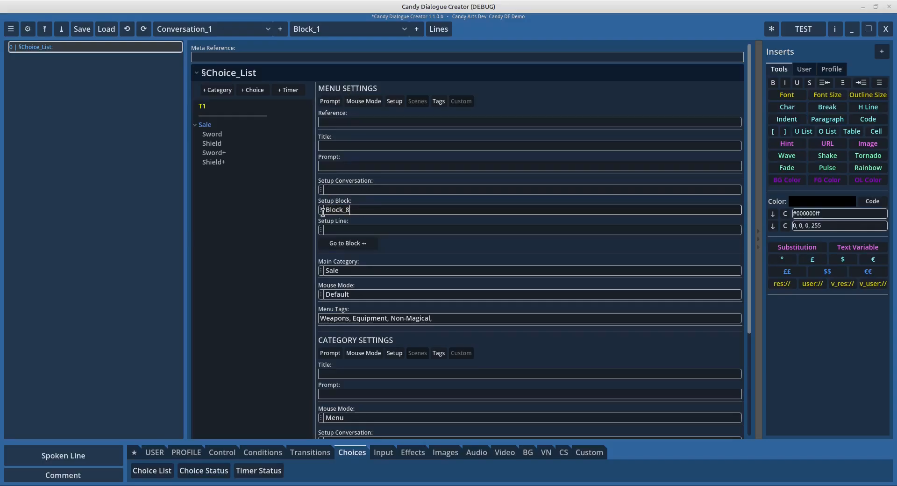
{"action": "left_click", "coordinate": [344, 243]}
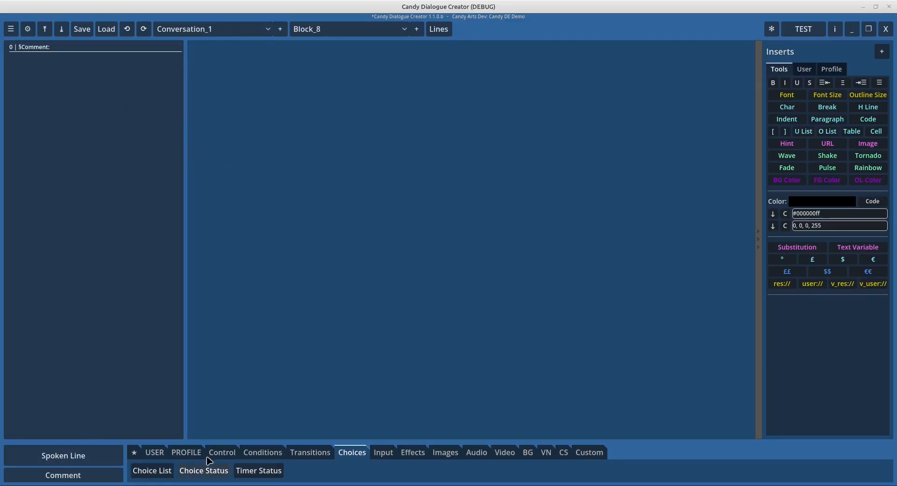
Add an §If line to Block_8 with condition £globals.player_level >= 5
{"action": "left_click", "coordinate": [268, 453]}
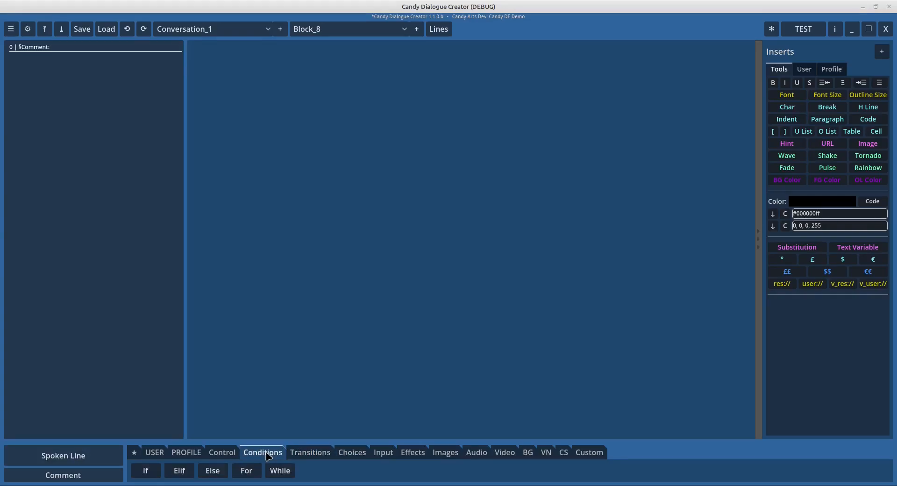
{"action": "left_click", "coordinate": [146, 471]}
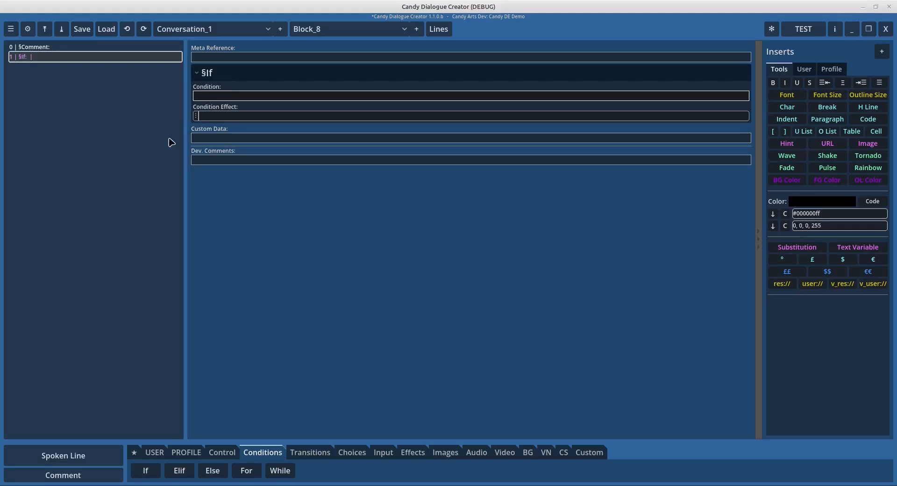
{"action": "type", "text": "globals.player_level >= 5"}
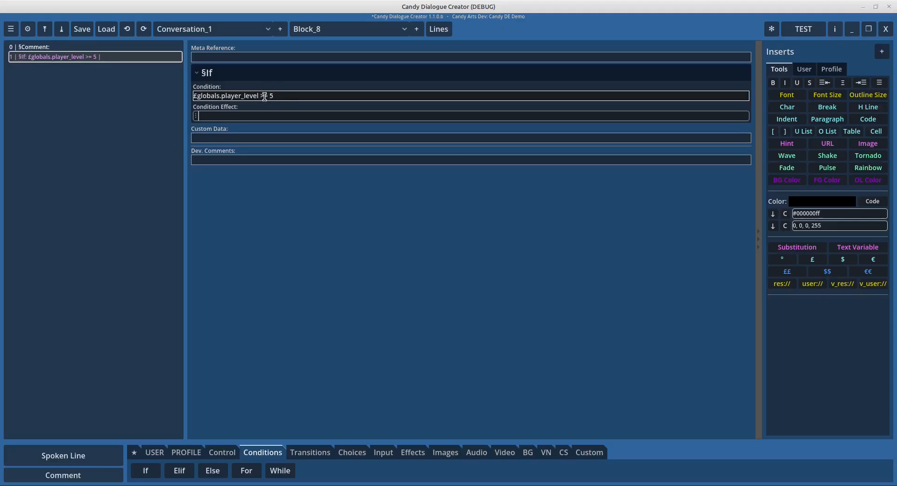
{"action": "left_click", "coordinate": [196, 116]}
Make the If trigger §Choice_Status: target by Tags, Show, across All categories
{"action": "mouse_move", "coordinate": [237, 167]}
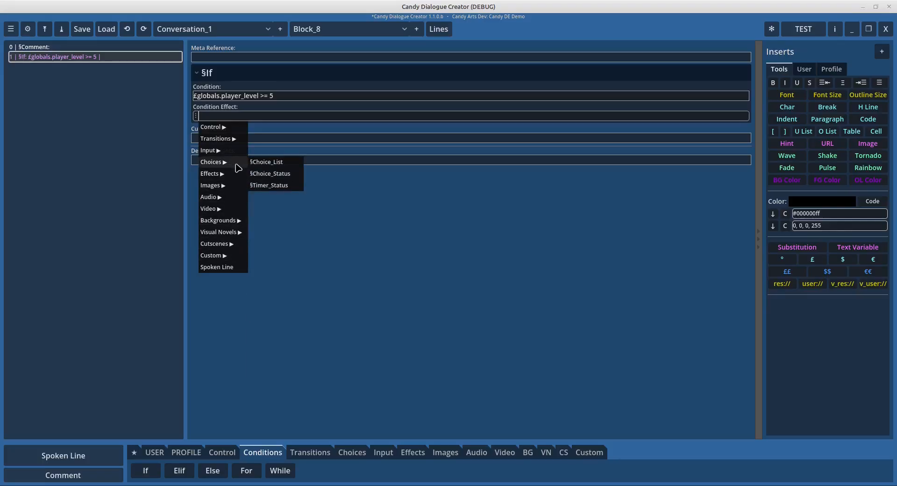
{"action": "left_click", "coordinate": [265, 176]}
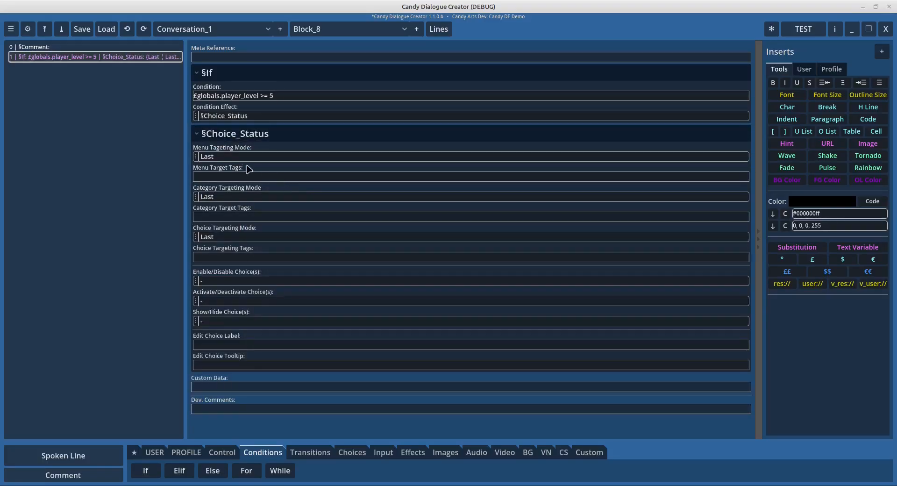
{"action": "left_click", "coordinate": [196, 237]}
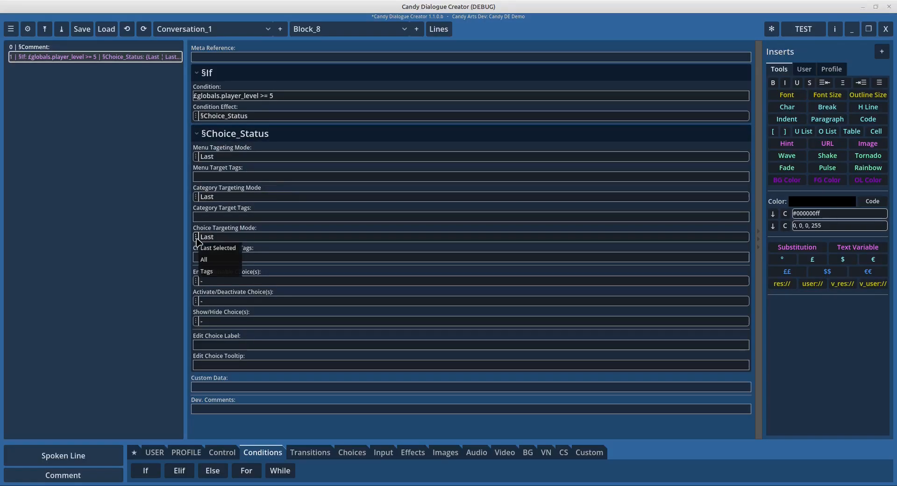
{"action": "left_click", "coordinate": [210, 273]}
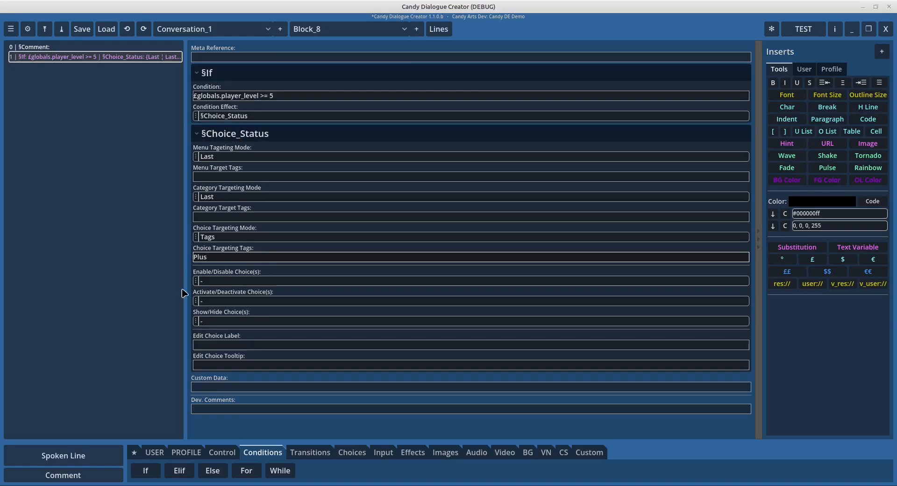
{"action": "left_click", "coordinate": [196, 321]}
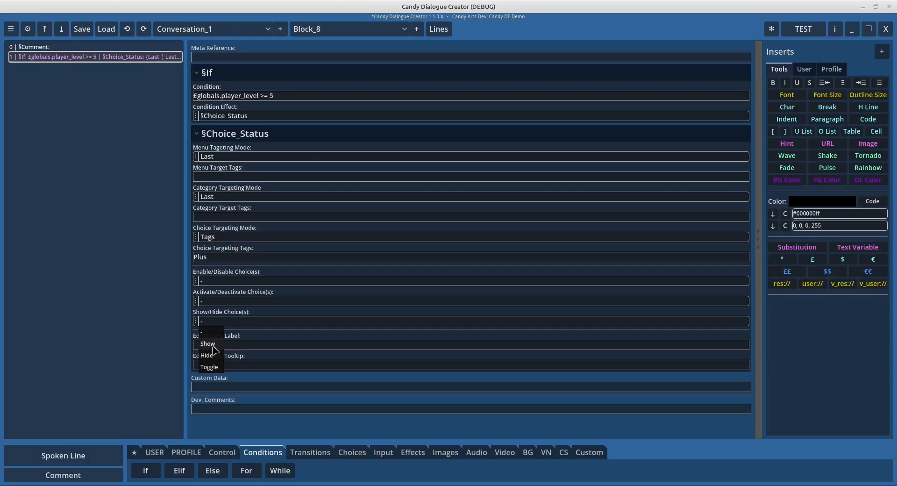
{"action": "left_click", "coordinate": [208, 343]}
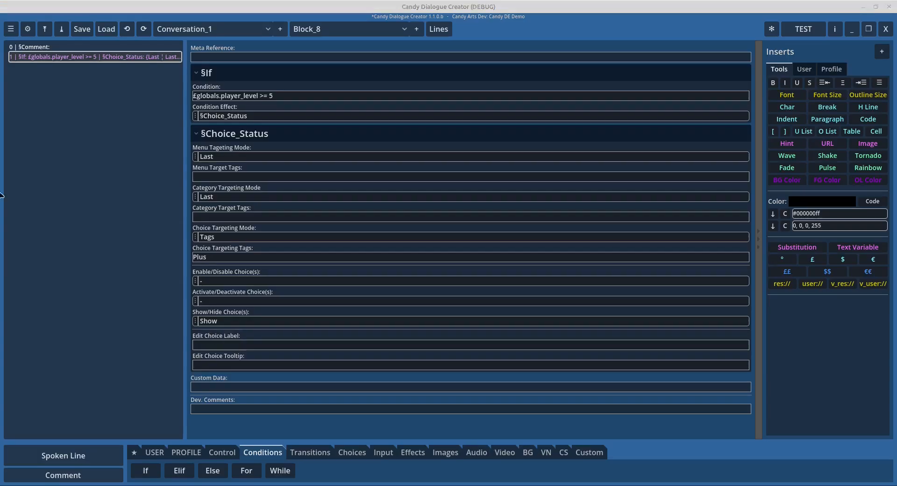
{"action": "left_click", "coordinate": [196, 196]}
{"action": "left_click", "coordinate": [205, 219]}
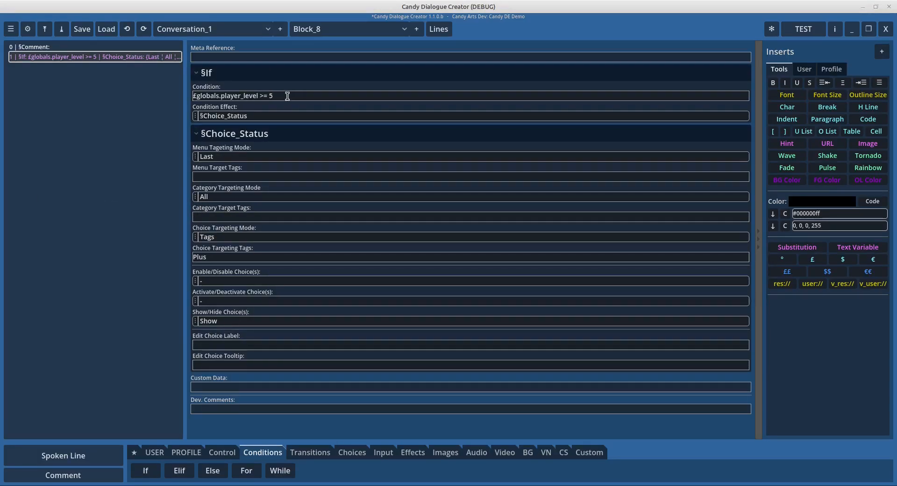
Select part of the condition text, then return to Block_1
{"action": "left_click_drag", "start_coordinate": [281, 96], "coordinate": [215, 97]}
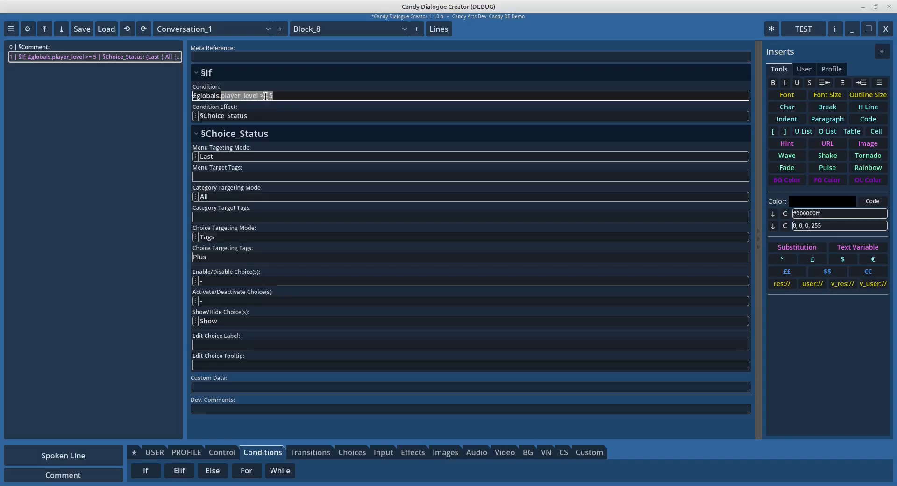
{"action": "left_click", "coordinate": [318, 30]}
{"action": "left_click", "coordinate": [318, 40]}
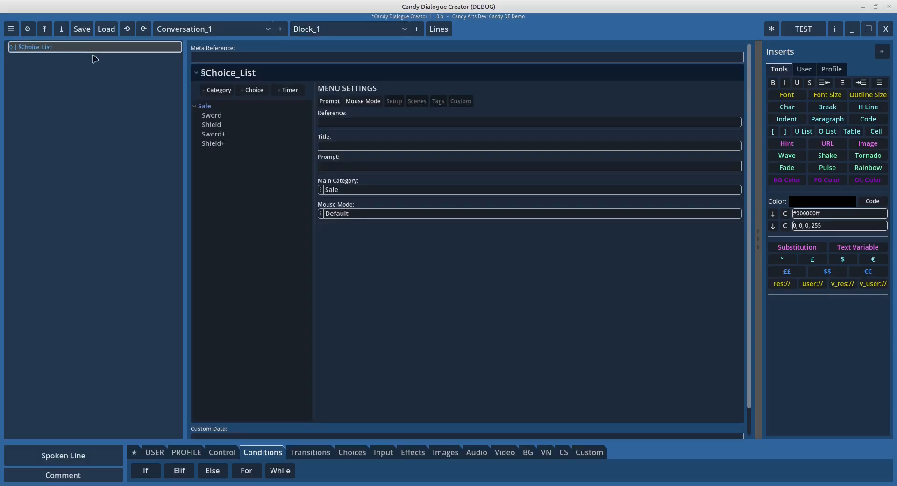
Review the Sword+ and Shield+ choices, then export to test_dialogue.txt and run the test
{"action": "left_click", "coordinate": [216, 136]}
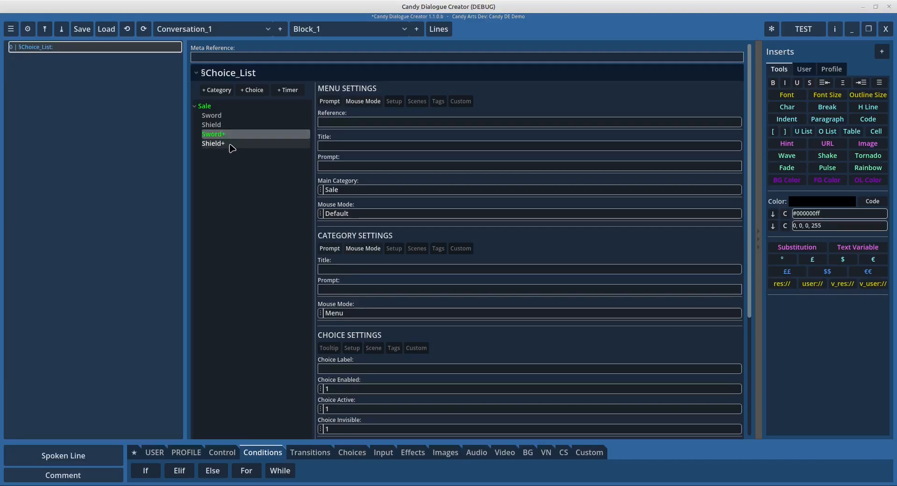
{"action": "left_click", "coordinate": [207, 143]}
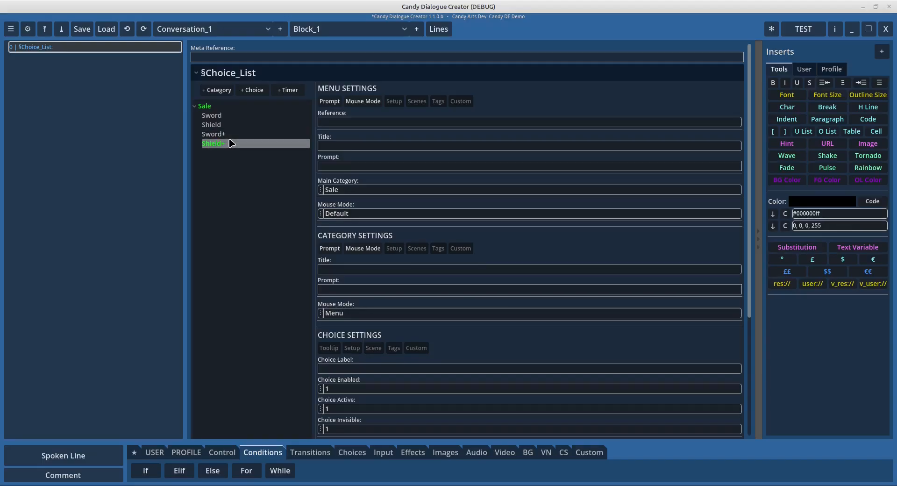
{"action": "left_click", "coordinate": [822, 37]}
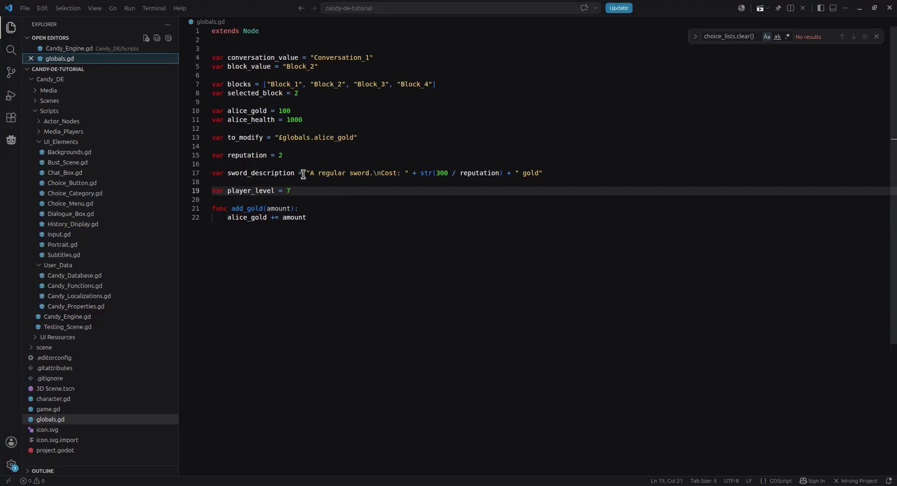
Delete the 7 from player_level on line 19 of globals.gd, save, and return to Godot
{"action": "left_click_drag", "start_coordinate": [290, 190], "coordinate": [216, 189]}
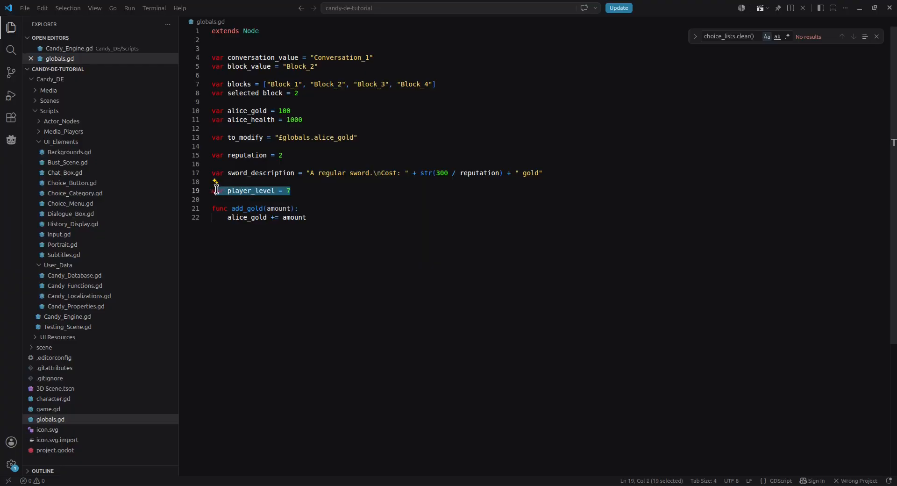
{"action": "left_click", "coordinate": [295, 188]}
{"action": "key", "text": "BackSpace"}
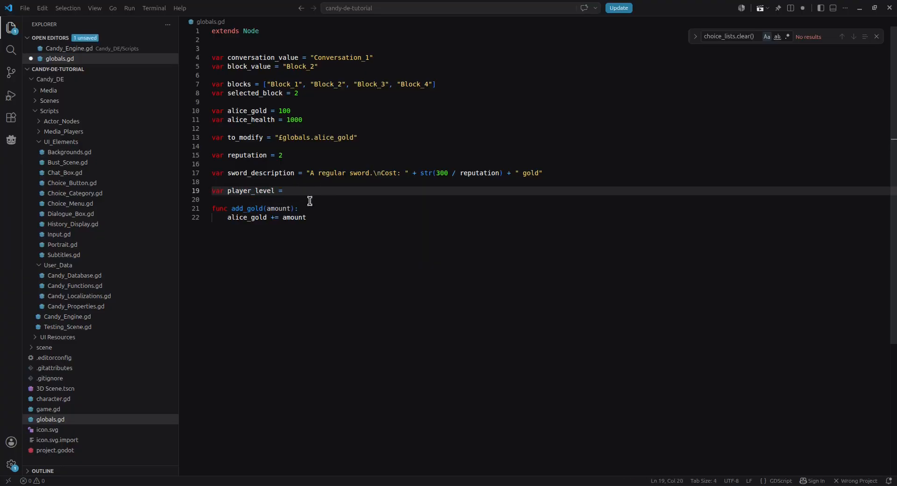
{"action": "left_click", "coordinate": [146, 37]}
{"action": "mouse_move", "coordinate": [417, 483]}
{"action": "left_click", "coordinate": [441, 449]}
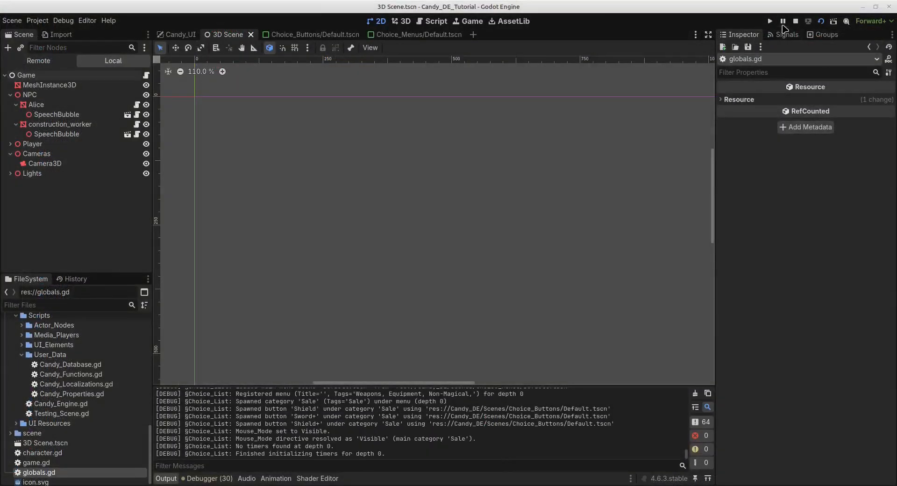
Run the project to check the Shield choice menu in game, then switch back to the editor
{"action": "left_click", "coordinate": [820, 21]}
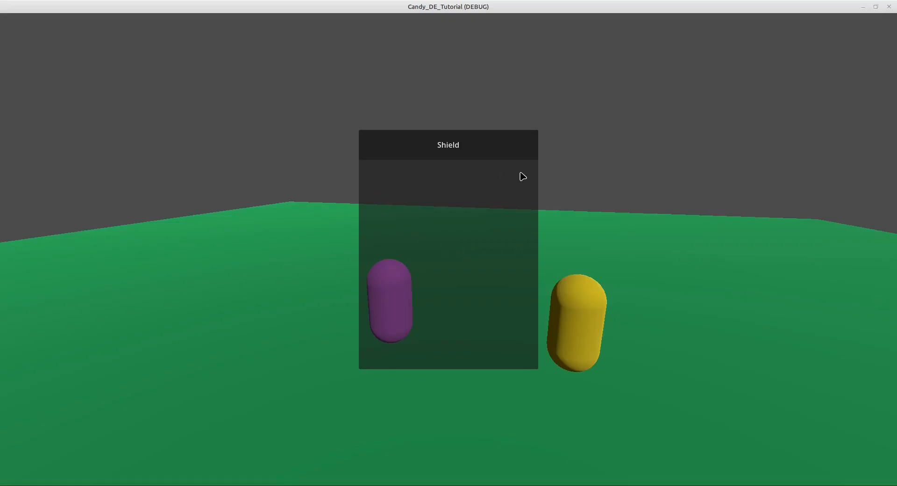
{"action": "key", "text": "alt+Tab"}
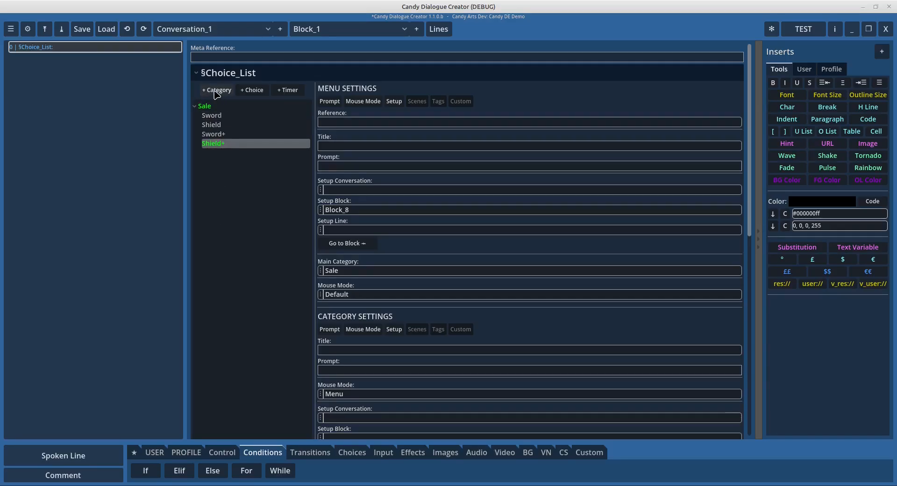
Create a new category named 2 and select it
{"action": "left_click", "coordinate": [217, 91]}
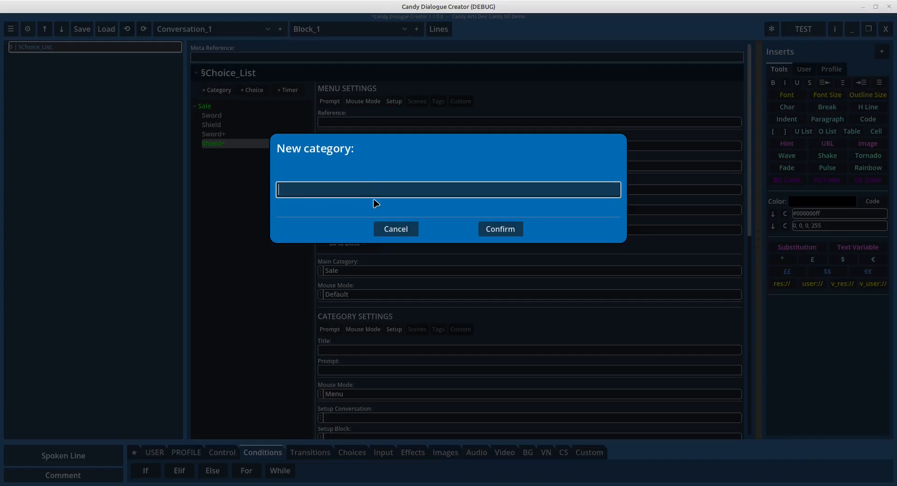
{"action": "type", "text": "2"}
{"action": "left_click", "coordinate": [499, 230]}
{"action": "left_click", "coordinate": [205, 106]}
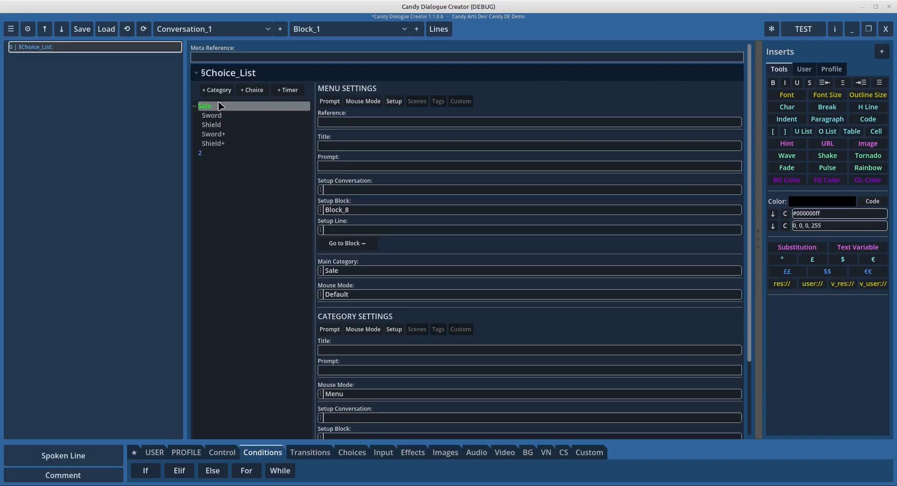
{"action": "left_click", "coordinate": [213, 153]}
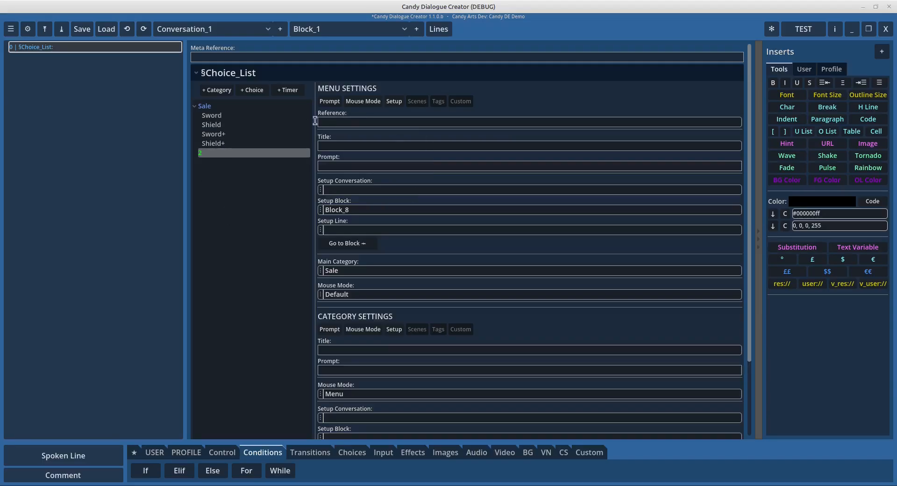
Add choices A and B to category 2
{"action": "left_click", "coordinate": [254, 91]}
{"action": "type", "text": "A"}
{"action": "left_click", "coordinate": [498, 231]}
{"action": "left_click", "coordinate": [253, 90]}
{"action": "type", "text": "B"}
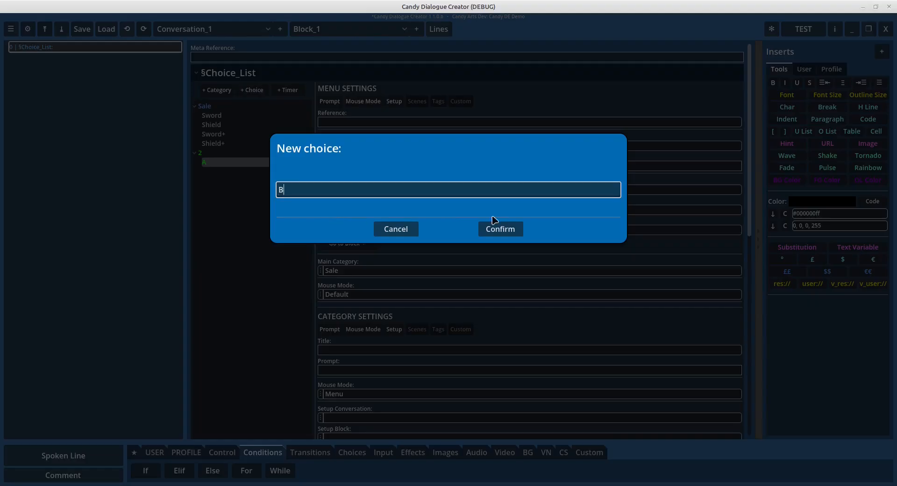
{"action": "left_click", "coordinate": [502, 229]}
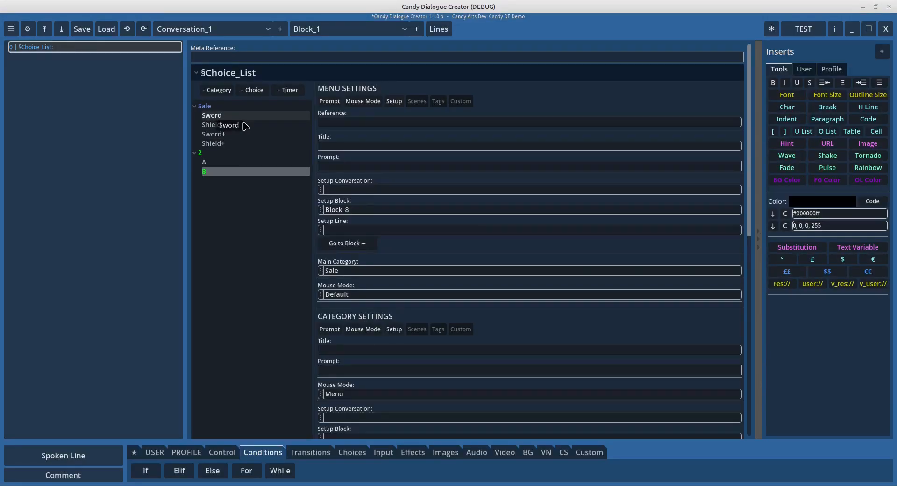
Check the Shield, Sword+, Shield+, A and B choices in the tree
{"action": "left_click", "coordinate": [219, 125]}
{"action": "left_click", "coordinate": [223, 136]}
{"action": "left_click", "coordinate": [227, 145]}
{"action": "left_click", "coordinate": [220, 163]}
{"action": "left_click", "coordinate": [214, 173]}
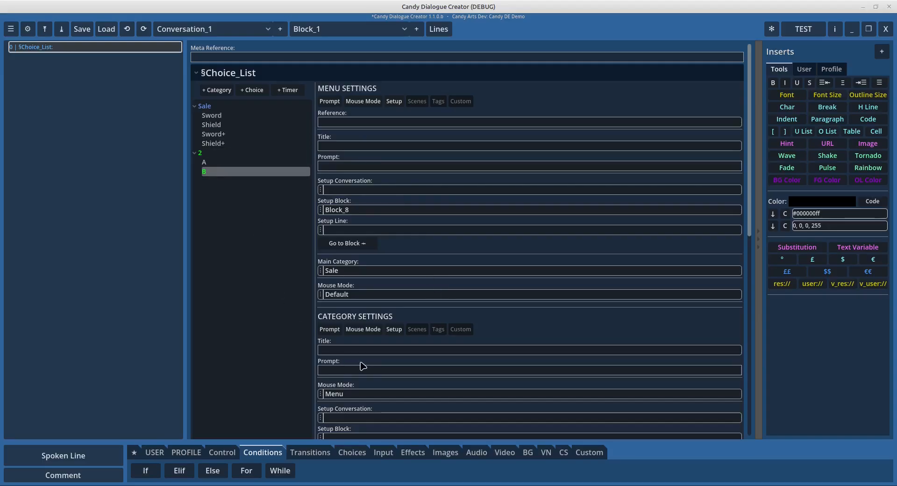
Set choice B's Choice Enabled to 1, then switch it back to 0
{"action": "scroll", "coordinate": [385, 352], "scroll_direction": "down", "scroll_amount": 6}
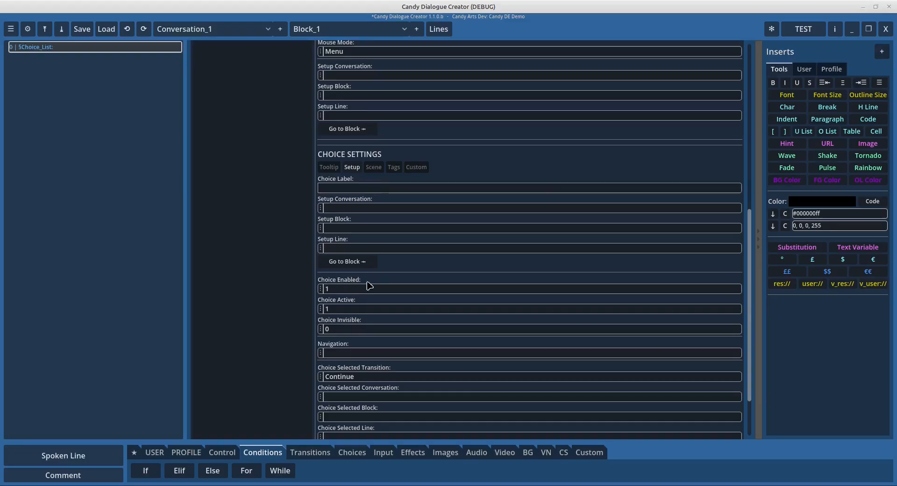
{"action": "left_click", "coordinate": [326, 289]}
{"action": "type", "text": "1"}
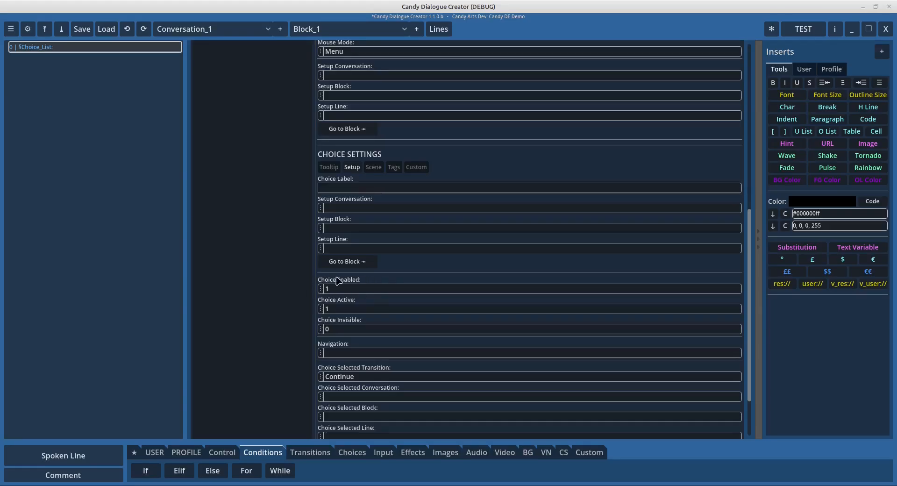
{"action": "left_click", "coordinate": [320, 289]}
{"action": "left_click", "coordinate": [338, 309]}
{"action": "scroll", "coordinate": [394, 284], "scroll_direction": "up", "scroll_amount": 7}
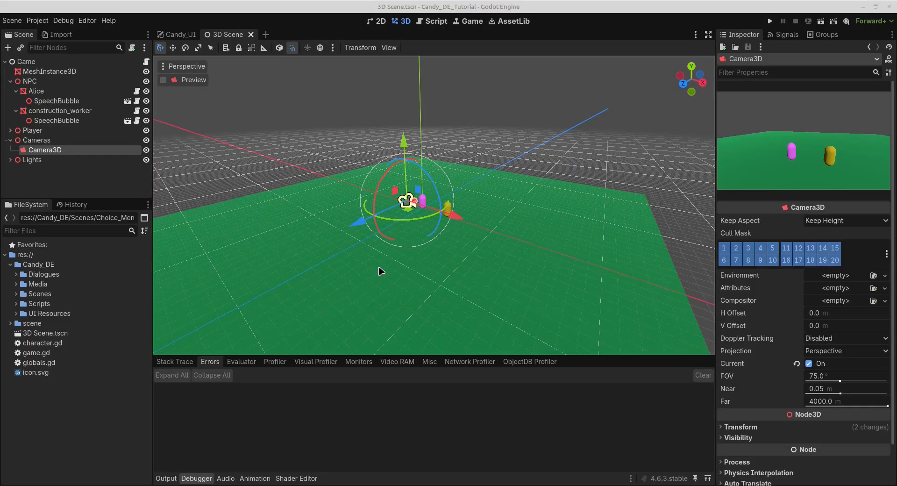
Expand res://Candy_DE/Scenes to show Choice_Buttons, Choice_Categories and Choice_Menus
{"action": "left_click", "coordinate": [40, 294]}
{"action": "left_click", "coordinate": [16, 294]}
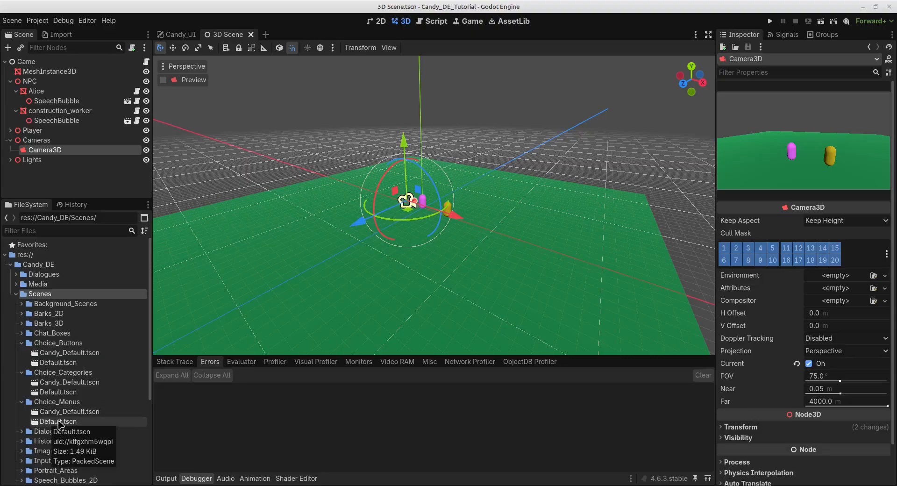
{"action": "left_click", "coordinate": [73, 415]}
{"action": "right_click", "coordinate": [73, 415]}
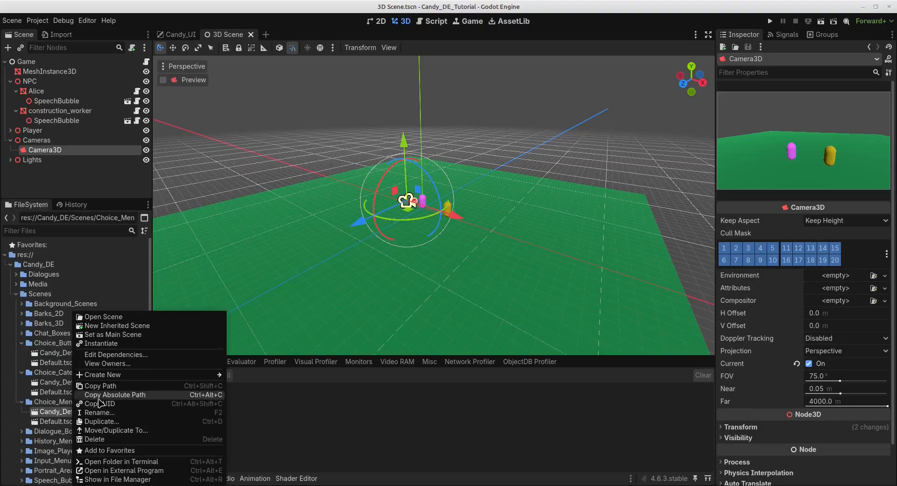
{"action": "left_click", "coordinate": [102, 421]}
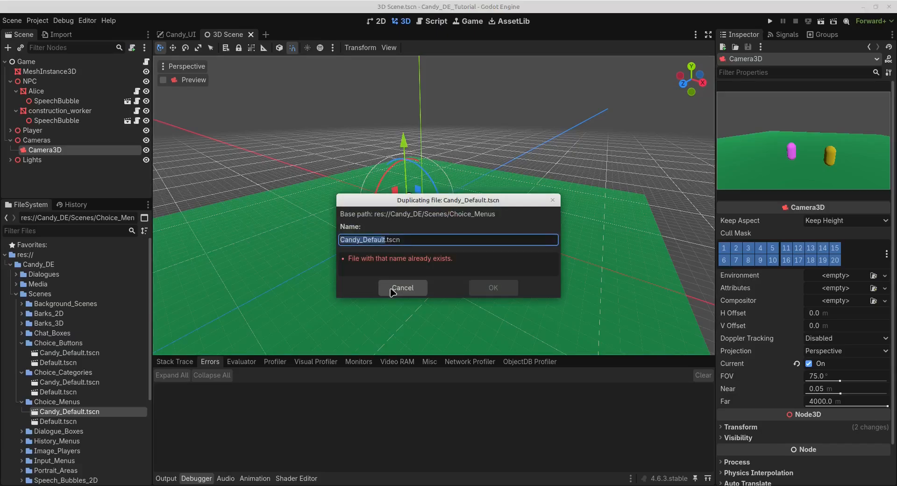
{"action": "type", "text": "My"}
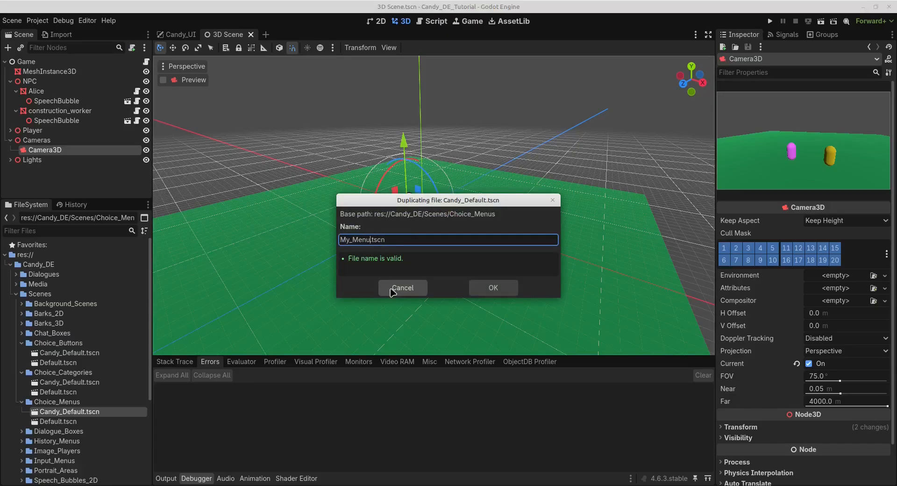
{"action": "left_click", "coordinate": [490, 287]}
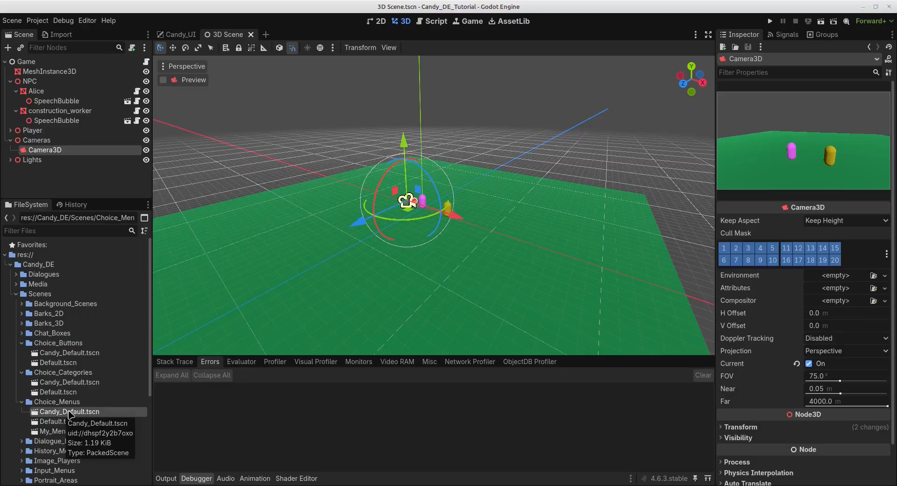
{"action": "left_click", "coordinate": [66, 431]}
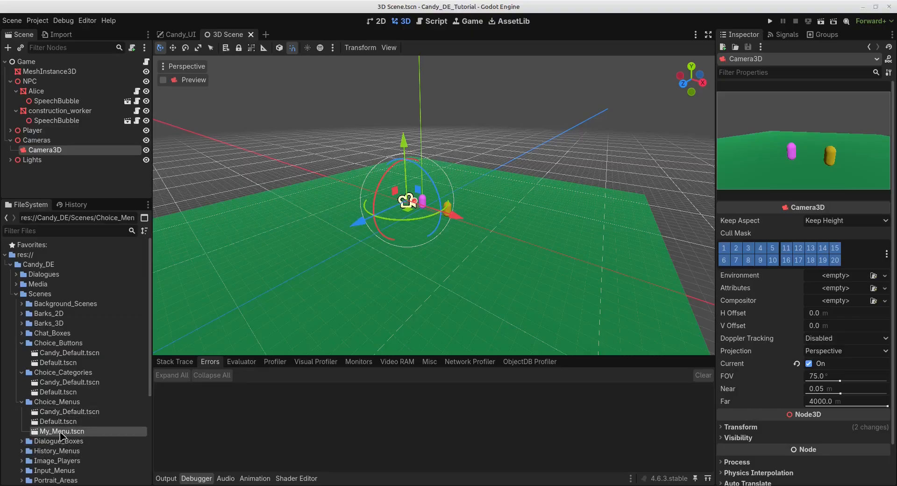
{"action": "right_click", "coordinate": [66, 431]}
{"action": "left_click", "coordinate": [105, 441]}
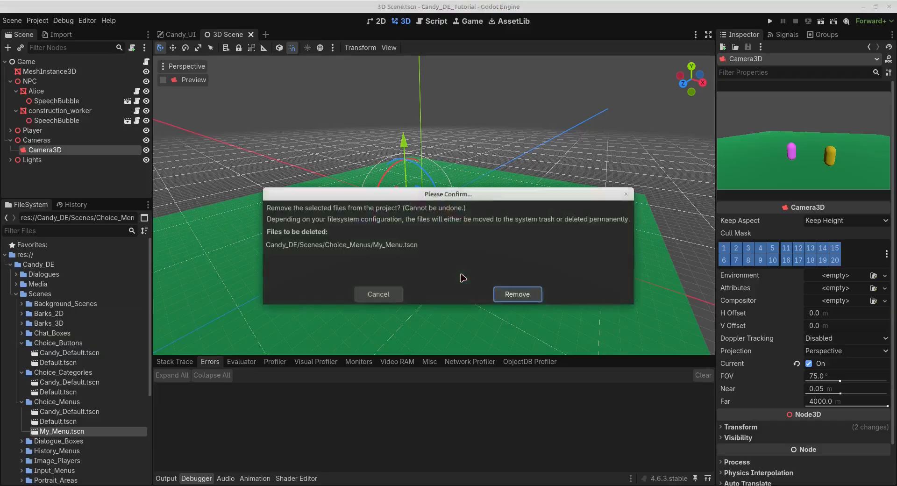
{"action": "left_click", "coordinate": [509, 294]}
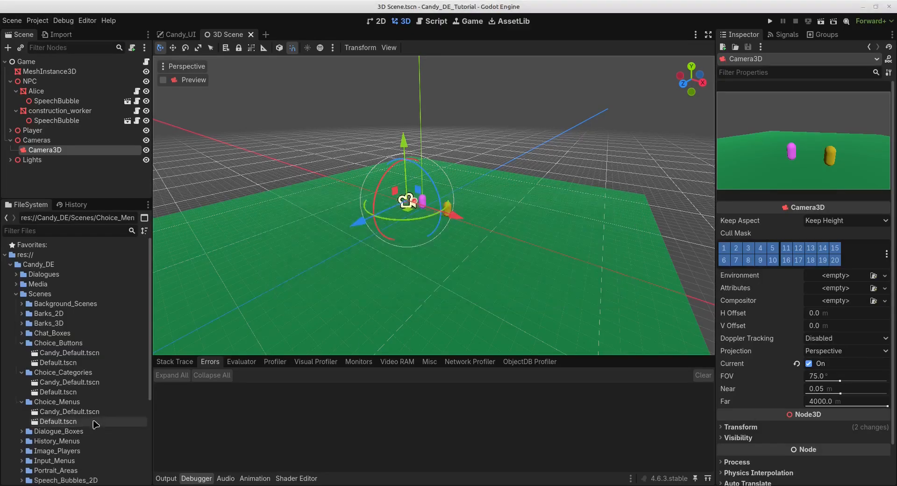
Open Choice_Menus/Default.tscn and inspect its Menu, Categories and Timers nodes
{"action": "double_click", "coordinate": [49, 423]}
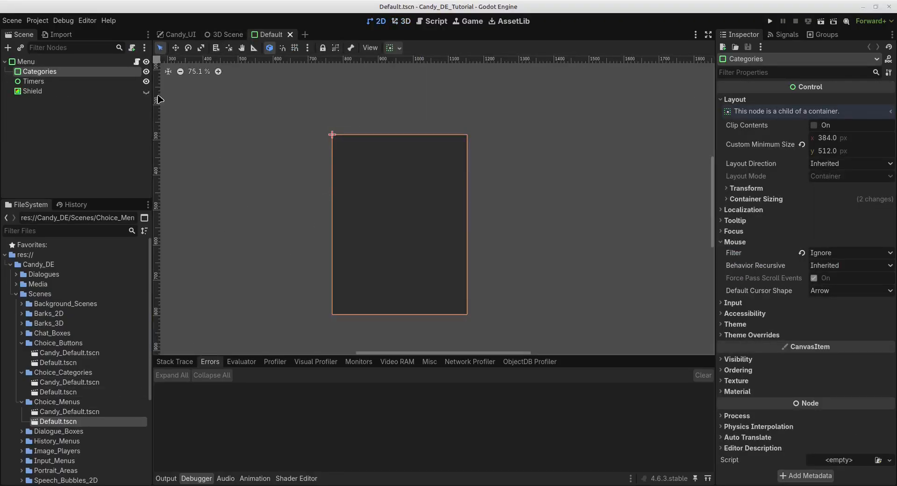
{"action": "left_click", "coordinate": [49, 63]}
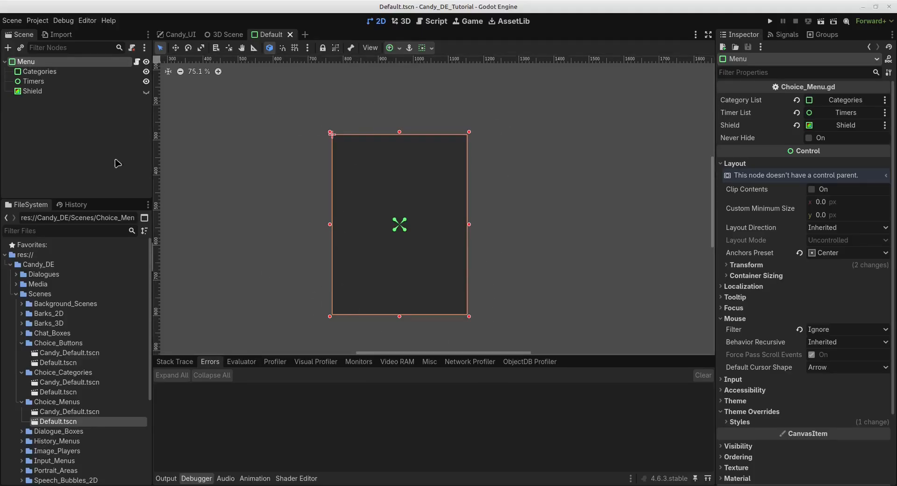
{"action": "left_click", "coordinate": [39, 73]}
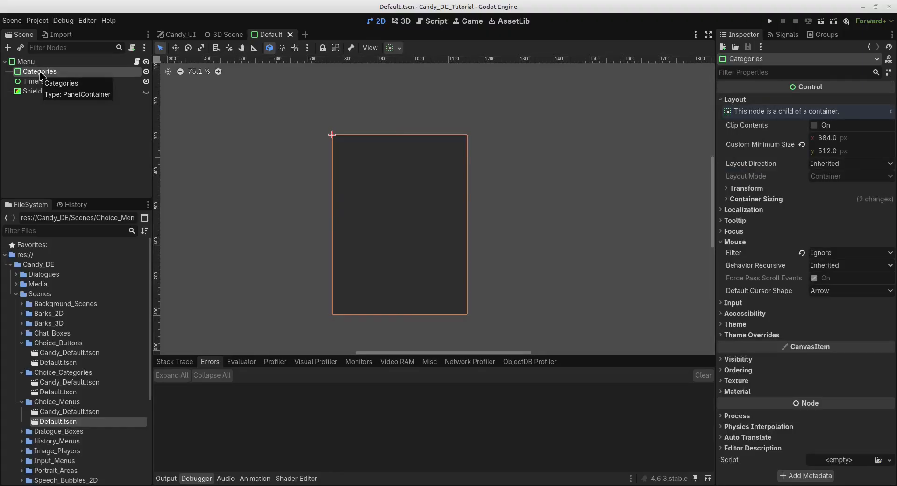
{"action": "left_click", "coordinate": [34, 82]}
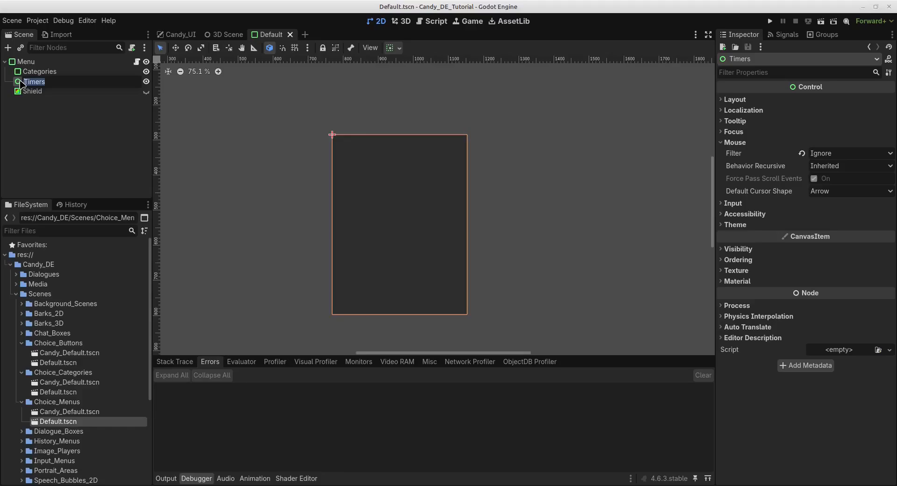
{"action": "double_click", "coordinate": [29, 83]}
Show and hide the Shield node twice, leaving it hidden, then open Choice_Categories/Default.tscn
{"action": "left_click", "coordinate": [28, 92]}
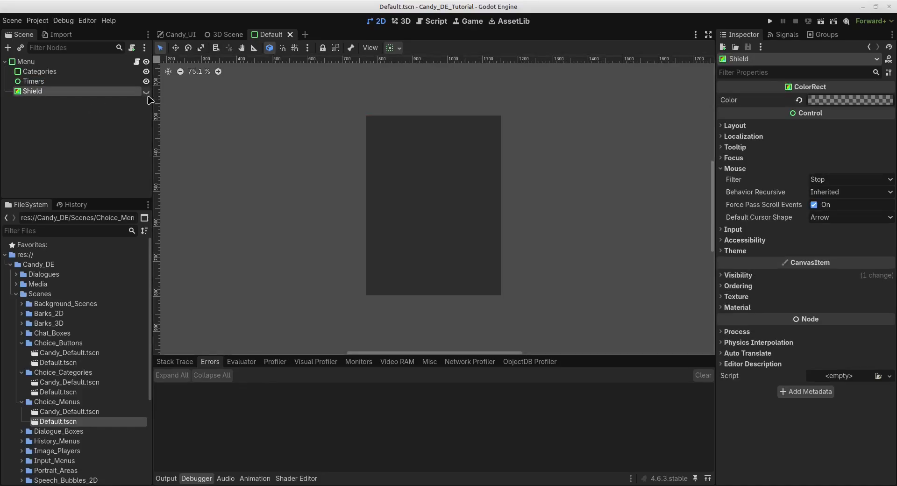
{"action": "left_click", "coordinate": [146, 93]}
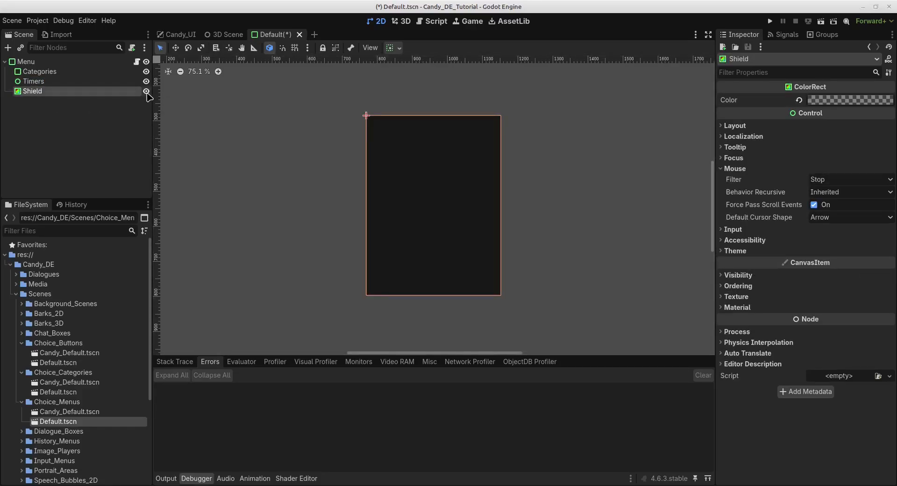
{"action": "left_click", "coordinate": [146, 93]}
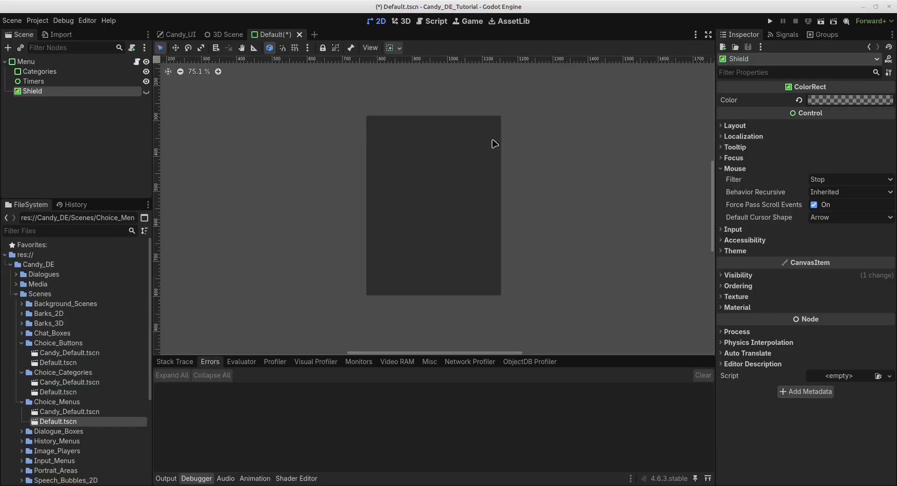
{"action": "left_click", "coordinate": [147, 92]}
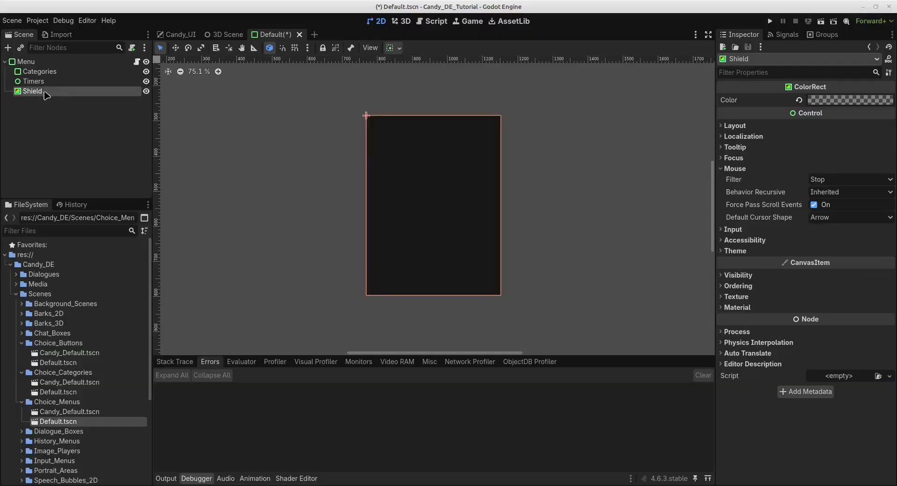
{"action": "left_click", "coordinate": [145, 92]}
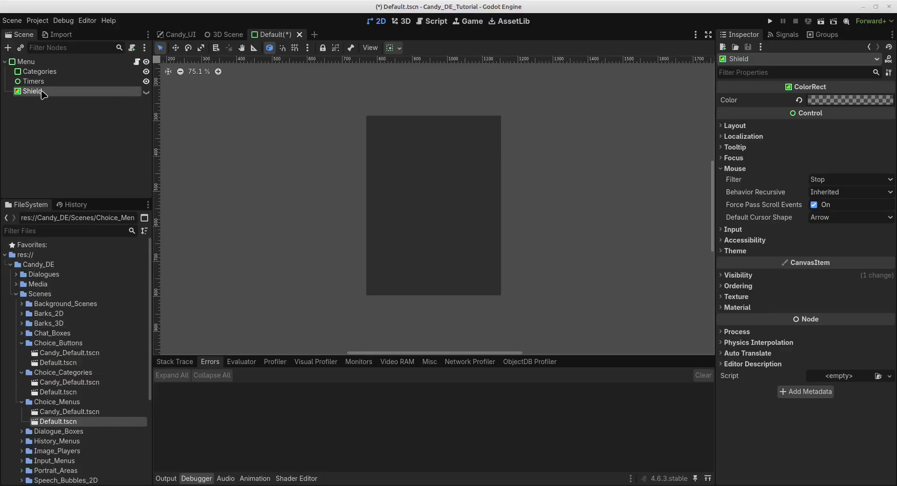
{"action": "double_click", "coordinate": [64, 395]}
Inspect the Category root, its Scroll container and inner List, then open Choice_Buttons/Default.tscn
{"action": "scroll", "coordinate": [345, 232], "scroll_direction": "down", "scroll_amount": 1}
{"action": "middle_click_drag", "start_coordinate": [314, 224], "coordinate": [221, 132]}
{"action": "middle_click_drag", "start_coordinate": [215, 171], "coordinate": [262, 211]}
{"action": "left_click", "coordinate": [14, 62]}
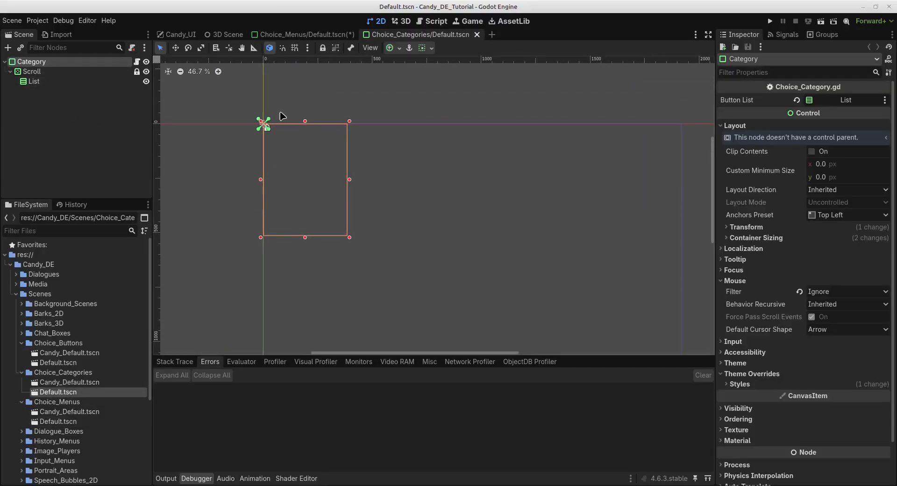
{"action": "scroll", "coordinate": [262, 119], "scroll_direction": "up", "scroll_amount": 3}
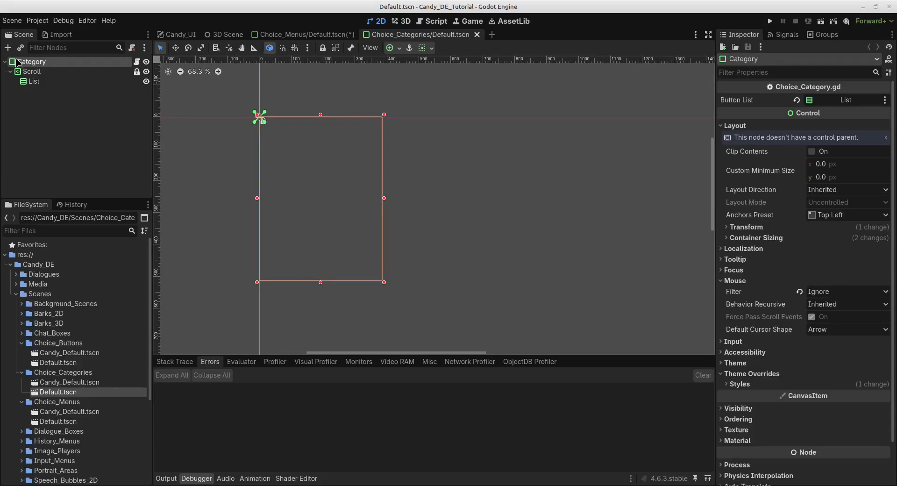
{"action": "left_click", "coordinate": [32, 72]}
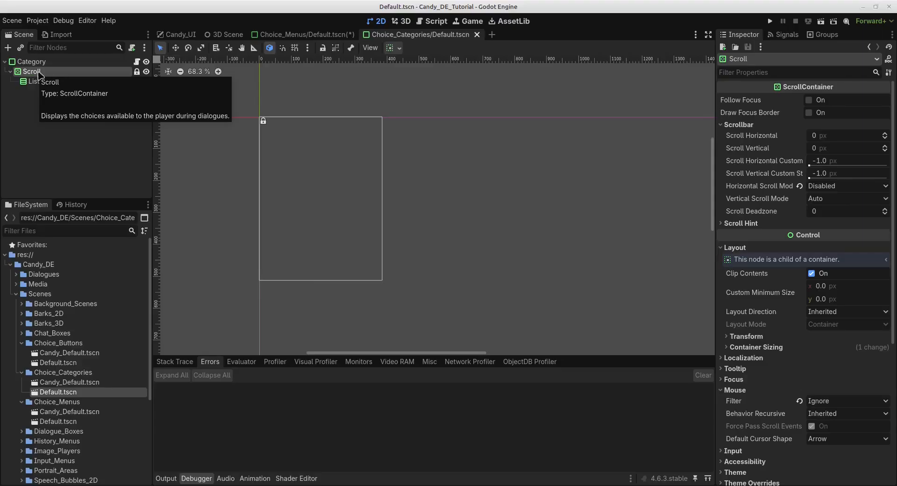
{"action": "left_click", "coordinate": [45, 82]}
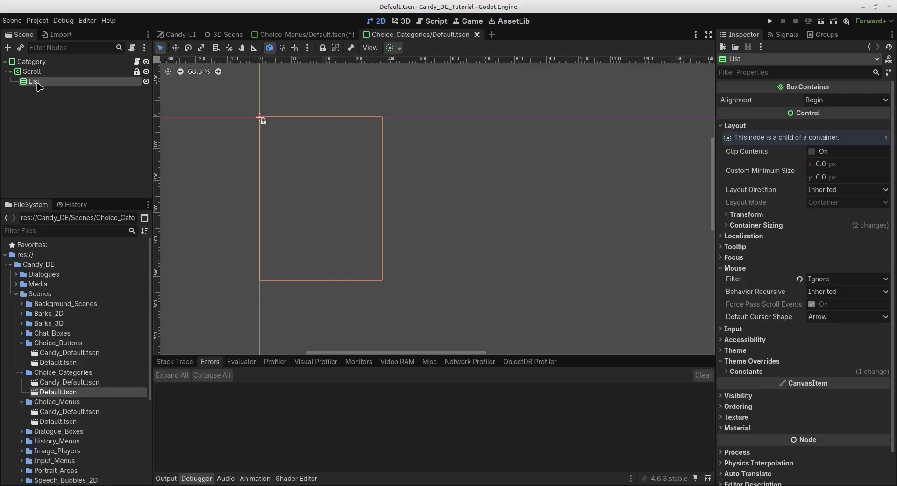
{"action": "double_click", "coordinate": [57, 364]}
Alternate between the Choice root (Choice_Button.gd) and its Button child to compare Inspector properties
{"action": "left_click", "coordinate": [21, 63]}
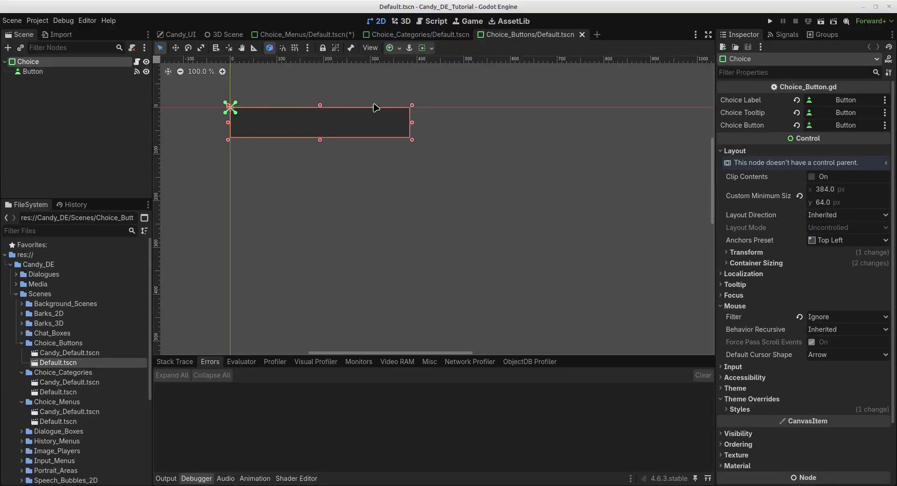
{"action": "left_click", "coordinate": [22, 73]}
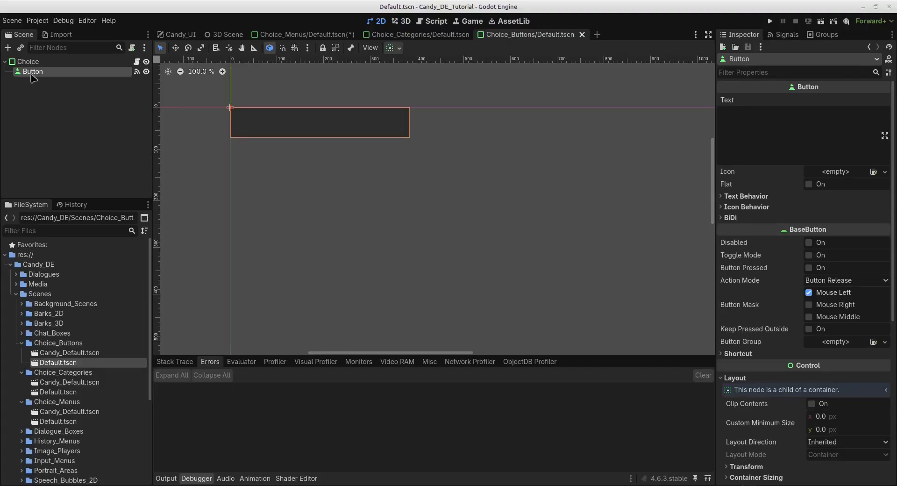
{"action": "key", "text": "Up"}
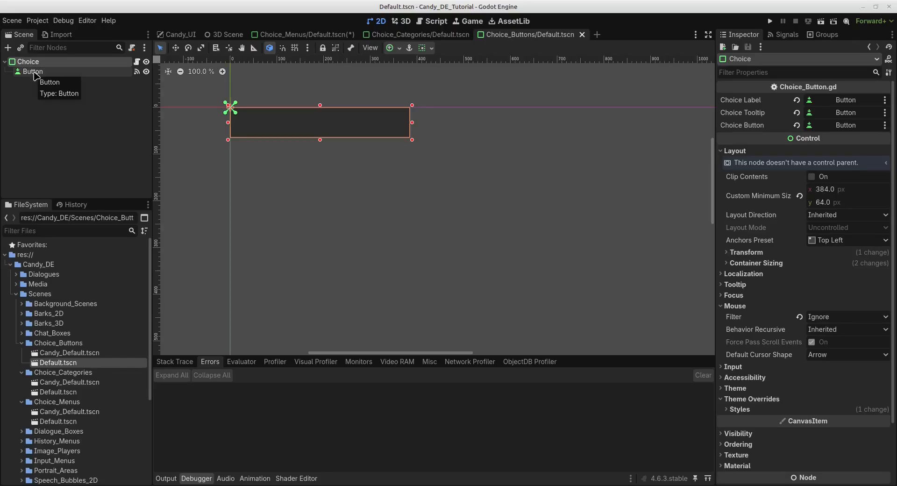
{"action": "key", "text": "Down"}
{"action": "key", "text": "Up"}
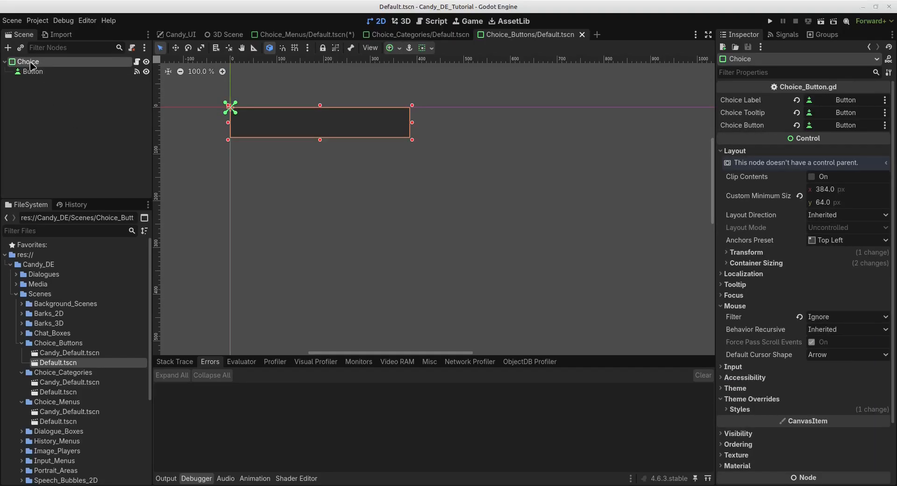
{"action": "left_click", "coordinate": [33, 73]}
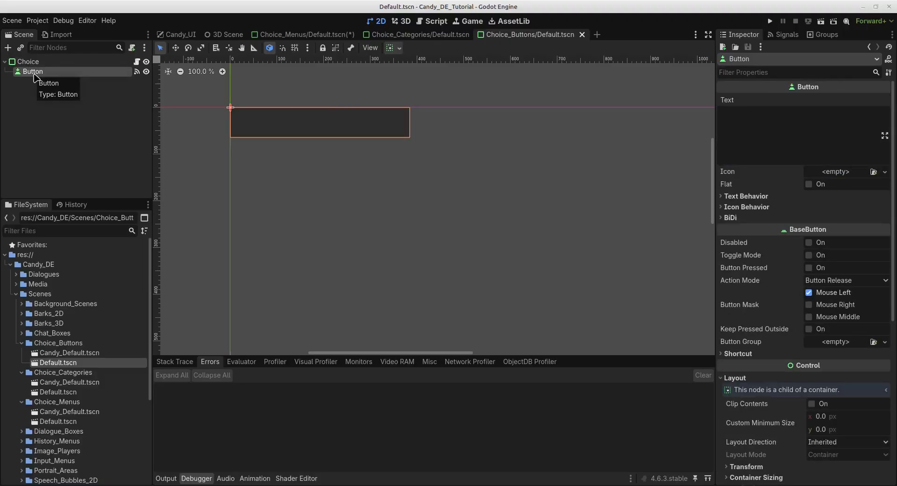
{"action": "left_click", "coordinate": [31, 65]}
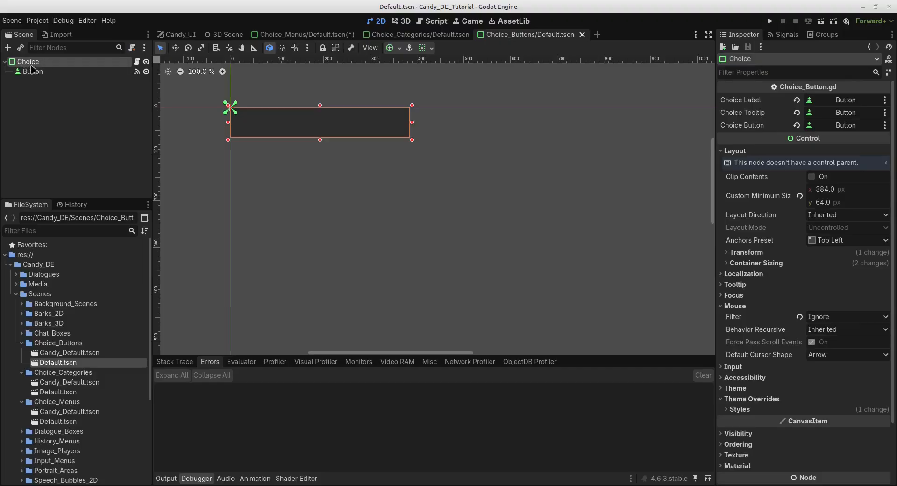
{"action": "left_click", "coordinate": [29, 73]}
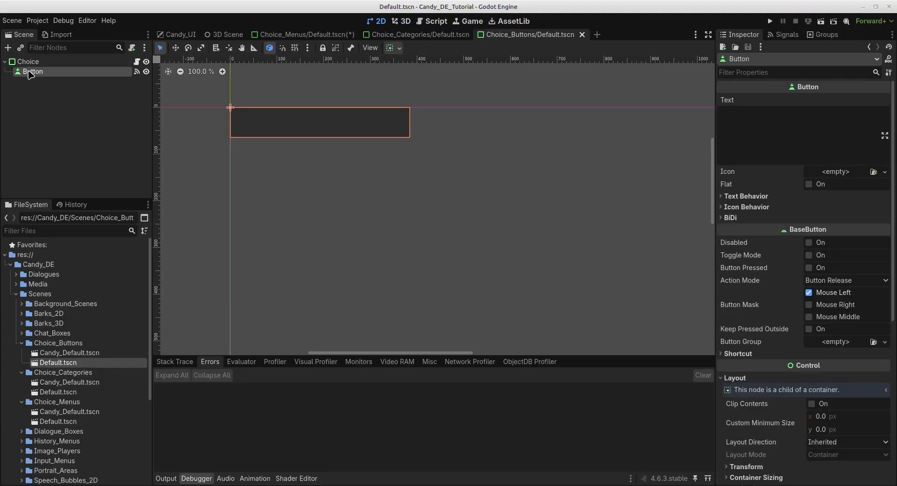
{"action": "left_click", "coordinate": [31, 66]}
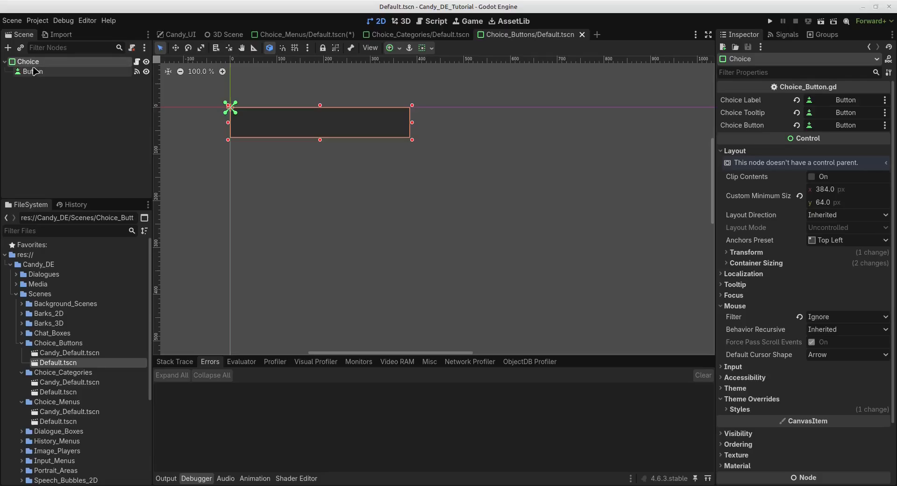
{"action": "left_click", "coordinate": [33, 72]}
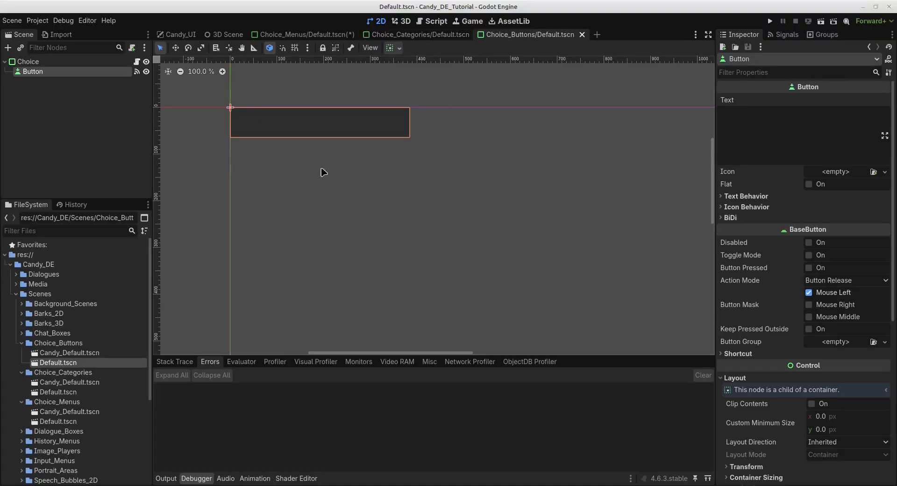
Switch back to the Choice_Menus Default.tscn tab and select its Categories node
{"action": "left_click", "coordinate": [422, 35]}
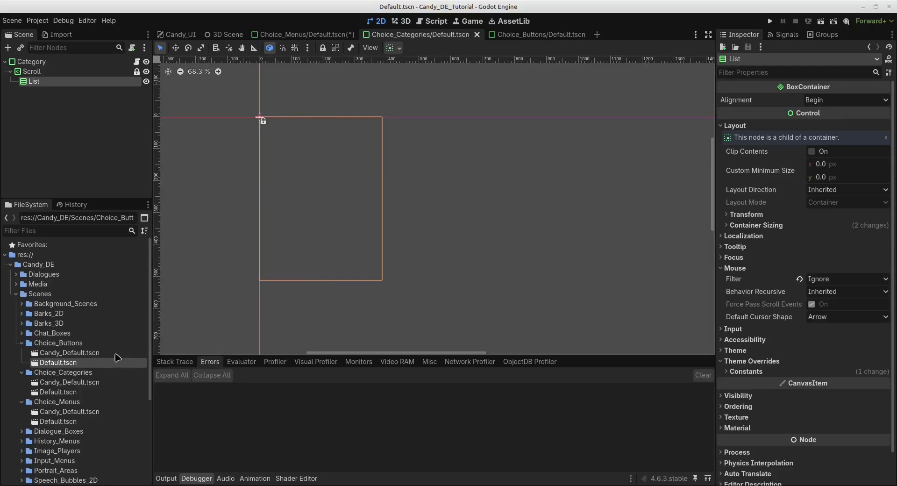
{"action": "left_click", "coordinate": [299, 34]}
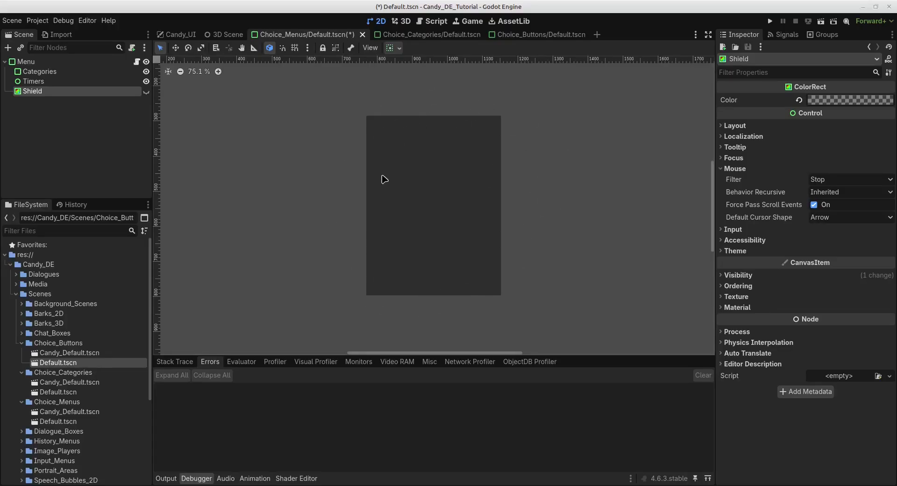
{"action": "left_click", "coordinate": [32, 72]}
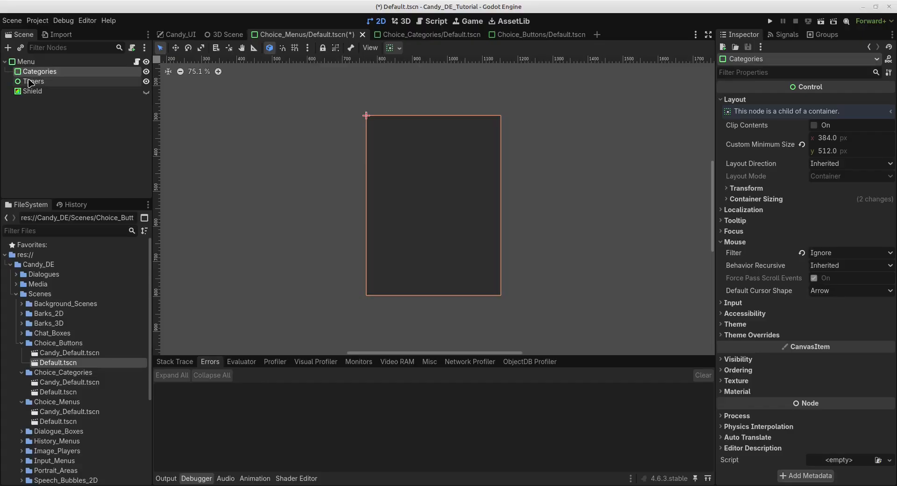
{"action": "left_click_drag", "start_coordinate": [51, 392], "coordinate": [38, 71]}
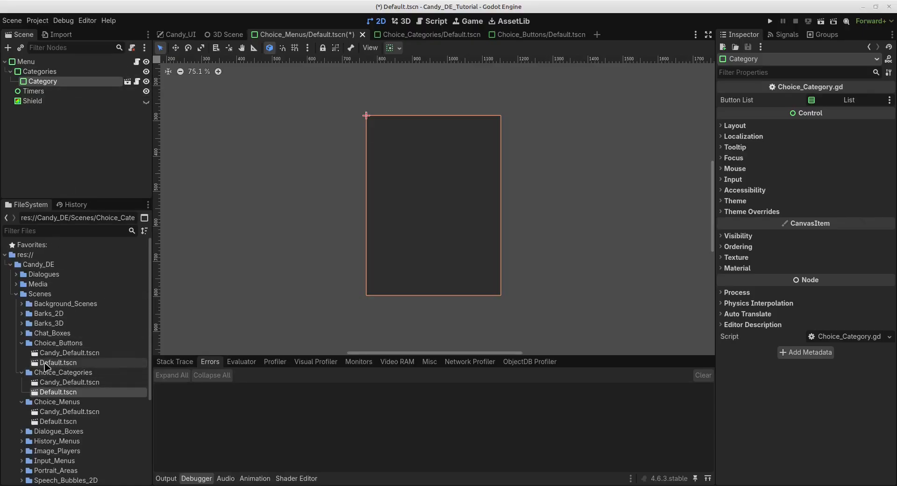
{"action": "right_click", "coordinate": [55, 83]}
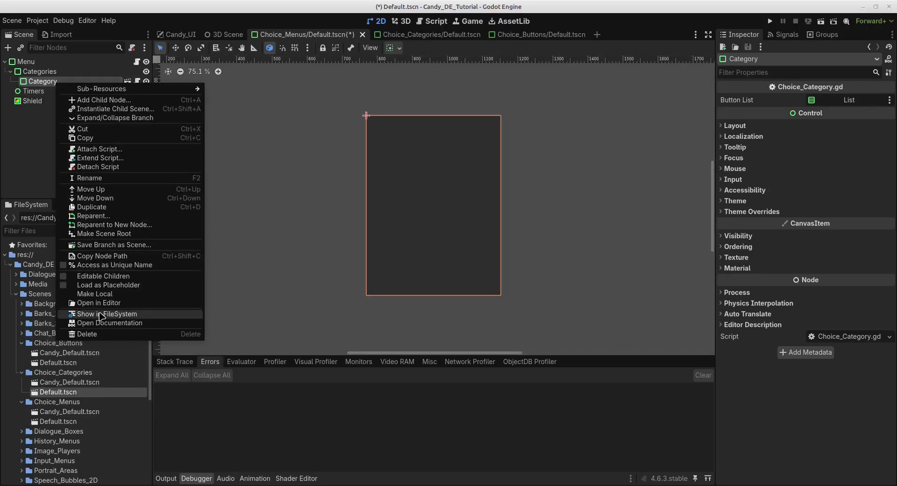
{"action": "left_click", "coordinate": [101, 276]}
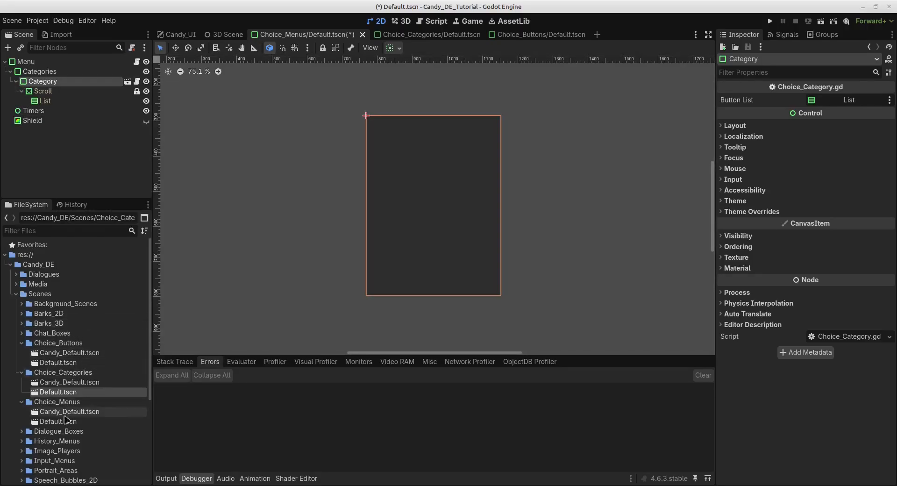
{"action": "left_click_drag", "start_coordinate": [57, 363], "coordinate": [45, 104]}
{"action": "left_click_drag", "start_coordinate": [51, 364], "coordinate": [63, 121]}
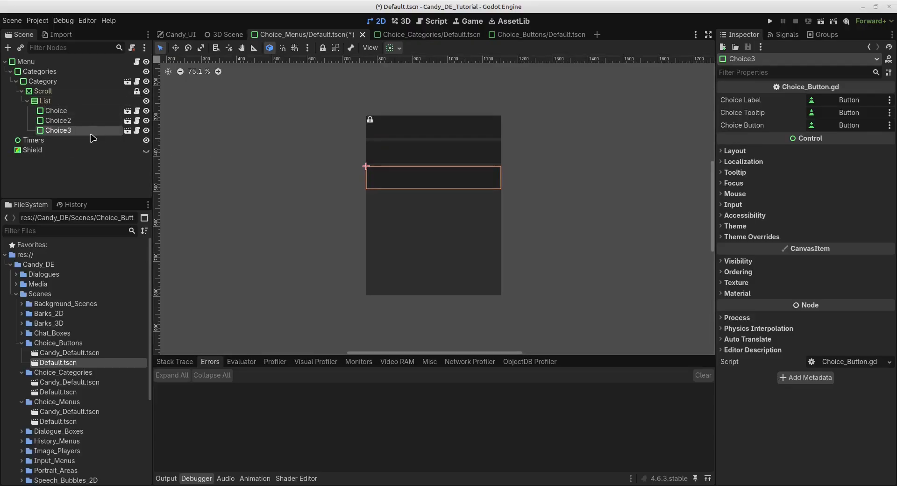
{"action": "right_click", "coordinate": [31, 81]}
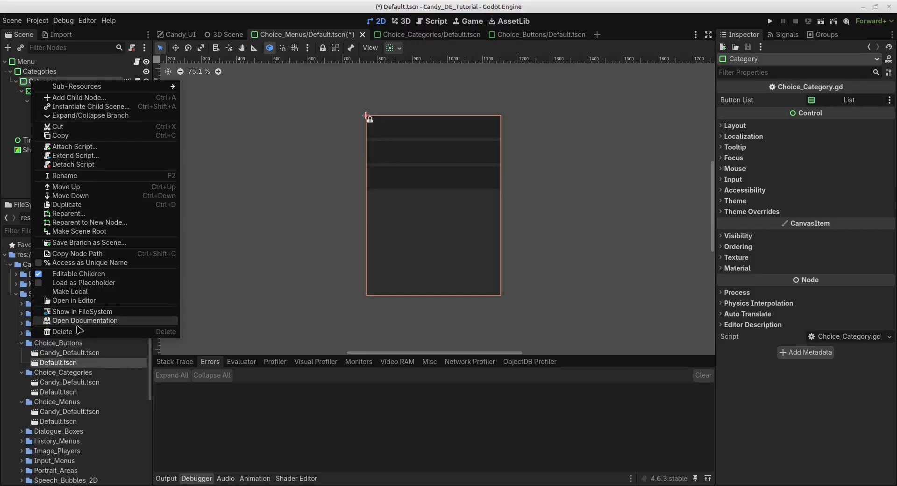
{"action": "left_click", "coordinate": [246, 218]}
{"action": "key", "text": "Delete"}
{"action": "key", "text": "Return"}
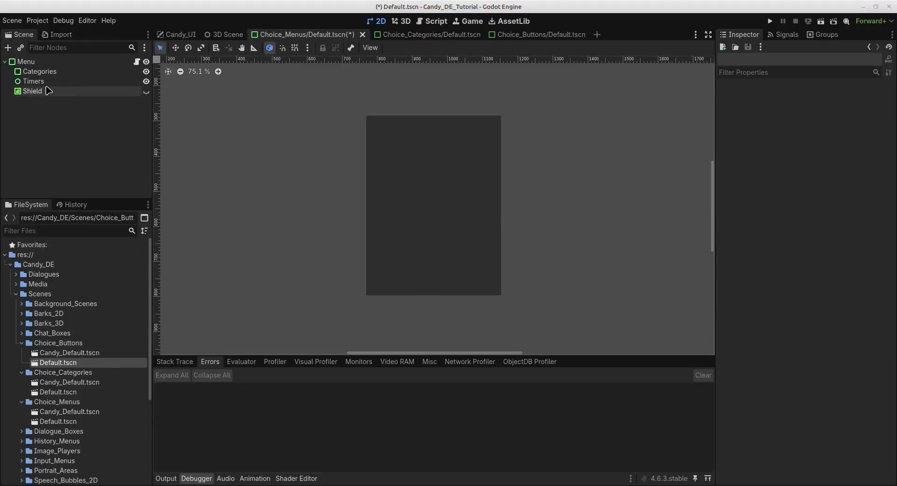
Inspect Categories and Timers, then open the Menu node's Choice_Menu.gd in VS Code
{"action": "left_click", "coordinate": [37, 72]}
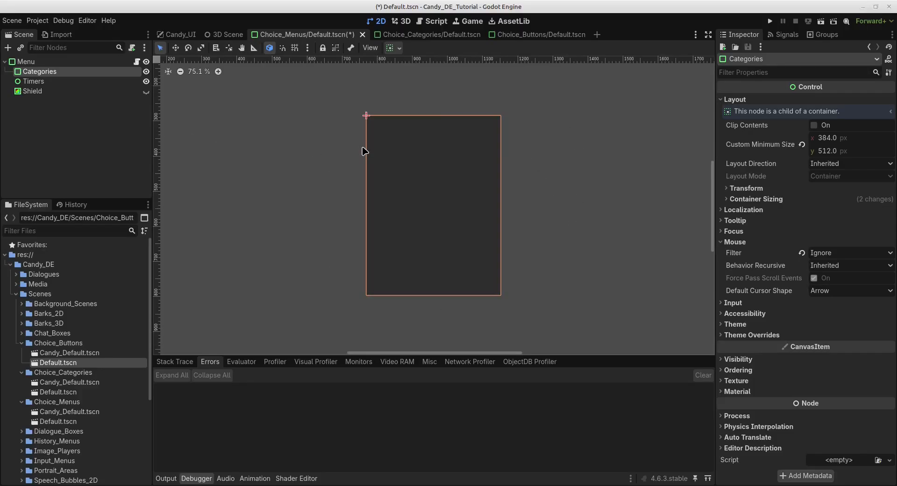
{"action": "left_click", "coordinate": [31, 81]}
{"action": "left_click", "coordinate": [37, 71]}
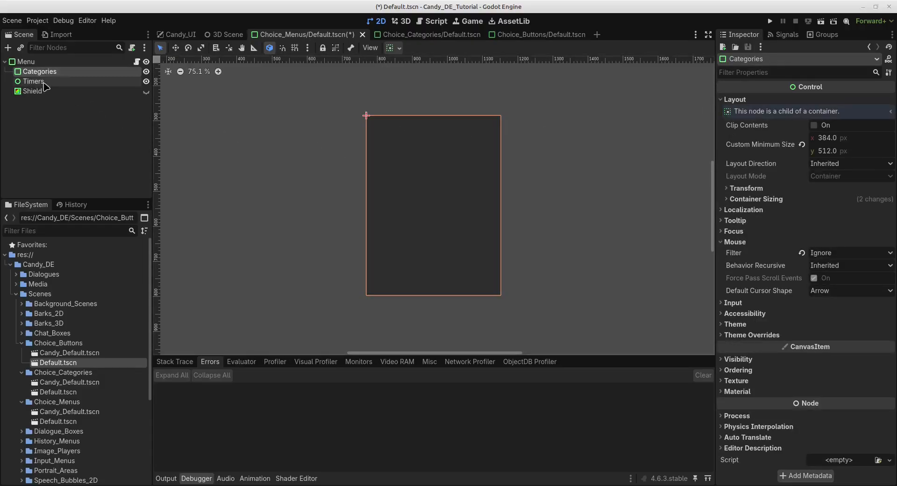
{"action": "left_click", "coordinate": [137, 62]}
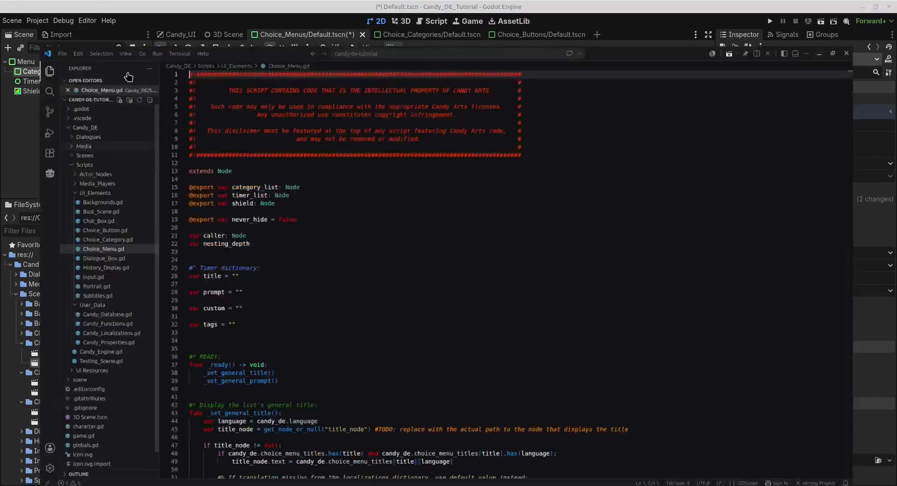
Highlight the category_list, timer_list and shield exports, then return to Godot's Menu node
{"action": "left_click_drag", "start_coordinate": [292, 192], "coordinate": [162, 157]}
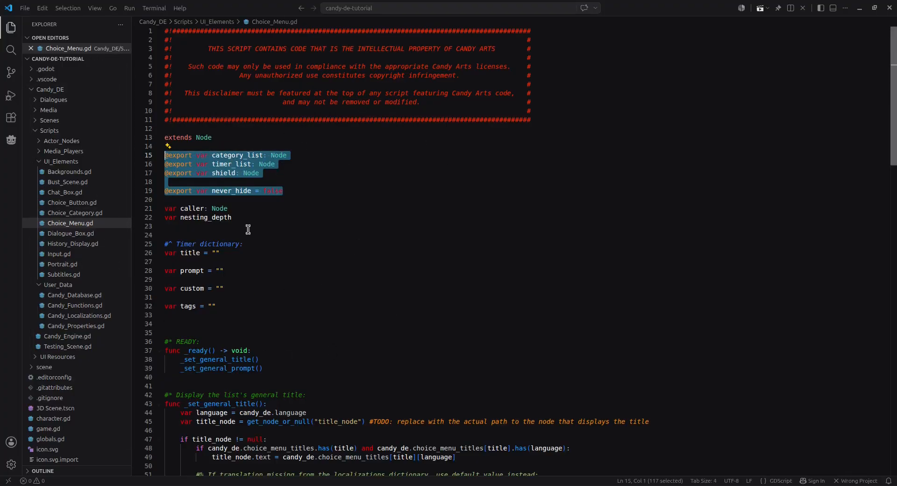
{"action": "left_click", "coordinate": [289, 184]}
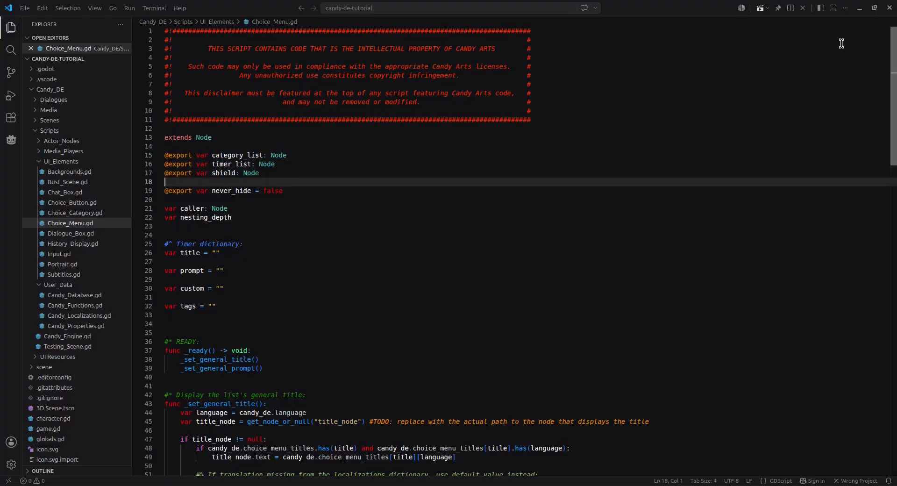
{"action": "left_click", "coordinate": [860, 8]}
{"action": "left_click", "coordinate": [26, 61]}
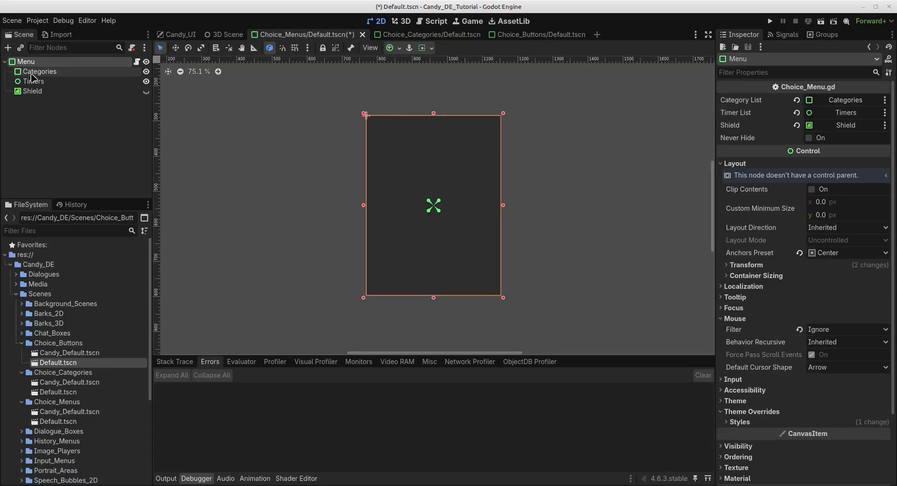
{"action": "left_click", "coordinate": [797, 100]}
{"action": "left_click_drag", "start_coordinate": [40, 71], "coordinate": [818, 101]}
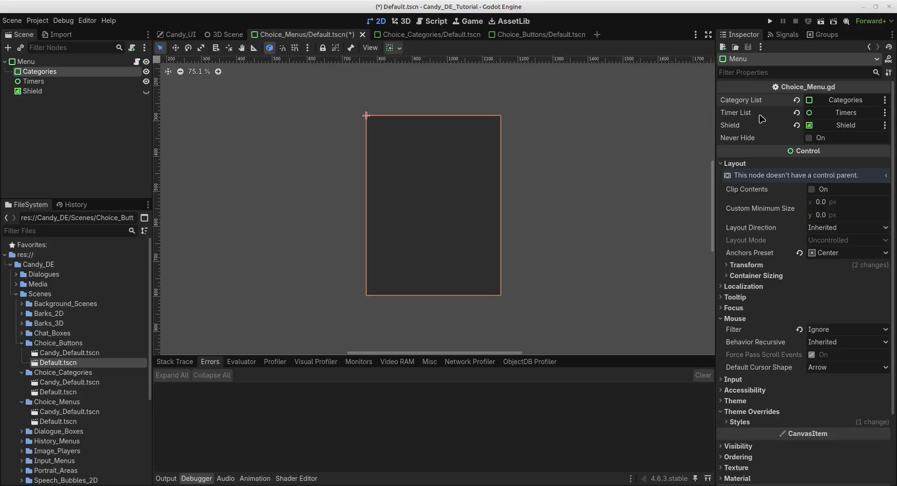
{"action": "left_click", "coordinate": [797, 112]}
{"action": "left_click_drag", "start_coordinate": [33, 83], "coordinate": [846, 114]}
{"action": "left_click", "coordinate": [24, 62]}
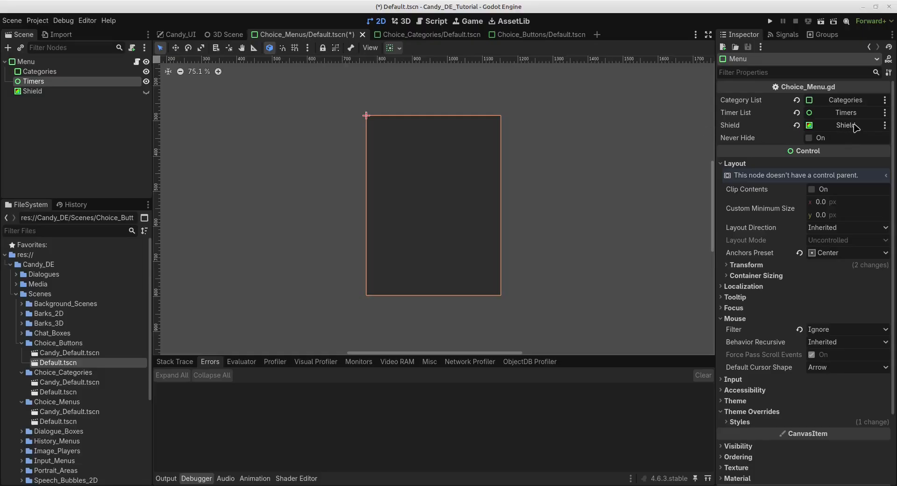
{"action": "left_click", "coordinate": [27, 92]}
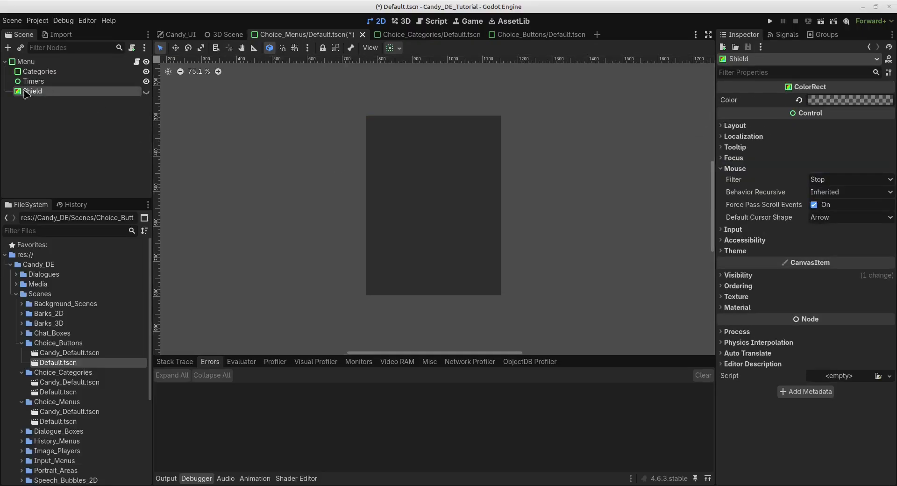
{"action": "left_click", "coordinate": [27, 61]}
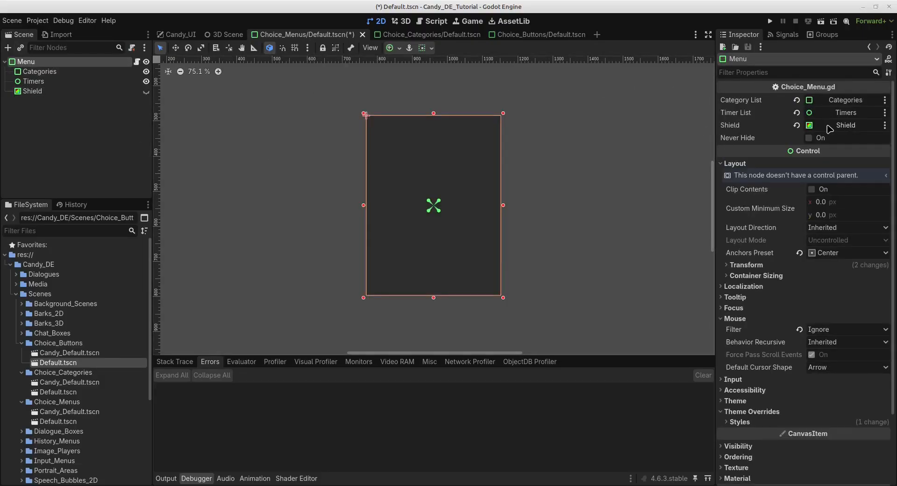
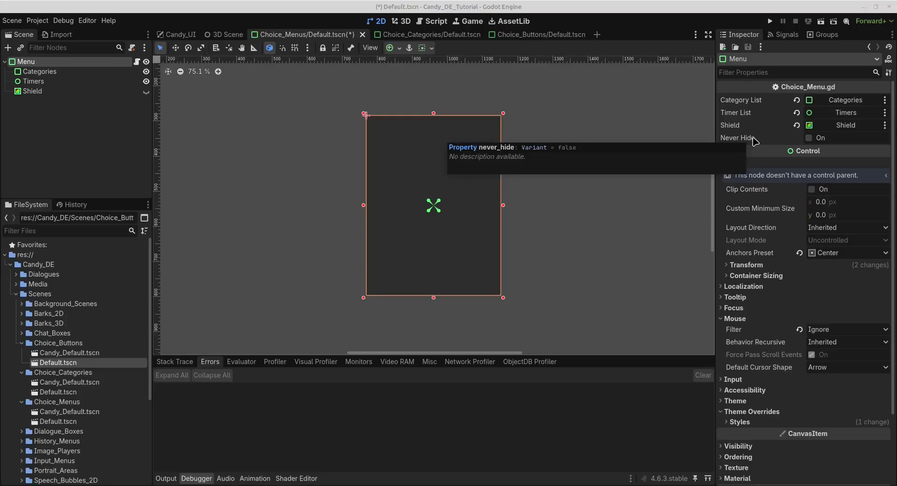
Toggle the Menu node's Never Hide option on and off, leaving it off
{"action": "left_click", "coordinate": [808, 139]}
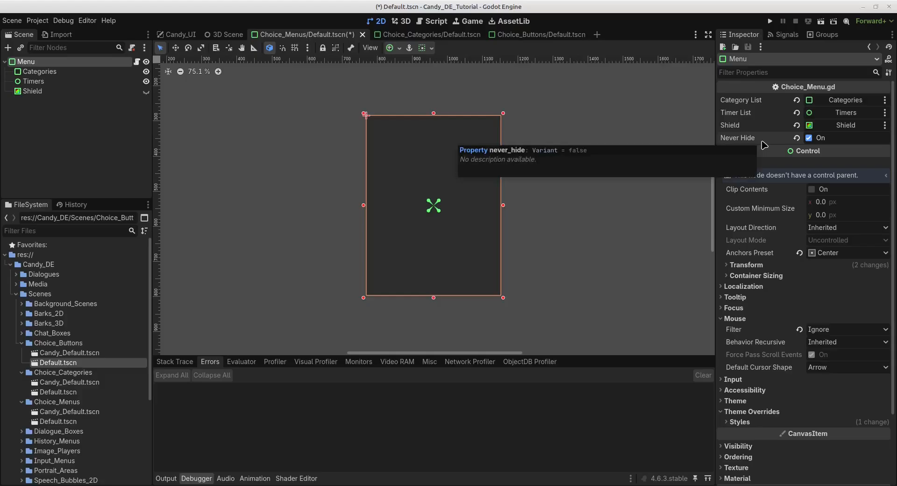
{"action": "left_click", "coordinate": [809, 138]}
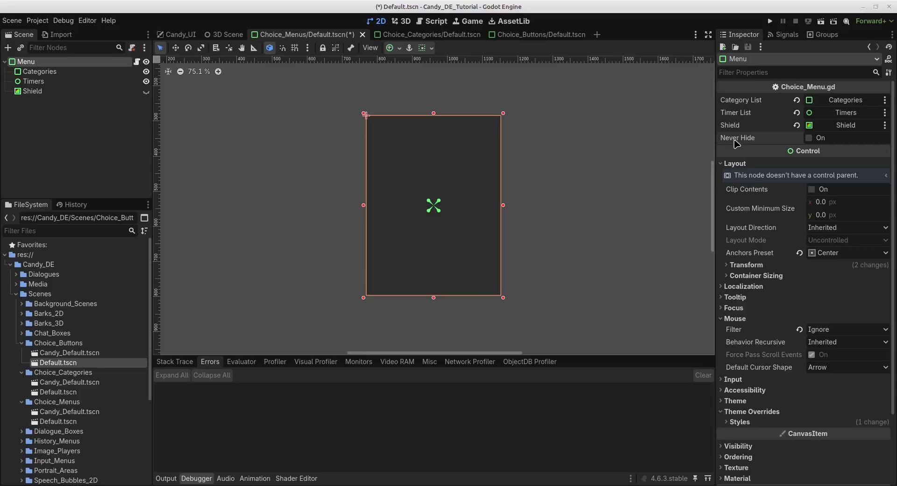
{"action": "mouse_move", "coordinate": [736, 143]}
{"action": "left_click", "coordinate": [809, 138]}
{"action": "left_click", "coordinate": [809, 138]}
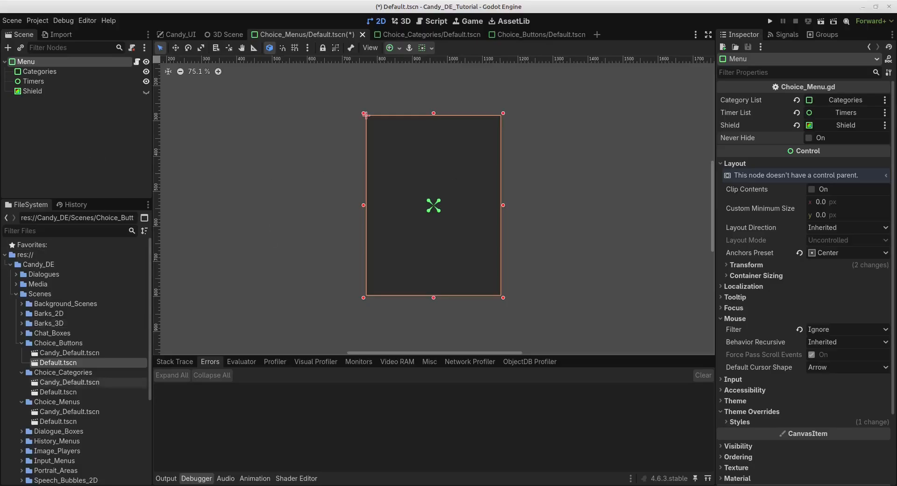
Open the Choice_Categories Default.tscn scene and review the button_list export in Choice_Category.gd
{"action": "left_click", "coordinate": [418, 37]}
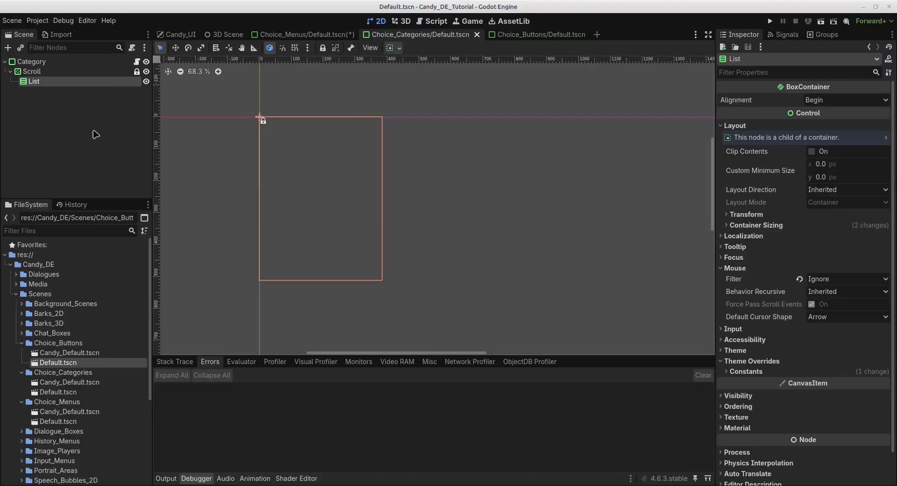
{"action": "left_click", "coordinate": [136, 61]}
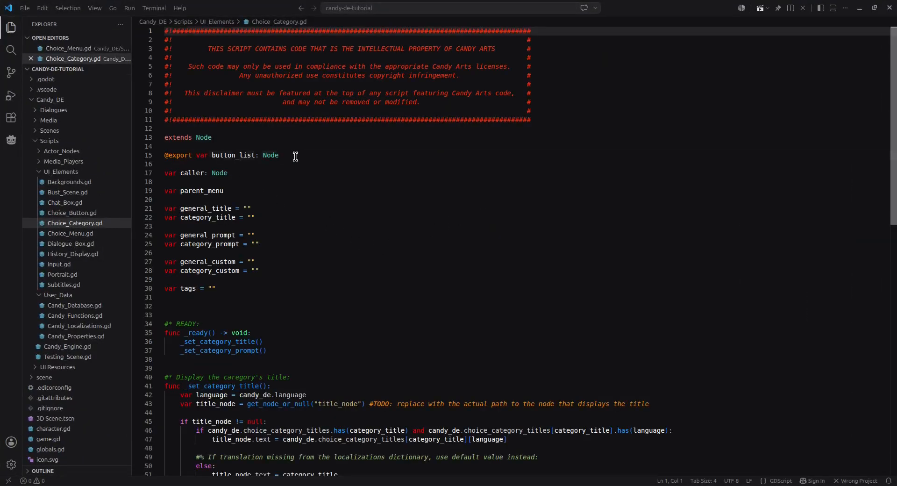
{"action": "left_click_drag", "start_coordinate": [295, 157], "coordinate": [164, 156]}
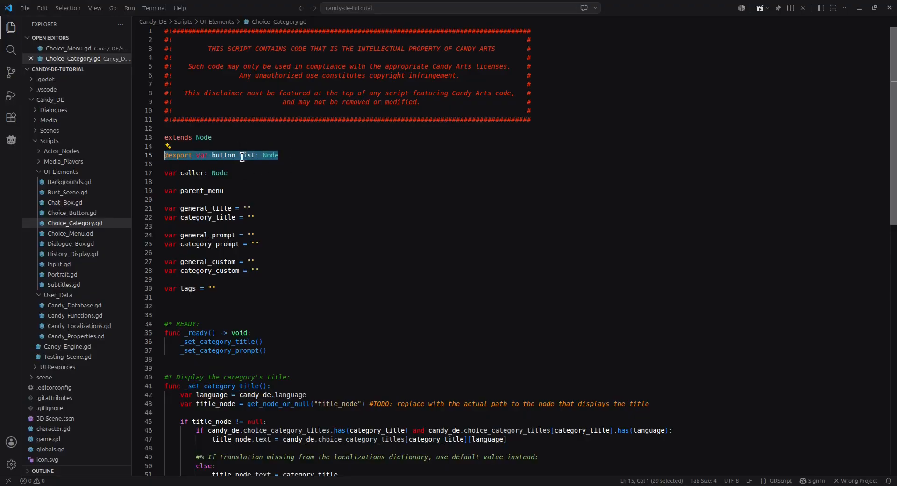
{"action": "left_click", "coordinate": [860, 8]}
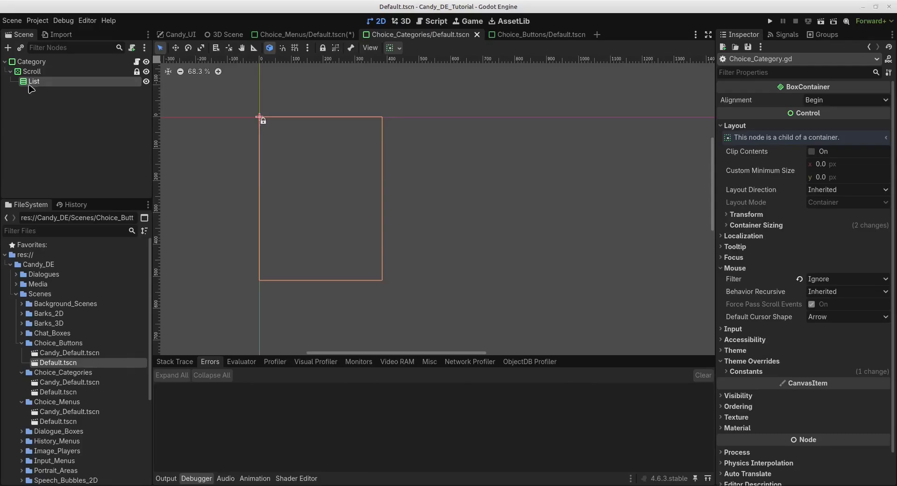
Confirm Category's Button List points to Scroll/List, then open the Choice_Buttons Default.tscn scene
{"action": "left_click", "coordinate": [29, 63]}
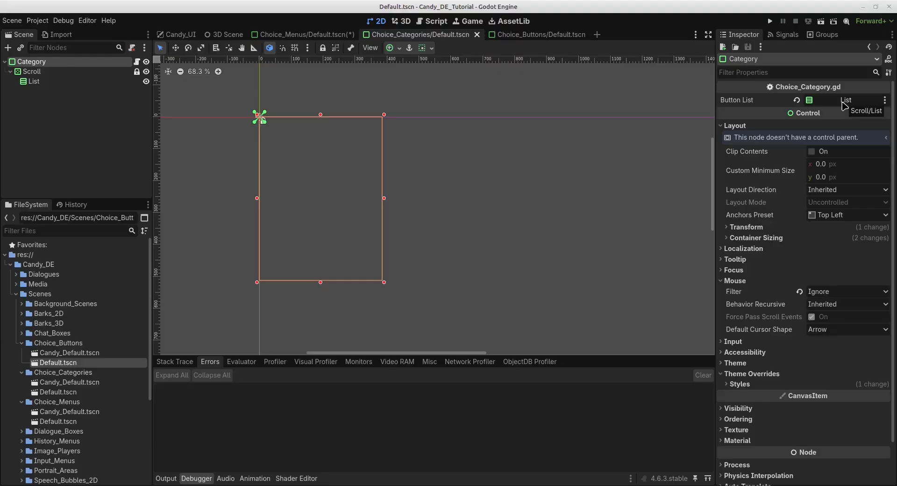
{"action": "left_click", "coordinate": [42, 82]}
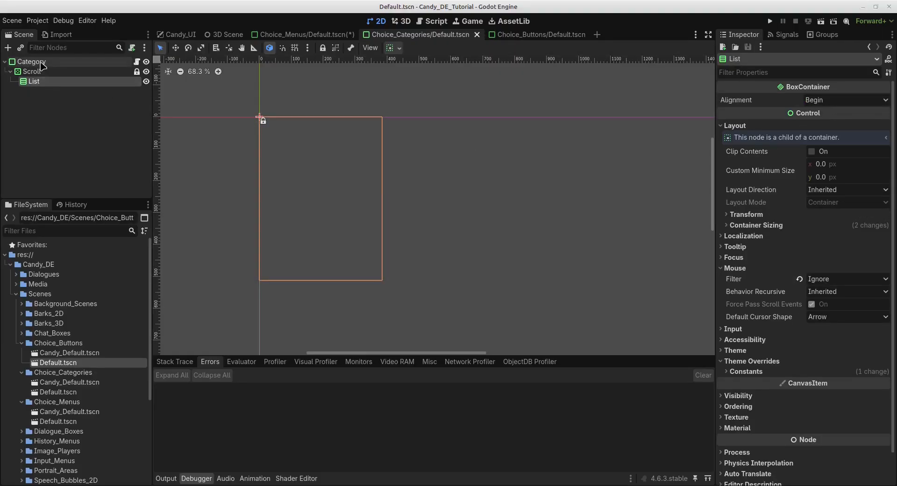
{"action": "left_click", "coordinate": [42, 66]}
{"action": "left_click", "coordinate": [518, 34]}
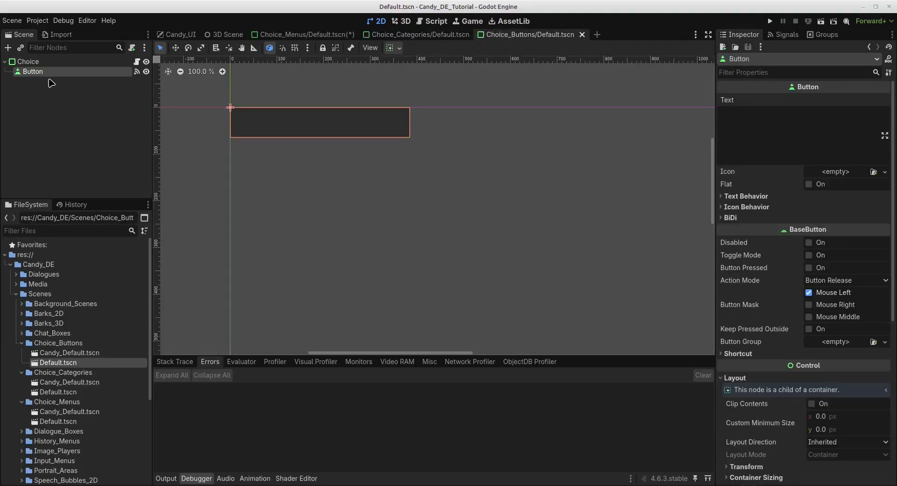
Check that Choice_Button.gd's label, tooltip and button exports all target Button, then switch to the dialogue creator
{"action": "left_click", "coordinate": [137, 62]}
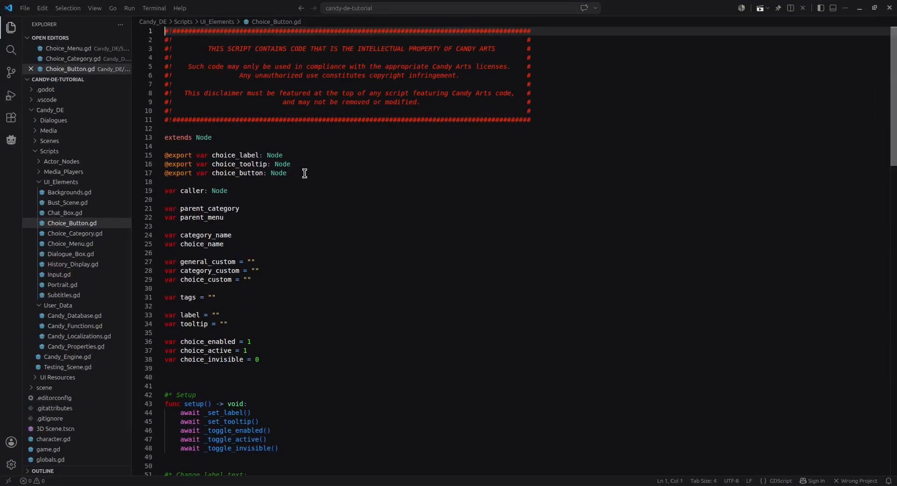
{"action": "left_click", "coordinate": [165, 156], "text": "shift"}
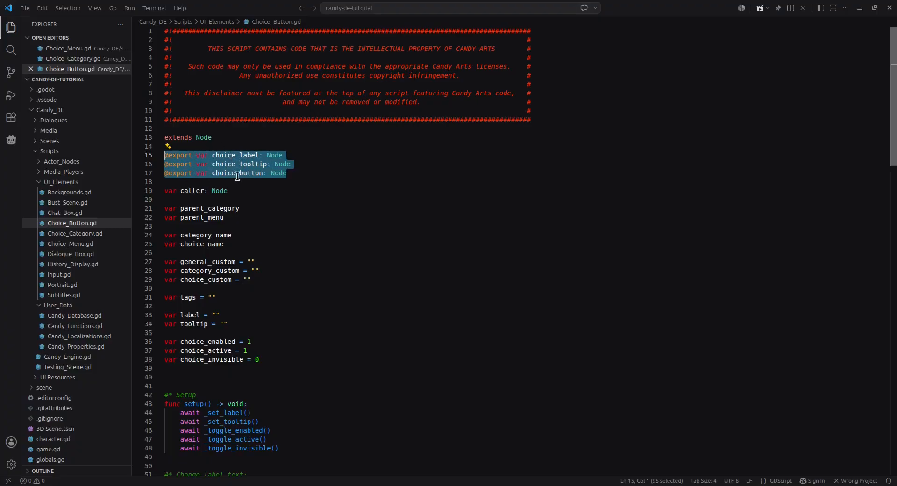
{"action": "left_click", "coordinate": [860, 8]}
{"action": "left_click", "coordinate": [47, 61]}
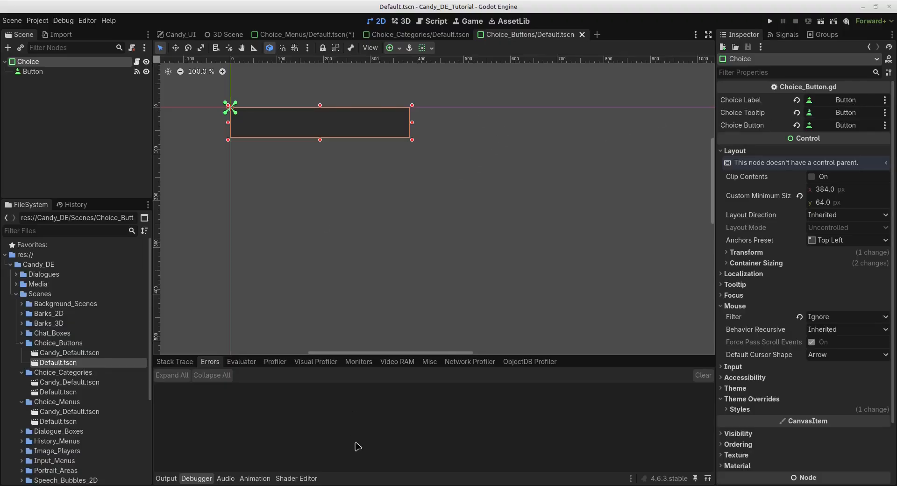
{"action": "left_click", "coordinate": [409, 449]}
Label the Sale category's Sword choice 'Buy a Sword' and return to Godot
{"action": "left_click", "coordinate": [220, 115]}
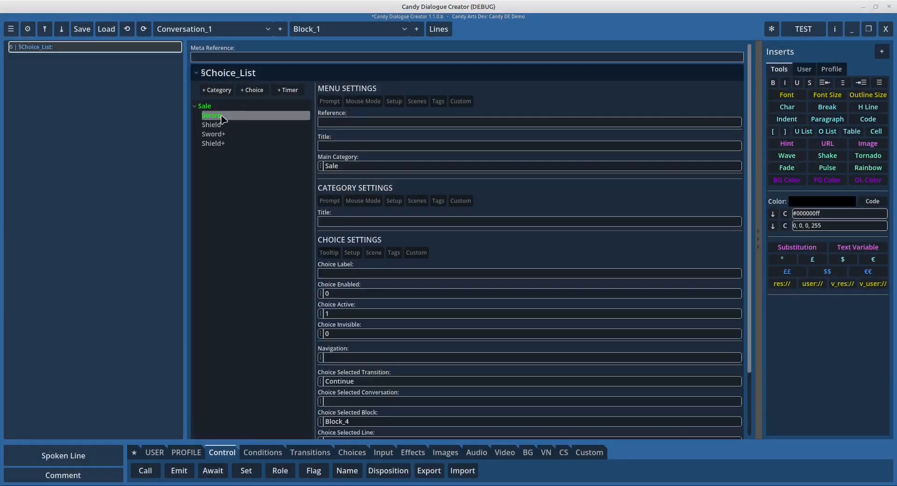
{"action": "left_click", "coordinate": [341, 272]}
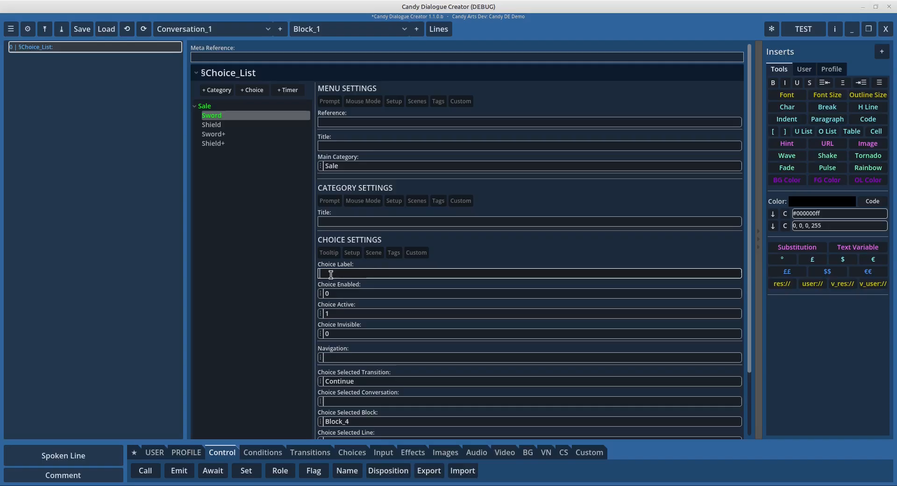
{"action": "type", "text": "Buy a Sword"}
{"action": "triple_click", "coordinate": [346, 275]}
{"action": "left_click", "coordinate": [360, 275]}
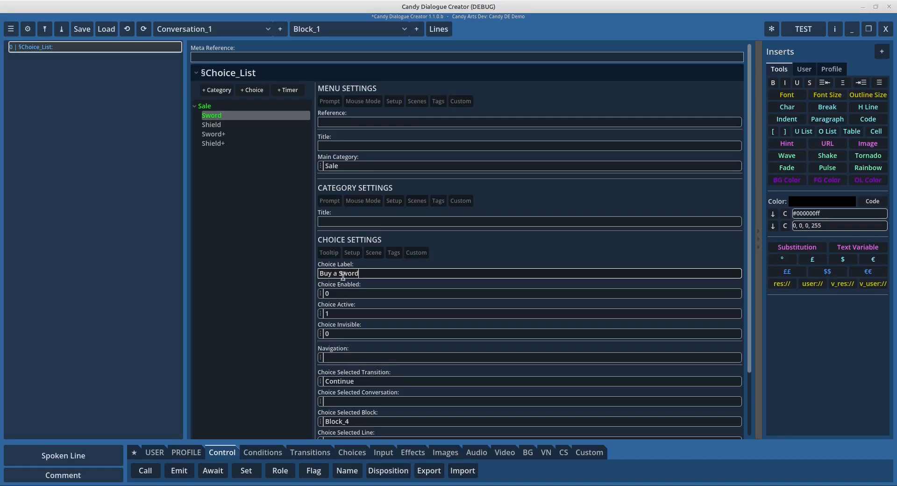
{"action": "left_click", "coordinate": [862, 7]}
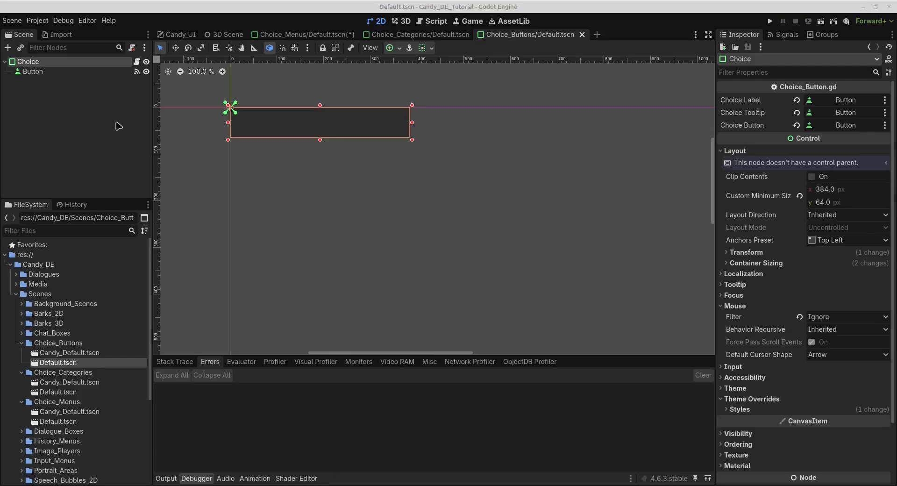
Inspect the Button and Choice nodes, including Choice's 384 × 64 minimum size, then return to the dialogue creator
{"action": "left_click", "coordinate": [44, 71]}
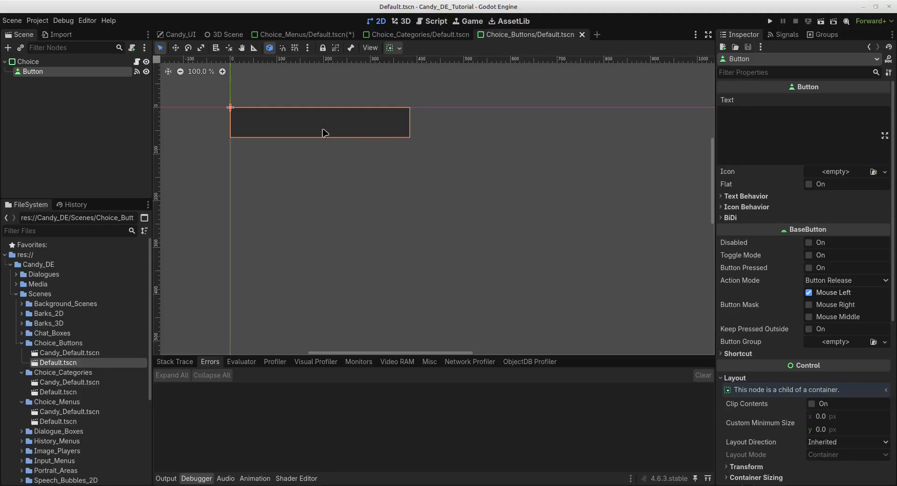
{"action": "left_click", "coordinate": [28, 61]}
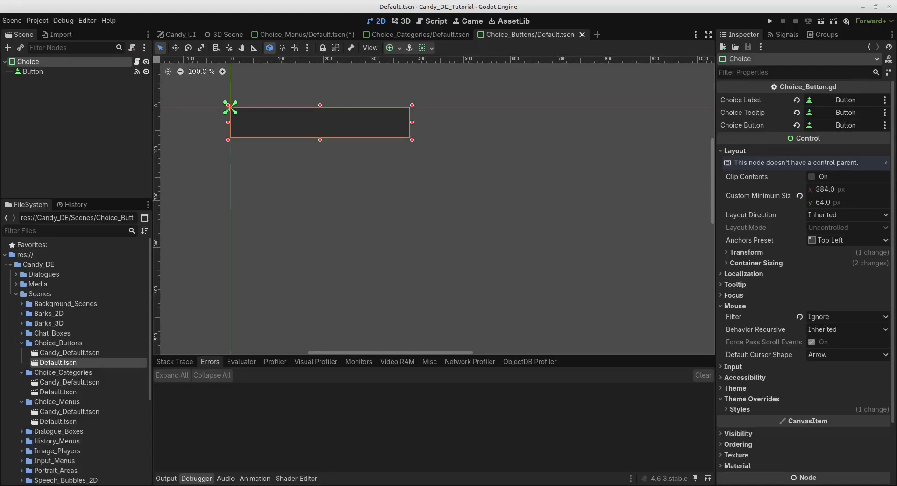
{"action": "key", "text": "alt+Tab"}
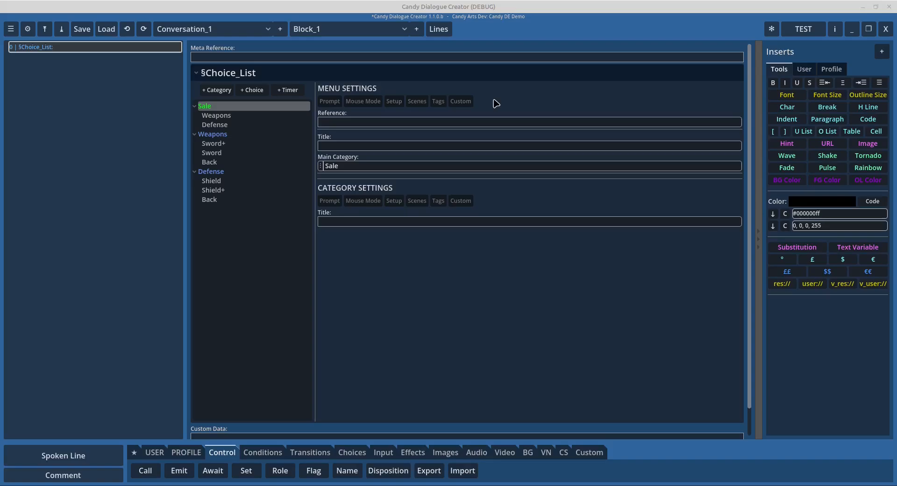
Move Sword above Sword+ under Weapons and review the Sale category's choices
{"action": "mouse_move", "coordinate": [408, 485]}
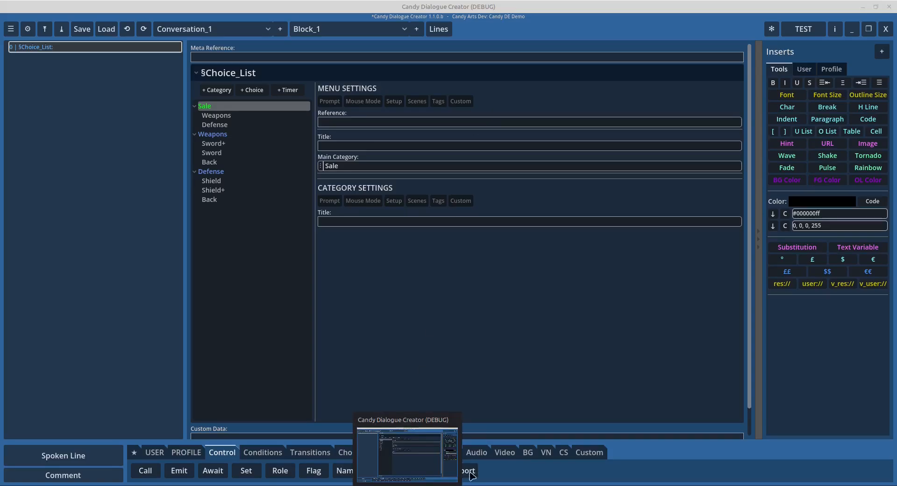
{"action": "mouse_move", "coordinate": [543, 213]}
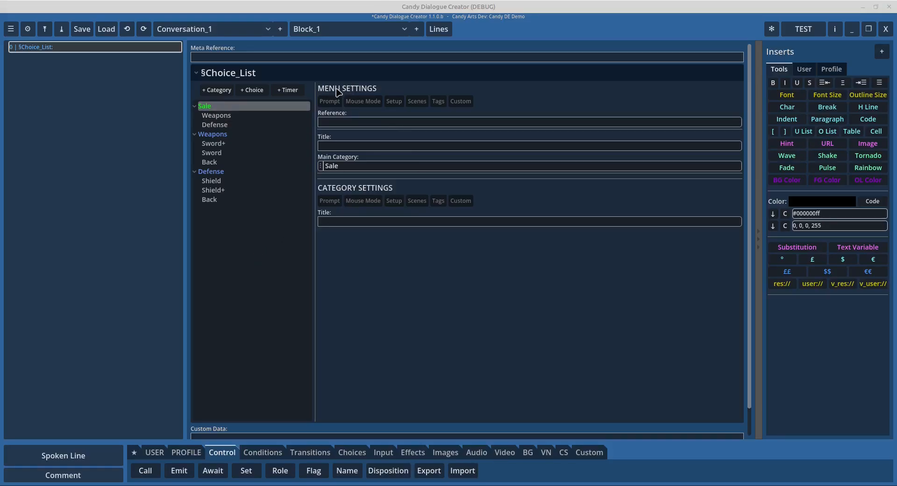
{"action": "key", "text": "ctrl+z"}
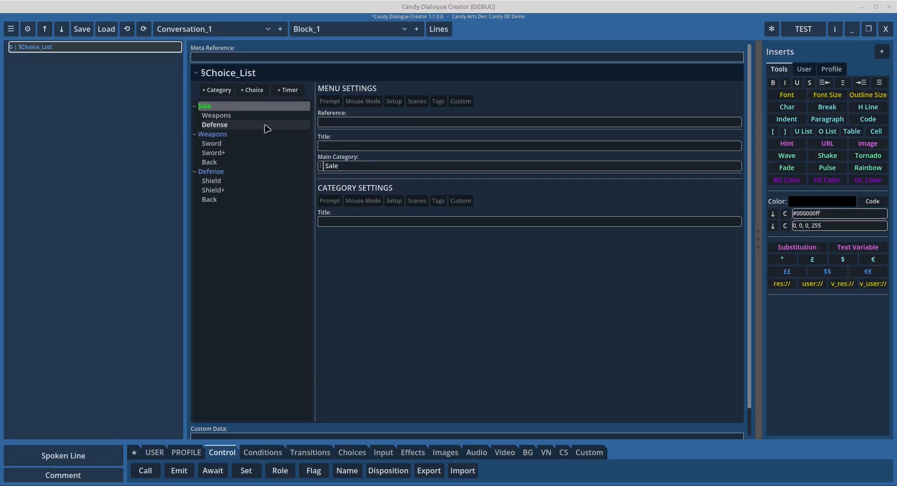
{"action": "left_click", "coordinate": [228, 120]}
{"action": "left_click", "coordinate": [208, 108]}
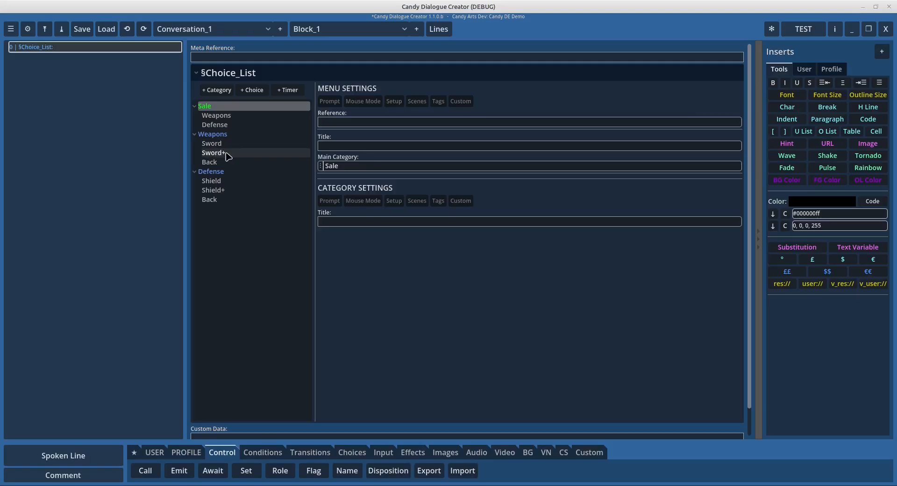
{"action": "left_click", "coordinate": [210, 127]}
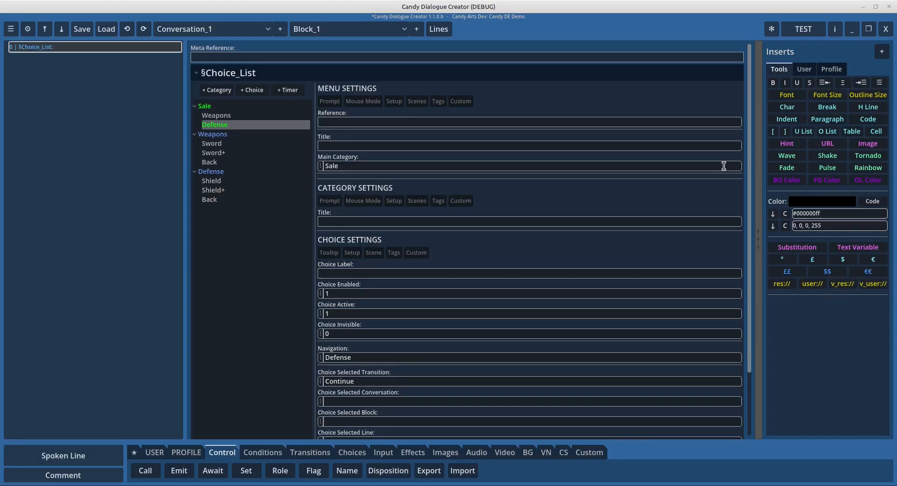
Export the dialogue to test_dialogue.txt and run the current scene in Godot
{"action": "left_click", "coordinate": [425, 471]}
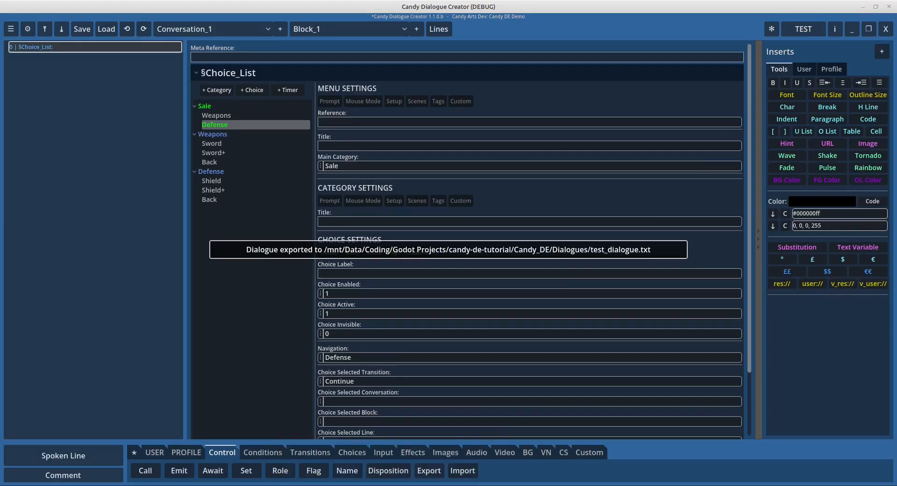
{"action": "left_click", "coordinate": [440, 445]}
{"action": "left_click", "coordinate": [821, 21]}
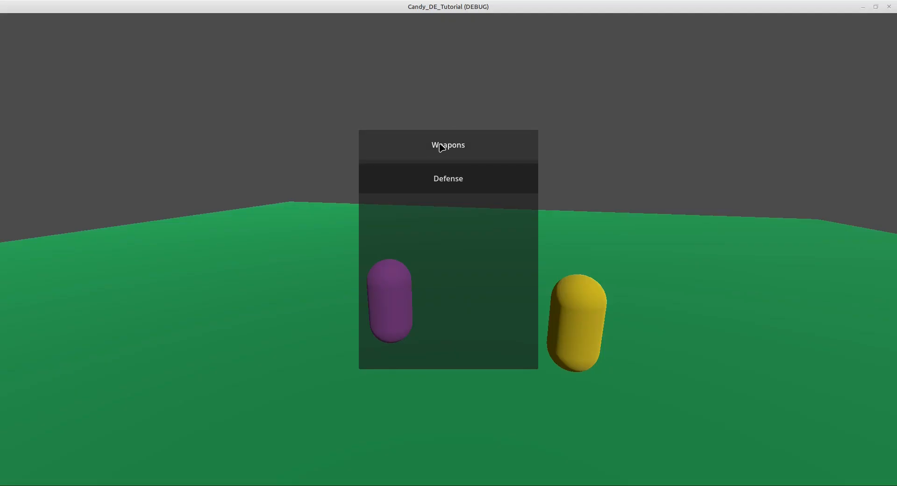
Open the Weapons and Defense submenus in the running game, going back from each, then close it
{"action": "left_click", "coordinate": [484, 149]}
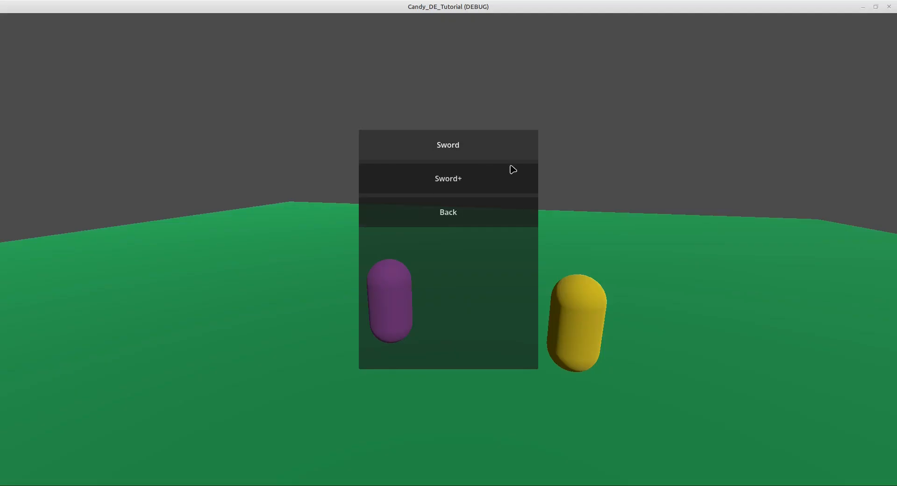
{"action": "left_click", "coordinate": [451, 219]}
{"action": "left_click", "coordinate": [439, 184]}
{"action": "left_click", "coordinate": [447, 222]}
{"action": "left_click", "coordinate": [890, 7]}
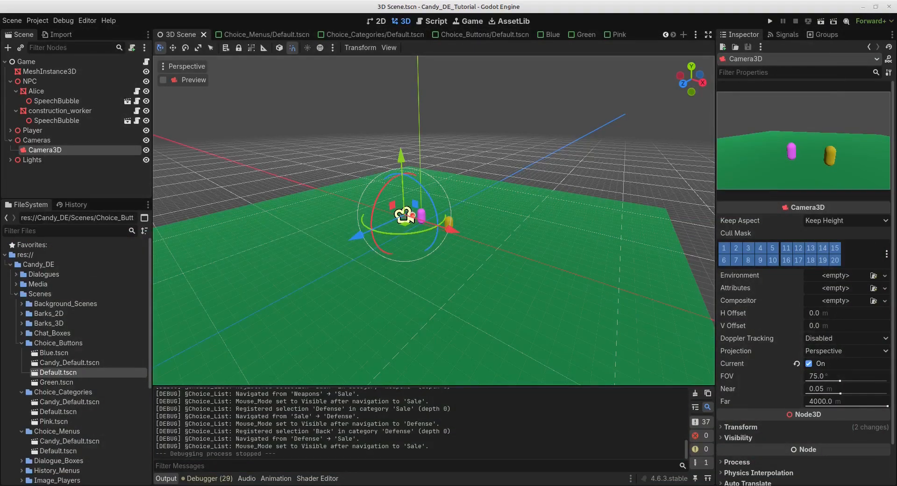
Bring the Candy Dialogue Creator window to the front with Alt+Tab
{"action": "key", "text": "alt+Tab"}
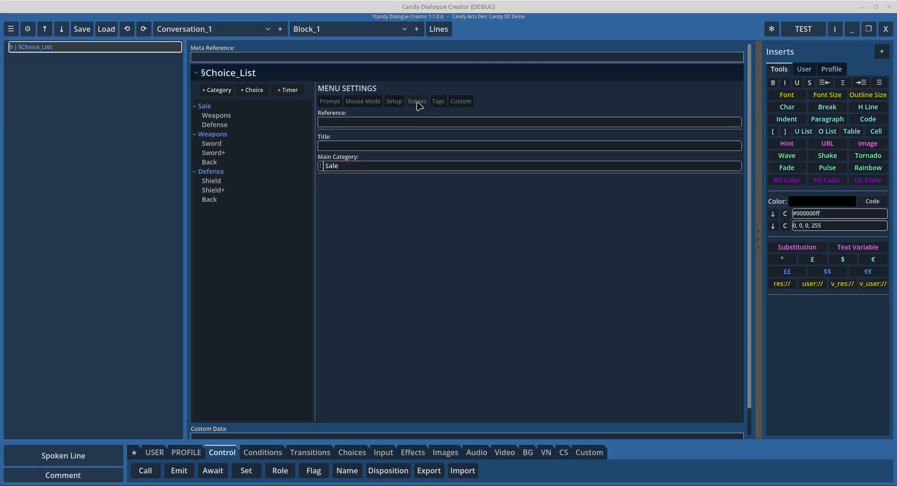
Show the menu's Scenes settings and browse the menu and default category scene lists
{"action": "left_click", "coordinate": [419, 102]}
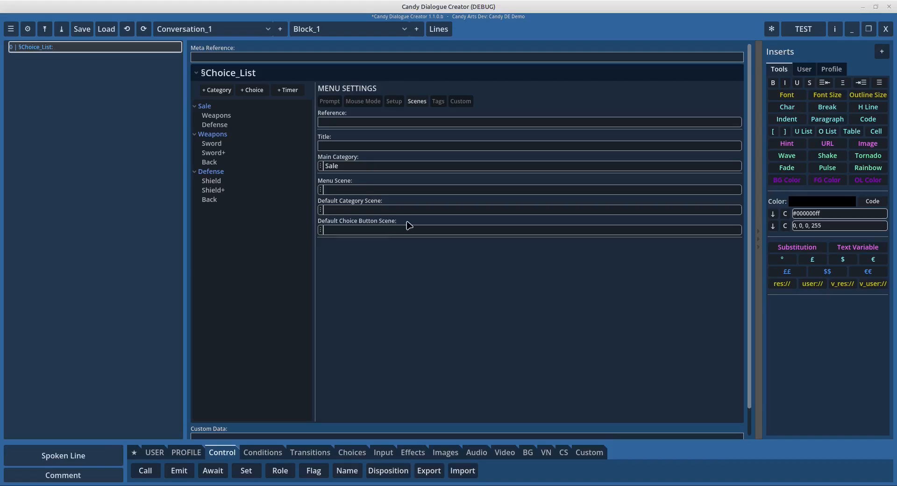
{"action": "left_click", "coordinate": [321, 191]}
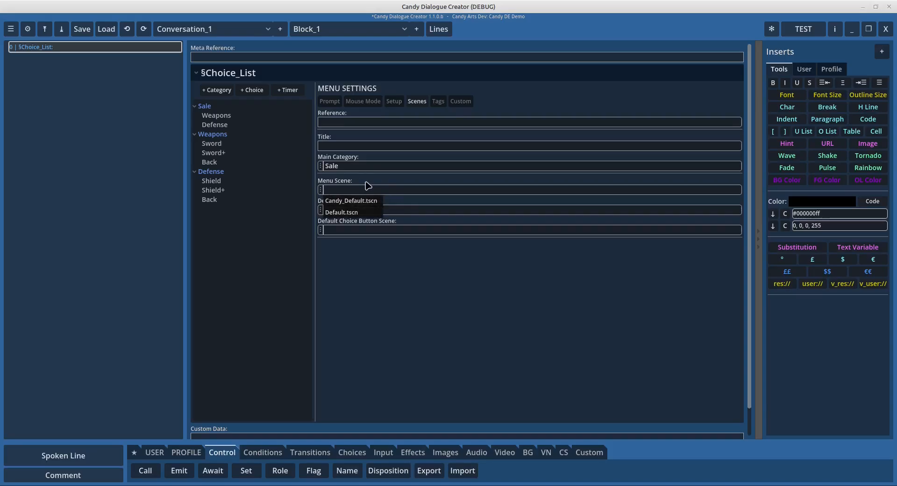
{"action": "left_click", "coordinate": [335, 191]}
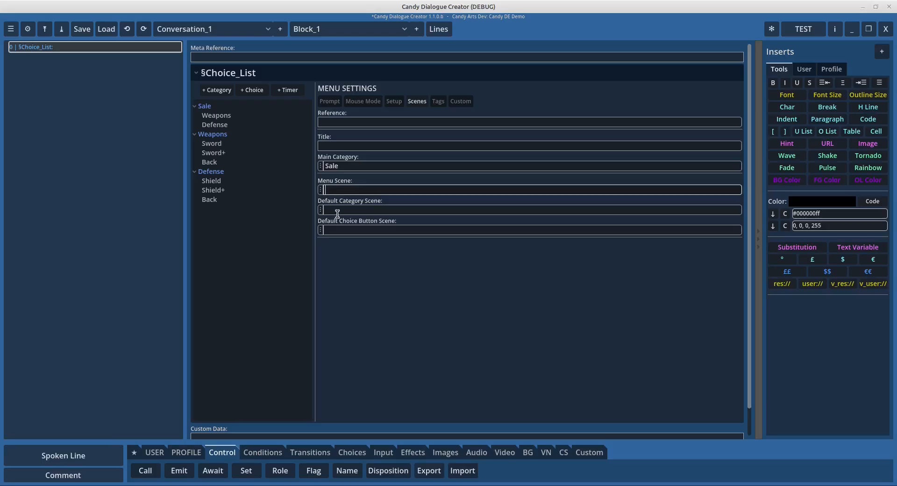
{"action": "left_click", "coordinate": [333, 210]}
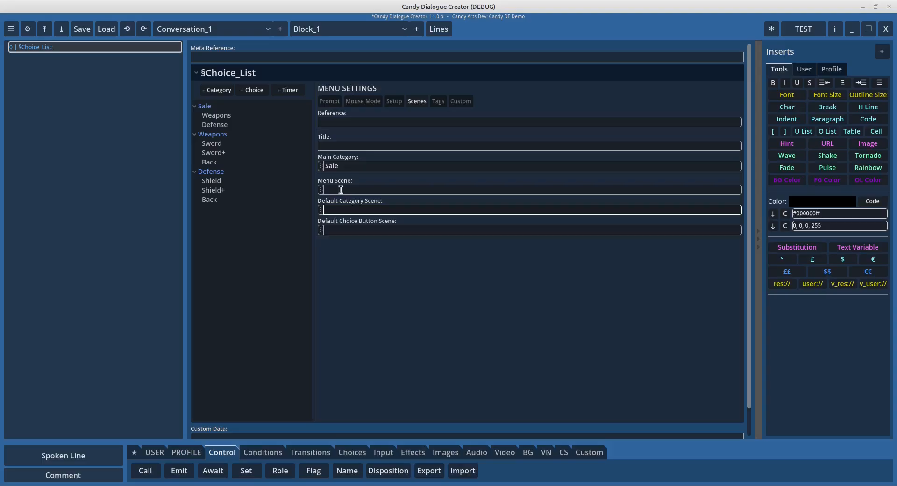
{"action": "left_click", "coordinate": [340, 190]}
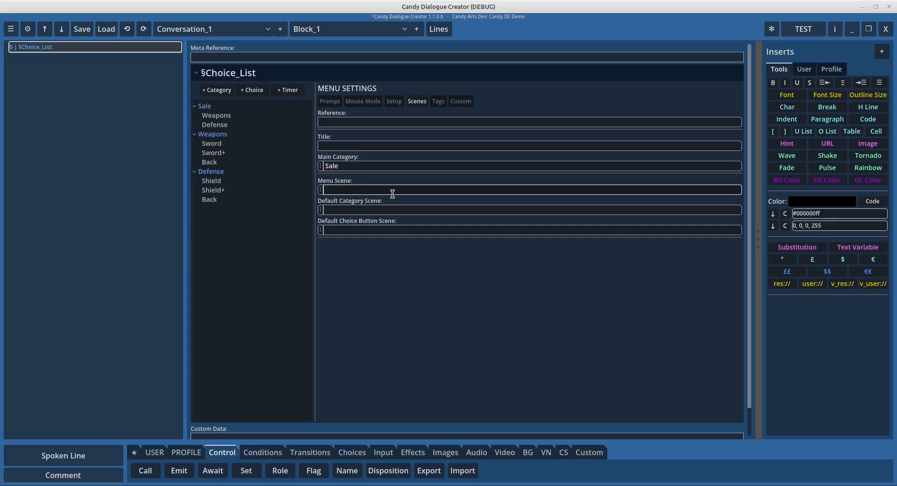
{"action": "left_click", "coordinate": [322, 191]}
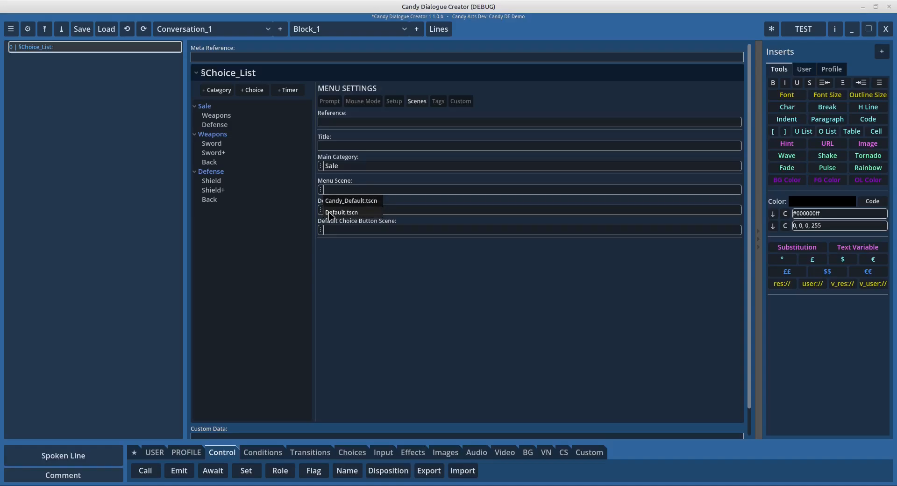
{"action": "left_click", "coordinate": [354, 257]}
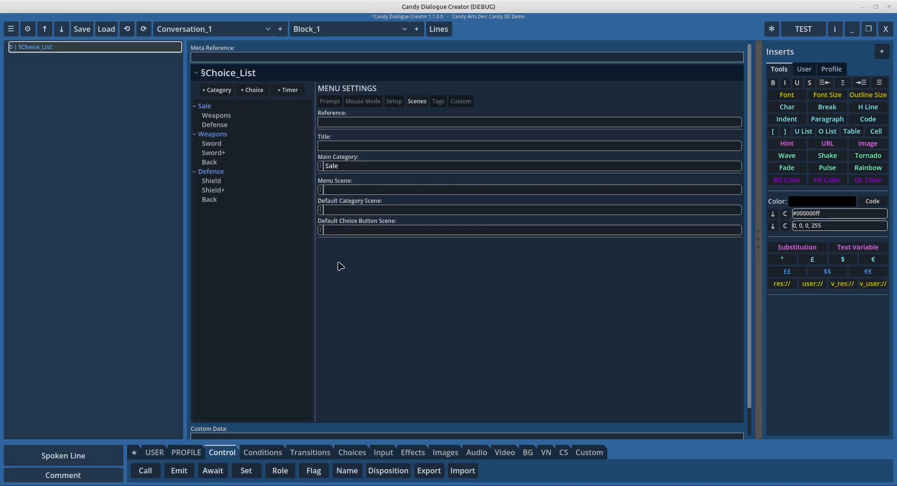
Set Default Category Scene to Pink.tscn and export the dialogue with TEST
{"action": "left_click", "coordinate": [321, 211]}
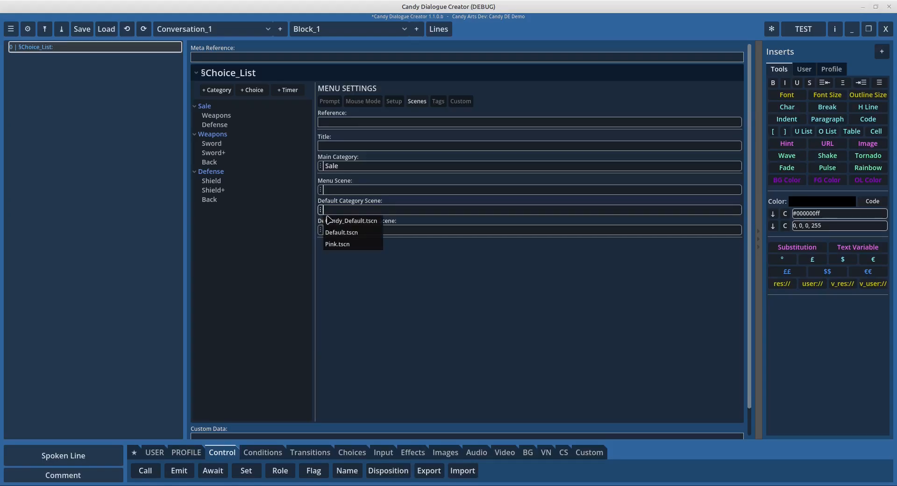
{"action": "left_click", "coordinate": [333, 247]}
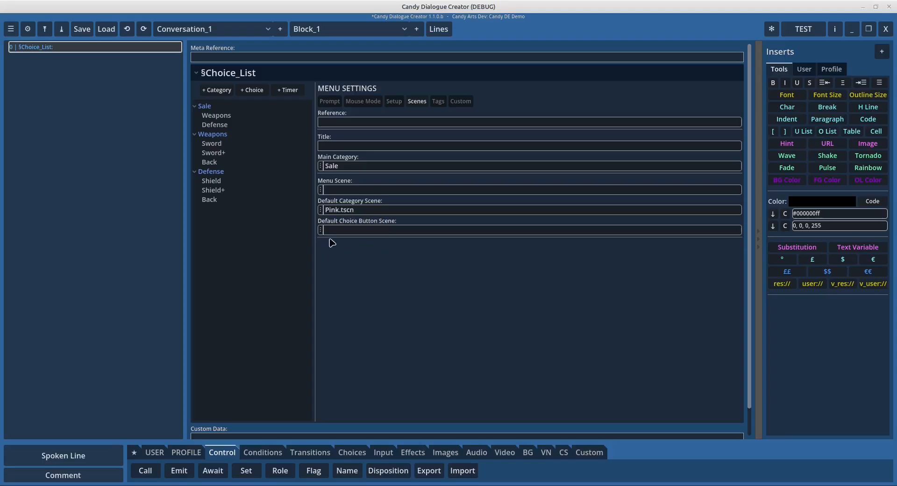
{"action": "left_click", "coordinate": [800, 30]}
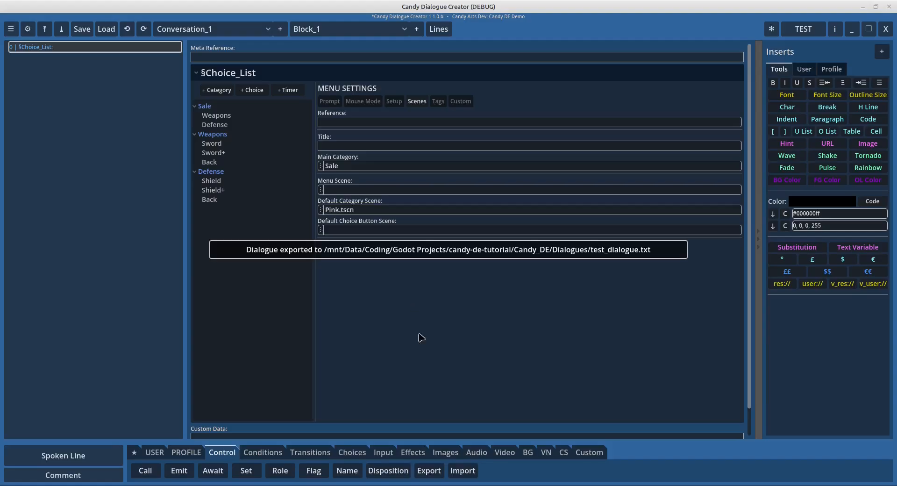
Run the game with F5, browse the pink Weapons and Defense menus, then close it and return
{"action": "key", "text": "alt+Tab"}
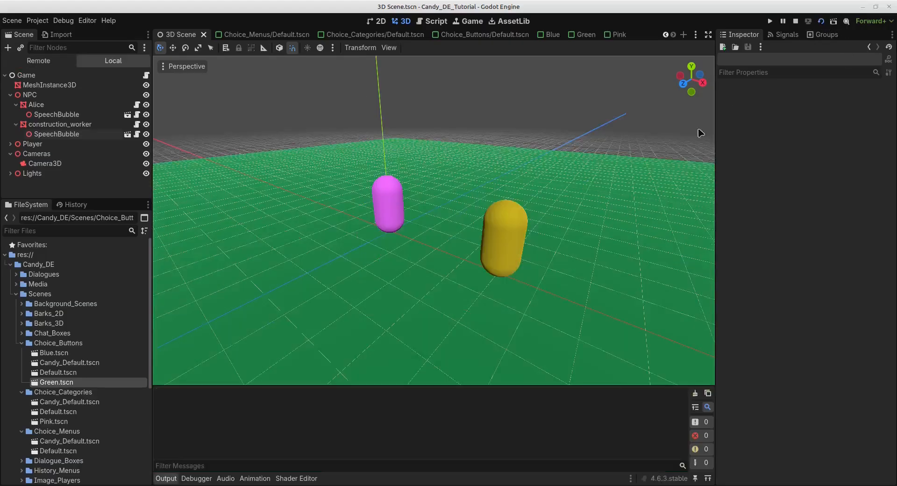
{"action": "key", "text": "F5"}
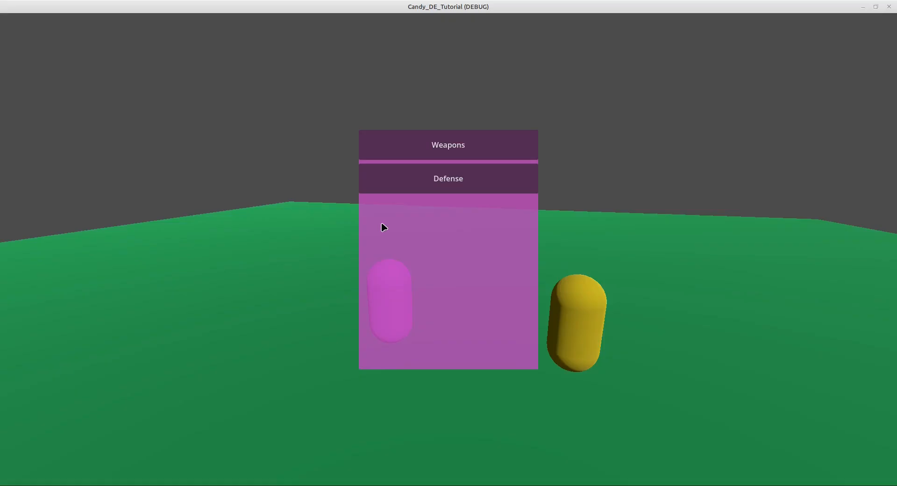
{"action": "left_click", "coordinate": [448, 150]}
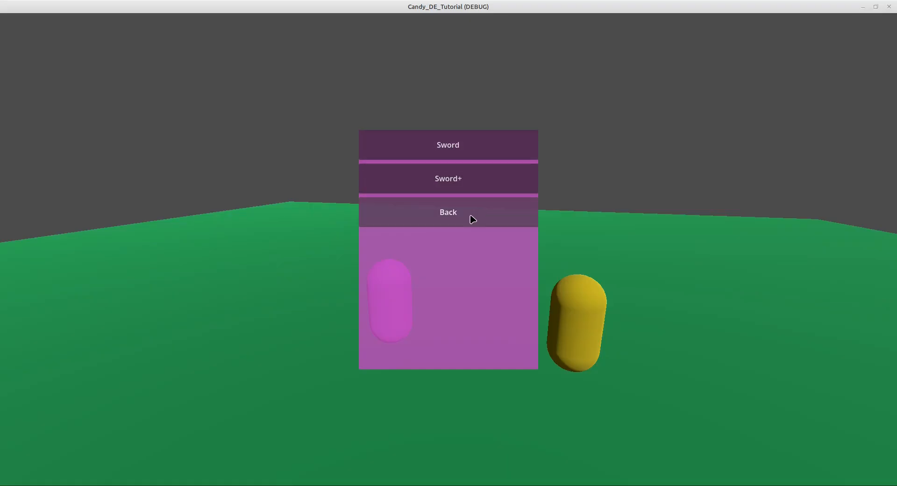
{"action": "left_click", "coordinate": [455, 217]}
{"action": "left_click", "coordinate": [464, 186]}
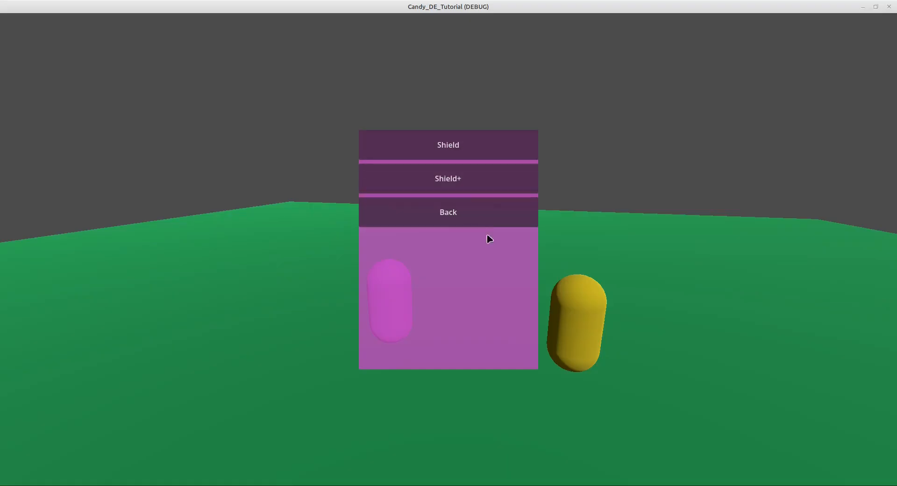
{"action": "left_click", "coordinate": [461, 222]}
{"action": "left_click", "coordinate": [890, 8]}
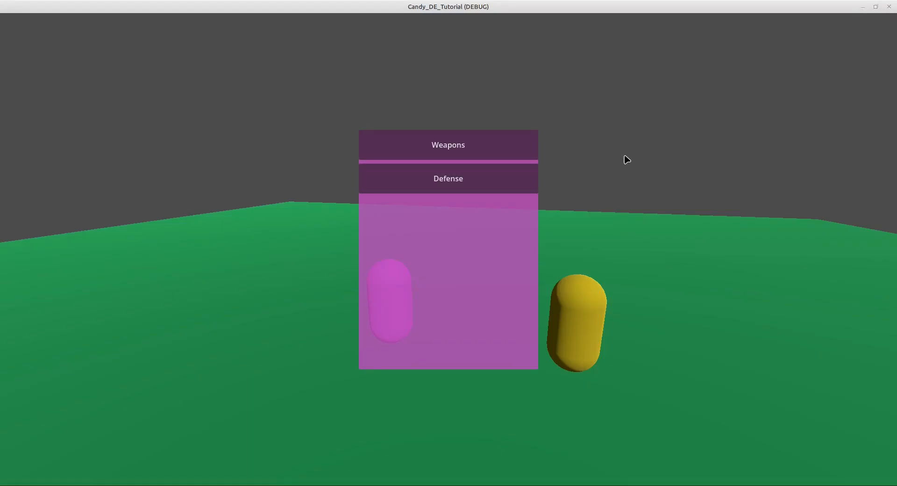
{"action": "left_click", "coordinate": [407, 451]}
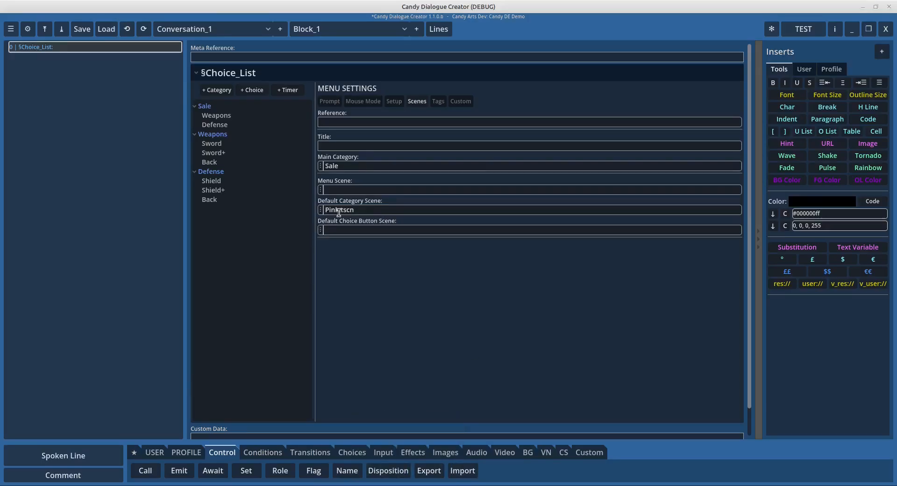
Reset Default Category Scene to Default.tscn and open the Weapons category's settings
{"action": "left_click", "coordinate": [321, 209]}
{"action": "left_click", "coordinate": [336, 232]}
{"action": "left_click_drag", "start_coordinate": [366, 210], "coordinate": [266, 209]}
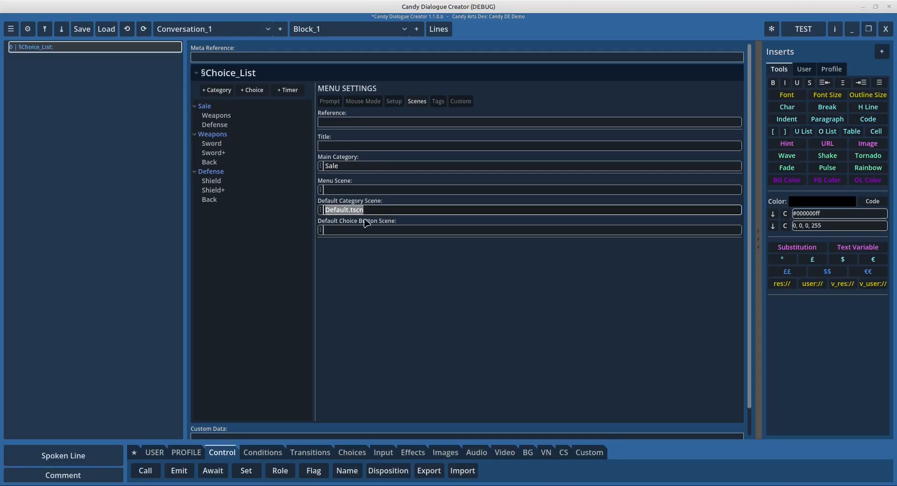
{"action": "left_click", "coordinate": [347, 284]}
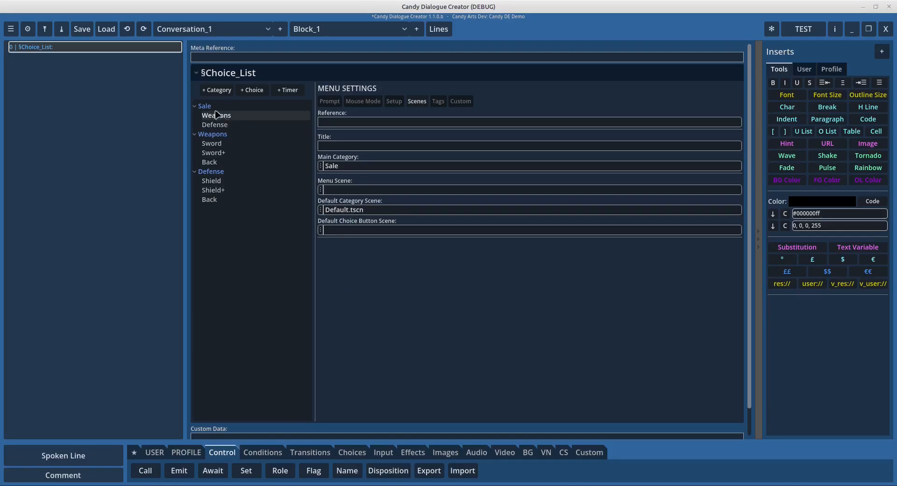
{"action": "left_click", "coordinate": [209, 135]}
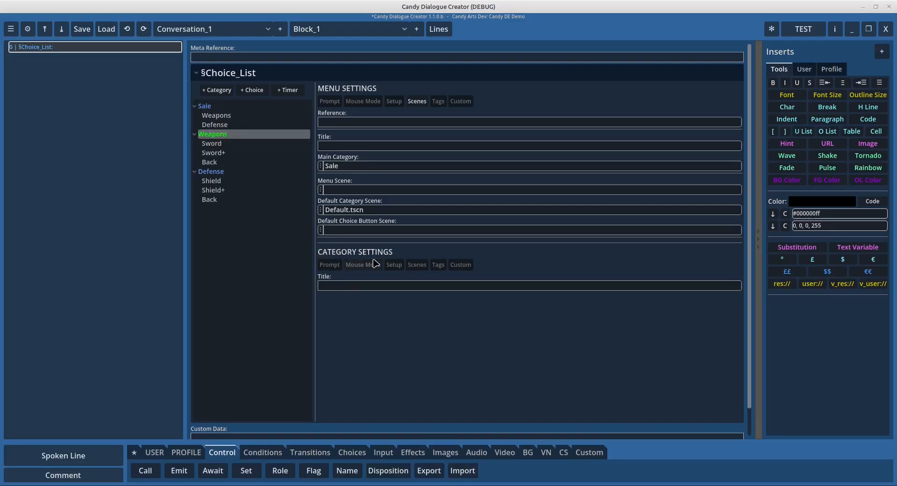
Set the Weapons category scene to Pink.tscn
{"action": "left_click", "coordinate": [418, 267]}
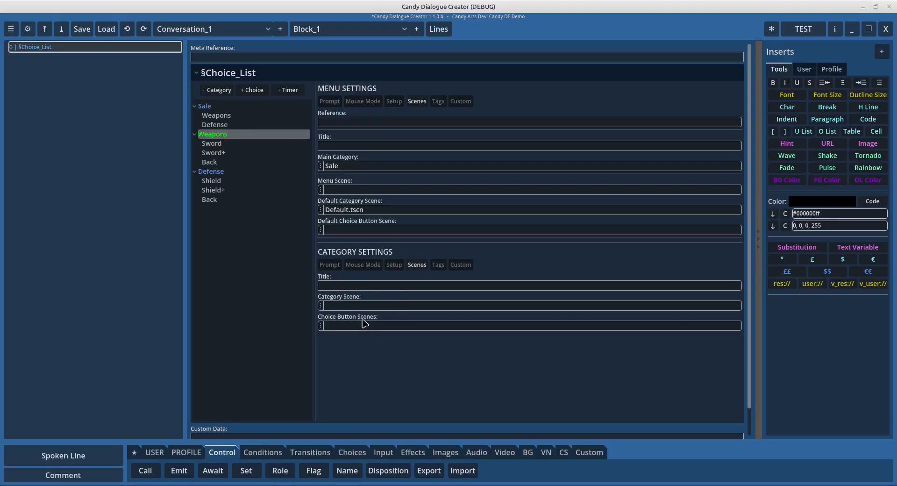
{"action": "left_click", "coordinate": [320, 305]}
{"action": "left_click", "coordinate": [339, 340]}
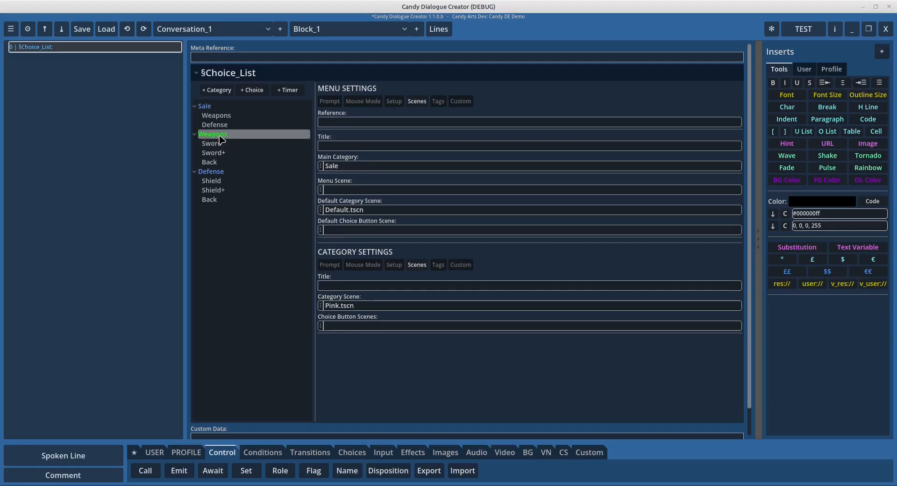
Set the Defense category scene to Default.tscn
{"action": "left_click", "coordinate": [217, 172]}
{"action": "left_click", "coordinate": [227, 107]}
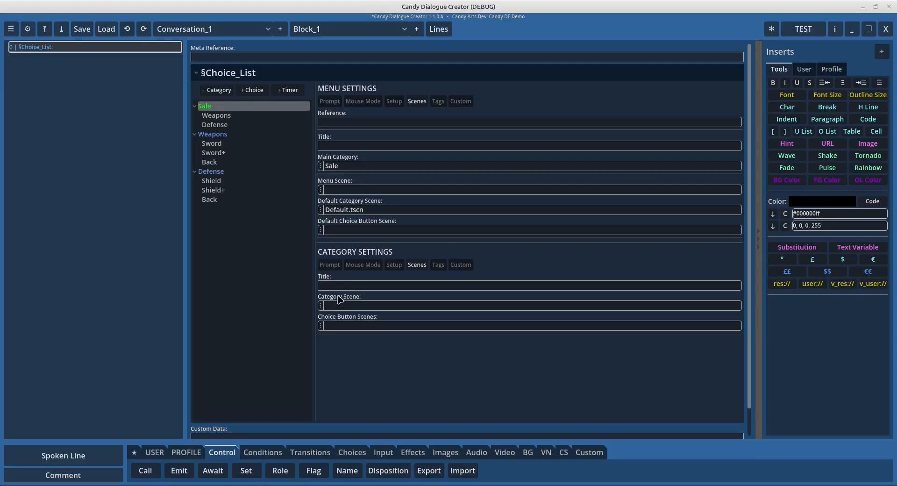
{"action": "left_click", "coordinate": [252, 171]}
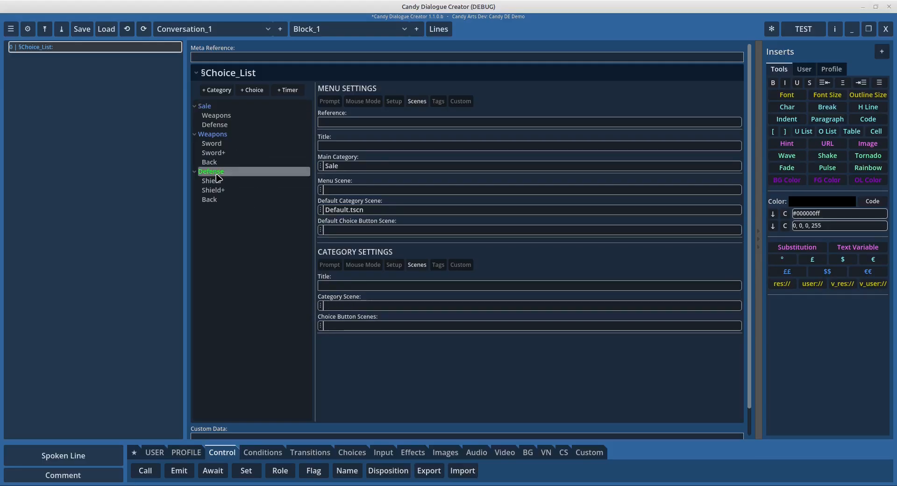
{"action": "left_click", "coordinate": [320, 306]}
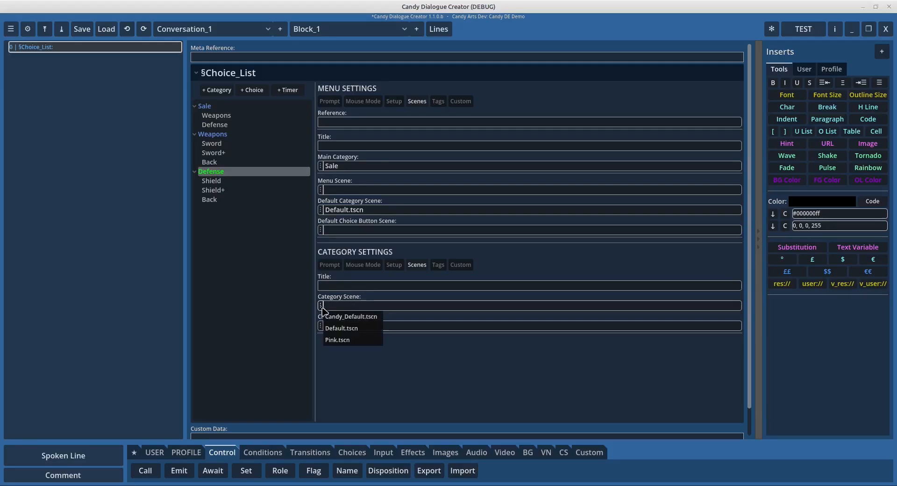
{"action": "left_click", "coordinate": [340, 328]}
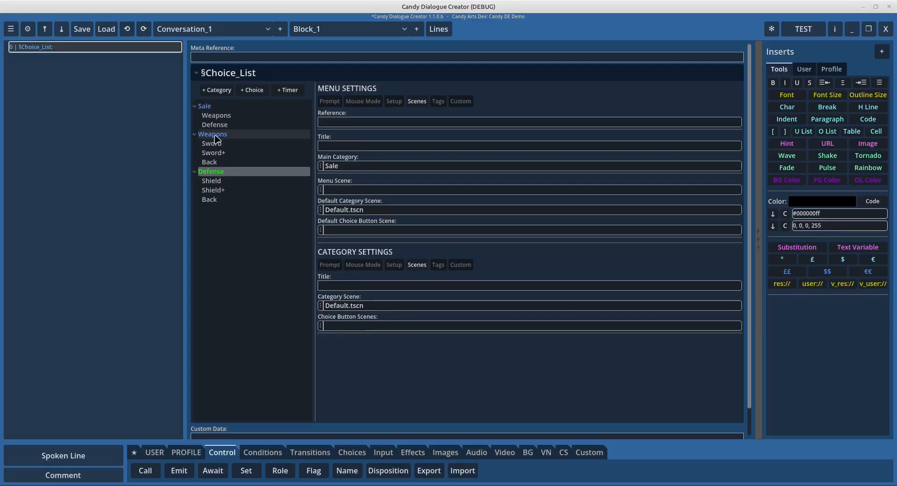
With Sale selected, export the dialogue to test_dialogue.txt and bring up the Godot editor
{"action": "left_click", "coordinate": [222, 106]}
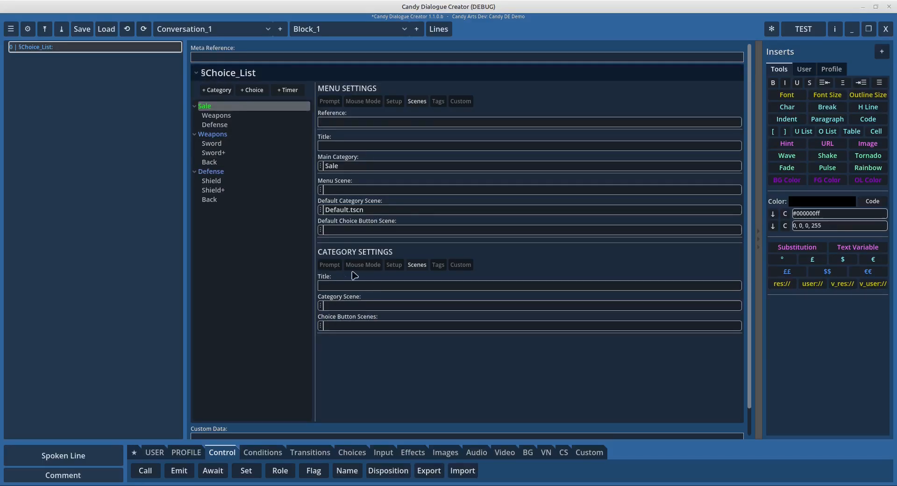
{"action": "left_click", "coordinate": [804, 29]}
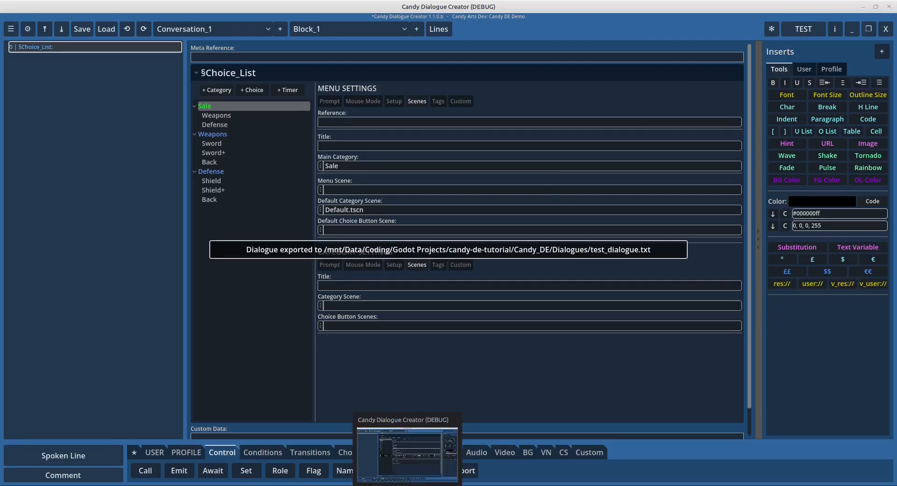
{"action": "left_click", "coordinate": [438, 449]}
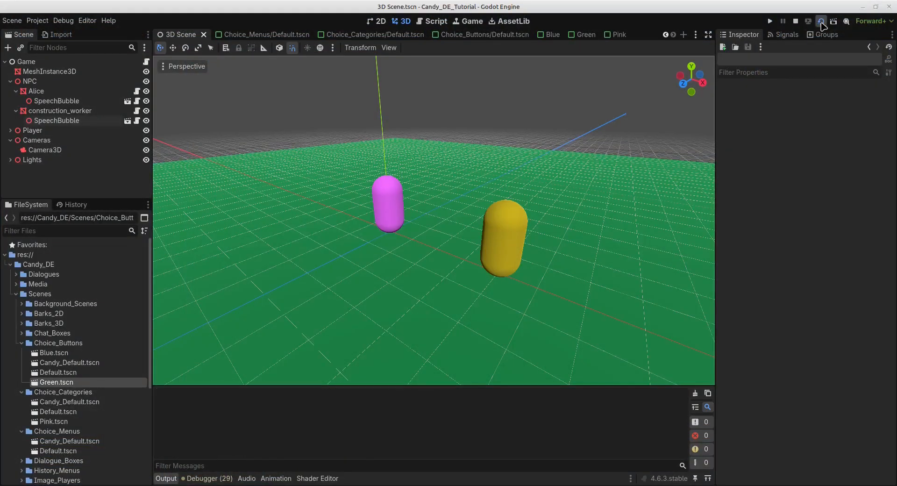
Run the game with F5, open Weapons, and compare it against the creator's Weapons settings
{"action": "key", "text": "F5"}
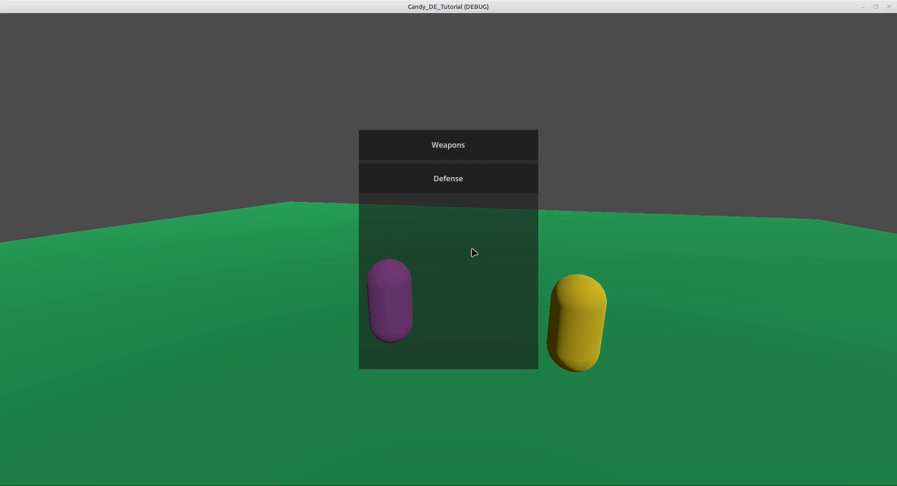
{"action": "left_click", "coordinate": [431, 148]}
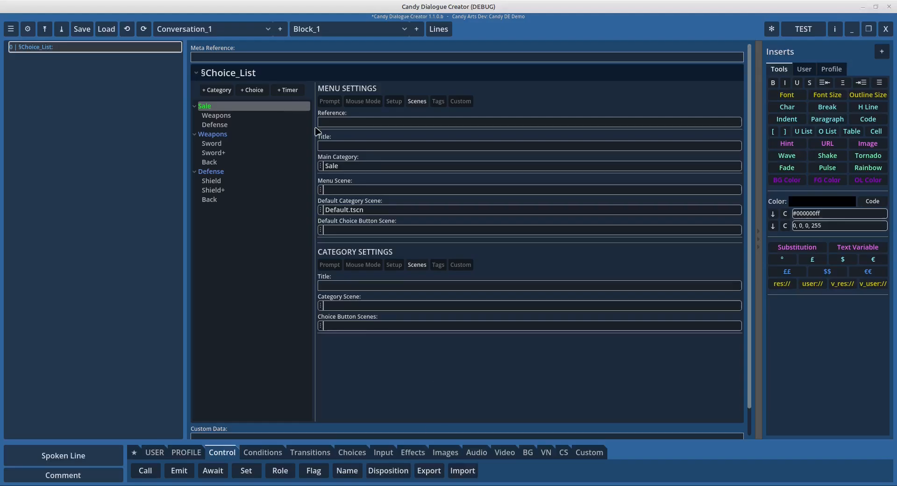
{"action": "left_click", "coordinate": [412, 485]}
{"action": "left_click", "coordinate": [218, 135]}
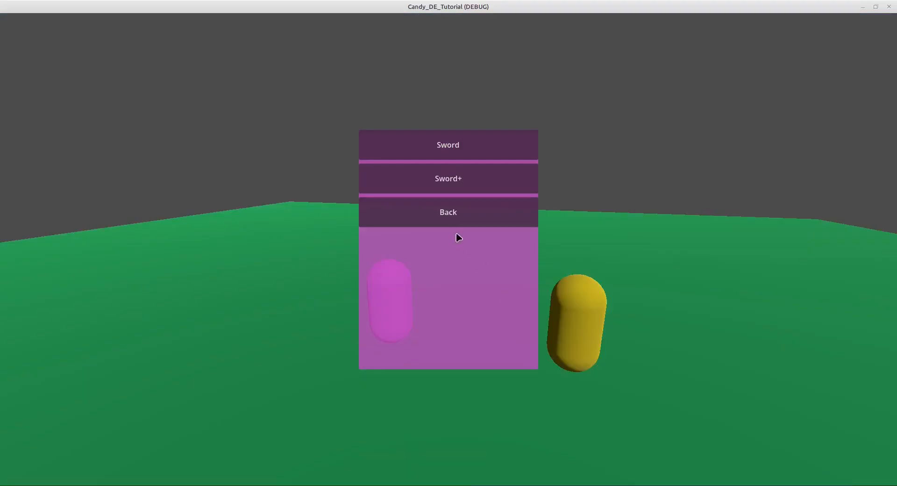
{"action": "left_click", "coordinate": [455, 222]}
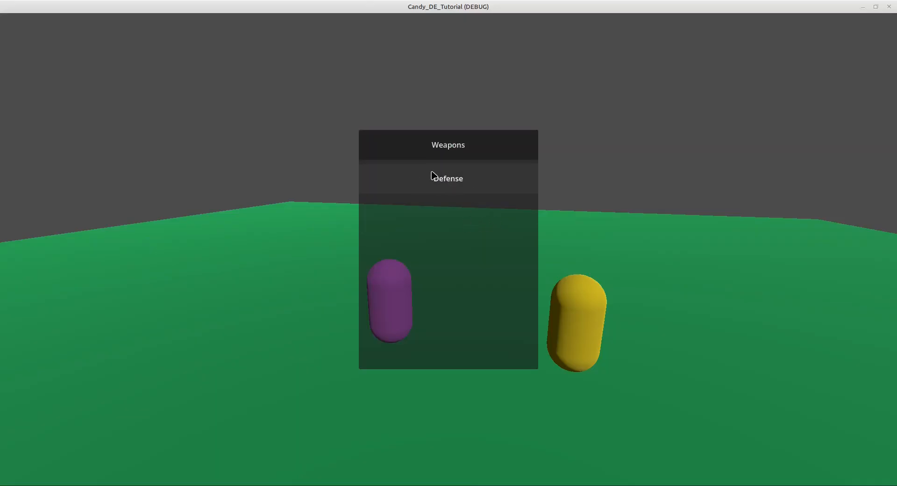
Cycle through the Defense and Weapons submenus and back, then close the game window
{"action": "left_click", "coordinate": [439, 188]}
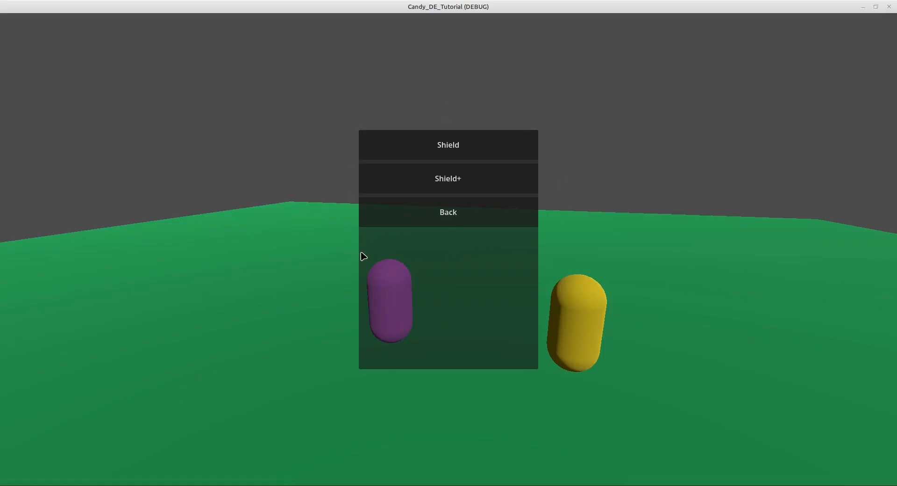
{"action": "left_click", "coordinate": [435, 222]}
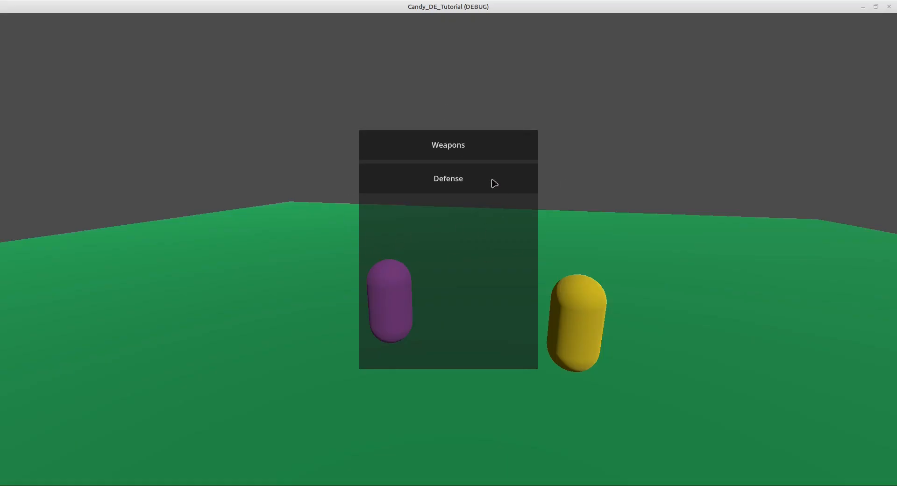
{"action": "left_click", "coordinate": [448, 150]}
{"action": "left_click", "coordinate": [439, 222]}
{"action": "left_click", "coordinate": [436, 192]}
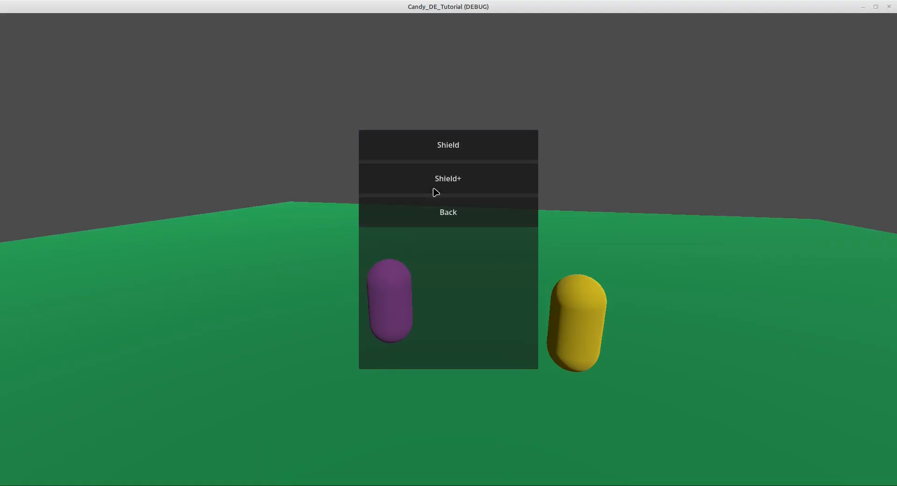
{"action": "left_click", "coordinate": [433, 223]}
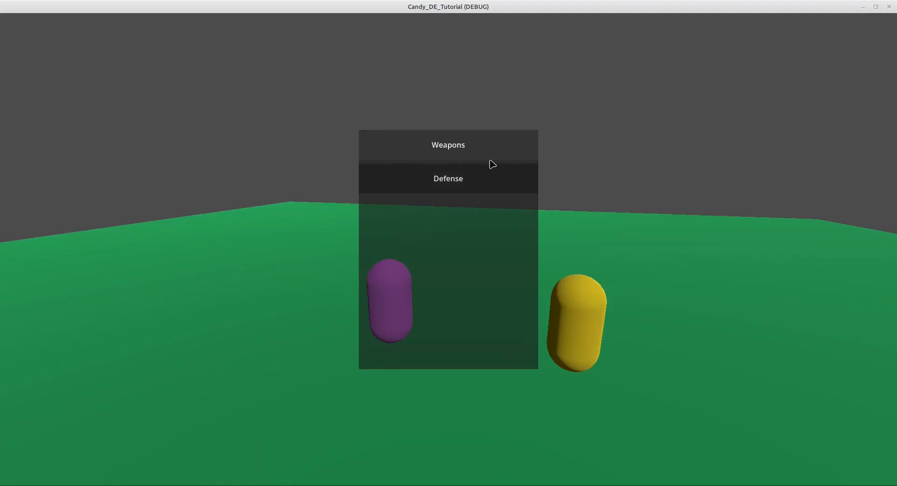
{"action": "left_click", "coordinate": [888, 8]}
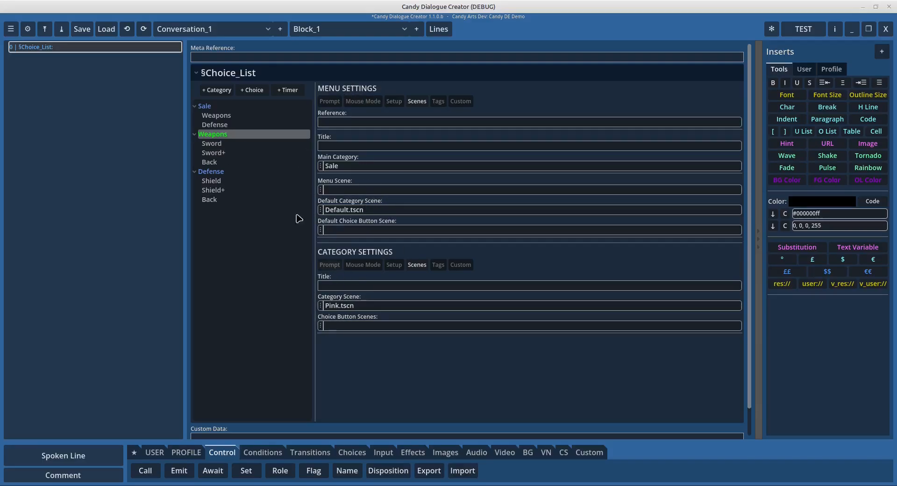
In the Sale settings, choose Blue.tscn as Default Choice Button Scene, then export to test_dialogue.txt
{"action": "left_click", "coordinate": [212, 173]}
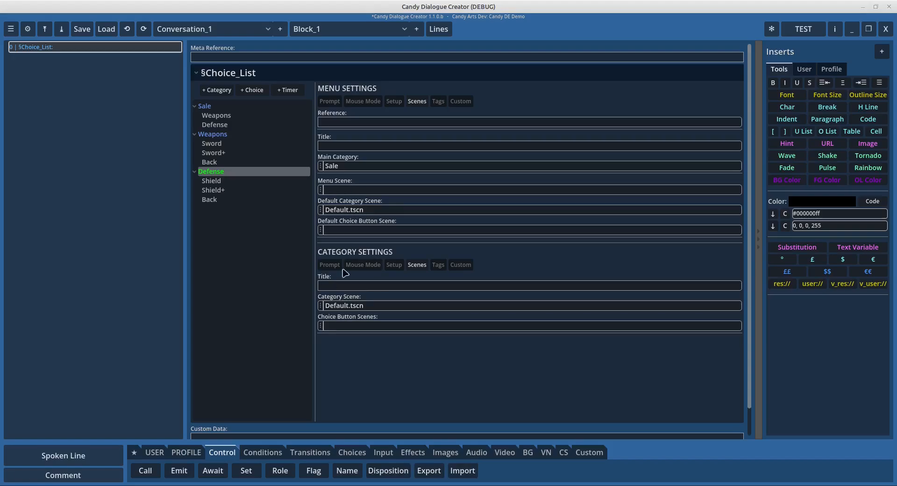
{"action": "left_click", "coordinate": [206, 107]}
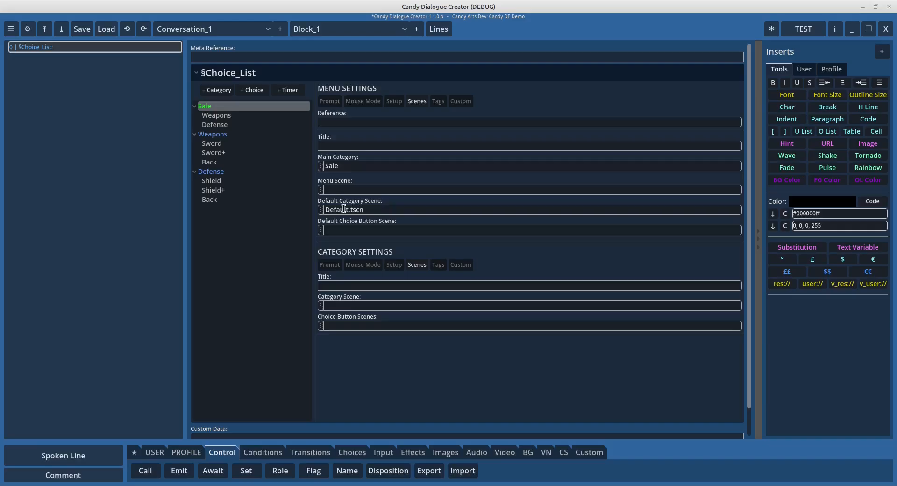
{"action": "left_click", "coordinate": [364, 210]}
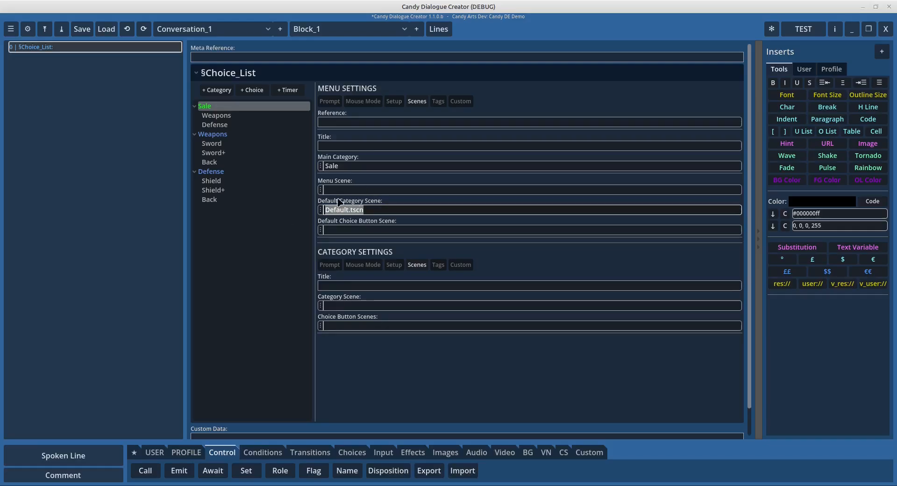
{"action": "left_click", "coordinate": [374, 210]}
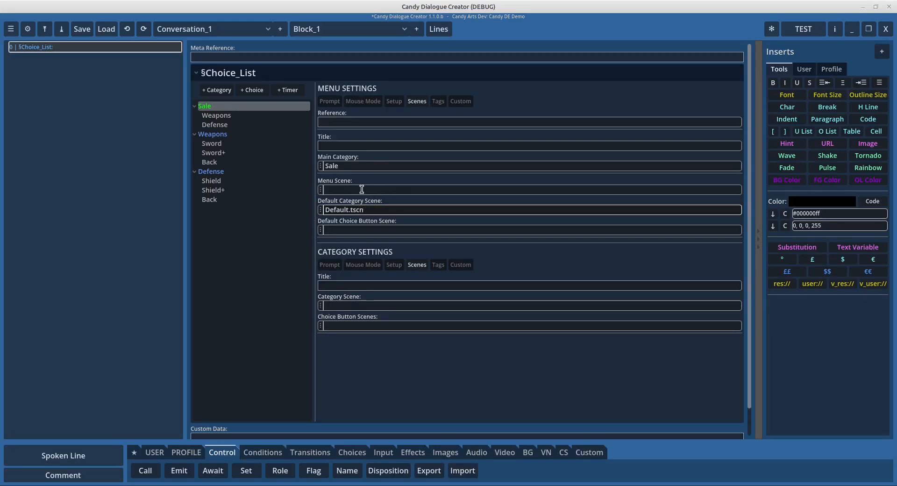
{"action": "left_click", "coordinate": [322, 307]}
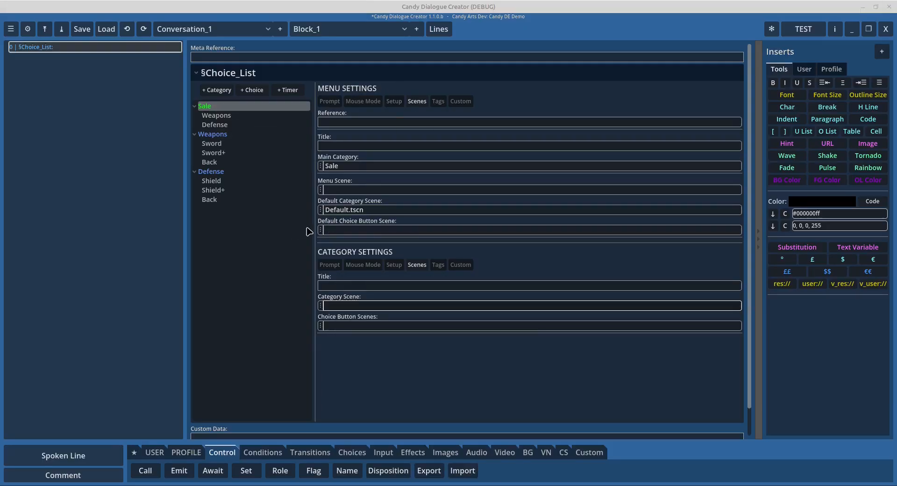
{"action": "left_click", "coordinate": [320, 229]}
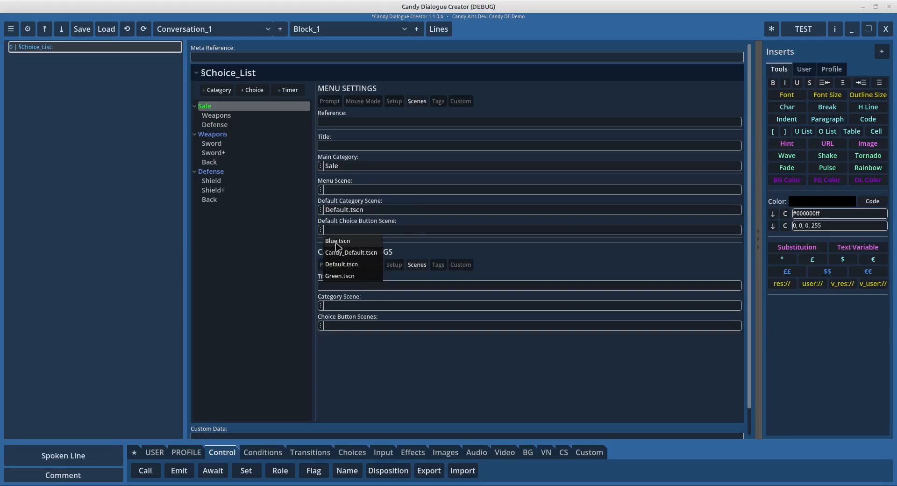
{"action": "left_click", "coordinate": [337, 241]}
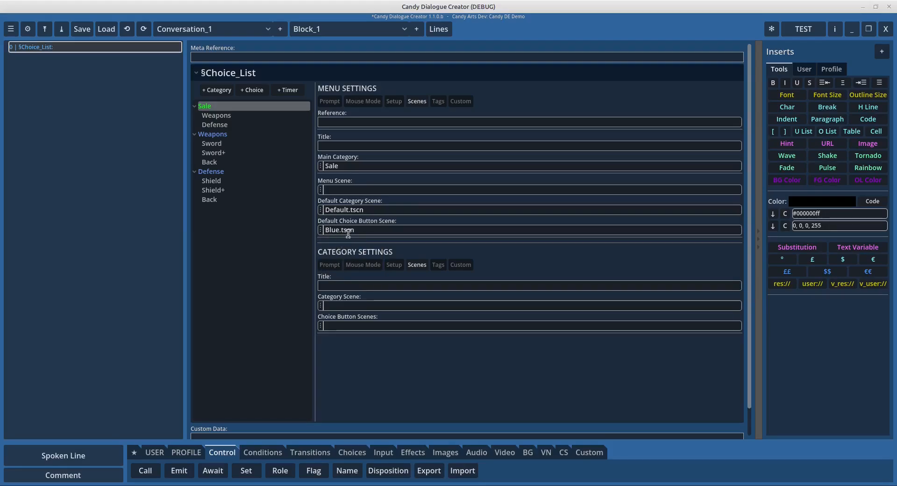
{"action": "left_click", "coordinate": [804, 29]}
Run the game and check the blue-text buttons in the Weapons and Defense submenus, then close it
{"action": "mouse_move", "coordinate": [407, 485]}
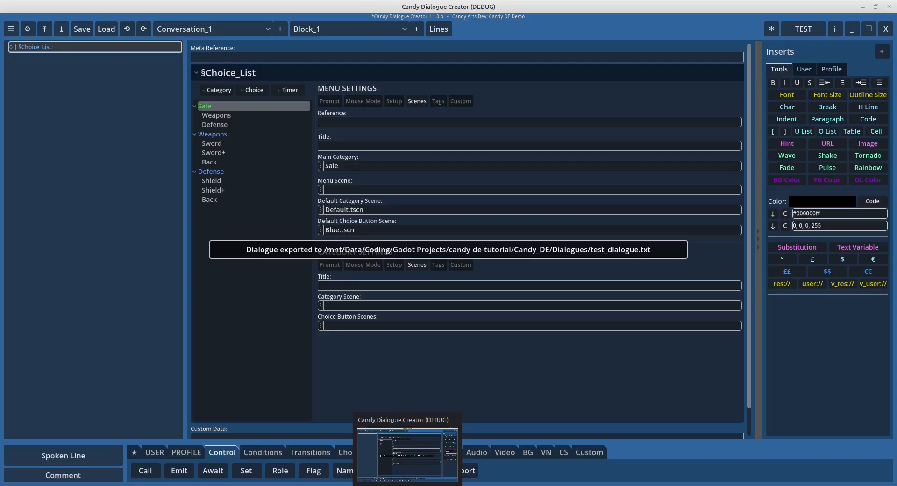
{"action": "left_click", "coordinate": [441, 452]}
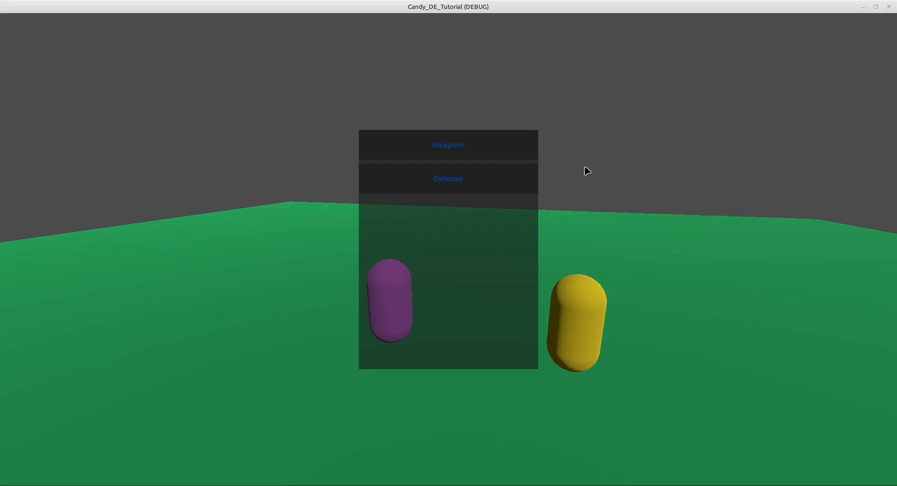
{"action": "left_click", "coordinate": [481, 151]}
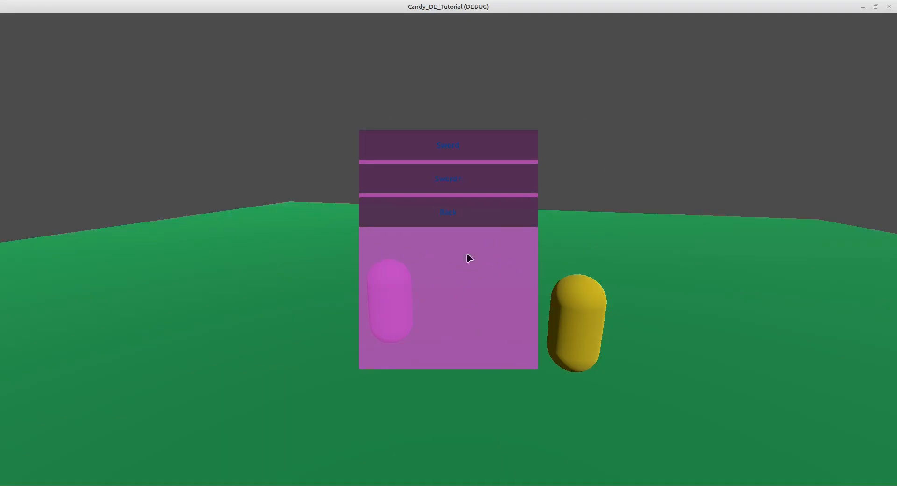
{"action": "left_click", "coordinate": [444, 226]}
{"action": "left_click", "coordinate": [450, 190]}
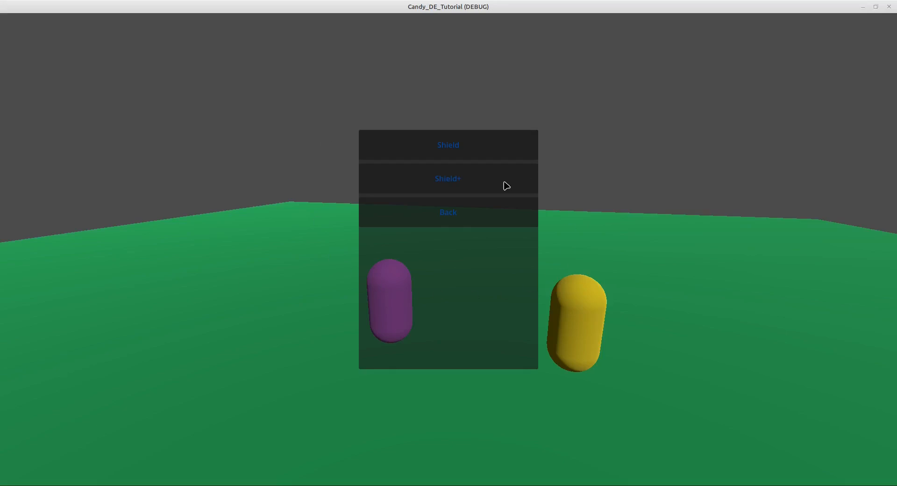
{"action": "left_click", "coordinate": [472, 221]}
{"action": "left_click", "coordinate": [888, 8]}
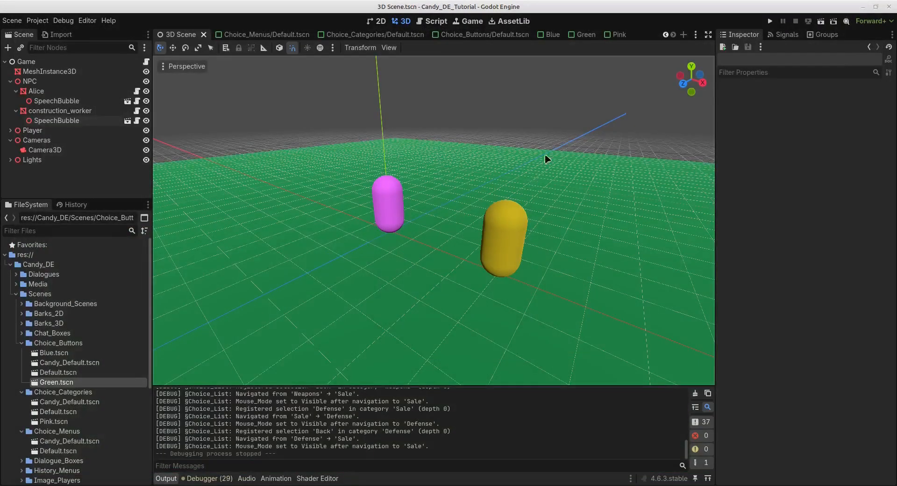
Back in the creator, reset the Sale menu's default choice button scene to Default.tscn
{"action": "key", "text": "alt+Tab"}
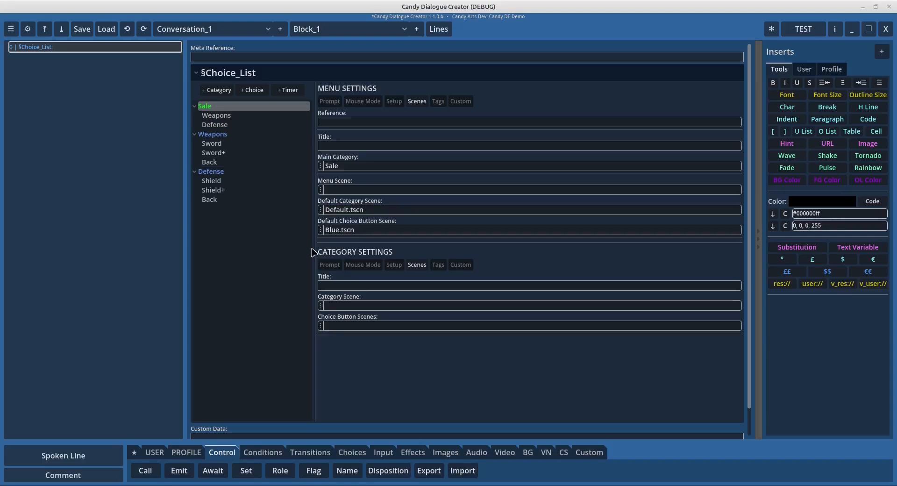
{"action": "left_click", "coordinate": [321, 230]}
{"action": "left_click", "coordinate": [345, 248]}
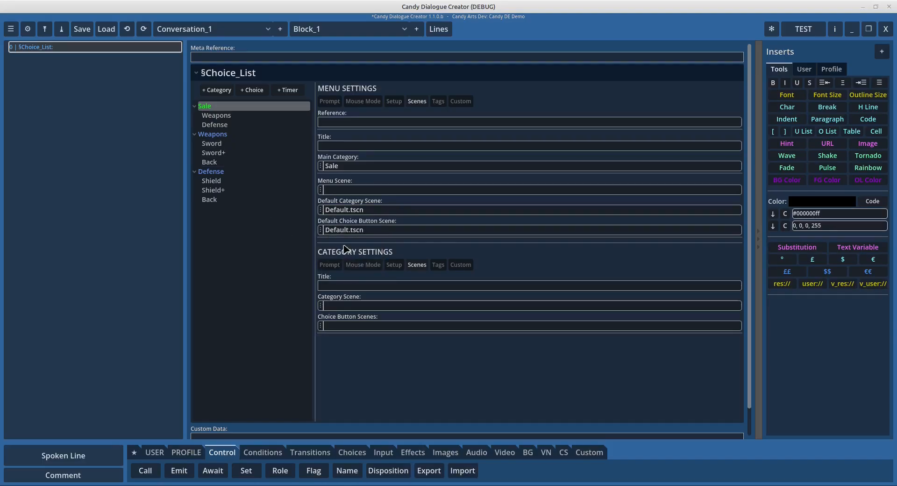
{"action": "left_click", "coordinate": [368, 229]}
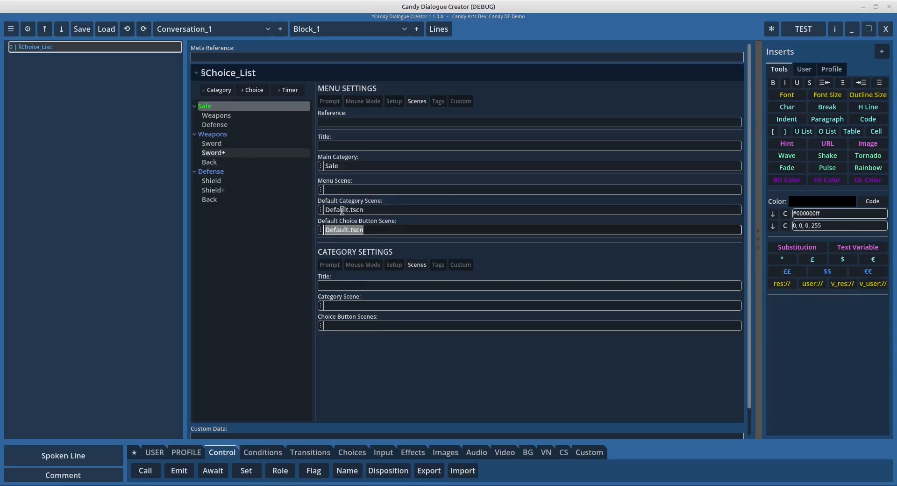
Give Weapons the Default.tscn category scene and Blue.tscn choice button scenes
{"action": "left_click", "coordinate": [214, 137]}
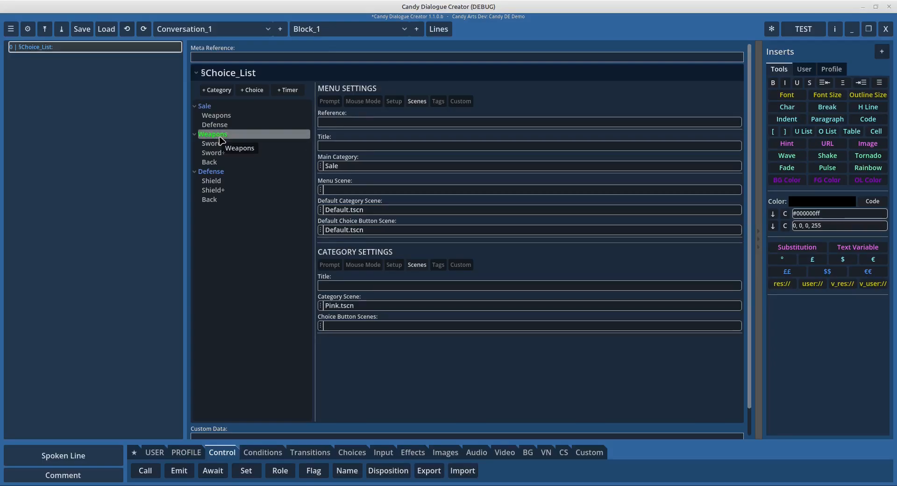
{"action": "left_click", "coordinate": [320, 306]}
{"action": "left_click", "coordinate": [339, 329]}
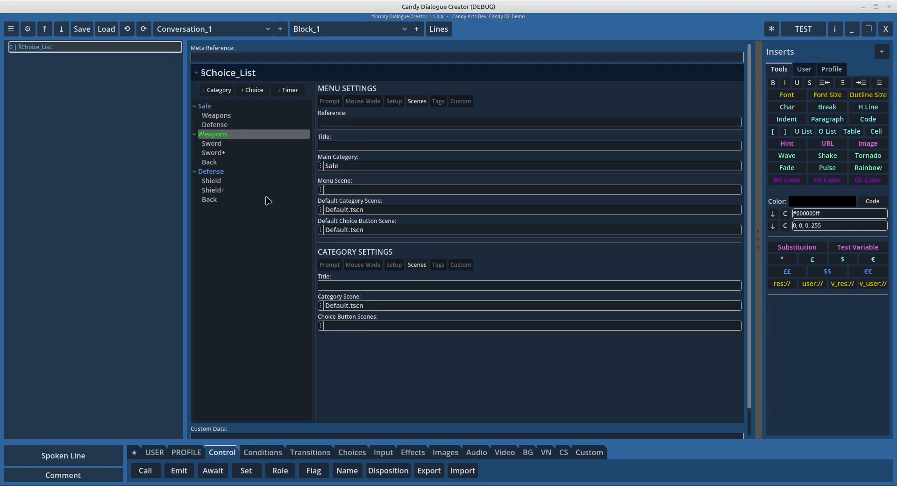
{"action": "left_click", "coordinate": [321, 326]}
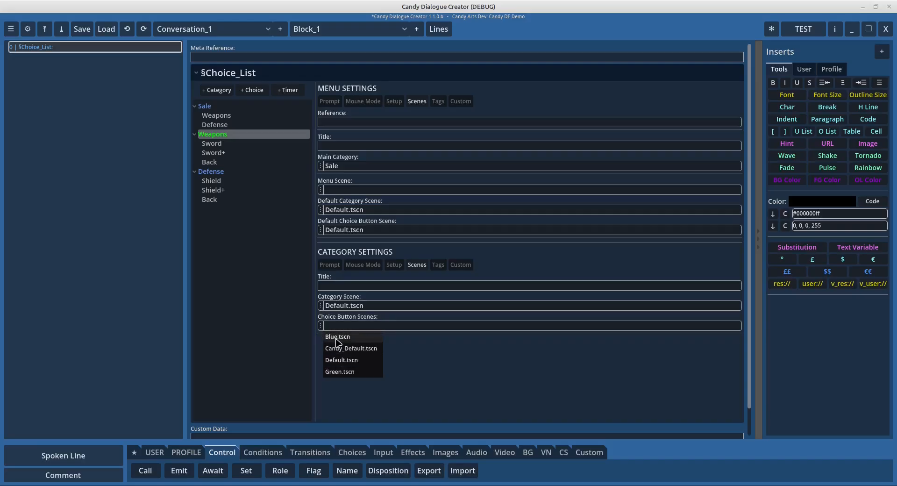
{"action": "left_click", "coordinate": [337, 337]}
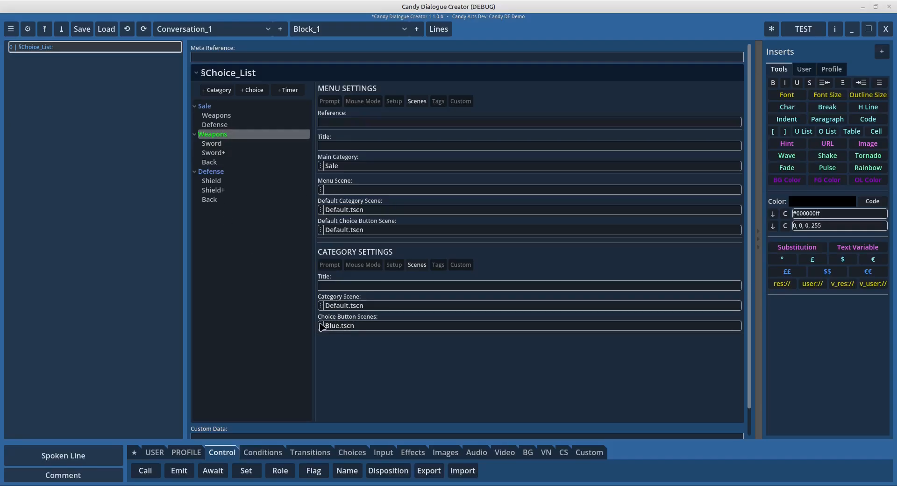
Set the Defense category's choice button scenes to Blue.tscn
{"action": "left_click", "coordinate": [220, 171]}
{"action": "left_click", "coordinate": [330, 325]}
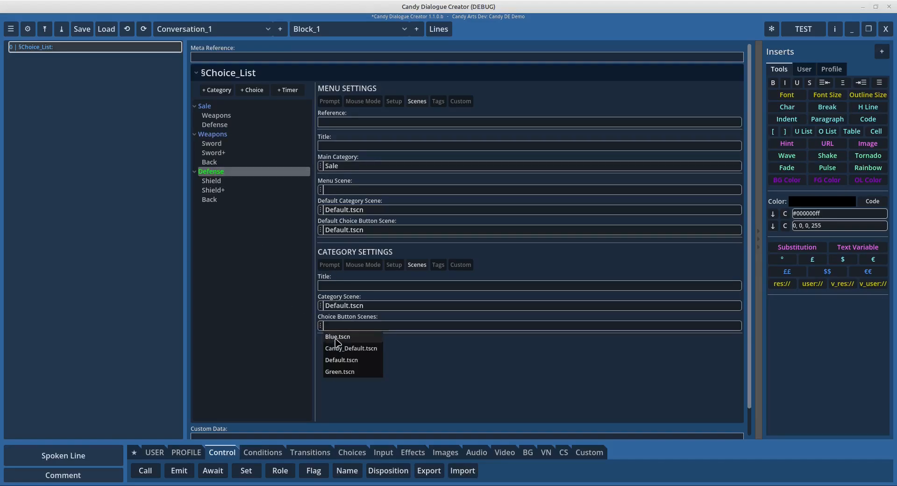
{"action": "left_click", "coordinate": [332, 337]}
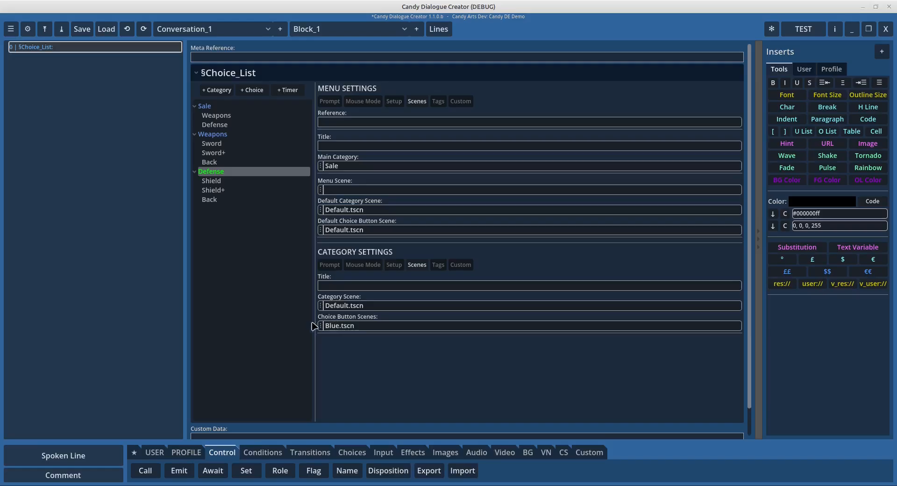
Review the Sale, Weapons and Defense scene settings, then export to test_dialogue.txt
{"action": "left_click", "coordinate": [213, 107]}
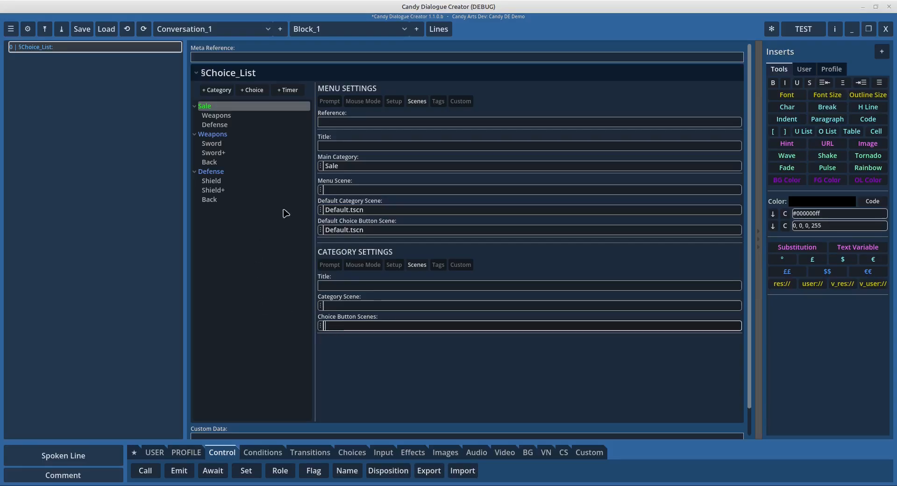
{"action": "double_click", "coordinate": [367, 235]}
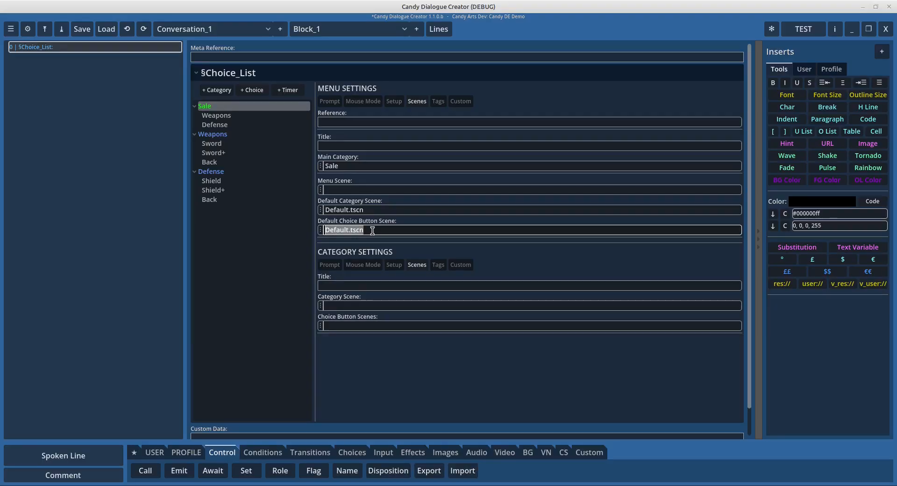
{"action": "left_click", "coordinate": [226, 134]}
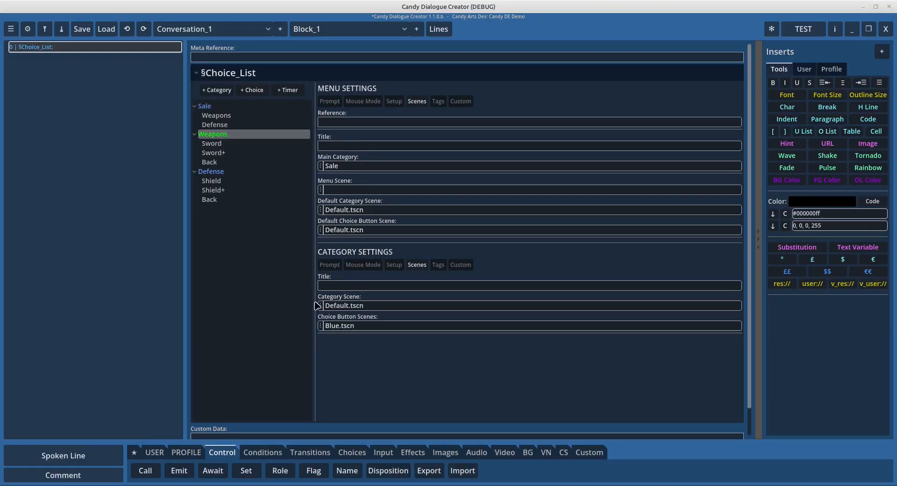
{"action": "left_click", "coordinate": [225, 171]}
{"action": "double_click", "coordinate": [364, 325]}
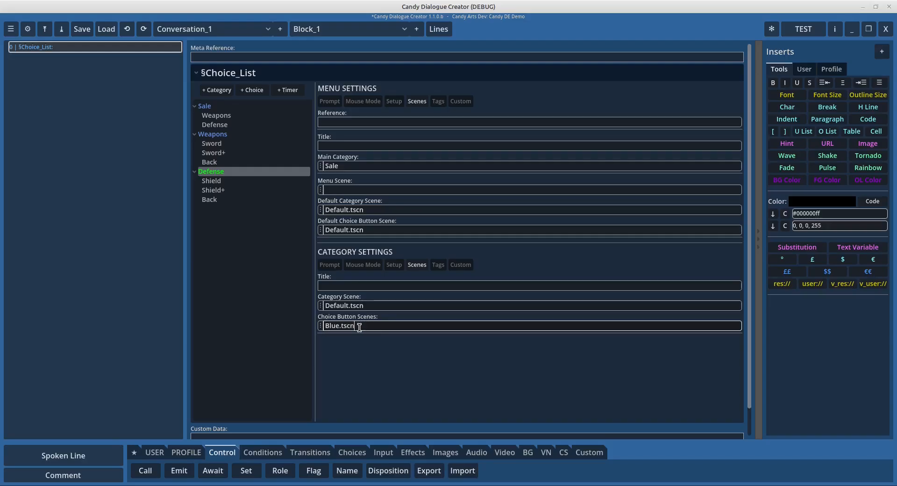
{"action": "left_click", "coordinate": [804, 29]}
Run the game, open Defense, go Back, open Weapons, then return to the dialogue creator
{"action": "mouse_move", "coordinate": [387, 485]}
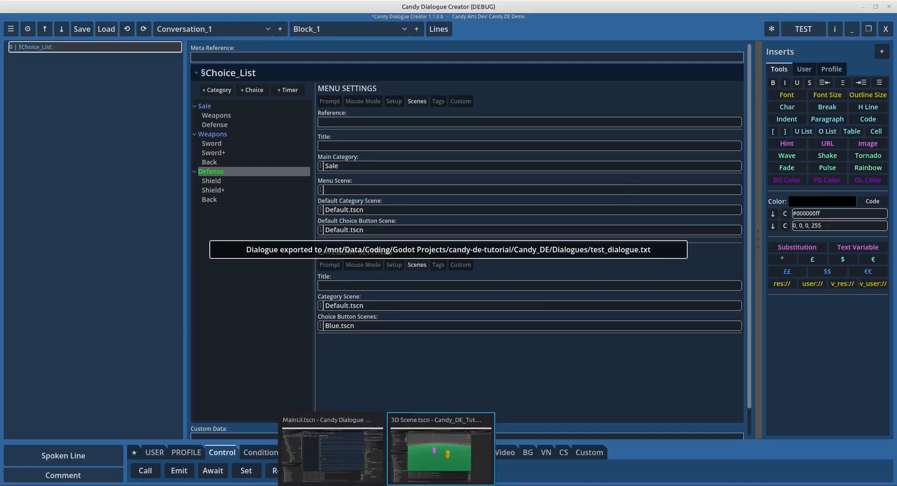
{"action": "left_click", "coordinate": [442, 449]}
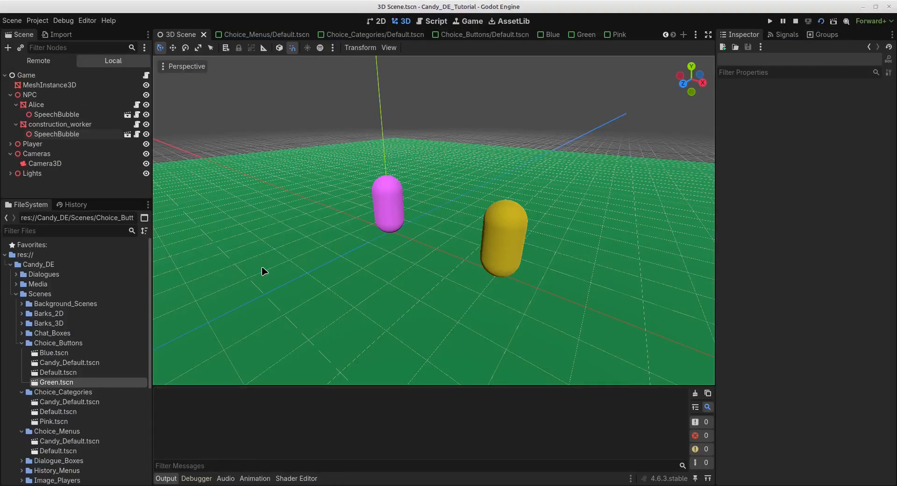
{"action": "key", "text": "F5"}
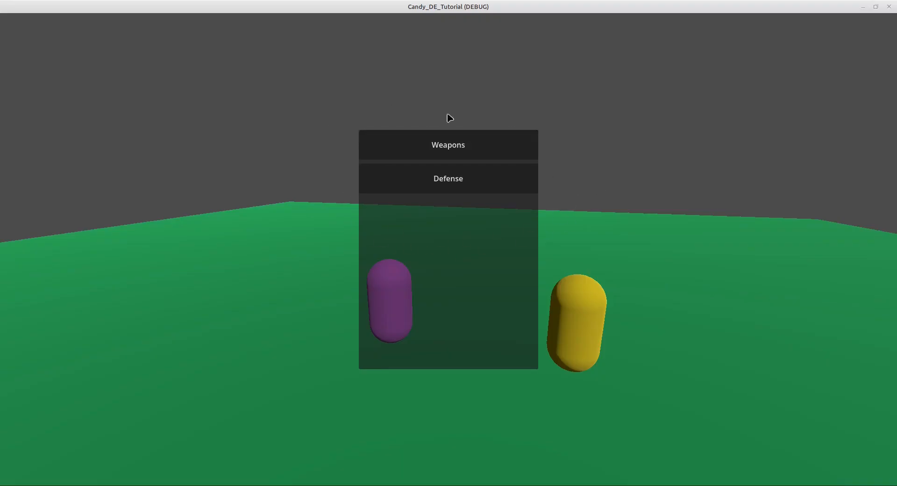
{"action": "left_click", "coordinate": [454, 189]}
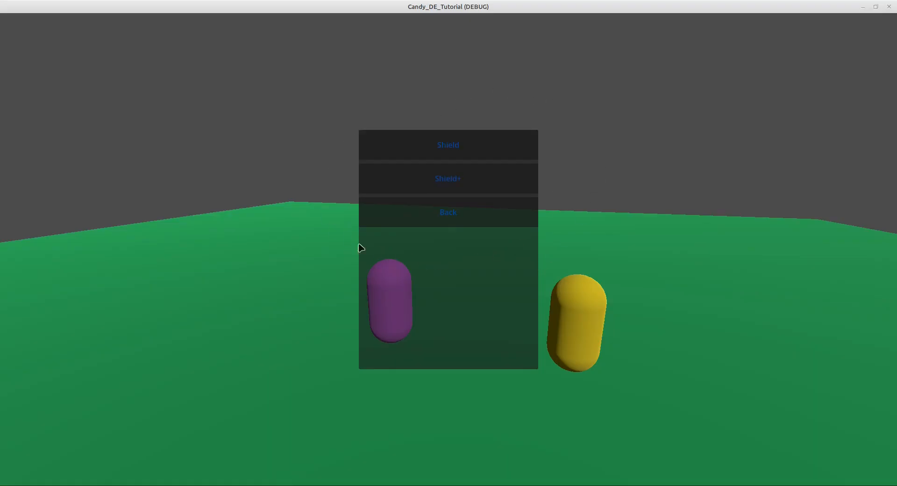
{"action": "left_click", "coordinate": [412, 217]}
{"action": "left_click", "coordinate": [444, 148]}
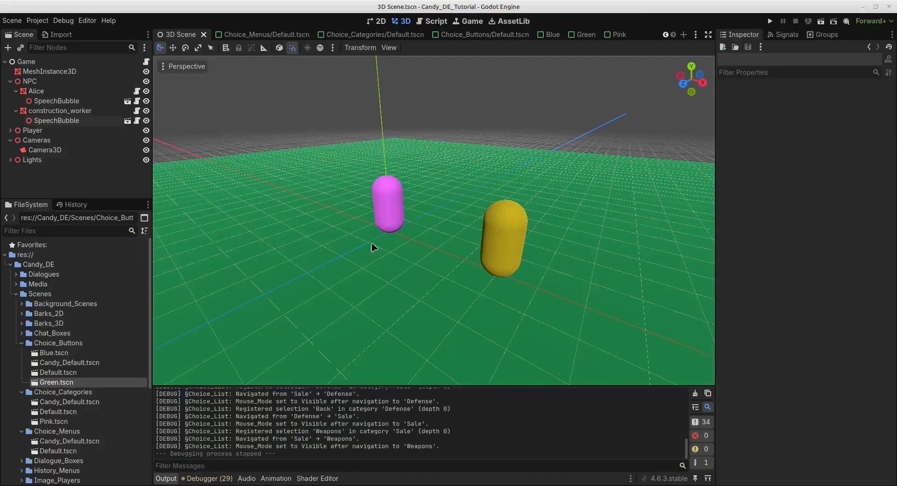
{"action": "mouse_move", "coordinate": [407, 485]}
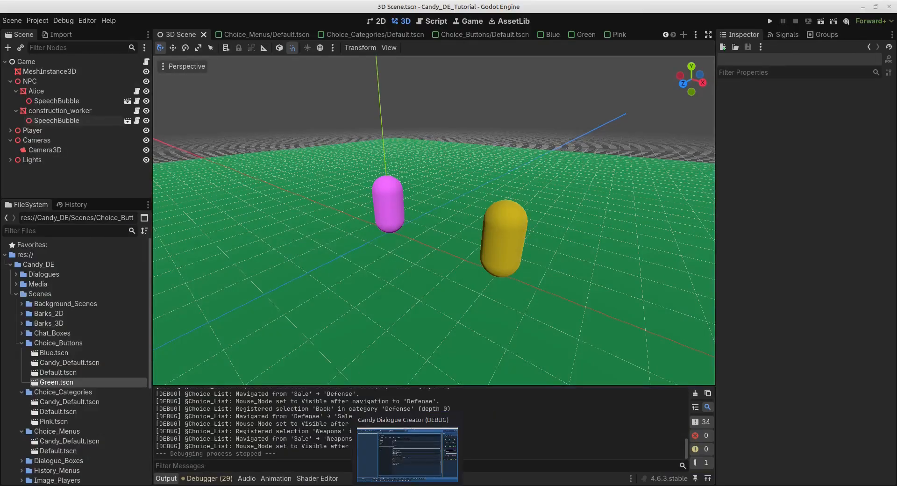
{"action": "left_click", "coordinate": [408, 456]}
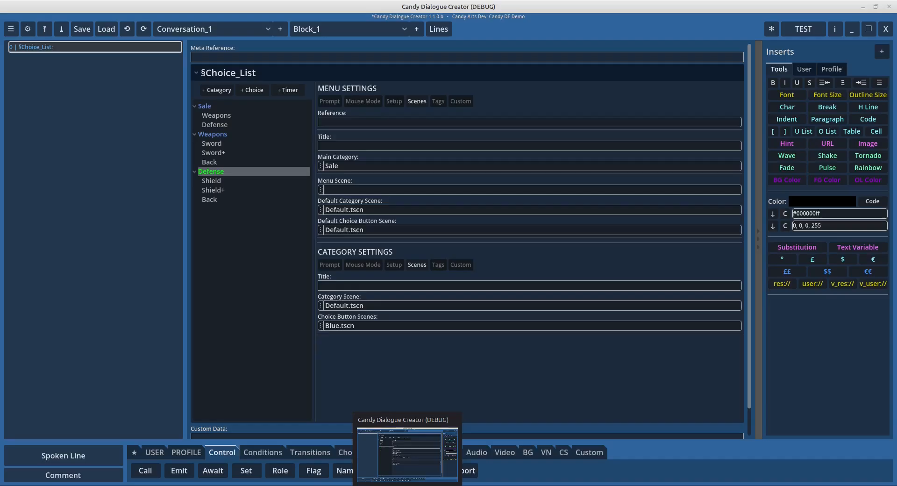
Set the Shield+ choice's button scene to Green.tscn
{"action": "left_click", "coordinate": [217, 192]}
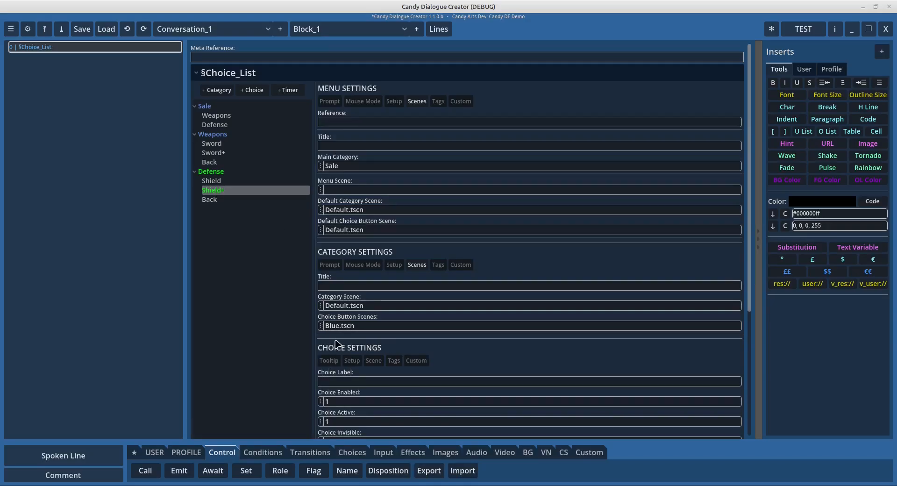
{"action": "scroll", "coordinate": [336, 344], "scroll_direction": "down", "scroll_amount": 3}
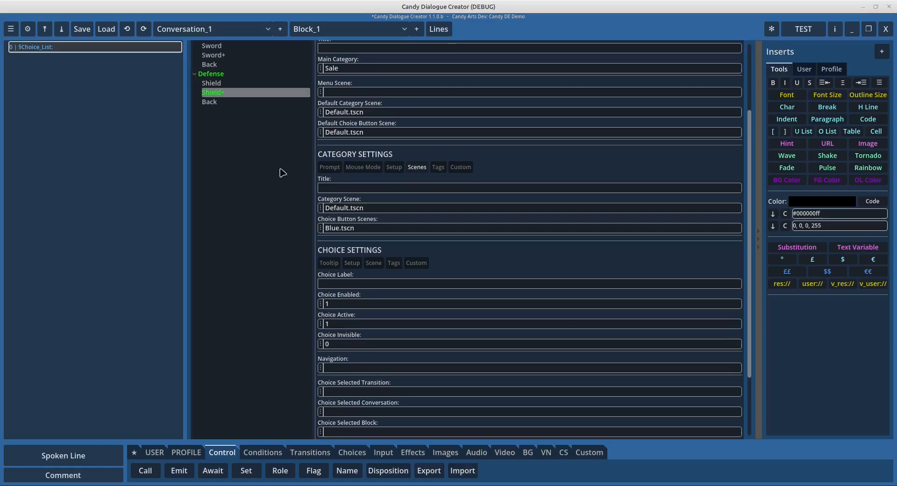
{"action": "scroll", "coordinate": [346, 346], "scroll_direction": "down", "scroll_amount": 3}
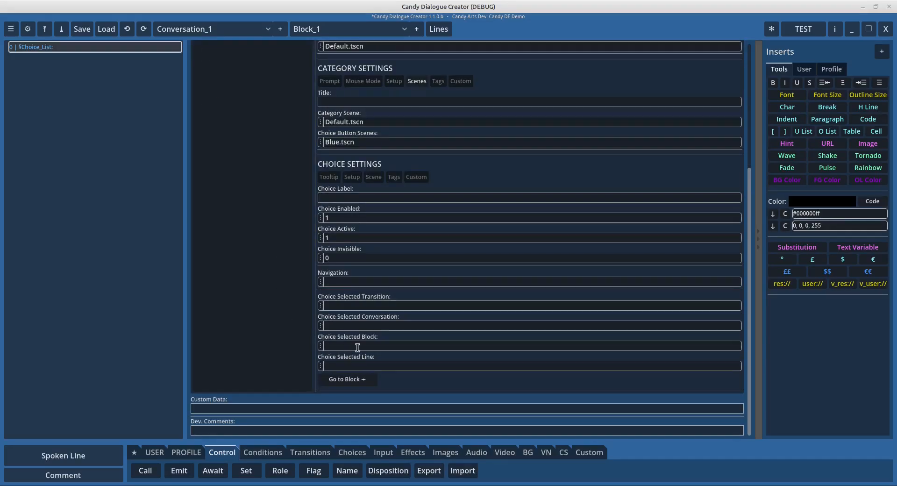
{"action": "scroll", "coordinate": [328, 313], "scroll_direction": "up", "scroll_amount": 3}
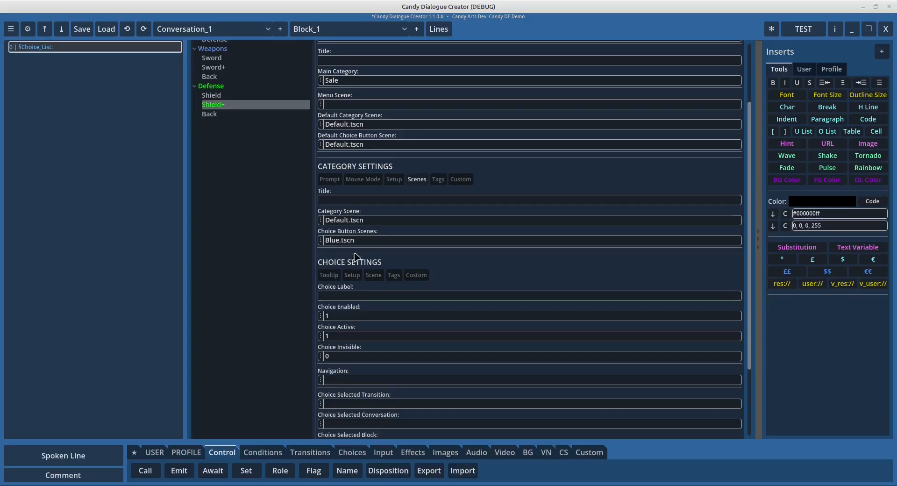
{"action": "left_click", "coordinate": [374, 277]}
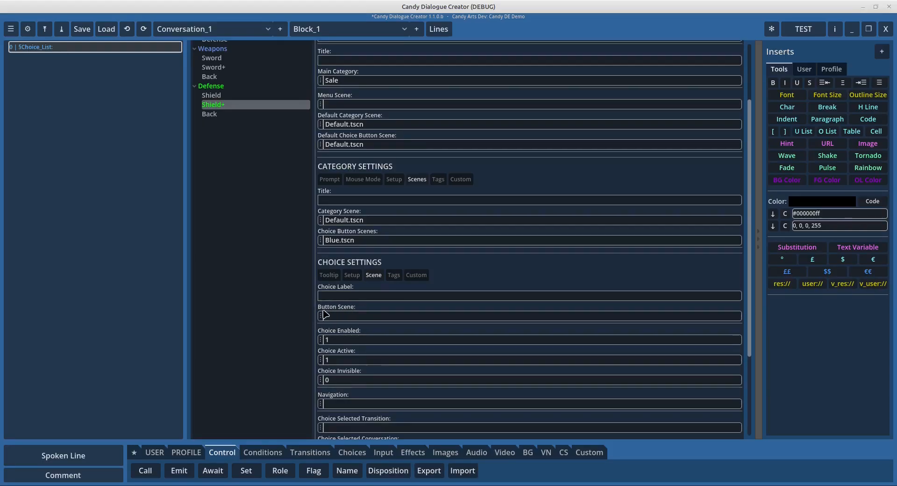
{"action": "left_click", "coordinate": [322, 316]}
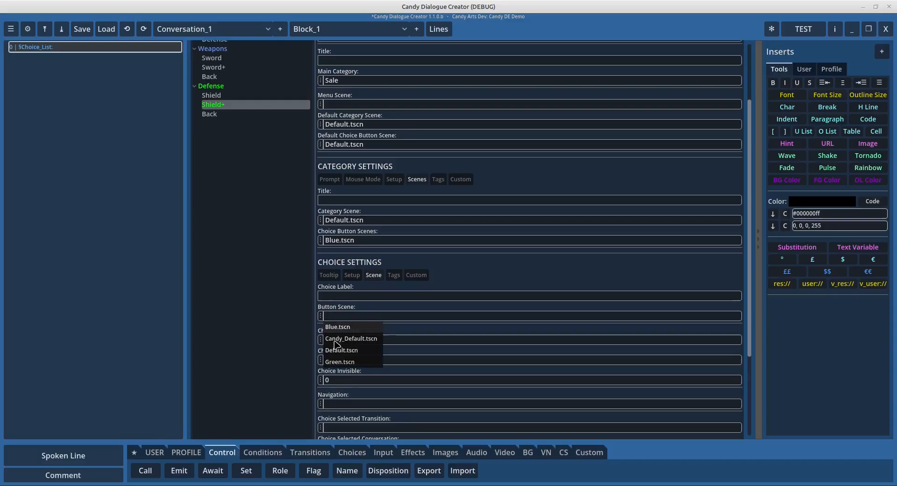
{"action": "left_click", "coordinate": [338, 363]}
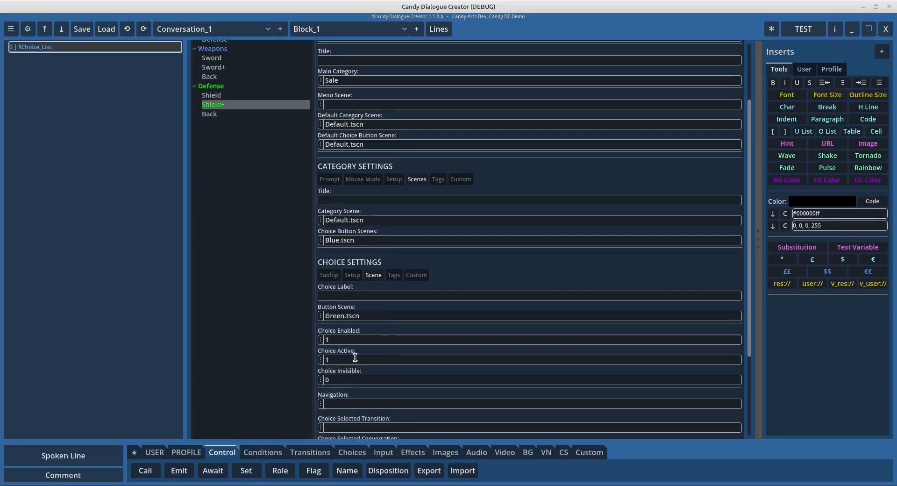
Give the Sword+ choice the Green.tscn button scene too and export the dialogue
{"action": "left_click", "coordinate": [218, 69]}
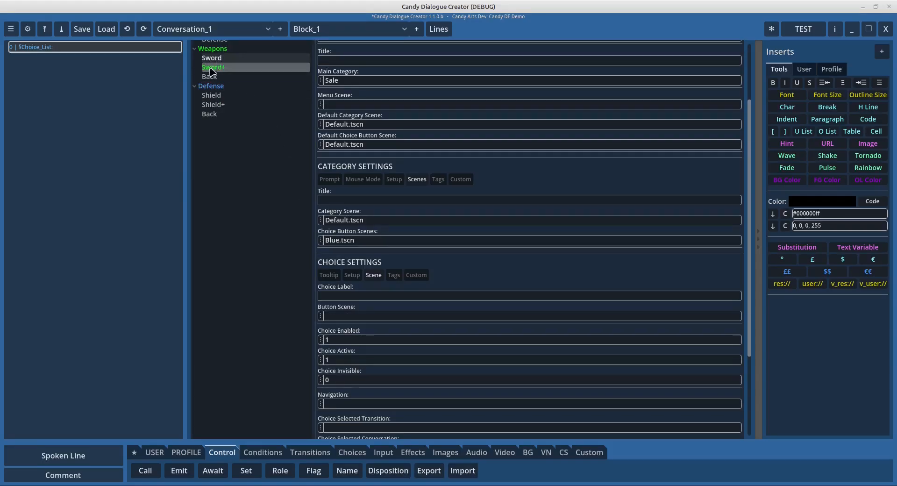
{"action": "left_click", "coordinate": [322, 316]}
{"action": "left_click", "coordinate": [322, 356]}
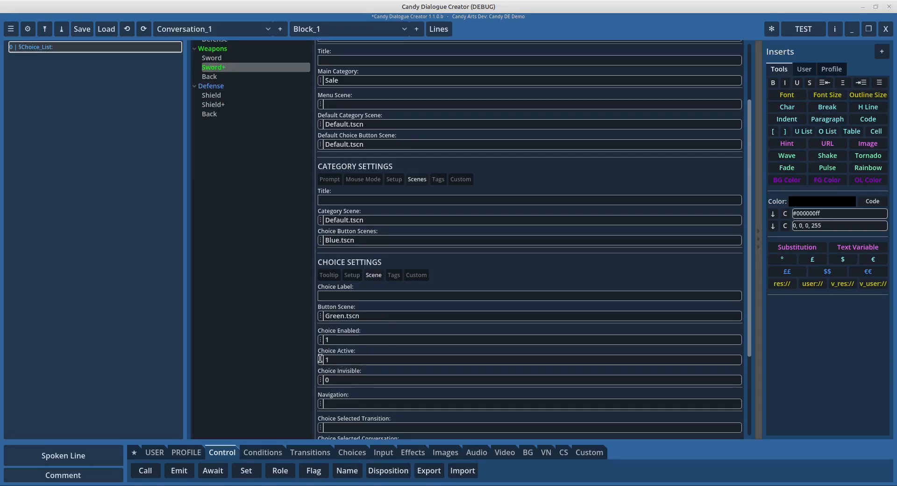
{"action": "left_click", "coordinate": [802, 32]}
Run the game from the Godot editor and open the Defense menu
{"action": "mouse_move", "coordinate": [388, 475]}
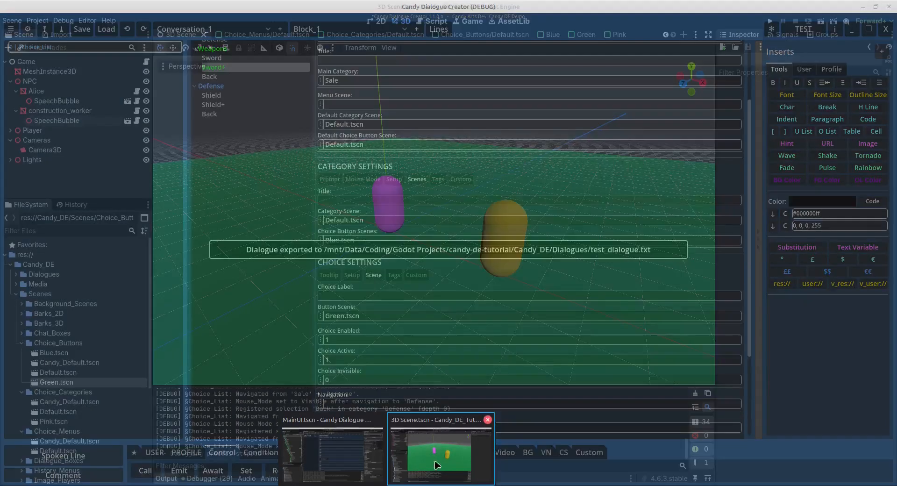
{"action": "left_click", "coordinate": [437, 465]}
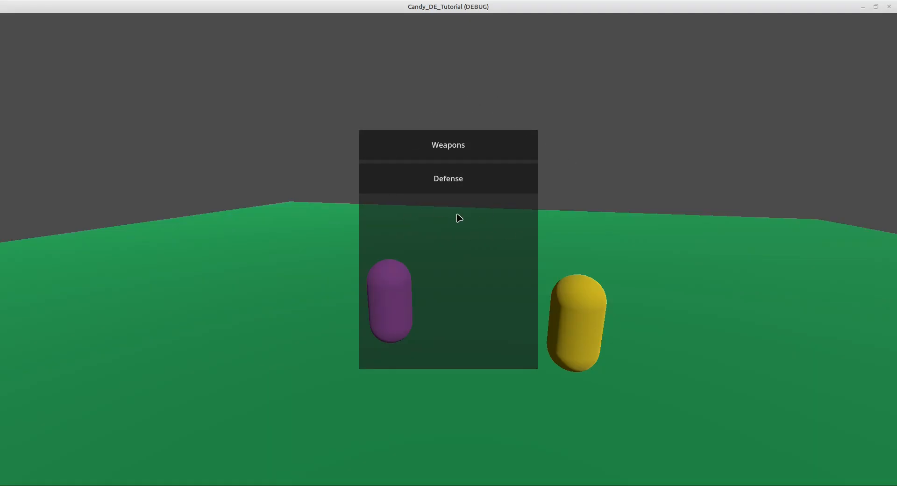
{"action": "left_click", "coordinate": [435, 188]}
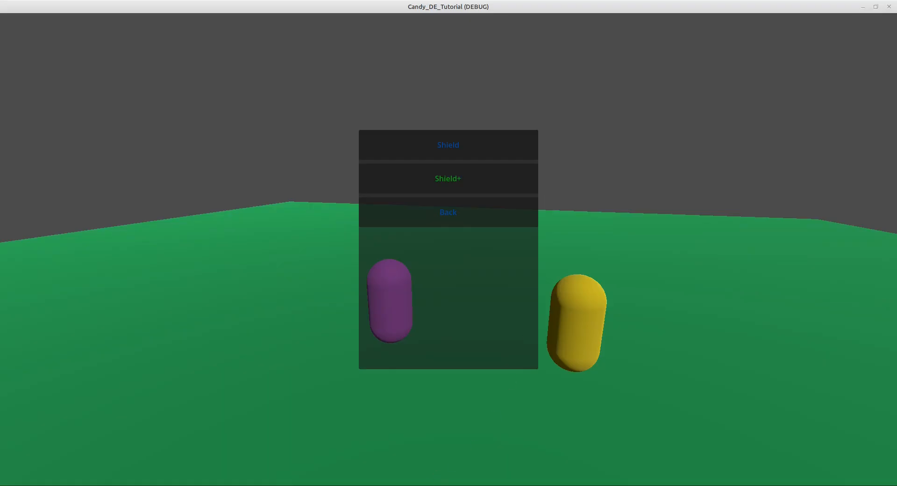
Check the Shield+ and Sword+ button scene settings in the dialogue creator
{"action": "left_click", "coordinate": [429, 481]}
{"action": "left_click", "coordinate": [223, 104]}
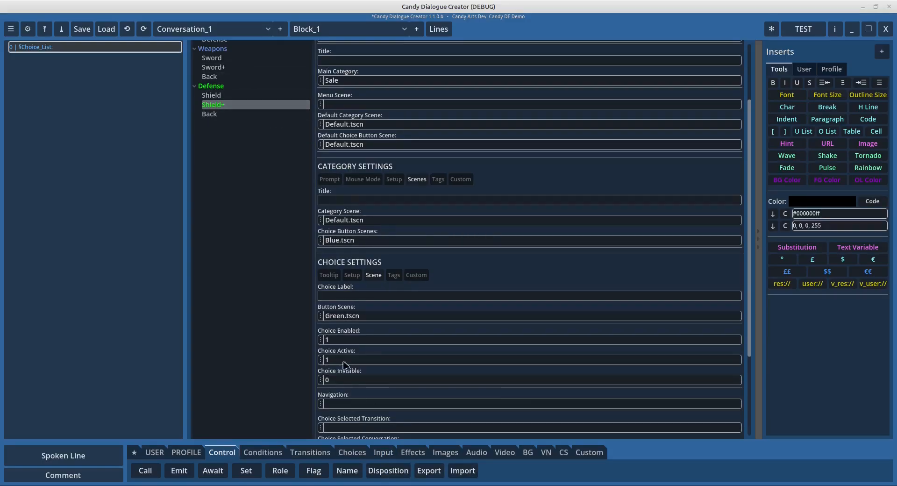
{"action": "left_click", "coordinate": [221, 69]}
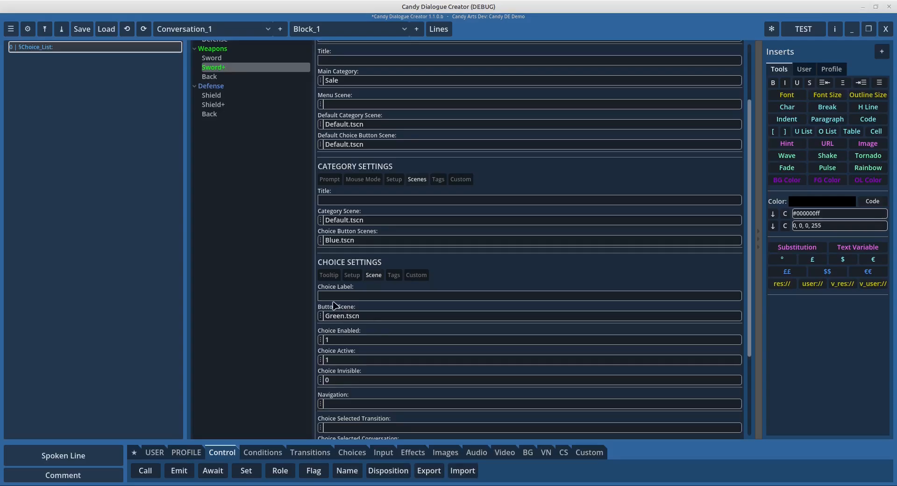
In the game, go back to the top menu, open Weapons, then leave the game
{"action": "mouse_move", "coordinate": [428, 485]}
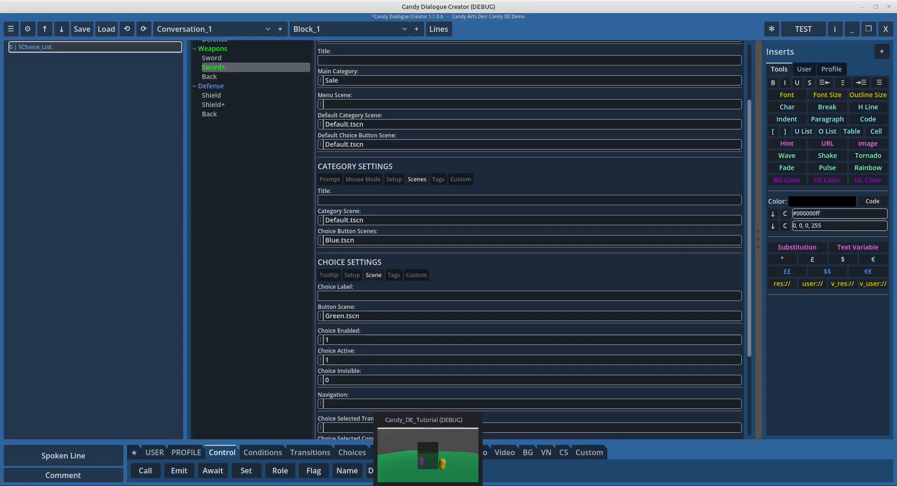
{"action": "left_click", "coordinate": [428, 455]}
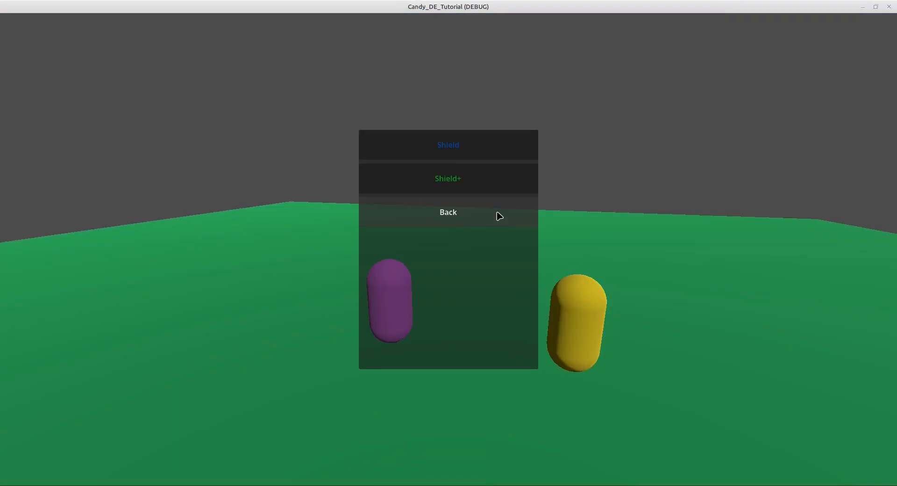
{"action": "left_click", "coordinate": [453, 219]}
{"action": "left_click", "coordinate": [462, 146]}
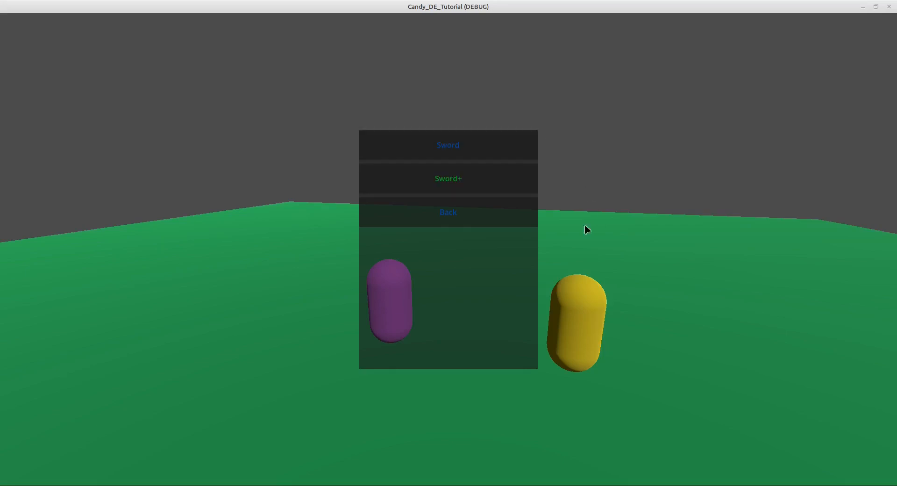
{"action": "key", "text": "alt+Tab"}
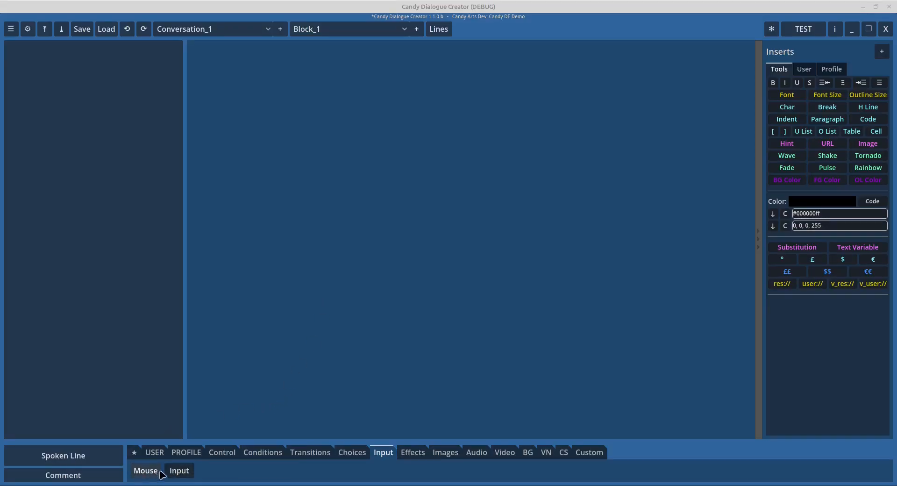
Add a Mouse directive line to Block_1 and look at its mouse mode options
{"action": "left_click", "coordinate": [141, 472]}
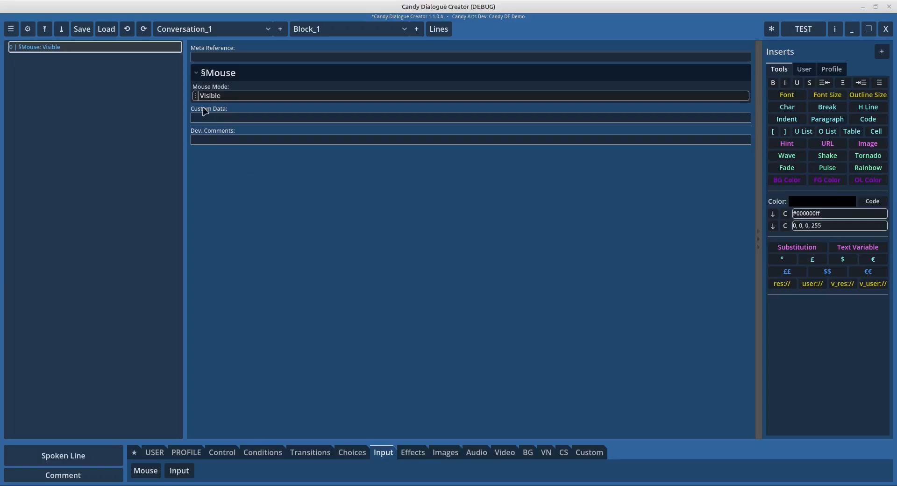
{"action": "left_click", "coordinate": [196, 95]}
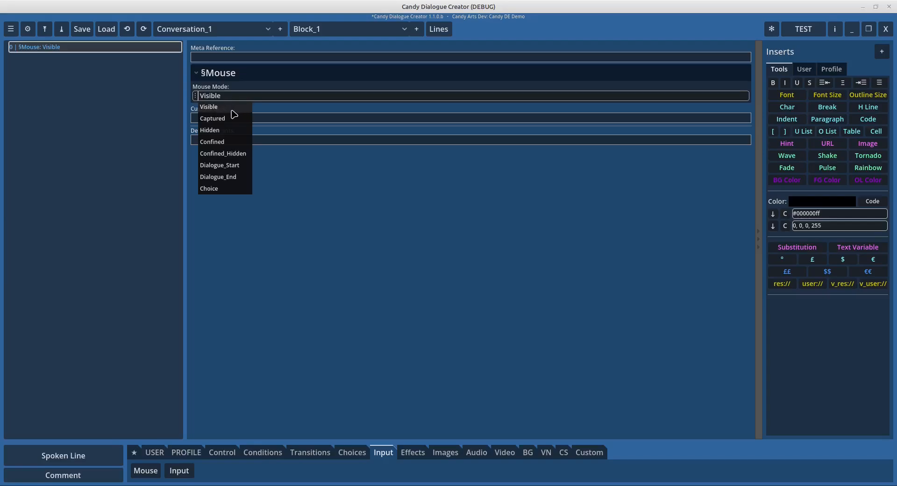
{"action": "left_click", "coordinate": [251, 77]}
Change the Mouse directive's mouse mode from Visible to Captured
{"action": "left_click", "coordinate": [199, 95]}
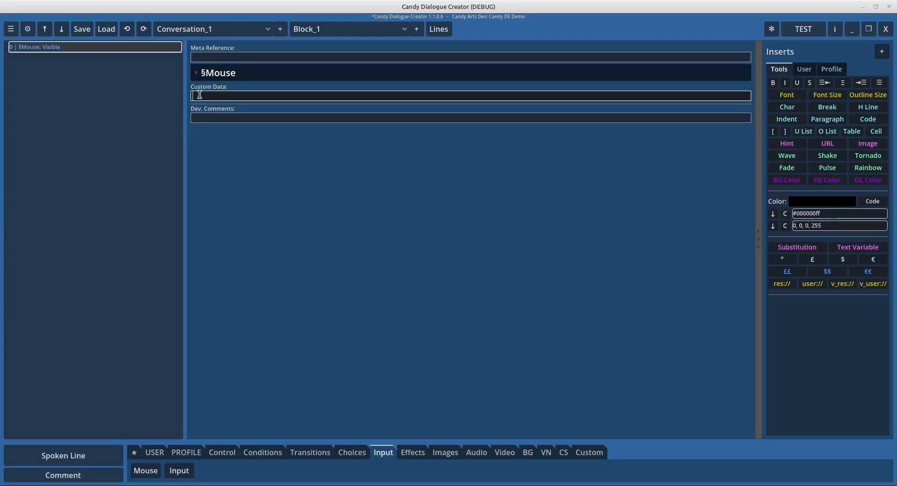
{"action": "left_click", "coordinate": [206, 75]}
{"action": "left_click", "coordinate": [201, 96]}
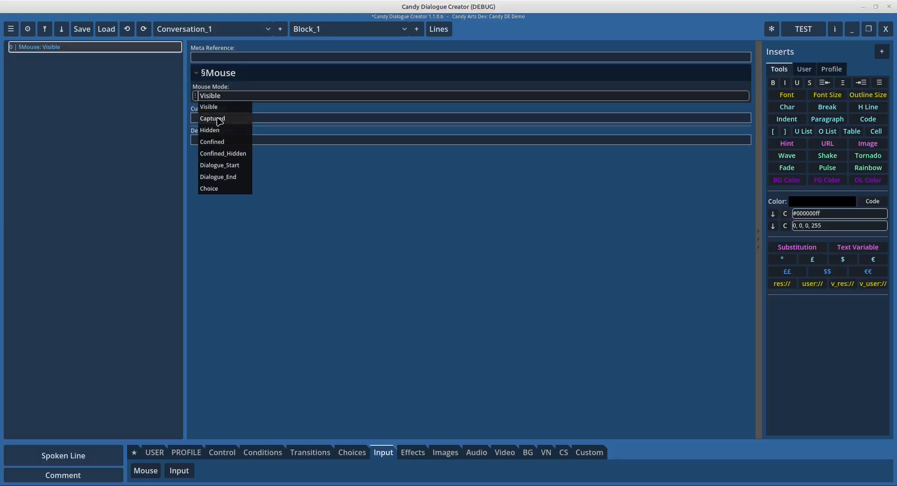
{"action": "left_click", "coordinate": [218, 119]}
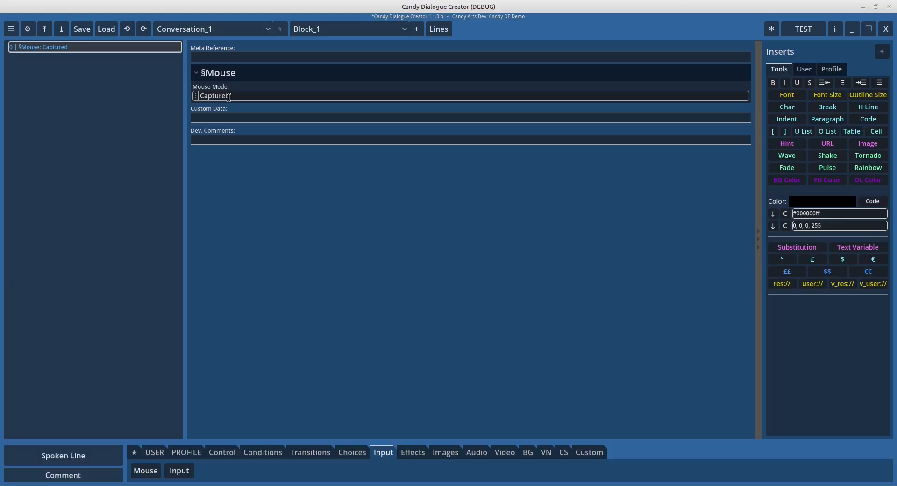
{"action": "left_click", "coordinate": [197, 96]}
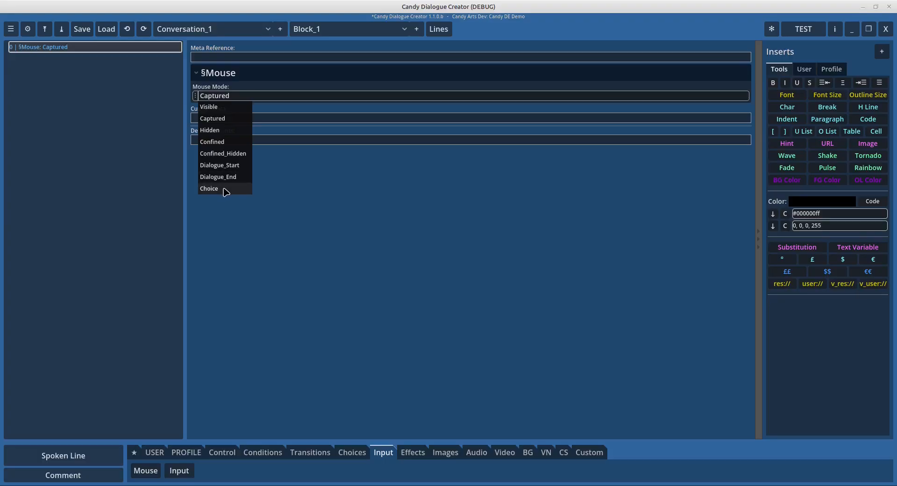
{"action": "left_click", "coordinate": [267, 191]}
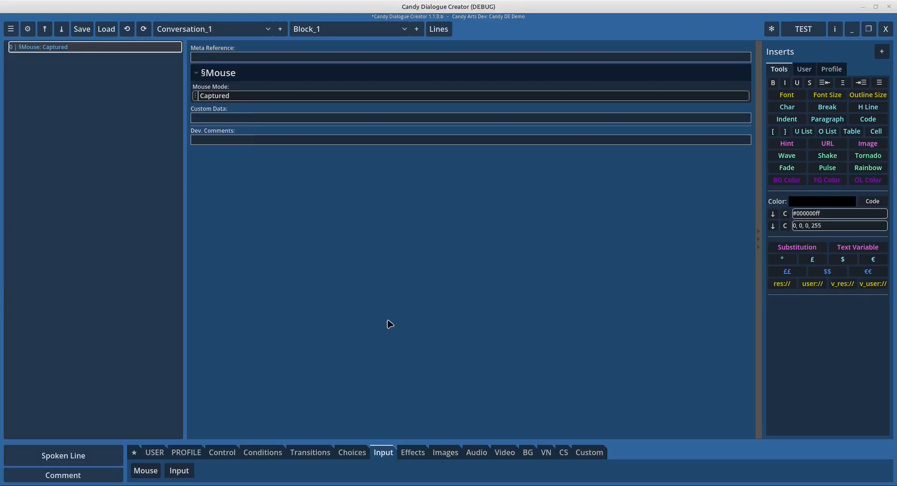
{"action": "left_click", "coordinate": [396, 449]}
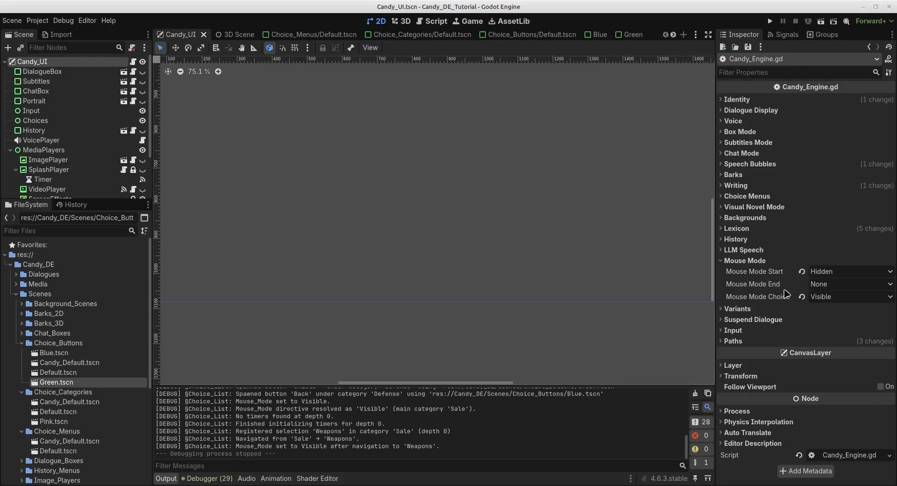
{"action": "left_click", "coordinate": [828, 286]}
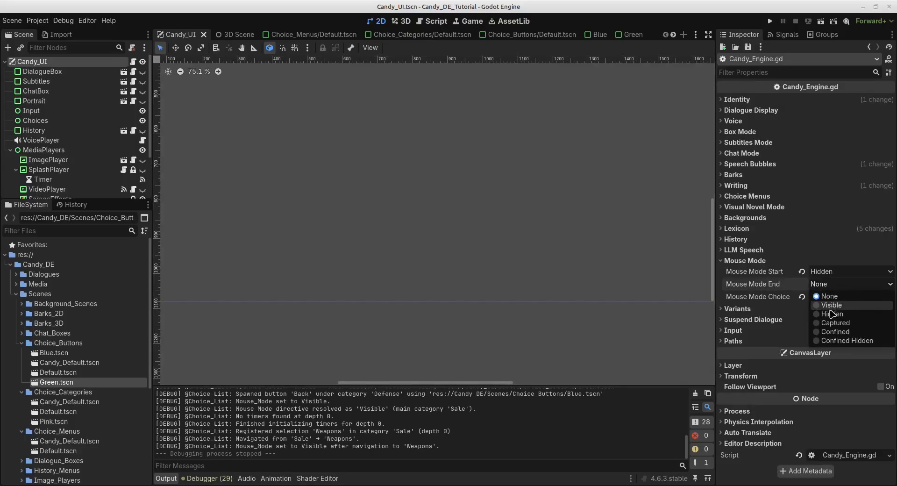
{"action": "left_click", "coordinate": [824, 296]}
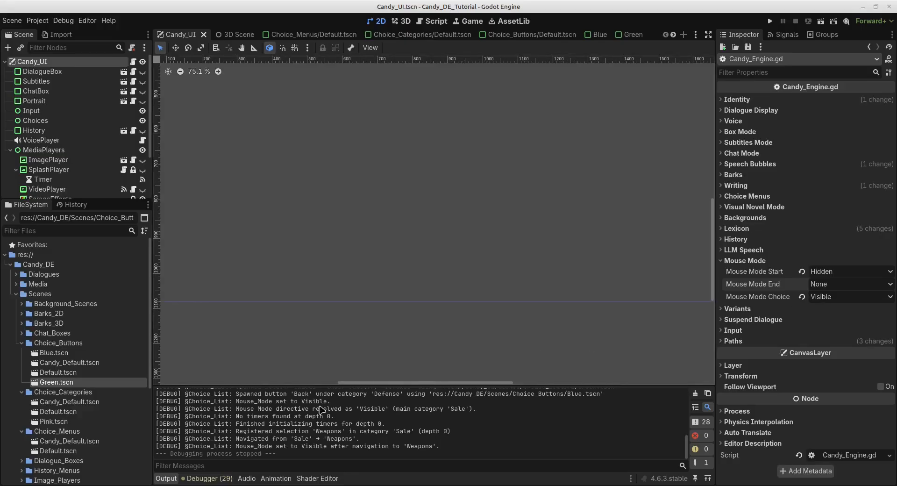
{"action": "mouse_move", "coordinate": [407, 485]}
{"action": "left_click", "coordinate": [407, 454]}
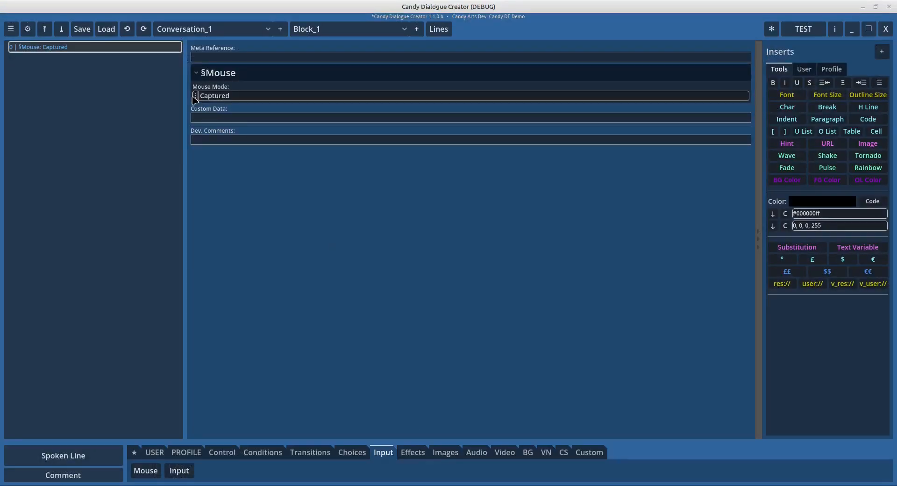
Try Dialogue_Start and Dialogue_End as the Mouse Mode, then settle on Choice
{"action": "left_click", "coordinate": [195, 96]}
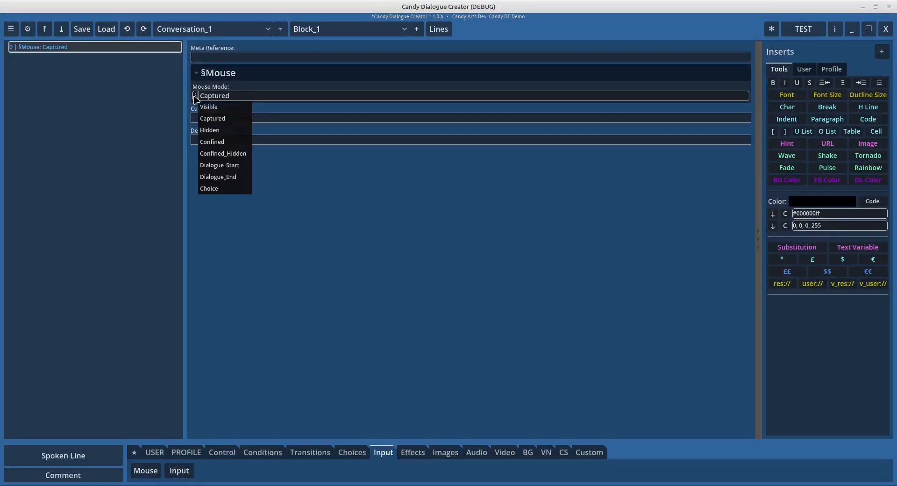
{"action": "left_click", "coordinate": [231, 166]}
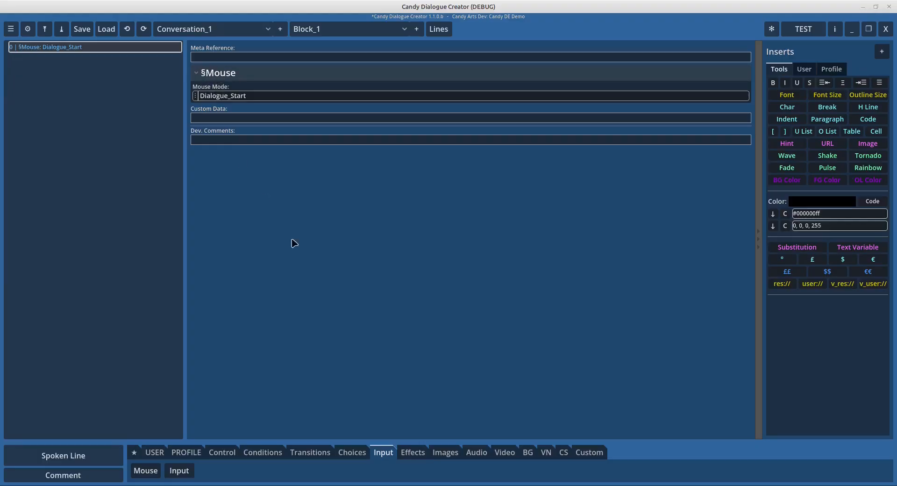
{"action": "mouse_move", "coordinate": [414, 483]}
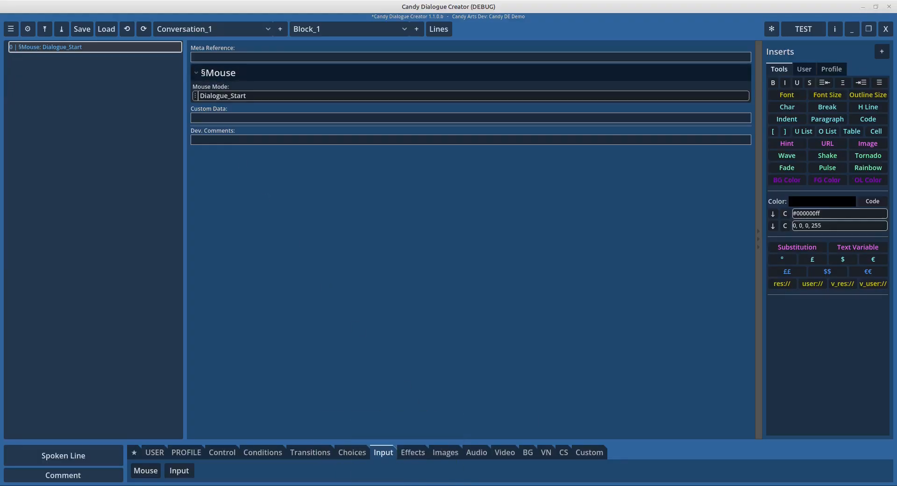
{"action": "left_click", "coordinate": [386, 449]}
{"action": "left_click", "coordinate": [196, 96]}
{"action": "left_click", "coordinate": [230, 177]}
{"action": "left_click", "coordinate": [196, 95]}
{"action": "left_click", "coordinate": [222, 189]}
{"action": "left_click_drag", "start_coordinate": [231, 98], "coordinate": [193, 97]}
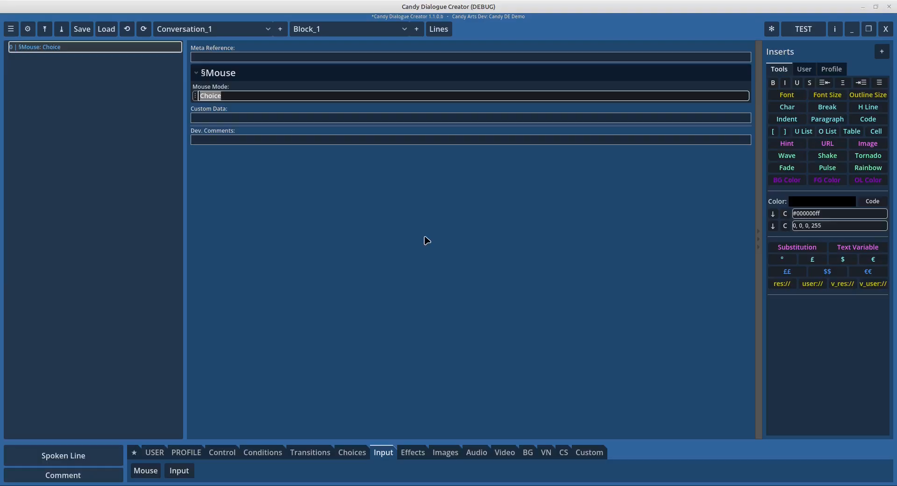
Replace Choice with the variable £globals.my_mouse_mode in the Mouse Mode field
{"action": "type", "text": "£globals.my_mous_m"}
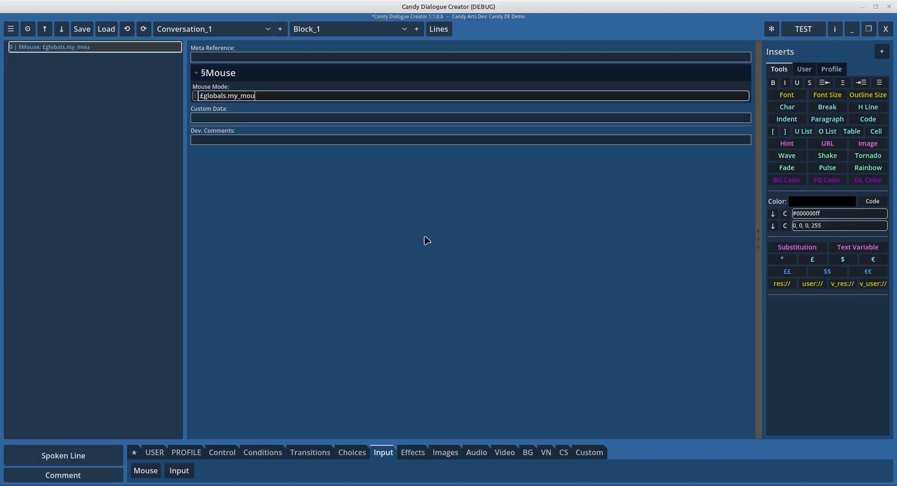
{"action": "key", "text": "BackSpace"}
{"action": "key", "text": "BackSpace"}
{"action": "type", "text": "e_mode"}
Append = "Visible" after the variable name in the Mouse Mode value
{"action": "left_click_drag", "start_coordinate": [228, 98], "coordinate": [298, 95]}
{"action": "left_click", "coordinate": [298, 96]}
{"action": "triple_click", "coordinate": [290, 97]}
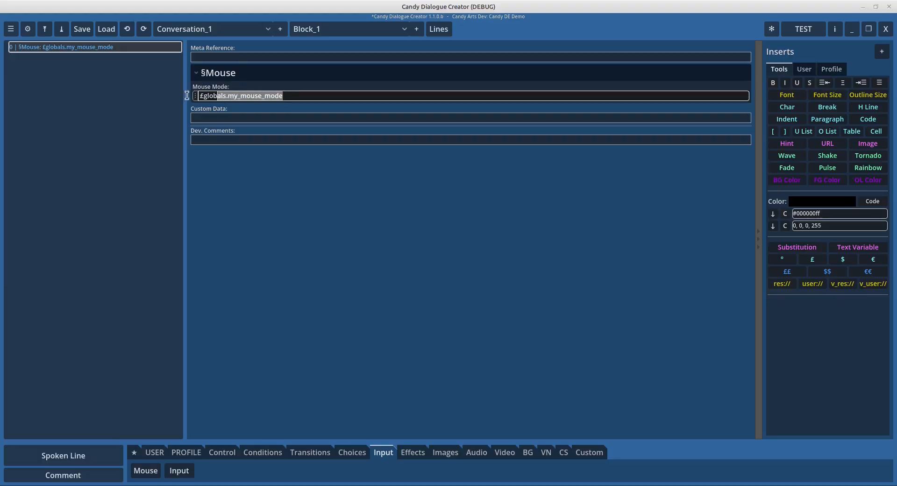
{"action": "left_click", "coordinate": [306, 92]}
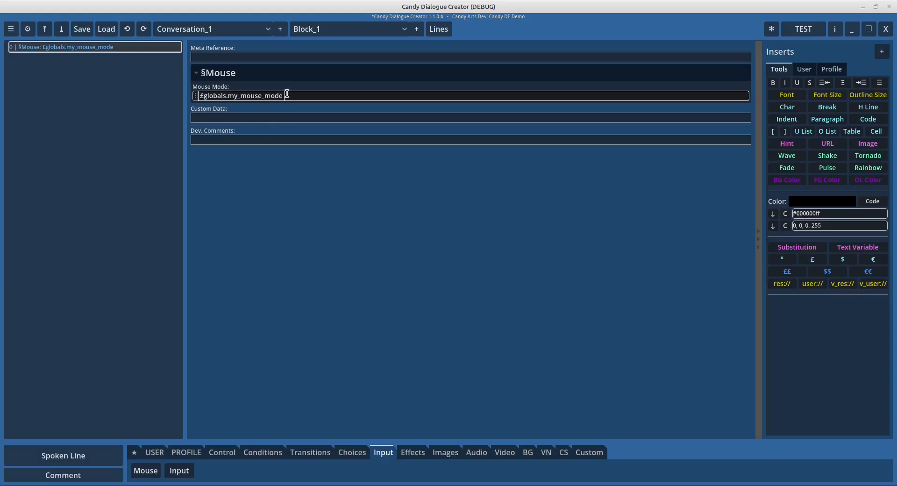
{"action": "left_click", "coordinate": [195, 96]}
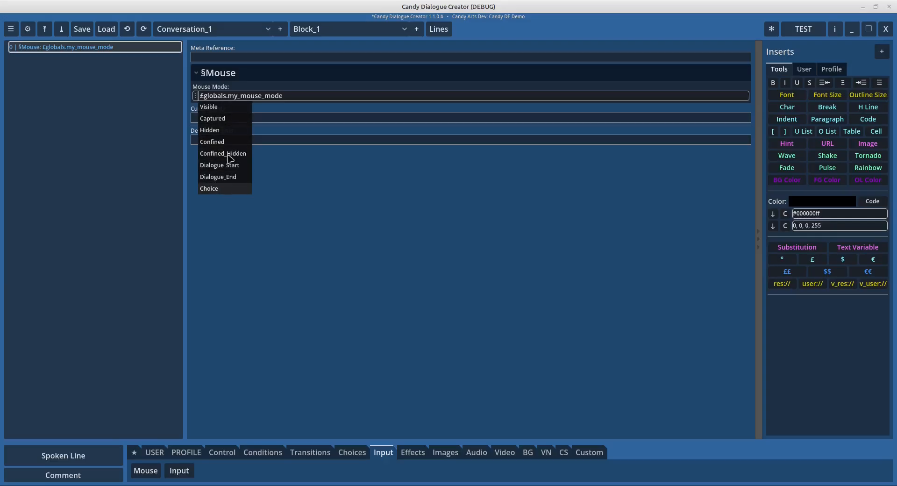
{"action": "left_click", "coordinate": [300, 99]}
{"action": "type", "text": "= \""}
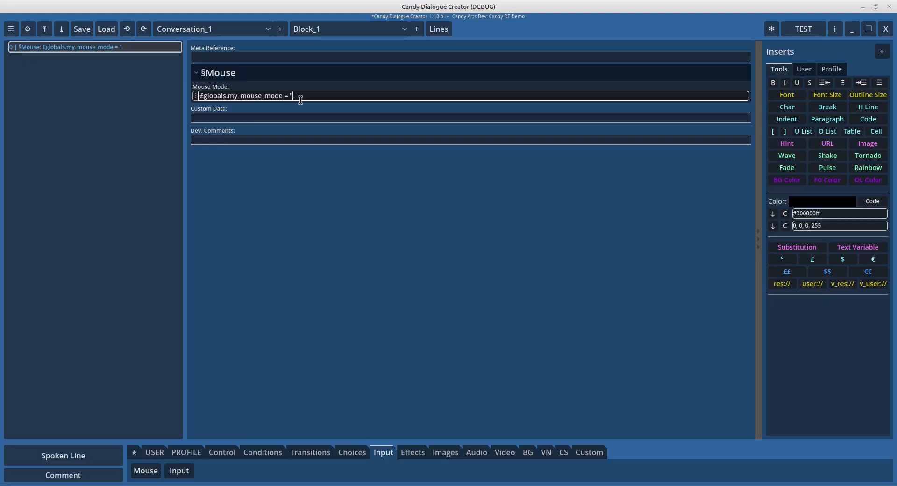
{"action": "type", "text": "Visible\""}
Rewrite the Mouse Mode value as var my_mouse_mode = "Visible", dropping the £globals. prefix
{"action": "left_click", "coordinate": [202, 96]}
{"action": "key", "text": "BackSpace"}
{"action": "type", "text": "var"}
{"action": "left_click_drag", "start_coordinate": [212, 96], "coordinate": [237, 95]}
{"action": "key", "text": "BackSpace"}
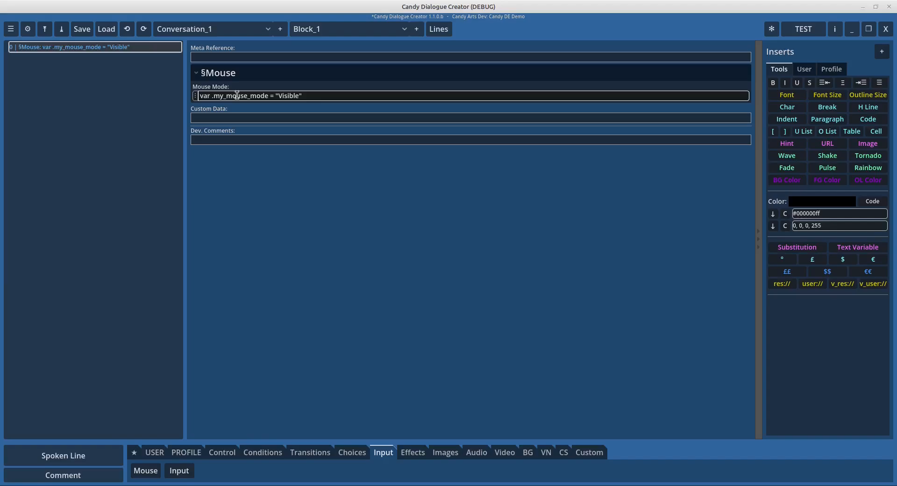
{"action": "left_click_drag", "start_coordinate": [274, 95], "coordinate": [309, 93]}
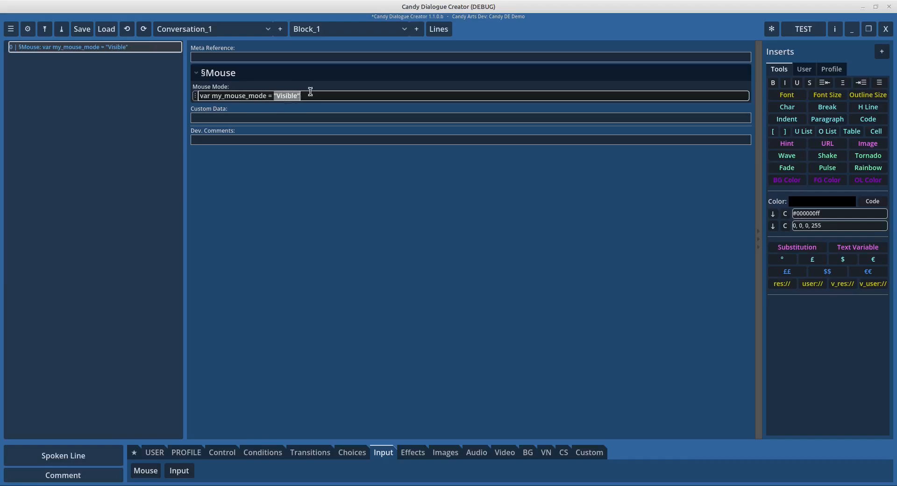
{"action": "left_click", "coordinate": [195, 97]}
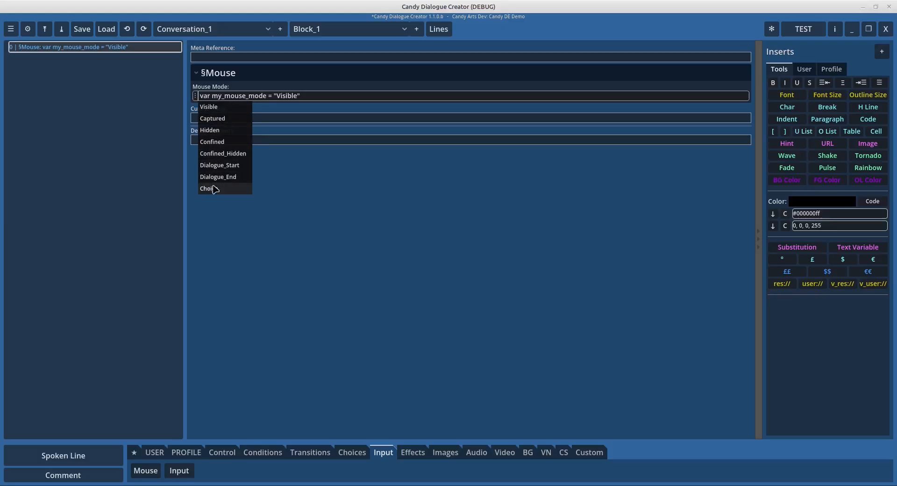
{"action": "left_click", "coordinate": [330, 147]}
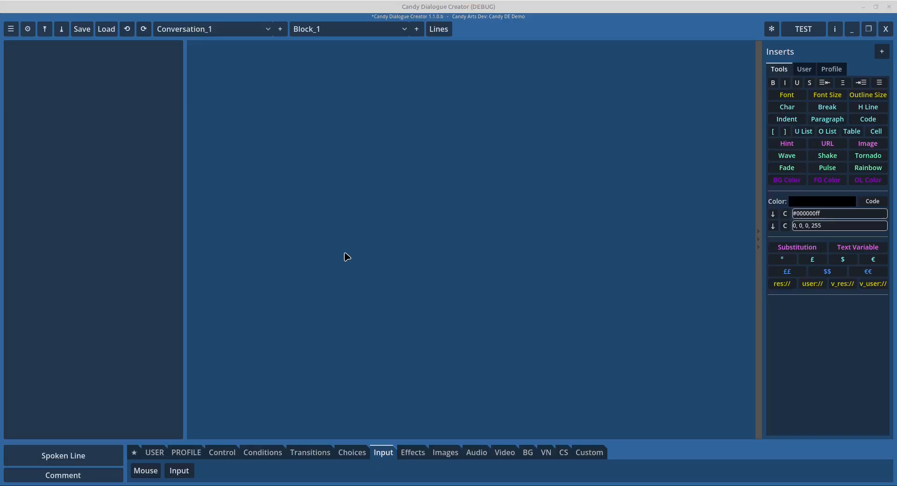
{"action": "left_click", "coordinate": [433, 465]}
{"action": "scroll", "coordinate": [469, 240], "scroll_direction": "up", "scroll_amount": 4}
Add an Input line with Scene Default.tscn and type Default into its Mode field
{"action": "left_click", "coordinate": [180, 470]}
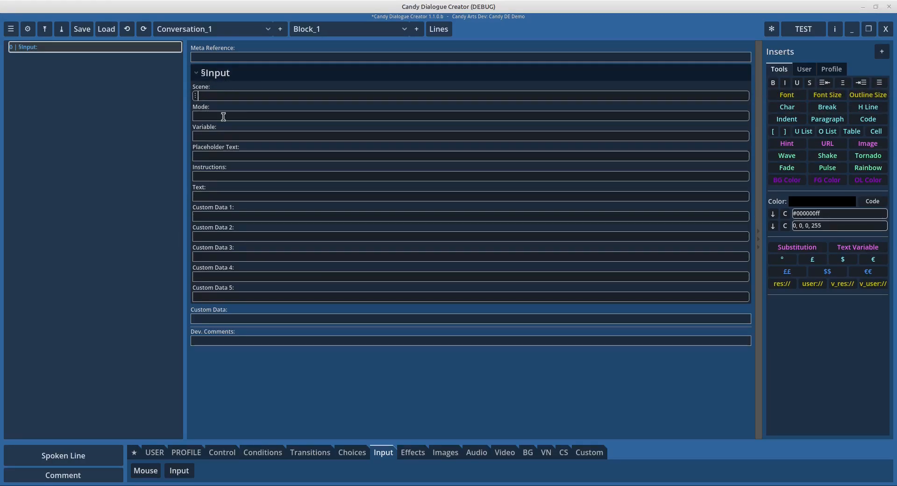
{"action": "mouse_move", "coordinate": [226, 112]}
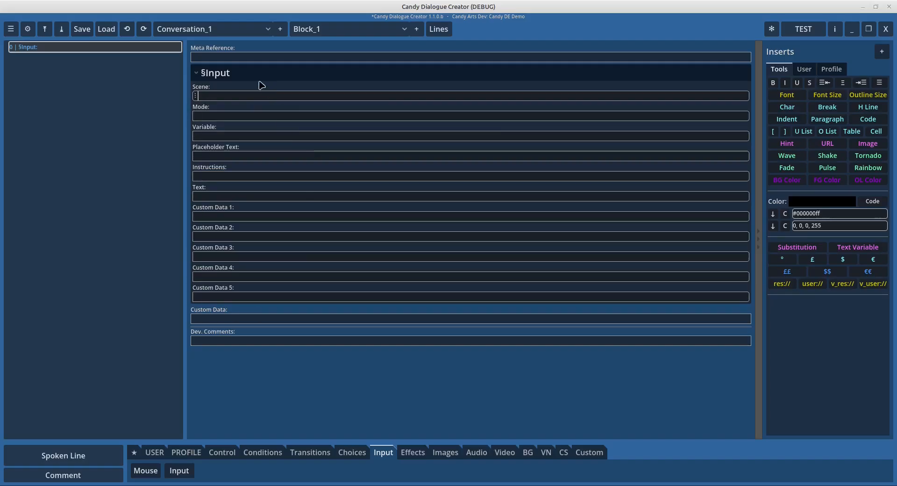
{"action": "left_click", "coordinate": [196, 96]}
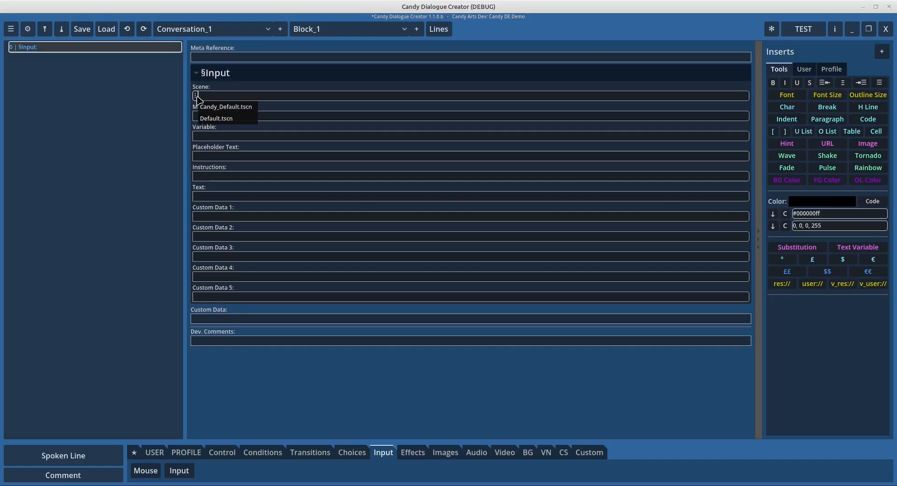
{"action": "left_click", "coordinate": [202, 88]}
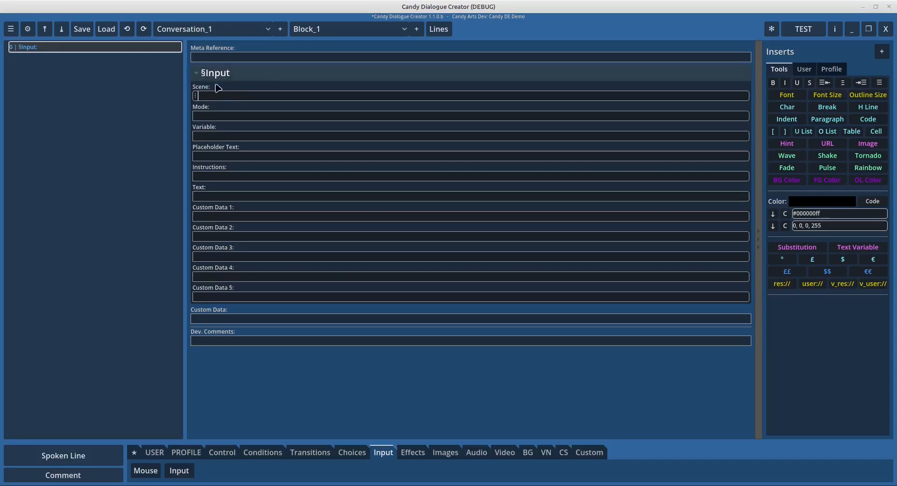
{"action": "left_click", "coordinate": [195, 96]}
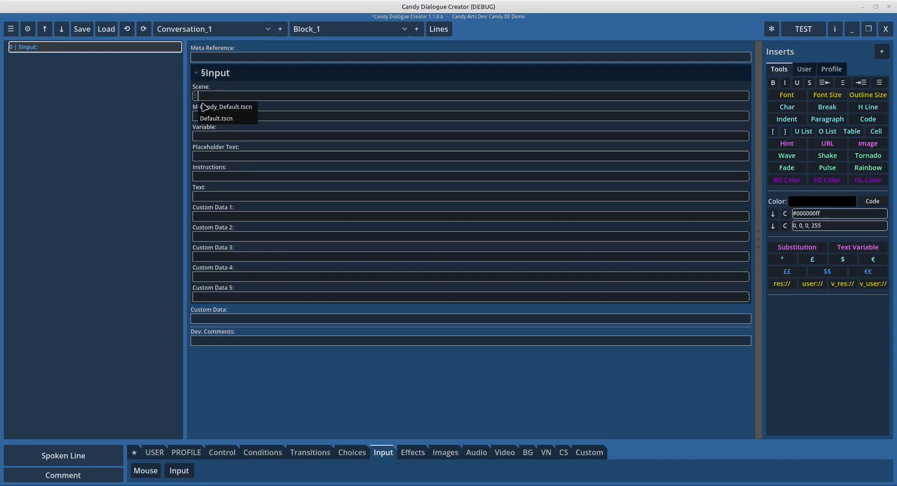
{"action": "left_click", "coordinate": [226, 119]}
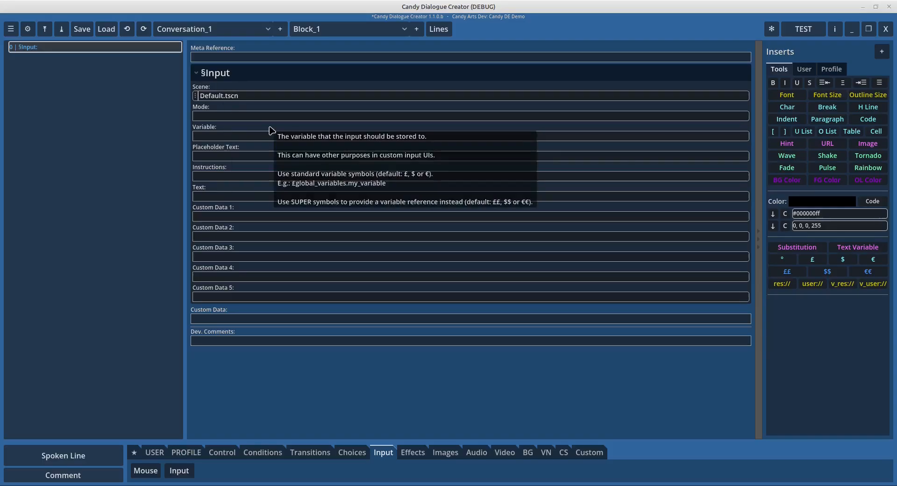
{"action": "left_click", "coordinate": [224, 118]}
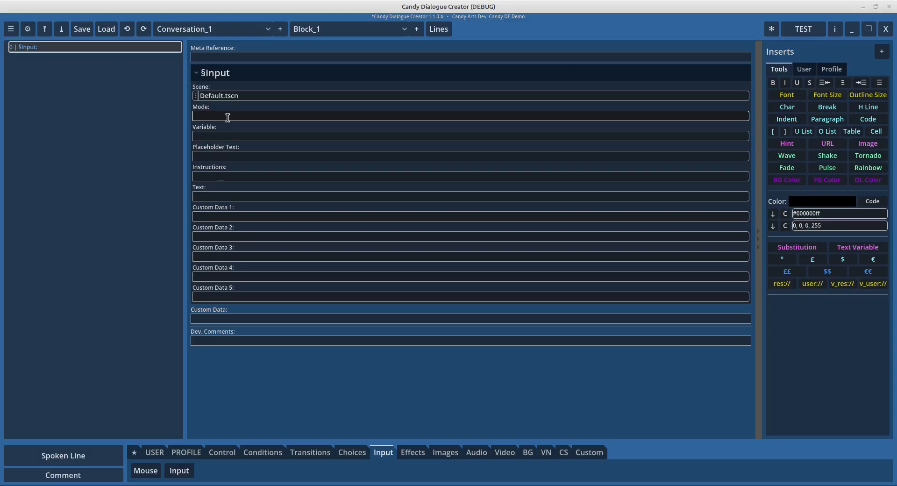
{"action": "type", "text": "efau"}
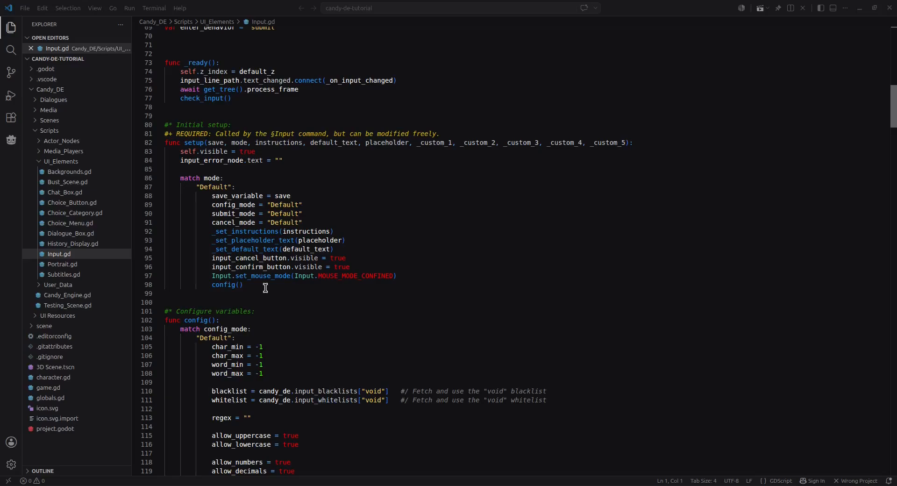
{"action": "scroll", "coordinate": [281, 299], "scroll_direction": "up", "scroll_amount": 2}
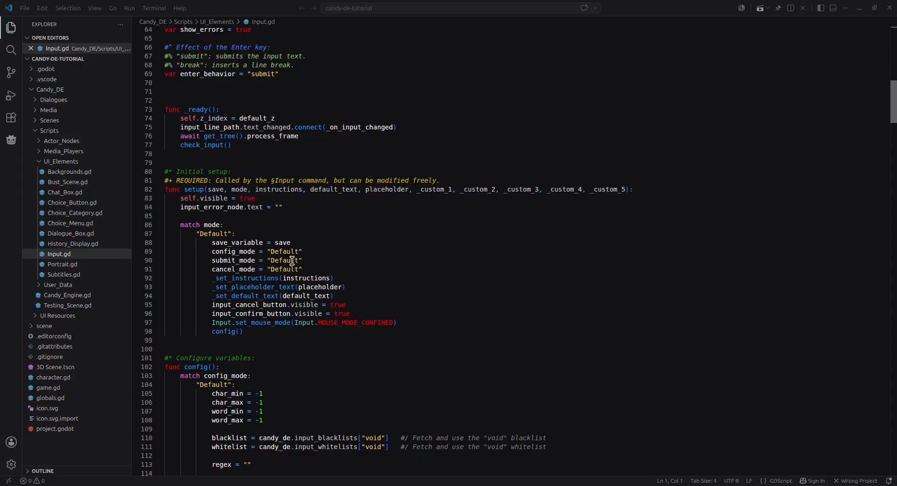
{"action": "scroll", "coordinate": [220, 224], "scroll_direction": "down", "scroll_amount": 2}
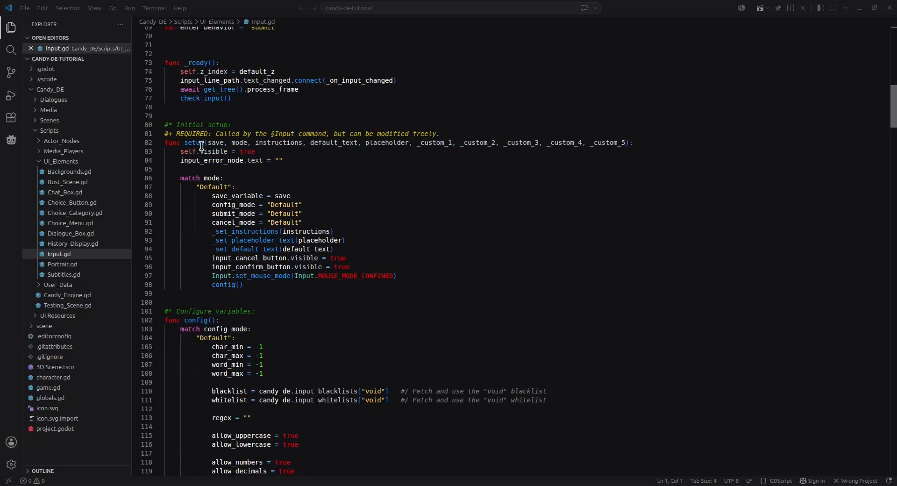
{"action": "double_click", "coordinate": [186, 142]}
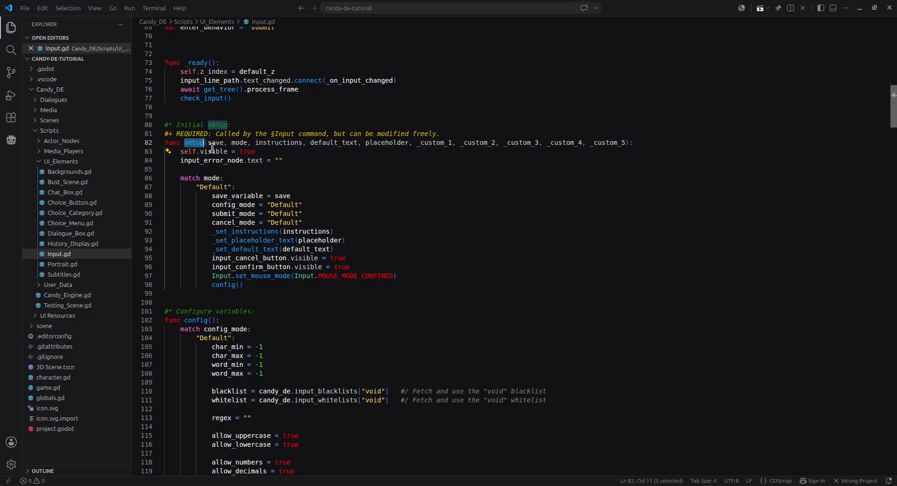
{"action": "left_click", "coordinate": [220, 143]}
{"action": "left_click_drag", "start_coordinate": [186, 143], "coordinate": [629, 143]}
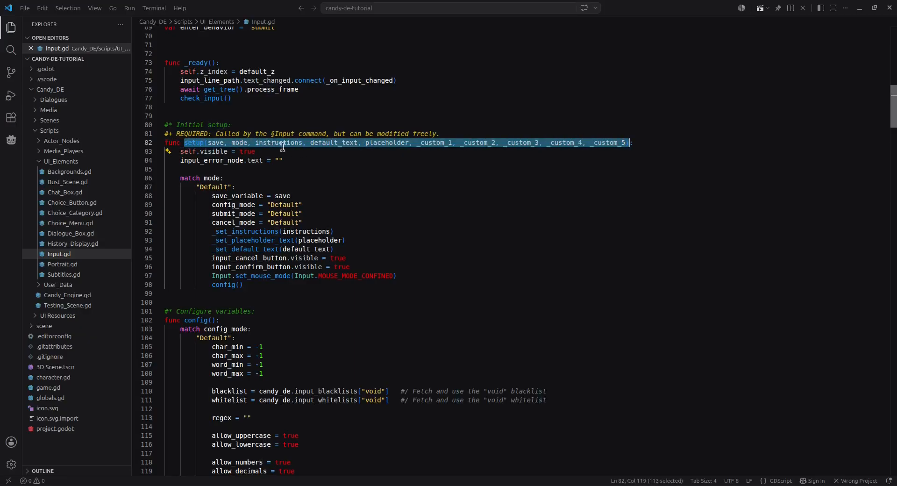
{"action": "left_click", "coordinate": [312, 159]}
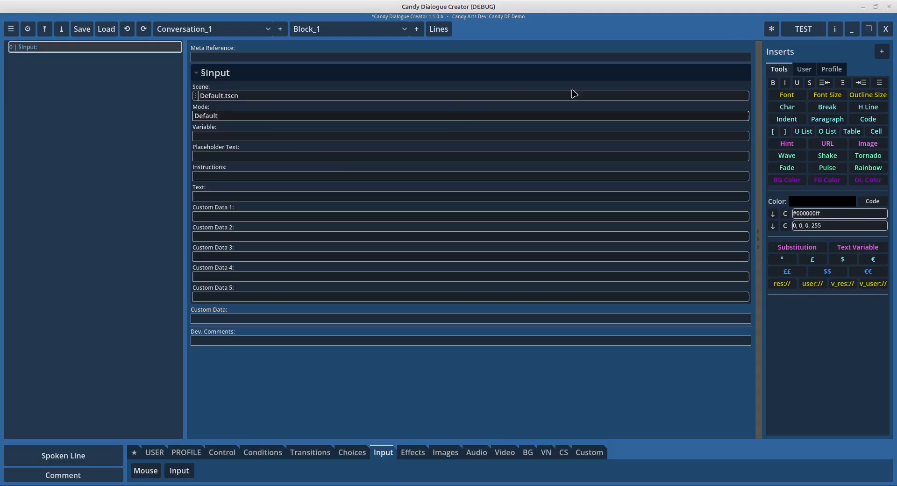
{"action": "left_click", "coordinate": [863, 7]}
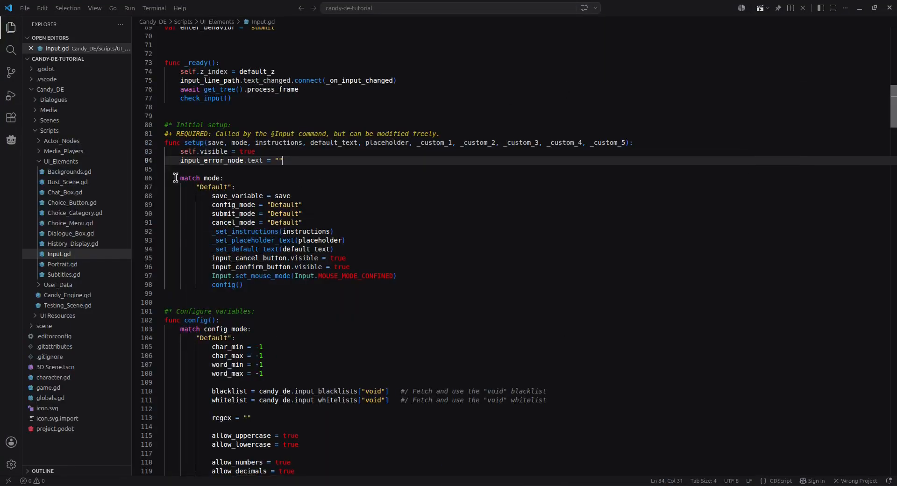
{"action": "left_click_drag", "start_coordinate": [180, 178], "coordinate": [222, 178]}
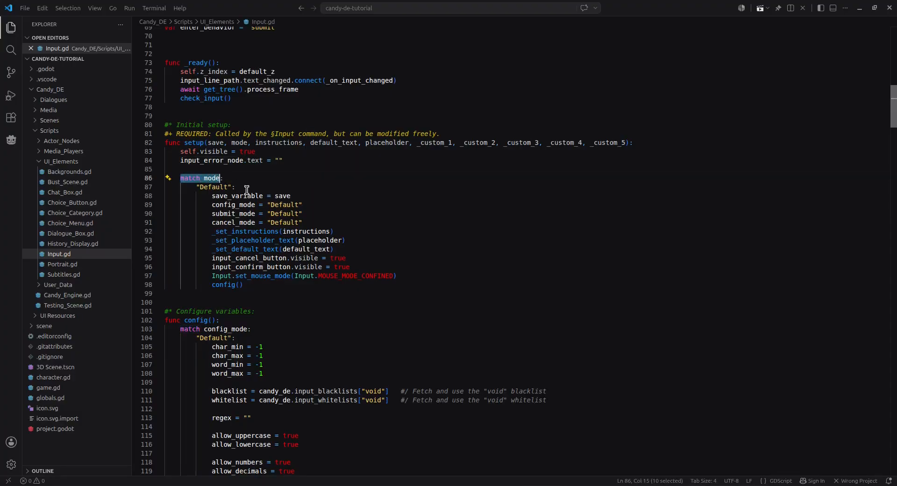
{"action": "left_click", "coordinate": [235, 178]}
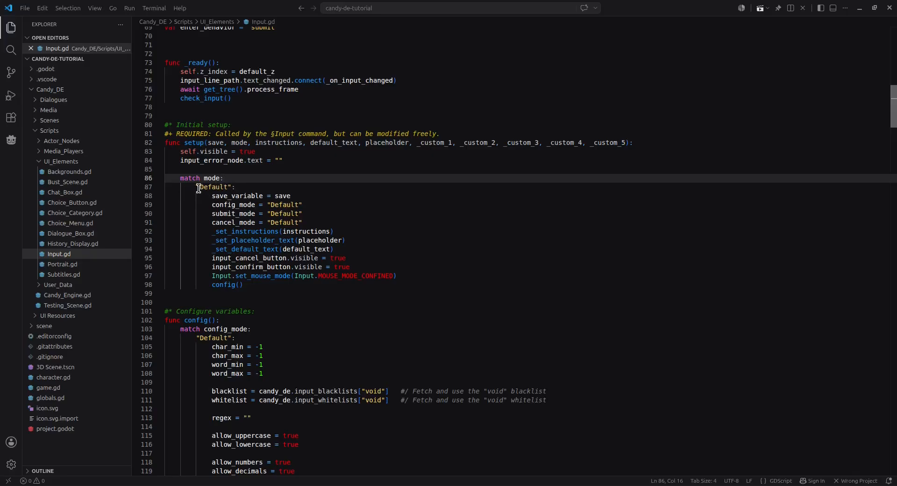
{"action": "left_click_drag", "start_coordinate": [246, 284], "coordinate": [154, 178]}
{"action": "left_click", "coordinate": [275, 187]}
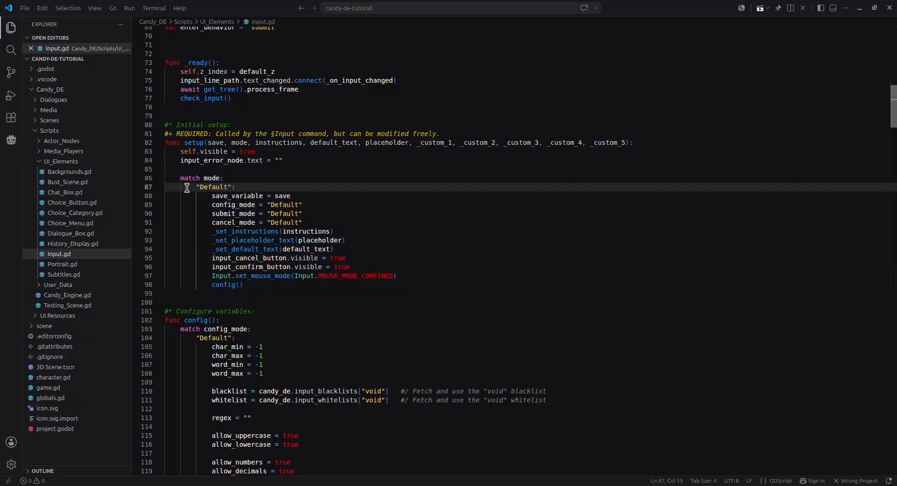
{"action": "left_click_drag", "start_coordinate": [247, 284], "coordinate": [151, 195]}
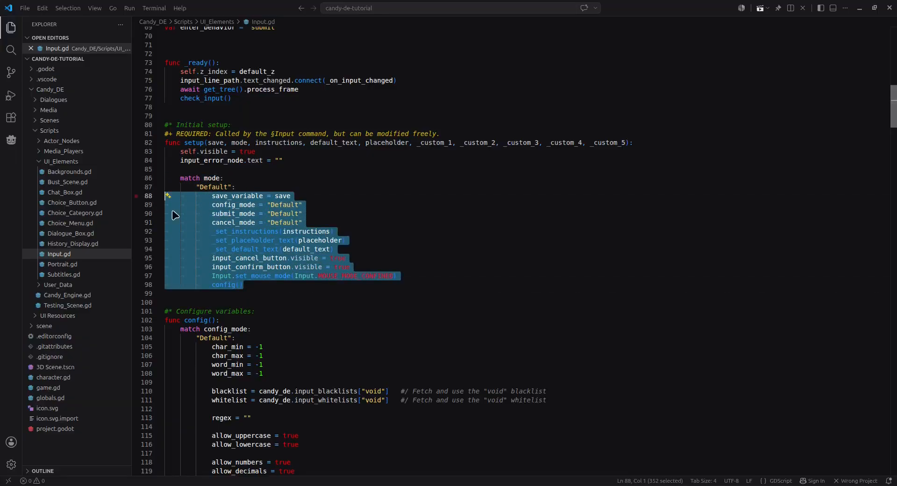
{"action": "left_click", "coordinate": [241, 187]}
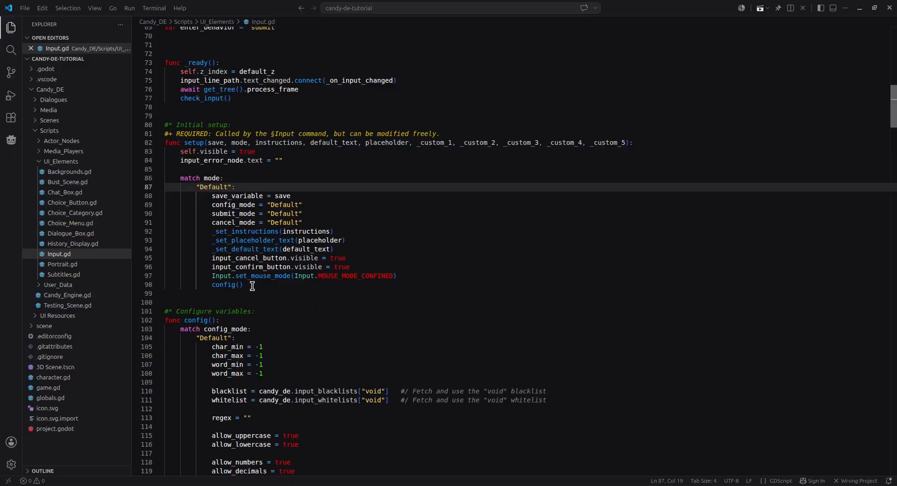
{"action": "left_click_drag", "start_coordinate": [253, 285], "coordinate": [164, 186]}
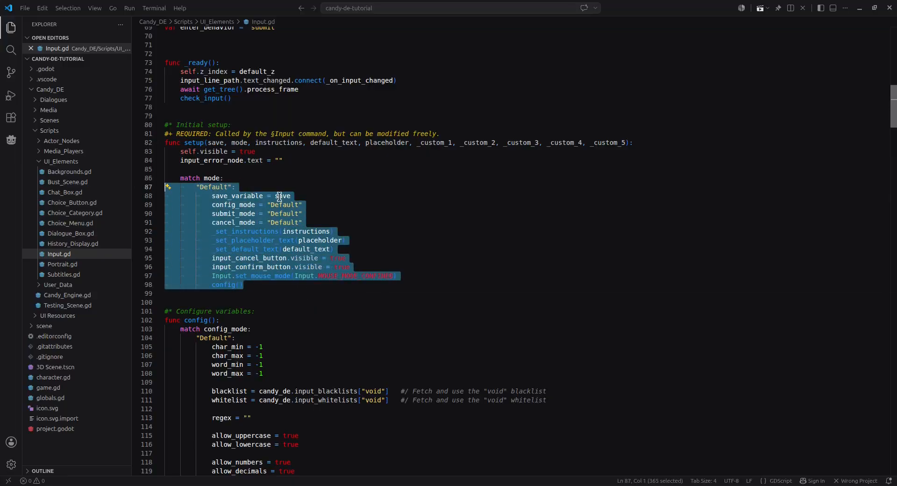
{"action": "left_click", "coordinate": [265, 187]}
{"action": "left_click_drag", "start_coordinate": [252, 287], "coordinate": [181, 180]}
{"action": "left_click", "coordinate": [283, 189]}
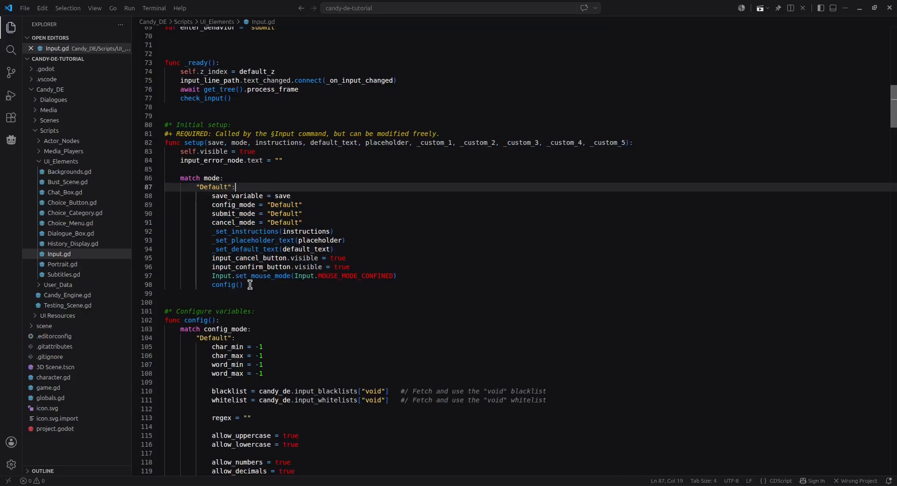
{"action": "left_click_drag", "start_coordinate": [250, 285], "coordinate": [166, 196]}
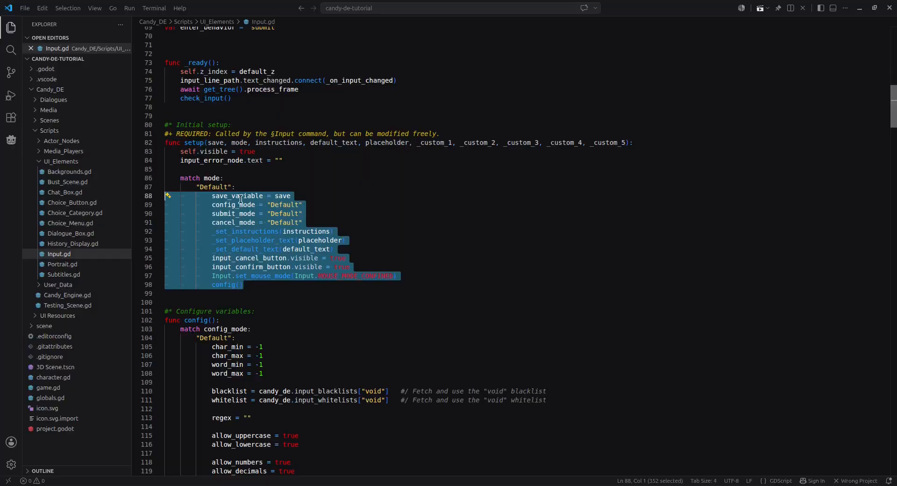
{"action": "left_click", "coordinate": [281, 293]}
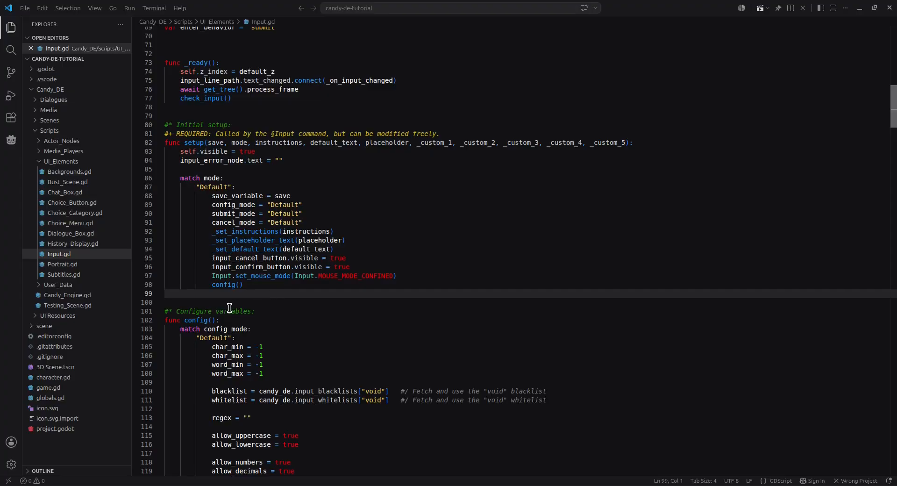
Add and then delete a "Mode_1" entry in Input.gd, returning to Candy Dialogue Creator
{"action": "key", "text": "Return"}
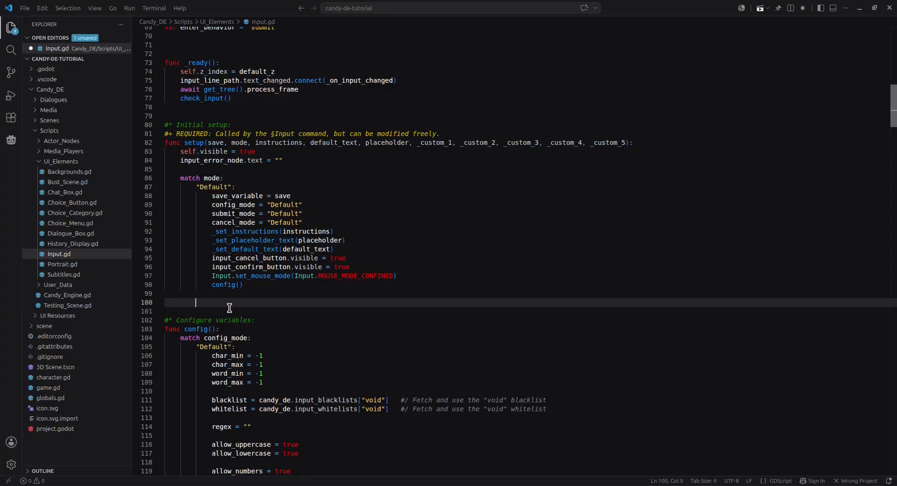
{"action": "type", "text": "\"Mod"}
{"action": "key", "text": "Return"}
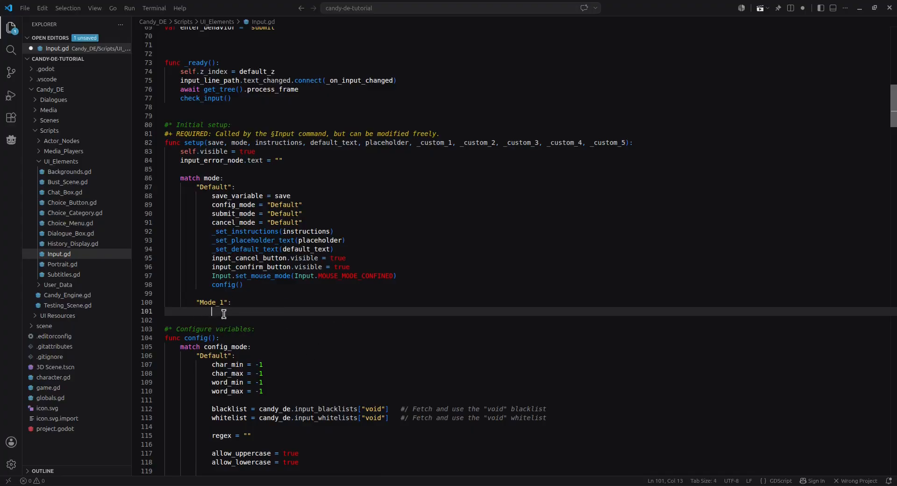
{"action": "key", "text": "shift+Up"}
{"action": "key", "text": "shift+Up"}
{"action": "key", "text": "BackSpace"}
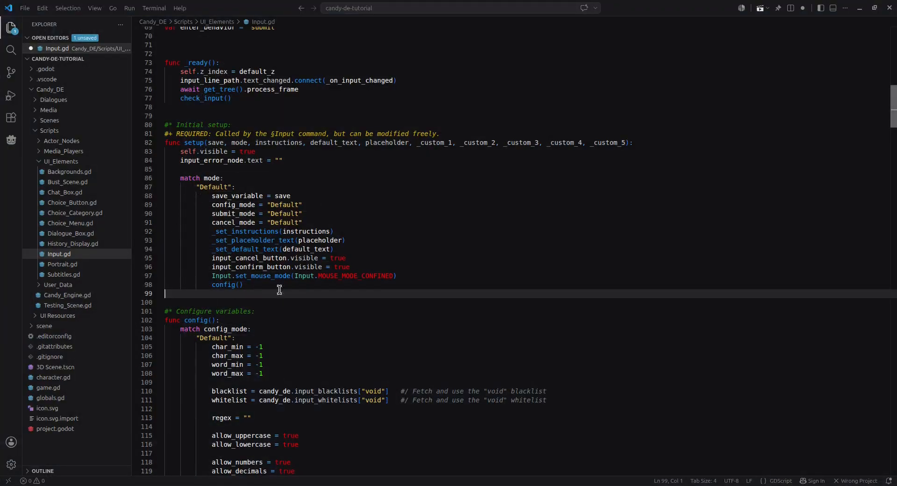
{"action": "left_click", "coordinate": [408, 485]}
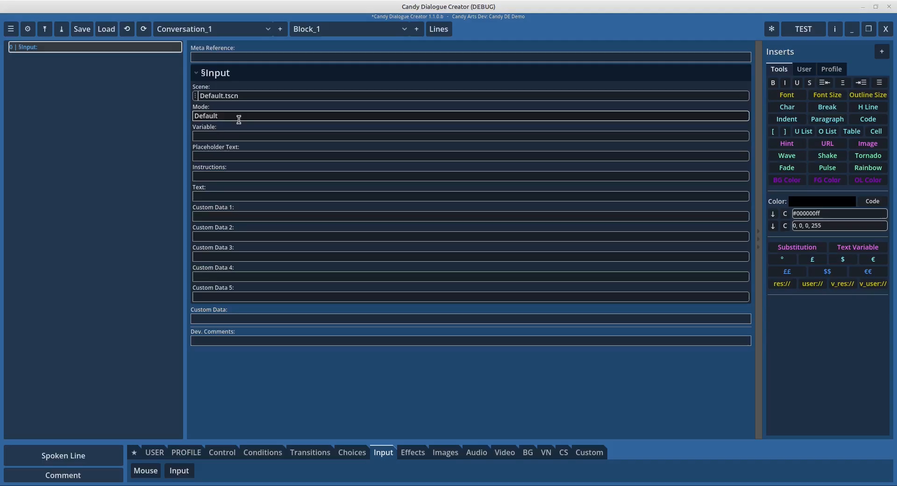
{"action": "left_click", "coordinate": [214, 138]}
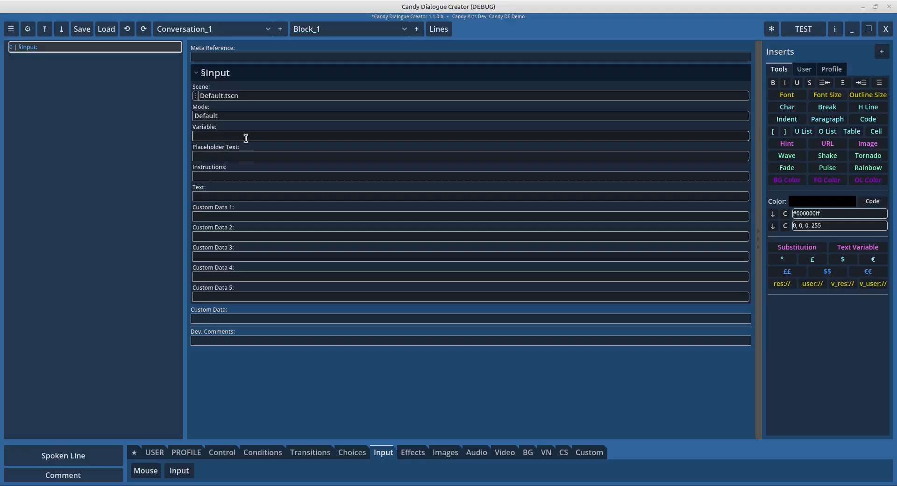
{"action": "mouse_move", "coordinate": [392, 483]}
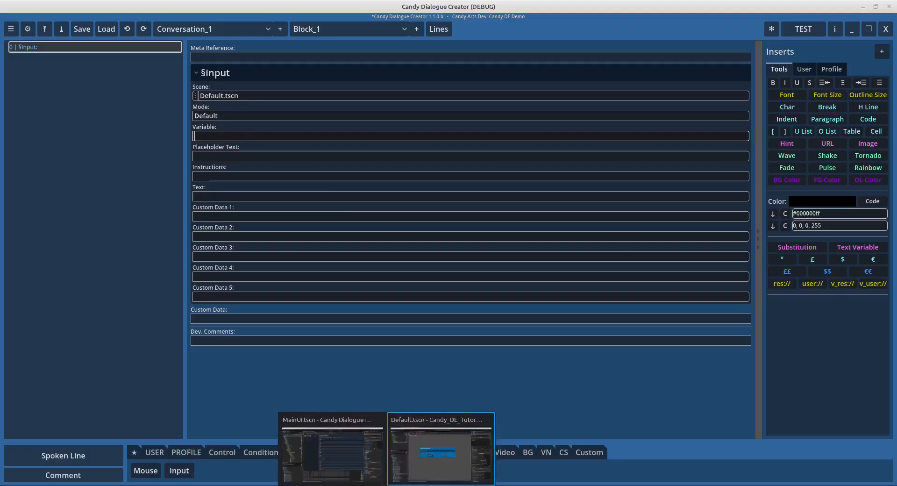
{"action": "left_click", "coordinate": [430, 466]}
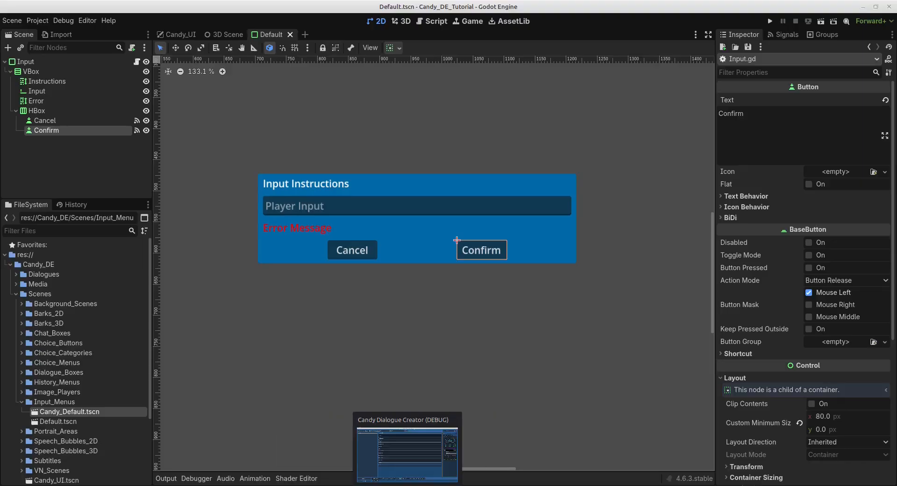
{"action": "left_click", "coordinate": [407, 485]}
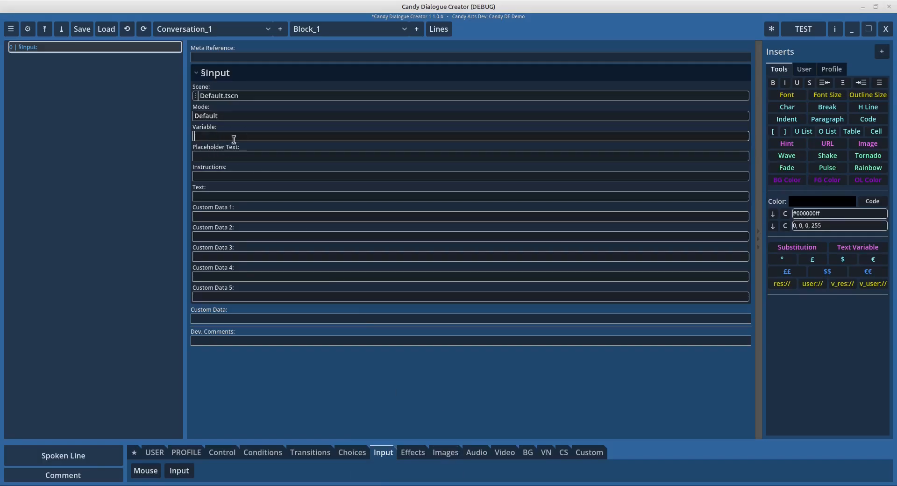
{"action": "left_click", "coordinate": [225, 136]}
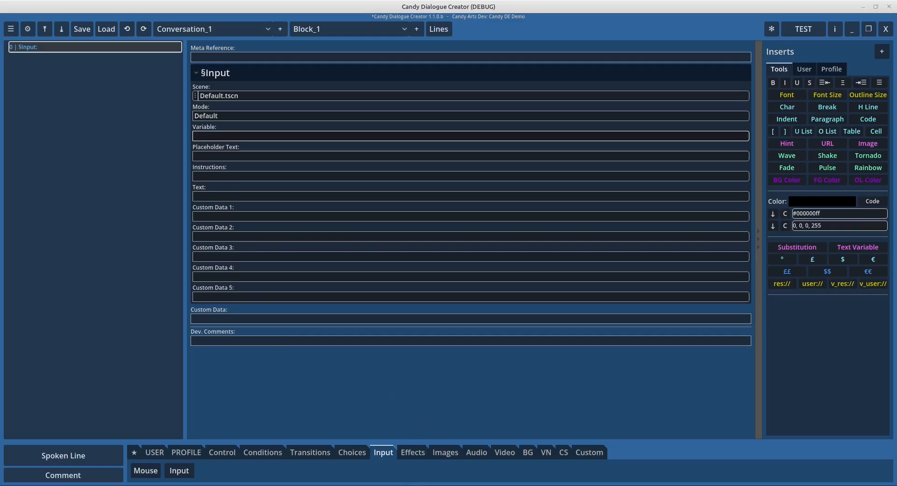
{"action": "mouse_move", "coordinate": [428, 481]}
{"action": "left_click", "coordinate": [477, 423]}
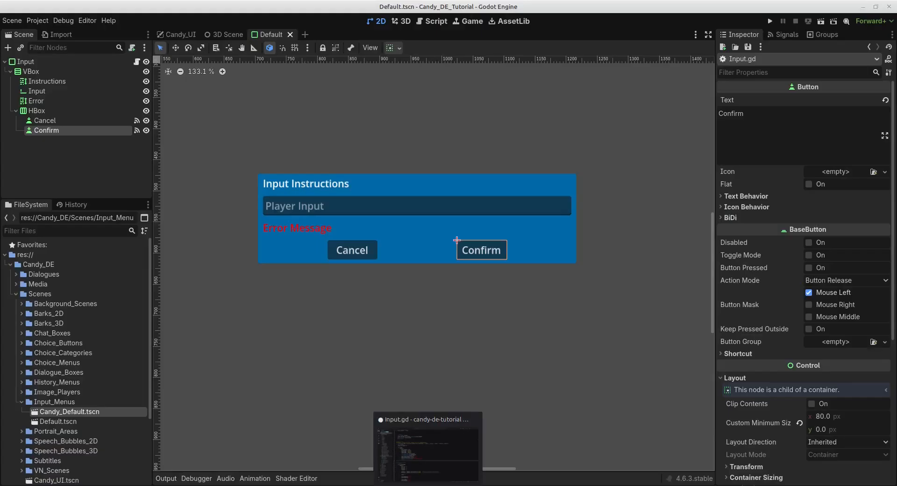
{"action": "mouse_move", "coordinate": [386, 485]}
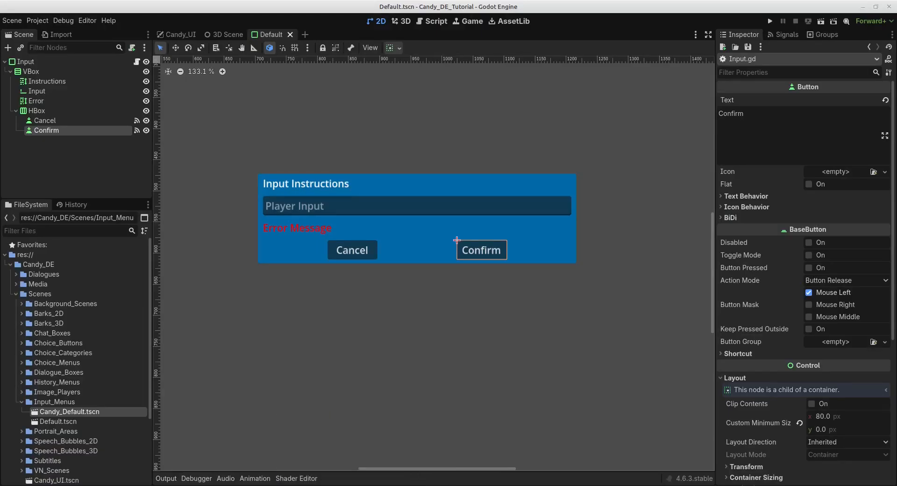
{"action": "left_click", "coordinate": [407, 448]}
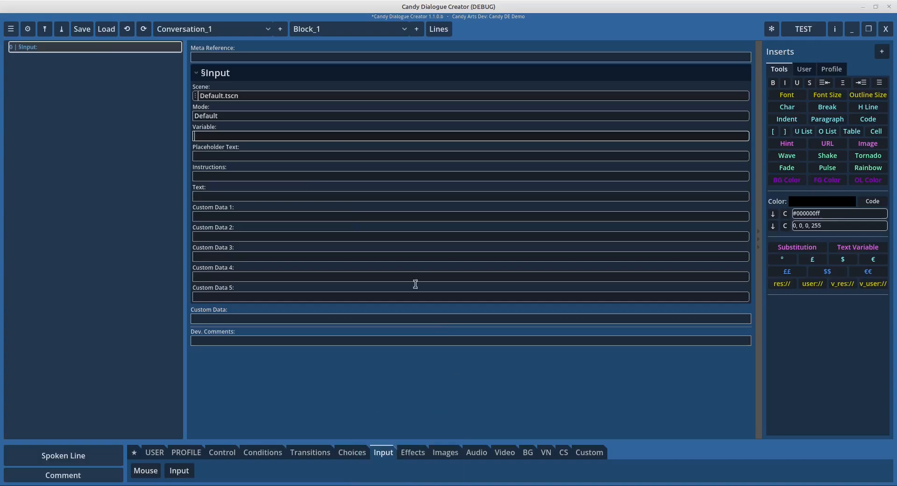
{"action": "left_click", "coordinate": [204, 136]}
Set the Input Variable to £candy_de.actors["Player"]["DisplayName"]
{"action": "type", "text": "£condy_de.actors[\"Player\"][\""}
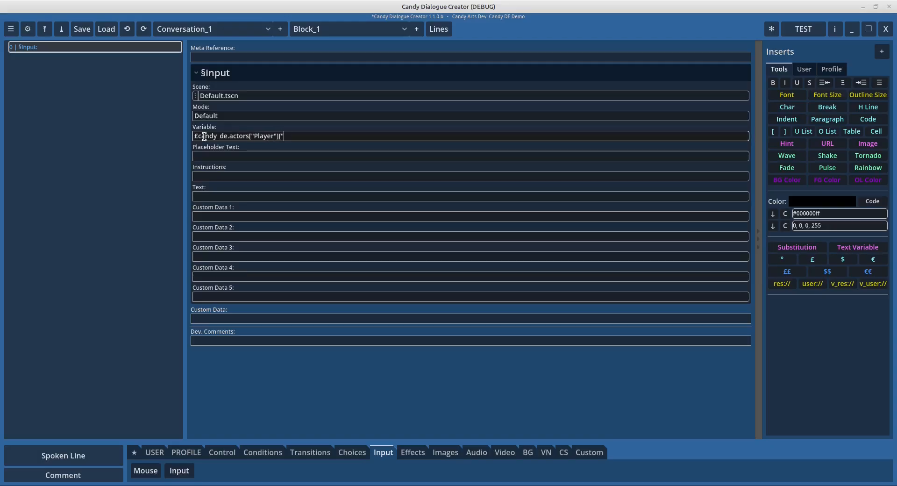
{"action": "type", "text": "Display"}
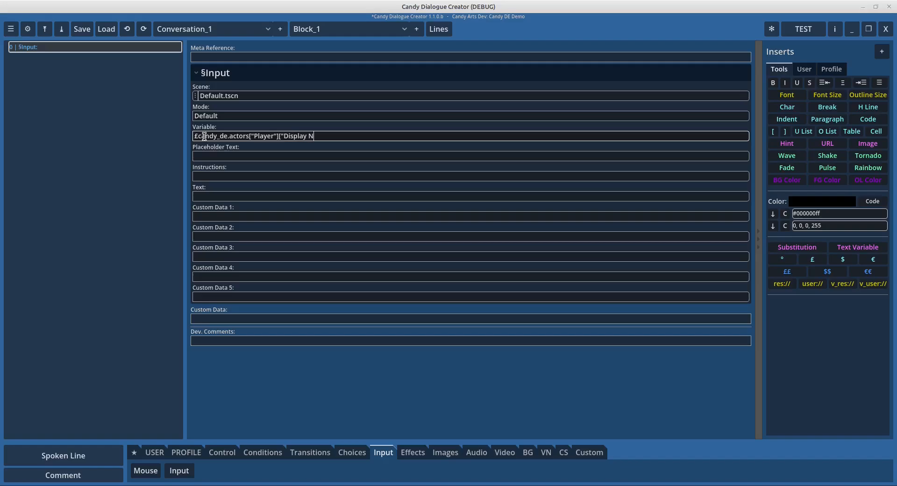
{"action": "type", "text": "Name\""}
{"action": "left_click_drag", "start_coordinate": [249, 136], "coordinate": [337, 139]}
{"action": "left_click", "coordinate": [278, 138]}
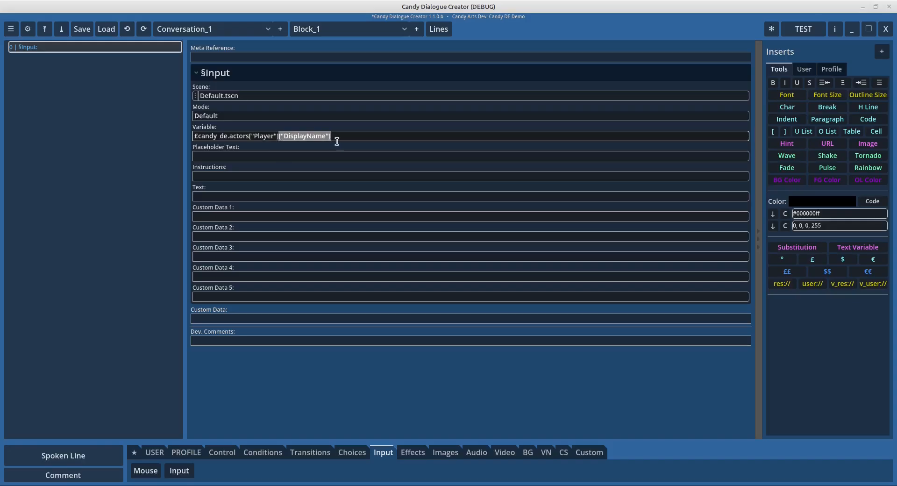
{"action": "left_click", "coordinate": [335, 136]}
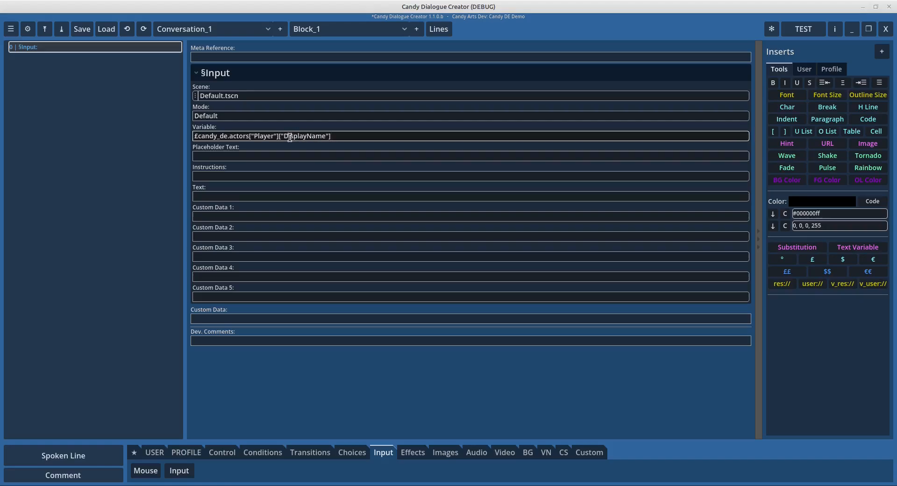
{"action": "left_click", "coordinate": [226, 157]}
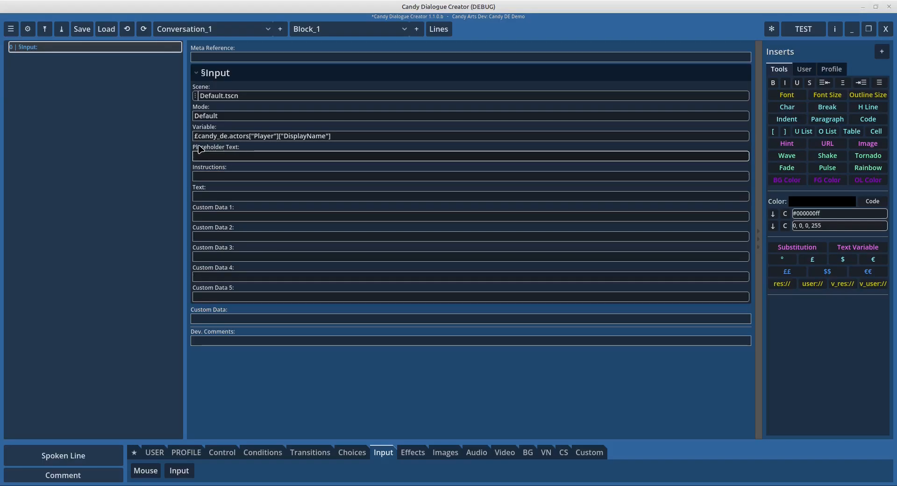
In Godot's Default.tscn scene, select the Player Input line edit
{"action": "mouse_move", "coordinate": [388, 482]}
{"action": "left_click", "coordinate": [440, 469]}
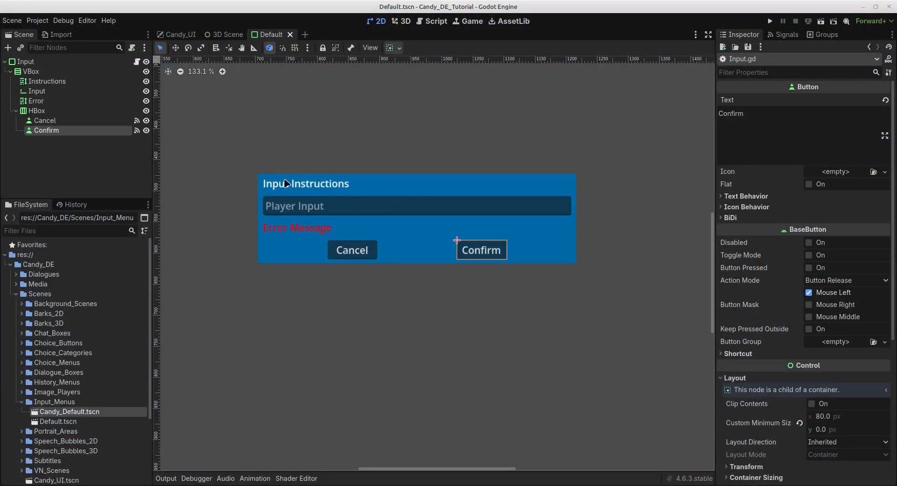
{"action": "left_click", "coordinate": [286, 215]}
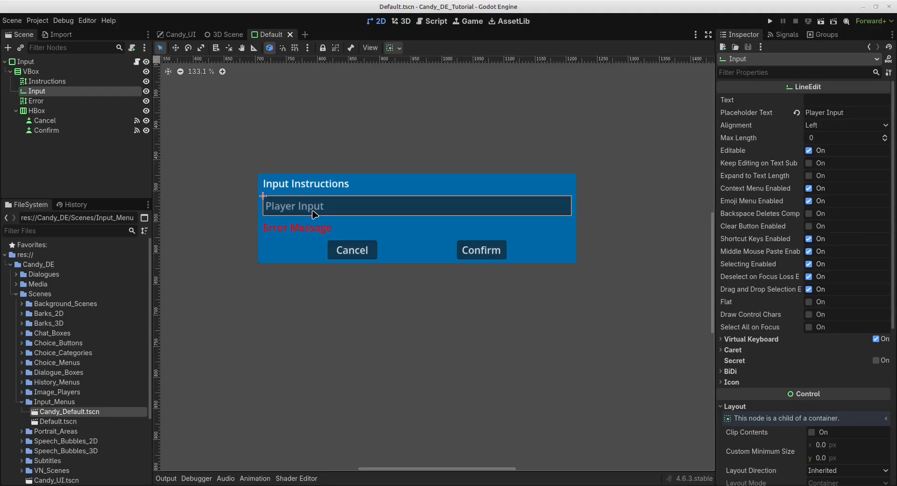
Give the input event the placeholder text 'Name' in Candy Dialogue Creator
{"action": "key", "text": "alt+Tab"}
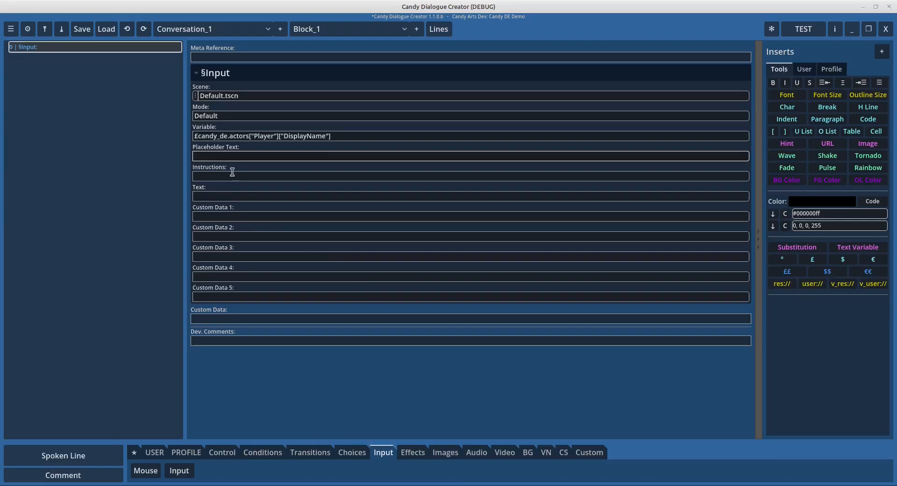
{"action": "mouse_move", "coordinate": [230, 172]}
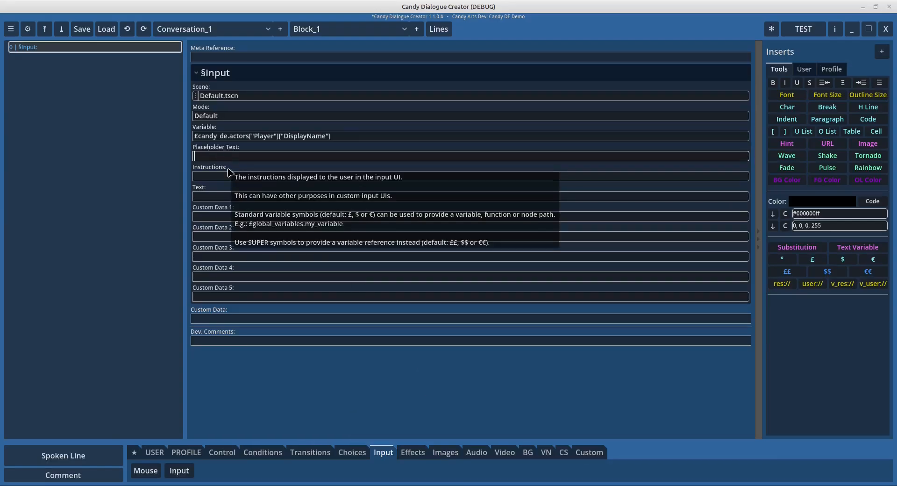
{"action": "type", "text": "Name"}
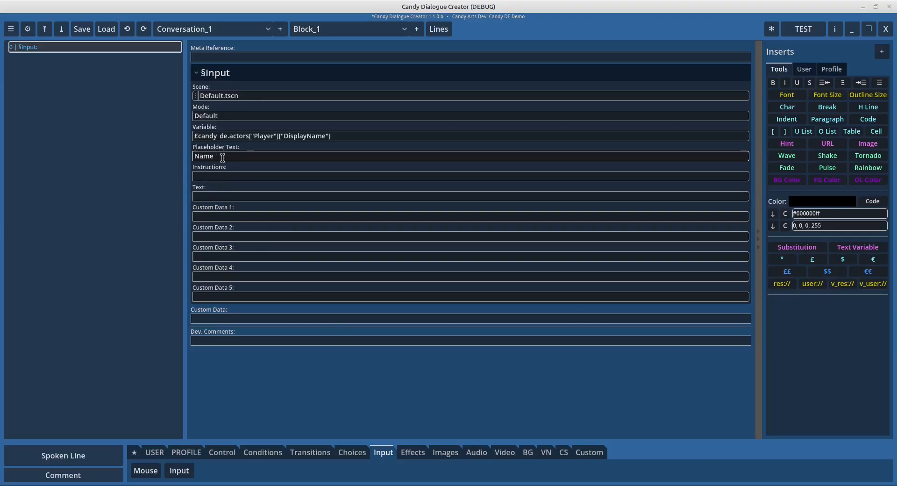
{"action": "double_click", "coordinate": [216, 155]}
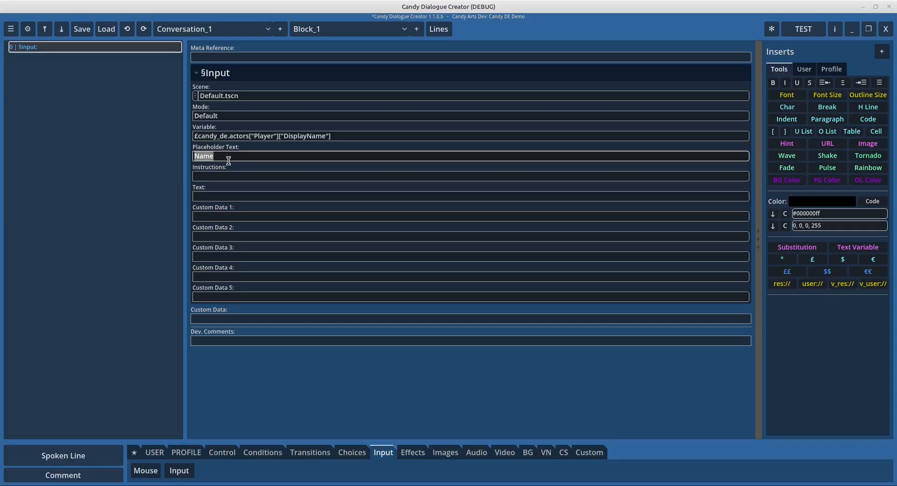
Select the Instructions label in Godot's input scene for reference
{"action": "left_click", "coordinate": [209, 176]}
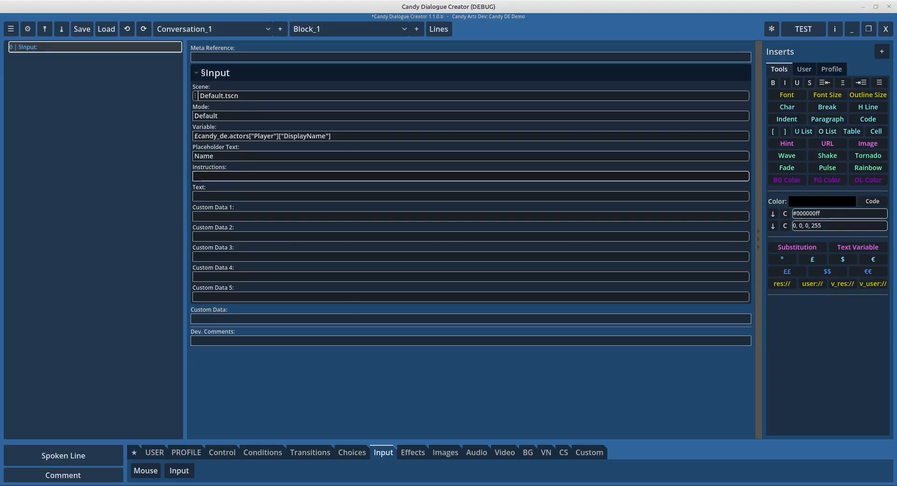
{"action": "left_click", "coordinate": [450, 461]}
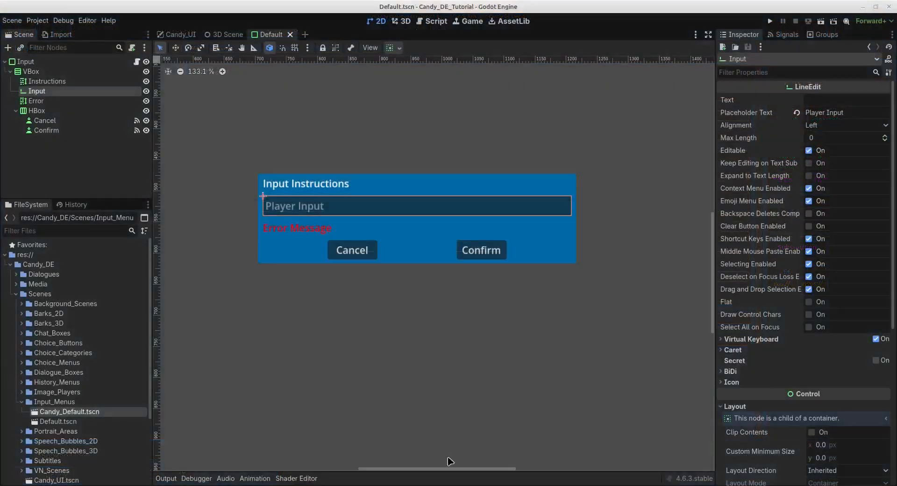
{"action": "left_click", "coordinate": [309, 190]}
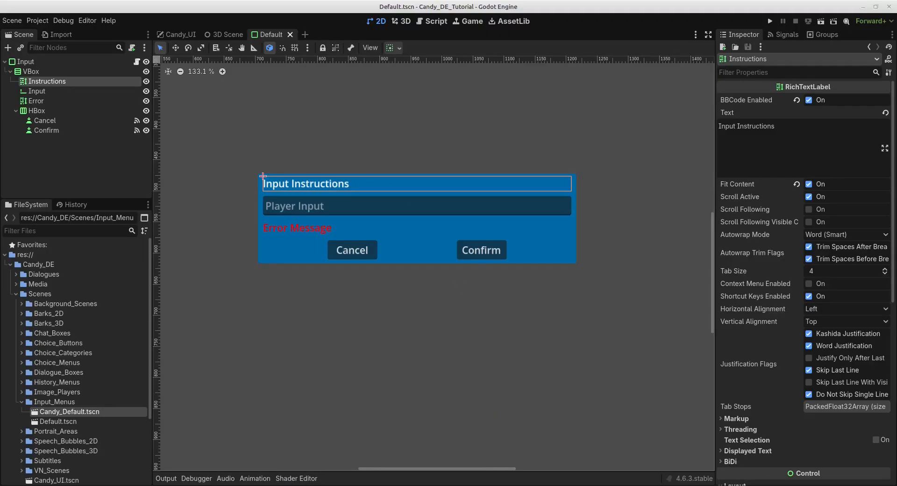
Replace a draft question with 'Type your name:' as the input event's instructions
{"action": "left_click", "coordinate": [407, 485]}
{"action": "type", "text": "hat's your"}
{"action": "type", "text": "name?"}
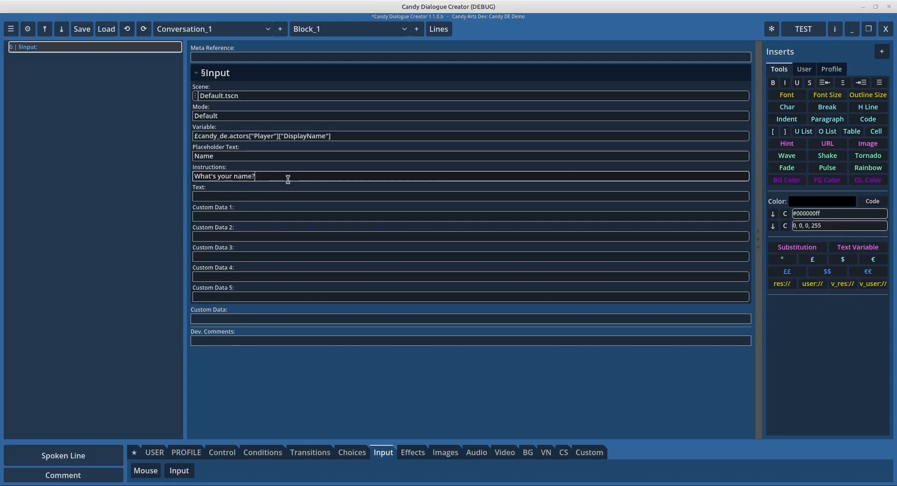
{"action": "left_click_drag", "start_coordinate": [277, 178], "coordinate": [140, 178]}
{"action": "type", "text": "Type your name:"}
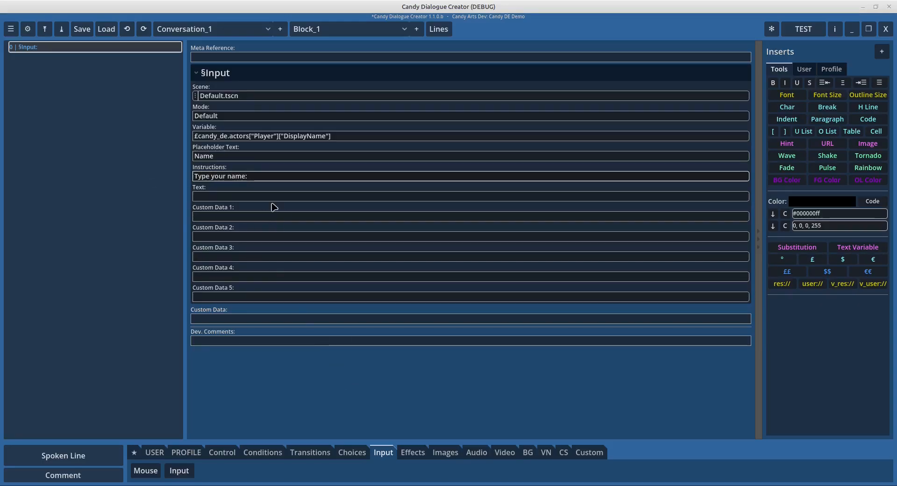
{"action": "key", "text": "ctrl+a"}
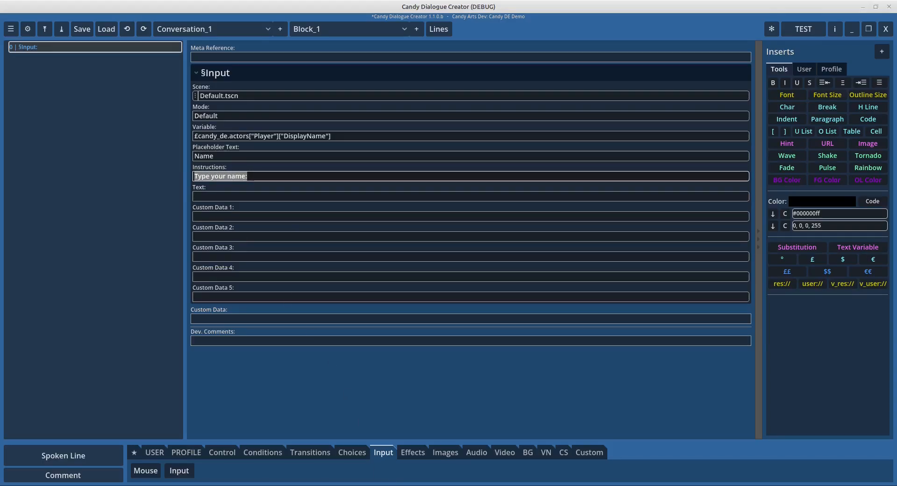
{"action": "left_click", "coordinate": [390, 485]}
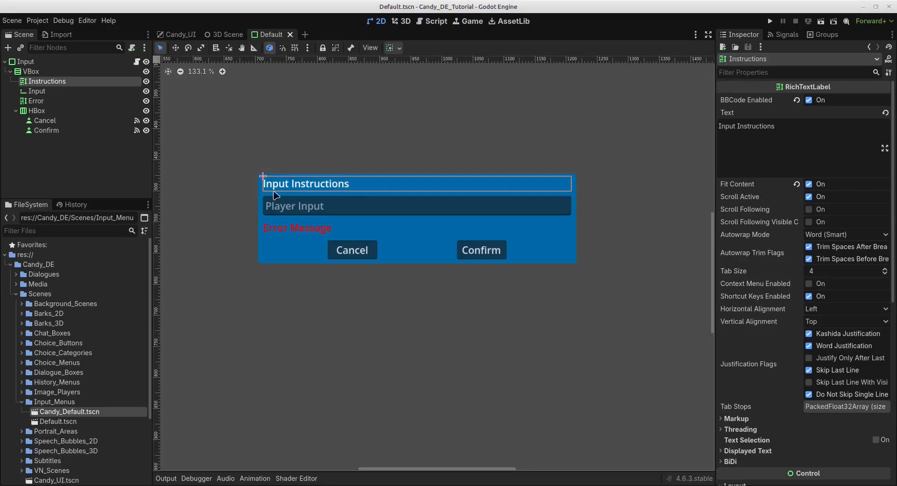
{"action": "mouse_move", "coordinate": [413, 484]}
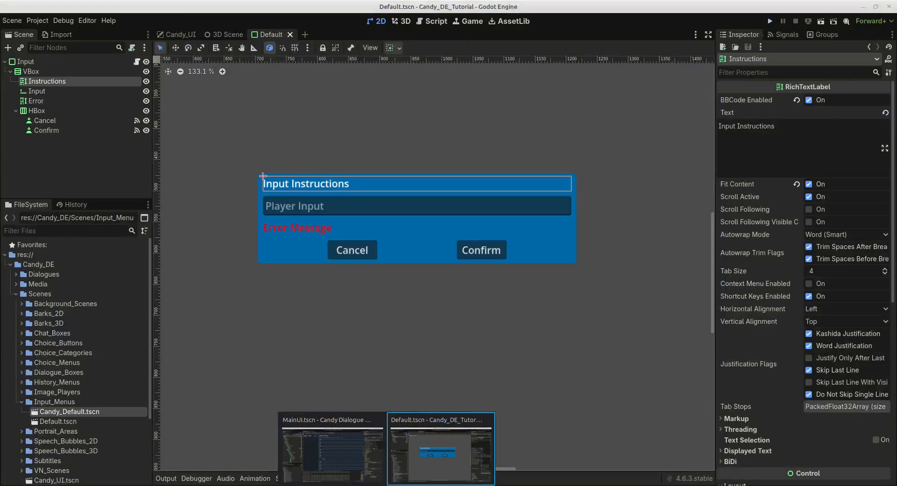
{"action": "left_click", "coordinate": [332, 448]}
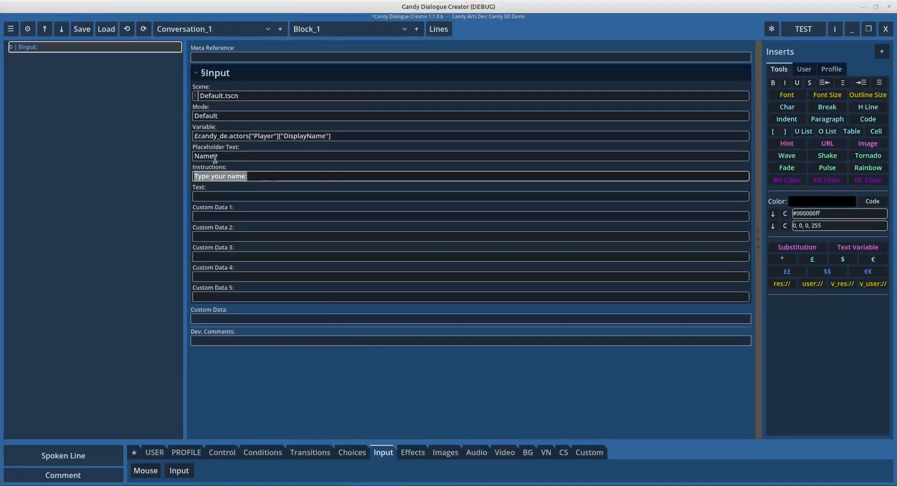
{"action": "left_click", "coordinate": [219, 197]}
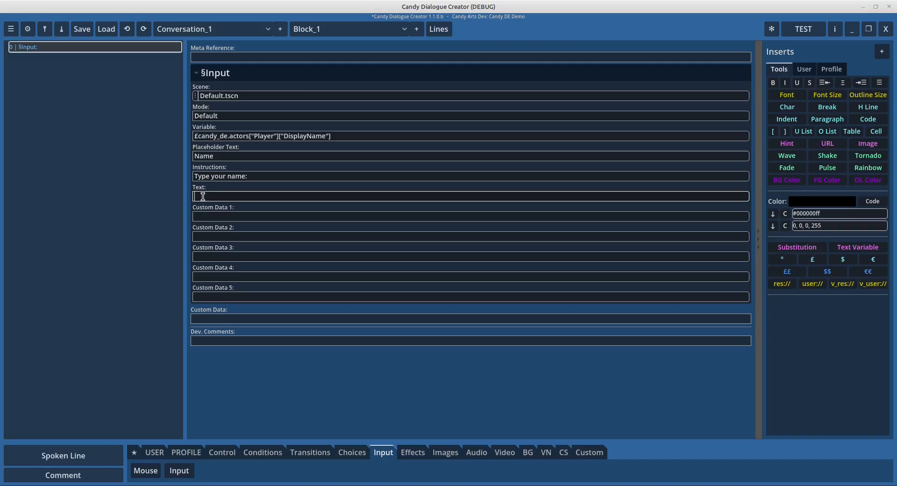
Type a sample name into the input event's Text field, then try and revert it on Godot's Input line edit
{"action": "type", "text": "van"}
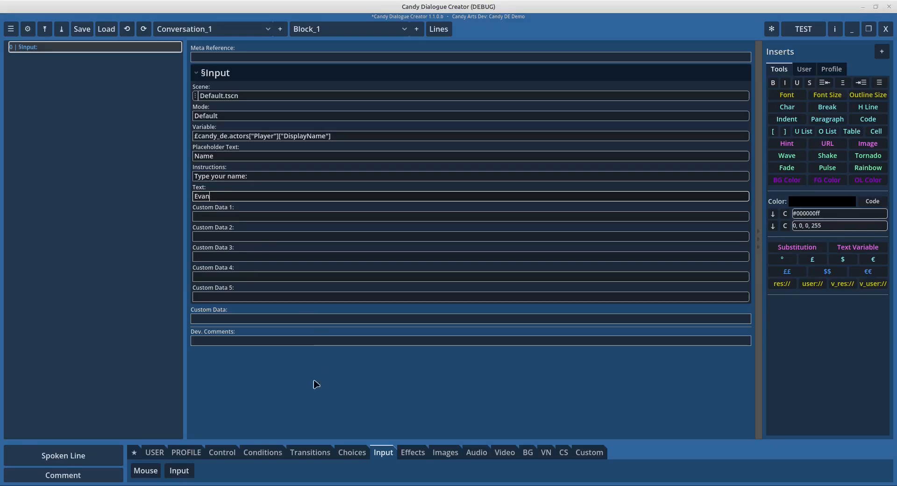
{"action": "mouse_move", "coordinate": [407, 484]}
{"action": "left_click", "coordinate": [422, 411]}
{"action": "left_click", "coordinate": [331, 210]}
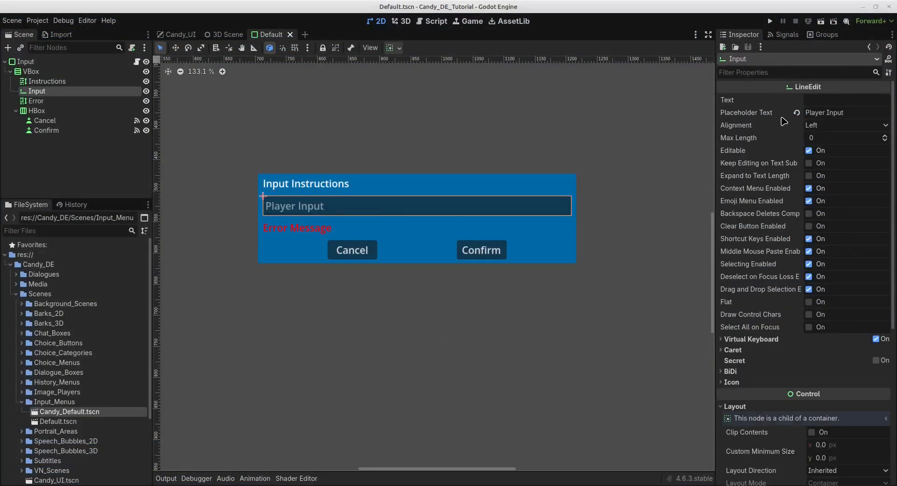
{"action": "left_click", "coordinate": [806, 101]}
{"action": "type", "text": "Evan"}
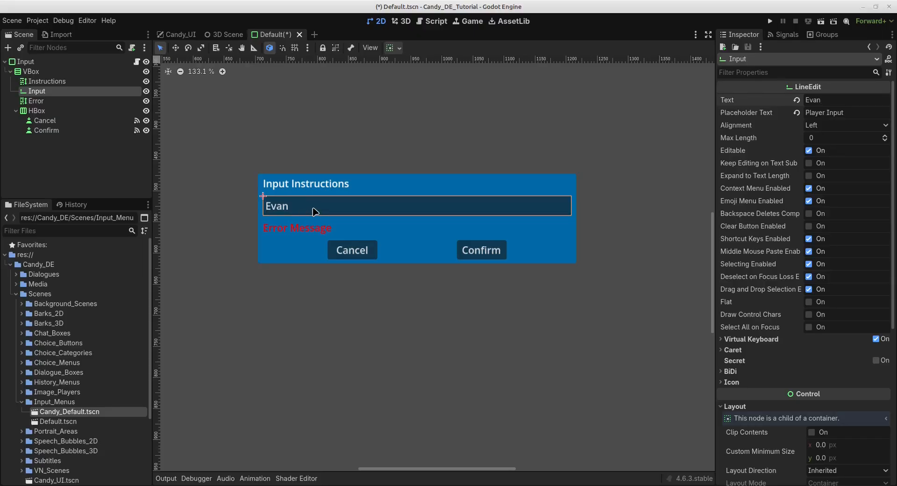
{"action": "left_click", "coordinate": [797, 100]}
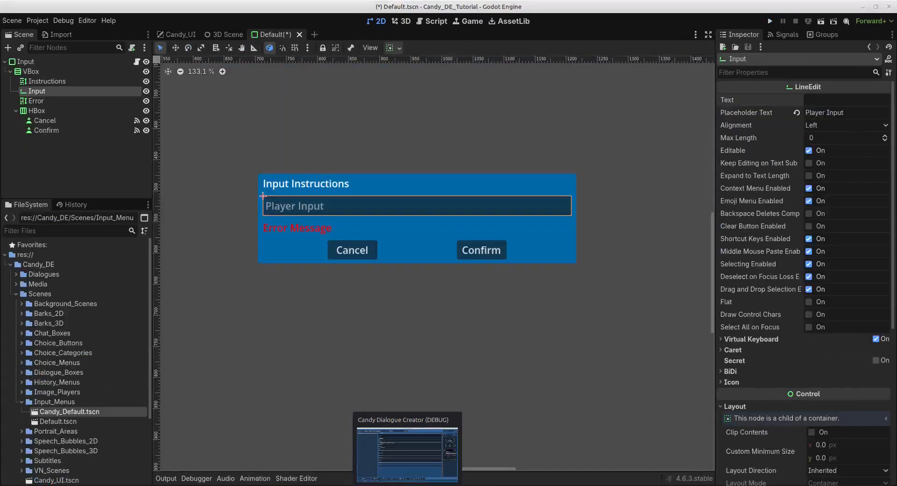
{"action": "left_click", "coordinate": [407, 485]}
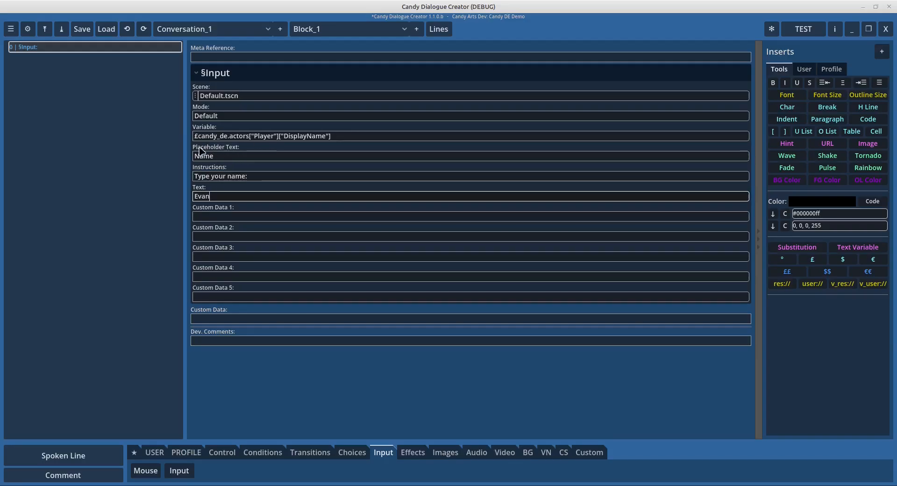
Delete the prefilled sample name from the input event's Text field
{"action": "mouse_move", "coordinate": [236, 151]}
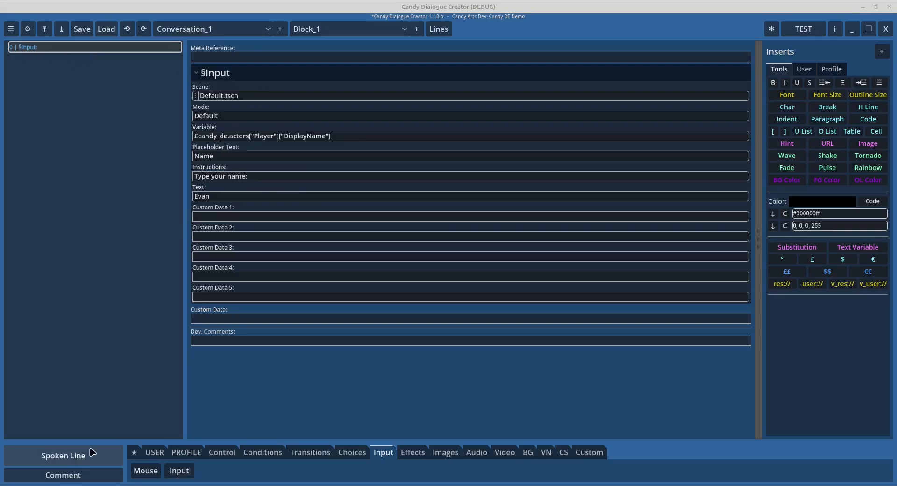
{"action": "left_click_drag", "start_coordinate": [213, 193], "coordinate": [127, 193]}
{"action": "key", "text": "BackSpace"}
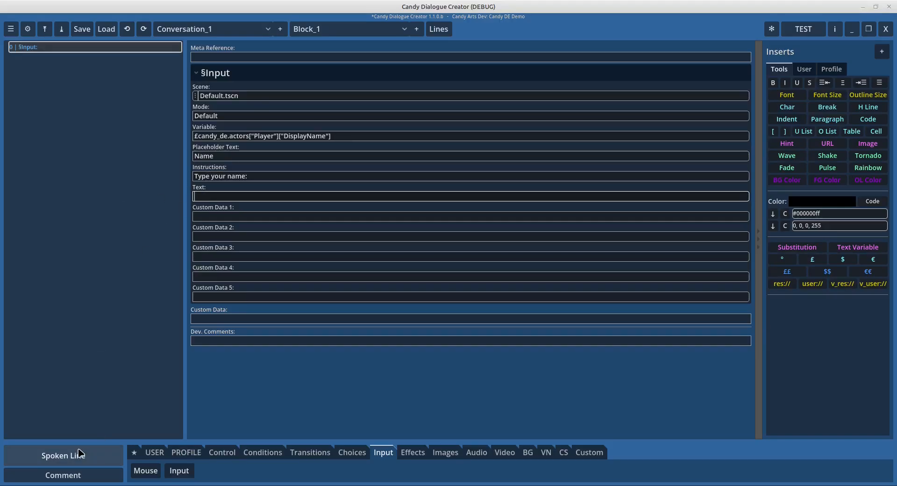
Add Alice's Happy.png line "It's nice to meet you, {}Player["DisplayName"]" and export the dialogue
{"action": "left_click", "coordinate": [73, 454]}
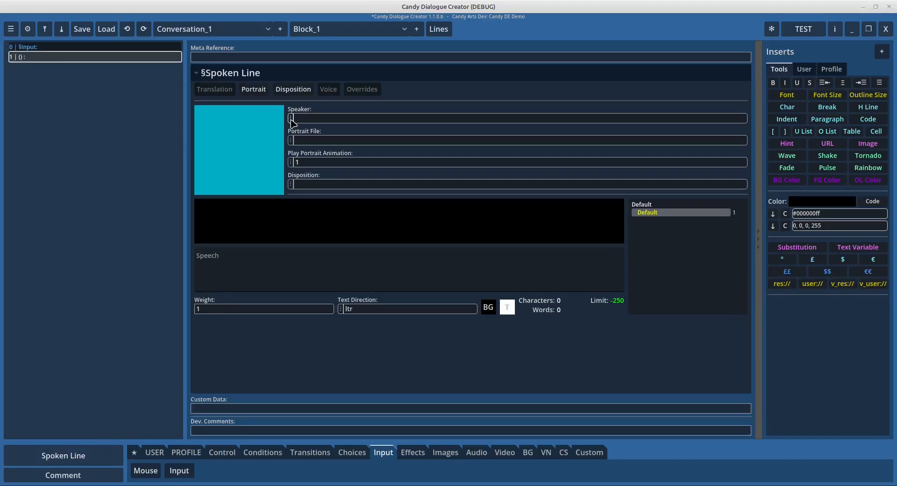
{"action": "left_click", "coordinate": [290, 118]}
{"action": "left_click", "coordinate": [310, 151]}
{"action": "left_click", "coordinate": [290, 140]}
{"action": "left_click", "coordinate": [310, 196]}
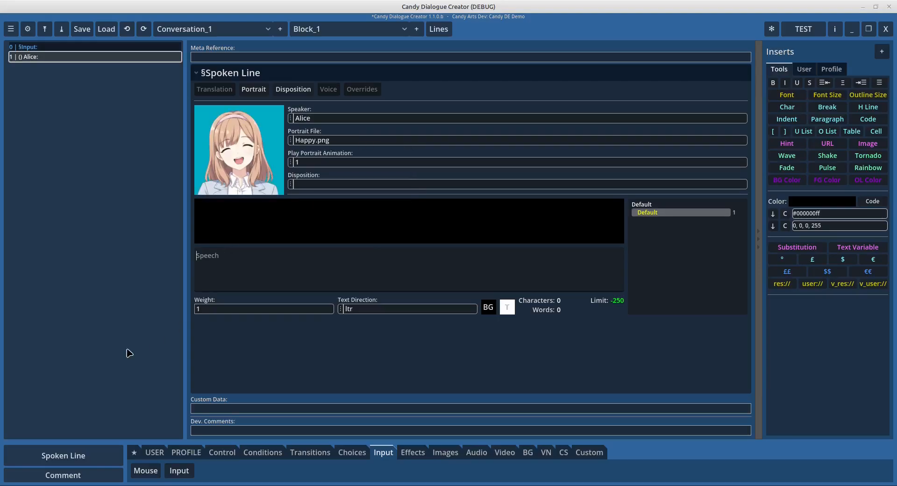
{"action": "type", "text": "It's nice to meet you,"}
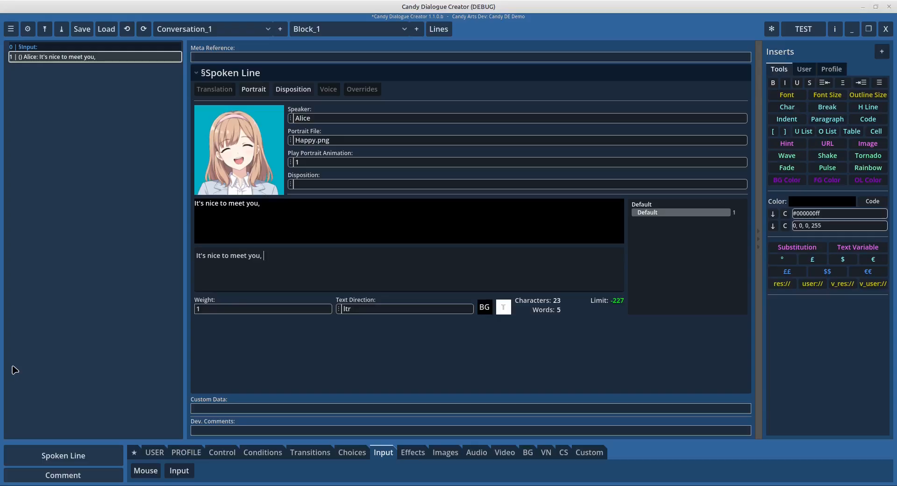
{"action": "type", "text": " {}Player"}
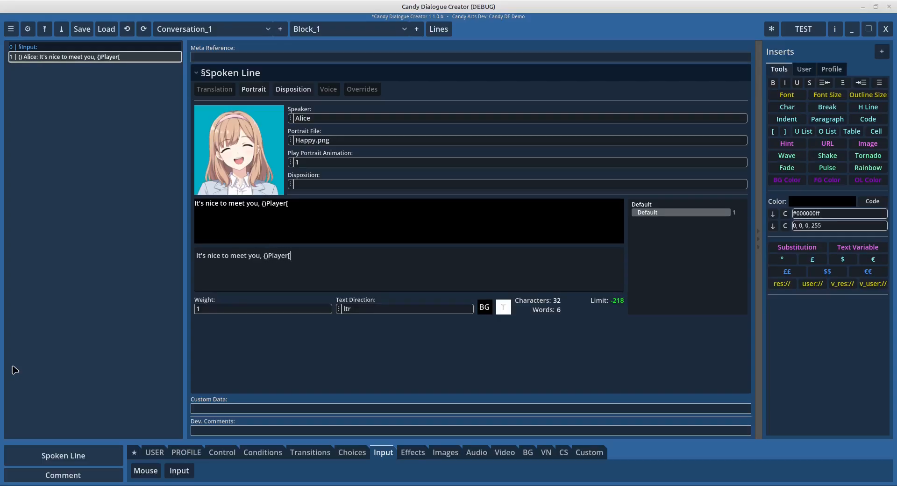
{"action": "type", "text": "[\"DisplayName\"]}!"}
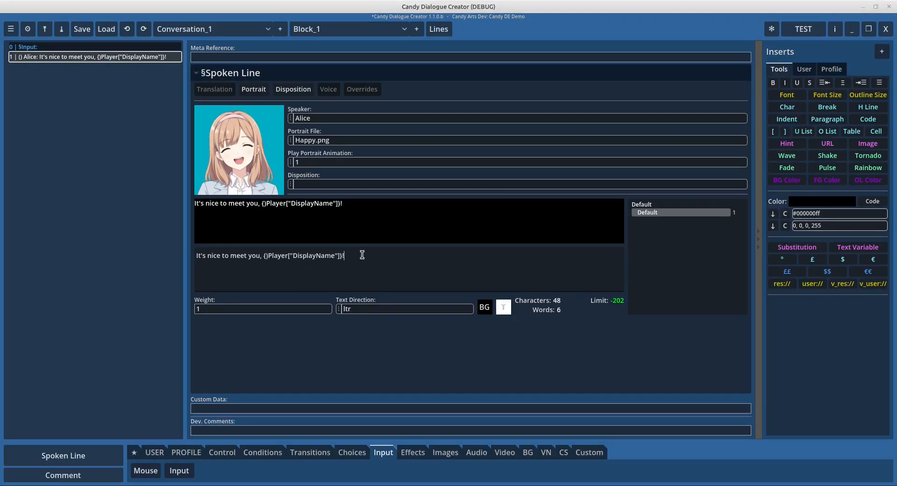
{"action": "key", "text": "ctrl+e"}
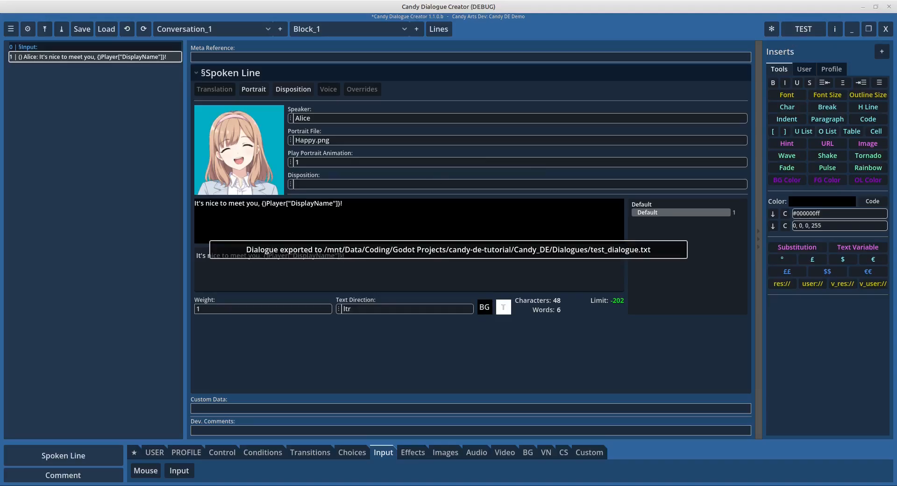
{"action": "key", "text": "alt+Tab"}
Run the scene, enter a name at the prompt, confirm it, and watch Alice's greeting
{"action": "left_click", "coordinate": [821, 21]}
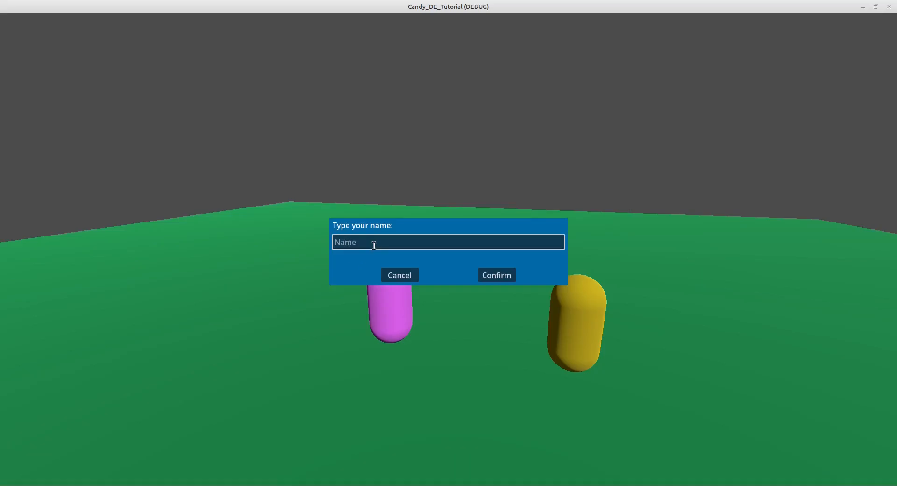
{"action": "type", "text": "Evan"}
{"action": "left_click", "coordinate": [492, 280]}
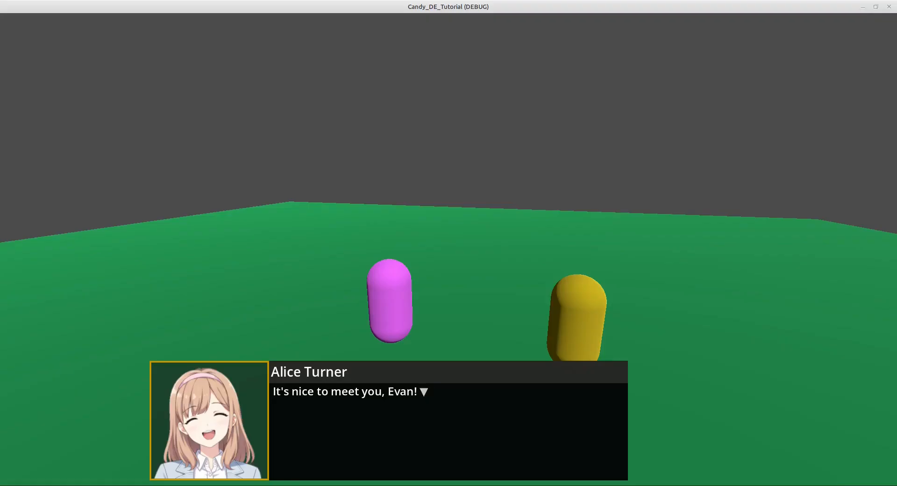
{"action": "key", "text": "F8"}
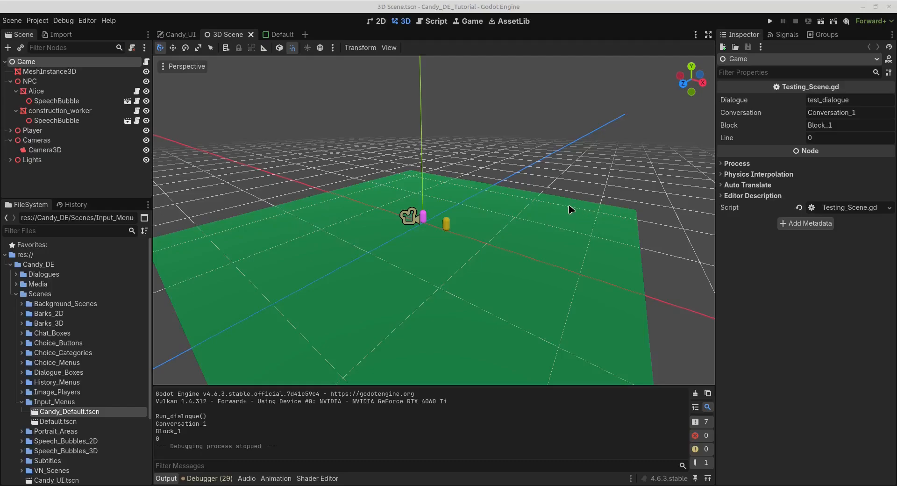
{"action": "left_click", "coordinate": [821, 22]}
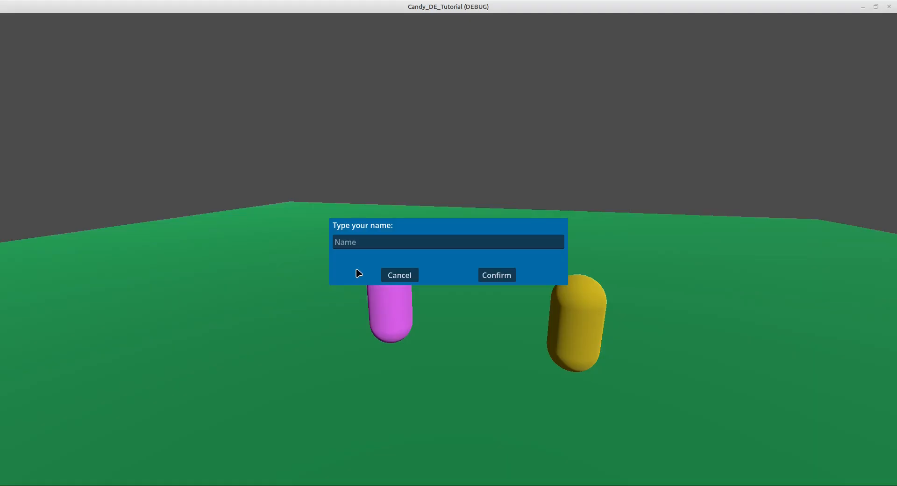
{"action": "left_click", "coordinate": [397, 277]}
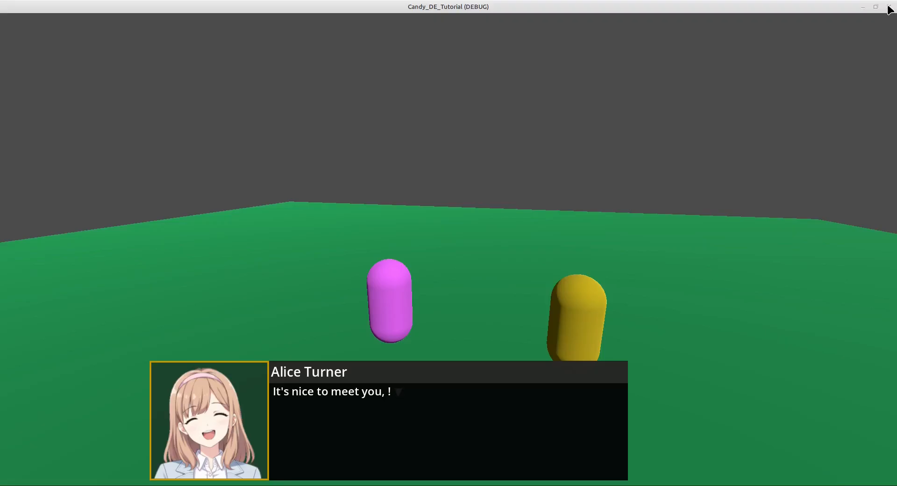
{"action": "left_click", "coordinate": [889, 7]}
{"action": "mouse_move", "coordinate": [397, 481]}
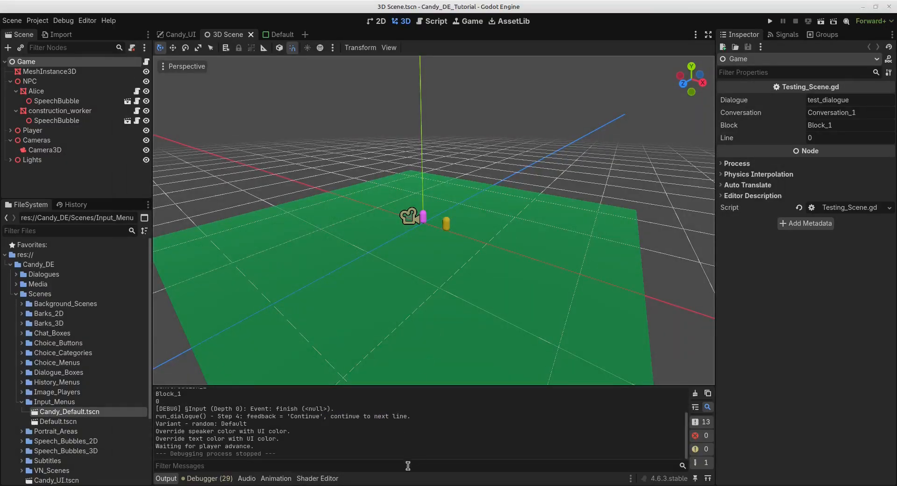
Duplicate the Default branch of setup() in Input.gd and rename the copy PlayerName
{"action": "left_click", "coordinate": [351, 448]}
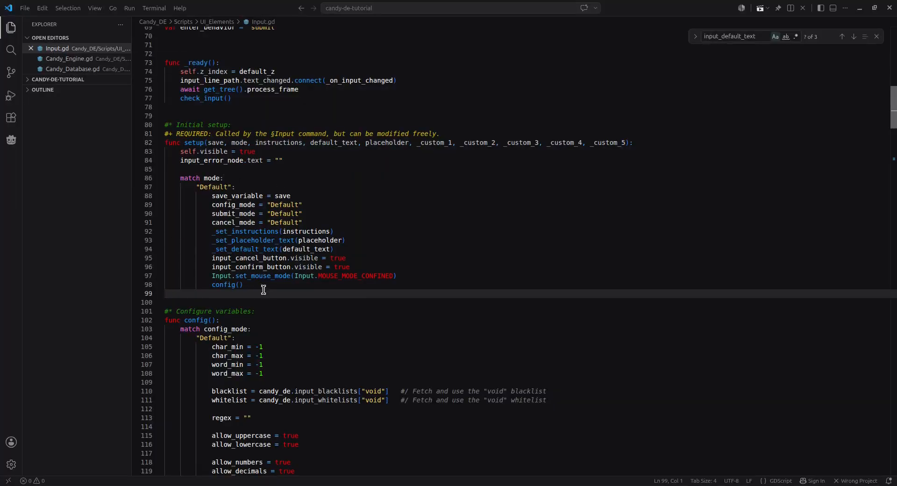
{"action": "left_click_drag", "start_coordinate": [253, 286], "coordinate": [139, 188]}
{"action": "key", "text": "ctrl+c"}
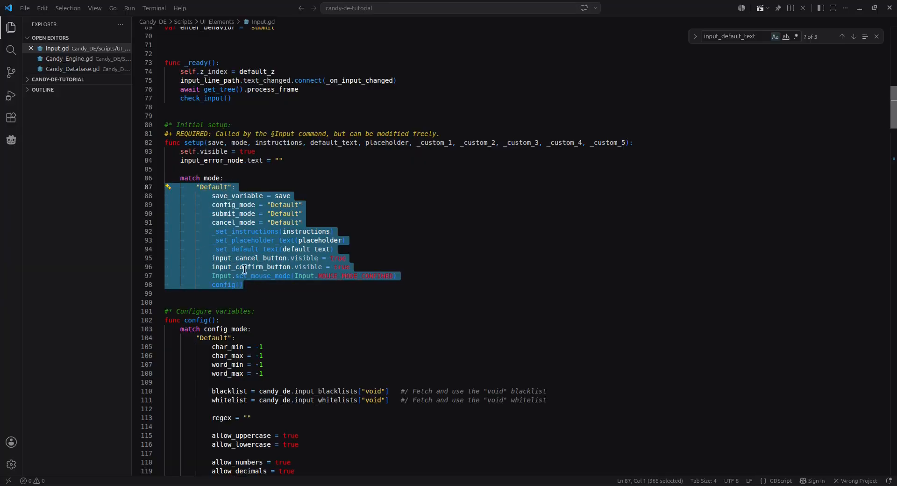
{"action": "left_click", "coordinate": [235, 294]}
{"action": "key", "text": "Return"}
{"action": "key", "text": "Return"}
{"action": "key", "text": "Up"}
{"action": "key", "text": "ctrl+v"}
{"action": "double_click", "coordinate": [213, 302]}
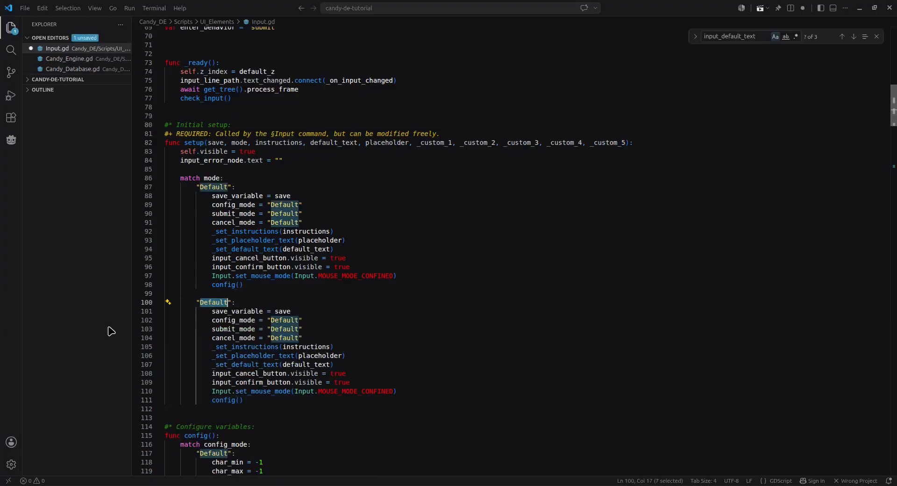
{"action": "type", "text": "PlayerName"}
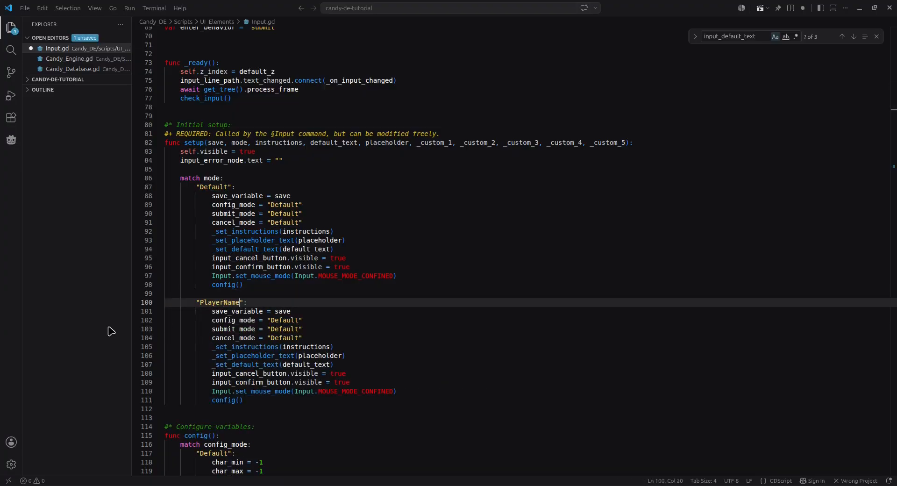
Set input_cancel_button.visible to false in the PlayerName branch
{"action": "left_click", "coordinate": [212, 373]}
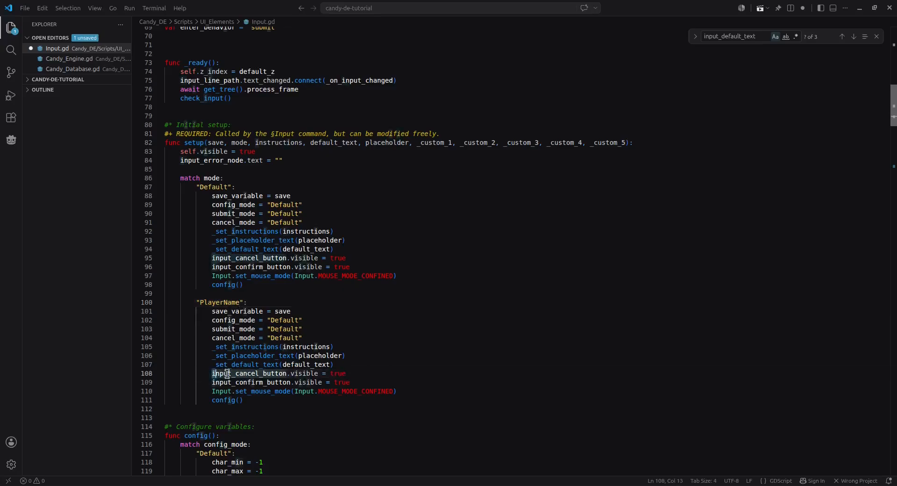
{"action": "key", "text": "ctrl+shift+Right"}
{"action": "key", "text": "ctrl+shift+Right"}
{"action": "key", "text": "ctrl+shift+Right"}
{"action": "key", "text": "ctrl+shift+Right"}
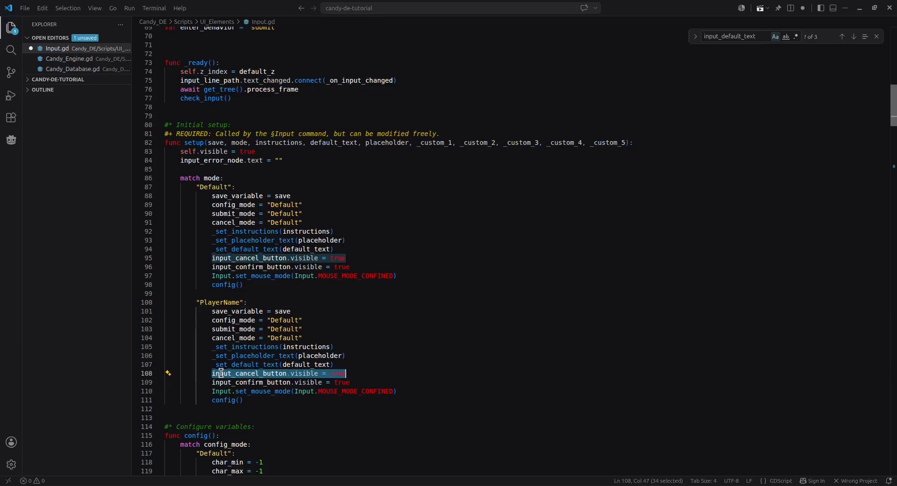
{"action": "left_click", "coordinate": [363, 373]}
{"action": "key", "text": "BackSpace"}
{"action": "key", "text": "BackSpace"}
{"action": "key", "text": "BackSpace"}
{"action": "key", "text": "BackSpace"}
{"action": "type", "text": "false"}
{"action": "double_click", "coordinate": [215, 302]}
{"action": "key", "text": "ctrl+c"}
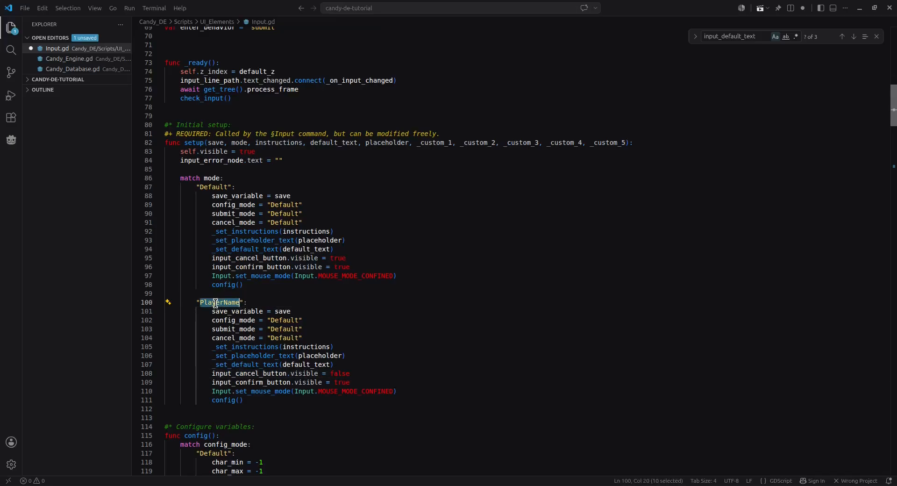
{"action": "left_click", "coordinate": [359, 356]}
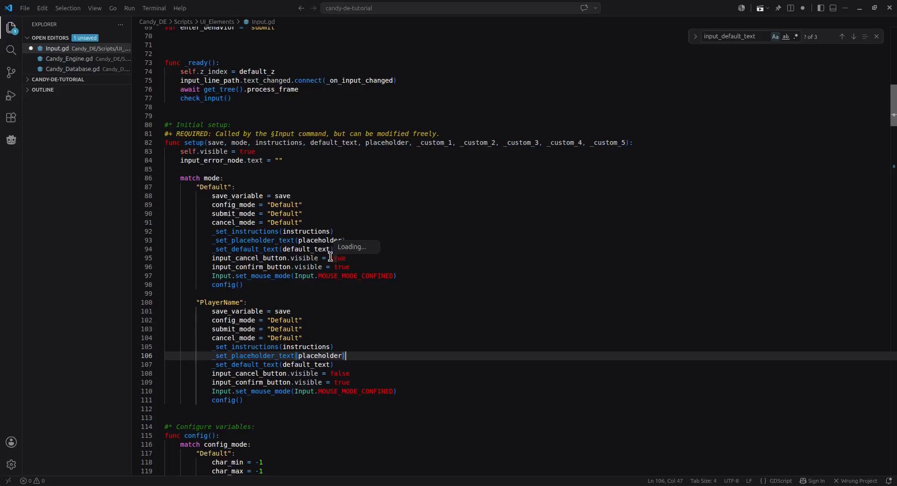
Set the input event's Mode to PlayerName and export the test dialogue
{"action": "left_click", "coordinate": [429, 485]}
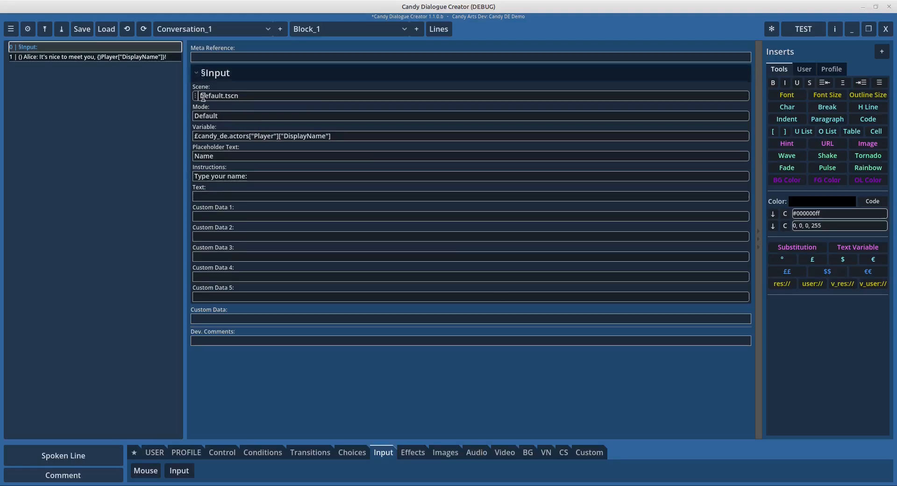
{"action": "double_click", "coordinate": [226, 115]}
{"action": "key", "text": "ctrl+v"}
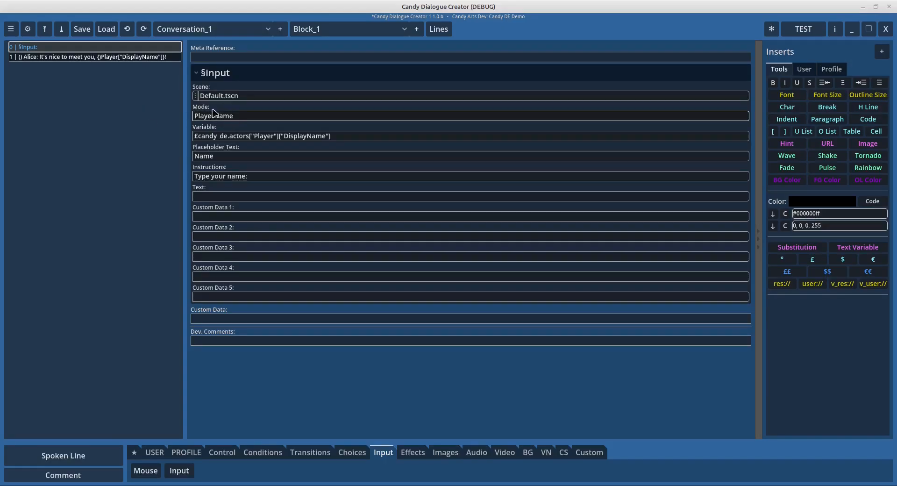
{"action": "left_click", "coordinate": [819, 34]}
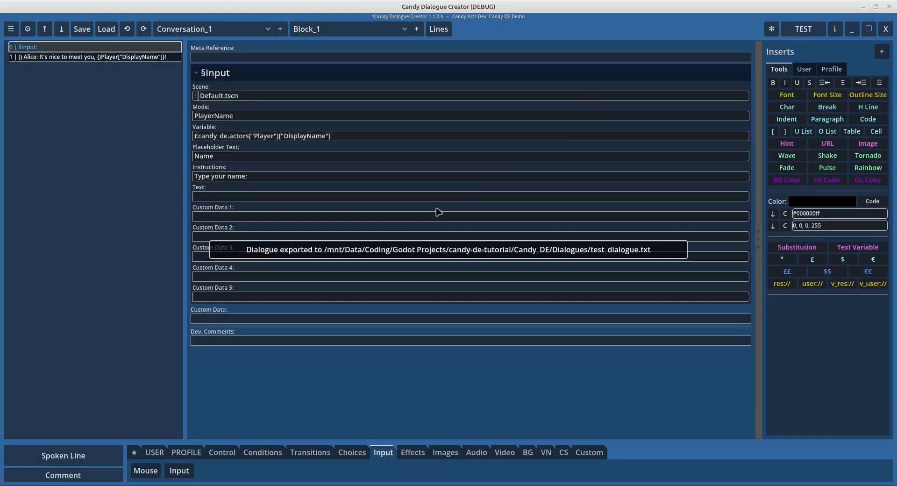
Save Input.gd in Visual Studio Code
{"action": "mouse_move", "coordinate": [410, 485]}
{"action": "left_click", "coordinate": [359, 453]}
{"action": "left_click", "coordinate": [114, 38]}
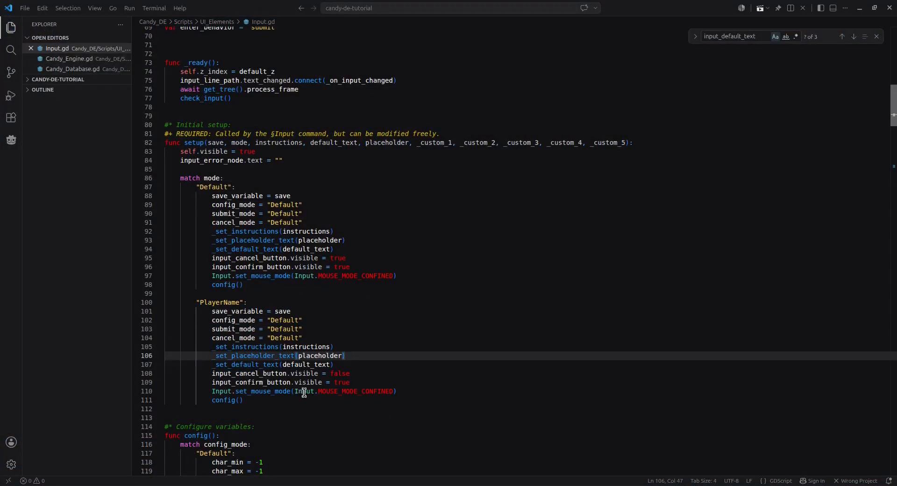
{"action": "mouse_move", "coordinate": [386, 485]}
{"action": "left_click", "coordinate": [386, 451]}
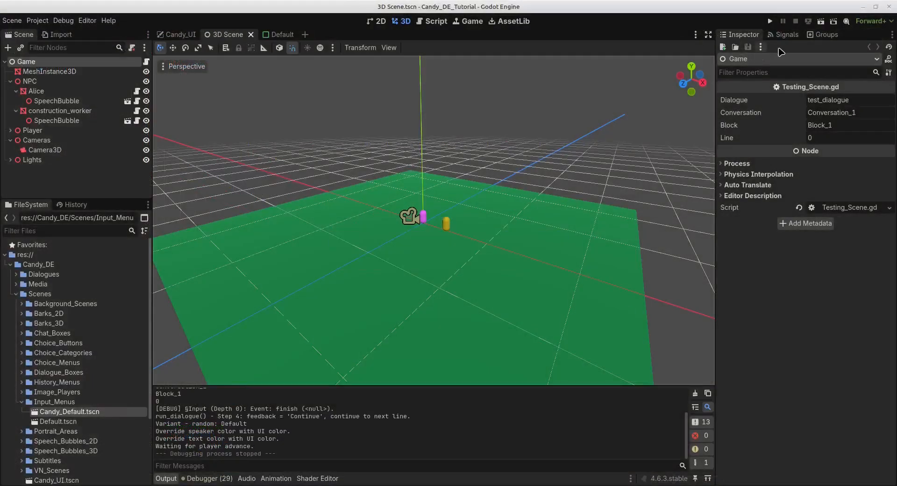
{"action": "left_click", "coordinate": [821, 21]}
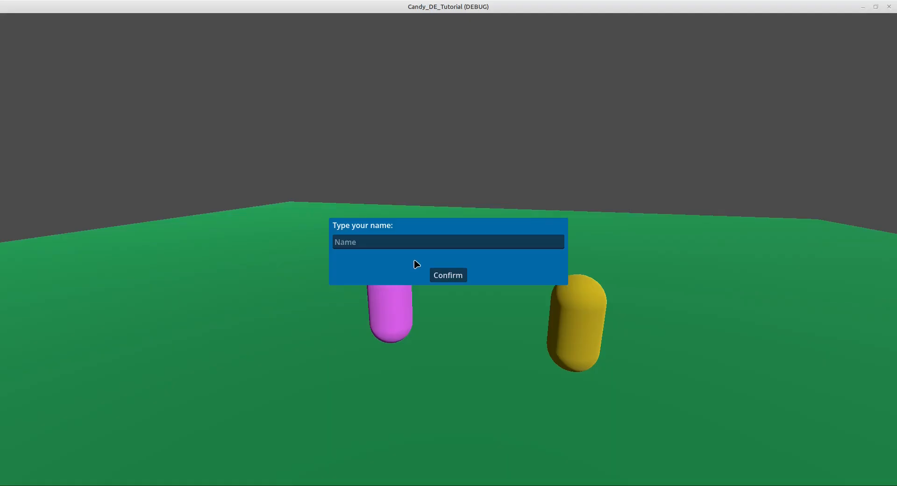
{"action": "left_click", "coordinate": [438, 279]}
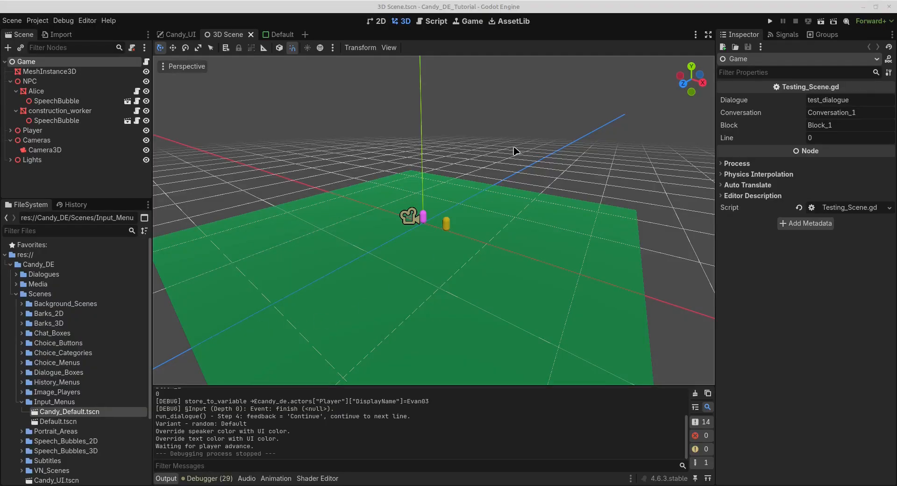
{"action": "left_click", "coordinate": [820, 22]}
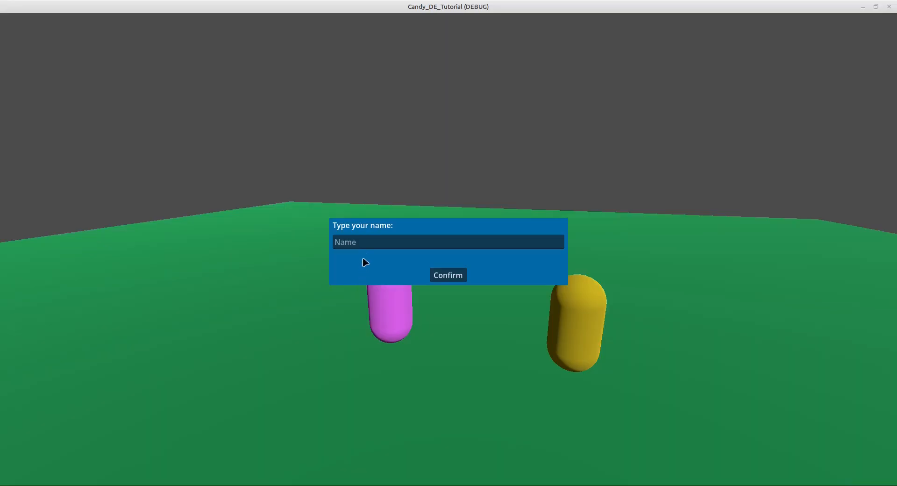
{"action": "left_click", "coordinate": [364, 245]}
{"action": "type", "text": "Evan03"}
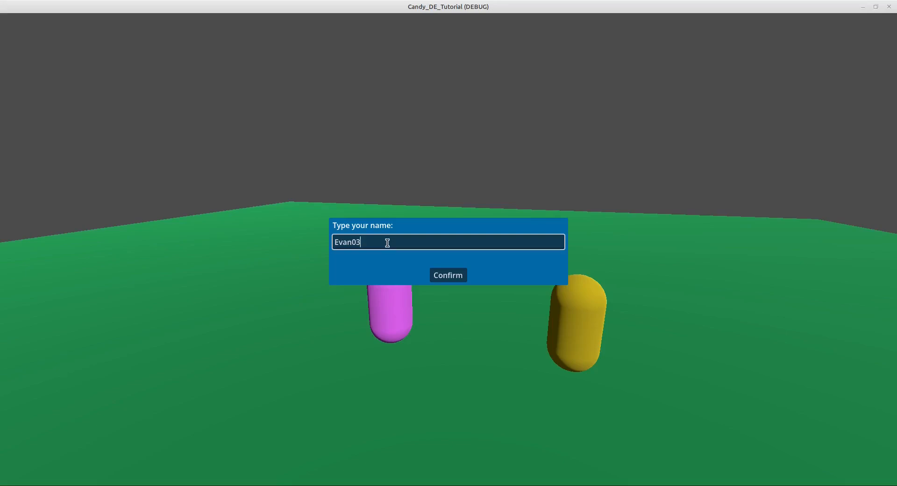
{"action": "left_click", "coordinate": [451, 278]}
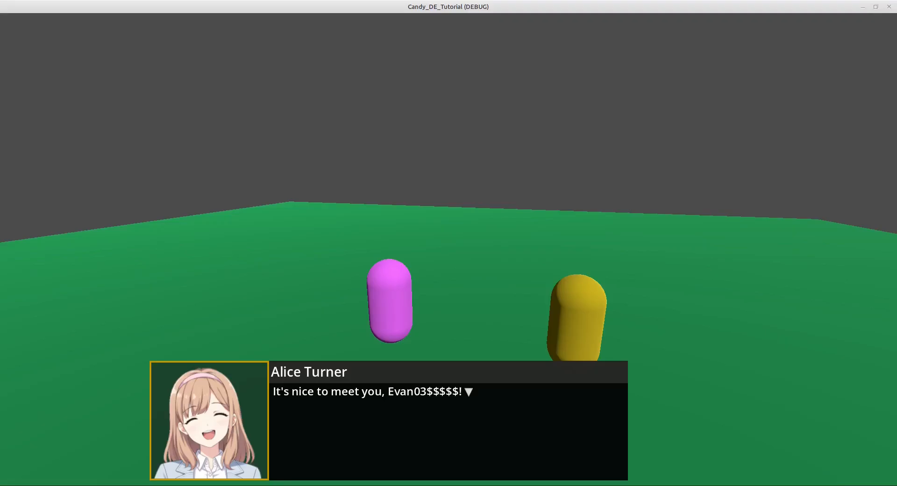
{"action": "left_click", "coordinate": [890, 7]}
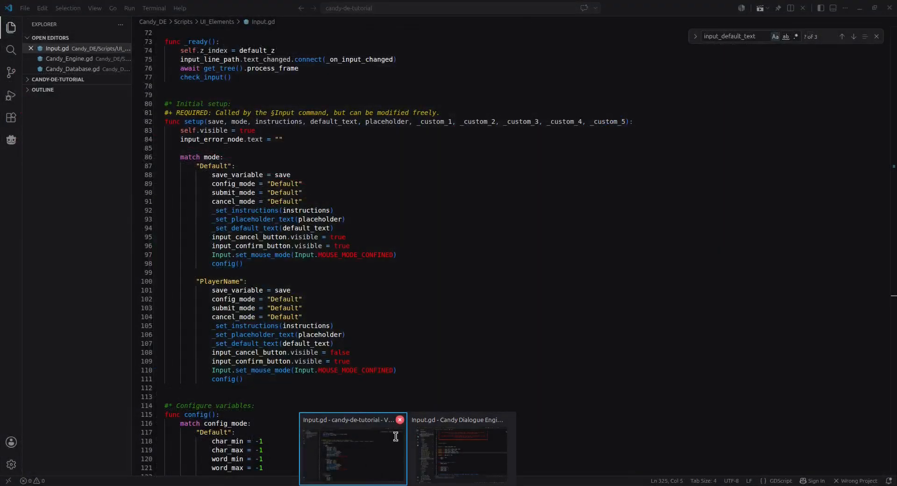
{"action": "left_click", "coordinate": [395, 439]}
{"action": "scroll", "coordinate": [262, 299], "scroll_direction": "down", "scroll_amount": 5}
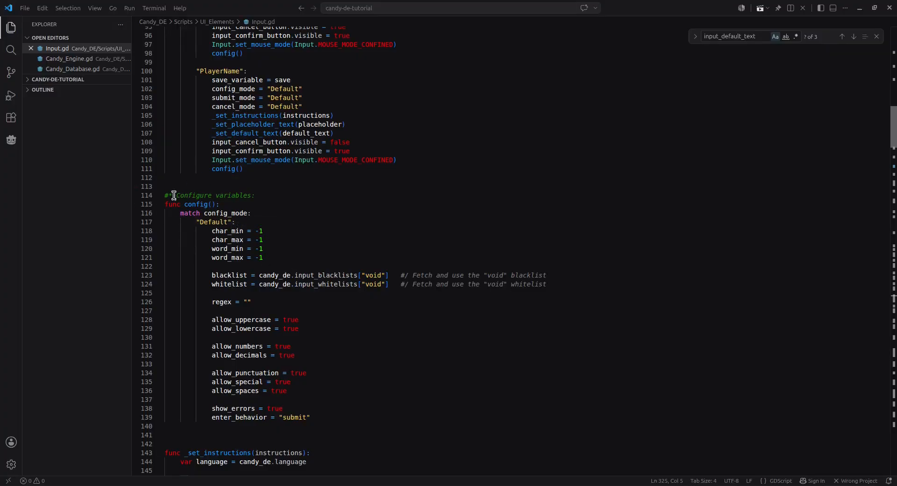
{"action": "scroll", "coordinate": [282, 273], "scroll_direction": "down", "scroll_amount": 3}
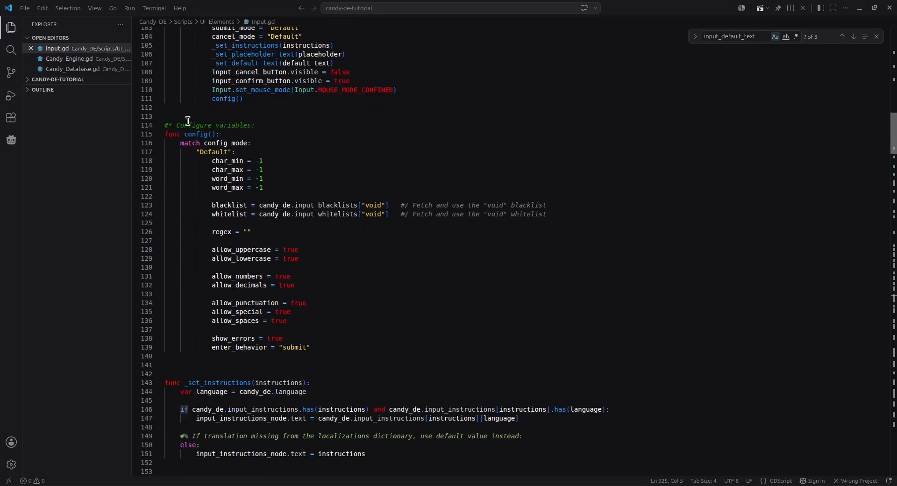
{"action": "scroll", "coordinate": [217, 136], "scroll_direction": "up", "scroll_amount": 4}
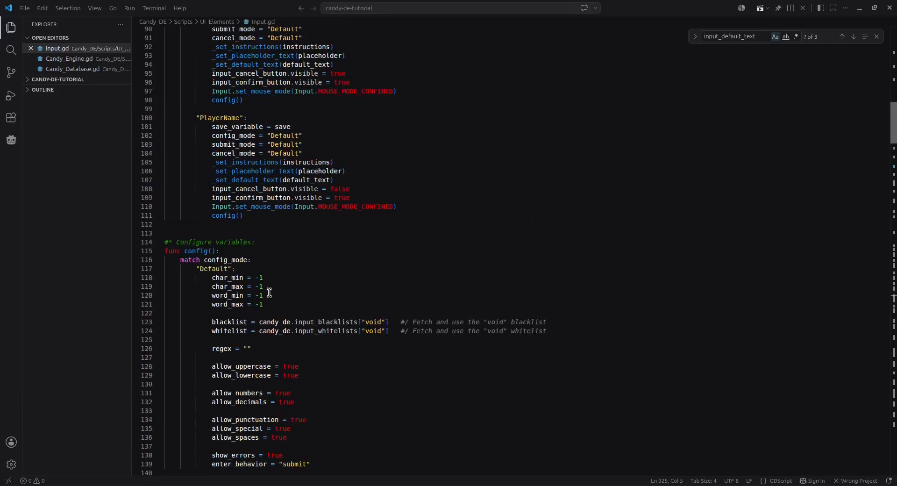
{"action": "scroll", "coordinate": [218, 279], "scroll_direction": "up", "scroll_amount": 7}
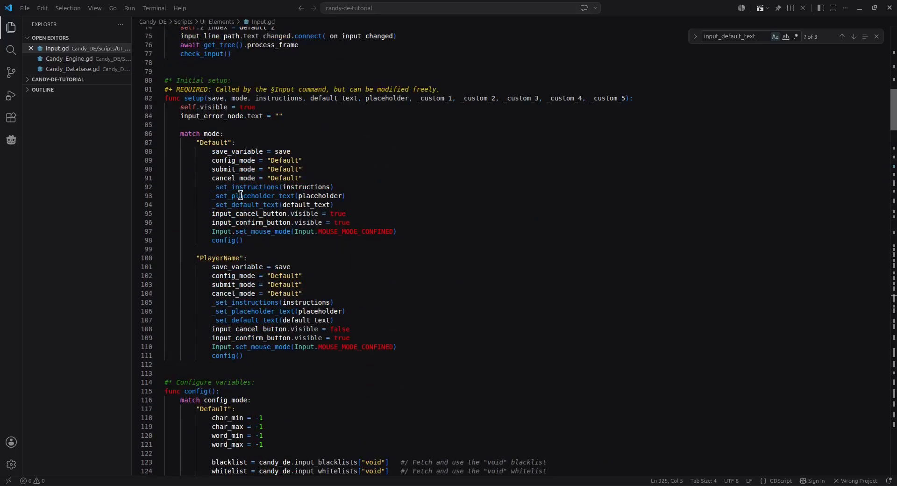
{"action": "scroll", "coordinate": [240, 245], "scroll_direction": "down", "scroll_amount": 2}
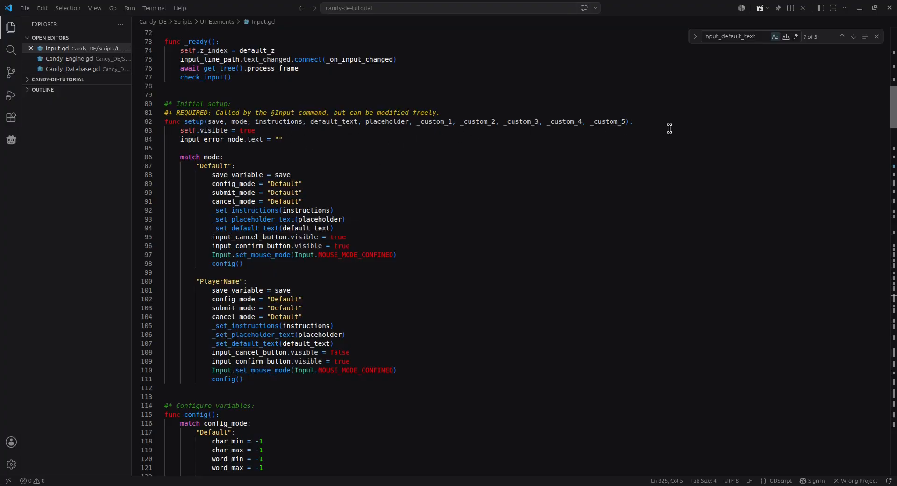
{"action": "left_click_drag", "start_coordinate": [185, 122], "coordinate": [645, 120]}
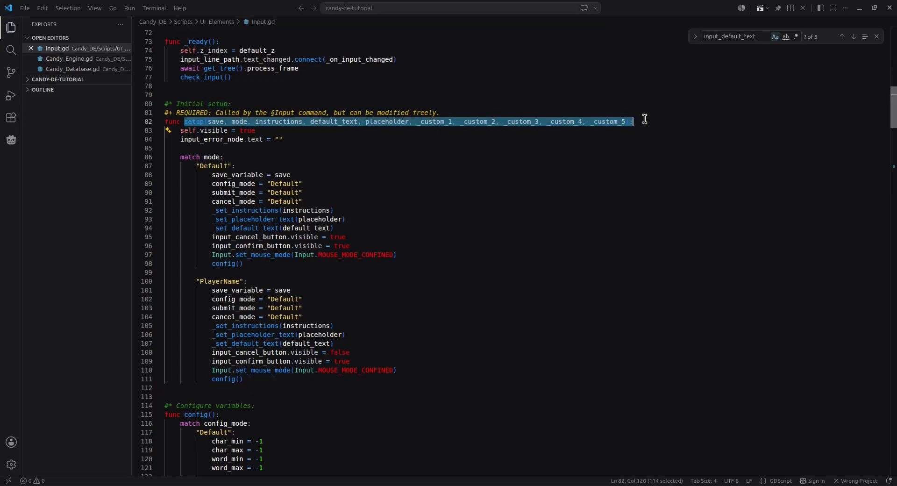
{"action": "left_click", "coordinate": [645, 119]}
{"action": "scroll", "coordinate": [262, 203], "scroll_direction": "down", "scroll_amount": 3}
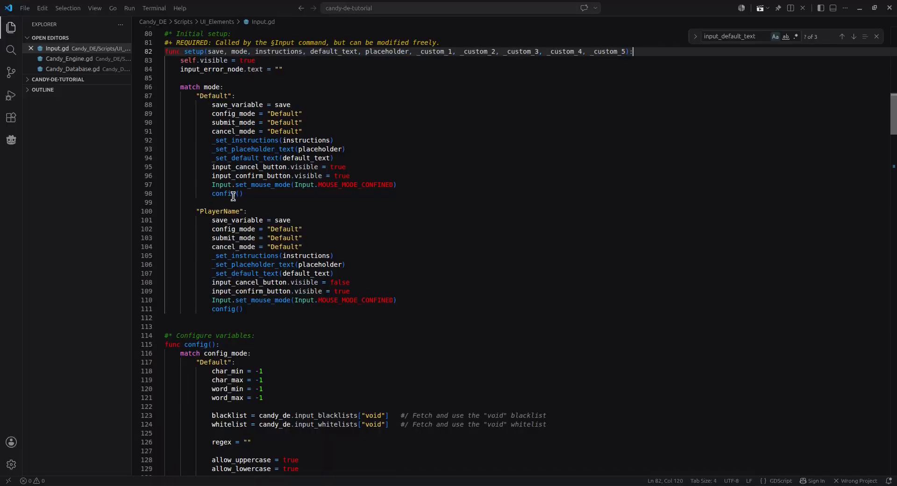
{"action": "left_click_drag", "start_coordinate": [243, 309], "coordinate": [211, 309]}
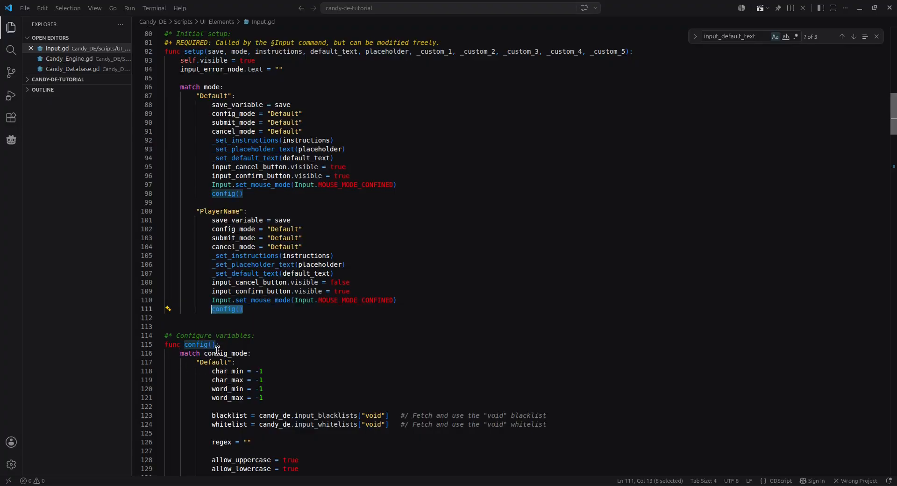
{"action": "scroll", "coordinate": [214, 304], "scroll_direction": "down", "scroll_amount": 7}
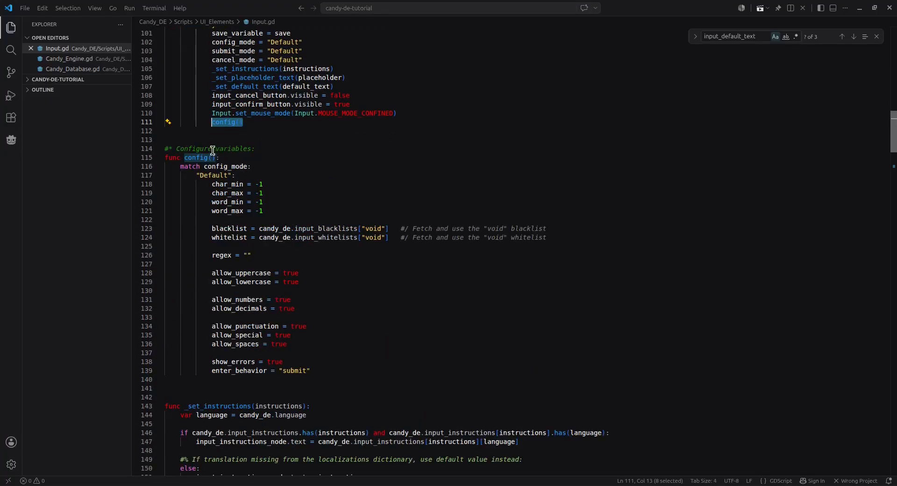
{"action": "left_click", "coordinate": [252, 167]}
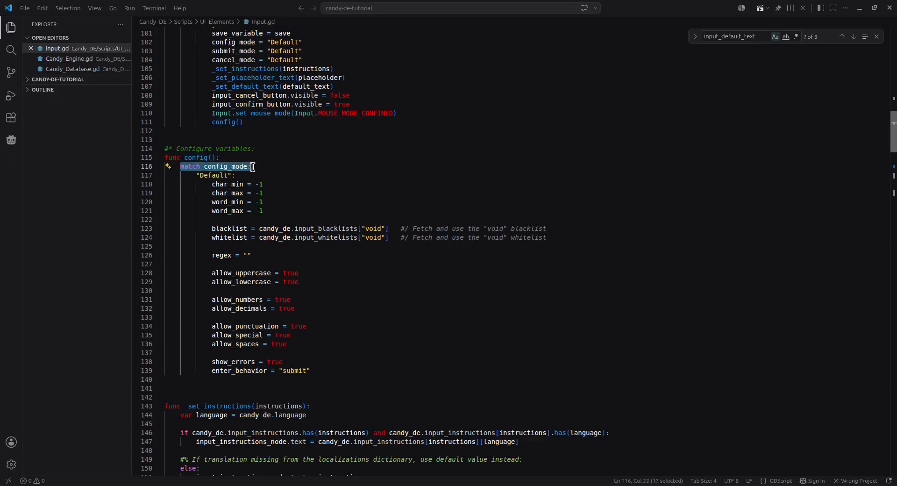
{"action": "left_click", "coordinate": [242, 176]}
{"action": "left_click_drag", "start_coordinate": [196, 176], "coordinate": [239, 177]}
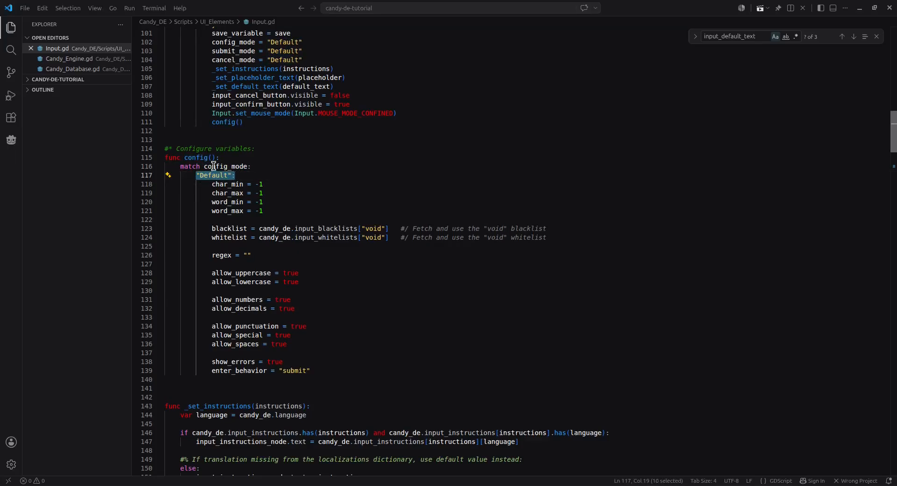
{"action": "double_click", "coordinate": [206, 176]}
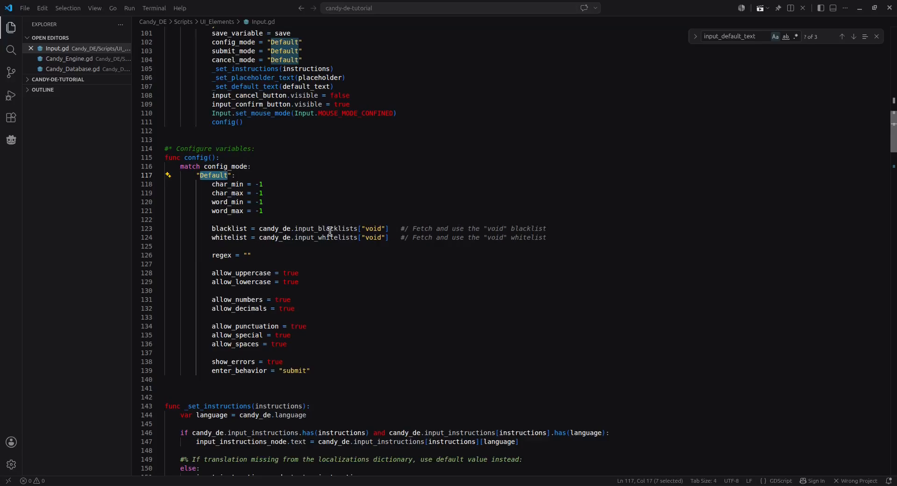
{"action": "double_click", "coordinate": [227, 239]}
{"action": "left_click", "coordinate": [237, 246]}
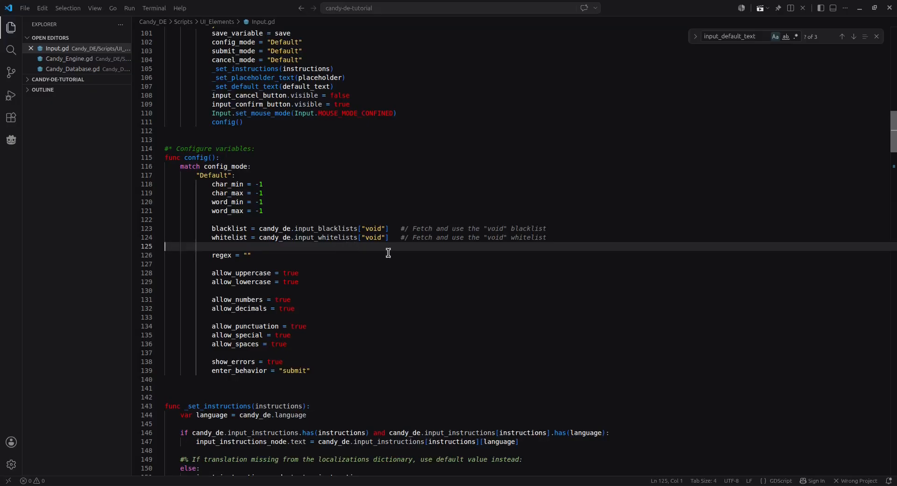
{"action": "double_click", "coordinate": [228, 254]}
{"action": "left_click", "coordinate": [259, 254]}
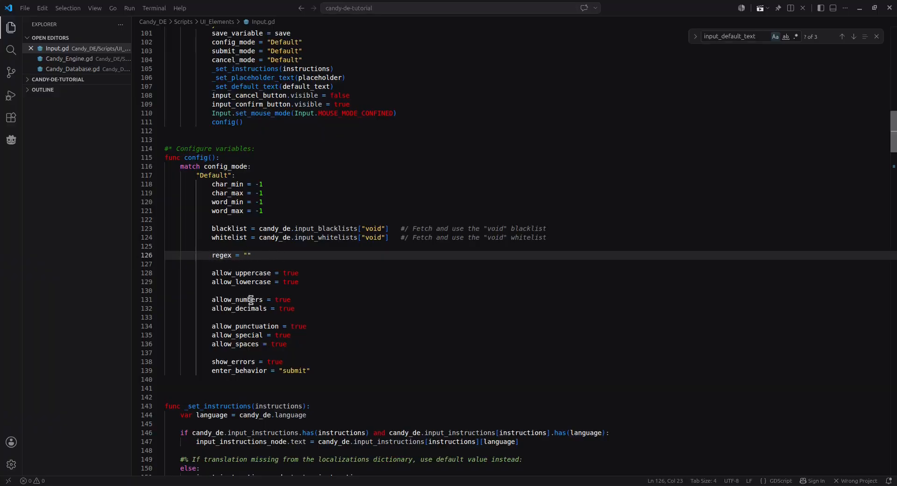
{"action": "scroll", "coordinate": [255, 292], "scroll_direction": "down", "scroll_amount": 2}
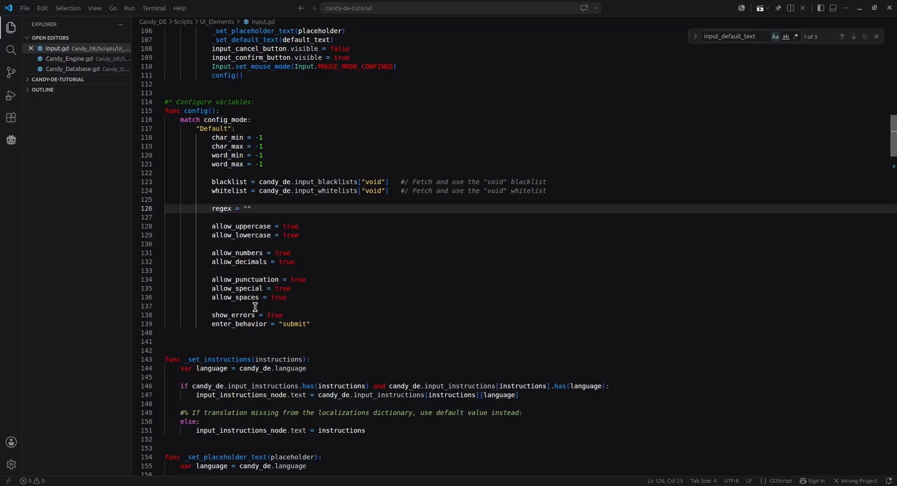
{"action": "scroll", "coordinate": [270, 282], "scroll_direction": "up", "scroll_amount": 1}
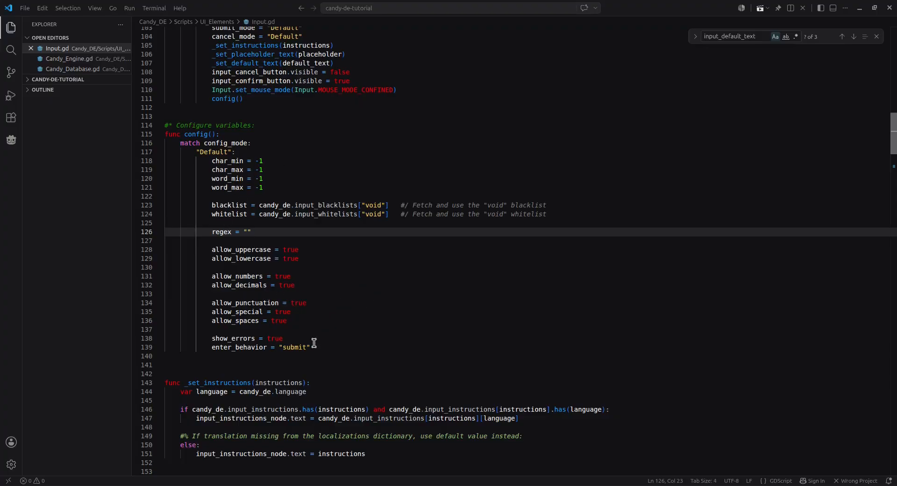
{"action": "scroll", "coordinate": [314, 322], "scroll_direction": "up", "scroll_amount": 3}
{"action": "scroll", "coordinate": [314, 322], "scroll_direction": "up", "scroll_amount": 3}
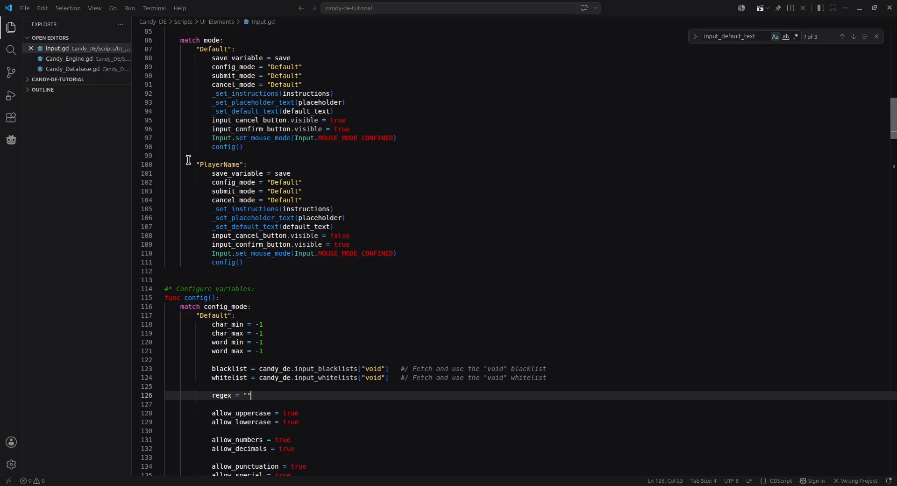
{"action": "scroll", "coordinate": [232, 217], "scroll_direction": "up", "scroll_amount": 2}
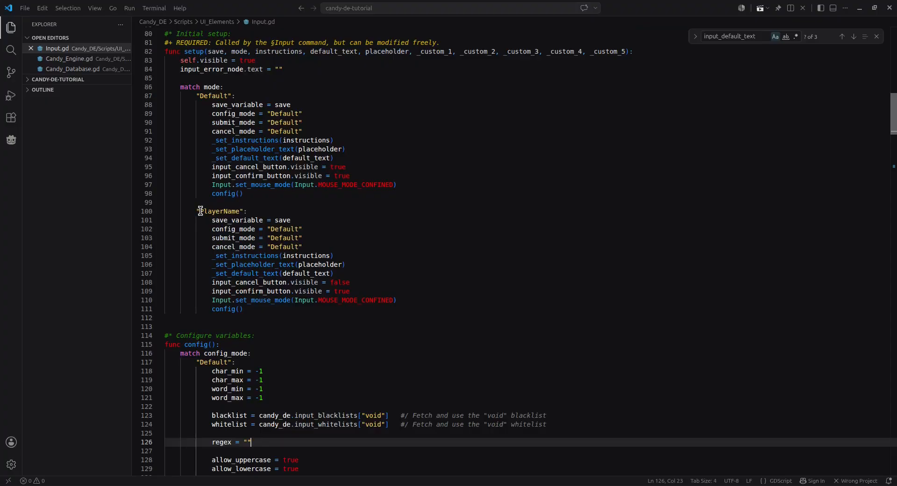
Change PlayerName's config_mode from Default to "Name"
{"action": "double_click", "coordinate": [282, 229]}
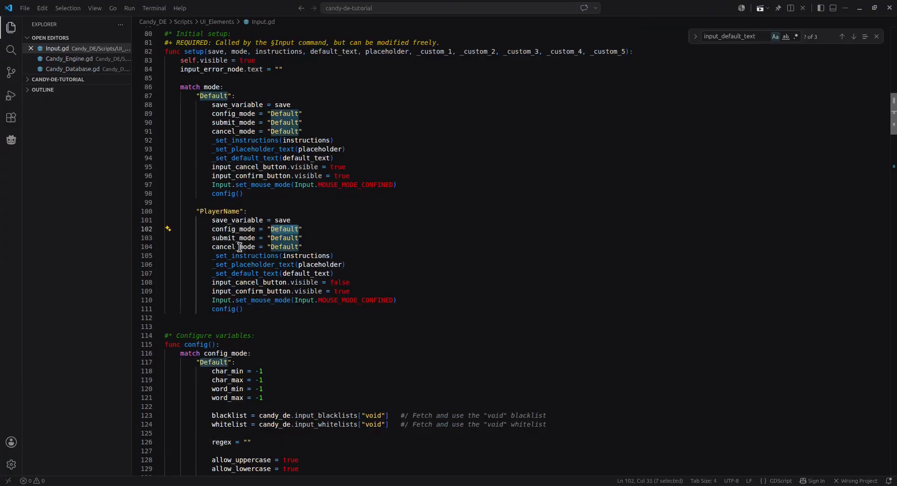
{"action": "left_click_drag", "start_coordinate": [212, 230], "coordinate": [302, 230]}
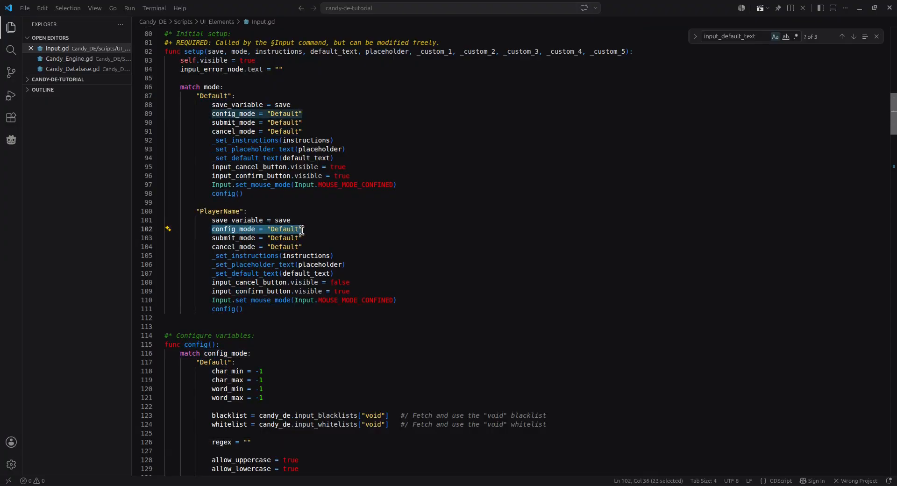
{"action": "double_click", "coordinate": [285, 229]}
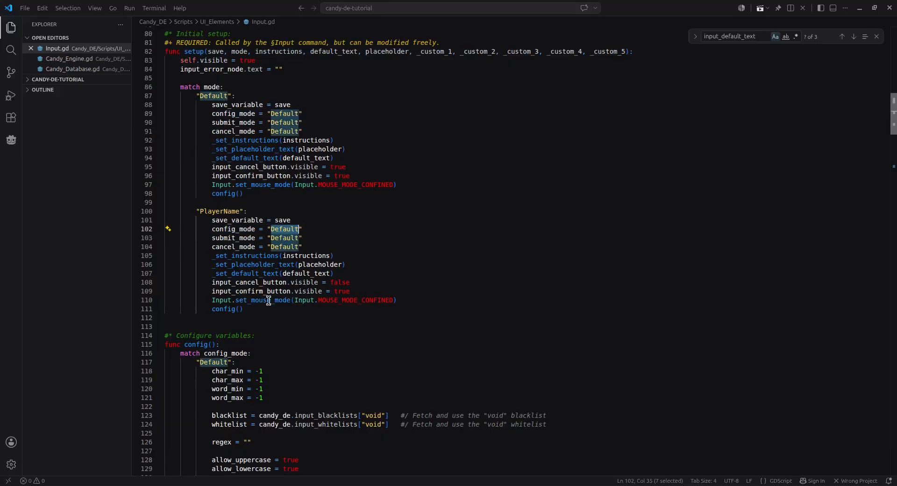
{"action": "type", "text": "Nam"}
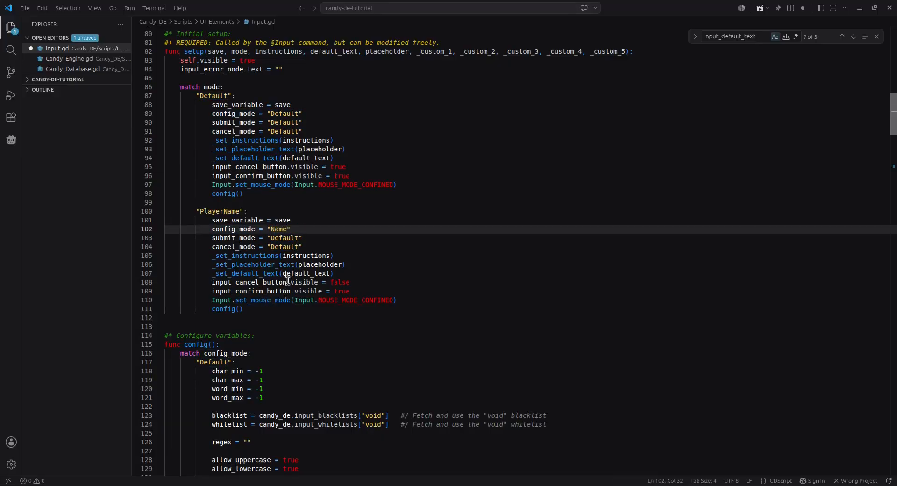
Duplicate the Default config block in config() as a new "Name" case
{"action": "scroll", "coordinate": [287, 277], "scroll_direction": "down", "scroll_amount": 5}
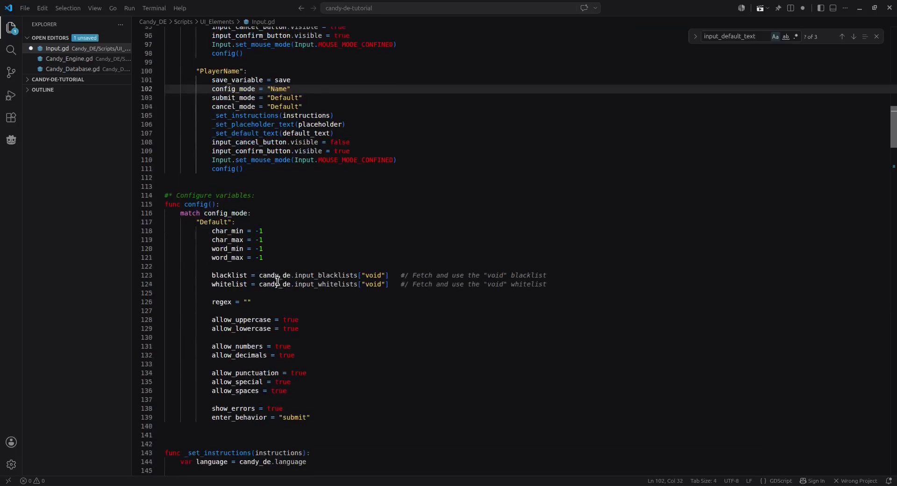
{"action": "left_click_drag", "start_coordinate": [312, 348], "coordinate": [136, 152]}
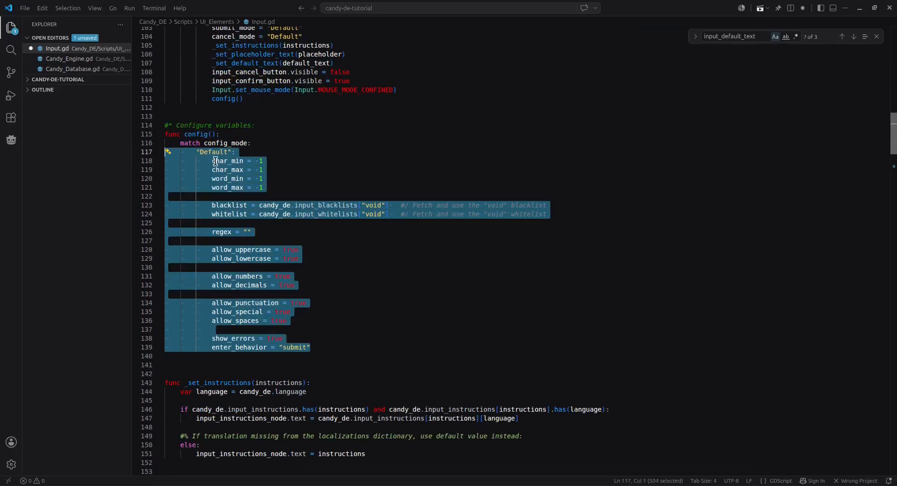
{"action": "left_click", "coordinate": [198, 364]}
{"action": "type", "text": "\"Default\": \t\t\tchar_min = -1 \t\t\tchar_max = -1 \t\t\tword_min = -1 \t\t\tword_max = -1 \t\t \t\t\tblacklist = candy_de.input_blacklists[\"void\"]\t# Fetch and use the \"void\" blacklist \t\t\twhitelist = candy_de.input_whitelists[\"void\"]\t# Fetch and use the \"void\" whitelist \t\t \t\t\tregex = \"\" \t\t \t\t\tallow_uppercase = true \t\t\tallow_lowercase = true \t\t \t\t\tallow_numbers = true \t\t\tallow_decimals = true \t\t \t\t\tallow_punctuation = true \t\t\tallow_special = true \t\t\tallow_spaces = true \t\t\t \t\t\tshow_errors = true \t\t\tenter_behavior = \"submit\""}
{"action": "scroll", "coordinate": [234, 347], "scroll_direction": "down", "scroll_amount": 4}
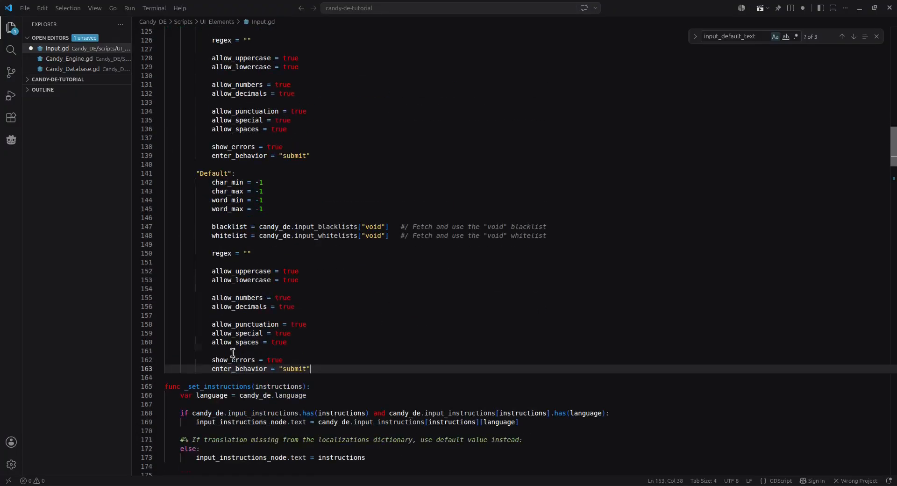
{"action": "scroll", "coordinate": [233, 355], "scroll_direction": "down", "scroll_amount": 1}
{"action": "left_click", "coordinate": [220, 353]}
{"action": "key", "text": "Return"}
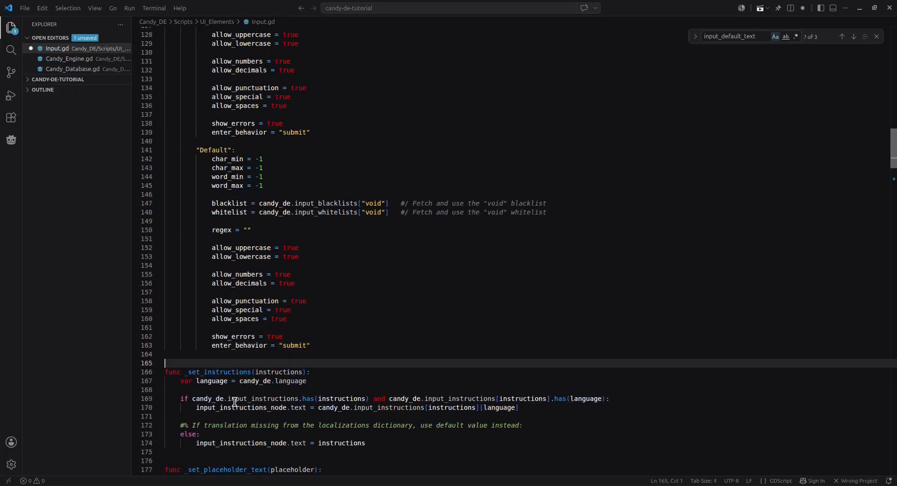
{"action": "double_click", "coordinate": [215, 149]}
{"action": "type", "text": "Name"}
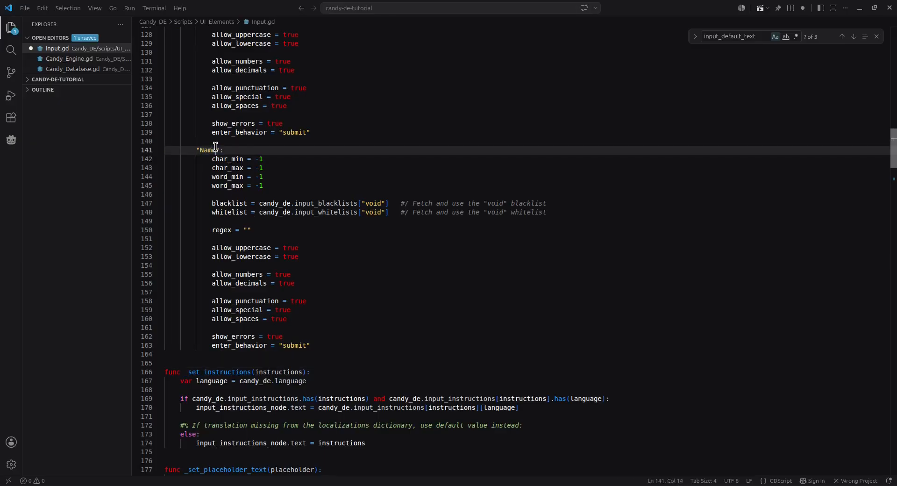
Set the Name case's char_min to 1, word_min to 1 and word_max to 3
{"action": "scroll", "coordinate": [221, 170], "scroll_direction": "up", "scroll_amount": 12}
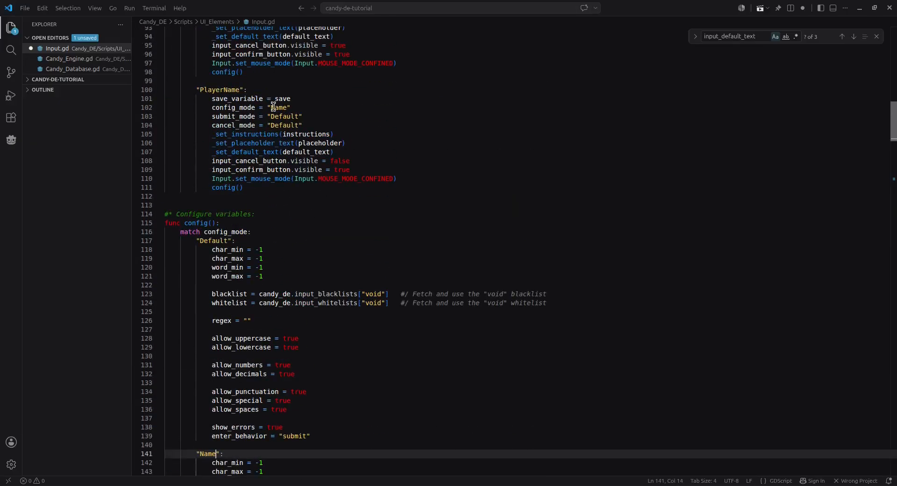
{"action": "scroll", "coordinate": [233, 252], "scroll_direction": "down", "scroll_amount": 9}
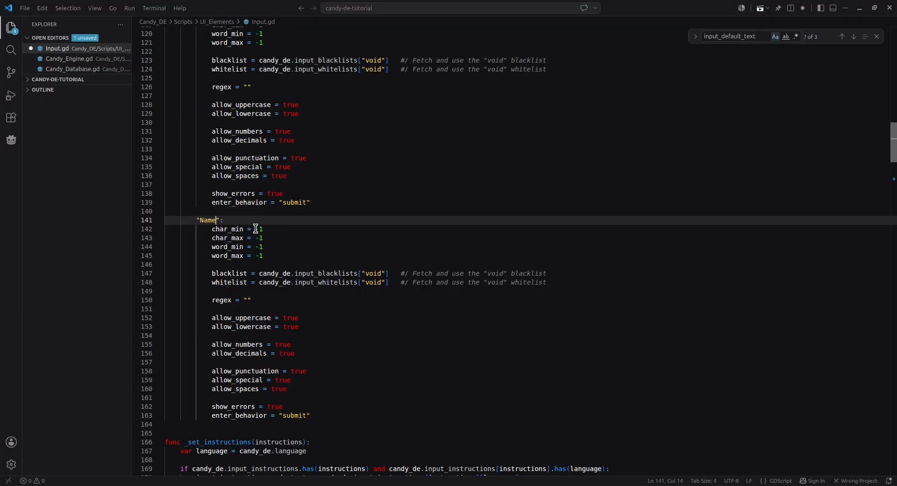
{"action": "left_click_drag", "start_coordinate": [255, 228], "coordinate": [263, 229]}
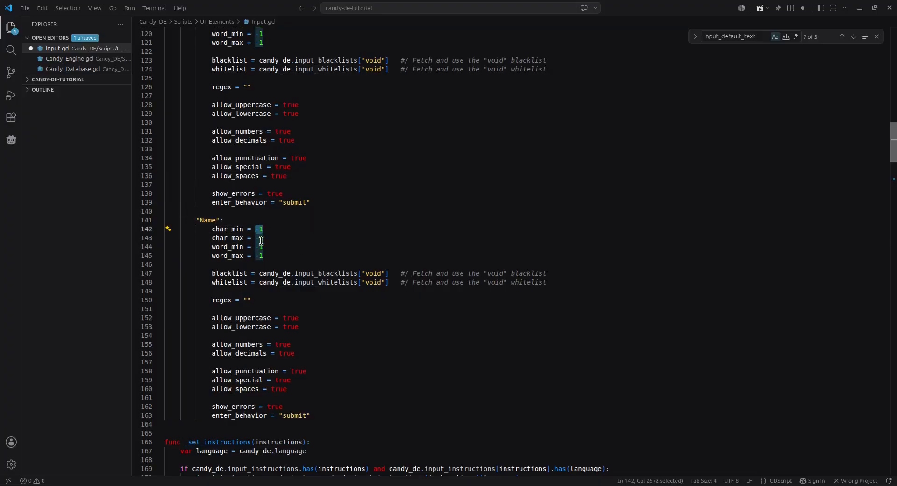
{"action": "type", "text": "1"}
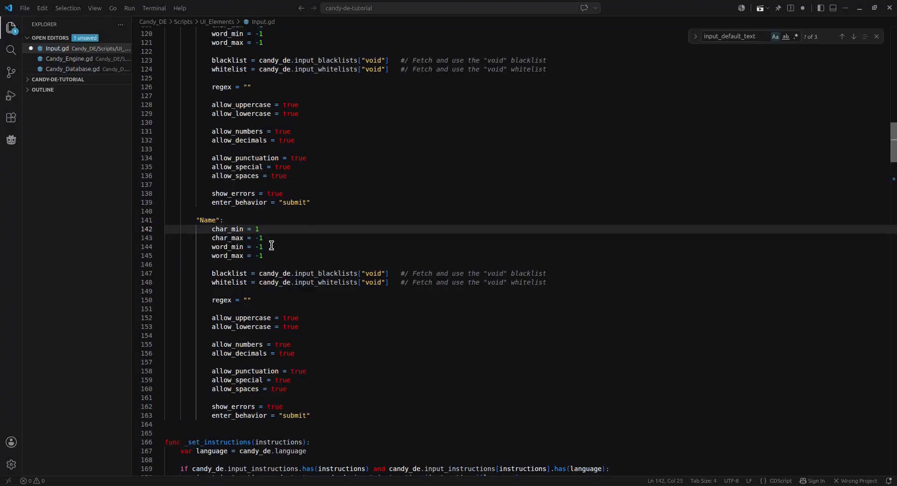
{"action": "left_click_drag", "start_coordinate": [255, 247], "coordinate": [268, 255]}
{"action": "type", "text": "1"}
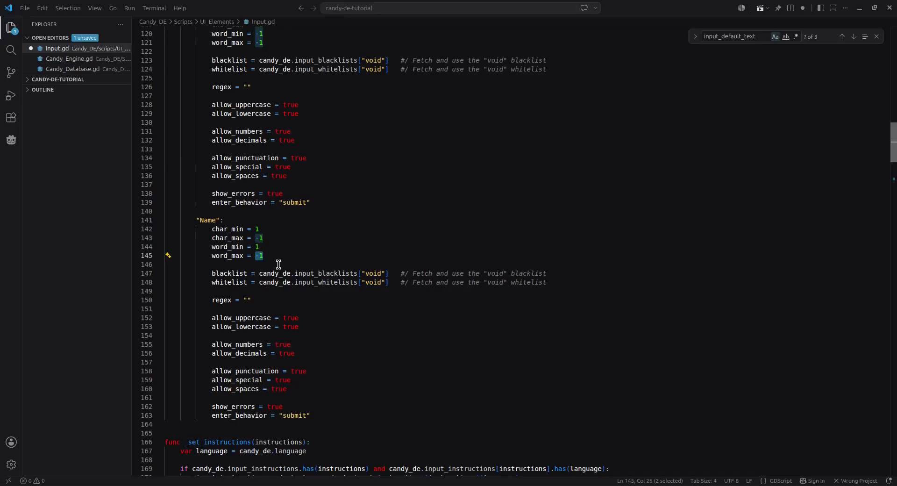
{"action": "type", "text": "2"}
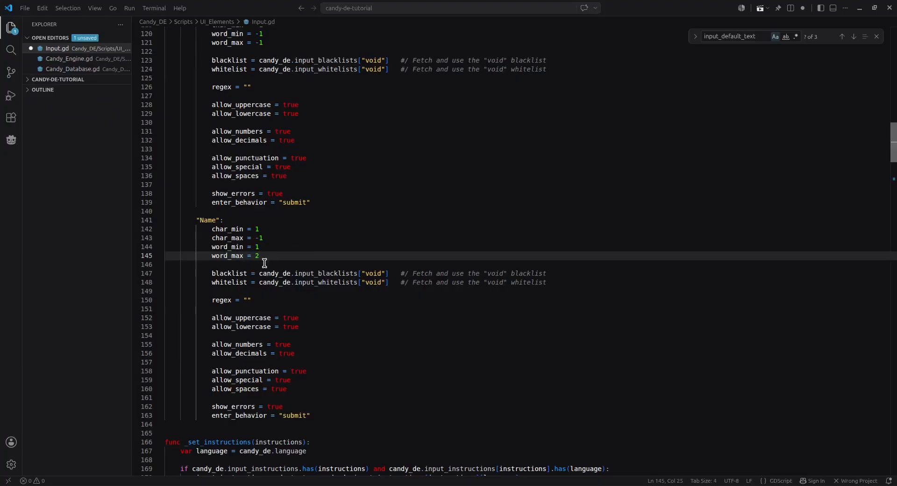
{"action": "left_click_drag", "start_coordinate": [256, 256], "coordinate": [261, 255]}
{"action": "type", "text": "3"}
{"action": "scroll", "coordinate": [227, 336], "scroll_direction": "down", "scroll_amount": 3}
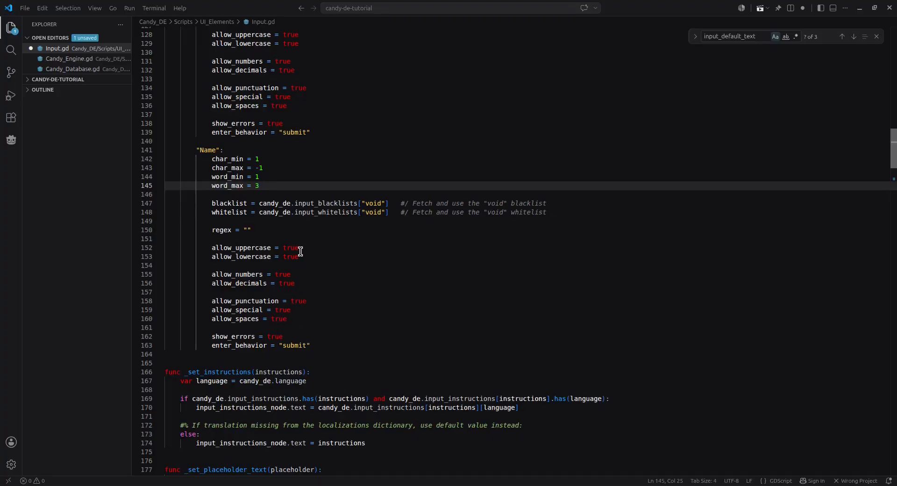
Set allow_numbers and allow_decimals to false in the Name config case
{"action": "double_click", "coordinate": [282, 275]}
{"action": "type", "text": "false"}
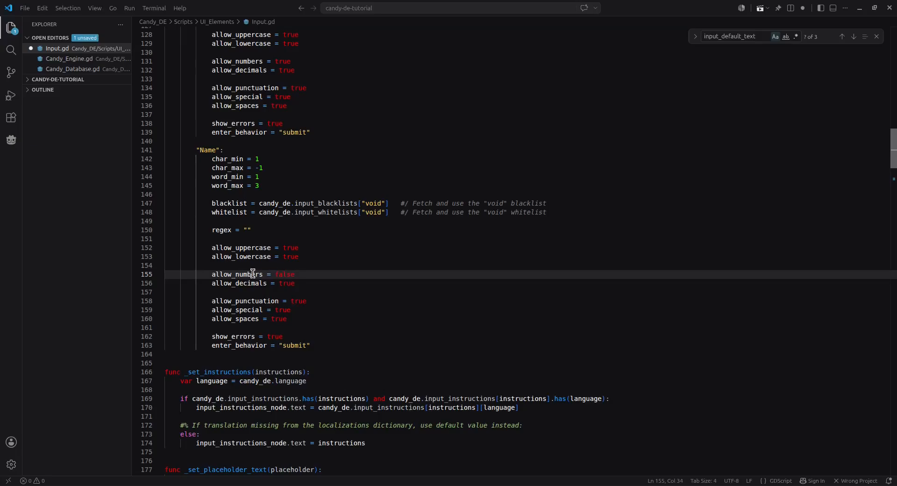
{"action": "double_click", "coordinate": [287, 274]}
{"action": "left_click", "coordinate": [284, 283]}
{"action": "double_click", "coordinate": [285, 284]}
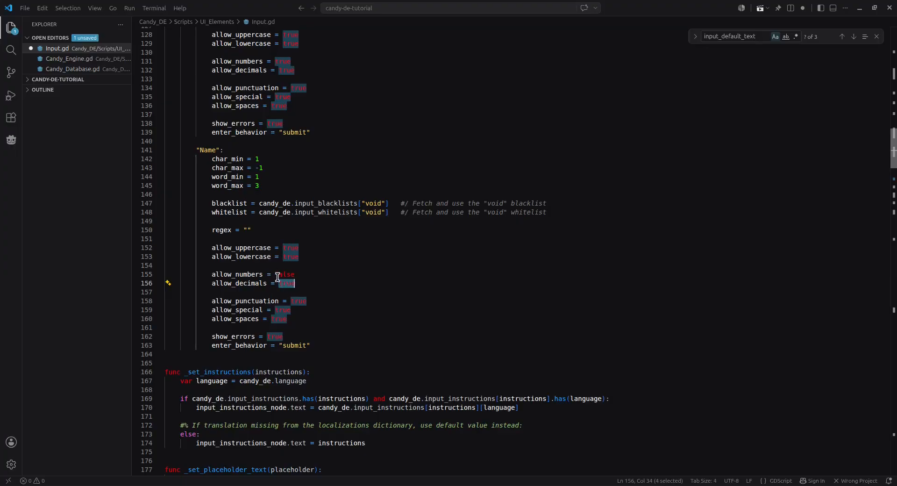
{"action": "type", "text": "false"}
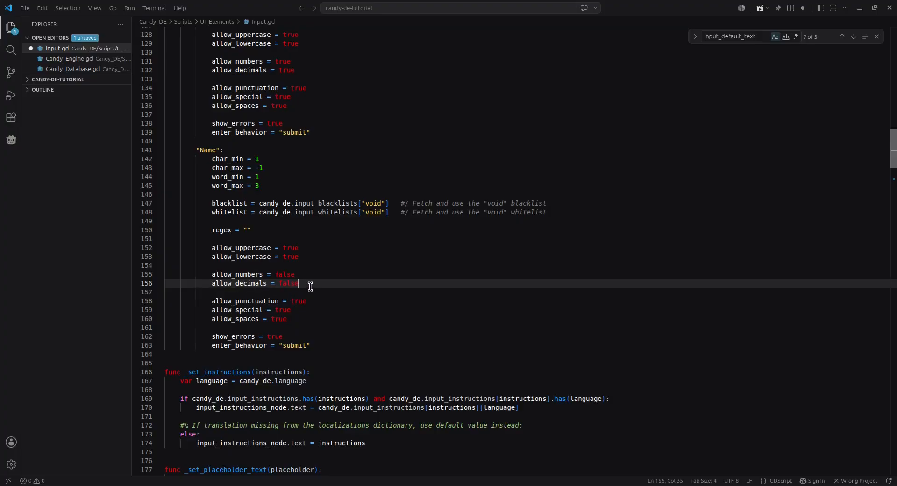
{"action": "double_click", "coordinate": [287, 283]}
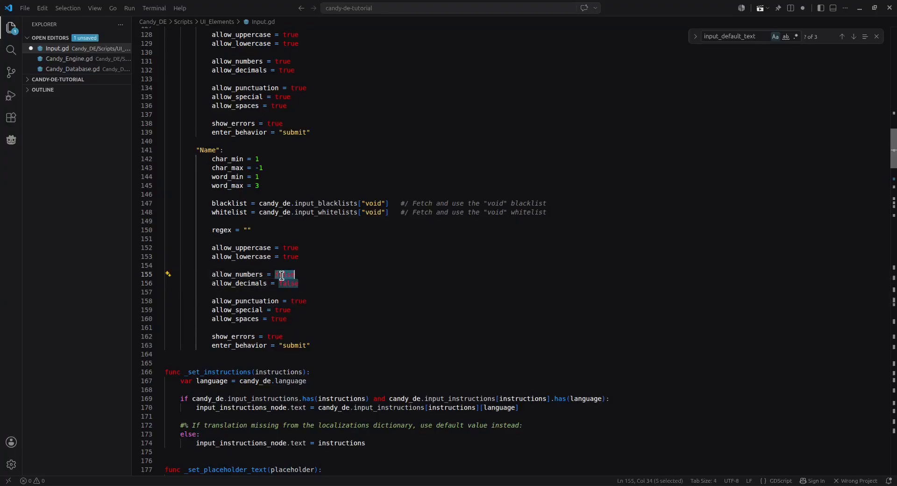
{"action": "triple_click", "coordinate": [284, 283]}
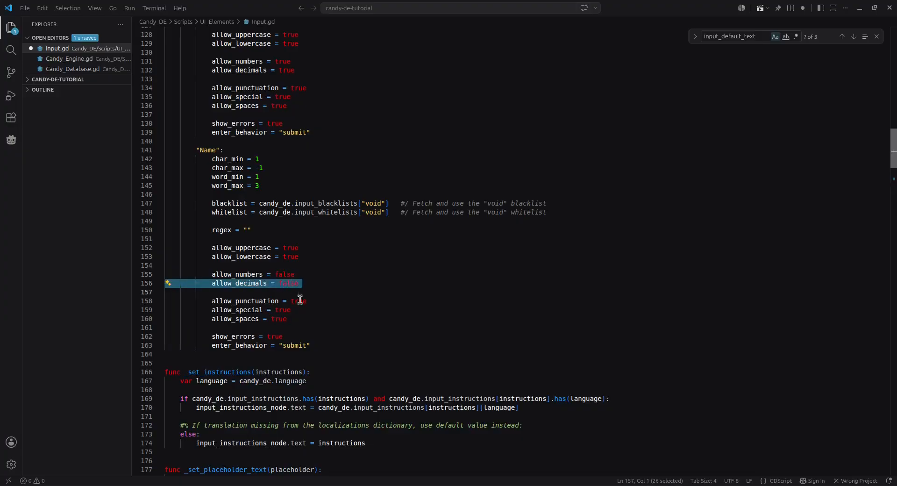
Set allow_punctuation to false on line 158, leaving special characters and spaces allowed
{"action": "double_click", "coordinate": [298, 300]}
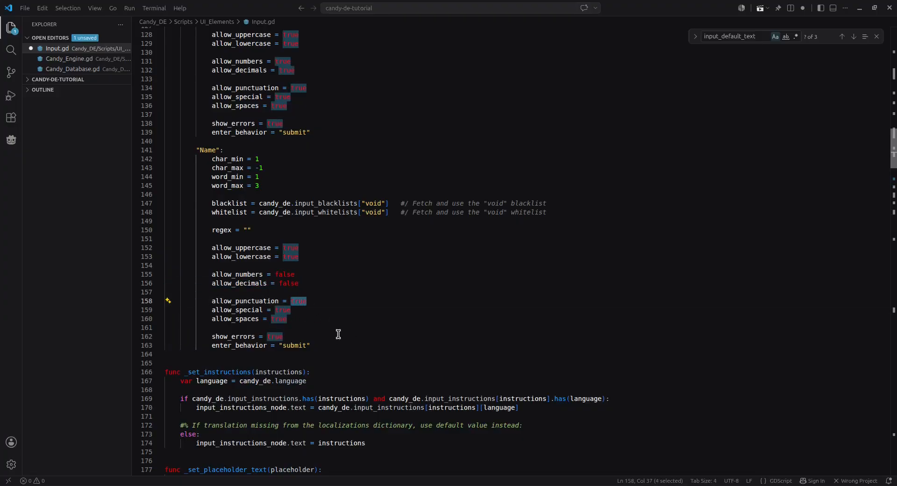
{"action": "type", "text": "false"}
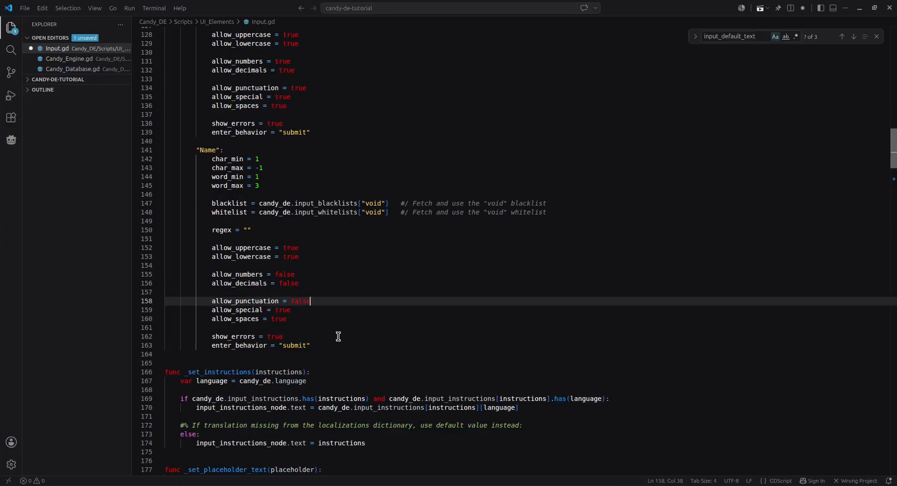
{"action": "double_click", "coordinate": [282, 310]}
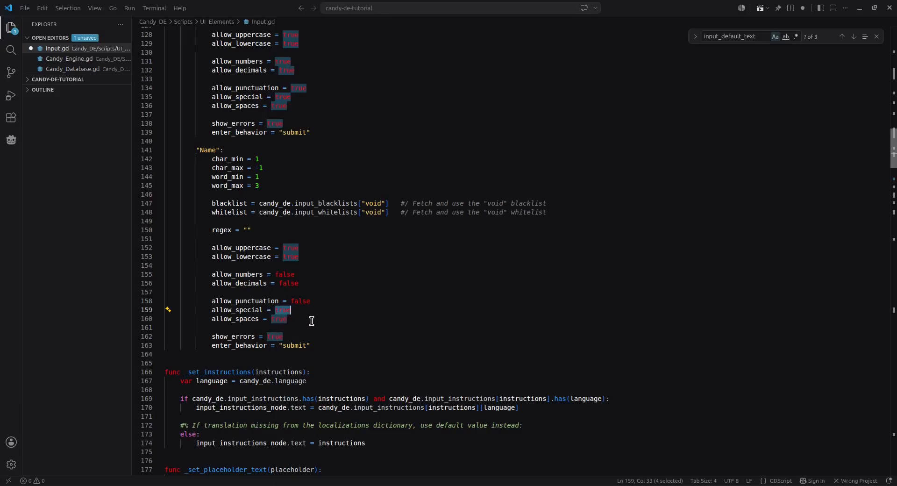
{"action": "left_click", "coordinate": [280, 319]}
{"action": "double_click", "coordinate": [280, 320]}
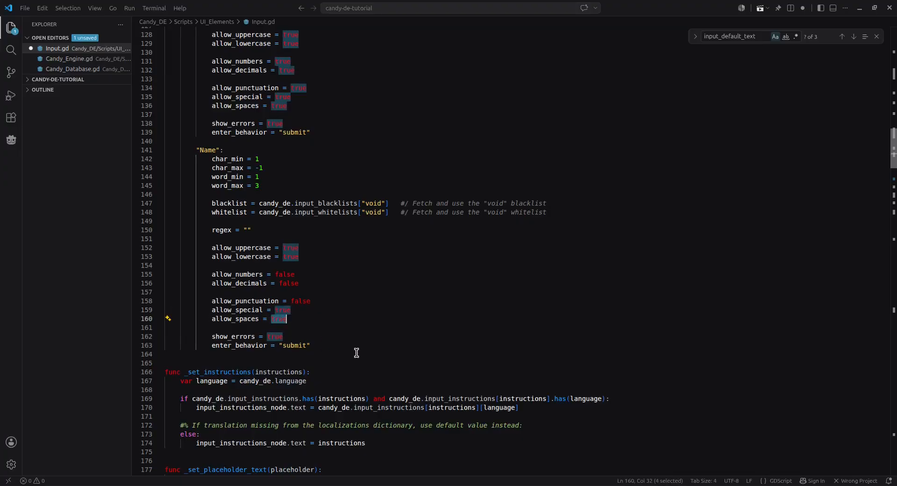
{"action": "left_click", "coordinate": [284, 332]}
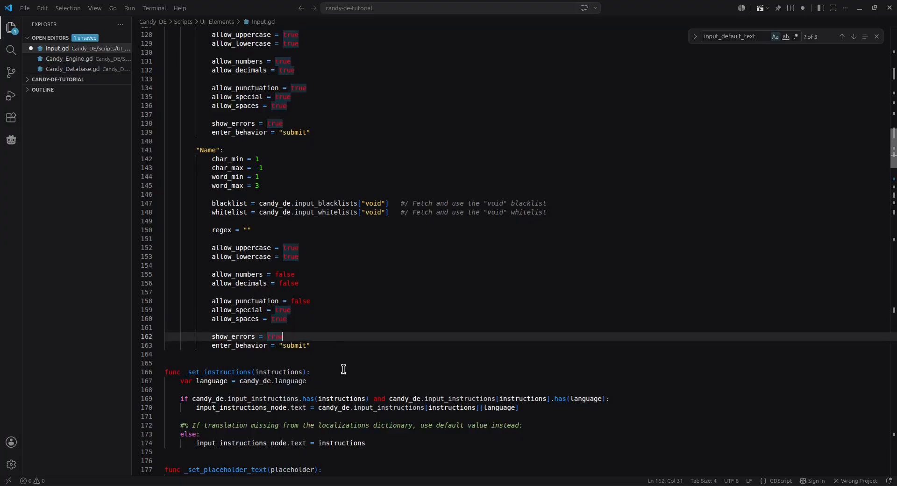
Save Input.gd and look over the script
{"action": "left_click", "coordinate": [110, 38]}
{"action": "scroll", "coordinate": [178, 158], "scroll_direction": "up", "scroll_amount": 7}
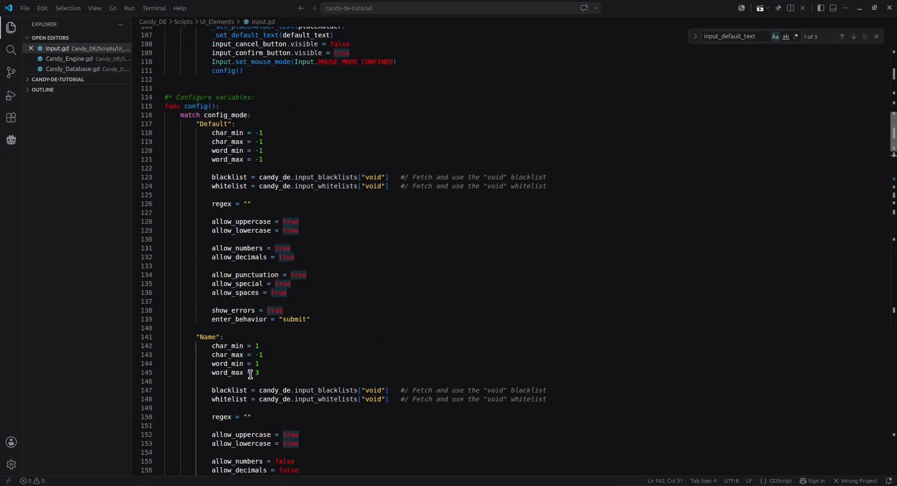
{"action": "scroll", "coordinate": [251, 374], "scroll_direction": "down", "scroll_amount": 3}
{"action": "scroll", "coordinate": [182, 248], "scroll_direction": "up", "scroll_amount": 3}
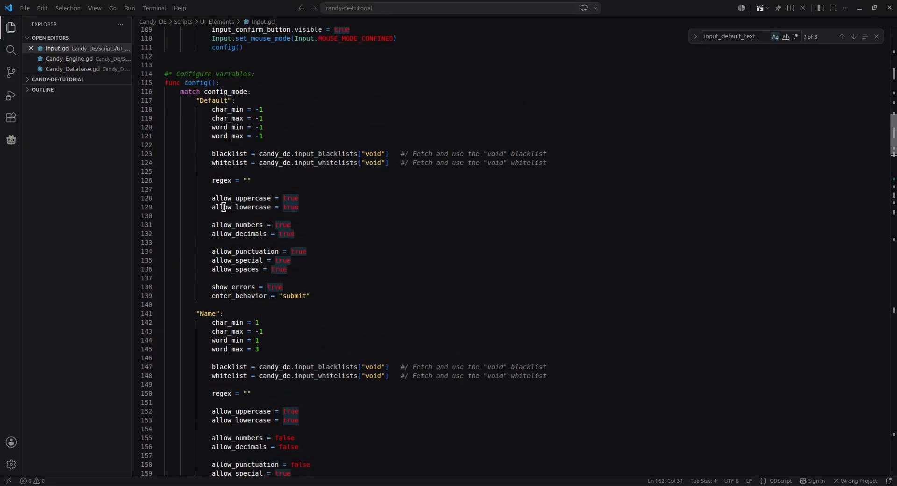
{"action": "scroll", "coordinate": [239, 346], "scroll_direction": "down", "scroll_amount": 5}
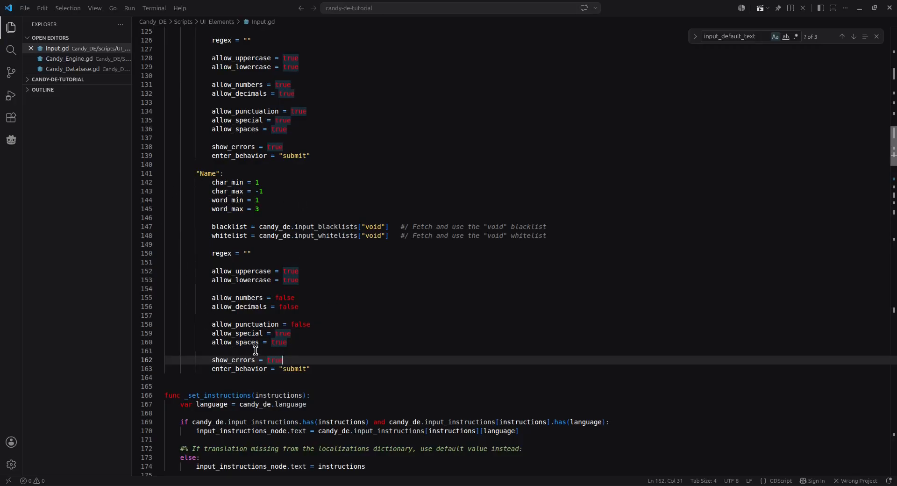
{"action": "scroll", "coordinate": [253, 355], "scroll_direction": "down", "scroll_amount": 4}
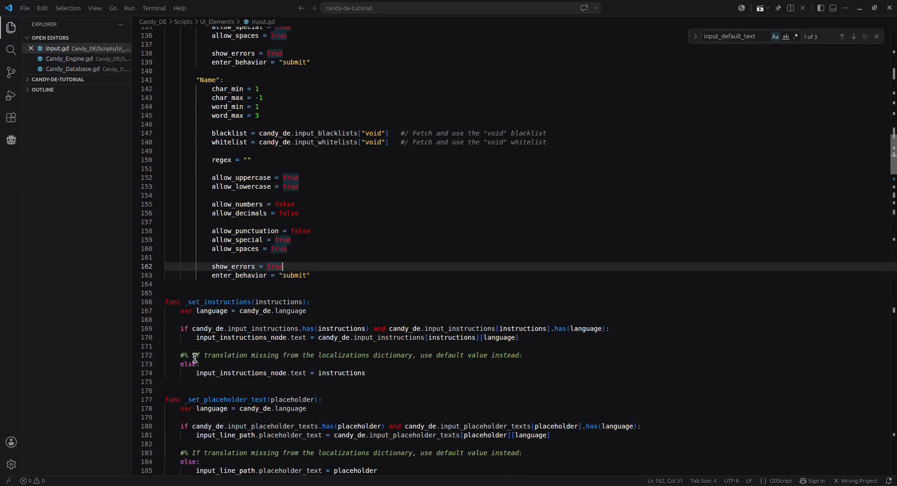
{"action": "scroll", "coordinate": [216, 362], "scroll_direction": "up", "scroll_amount": 14}
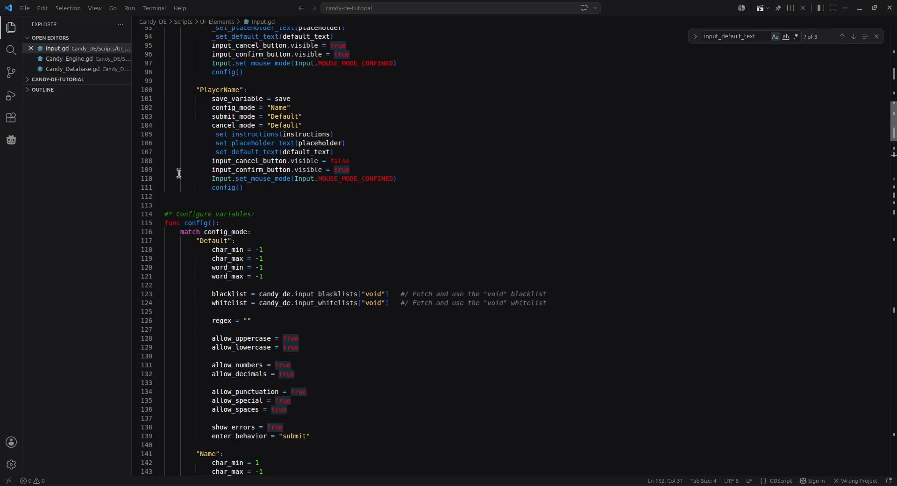
Confirm in Candy Dialogue Creator that the input line's Mode is PlayerName
{"action": "left_click", "coordinate": [428, 485]}
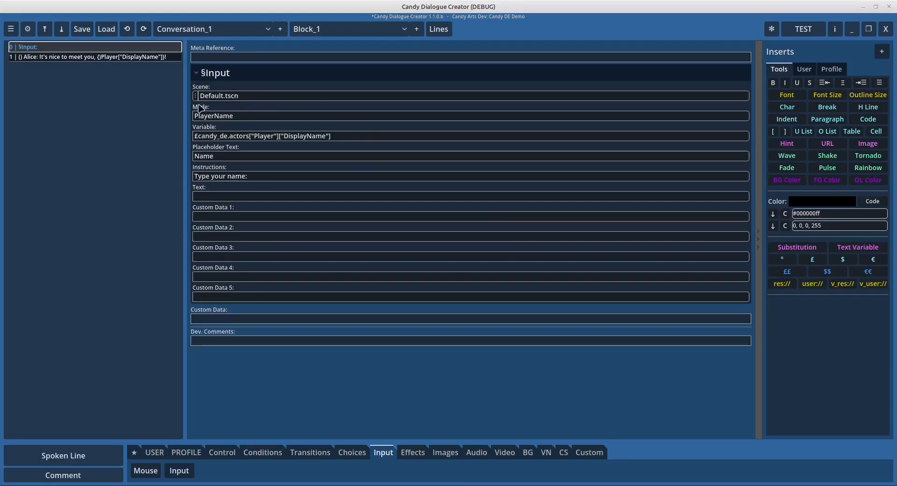
{"action": "double_click", "coordinate": [212, 116]}
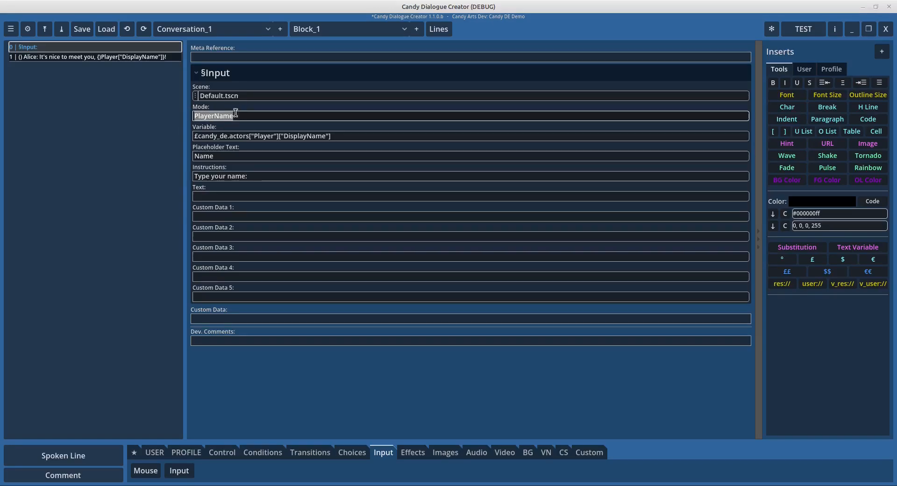
{"action": "key", "text": "alt+Tab"}
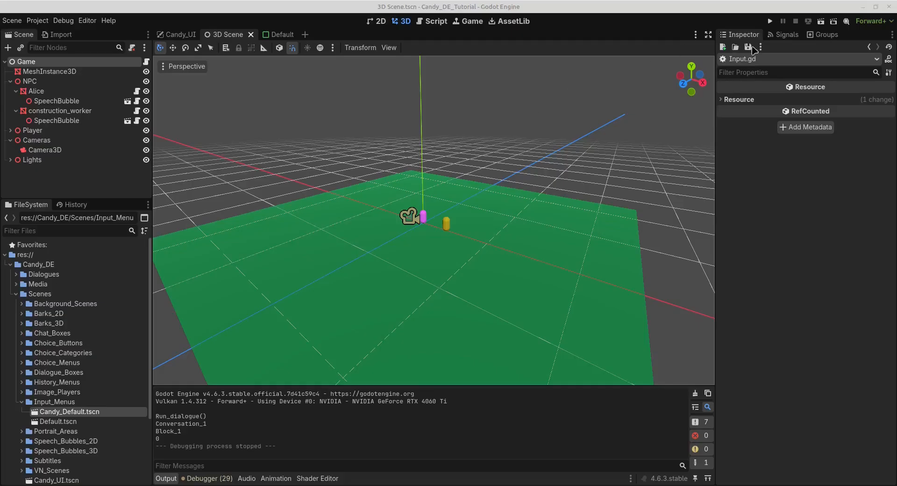
Run the current scene and try confirming the name prompt while it is empty
{"action": "left_click", "coordinate": [821, 21]}
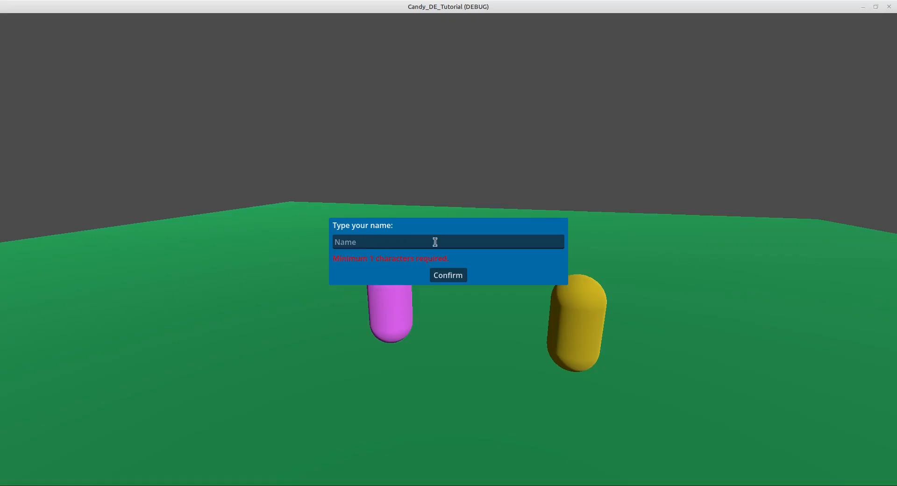
{"action": "left_click", "coordinate": [351, 243]}
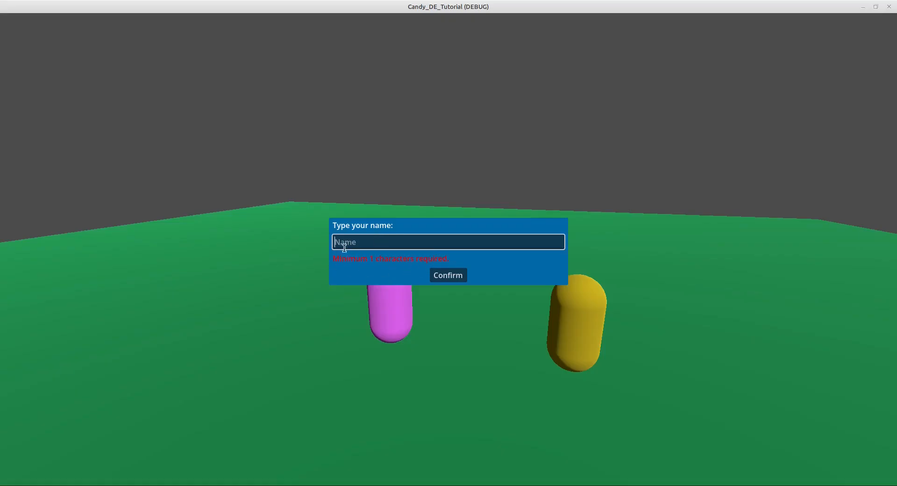
{"action": "left_click", "coordinate": [448, 275]}
Enter the name 'Evan3' and confirm to trigger the numbers-not-allowed warning
{"action": "left_click", "coordinate": [367, 242]}
{"action": "type", "text": "Evan"}
{"action": "type", "text": "3"}
{"action": "left_click", "coordinate": [437, 278]}
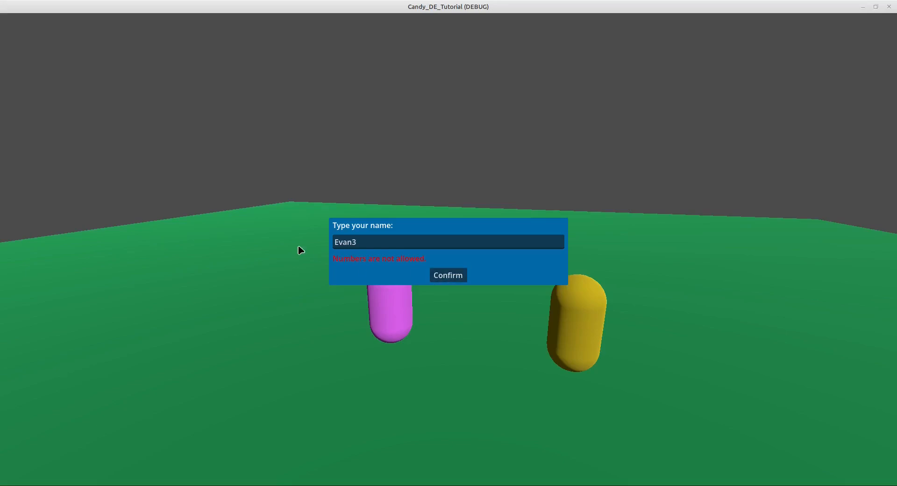
Test the name field with an exclamation mark, a dollar sign and a second word 'Jame'
{"action": "left_click", "coordinate": [367, 244]}
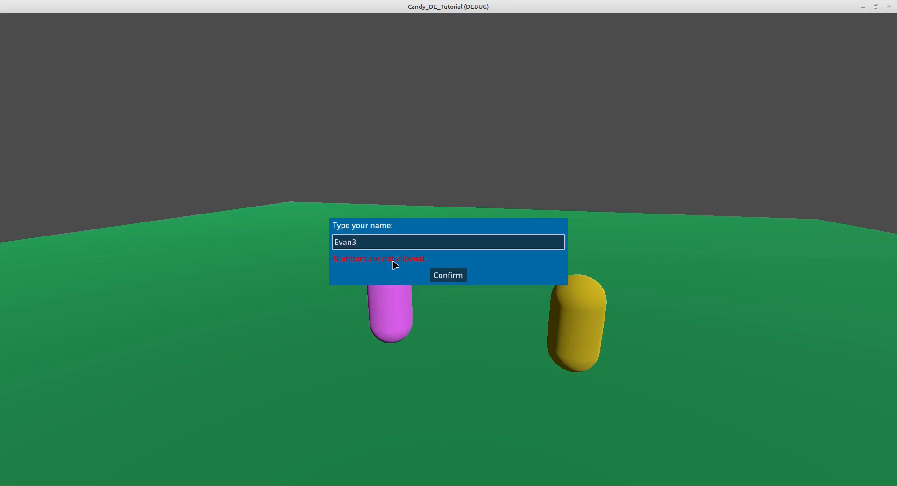
{"action": "key", "text": "BackSpace"}
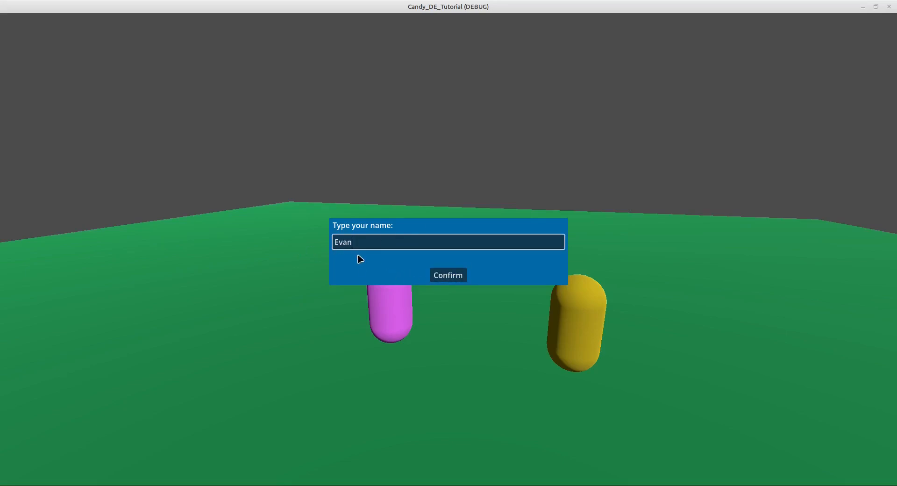
{"action": "type", "text": "!"}
{"action": "key", "text": "BackSpace"}
{"action": "left_click_drag", "start_coordinate": [353, 243], "coordinate": [366, 243]}
{"action": "type", "text": "Jame"}
{"action": "left_click_drag", "start_coordinate": [354, 242], "coordinate": [388, 241]}
{"action": "key", "text": "BackSpace"}
{"action": "key", "text": "BackSpace"}
{"action": "key", "text": "BackSpace"}
{"action": "key", "text": "BackSpace"}
{"action": "key", "text": "BackSpace"}
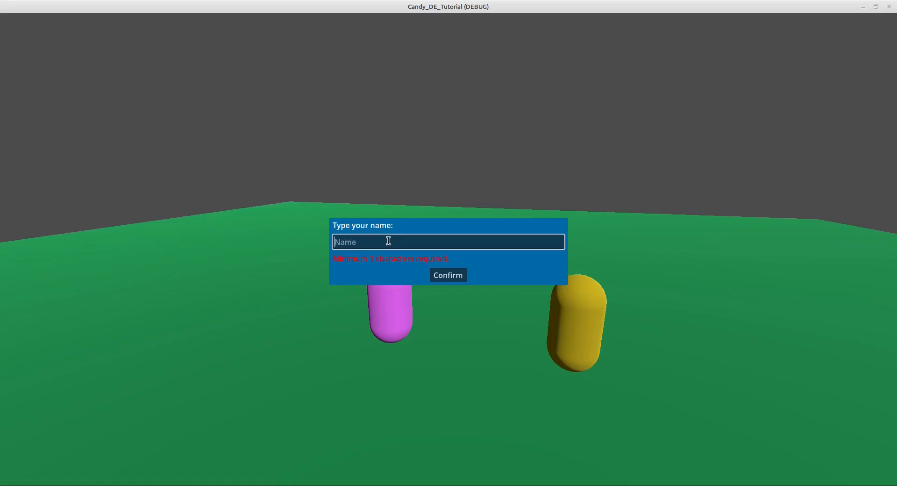
Try 'Mary-Jane', then submit 'Eva', dismiss the greeting and close the game
{"action": "type", "text": "Mary-Jane"}
{"action": "left_click_drag", "start_coordinate": [374, 244], "coordinate": [293, 238]}
{"action": "type", "text": "Eva"}
{"action": "left_click", "coordinate": [447, 275]}
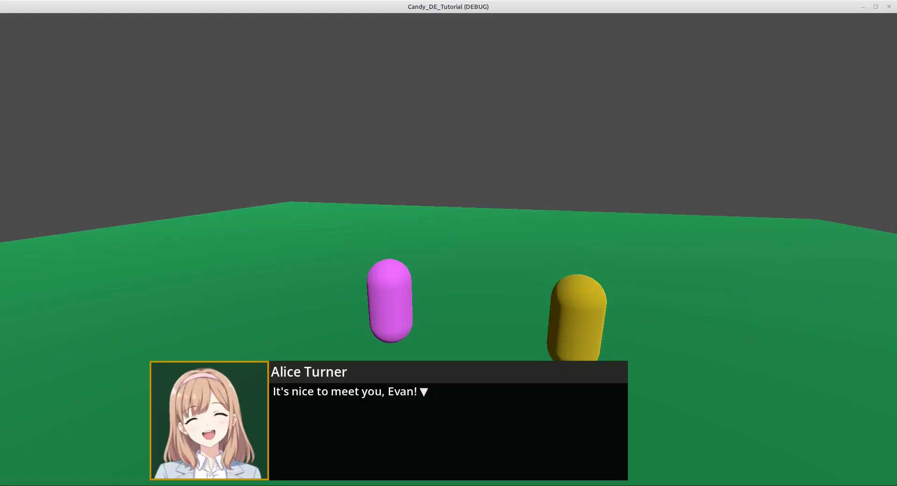
{"action": "key", "text": "space"}
{"action": "left_click", "coordinate": [890, 11]}
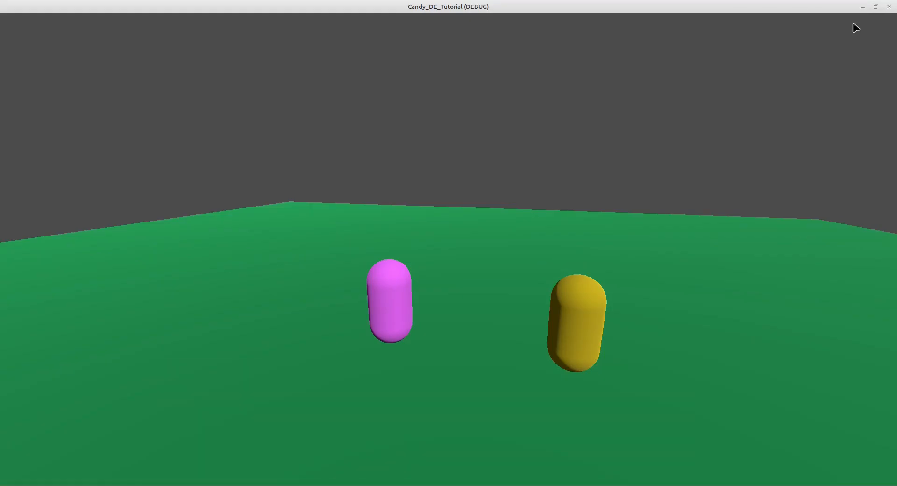
Set allow_punctuation on line 158 of the Name config in Input.gd back to true
{"action": "mouse_move", "coordinate": [402, 485]}
{"action": "left_click", "coordinate": [363, 455]}
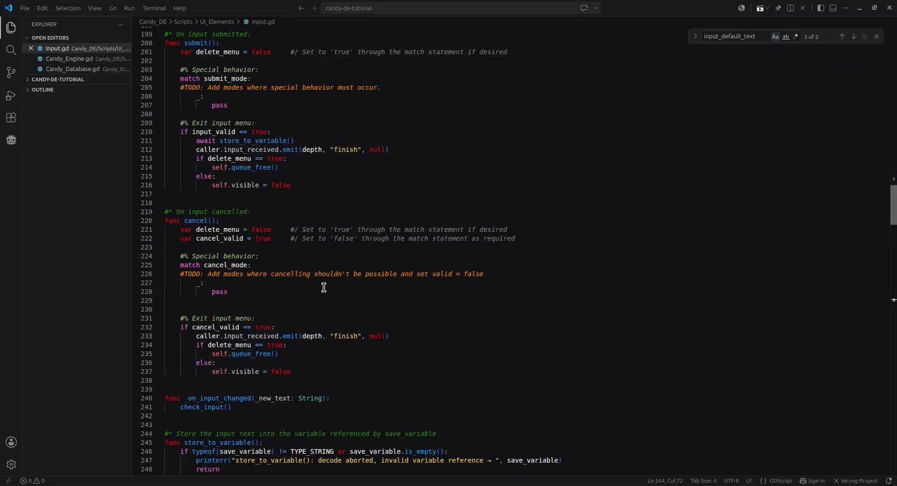
{"action": "scroll", "coordinate": [320, 296], "scroll_direction": "up", "scroll_amount": 7}
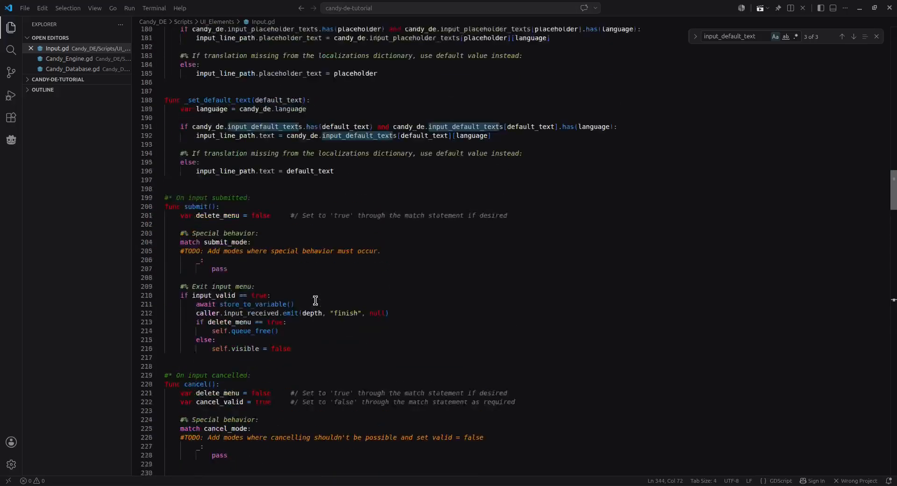
{"action": "scroll", "coordinate": [316, 301], "scroll_direction": "up", "scroll_amount": 12}
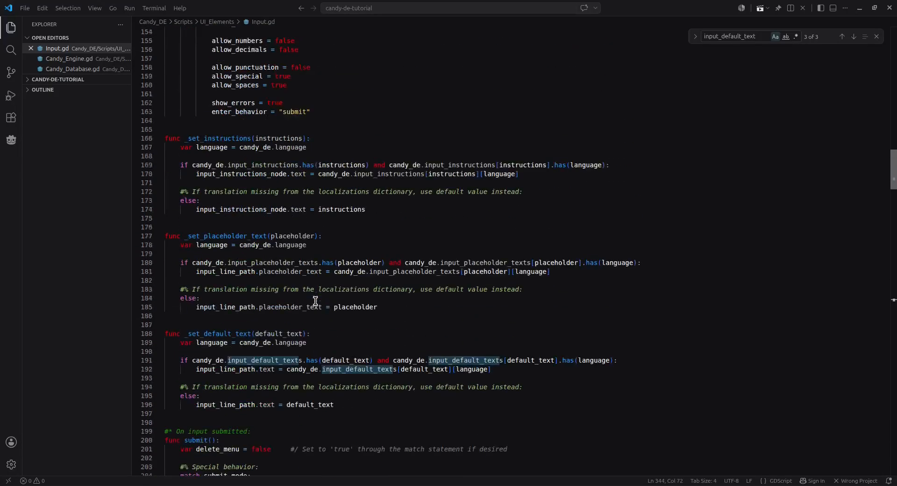
{"action": "scroll", "coordinate": [316, 301], "scroll_direction": "up", "scroll_amount": 8}
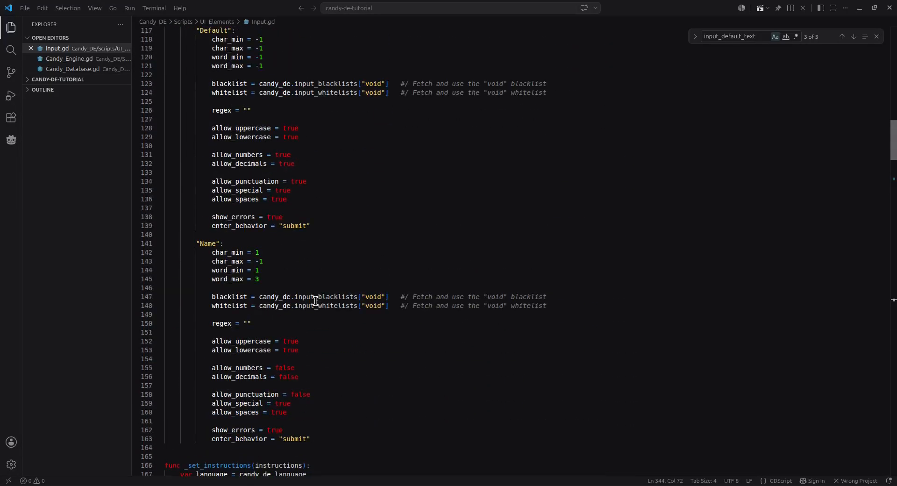
{"action": "scroll", "coordinate": [316, 301], "scroll_direction": "up", "scroll_amount": 5}
{"action": "scroll", "coordinate": [314, 301], "scroll_direction": "down", "scroll_amount": 7}
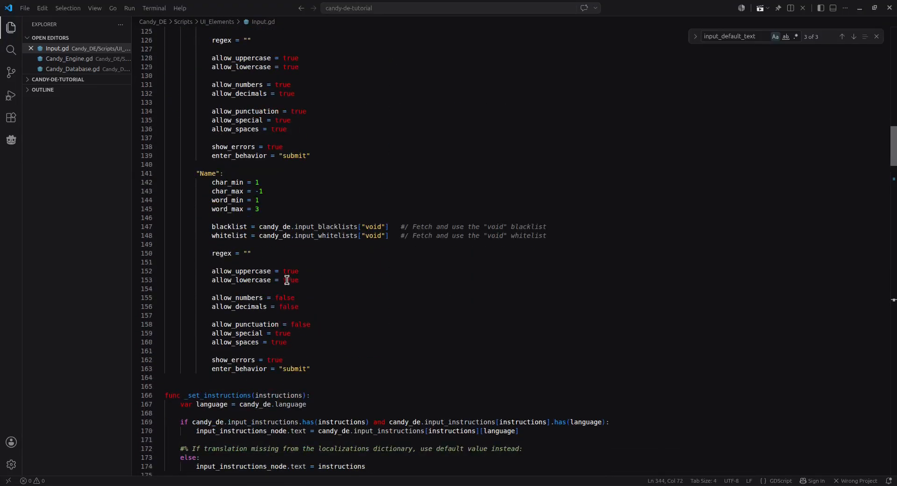
{"action": "left_click_drag", "start_coordinate": [211, 253], "coordinate": [258, 254]}
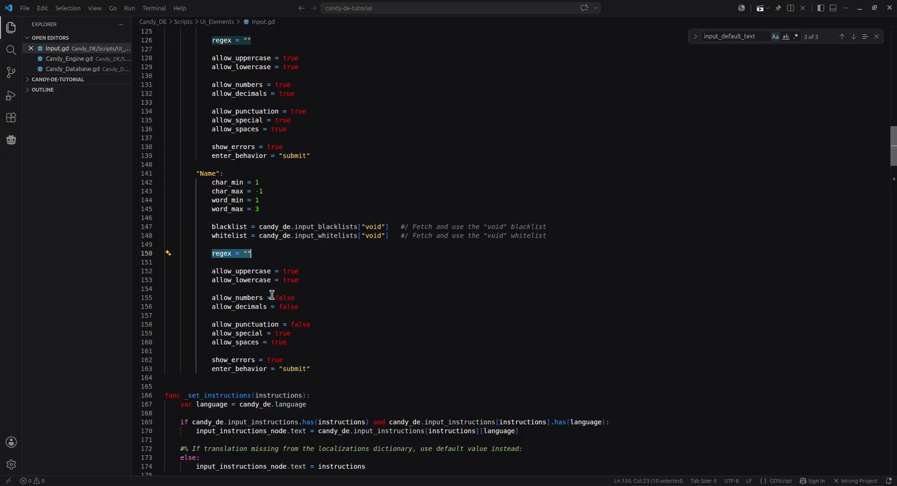
{"action": "double_click", "coordinate": [300, 325]}
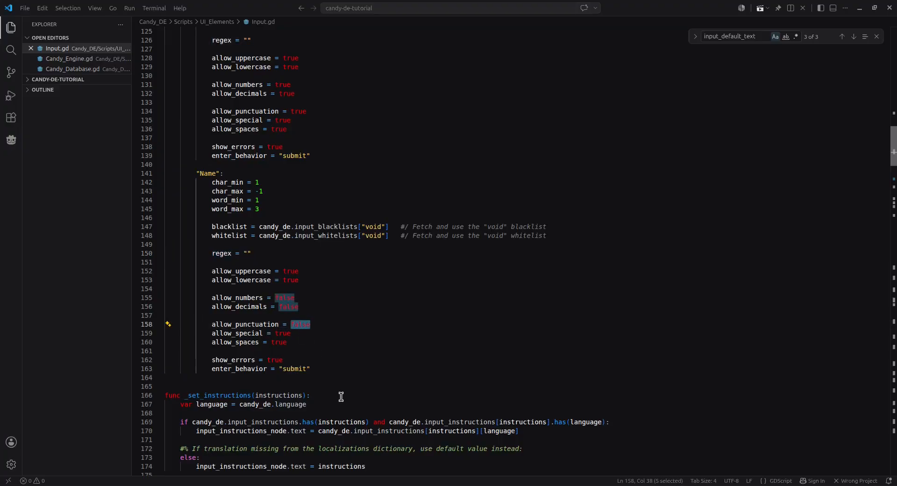
{"action": "type", "text": "true"}
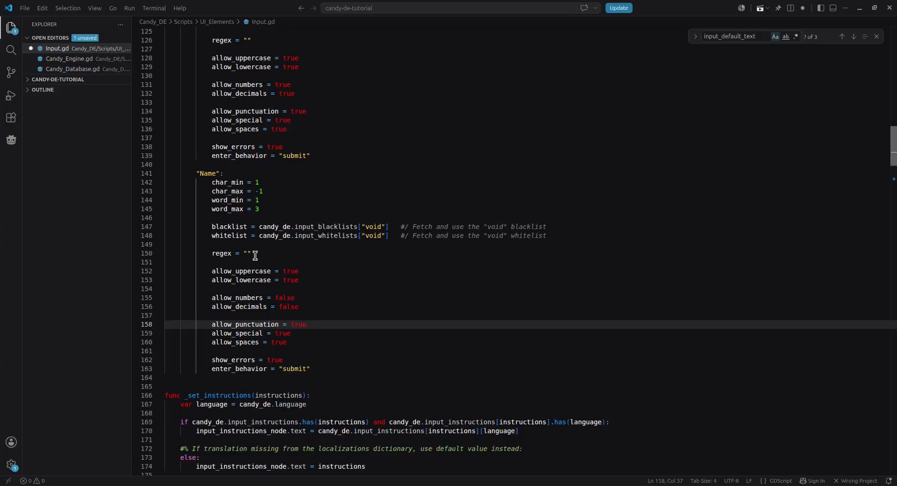
Save Input.gd, select candy_de.input_whitelists on line 148, and open Candy_Localizations.gd
{"action": "left_click", "coordinate": [253, 254]}
{"action": "key", "text": "ctrl+s"}
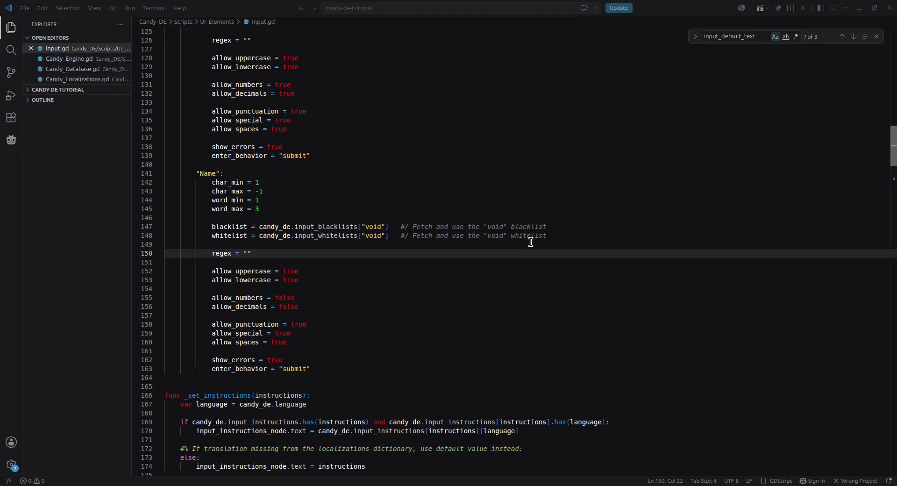
{"action": "double_click", "coordinate": [261, 236]}
{"action": "left_click_drag", "start_coordinate": [294, 237], "coordinate": [359, 237]}
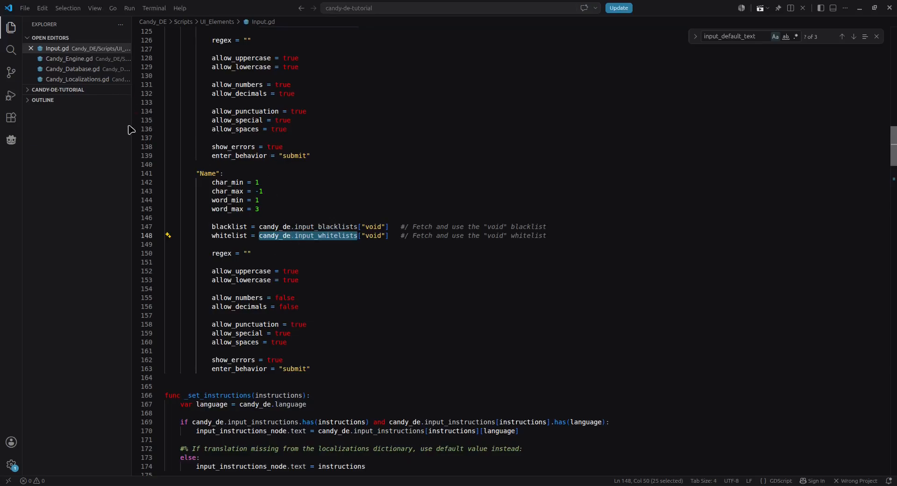
{"action": "left_click", "coordinate": [62, 84]}
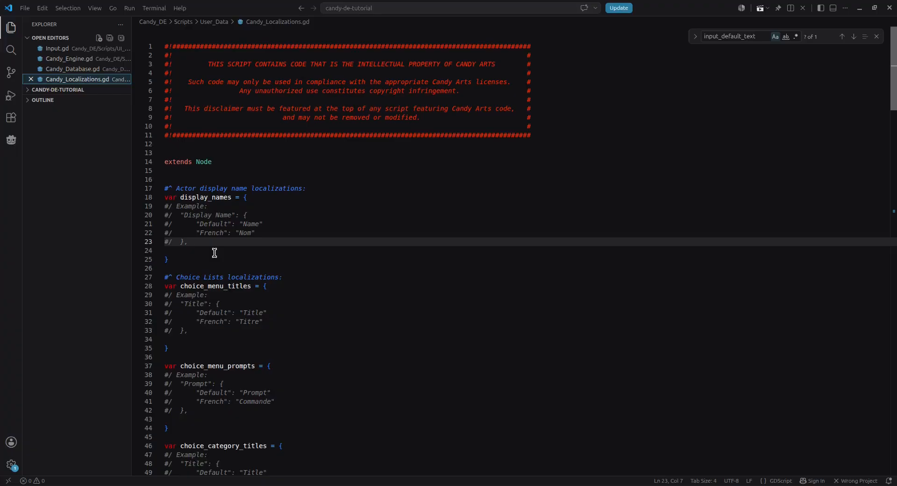
{"action": "scroll", "coordinate": [228, 263], "scroll_direction": "down", "scroll_amount": 2}
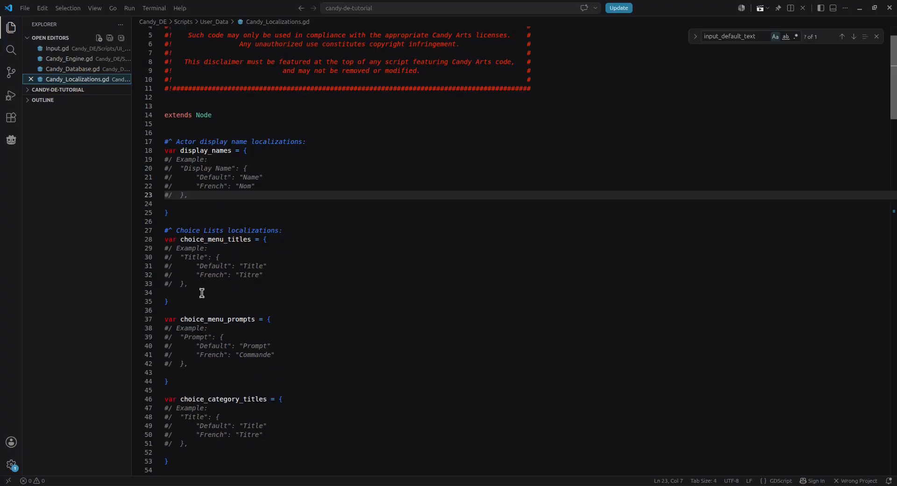
{"action": "scroll", "coordinate": [202, 293], "scroll_direction": "down", "scroll_amount": 15}
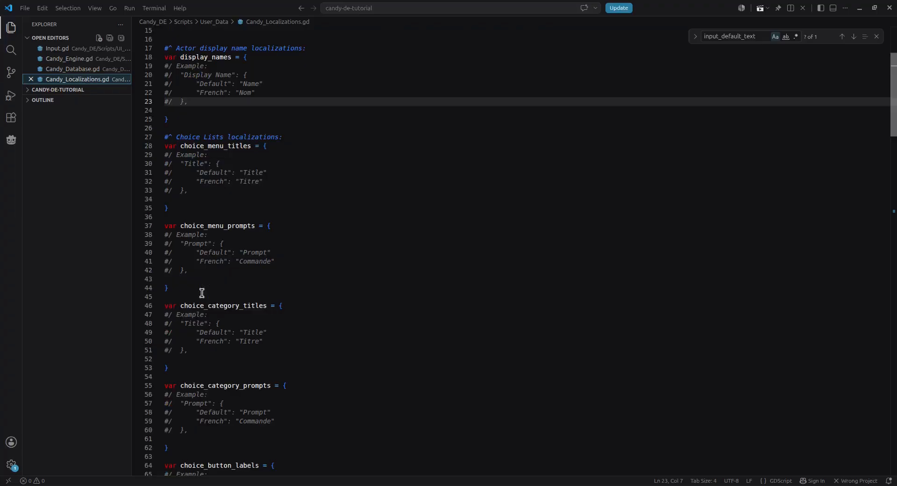
{"action": "scroll", "coordinate": [273, 322], "scroll_direction": "down", "scroll_amount": 7}
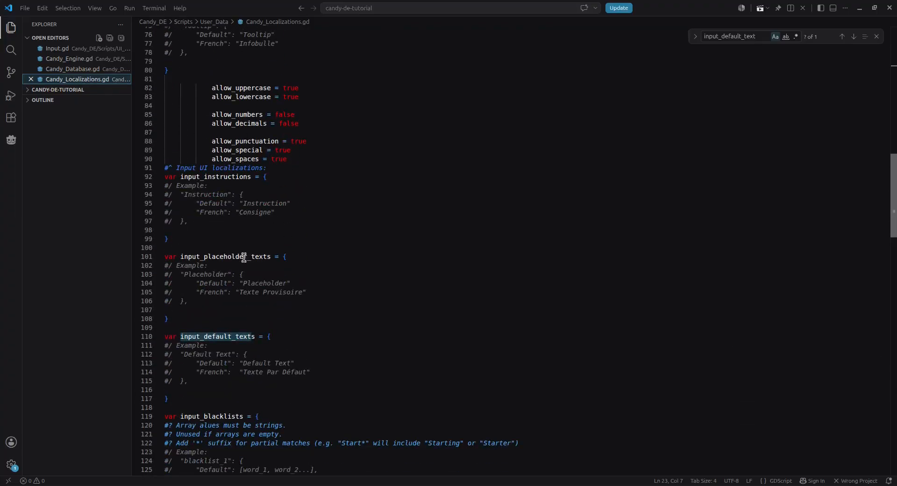
{"action": "scroll", "coordinate": [244, 260], "scroll_direction": "down", "scroll_amount": 7}
{"action": "scroll", "coordinate": [243, 271], "scroll_direction": "down", "scroll_amount": 5}
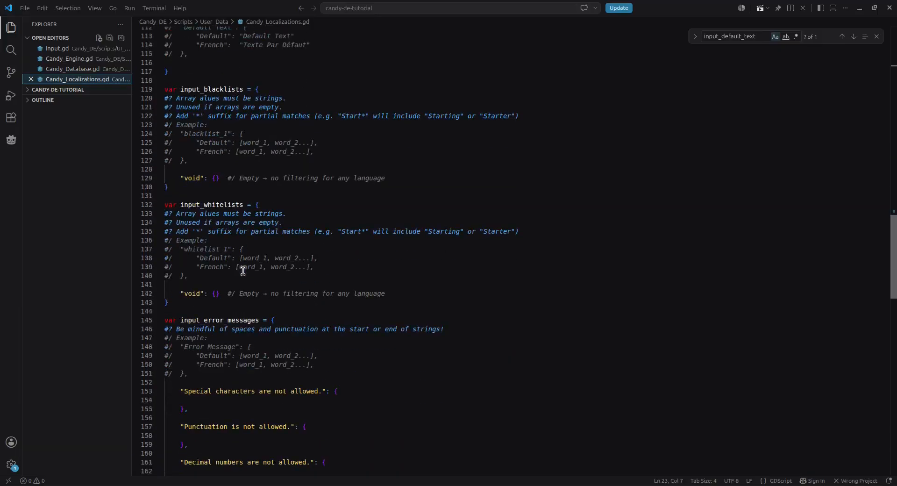
{"action": "scroll", "coordinate": [243, 270], "scroll_direction": "up", "scroll_amount": 1}
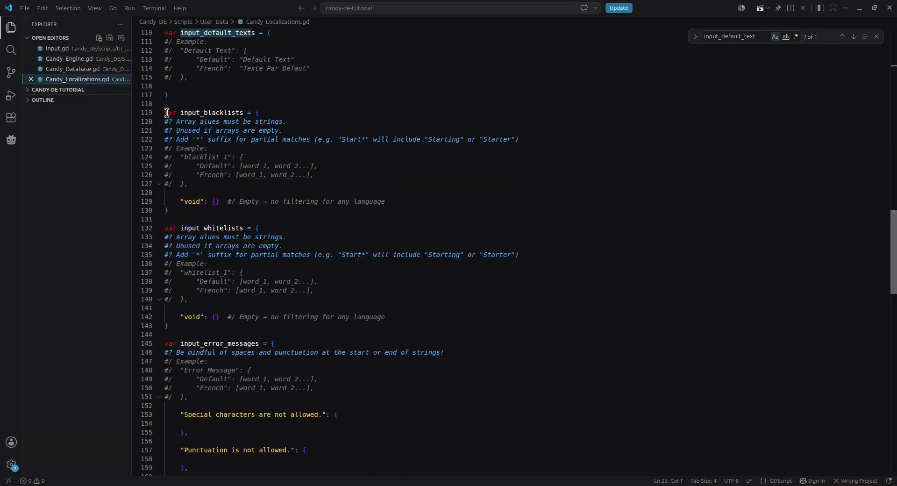
{"action": "left_click_drag", "start_coordinate": [182, 113], "coordinate": [243, 113]}
{"action": "left_click_drag", "start_coordinate": [181, 228], "coordinate": [243, 229]}
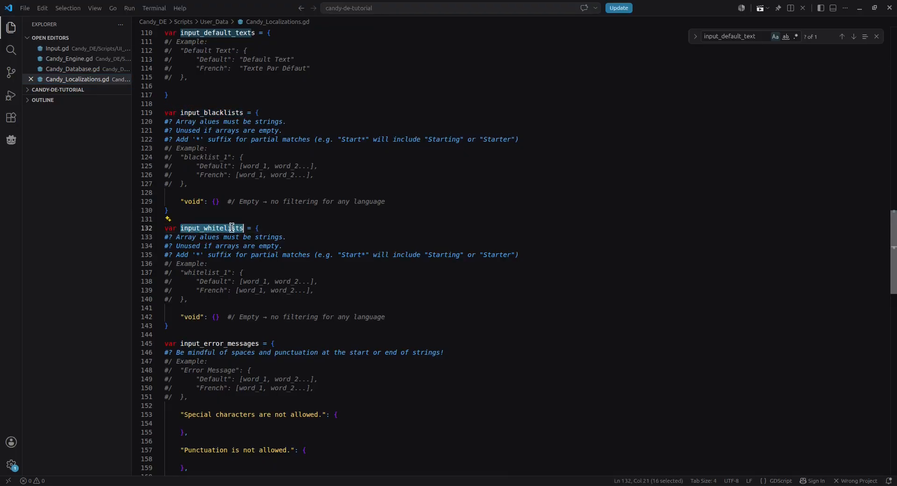
{"action": "left_click", "coordinate": [191, 210]}
{"action": "left_click", "coordinate": [395, 200]}
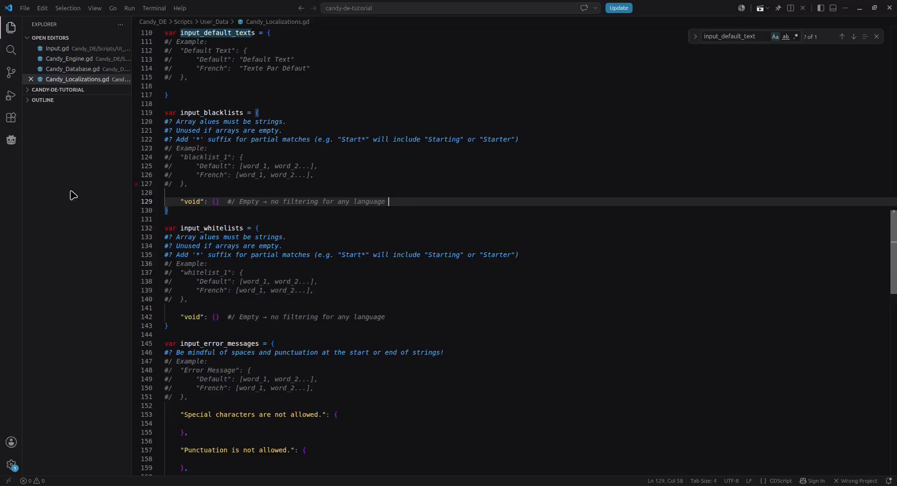
{"action": "left_click_drag", "start_coordinate": [179, 202], "coordinate": [221, 203]}
{"action": "left_click", "coordinate": [221, 203]}
{"action": "left_click_drag", "start_coordinate": [181, 317], "coordinate": [223, 317]}
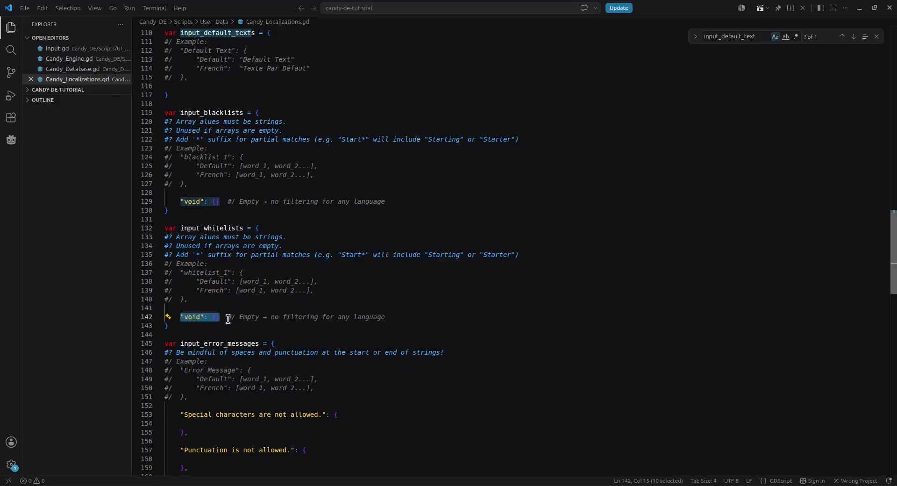
{"action": "left_click", "coordinate": [227, 317]}
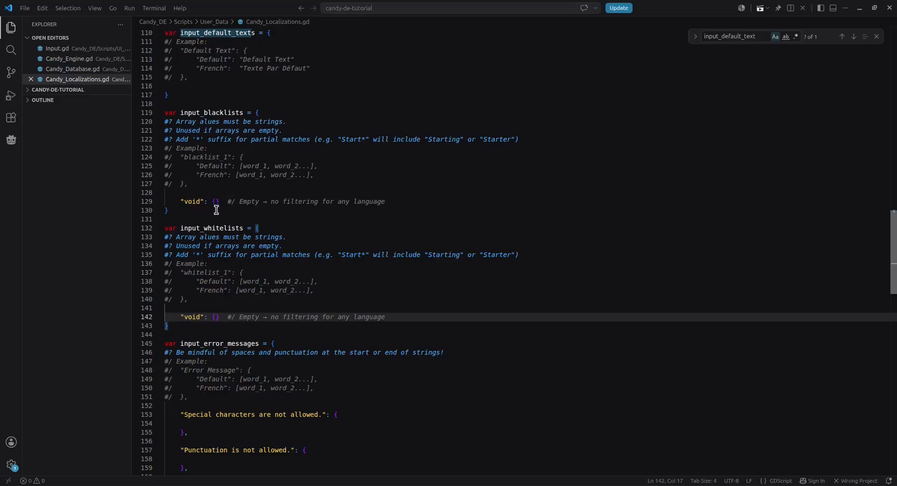
{"action": "double_click", "coordinate": [191, 202]}
{"action": "key", "text": "ctrl+Tab"}
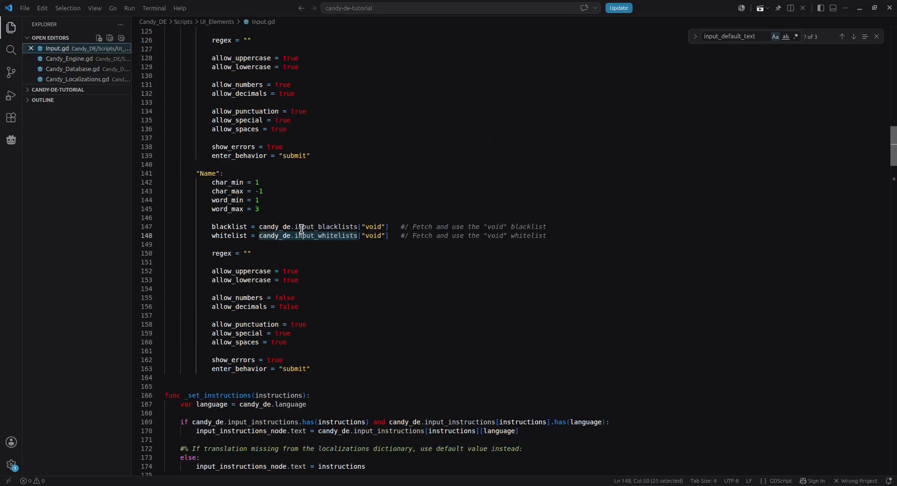
{"action": "double_click", "coordinate": [380, 226]}
{"action": "double_click", "coordinate": [374, 236]}
{"action": "left_click", "coordinate": [373, 227]}
{"action": "double_click", "coordinate": [374, 236]}
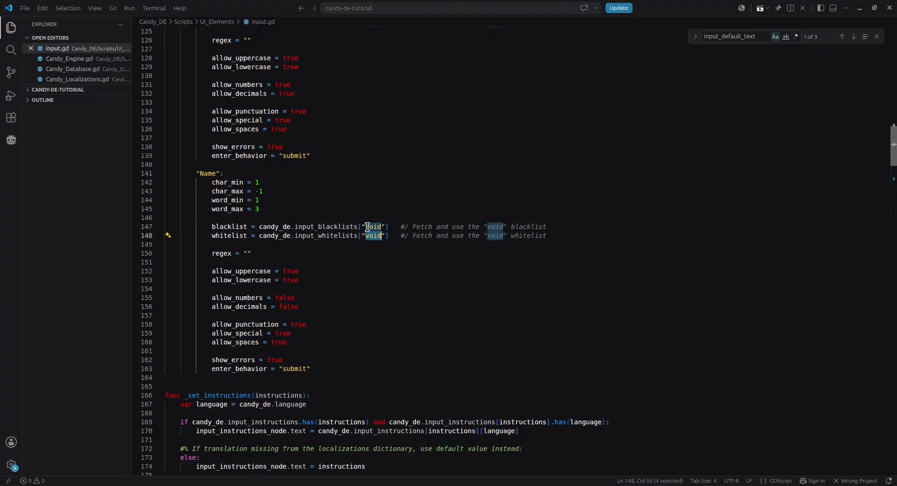
{"action": "left_click", "coordinate": [53, 79]}
{"action": "left_click", "coordinate": [401, 200]}
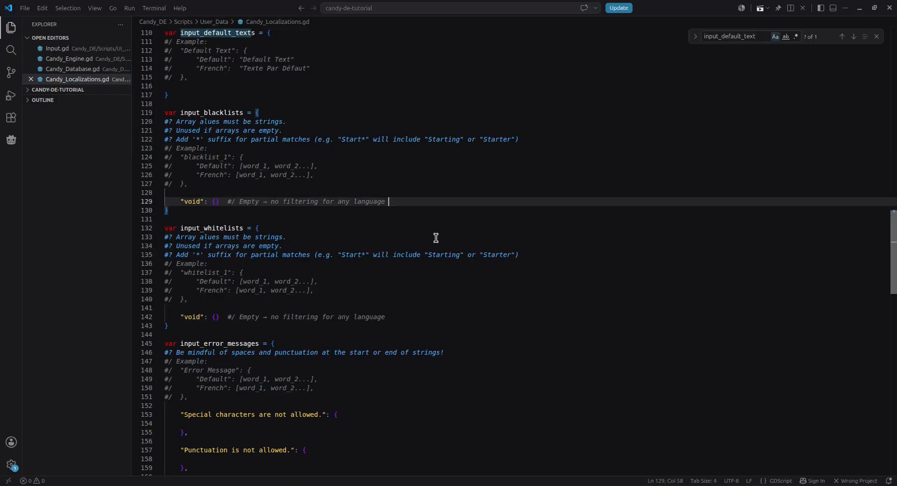
Start an 'insults' blacklist entry with Default words 'mean' and 'apple head'
{"action": "key", "text": "Return"}
{"action": "type", "text": "\""}
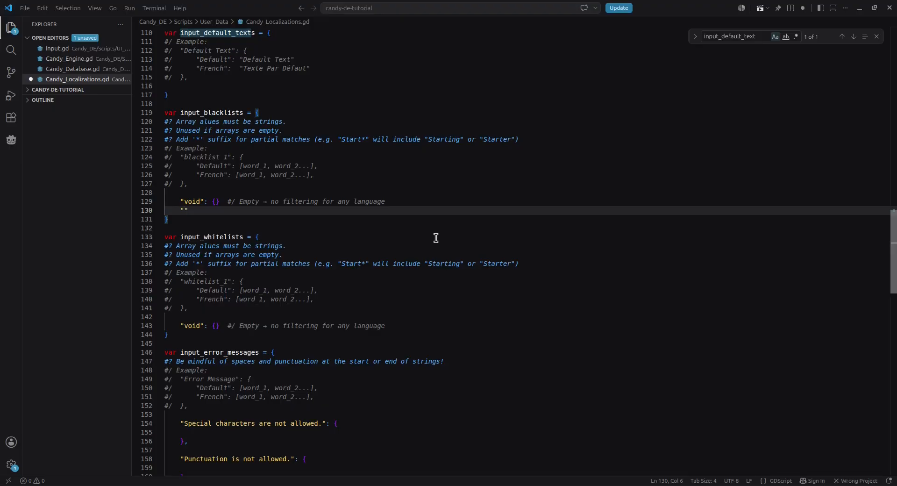
{"action": "type", "text": "insults\": ["}
{"action": "key", "text": "Return"}
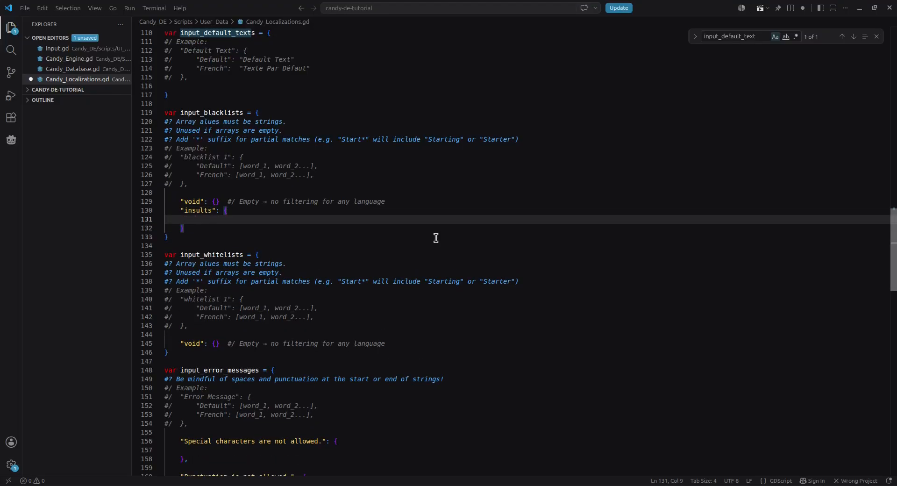
{"action": "type", "text": "\""}
{"action": "type", "text": "Default\":"}
{"action": "type", "text": "["}
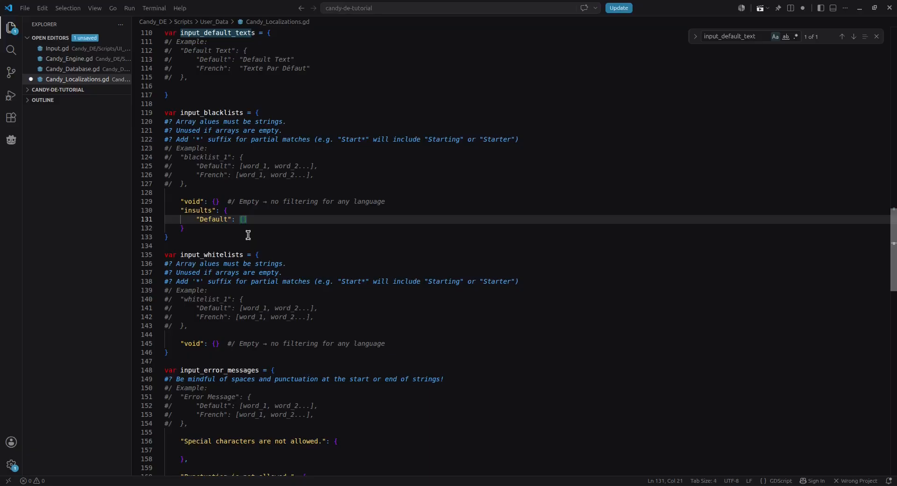
{"action": "type", "text": "\""}
{"action": "type", "text": "mean\", \"apple_"}
{"action": "key", "text": "BackSpace"}
{"action": "type", "text": "head\","}
{"action": "key", "text": "BackSpace"}
Add a French line to the insults entry containing 'méchant'
{"action": "key", "text": "Return"}
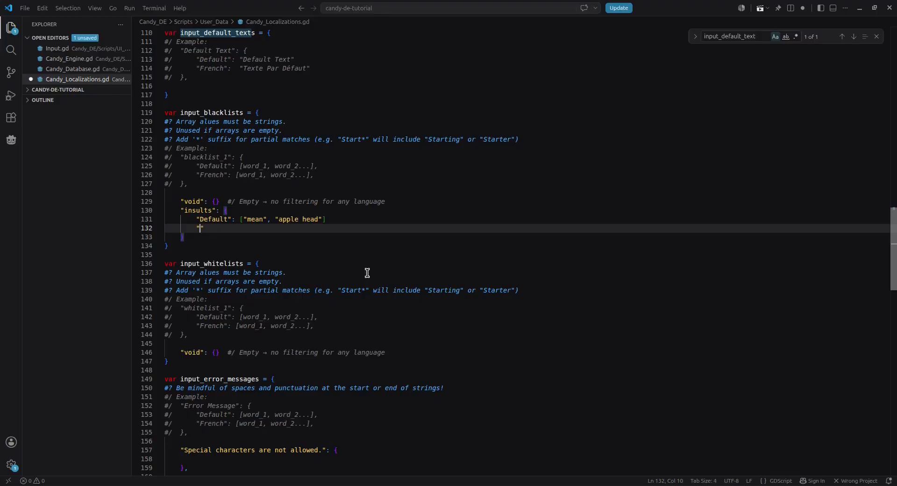
{"action": "type", "text": "ench\": [\"méchant\","}
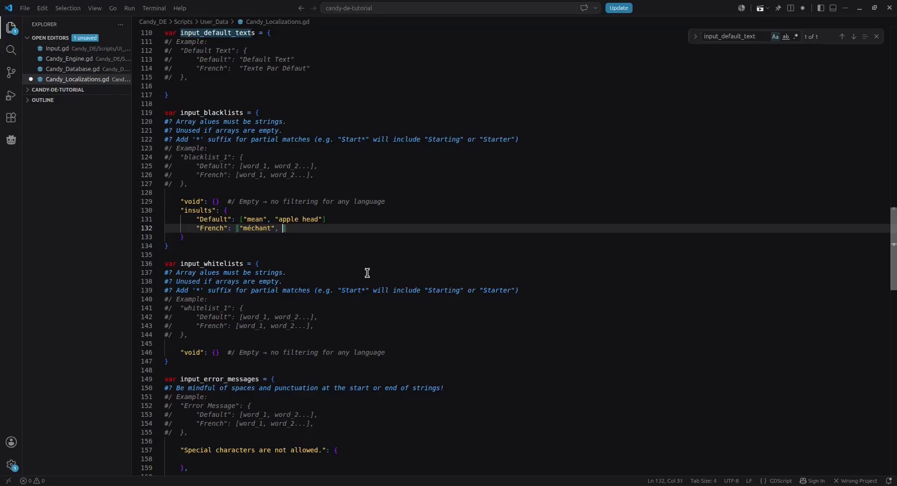
{"action": "key", "text": "BackSpace"}
Review the insults entry's Default words and French word 'méchant'
{"action": "double_click", "coordinate": [211, 220]}
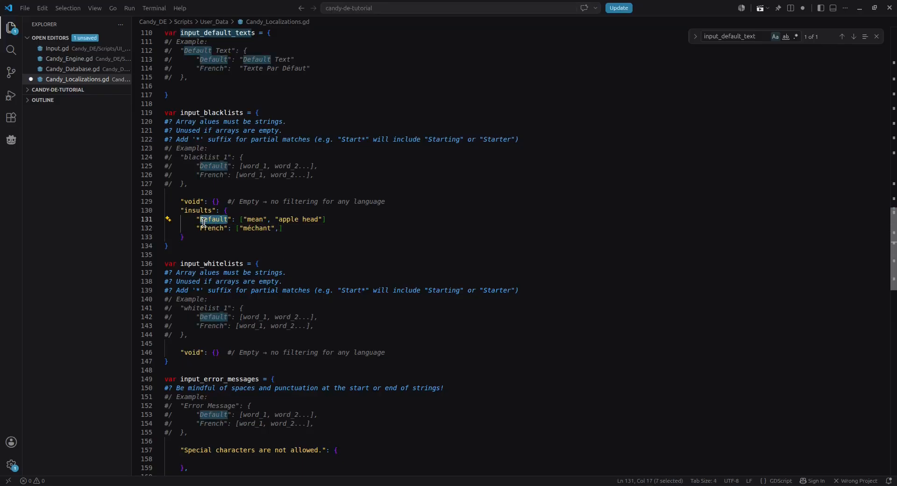
{"action": "left_click_drag", "start_coordinate": [247, 219], "coordinate": [317, 216]}
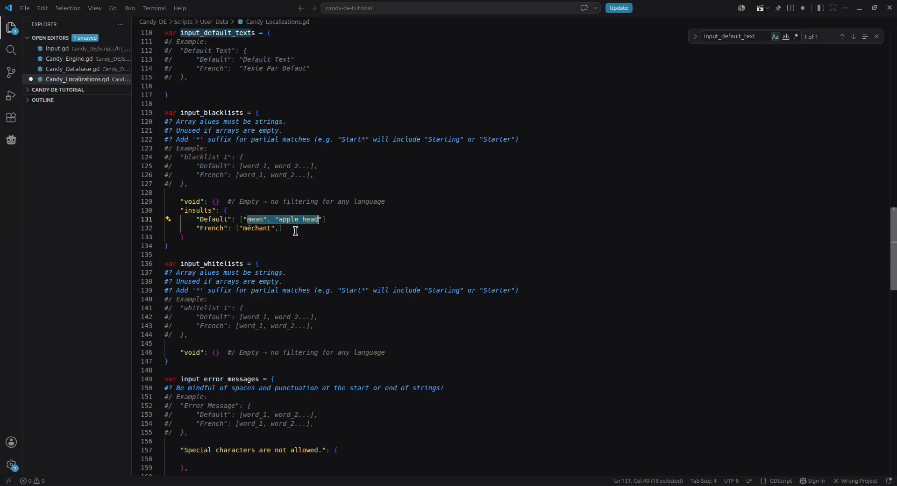
{"action": "double_click", "coordinate": [187, 210]}
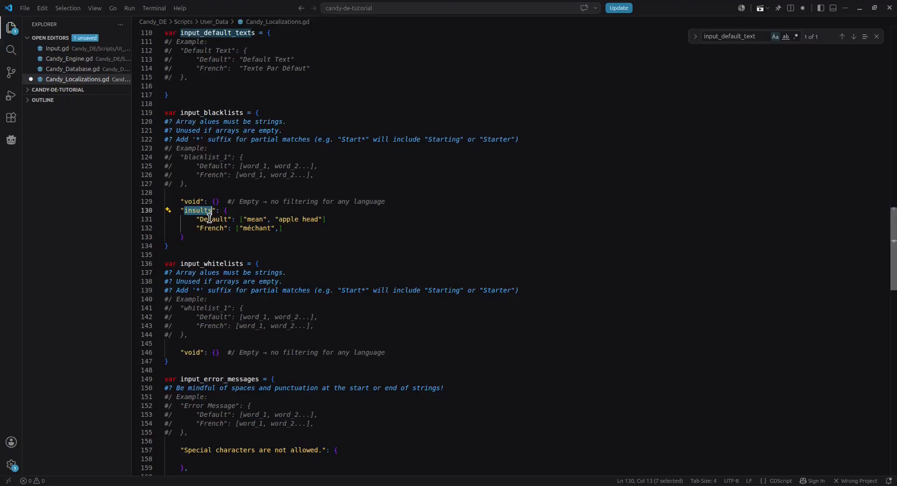
{"action": "left_click_drag", "start_coordinate": [243, 219], "coordinate": [321, 220]}
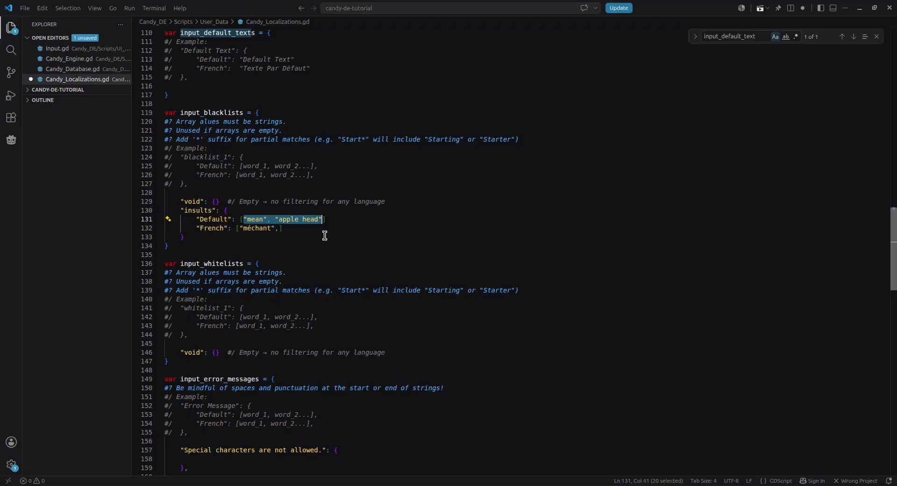
{"action": "double_click", "coordinate": [210, 228]}
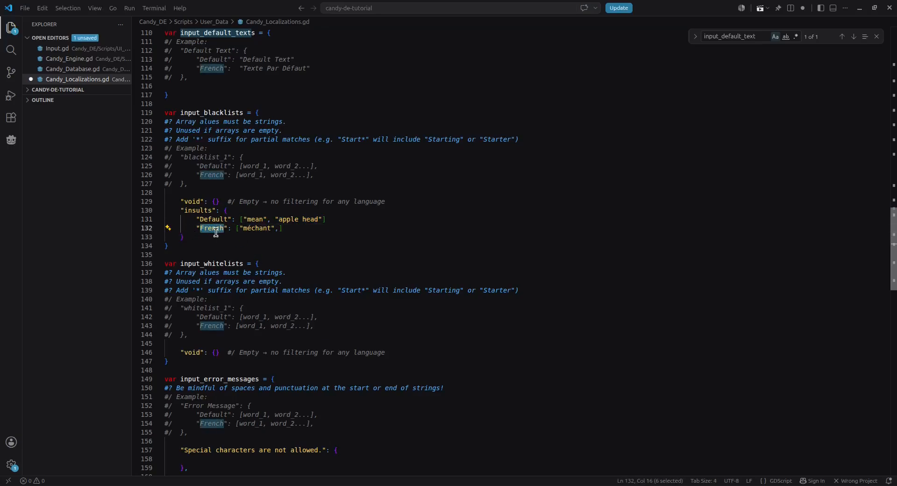
{"action": "double_click", "coordinate": [253, 230]}
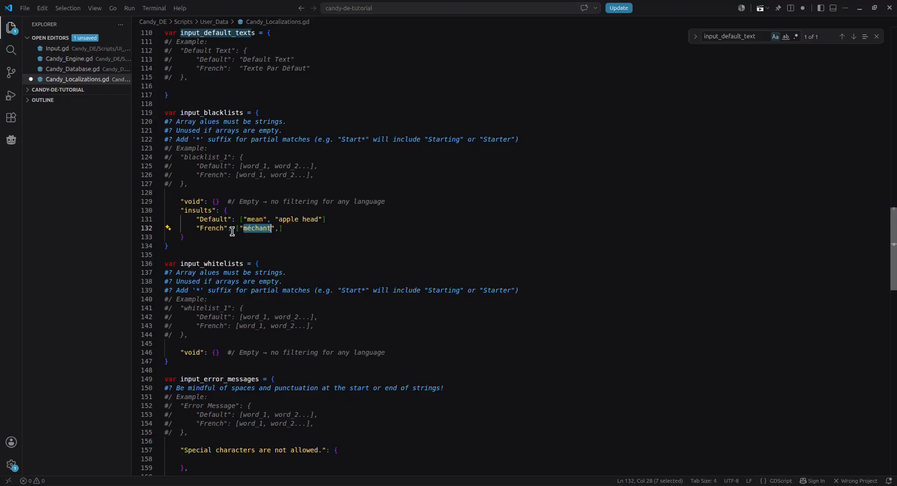
{"action": "double_click", "coordinate": [213, 229]}
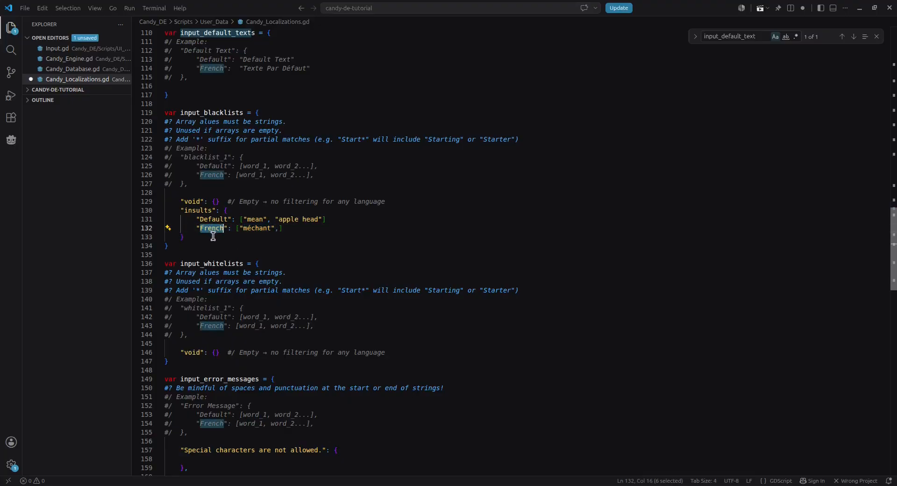
{"action": "double_click", "coordinate": [247, 229]}
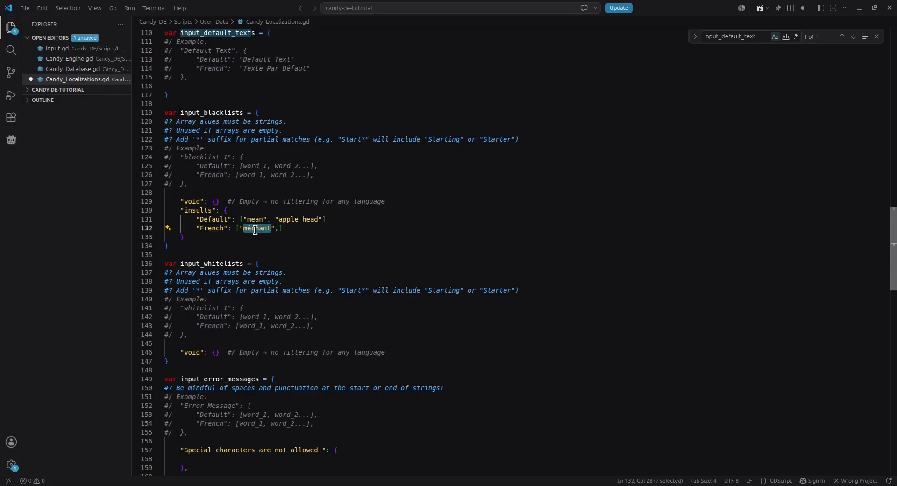
{"action": "left_click_drag", "start_coordinate": [185, 210], "coordinate": [214, 210]}
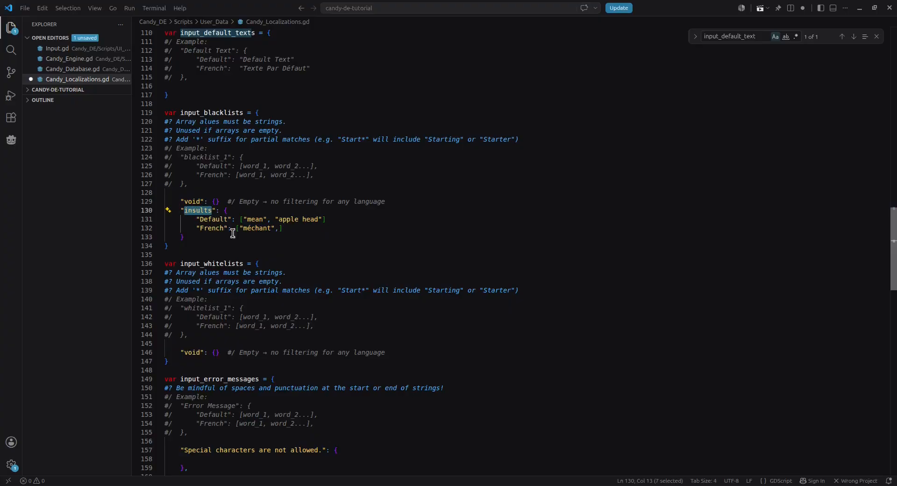
Add commas after the void entry and after the insults entry's closing bracket
{"action": "left_click", "coordinate": [220, 201]}
{"action": "type", "text": ","}
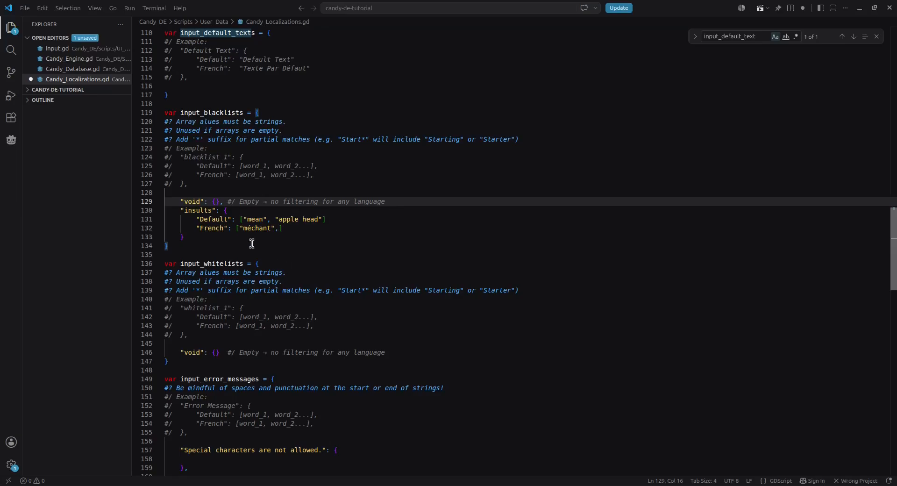
{"action": "left_click", "coordinate": [208, 240]}
{"action": "type", "text": ","}
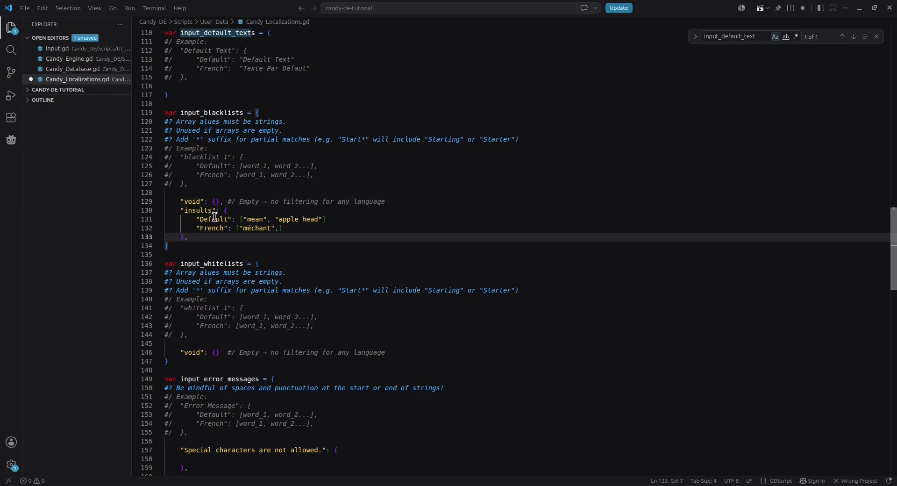
{"action": "left_click", "coordinate": [207, 229]}
{"action": "double_click", "coordinate": [208, 229]}
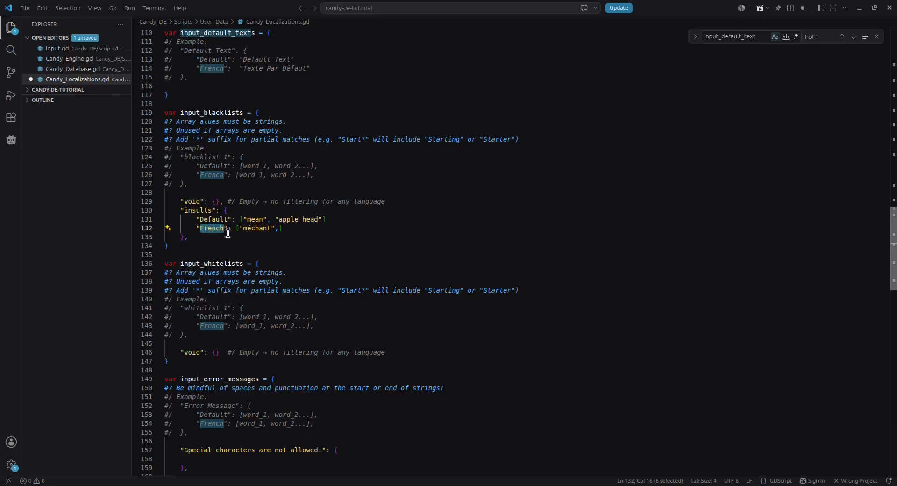
{"action": "double_click", "coordinate": [254, 219]}
{"action": "left_click_drag", "start_coordinate": [244, 219], "coordinate": [321, 220]}
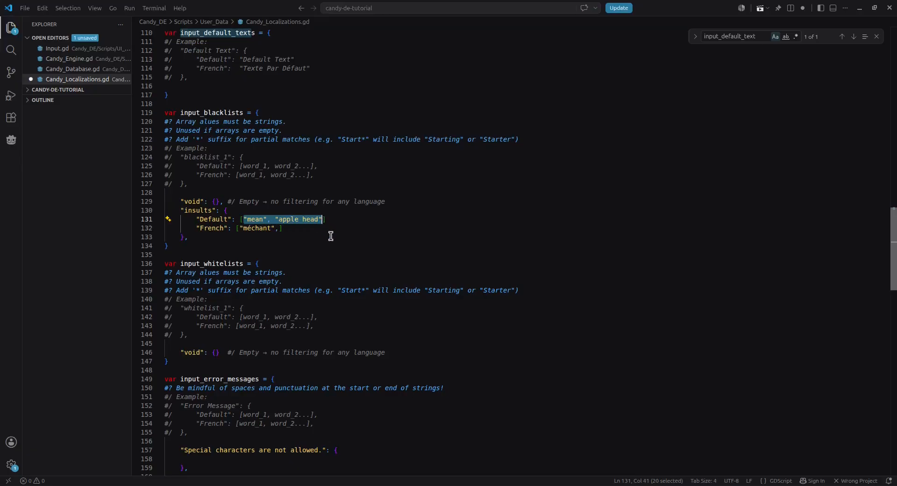
{"action": "left_click", "coordinate": [332, 229]}
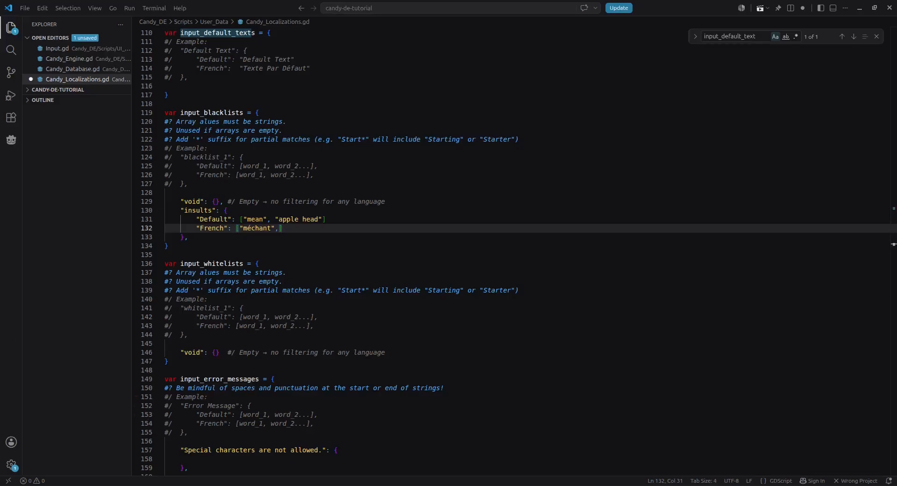
Change the Name blacklist on line 147 of Input.gd from 'void' to 'insults' and save
{"action": "left_click", "coordinate": [56, 48]}
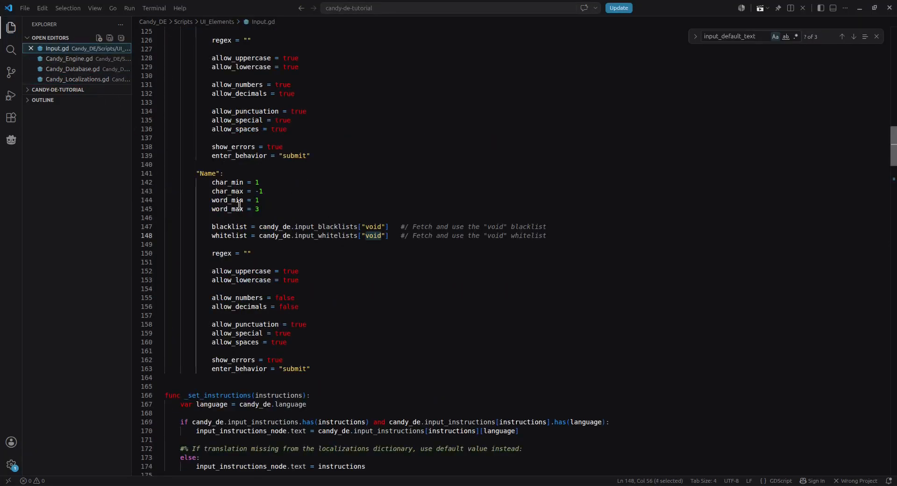
{"action": "double_click", "coordinate": [372, 227]}
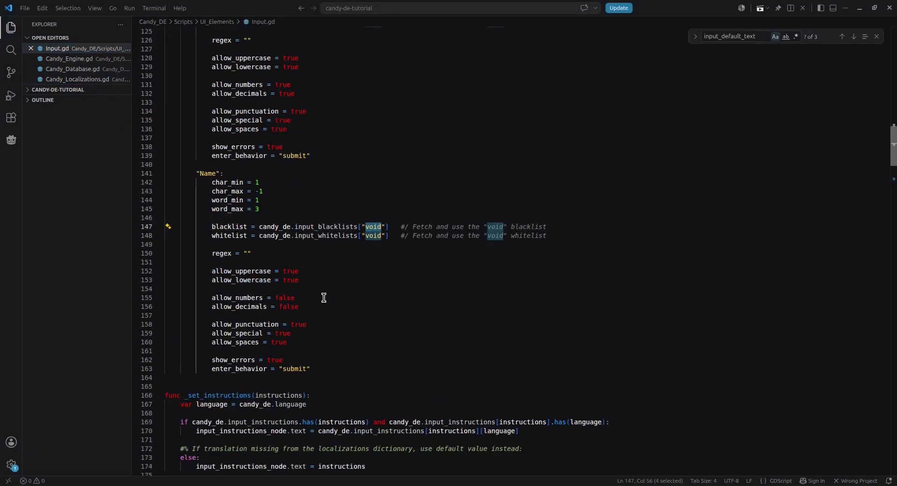
{"action": "type", "text": "insults"}
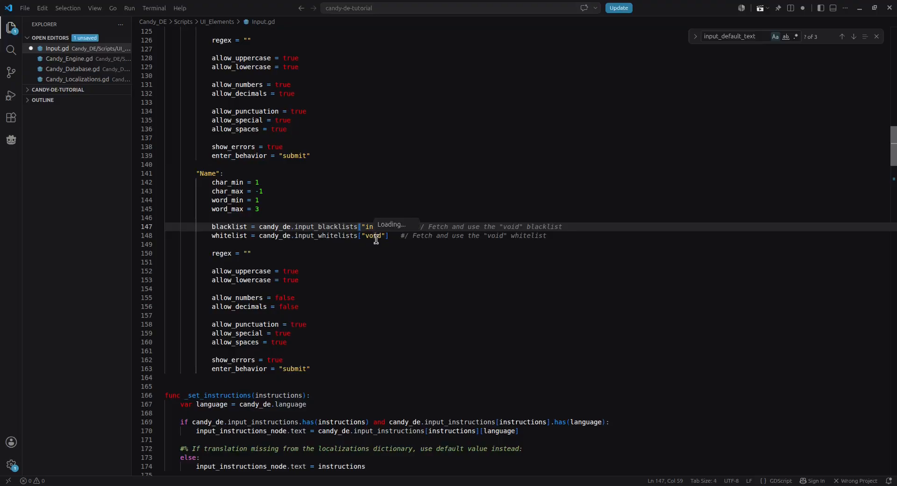
{"action": "double_click", "coordinate": [378, 226]}
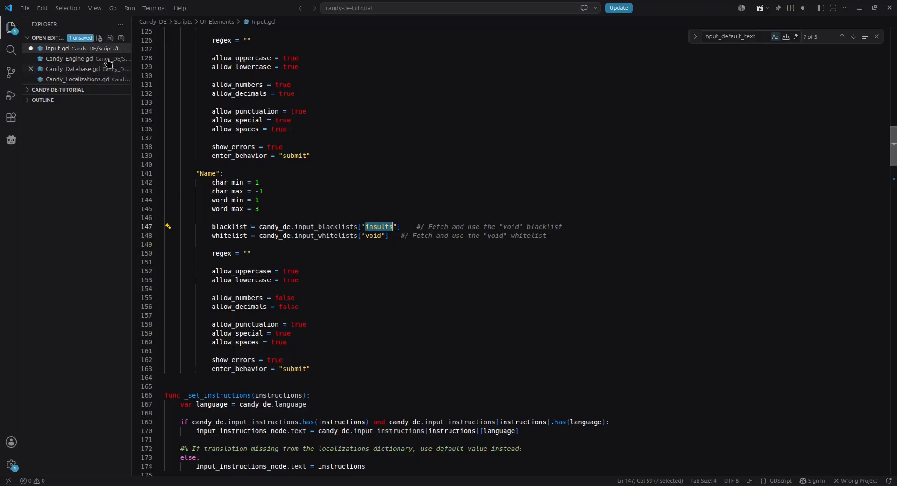
{"action": "left_click", "coordinate": [110, 39]}
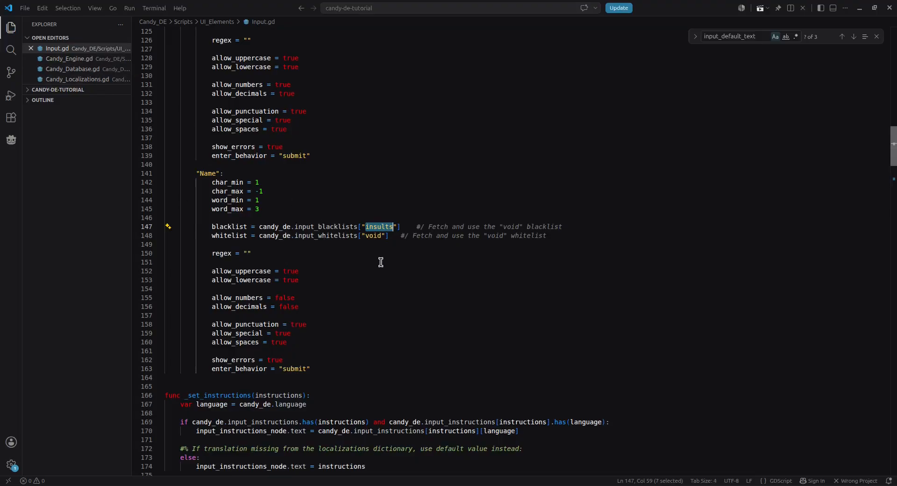
{"action": "left_click", "coordinate": [418, 485]}
Submit 'mean' as the player name and see the Forbidden word error
{"action": "left_click", "coordinate": [385, 243]}
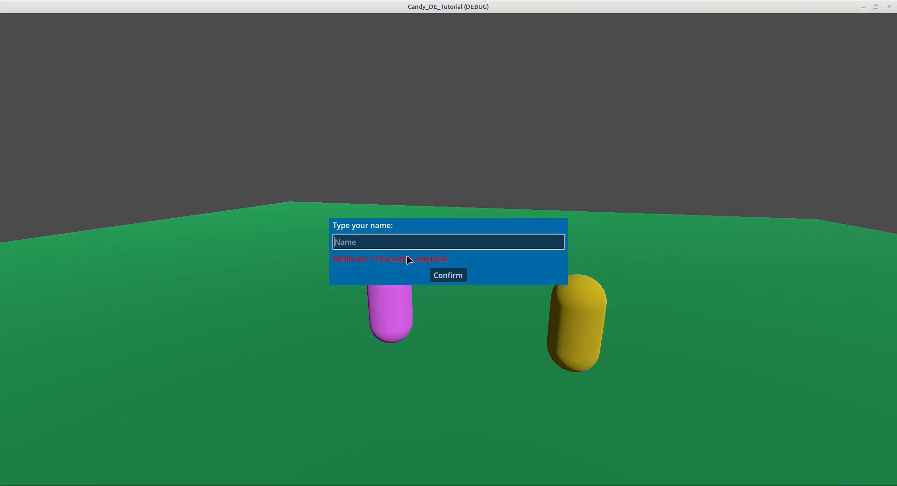
{"action": "type", "text": "mean"}
{"action": "left_click", "coordinate": [437, 275]}
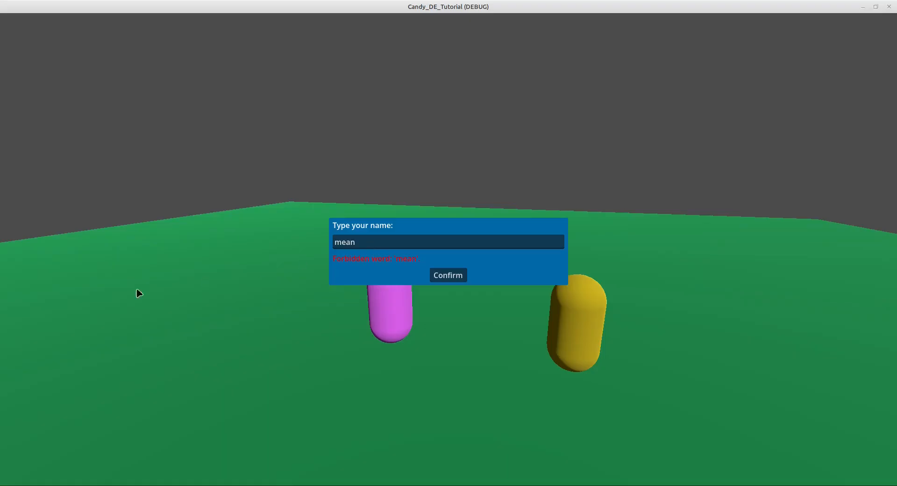
{"action": "key", "text": "alt+Tab"}
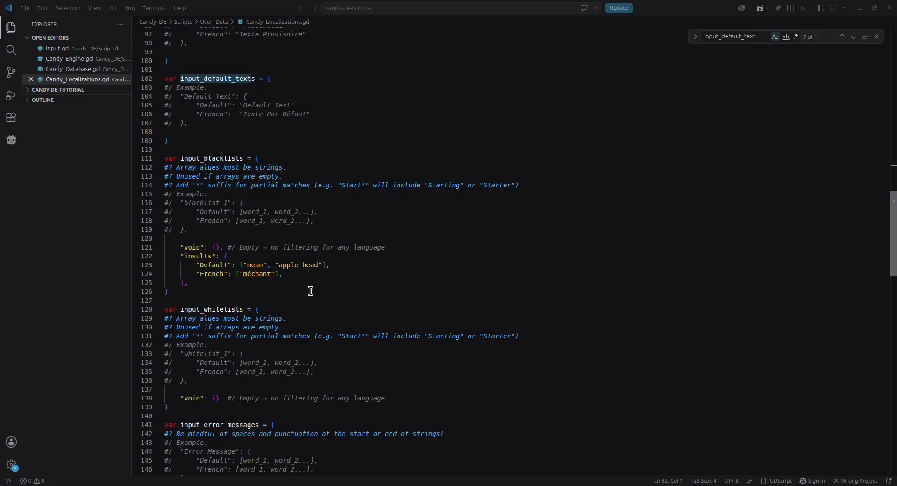
Change 'mean' on line 123 to the wildcard 'mean*' and save Candy_Localizations.gd
{"action": "left_click", "coordinate": [265, 265]}
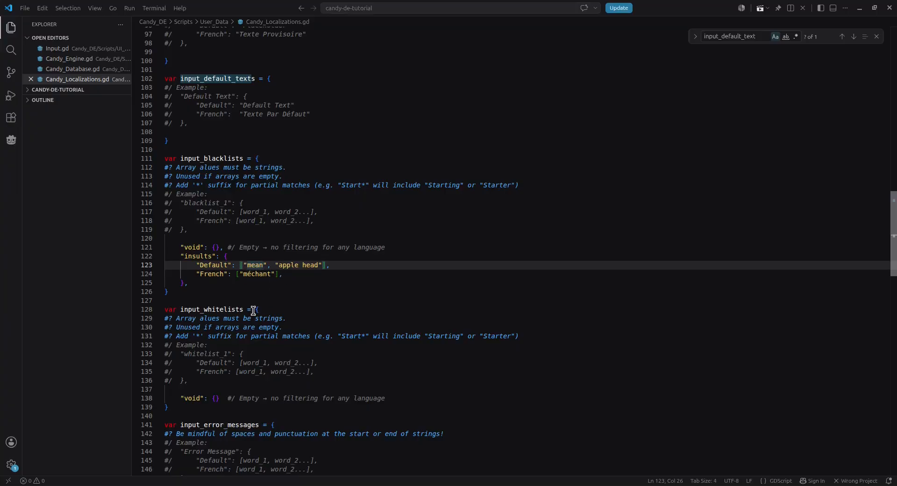
{"action": "type", "text": "*"}
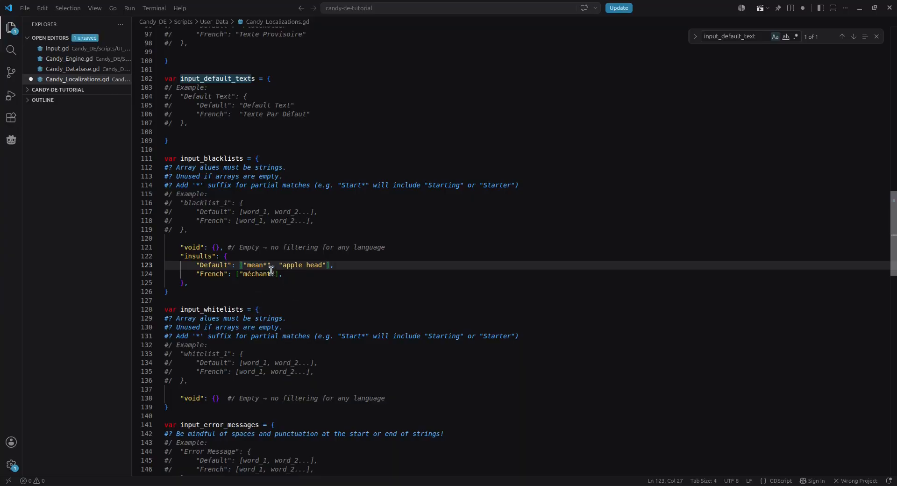
{"action": "key", "text": "ctrl+s"}
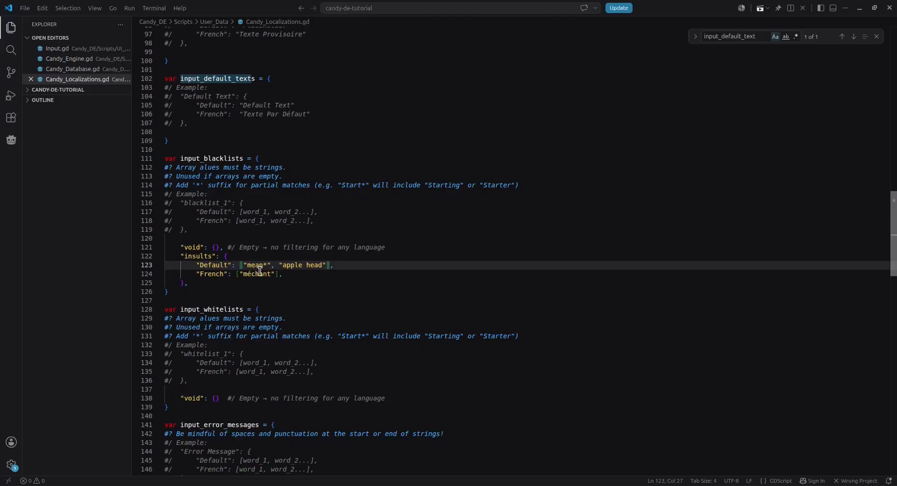
{"action": "key", "text": "Right"}
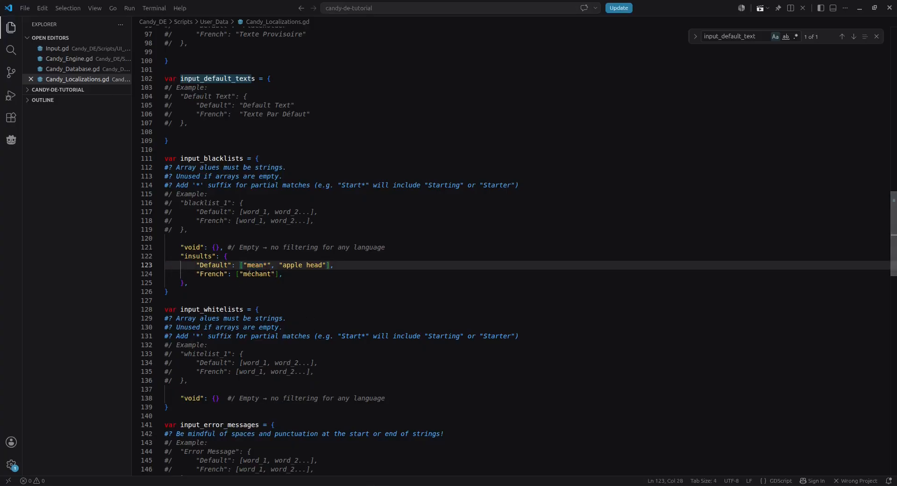
Run the current scene in Godot and enter 'meanie' as the name to see it rejected
{"action": "mouse_move", "coordinate": [374, 485]}
{"action": "left_click", "coordinate": [386, 449]}
{"action": "left_click", "coordinate": [818, 22]}
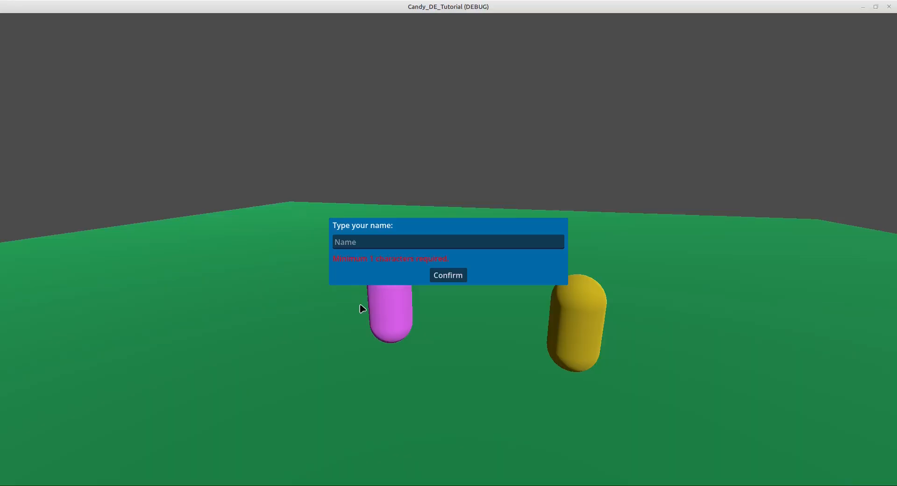
{"action": "left_click", "coordinate": [364, 243]}
{"action": "type", "text": "mean"}
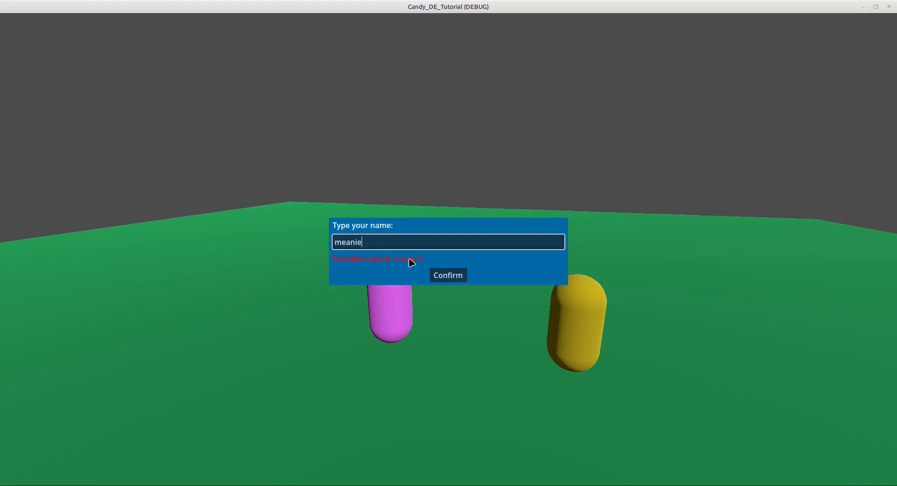
{"action": "type", "text": "ie"}
{"action": "key", "text": "BackSpace"}
{"action": "key", "text": "BackSpace"}
{"action": "type", "text": "*ie"}
Replace the name with 'as', confirm it past the greeting, and close the game window
{"action": "left_click_drag", "start_coordinate": [353, 242], "coordinate": [304, 240]}
{"action": "left_click", "coordinate": [376, 242]}
{"action": "left_click_drag", "start_coordinate": [362, 241], "coordinate": [271, 241]}
{"action": "type", "text": "as"}
{"action": "left_click", "coordinate": [458, 278]}
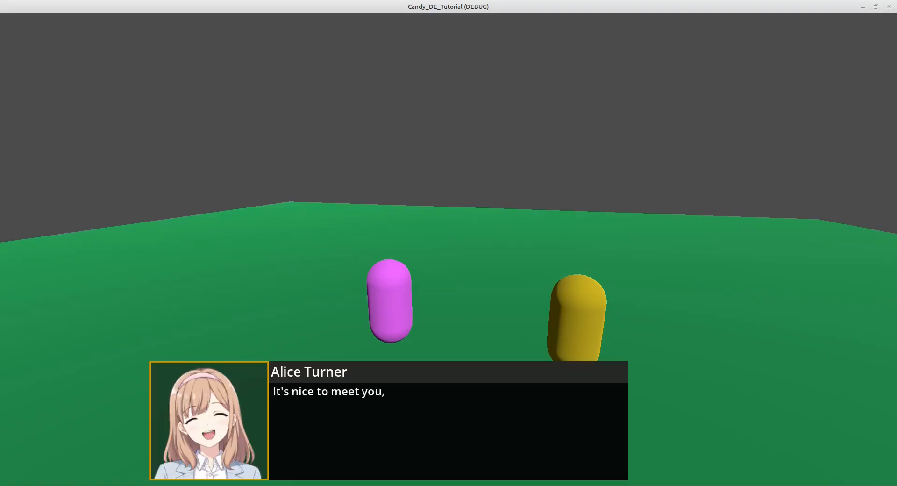
{"action": "key", "text": "space"}
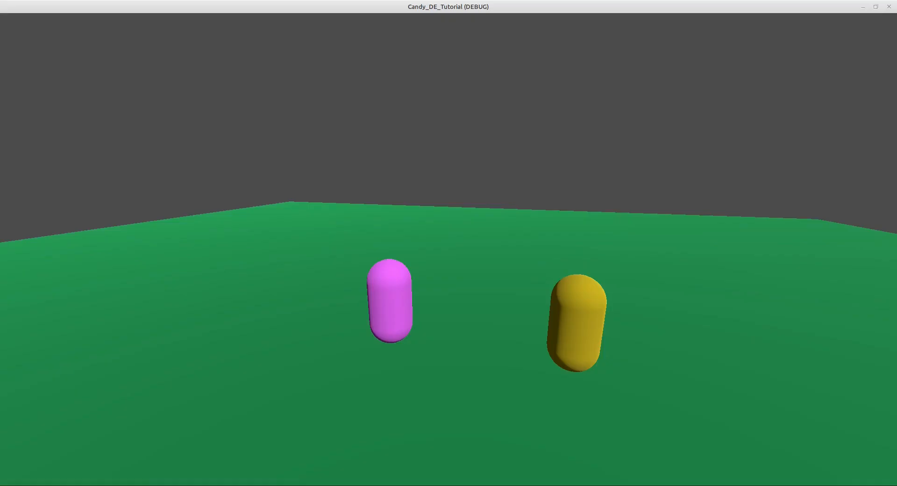
{"action": "left_click", "coordinate": [889, 7]}
{"action": "key", "text": "alt+Tab"}
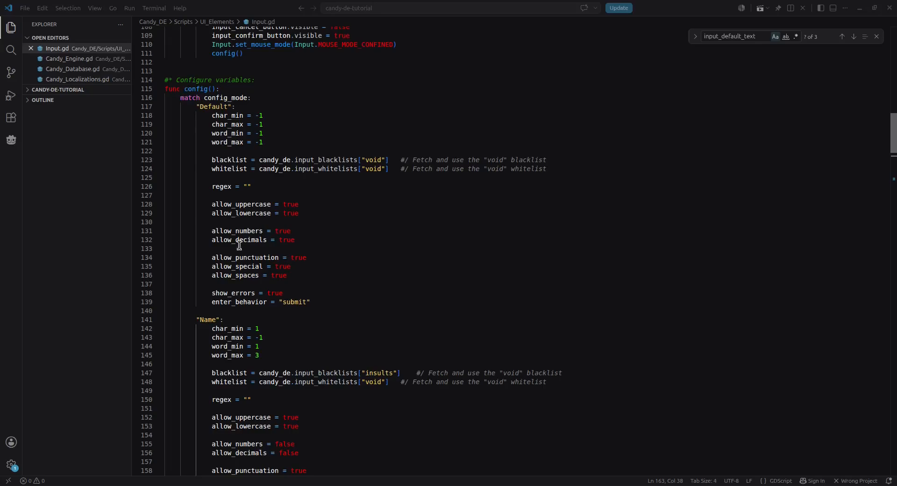
{"action": "scroll", "coordinate": [262, 322], "scroll_direction": "down", "scroll_amount": 5}
{"action": "scroll", "coordinate": [295, 310], "scroll_direction": "up", "scroll_amount": 1}
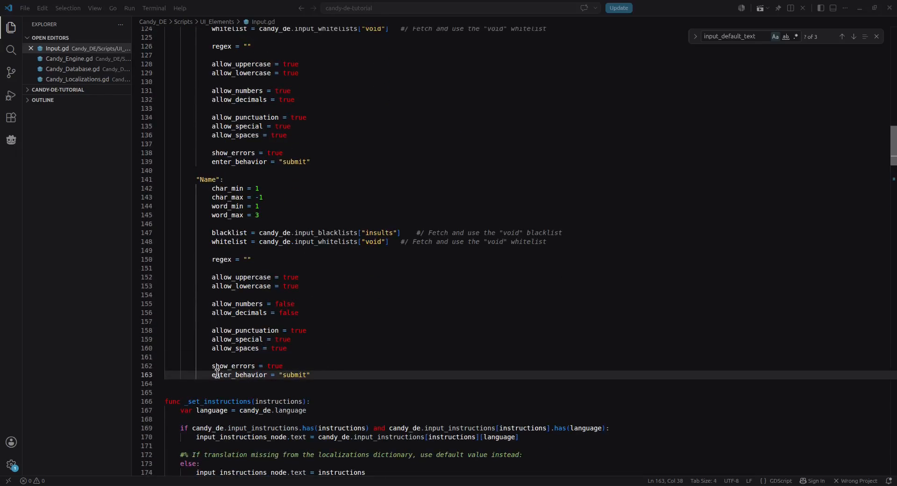
{"action": "left_click_drag", "start_coordinate": [320, 375], "coordinate": [182, 369]}
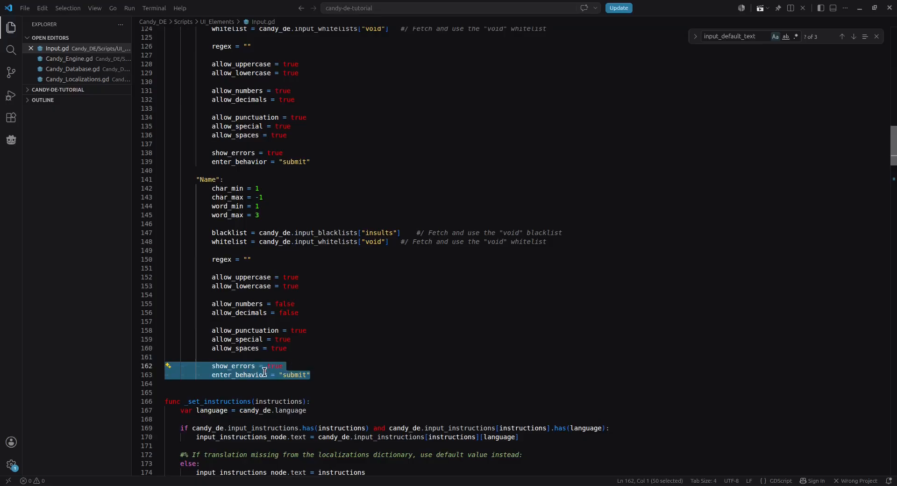
{"action": "key", "text": "End"}
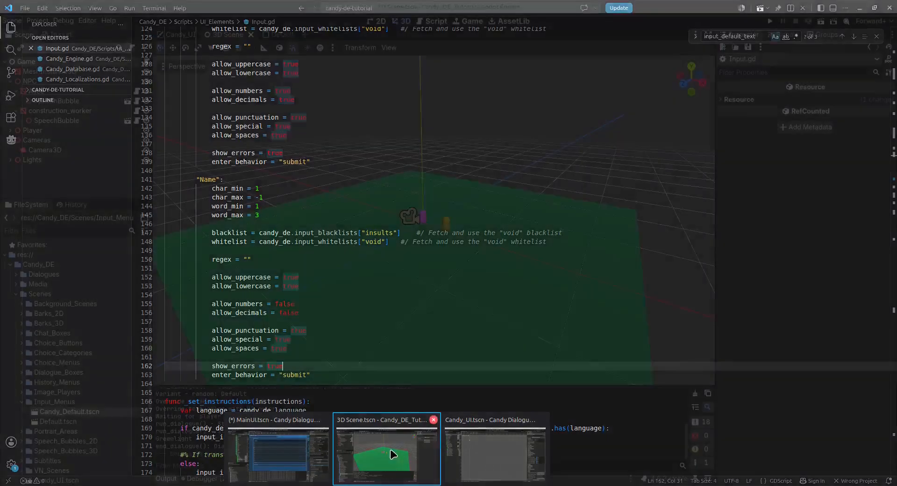
Open the Default input dialog scene in Godot and inspect its Error message label
{"action": "left_click", "coordinate": [391, 455]}
{"action": "left_click", "coordinate": [279, 37]}
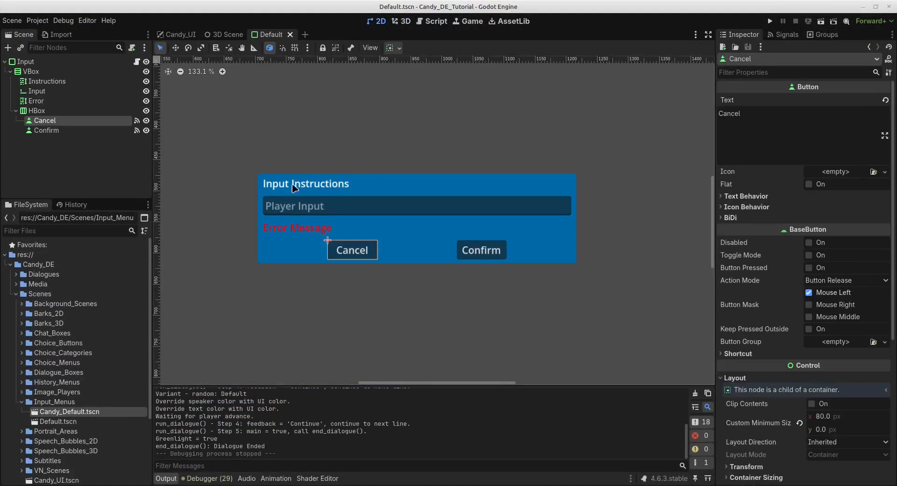
{"action": "left_click", "coordinate": [299, 233]}
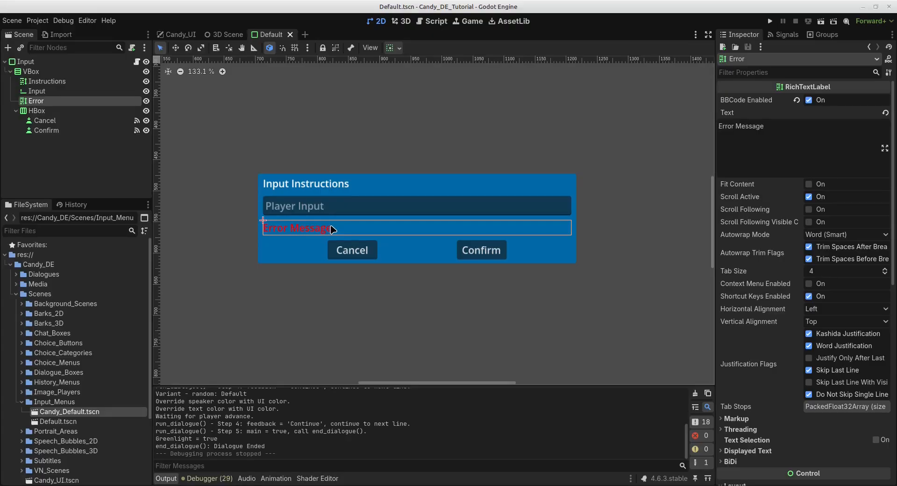
{"action": "key", "text": "alt+Tab"}
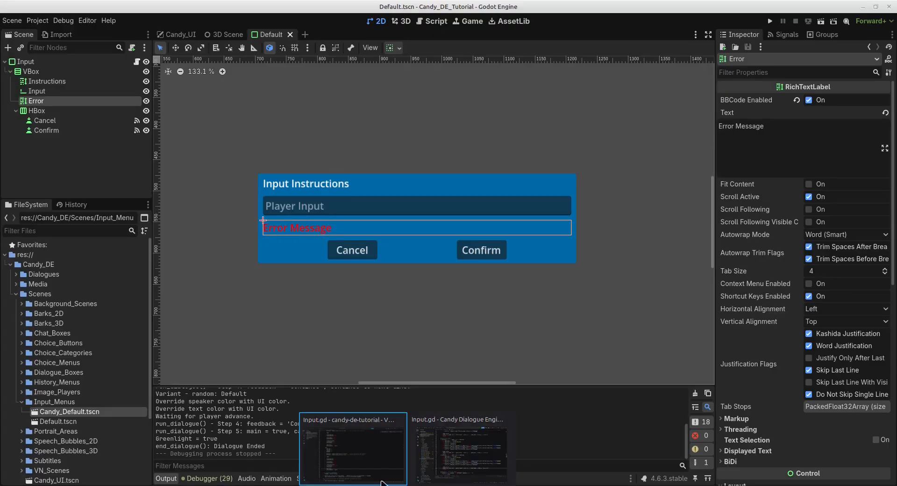
{"action": "scroll", "coordinate": [283, 349], "scroll_direction": "down", "scroll_amount": 1}
Change enter_behavior on line 163 from 'submit' to 'break' and bring up the Default input dialog in Godot
{"action": "scroll", "coordinate": [284, 349], "scroll_direction": "down", "scroll_amount": 2}
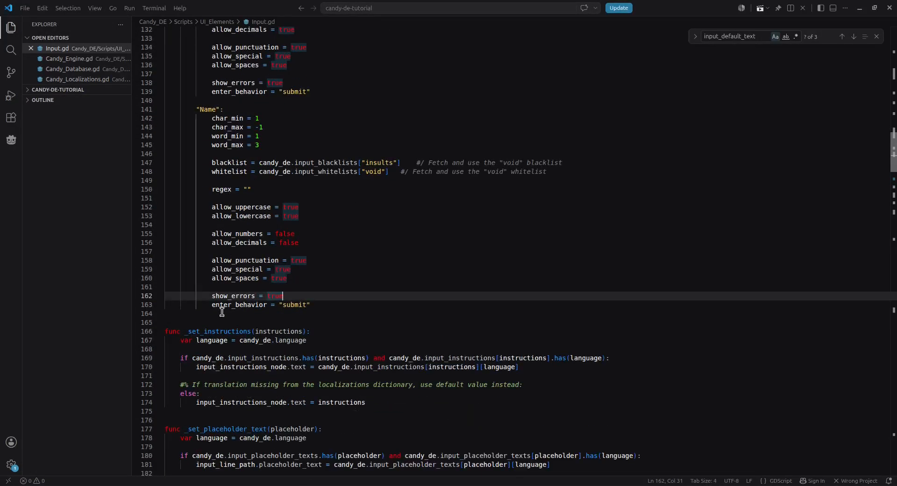
{"action": "left_click_drag", "start_coordinate": [313, 305], "coordinate": [207, 303]}
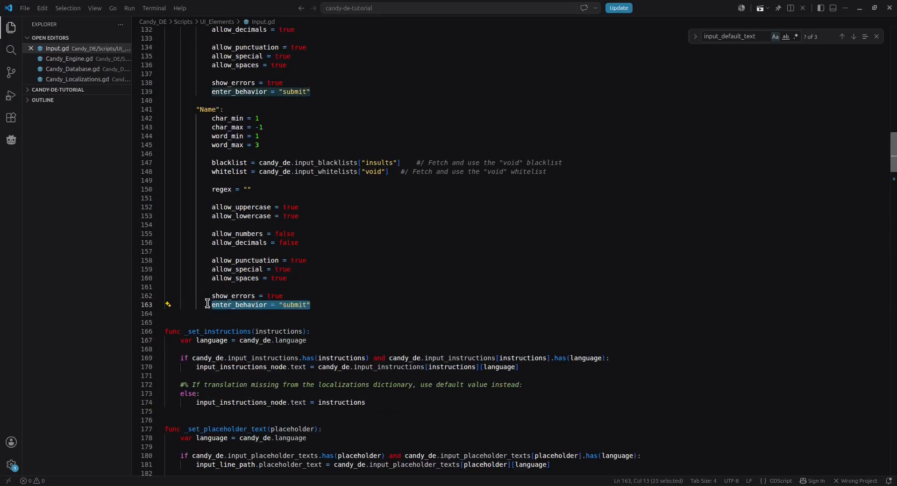
{"action": "left_click", "coordinate": [280, 305]}
{"action": "double_click", "coordinate": [240, 304]}
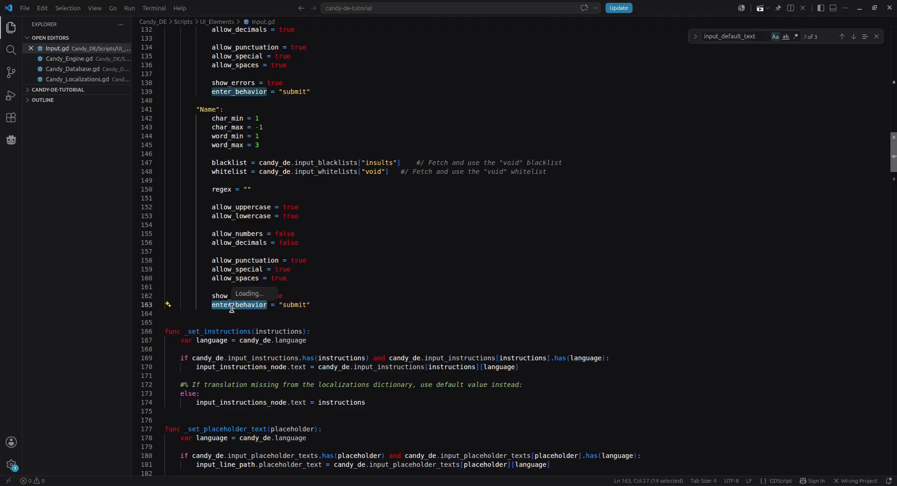
{"action": "left_click", "coordinate": [232, 308]}
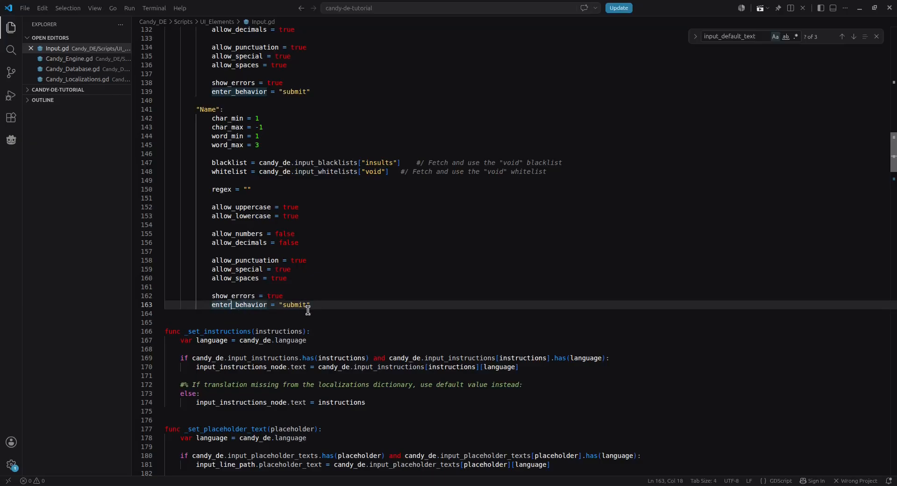
{"action": "double_click", "coordinate": [290, 306]}
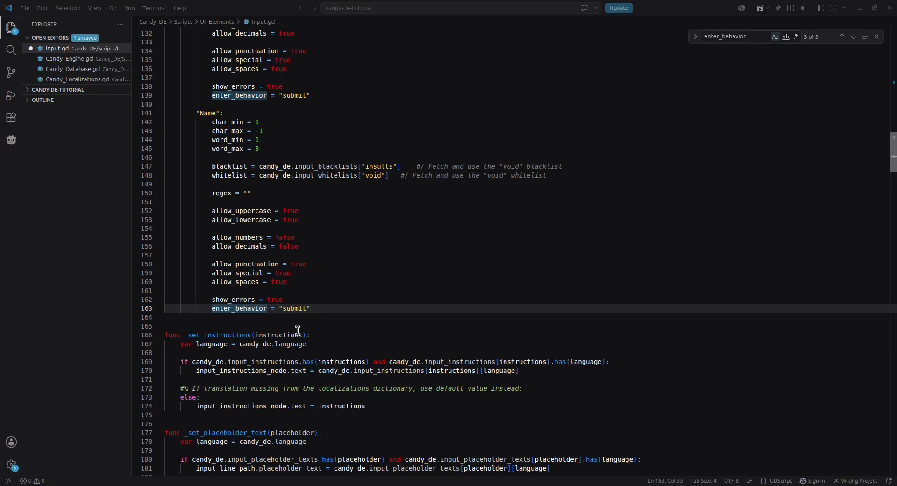
{"action": "double_click", "coordinate": [296, 309]}
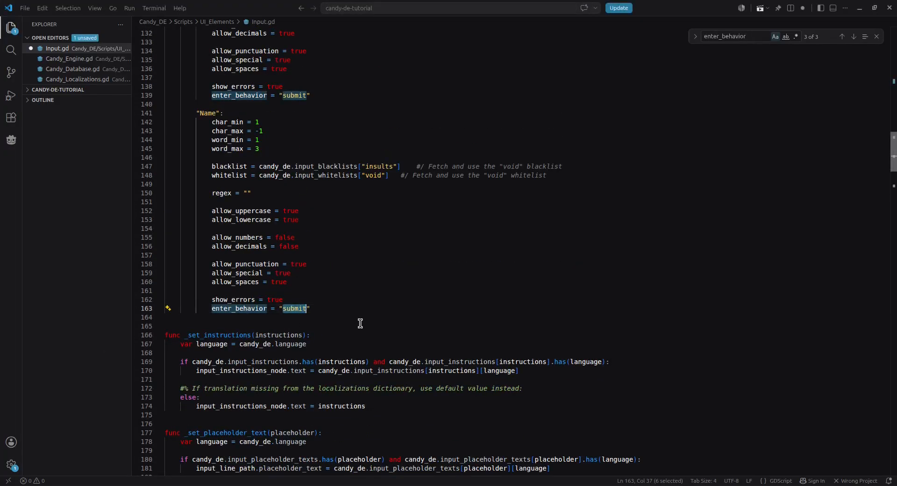
{"action": "type", "text": "break"}
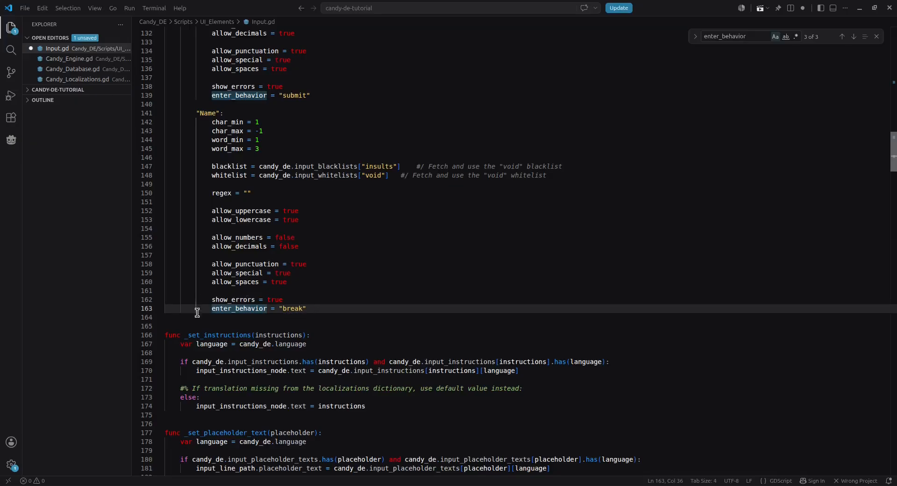
{"action": "double_click", "coordinate": [292, 308]}
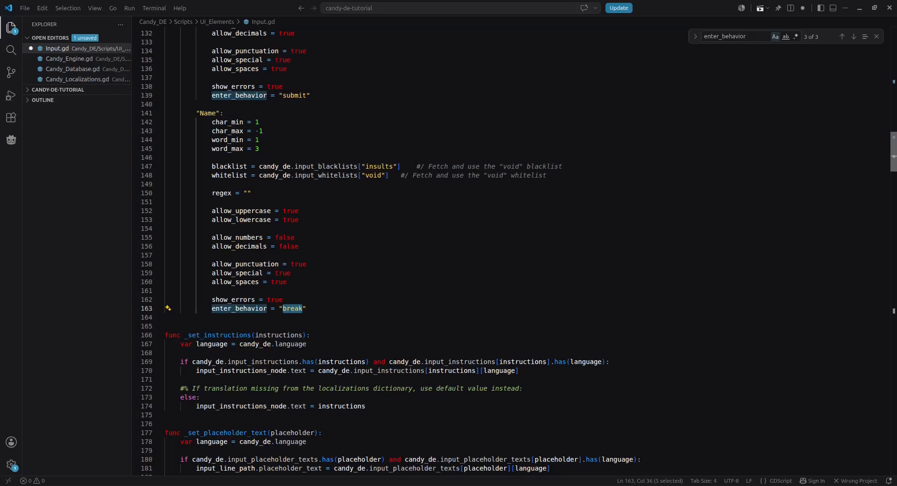
{"action": "mouse_move", "coordinate": [387, 485]}
{"action": "left_click", "coordinate": [387, 453]}
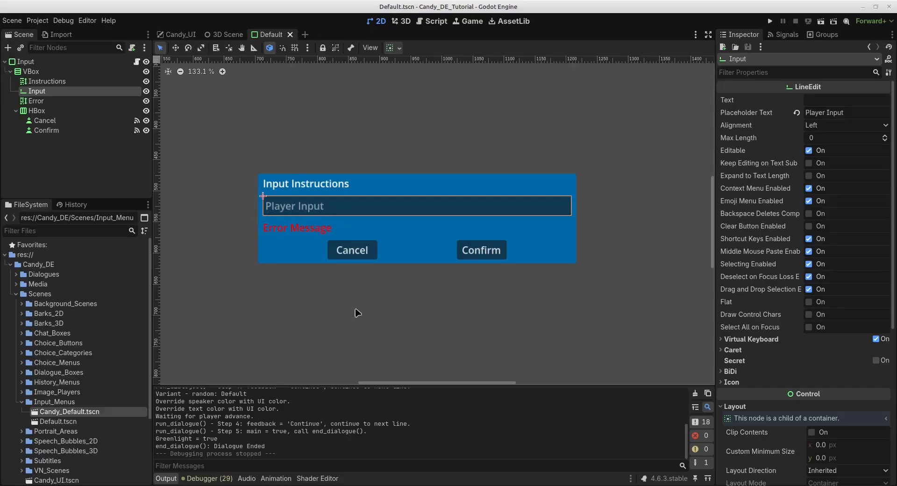
Revert line 163's enter_behavior from 'break' to 'submit' in Input.gd and save the file
{"action": "mouse_move", "coordinate": [401, 483]}
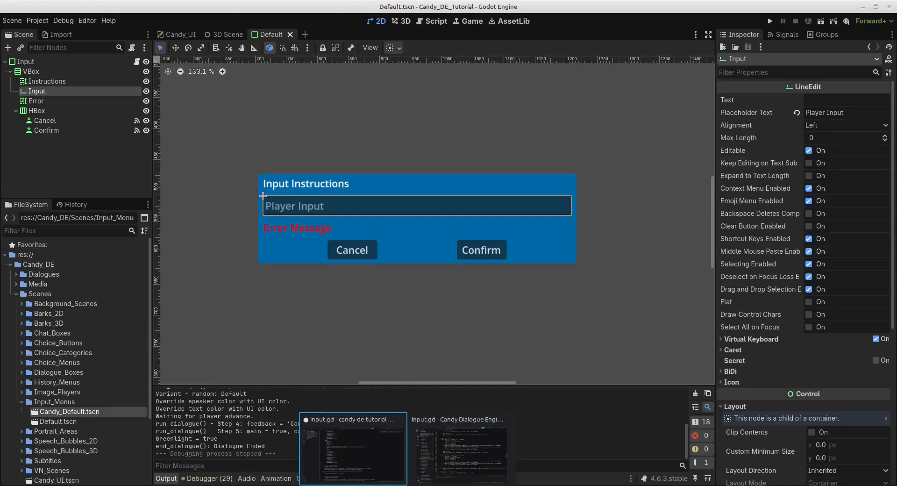
{"action": "left_click", "coordinate": [353, 448]}
{"action": "double_click", "coordinate": [290, 308]}
{"action": "type", "text": "submit"}
{"action": "key", "text": "ctrl+s"}
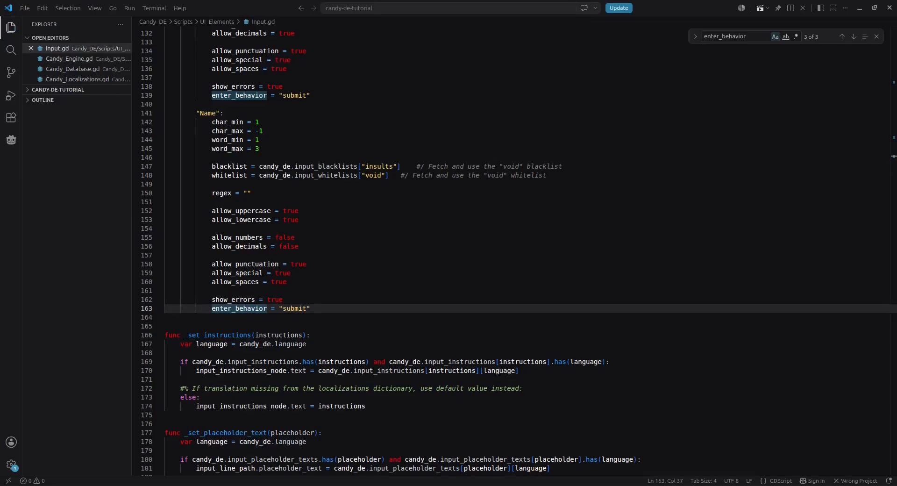
Add an empty 'func _input():' stub below the Name input's enter_behavior line
{"action": "scroll", "coordinate": [163, 341], "scroll_direction": "down", "scroll_amount": 3}
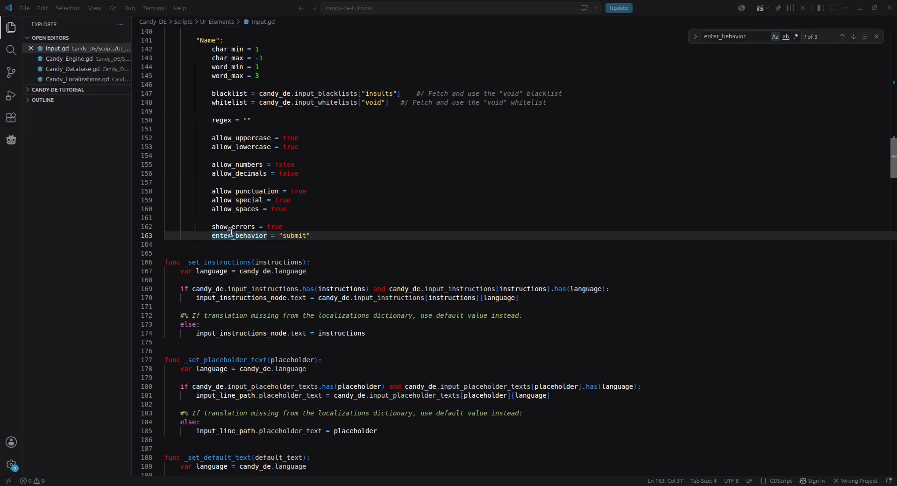
{"action": "left_click_drag", "start_coordinate": [312, 236], "coordinate": [165, 235]}
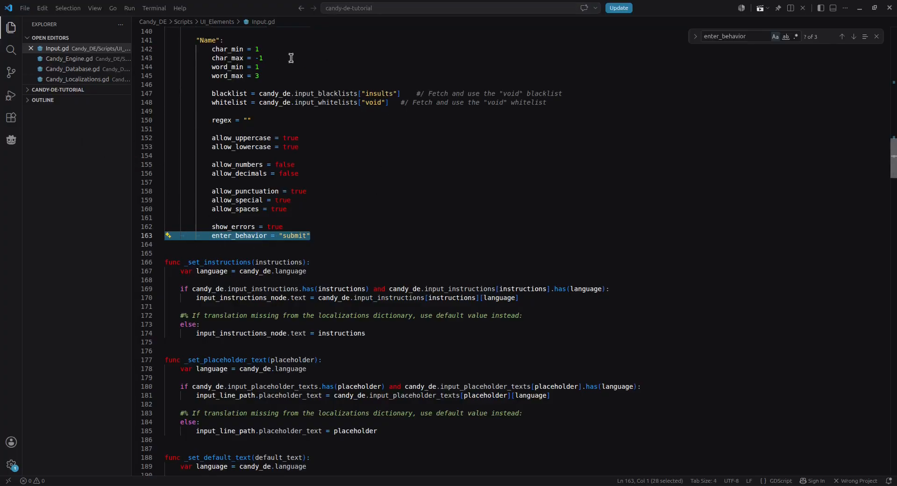
{"action": "double_click", "coordinate": [225, 237]}
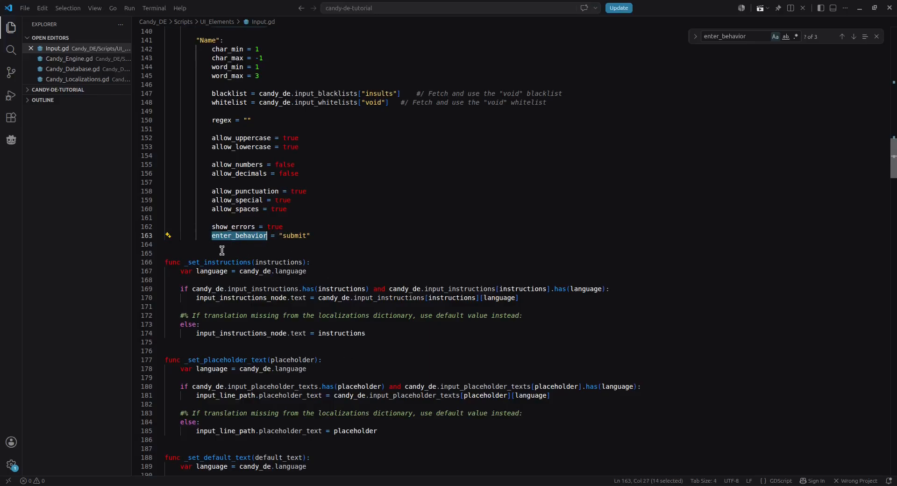
{"action": "left_click", "coordinate": [256, 253]}
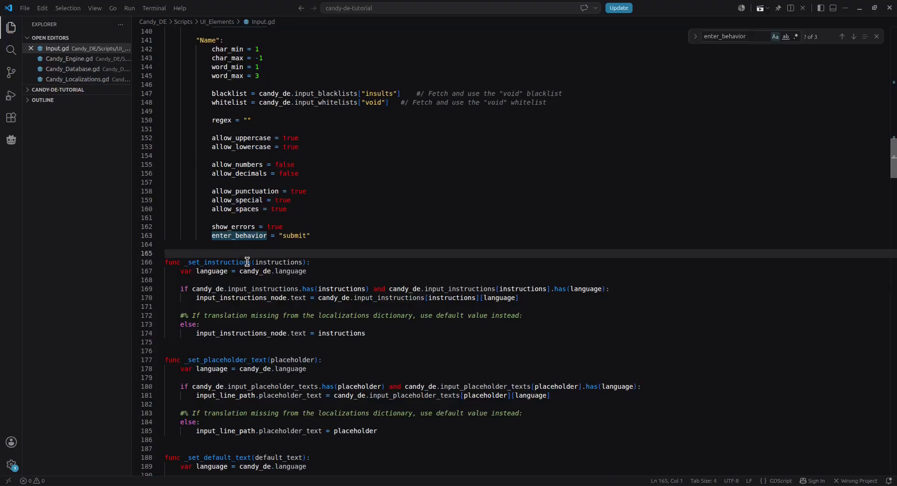
{"action": "key", "text": "Return"}
{"action": "key", "text": "Return"}
{"action": "key", "text": "Up"}
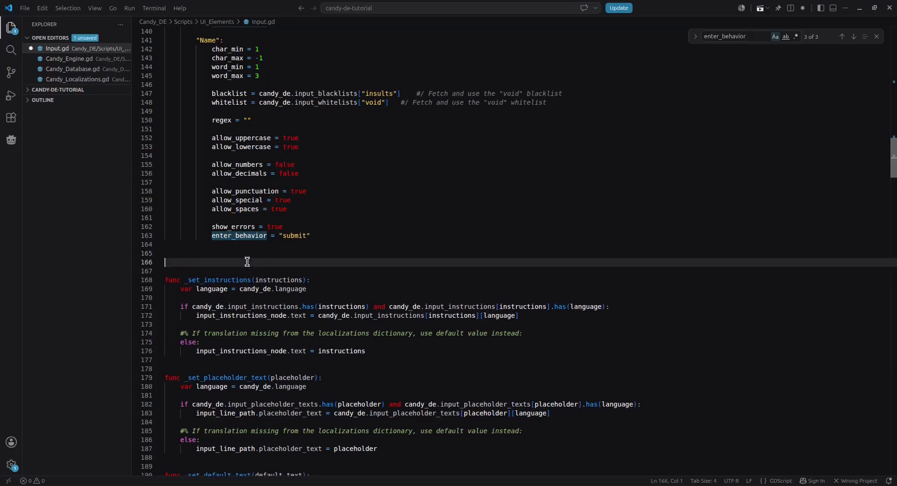
{"action": "type", "text": "func _input():"}
{"action": "left_click", "coordinate": [235, 274]}
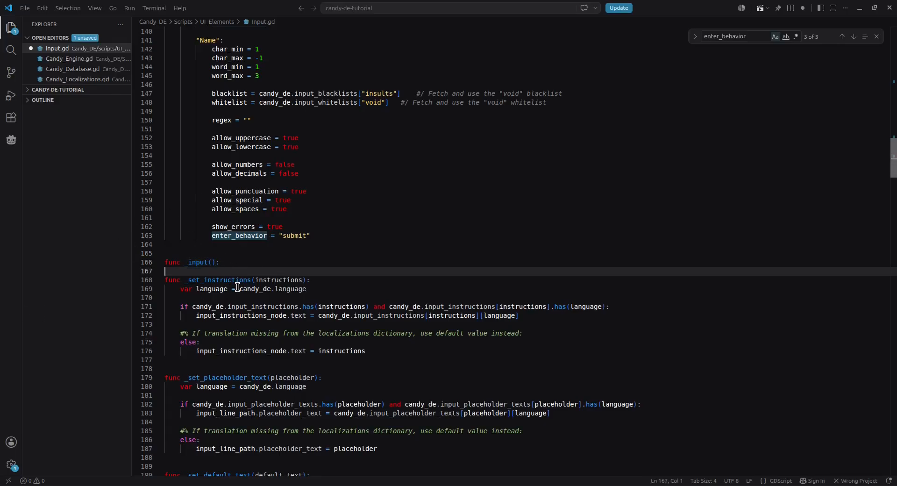
{"action": "key", "text": "Return"}
{"action": "key", "text": "Return"}
{"action": "left_click", "coordinate": [194, 270]}
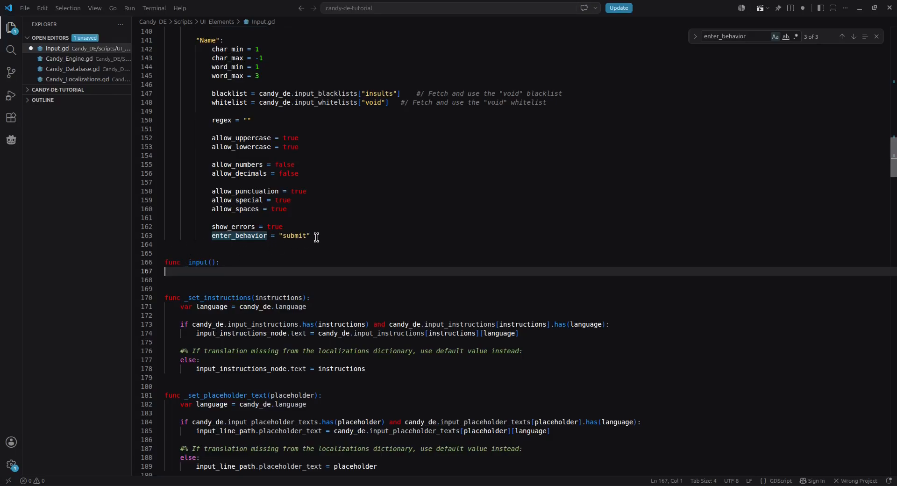
Delete the _input() stub, save all files, and return to Godot
{"action": "left_click_drag", "start_coordinate": [314, 235], "coordinate": [144, 237]}
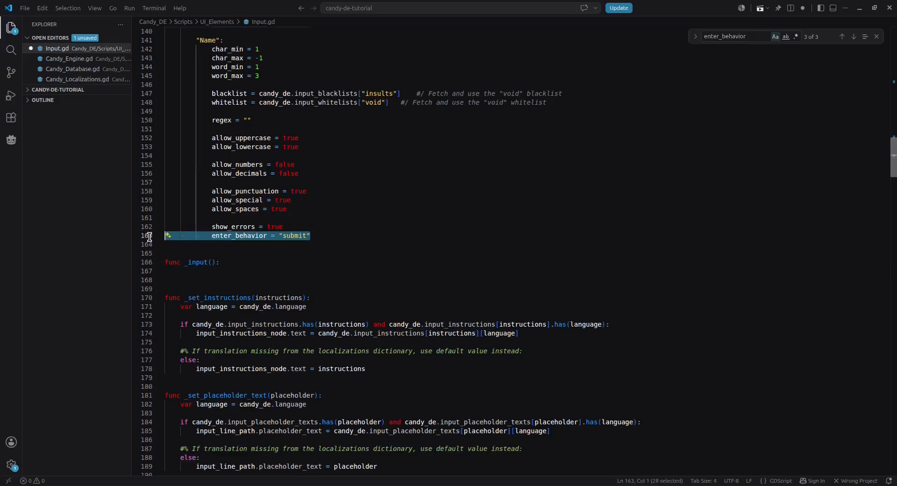
{"action": "double_click", "coordinate": [248, 235]}
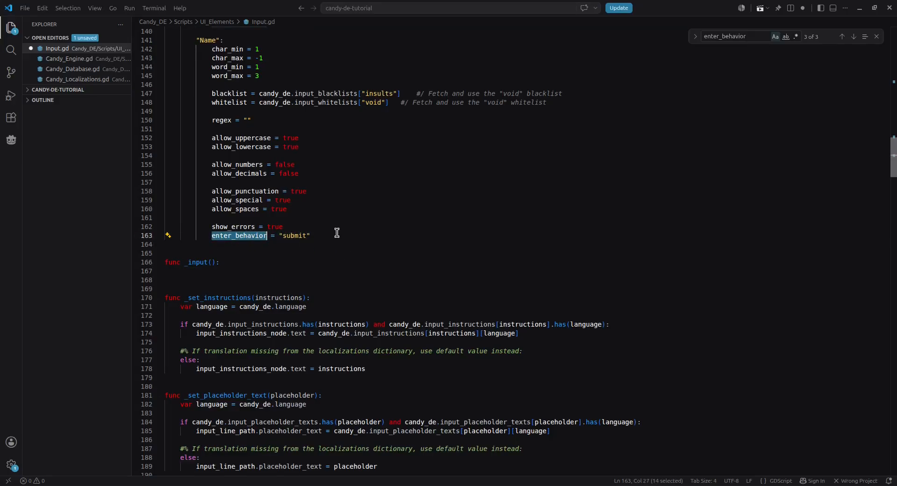
{"action": "scroll", "coordinate": [643, 160], "scroll_direction": "up", "scroll_amount": 20}
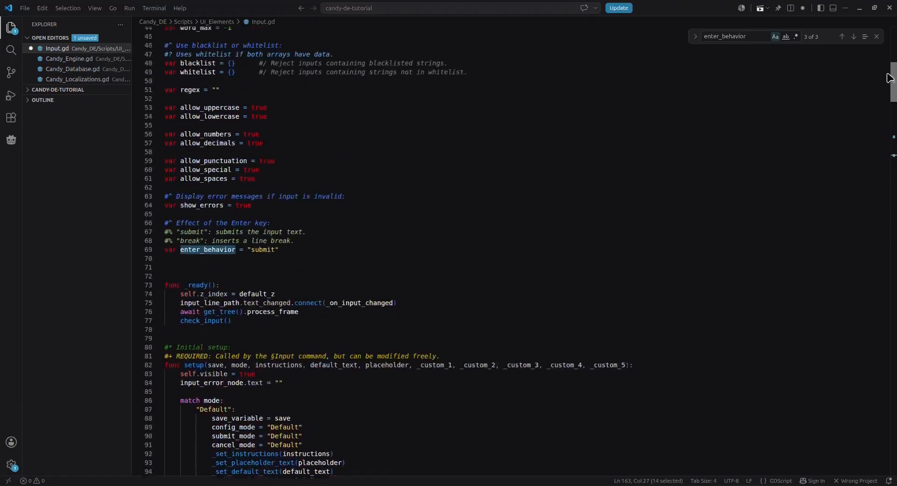
{"action": "left_click_drag", "start_coordinate": [168, 251], "coordinate": [146, 235]}
{"action": "left_click", "coordinate": [197, 227]}
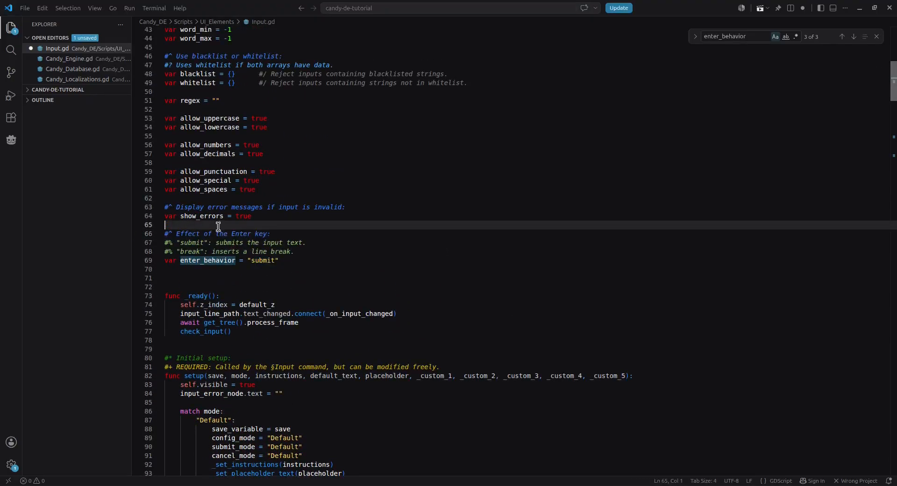
{"action": "scroll", "coordinate": [195, 374], "scroll_direction": "down", "scroll_amount": 20}
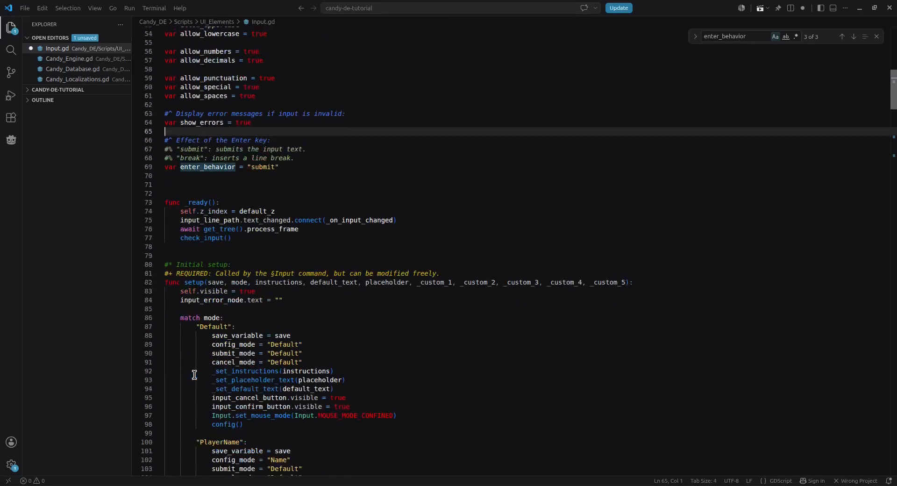
{"action": "scroll", "coordinate": [195, 374], "scroll_direction": "down", "scroll_amount": 12}
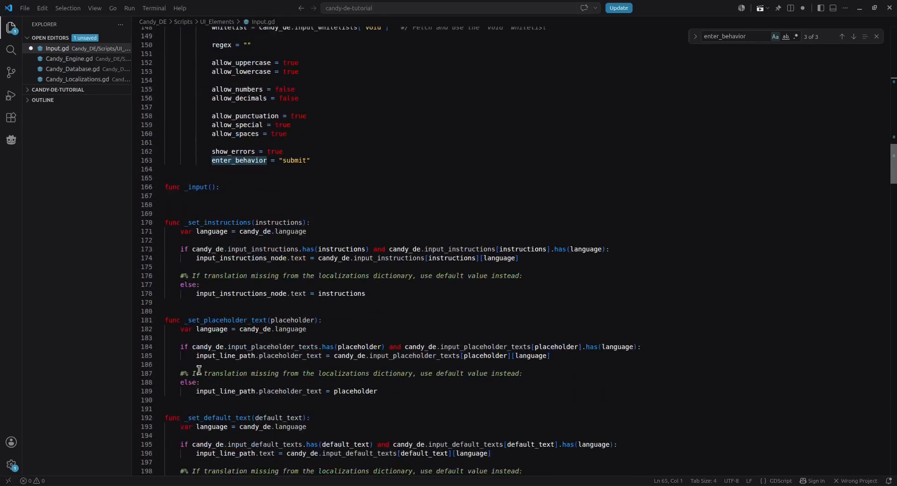
{"action": "scroll", "coordinate": [201, 284], "scroll_direction": "up", "scroll_amount": 7}
{"action": "left_click", "coordinate": [202, 284]}
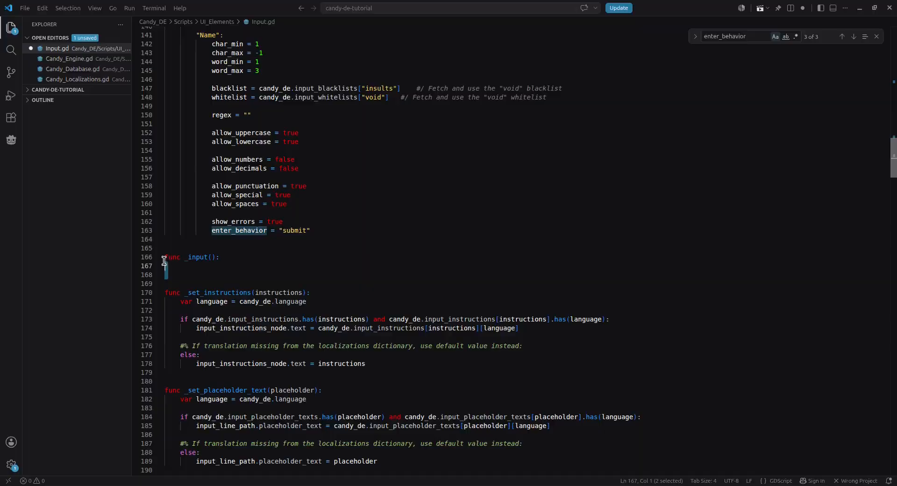
{"action": "key", "text": "shift+Up"}
{"action": "key", "text": "shift+Up"}
{"action": "key", "text": "shift+Up"}
{"action": "key", "text": "BackSpace"}
{"action": "key", "text": "BackSpace"}
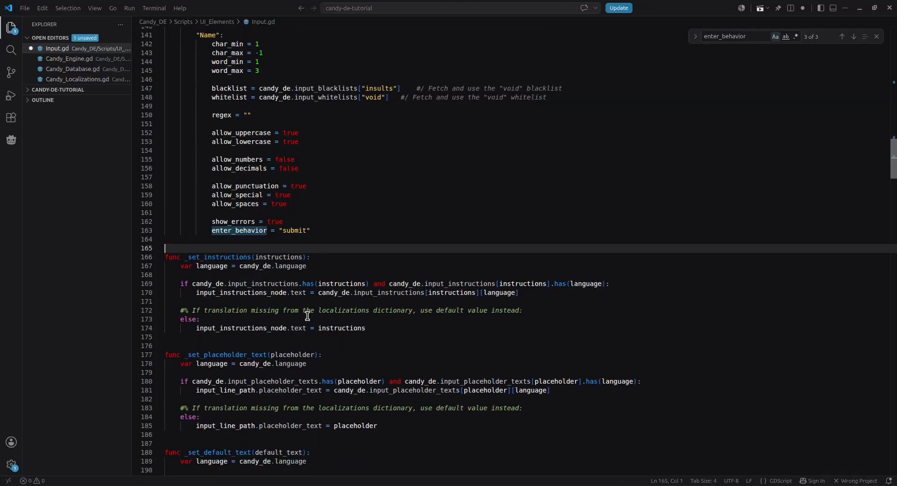
{"action": "left_click", "coordinate": [110, 38]}
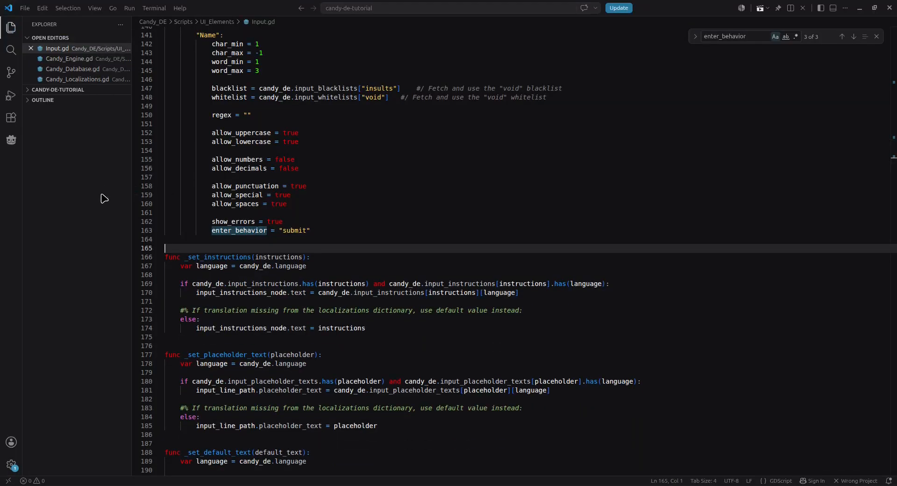
{"action": "key", "text": "alt+Tab"}
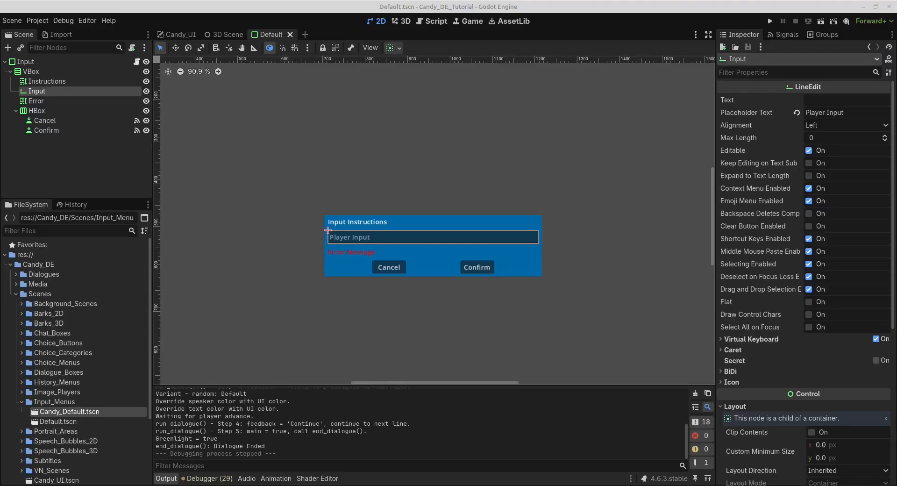
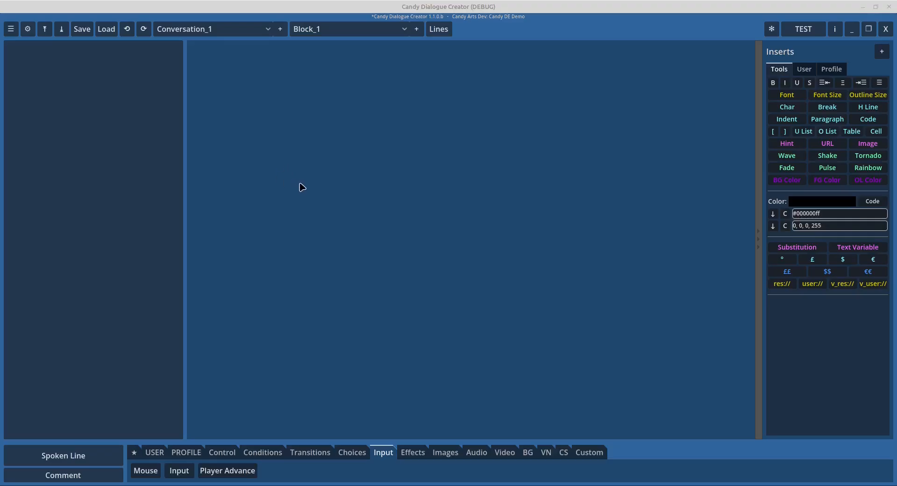
Bring the Candy Dialogue Creator window to the front to show its Input inserts
{"action": "left_click", "coordinate": [347, 209]}
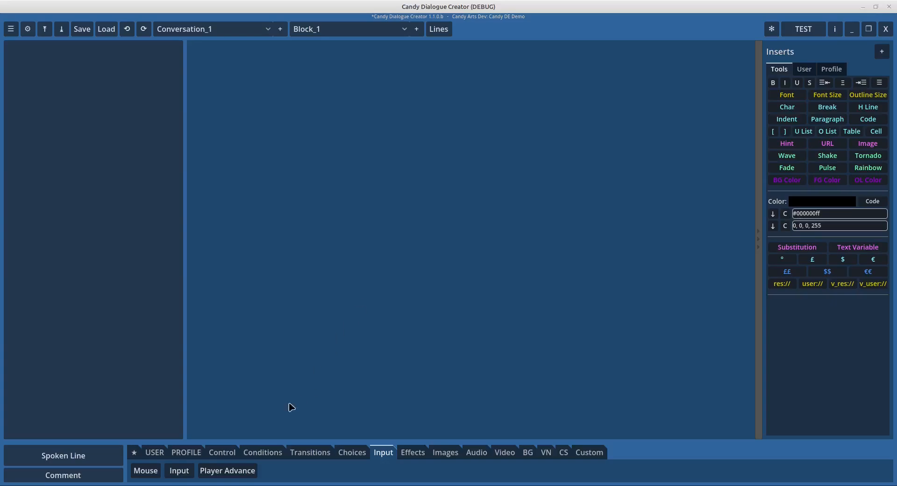
Add a Player Advance wait followed by Alice's spoken line "Hi, I'm Alice."
{"action": "left_click", "coordinate": [223, 475]}
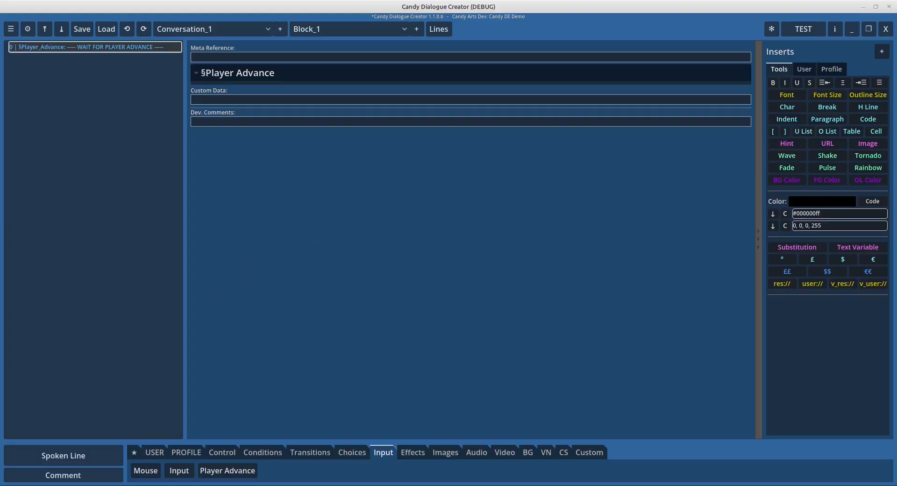
{"action": "left_click", "coordinate": [116, 453]}
{"action": "left_click", "coordinate": [291, 119]}
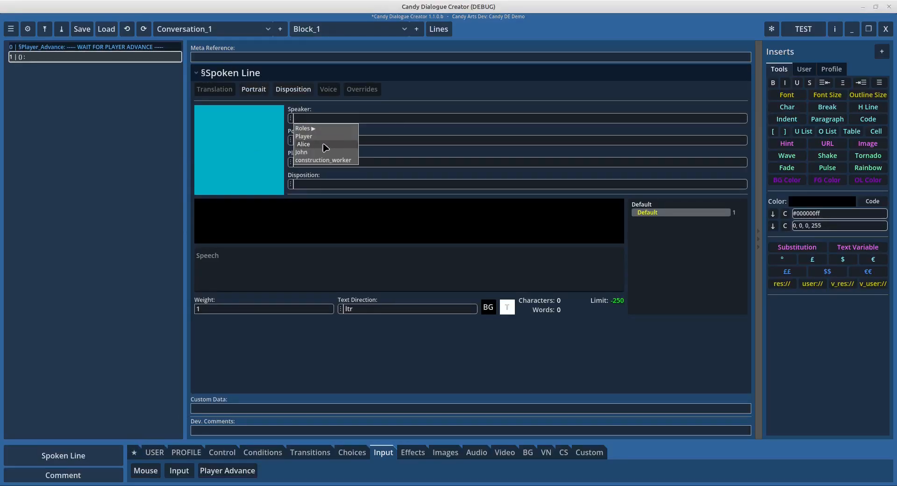
{"action": "left_click", "coordinate": [318, 140]}
{"action": "type", "text": "H"}
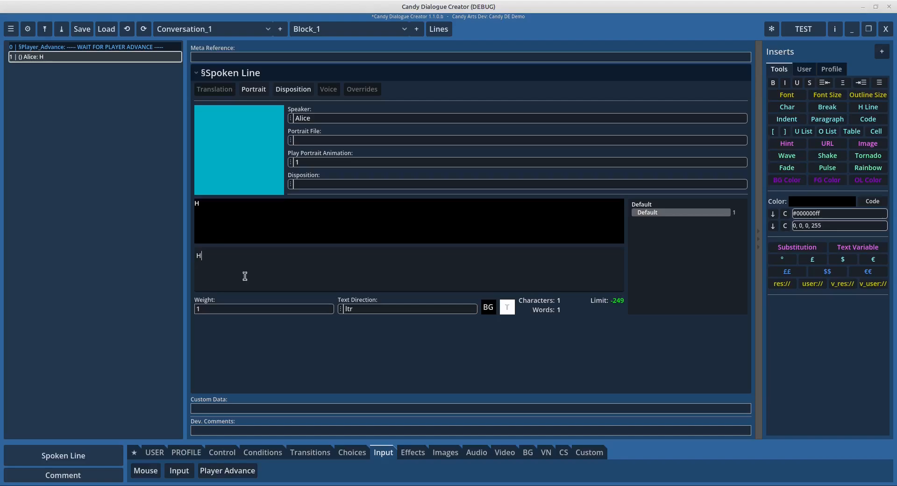
{"action": "type", "text": "i, I'm Alice."}
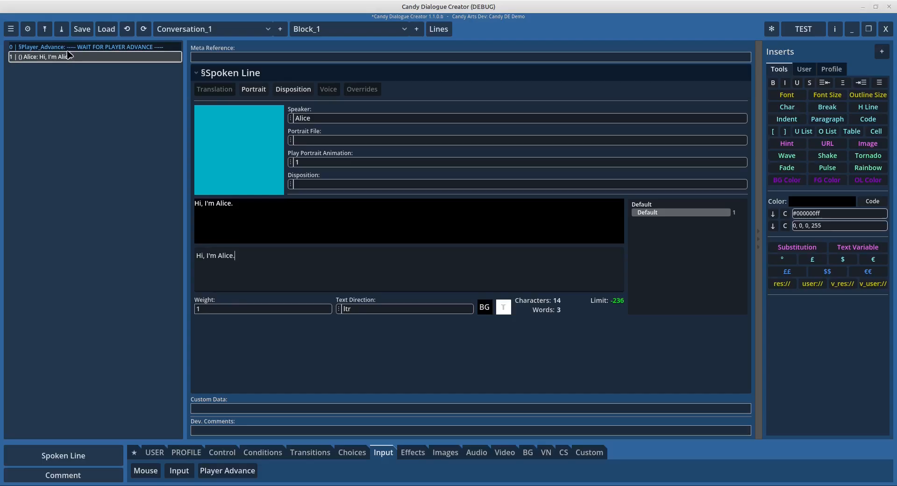
Export the dialogue to test_dialogue.txt with TEST and return to the Godot editor
{"action": "left_click", "coordinate": [40, 47]}
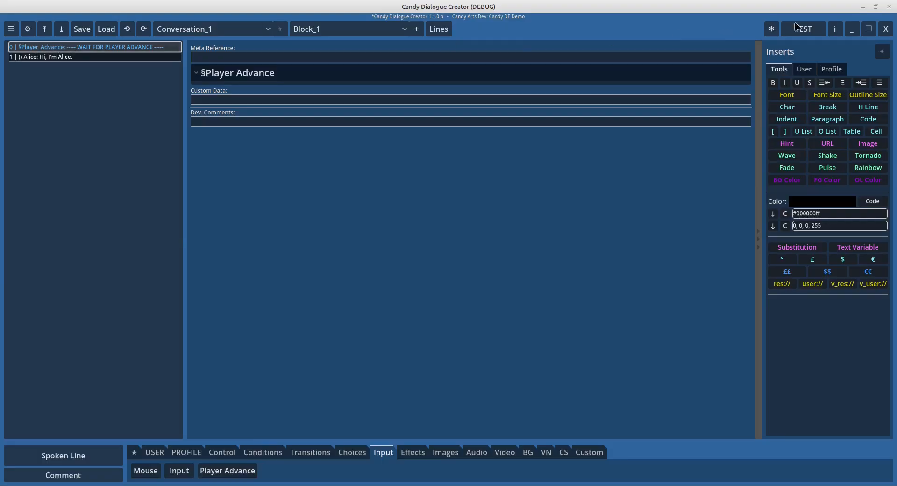
{"action": "left_click", "coordinate": [812, 30]}
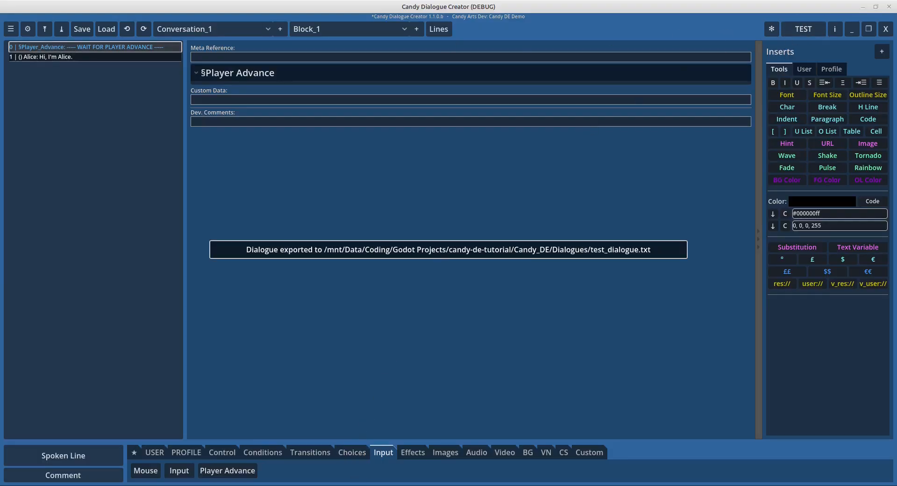
{"action": "mouse_move", "coordinate": [387, 485]}
{"action": "left_click", "coordinate": [407, 471]}
Run the 3D Scene and play through the exported Player Advance dialogue
{"action": "left_click", "coordinate": [233, 36]}
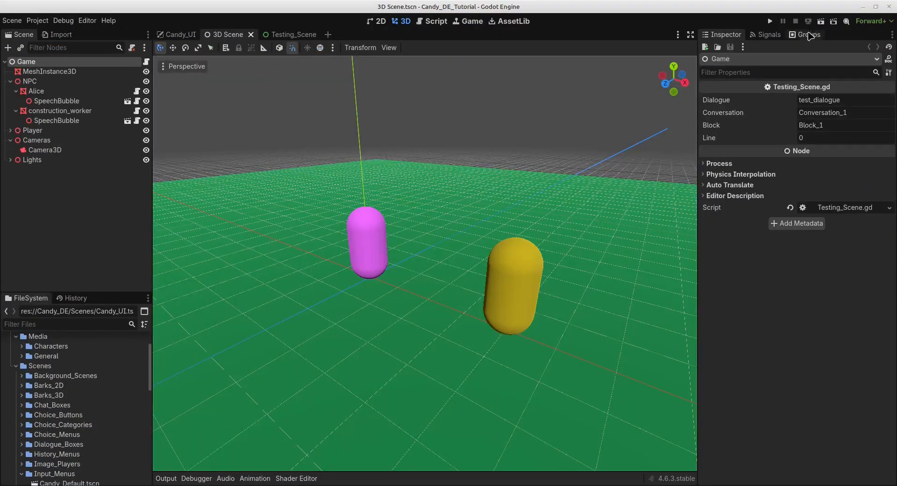
{"action": "left_click", "coordinate": [821, 21]}
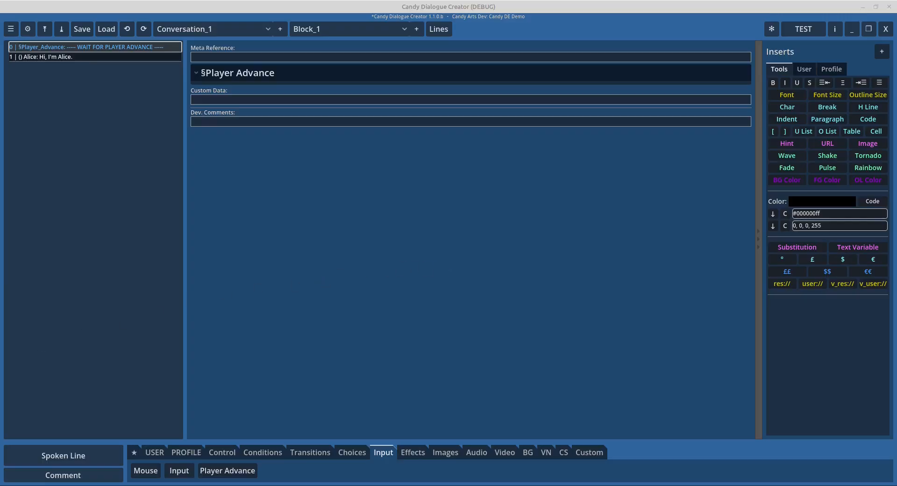
Expand Candy_UI's Input settings and inspect the Input Player Advance value Dialogue_Advance
{"action": "key", "text": "alt+Tab"}
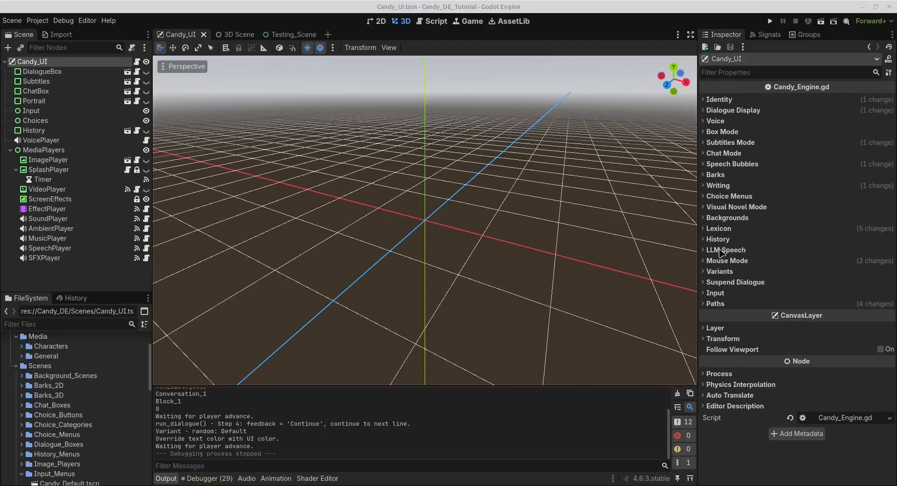
{"action": "left_click", "coordinate": [724, 293]}
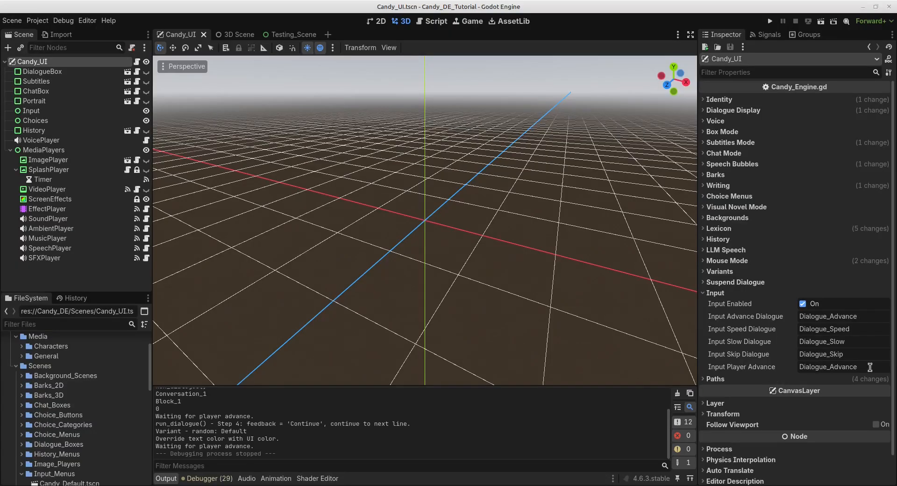
{"action": "double_click", "coordinate": [814, 367]}
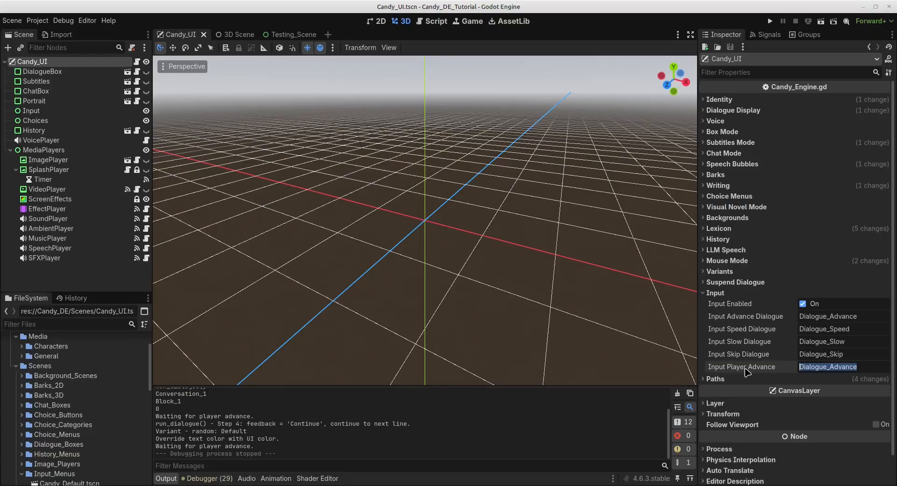
{"action": "left_click_drag", "start_coordinate": [866, 363], "coordinate": [798, 369]}
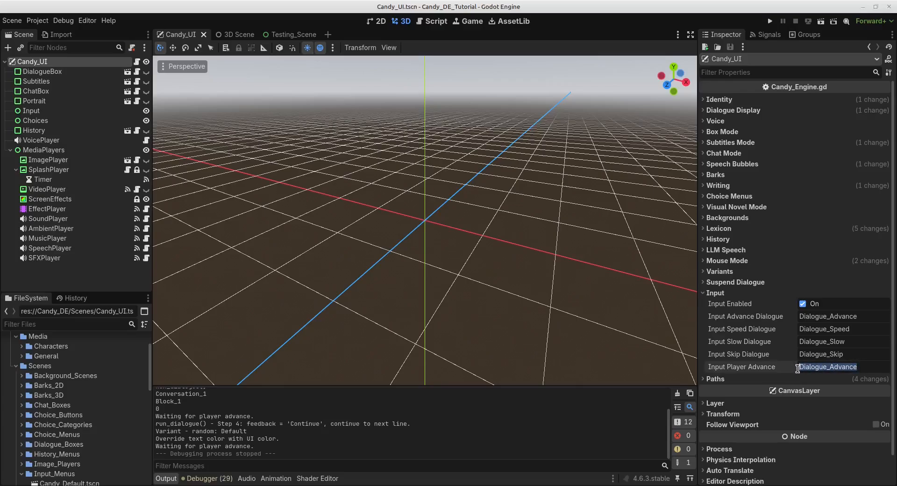
{"action": "left_click", "coordinate": [862, 366]}
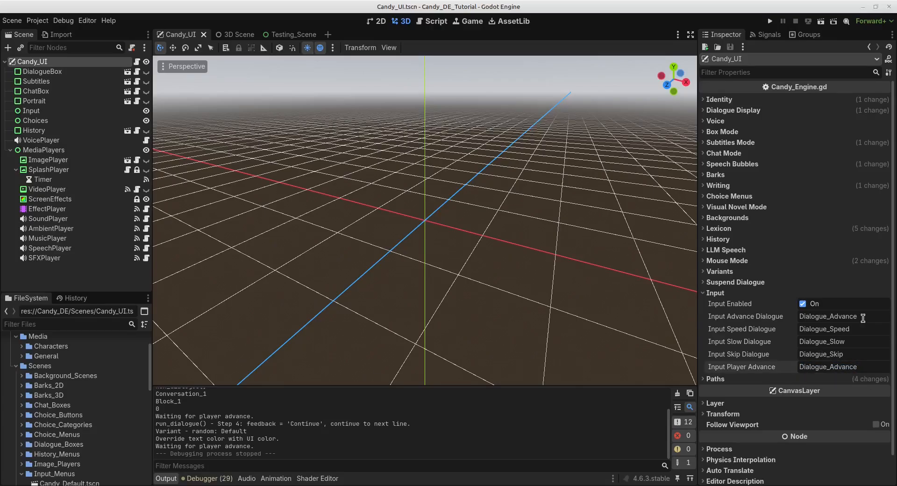
Compare the Input Advance Dialogue and Input Player Advance fields, both set to Dialogue_Advance
{"action": "left_click_drag", "start_coordinate": [864, 318], "coordinate": [792, 319]}
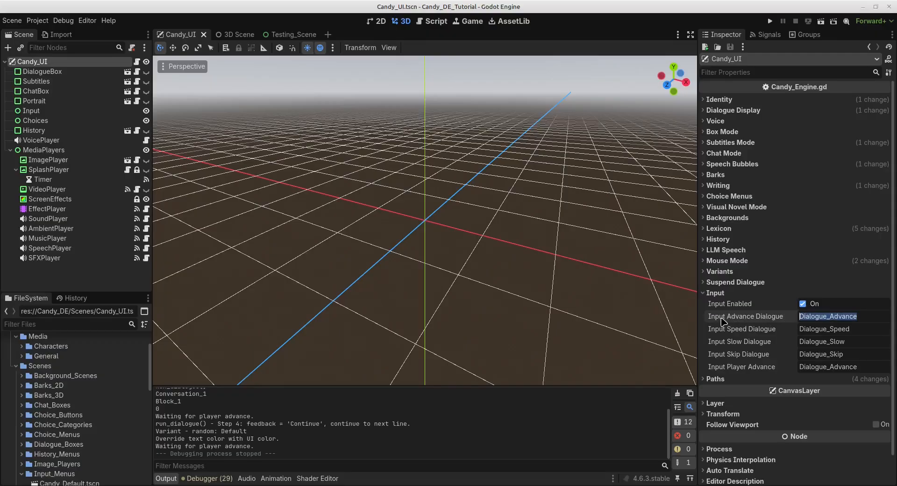
{"action": "left_click", "coordinate": [809, 316]}
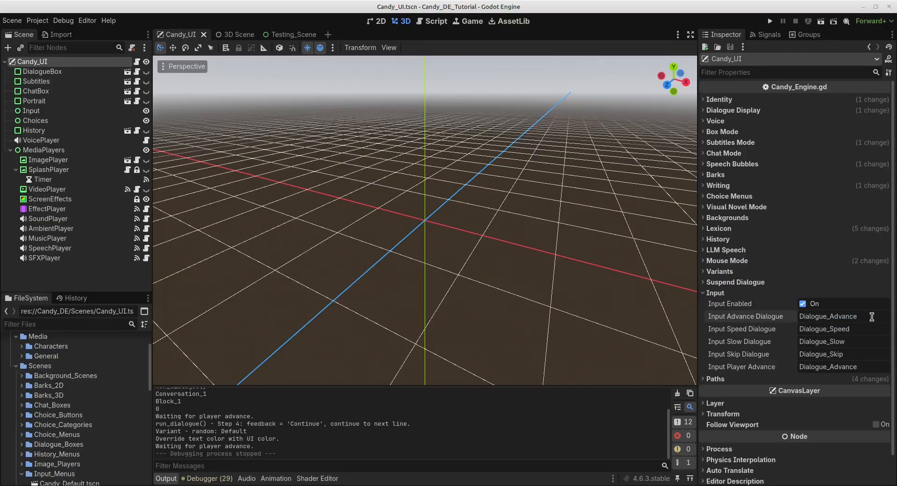
{"action": "left_click_drag", "start_coordinate": [872, 317], "coordinate": [785, 318]}
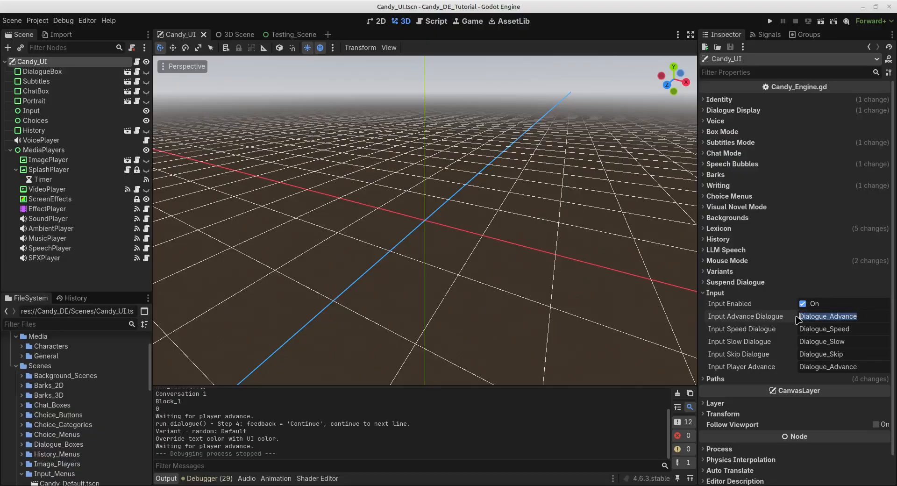
{"action": "left_click", "coordinate": [851, 367]}
{"action": "left_click_drag", "start_coordinate": [860, 367], "coordinate": [790, 366]}
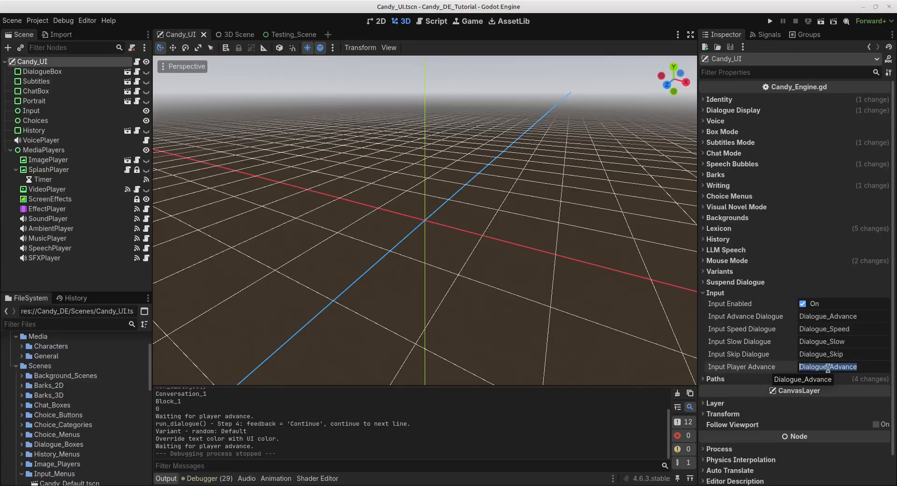
{"action": "left_click", "coordinate": [867, 369]}
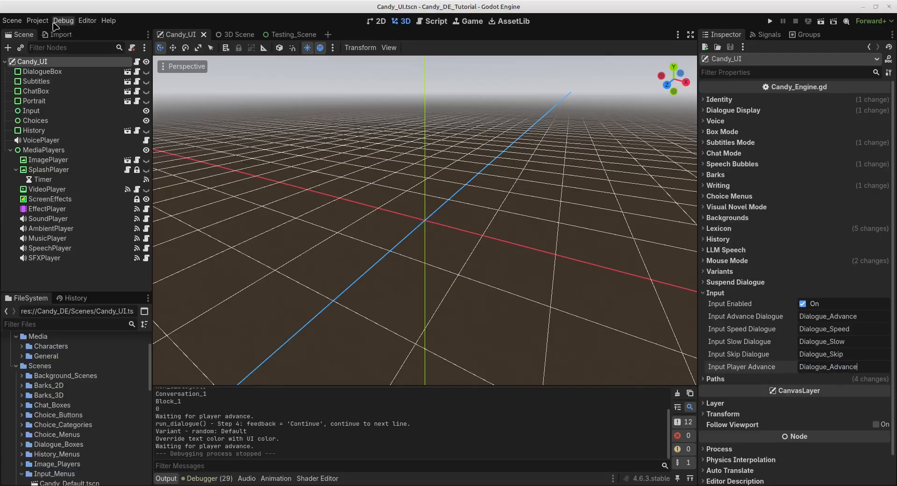
Review Dialogue_Advance's four key bindings in Project Settings' Input Map, then close it
{"action": "left_click", "coordinate": [38, 20]}
{"action": "left_click", "coordinate": [47, 31]}
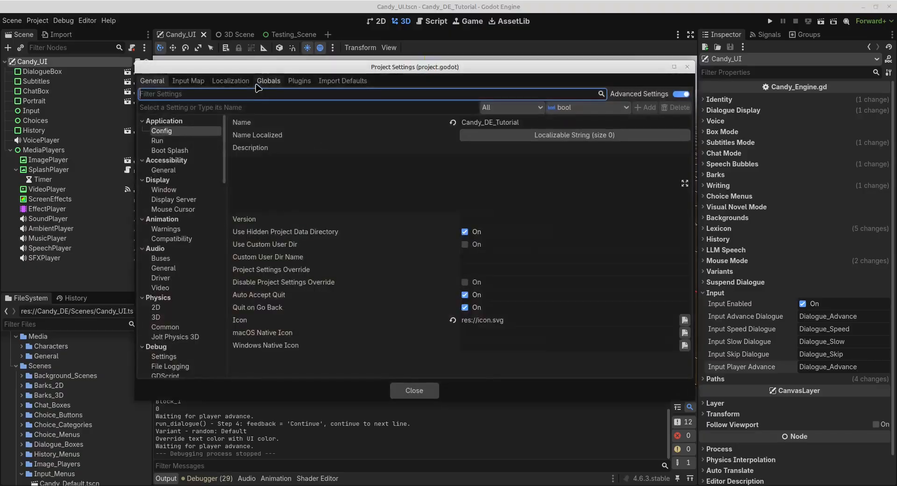
{"action": "left_click", "coordinate": [188, 81]}
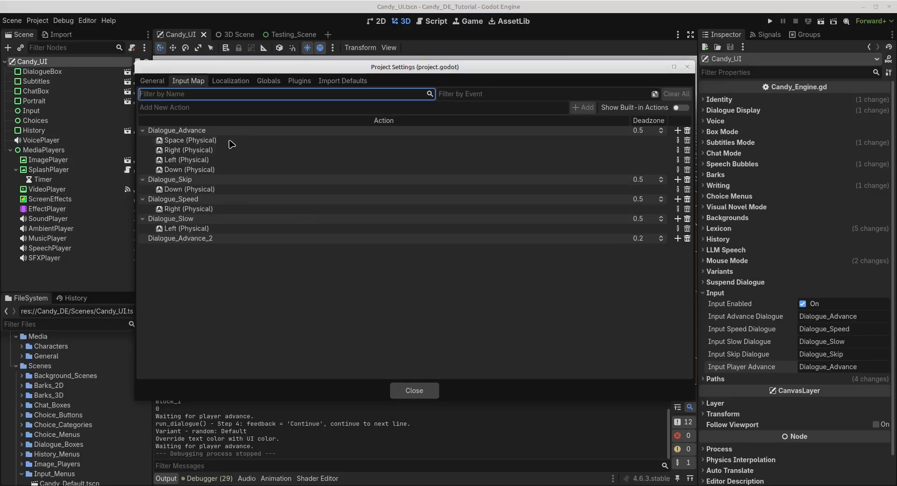
{"action": "left_click", "coordinate": [423, 387]}
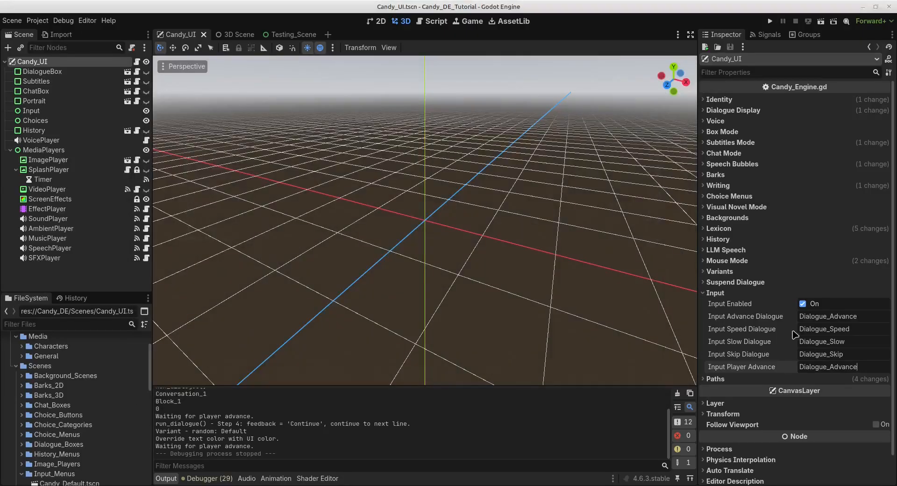
{"action": "double_click", "coordinate": [845, 367]}
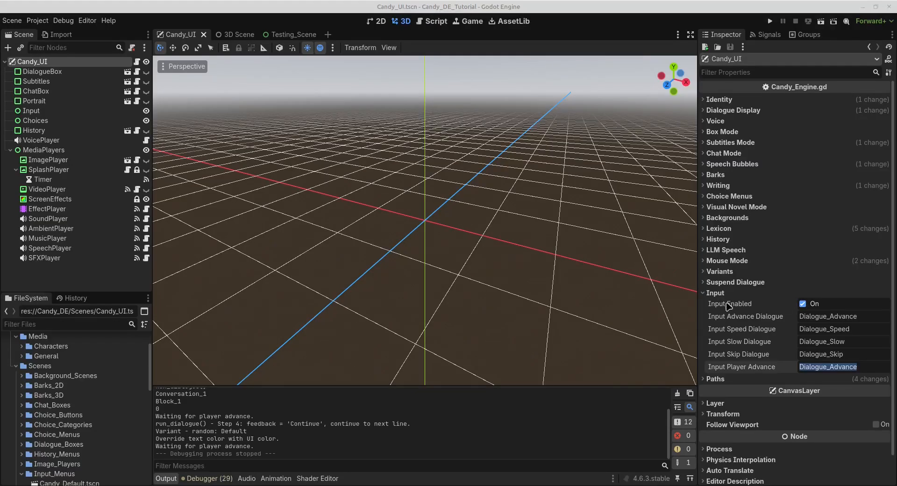
{"action": "left_click", "coordinate": [803, 304]}
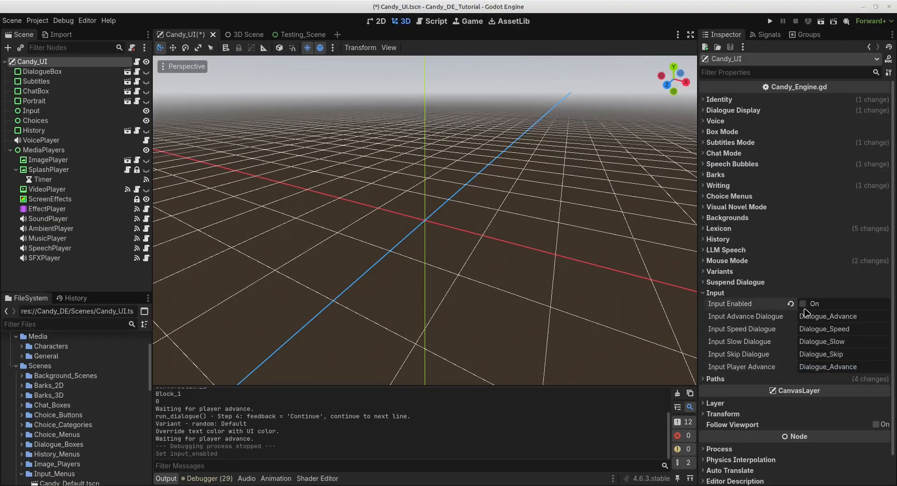
{"action": "left_click", "coordinate": [803, 306]}
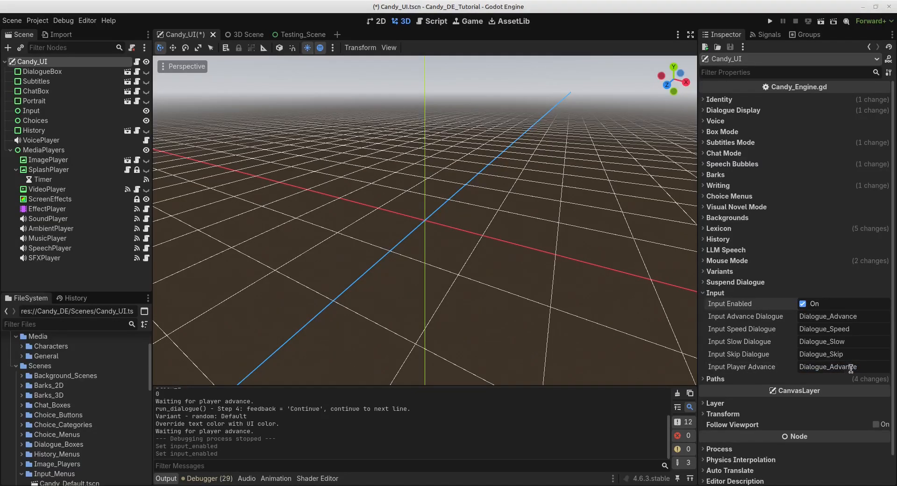
{"action": "left_click_drag", "start_coordinate": [850, 369], "coordinate": [745, 366]}
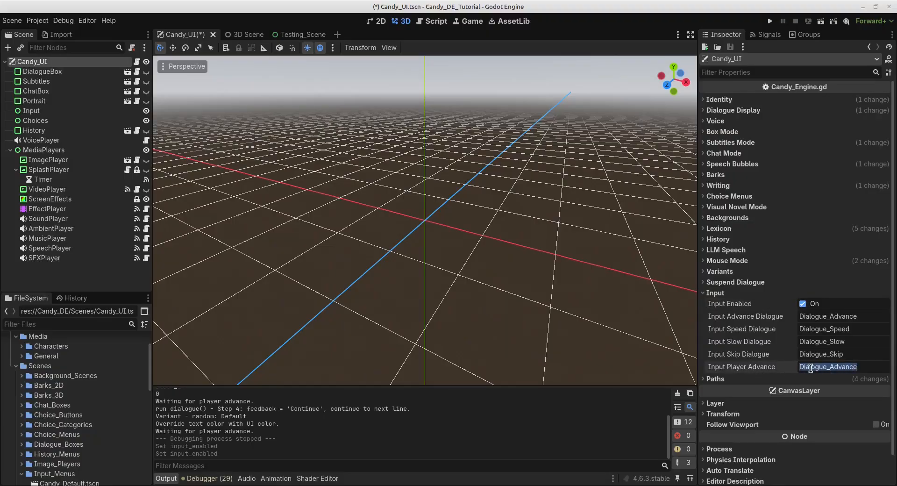
{"action": "key", "text": "BackSpace"}
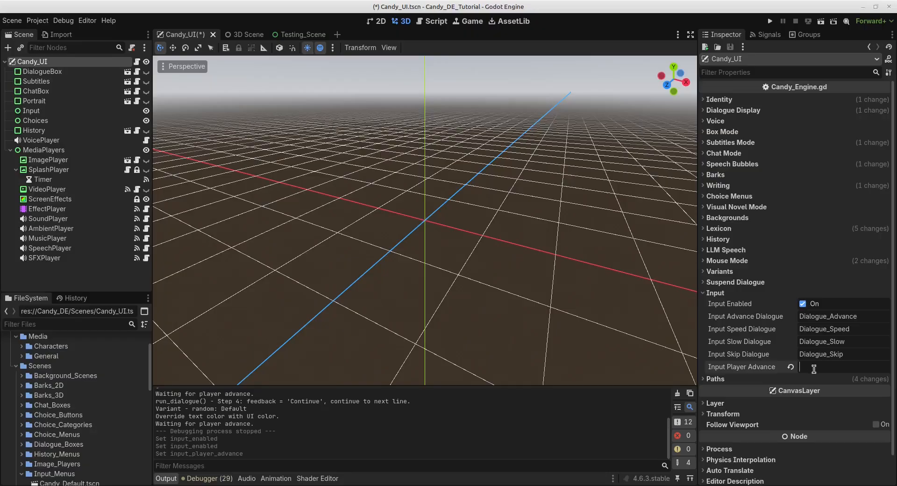
{"action": "key", "text": "ctrl+z"}
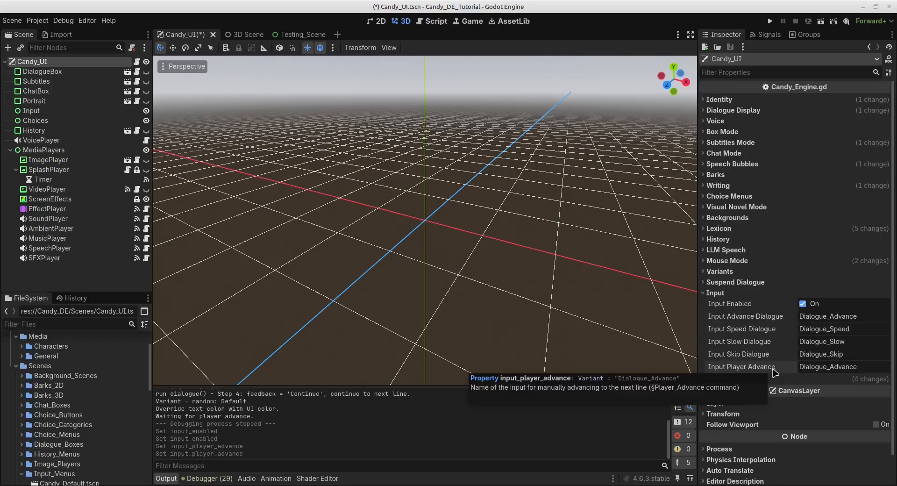
Toggle Candy_UI's Input Enabled off and back on, leaving it checked
{"action": "left_click", "coordinate": [803, 304]}
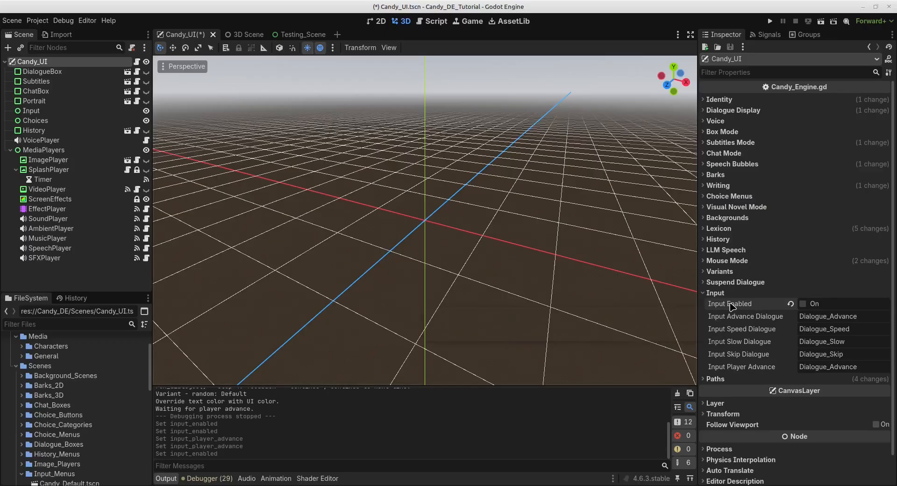
{"action": "mouse_move", "coordinate": [735, 307]}
{"action": "left_click", "coordinate": [804, 304]}
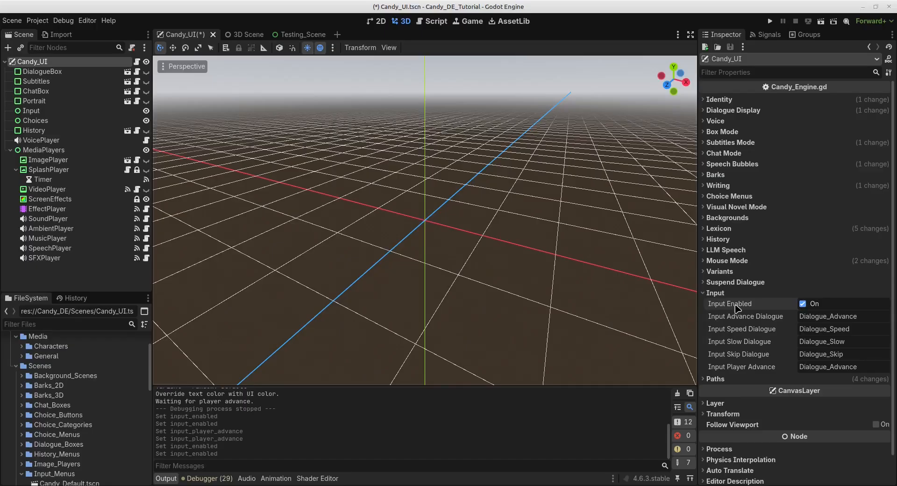
{"action": "mouse_move", "coordinate": [737, 308]}
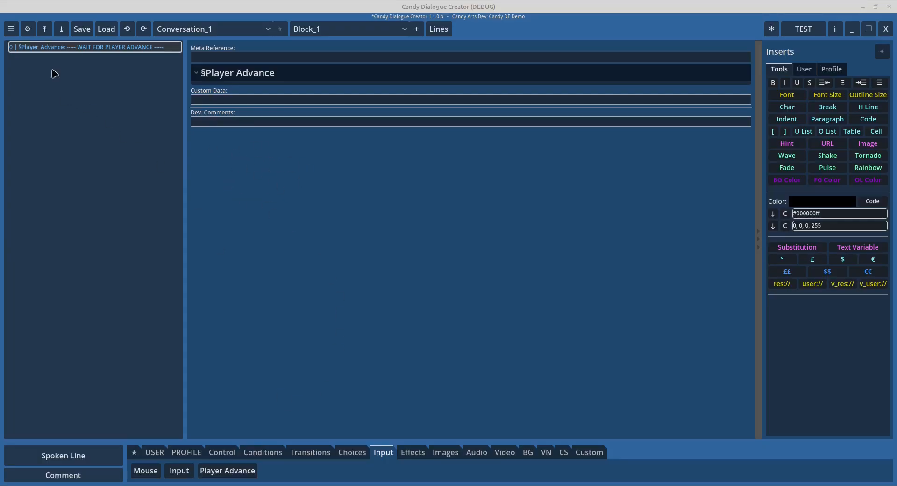
Insert an awaiting Call line from the control commands, then delete it
{"action": "left_click", "coordinate": [262, 452]}
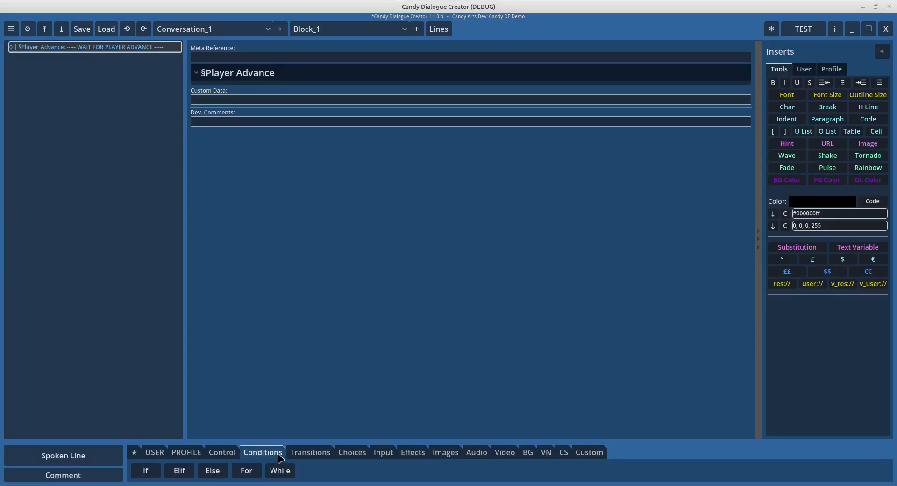
{"action": "left_click", "coordinate": [220, 453]}
{"action": "left_click", "coordinate": [213, 470]}
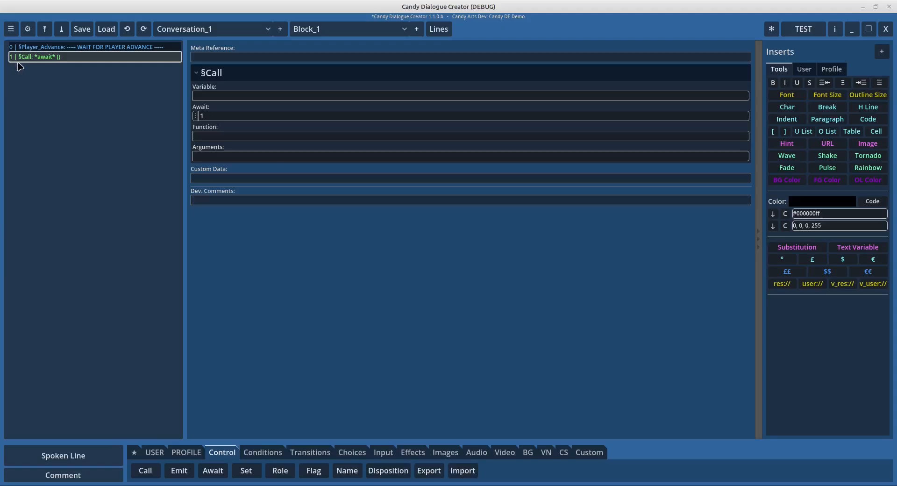
{"action": "left_click", "coordinate": [57, 48]}
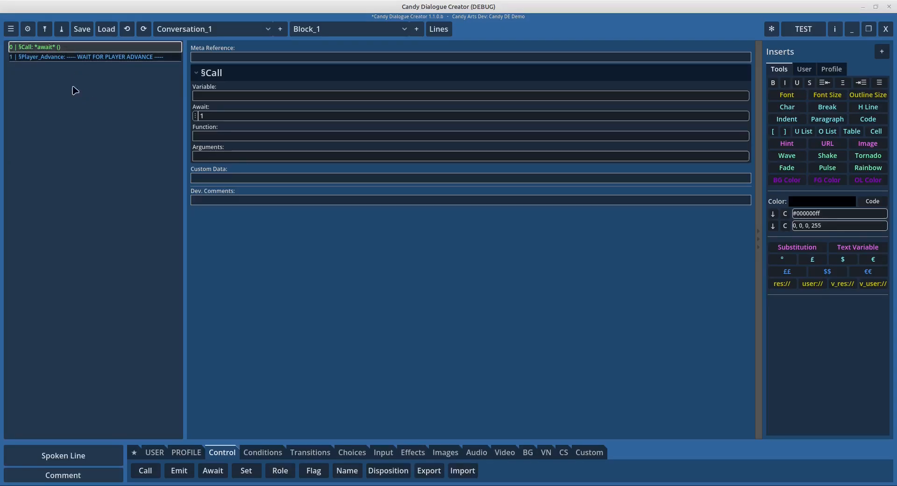
{"action": "right_click", "coordinate": [57, 49]}
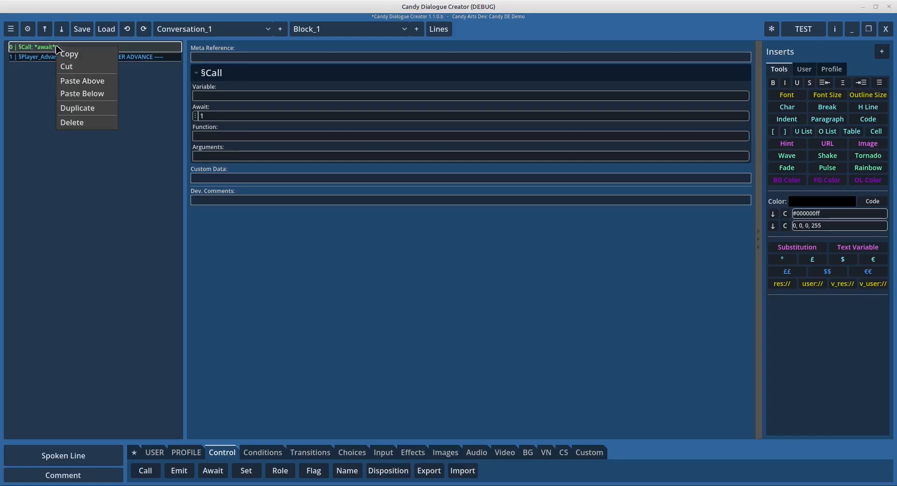
{"action": "left_click", "coordinate": [81, 121]}
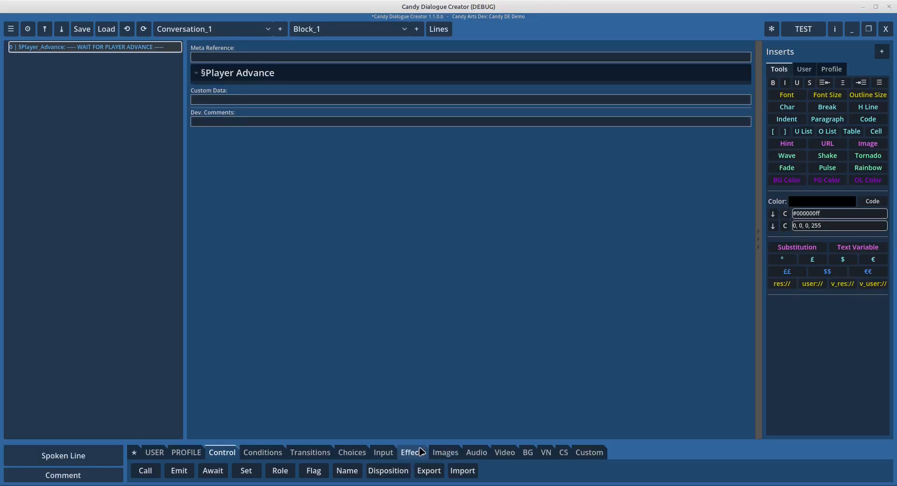
Add an Effect line and move it above the Player_Advance line
{"action": "left_click", "coordinate": [413, 452]}
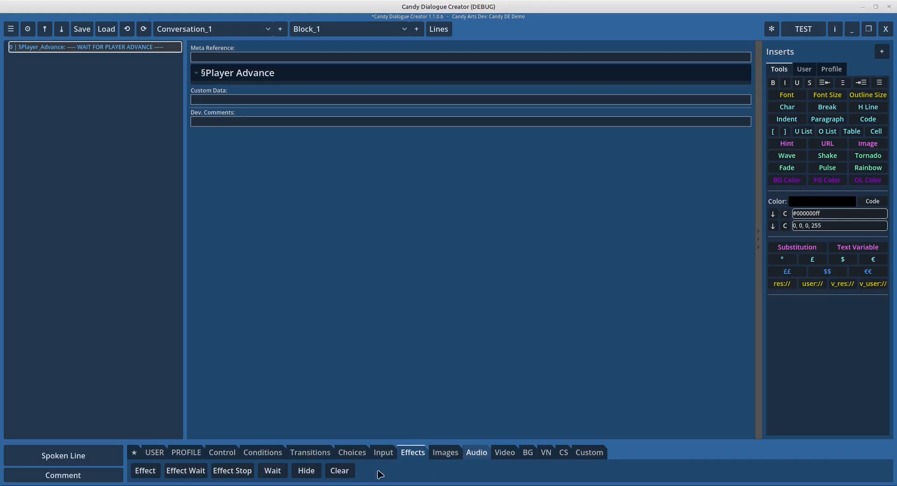
{"action": "left_click", "coordinate": [145, 470]}
{"action": "left_click_drag", "start_coordinate": [45, 55], "coordinate": [66, 55]}
Add an Image line and an Audio line, moving the Audio line above Player_Advance
{"action": "left_click", "coordinate": [477, 453]}
{"action": "left_click", "coordinate": [445, 452]}
{"action": "left_click", "coordinate": [145, 470]}
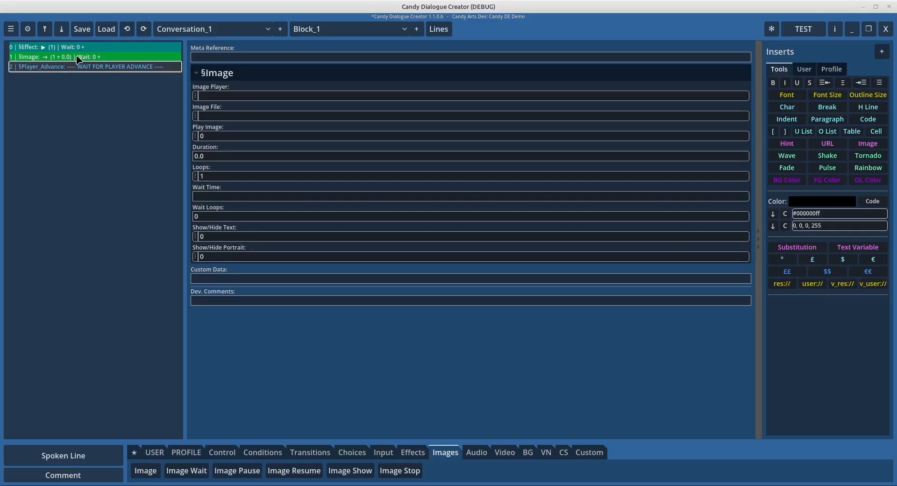
{"action": "left_click", "coordinate": [476, 452]}
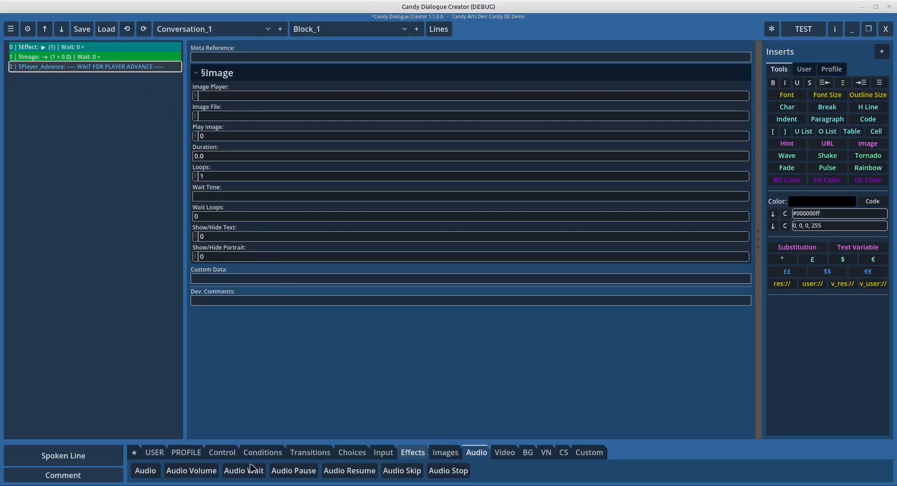
{"action": "left_click", "coordinate": [159, 471]}
{"action": "mouse_move", "coordinate": [89, 76]}
{"action": "left_mouse_down"}
{"action": "mouse_move", "coordinate": [85, 66]}
{"action": "mouse_move", "coordinate": [74, 69]}
{"action": "left_mouse_up"}
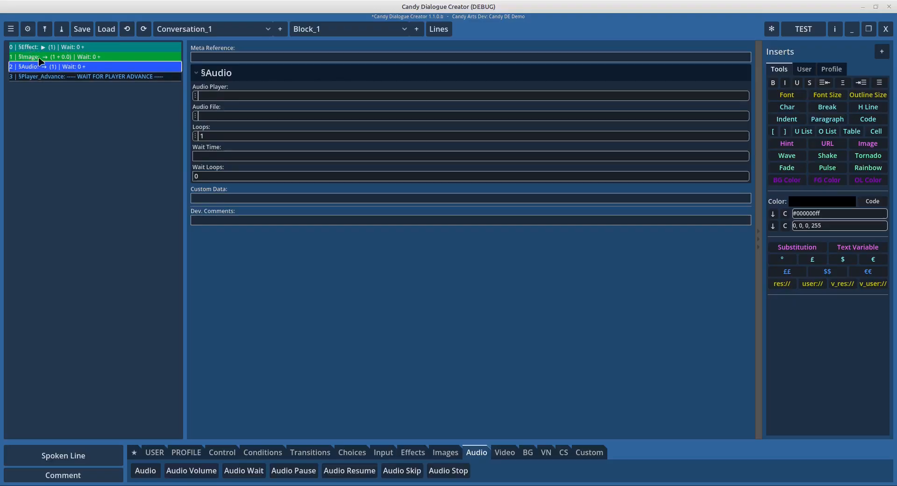